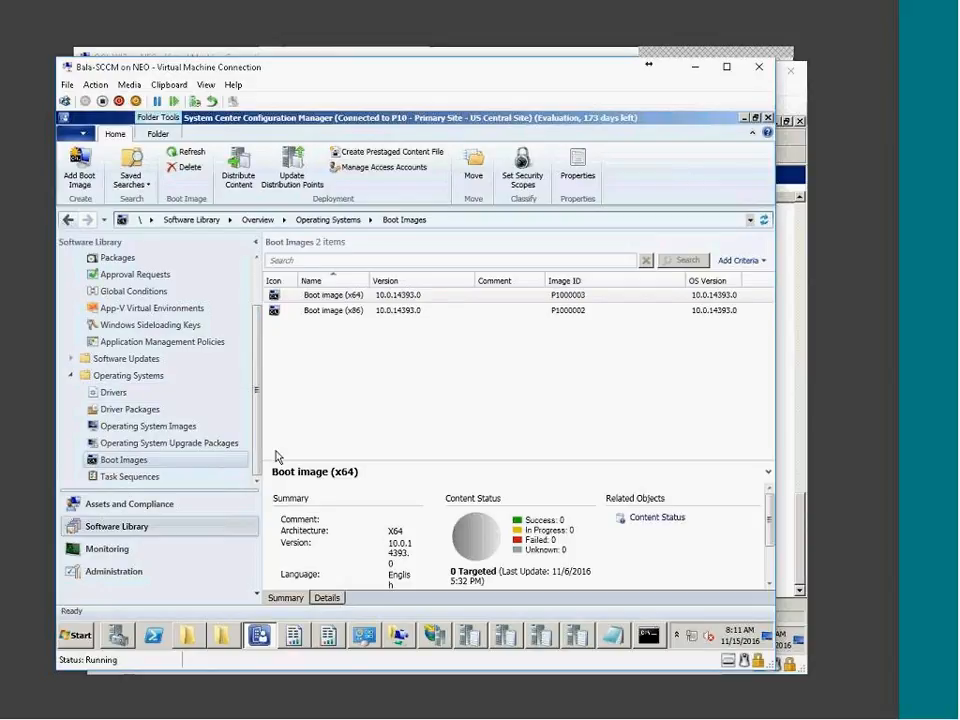
# Browse Task Sequences, Operating System Images and Upgrade Packages, then return to Boot Images
pyautogui.click(132, 478)
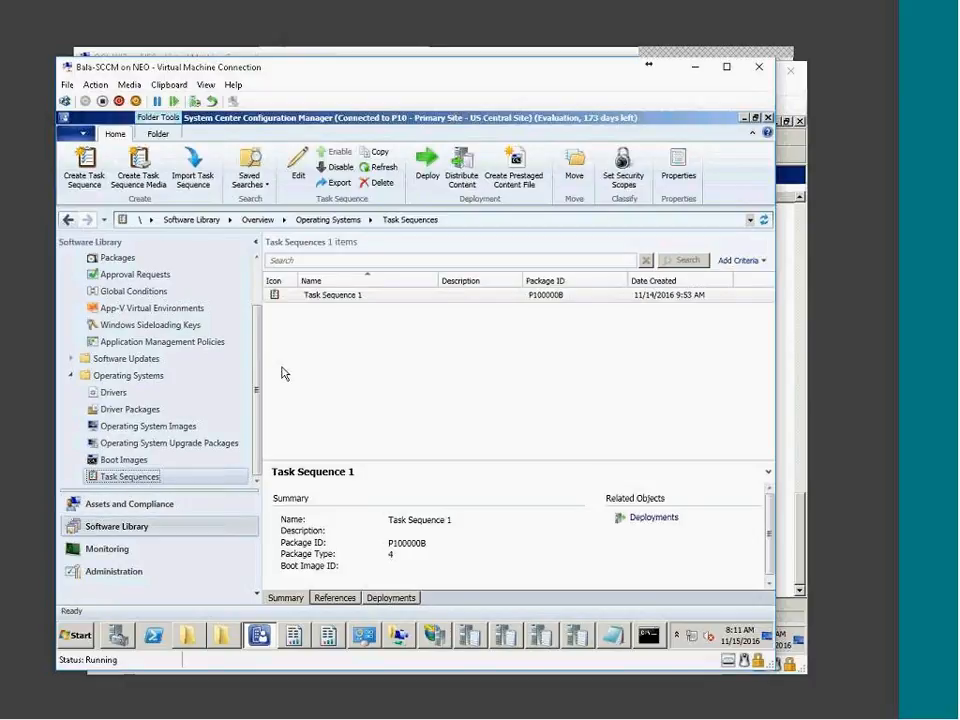
pyautogui.click(124, 460)
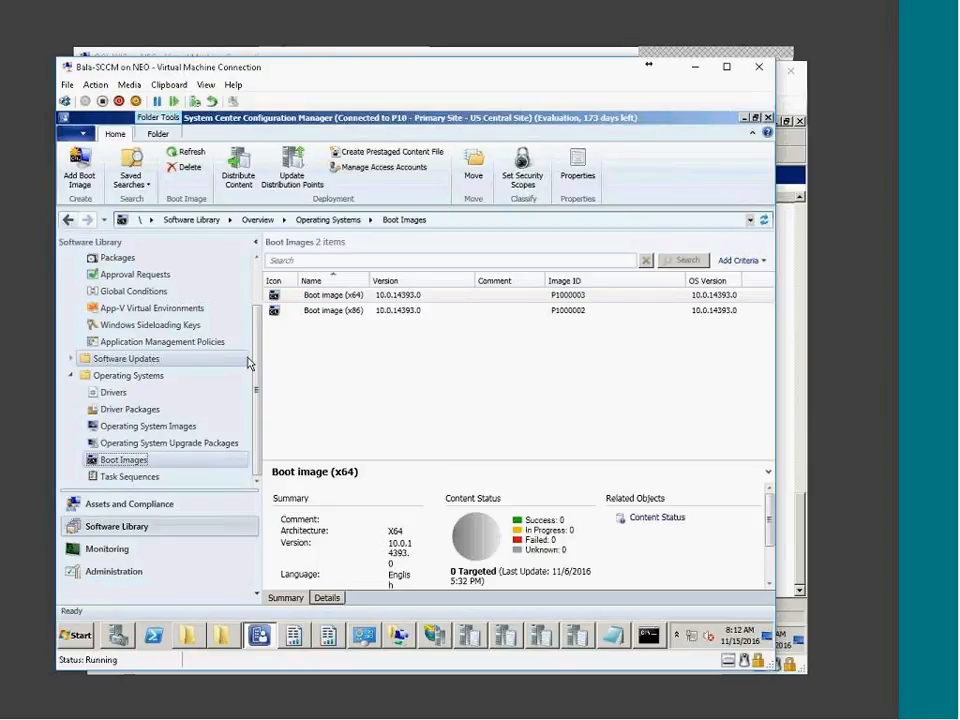
pyautogui.click(150, 428)
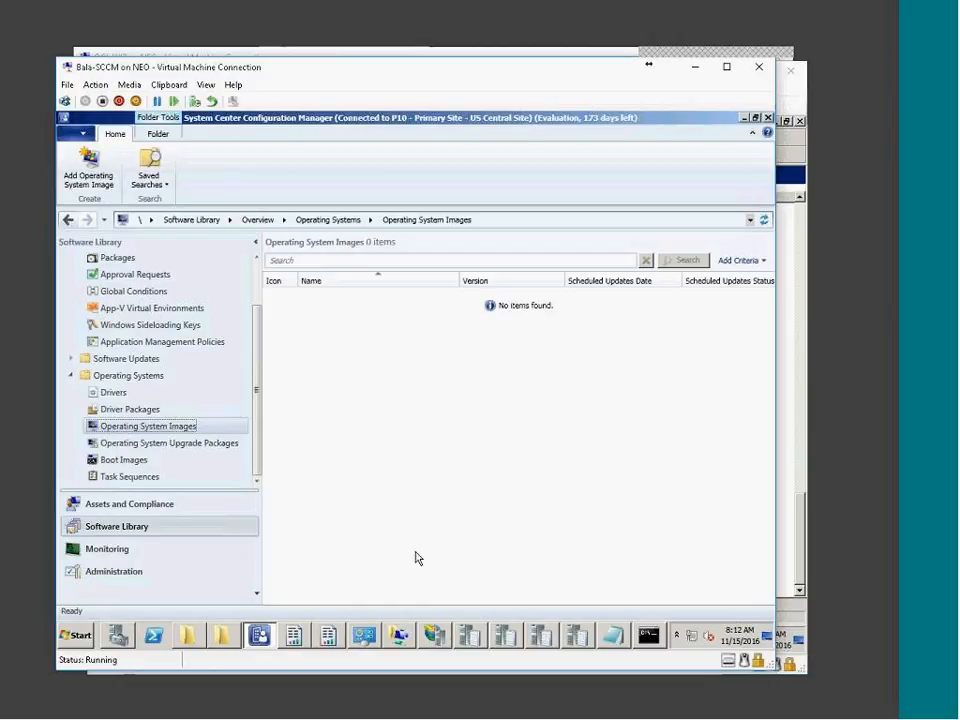
pyautogui.click(178, 446)
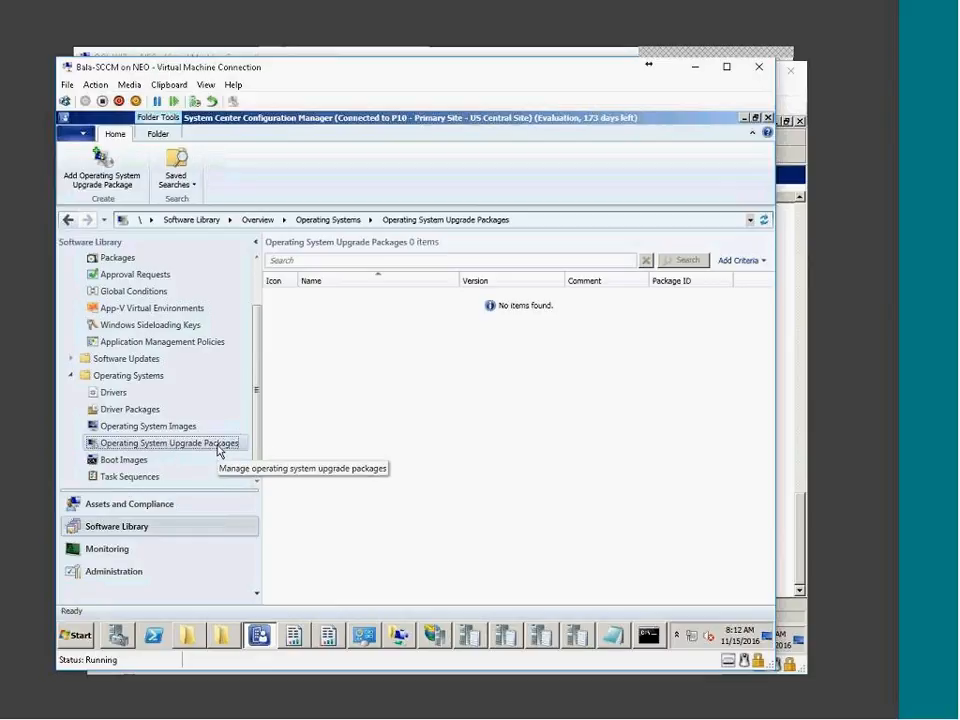
pyautogui.rightClick(218, 449)
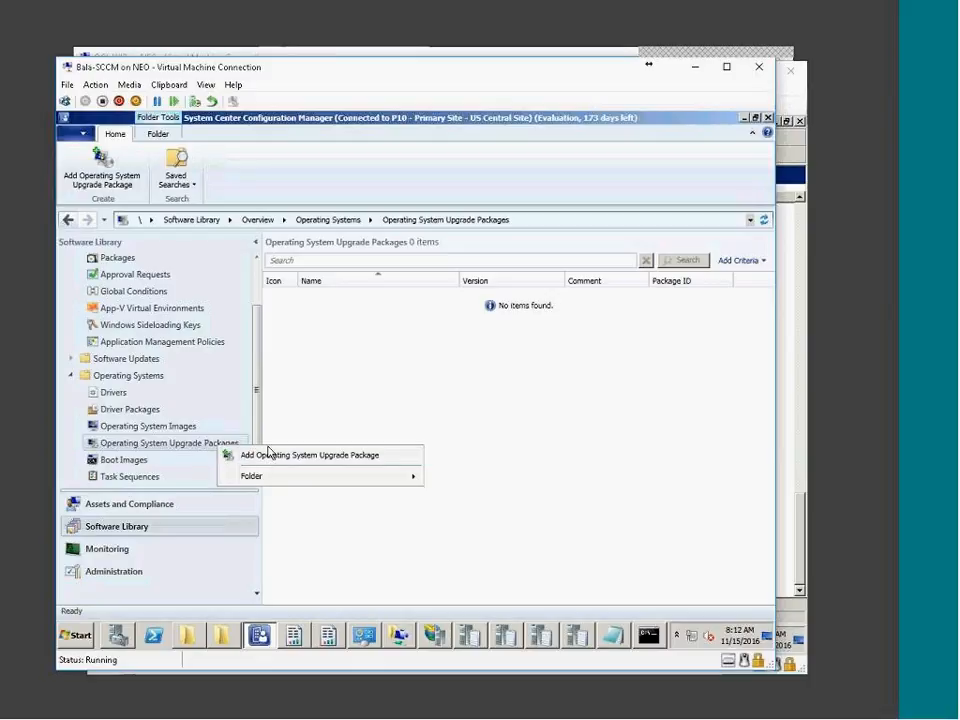
pyautogui.click(358, 461)
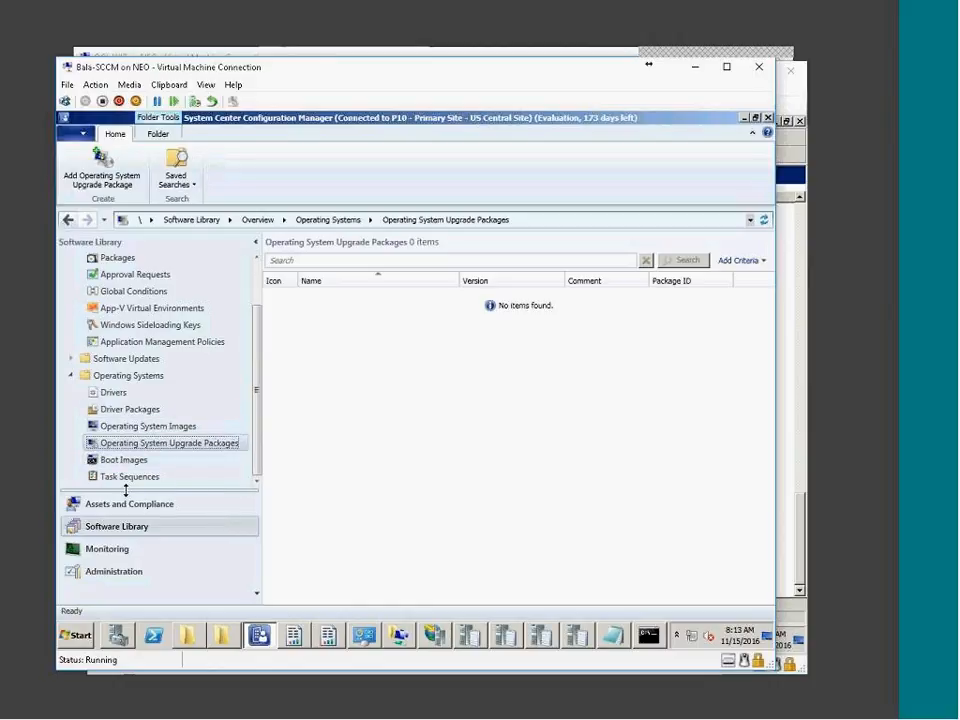
pyautogui.moveTo(264, 426); pyautogui.dragTo(268, 458)
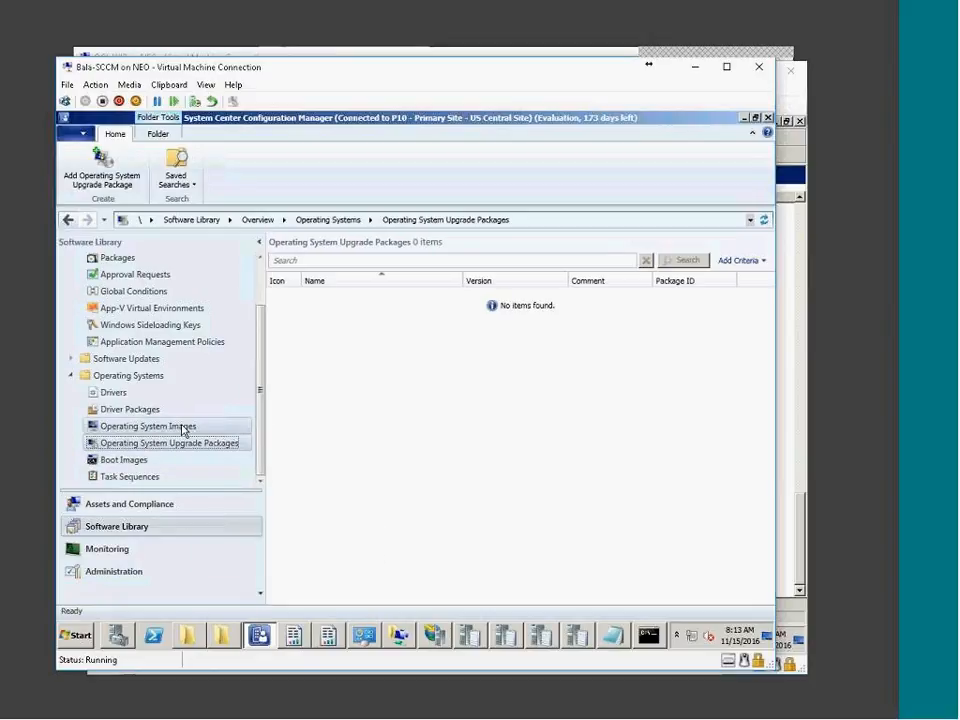
pyautogui.click(143, 462)
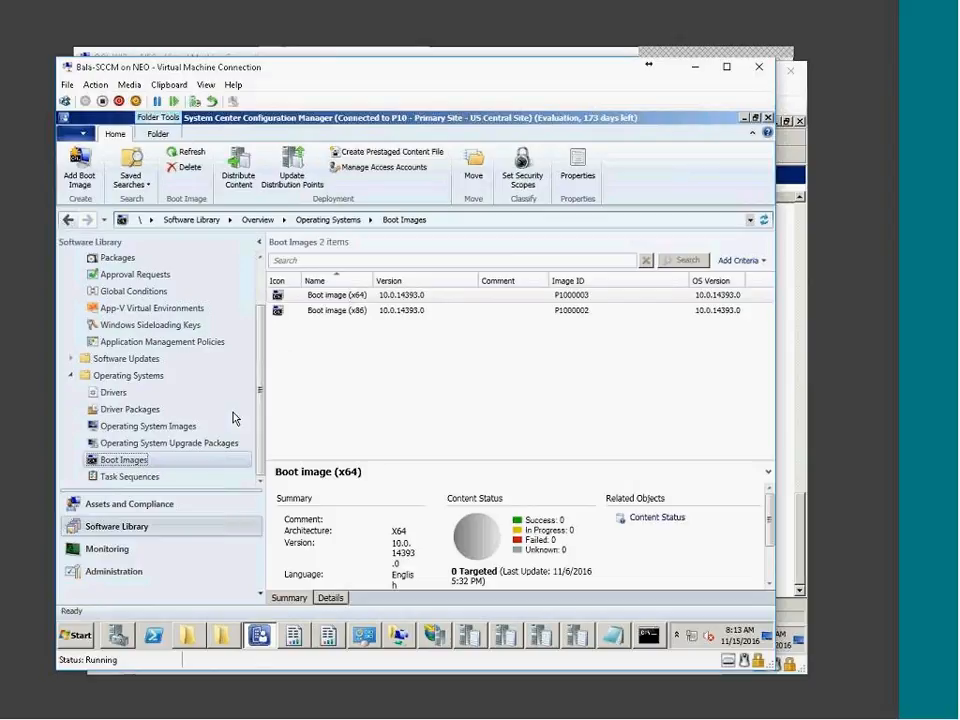
# Select Boot image (x86) in the Boot Images list and open its Properties
pyautogui.click(426, 470)
pyautogui.moveTo(371, 582); pyautogui.dragTo(358, 452)
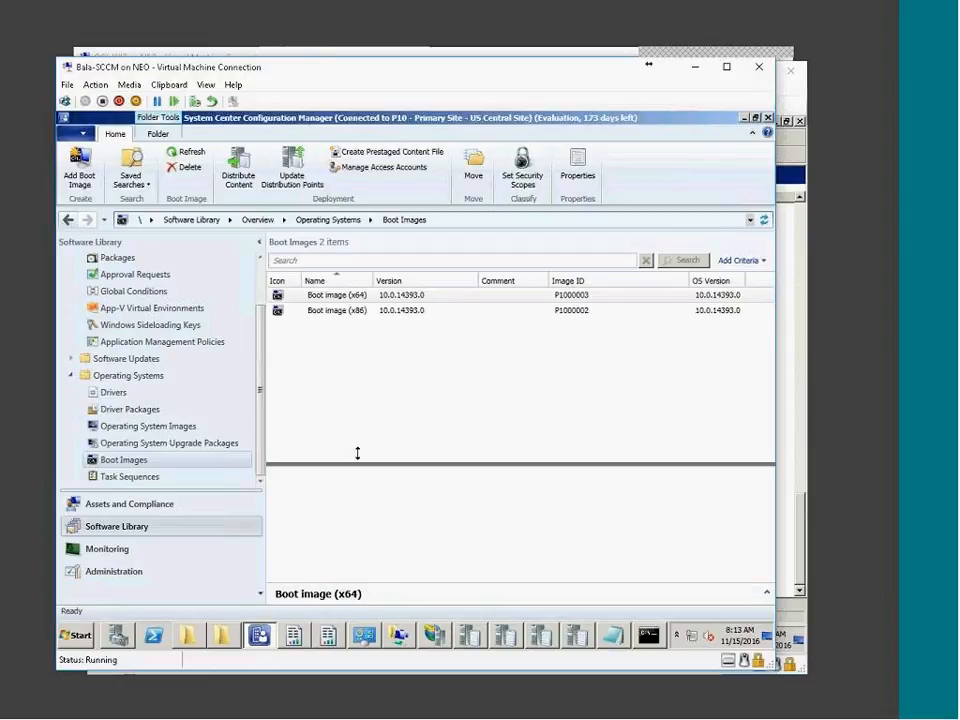
pyautogui.click(378, 300)
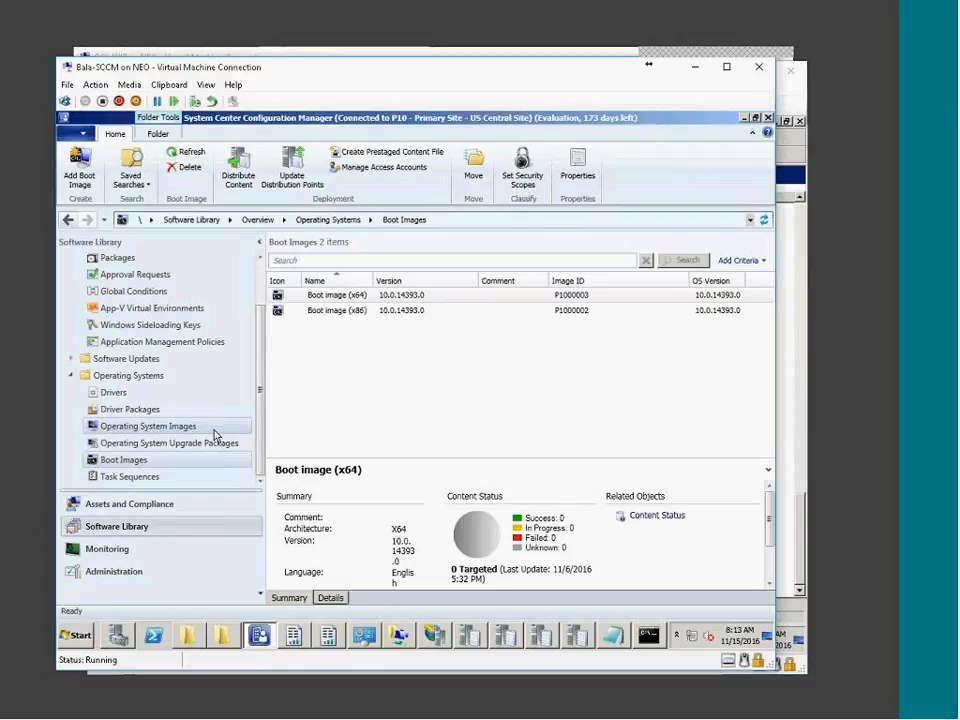
pyautogui.click(421, 425)
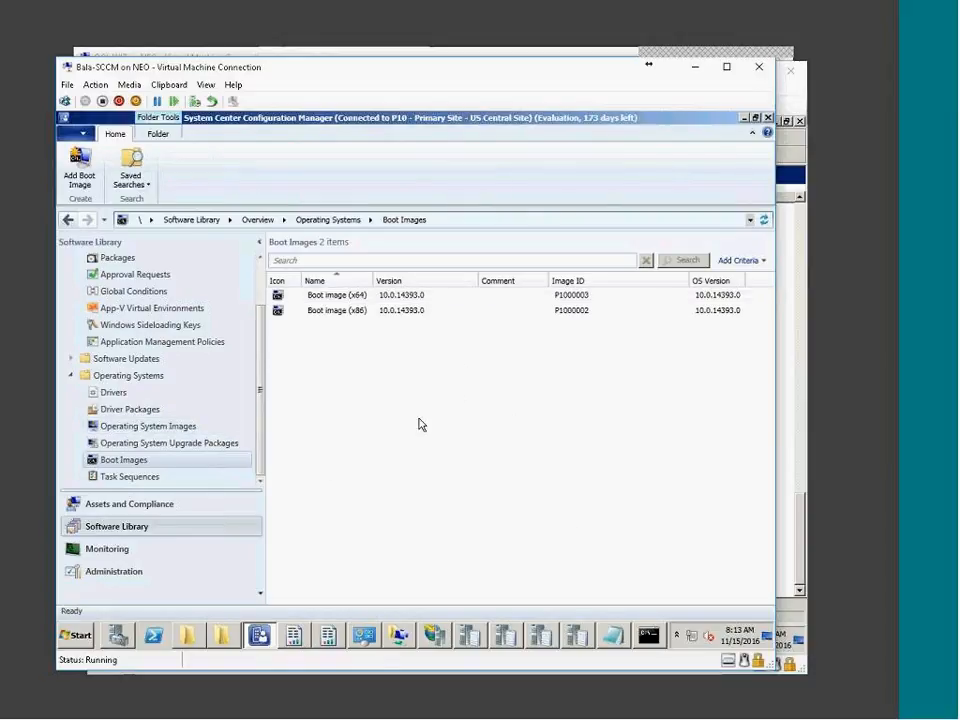
pyautogui.click(330, 298)
pyautogui.click(334, 312)
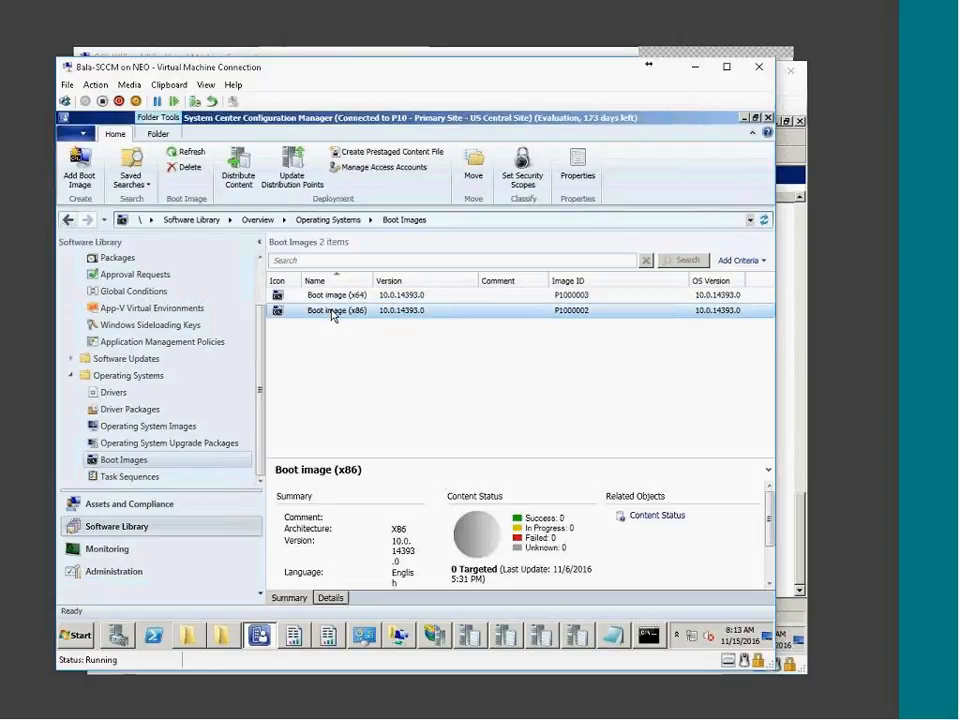
pyautogui.rightClick(333, 315)
pyautogui.click(345, 472)
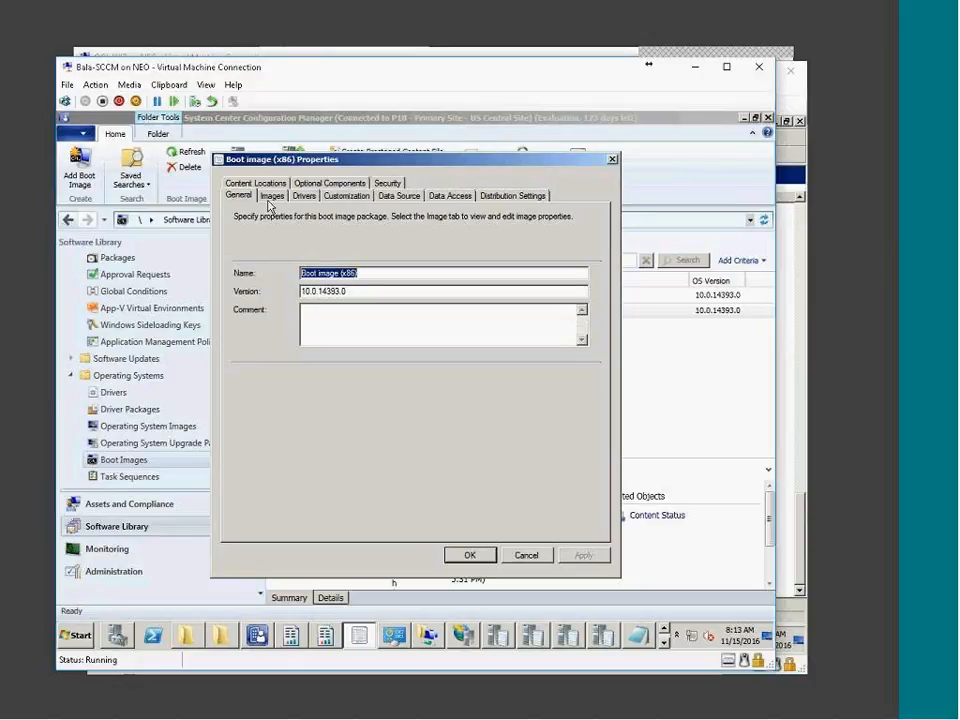
# Review the boot image's Images and Drivers tabs, cancelling the add-driver dialog
pyautogui.click(271, 197)
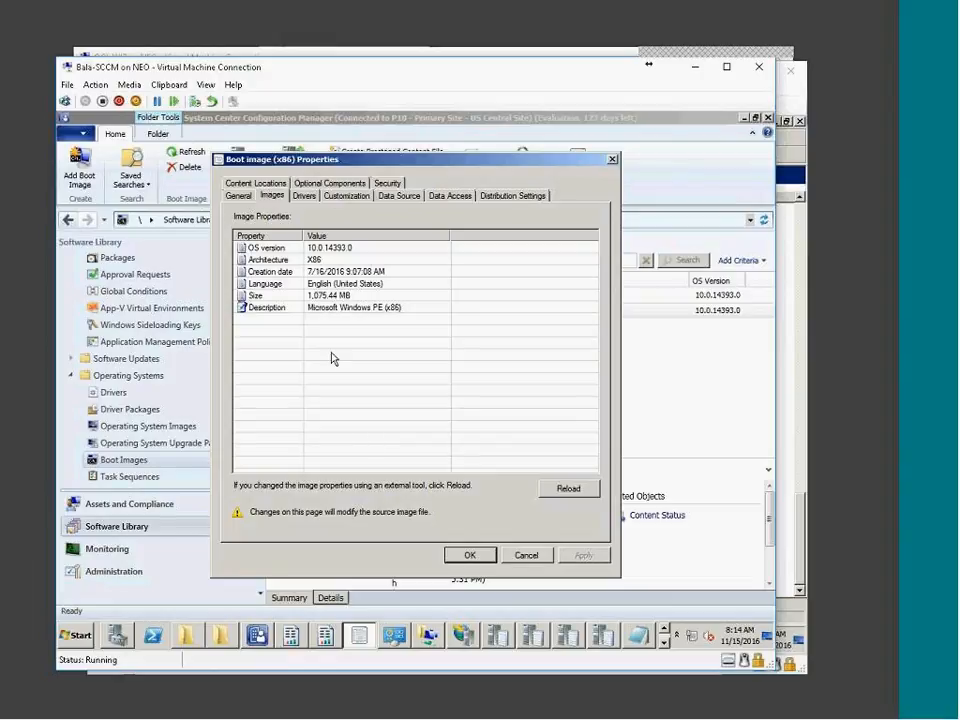
pyautogui.click(354, 298)
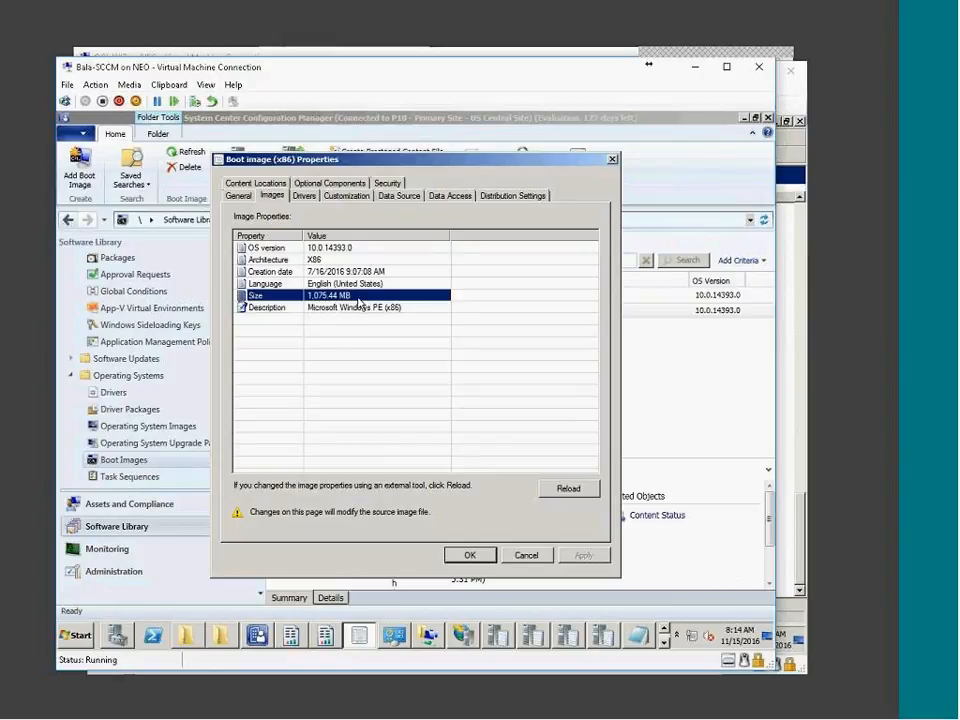
pyautogui.click(304, 196)
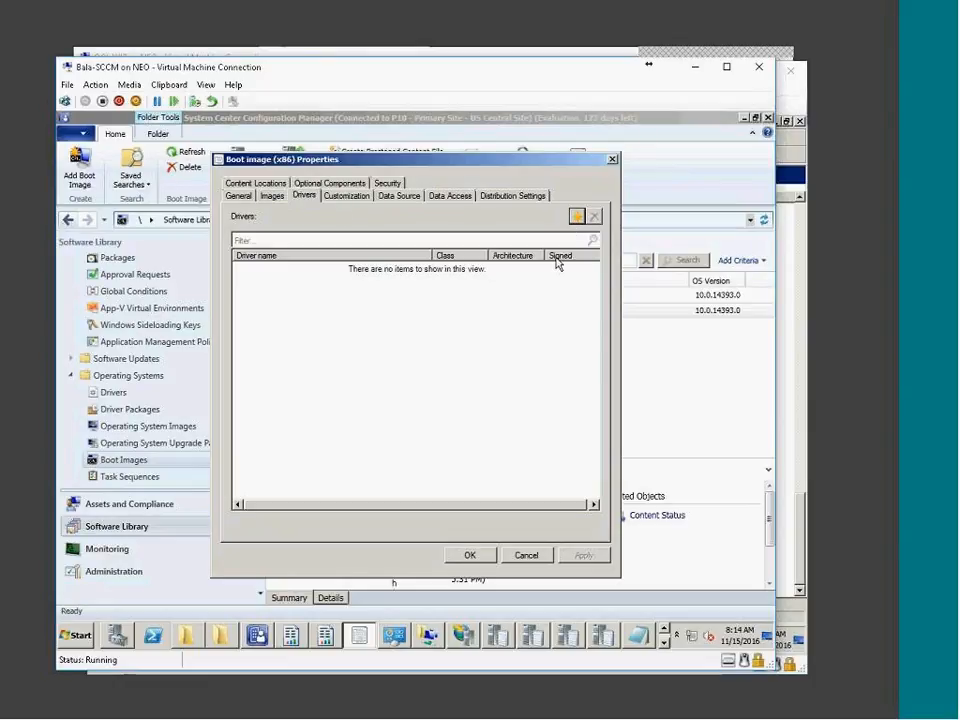
pyautogui.click(577, 216)
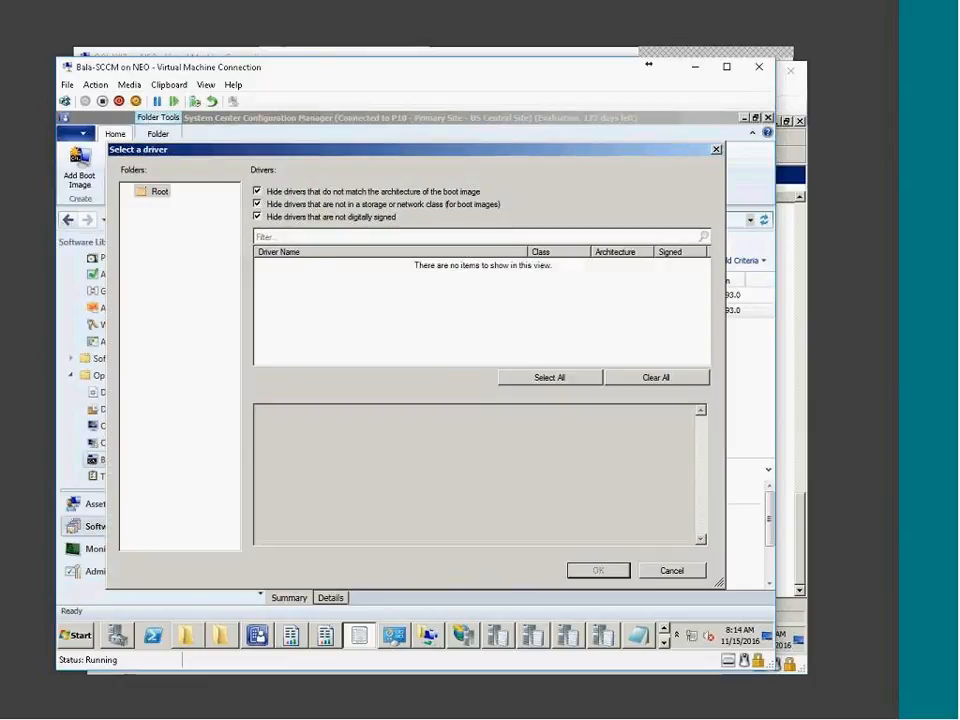
pyautogui.click(673, 571)
# On the Customization tab, enable command support and turn off the custom background image
pyautogui.click(350, 196)
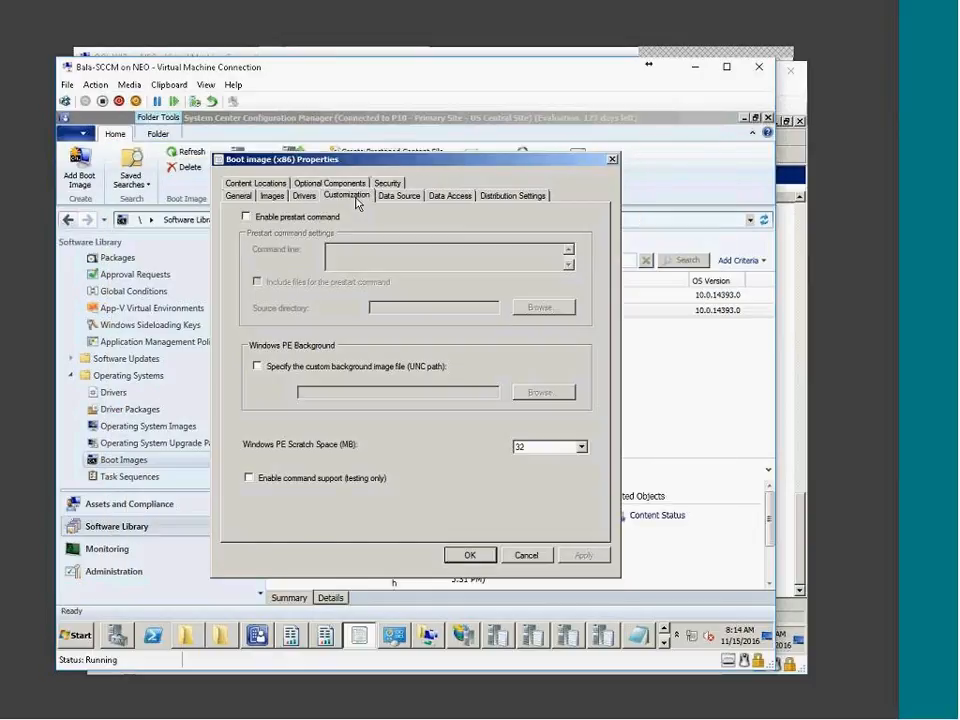
pyautogui.click(296, 479)
pyautogui.click(387, 370)
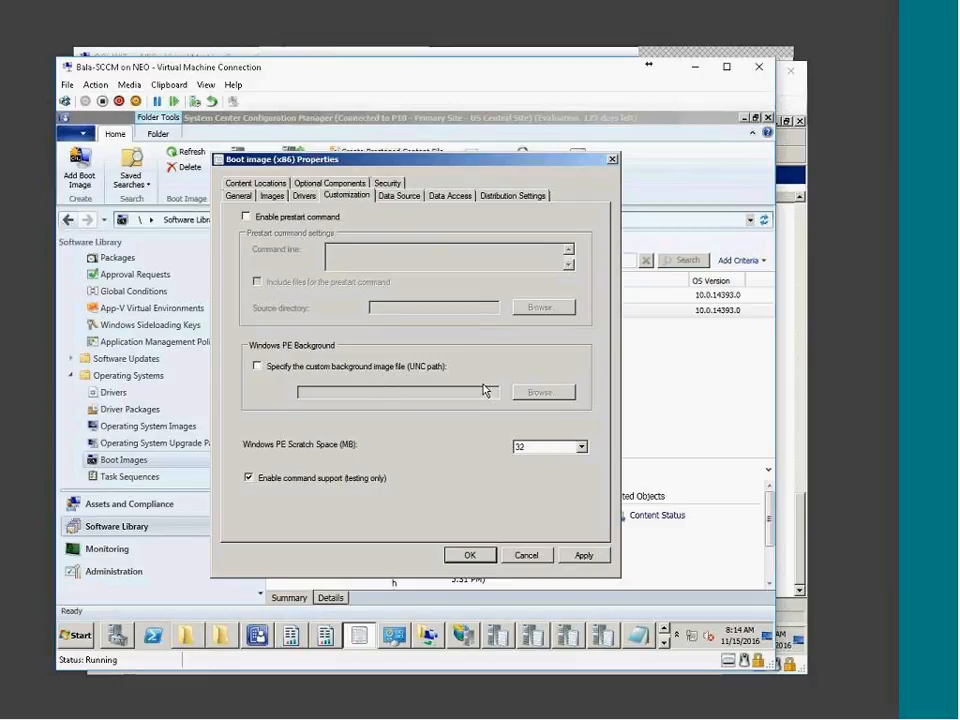
pyautogui.click(300, 218)
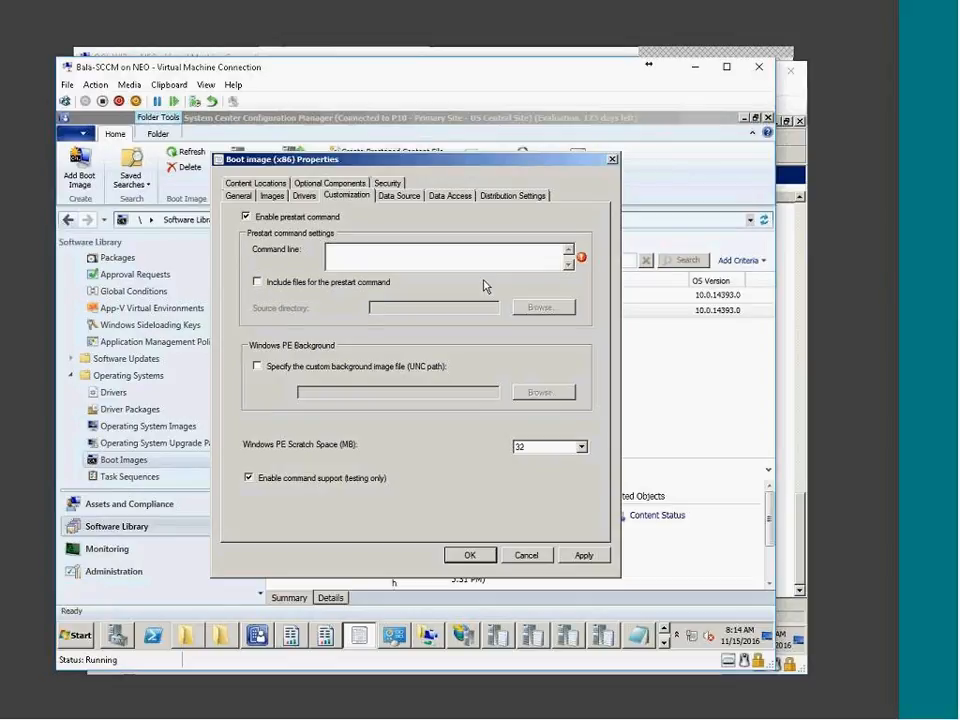
pyautogui.click(247, 216)
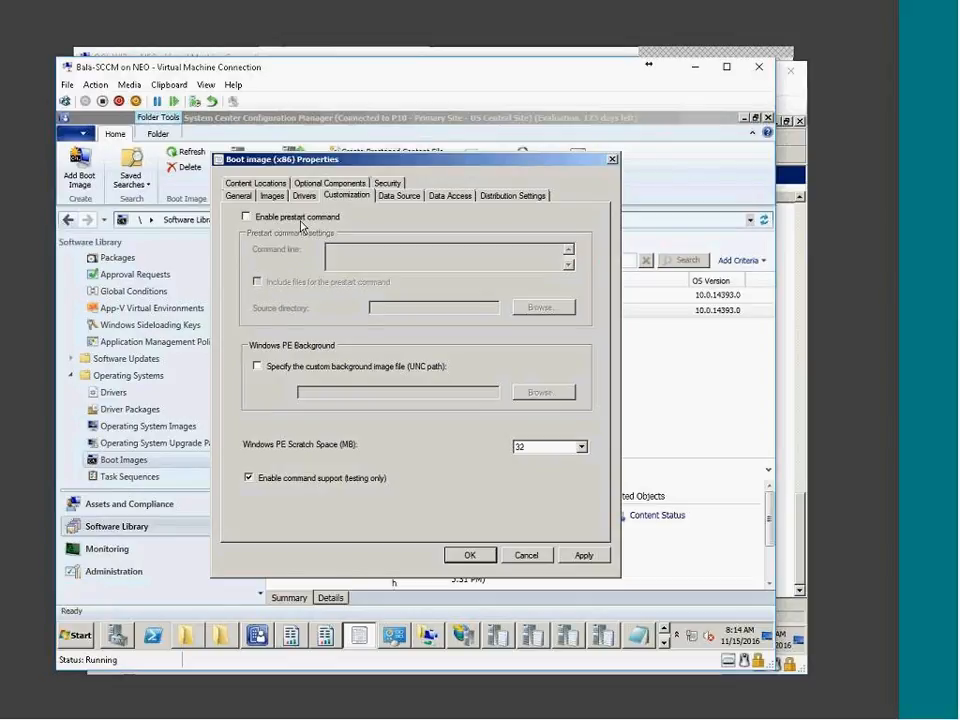
# Check the Data Source and Data Access tabs, then close the boot image properties
pyautogui.click(399, 195)
pyautogui.click(449, 198)
pyautogui.click(399, 195)
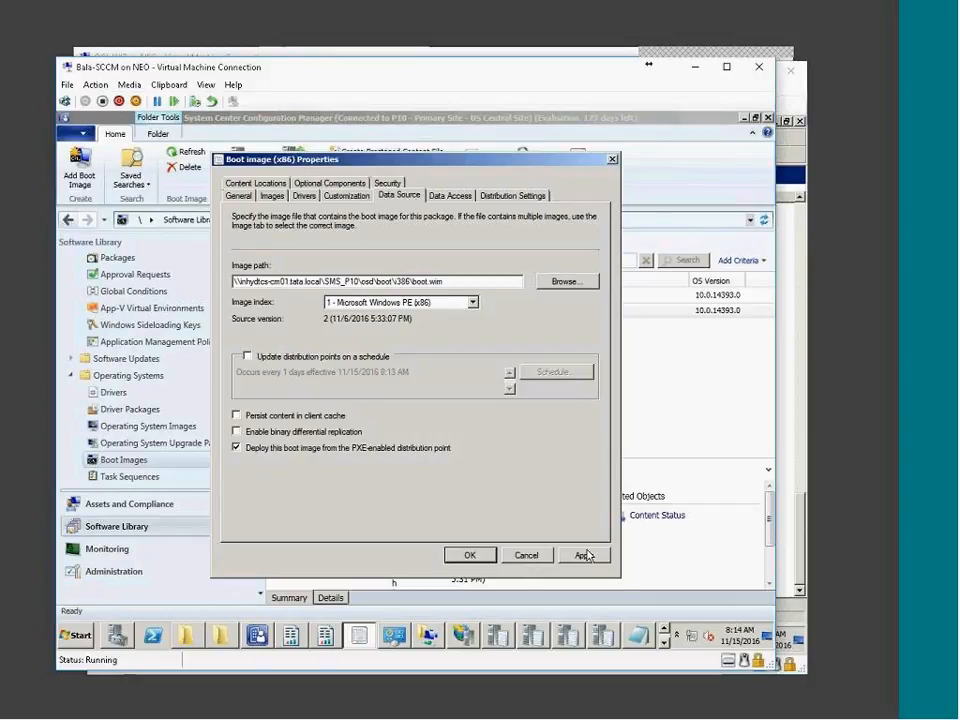
pyautogui.click(532, 558)
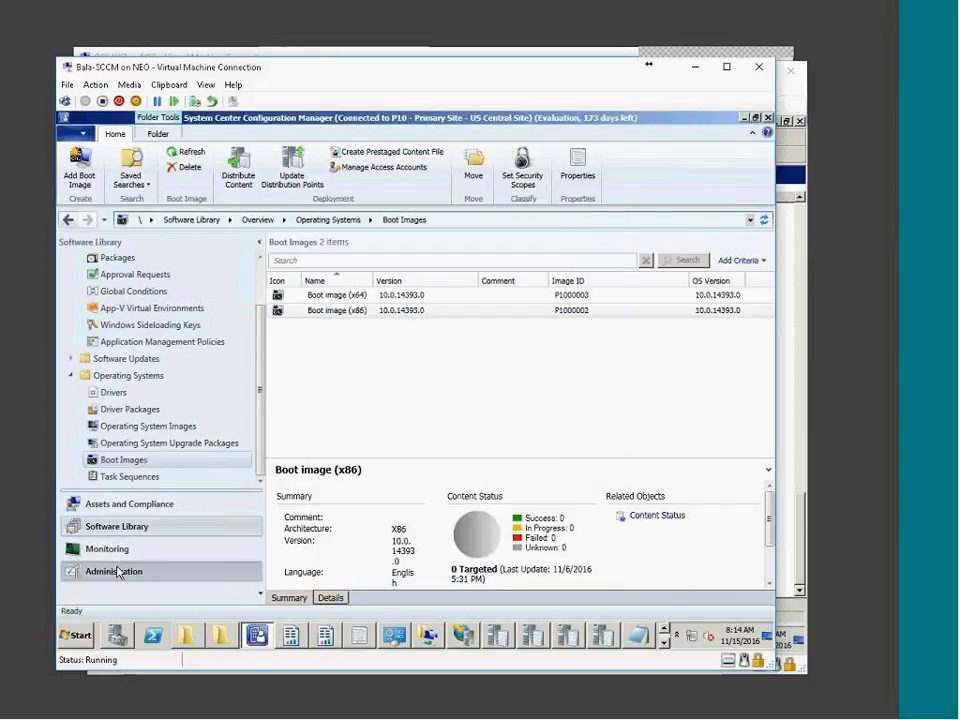
# In Administration > Servers and Site System Roles, tick Enable PXE support for clients on the distribution point
pyautogui.click(78, 573)
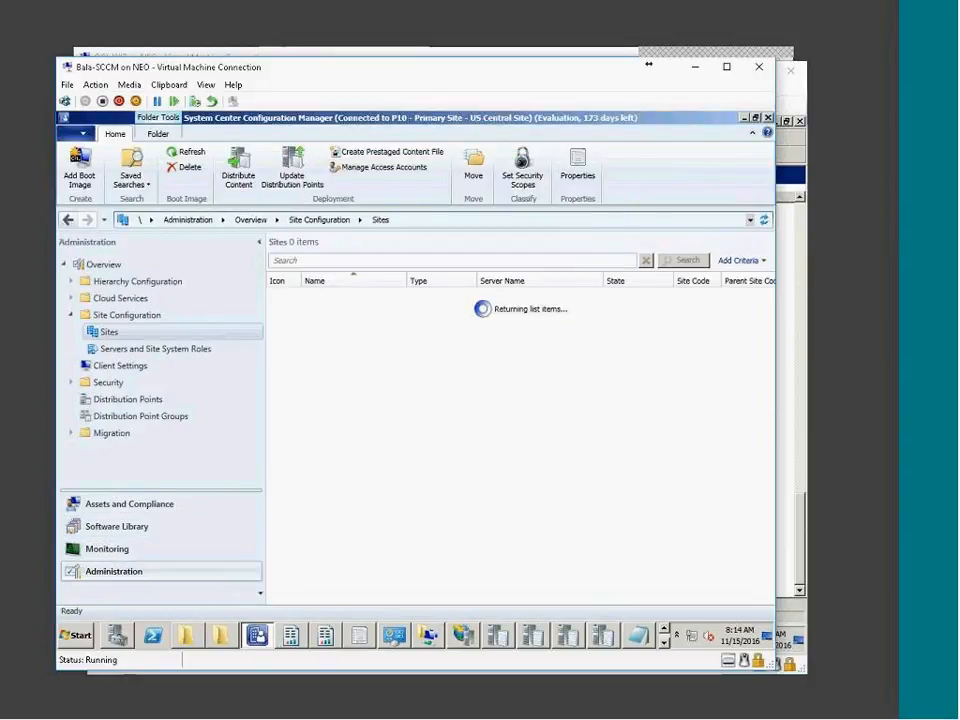
pyautogui.click(108, 402)
pyautogui.click(110, 350)
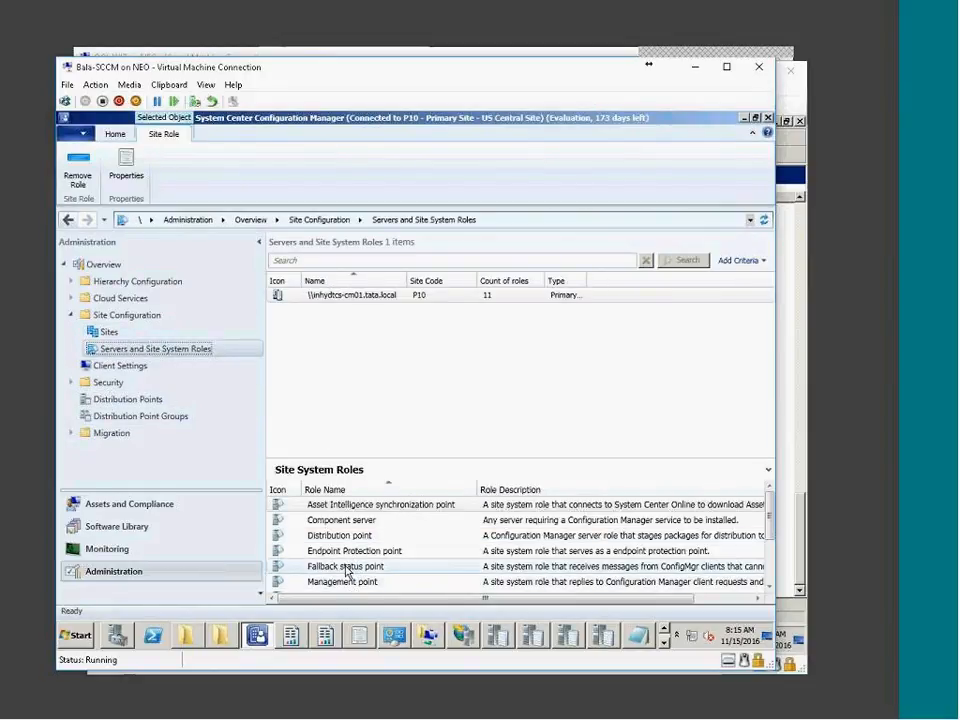
pyautogui.click(337, 536)
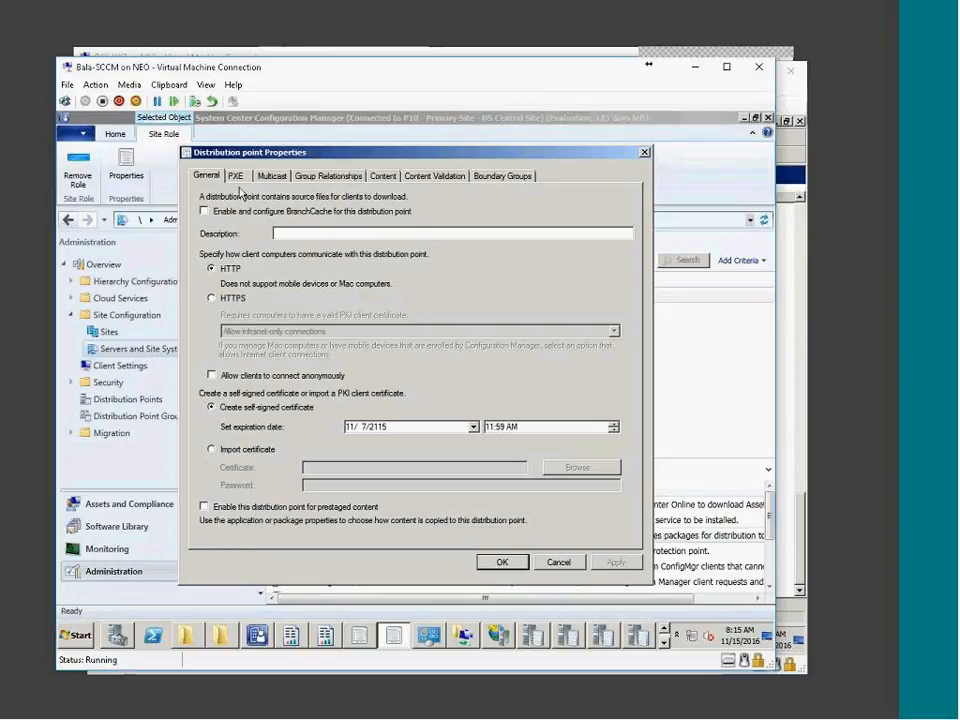
pyautogui.click(236, 176)
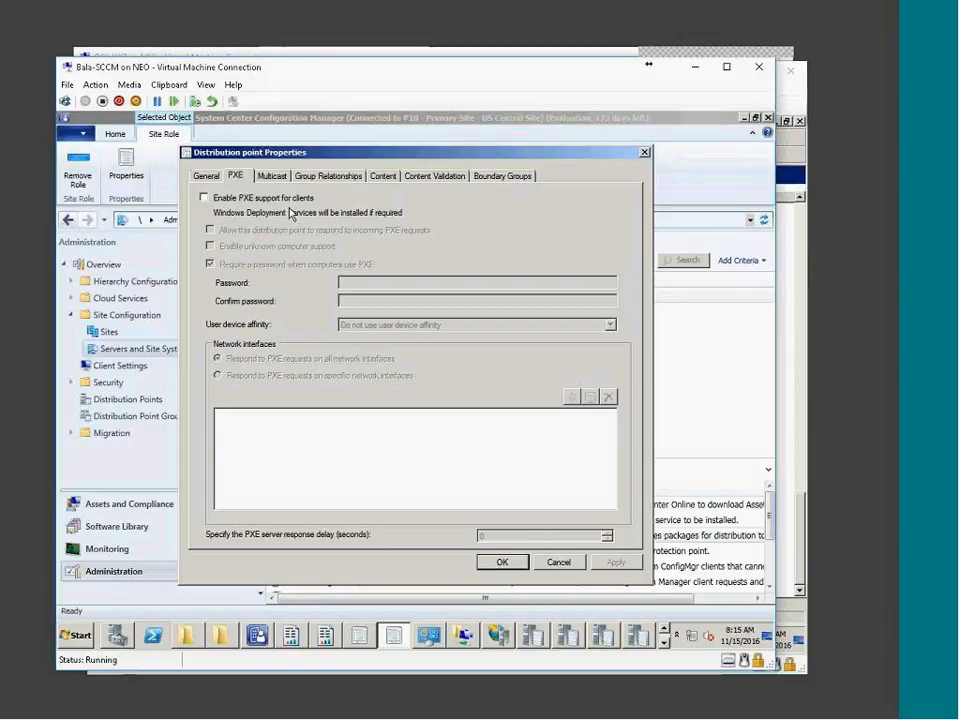
pyautogui.click(117, 635)
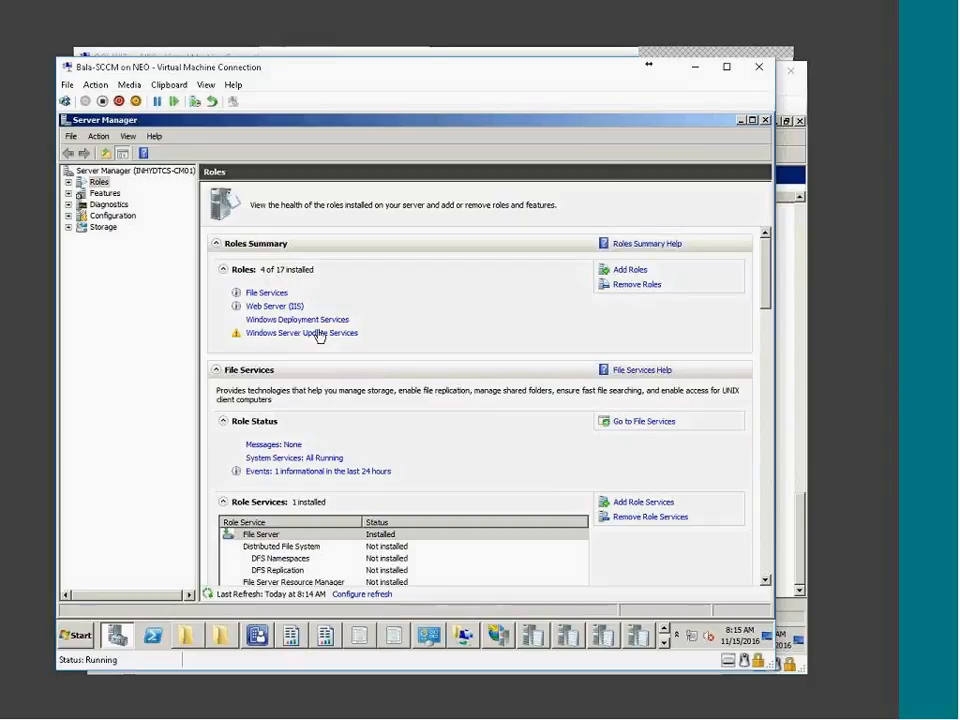
pyautogui.click(118, 635)
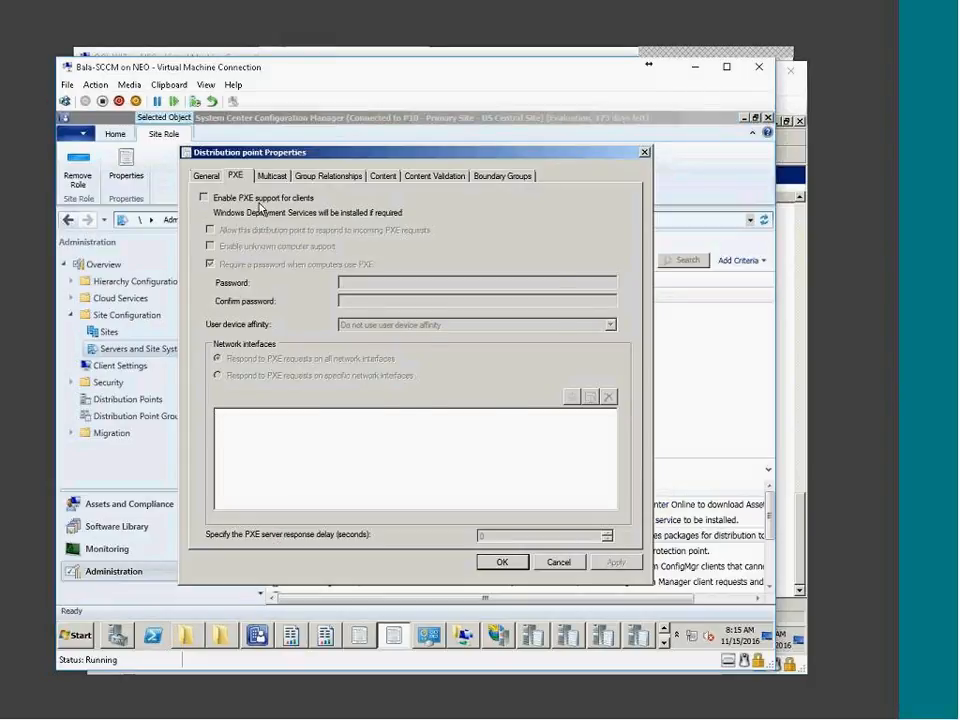
pyautogui.click(204, 198)
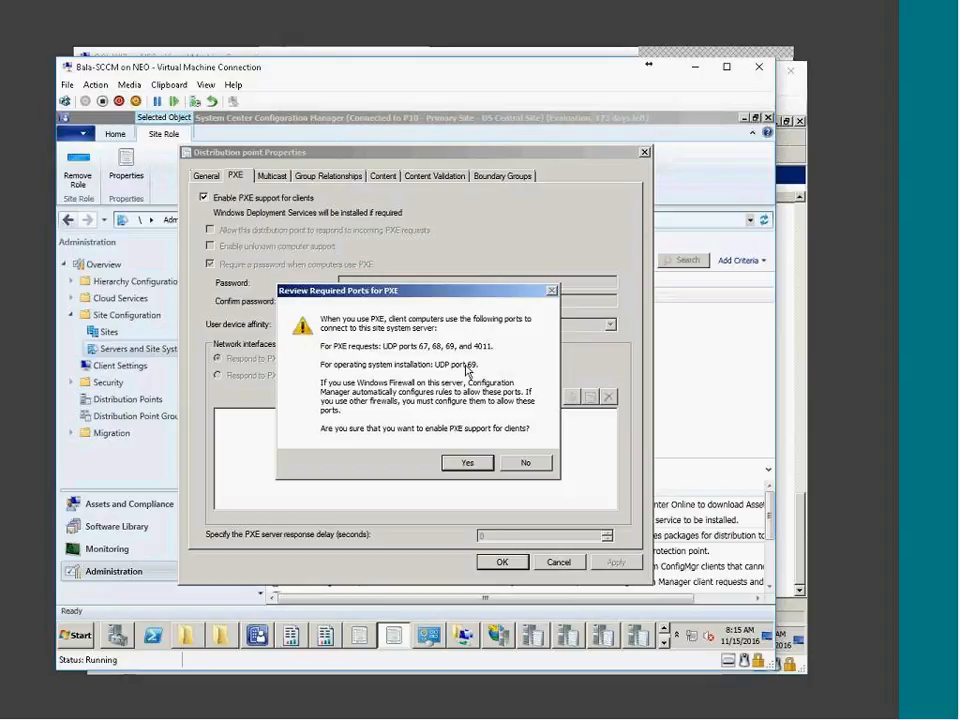
# Confirm PXE, enable unknown computer support, and let the distribution point answer PXE requests
pyautogui.click(468, 463)
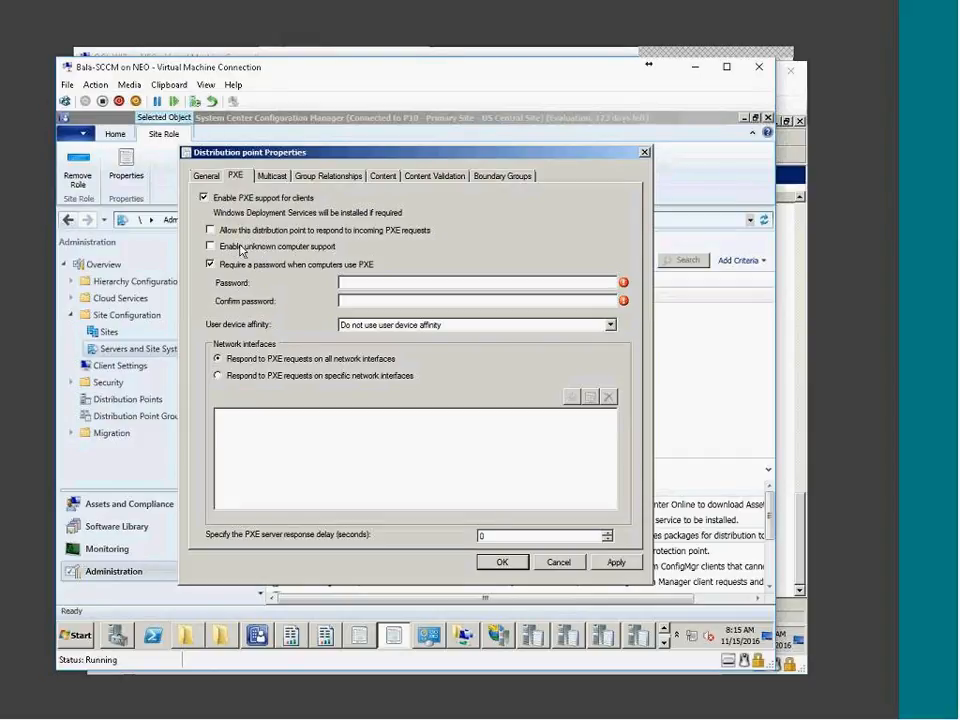
pyautogui.click(240, 250)
pyautogui.click(520, 432)
pyautogui.click(289, 248)
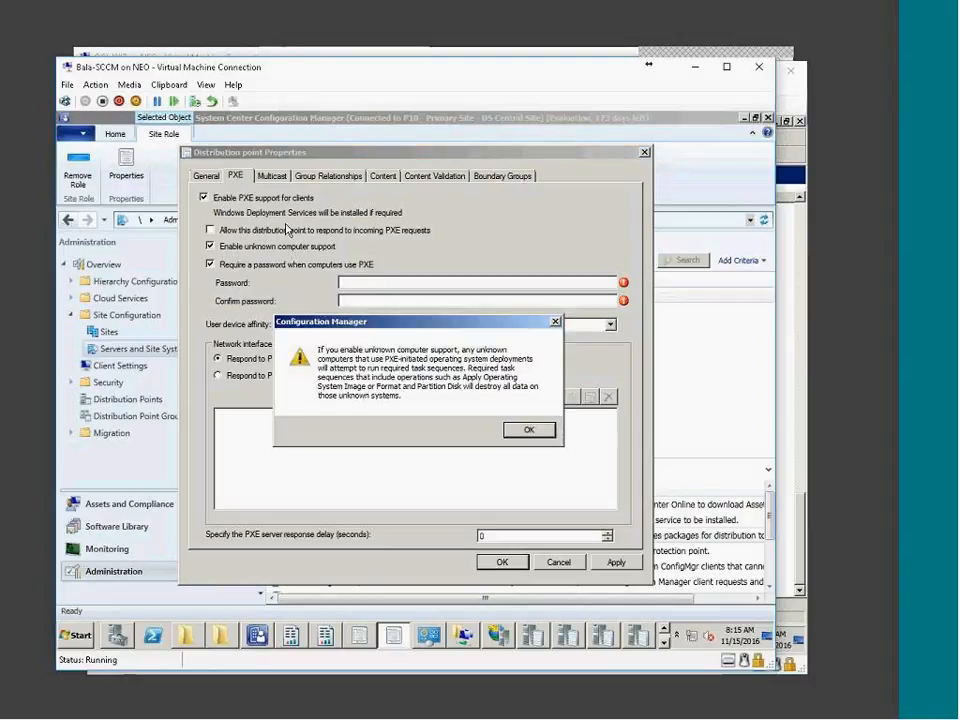
pyautogui.click(527, 430)
pyautogui.click(243, 233)
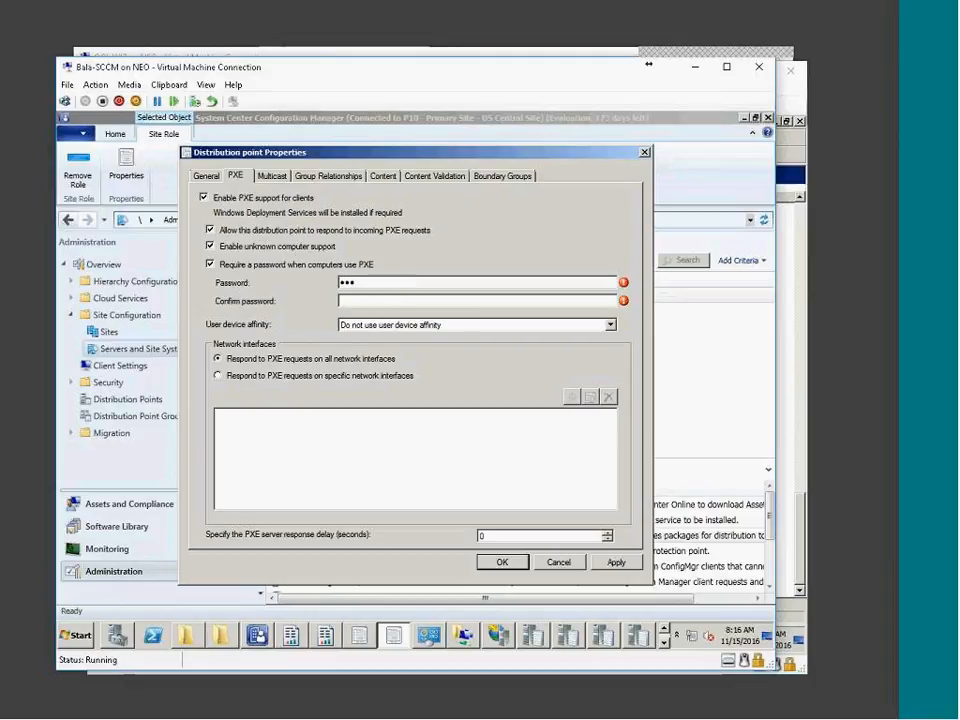
# Confirm the required PXE password, apply the settings and close the properties
pyautogui.write('***')
pyautogui.press('Tab')
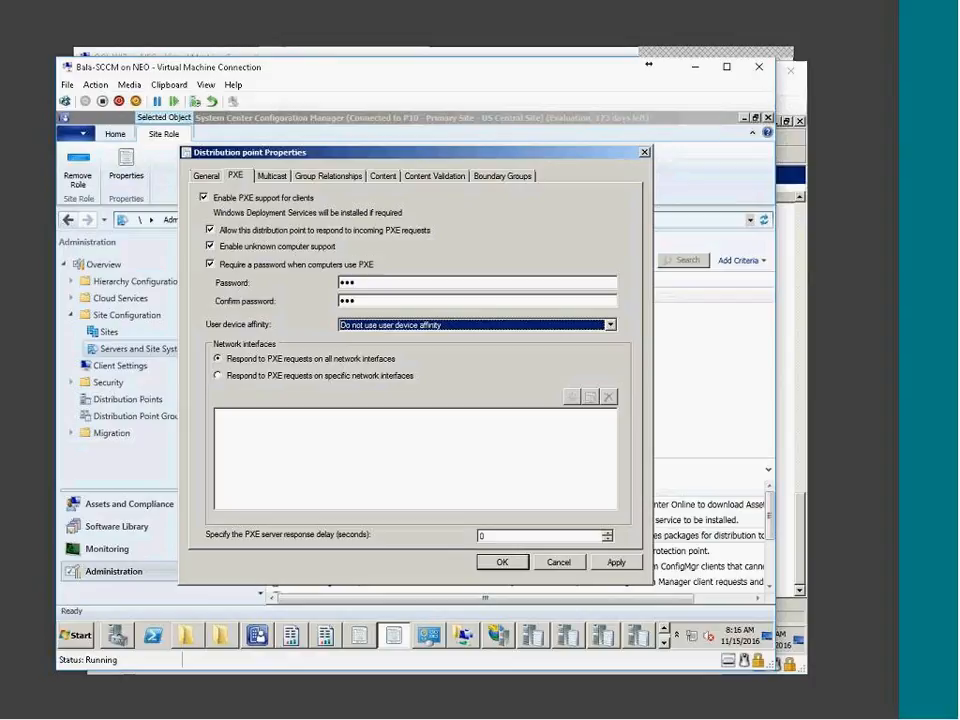
pyautogui.click(615, 562)
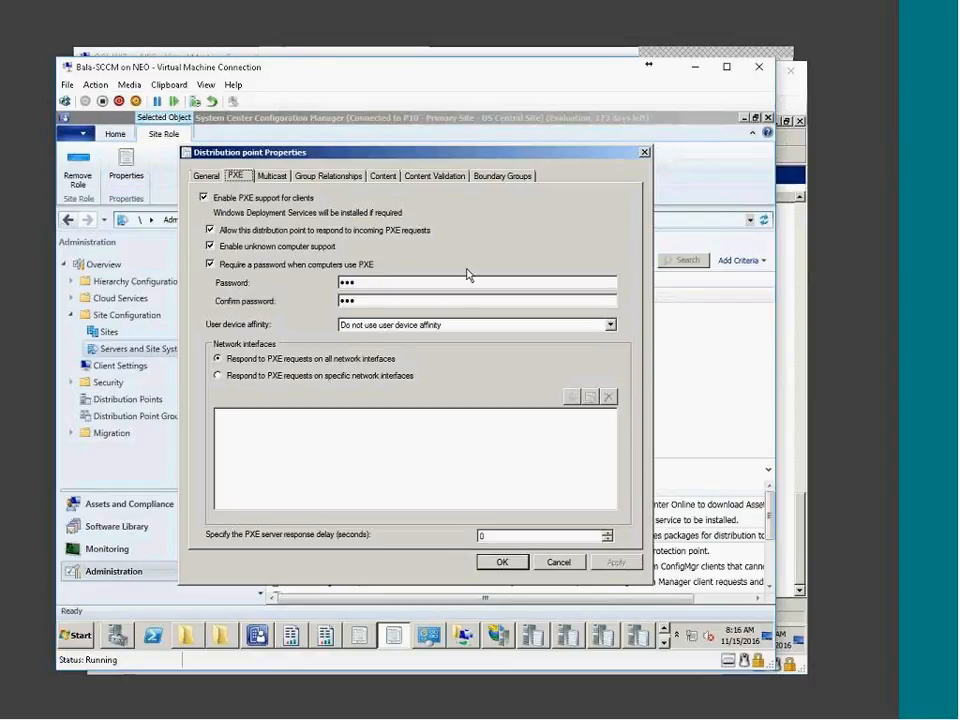
pyautogui.click(508, 563)
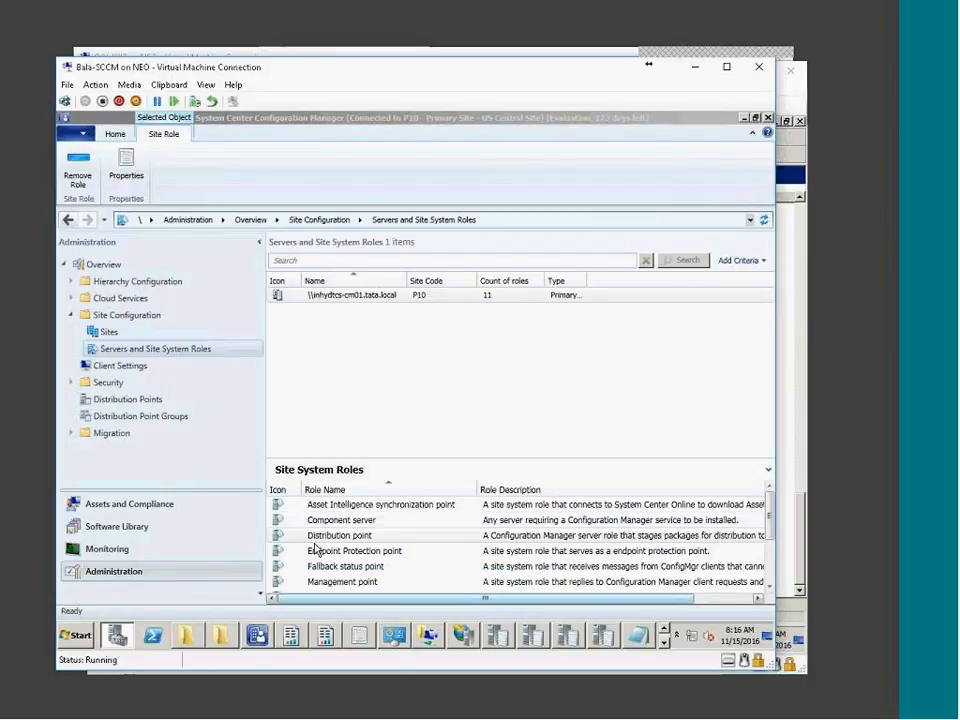
# Browse D:\RemoteInstall, SMSBoot\x64 and SMSImages\P1000002 in Explorer, then minimize the window
pyautogui.click(186, 636)
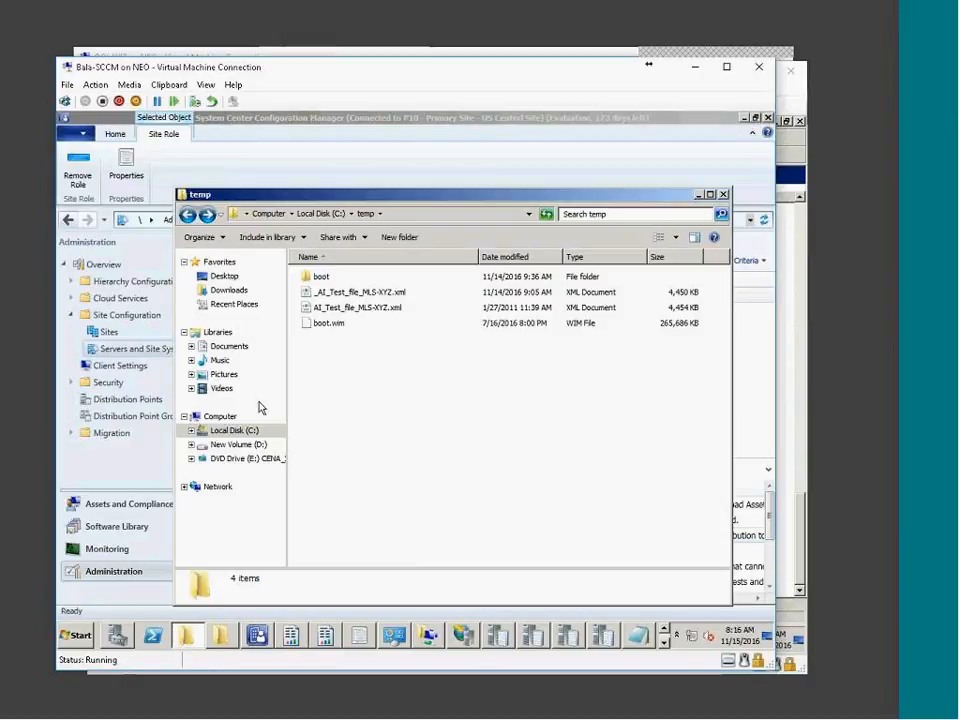
pyautogui.click(232, 431)
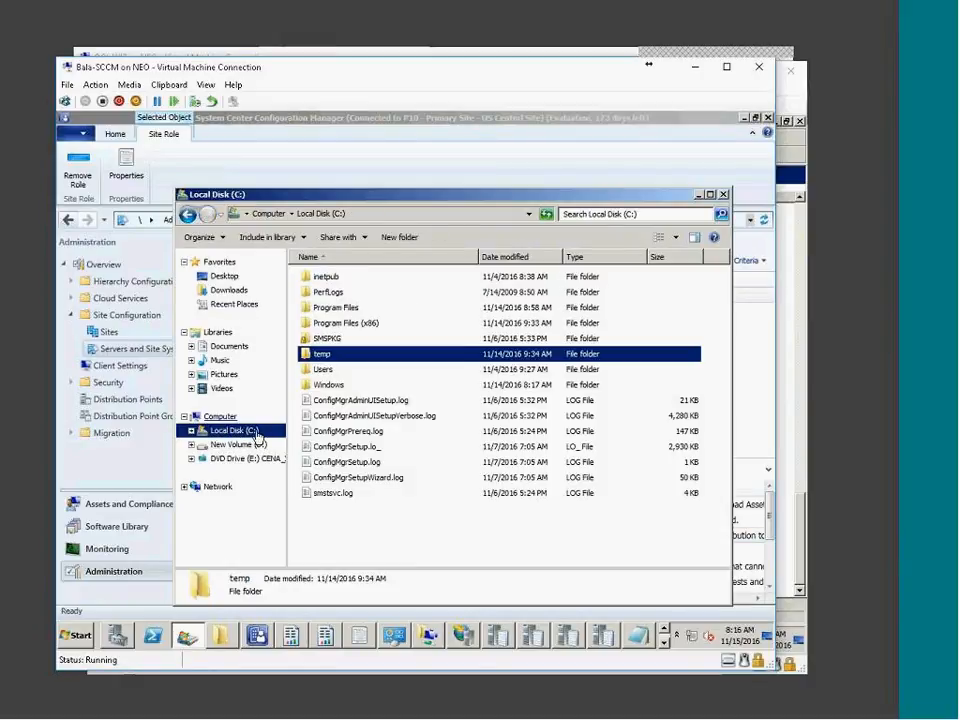
pyautogui.click(236, 444)
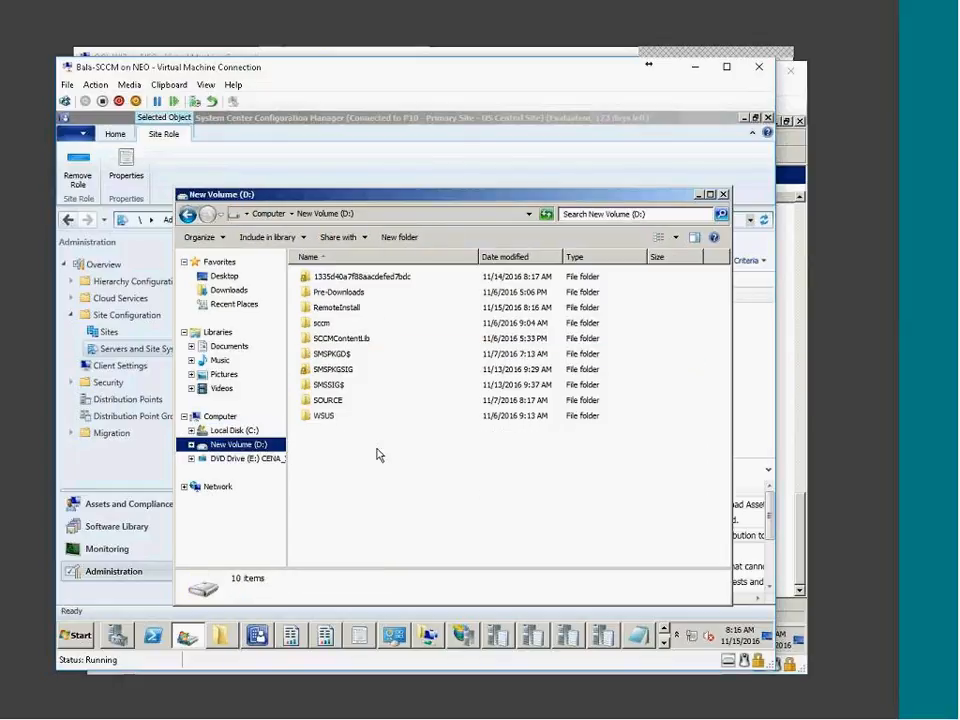
pyautogui.click(336, 310)
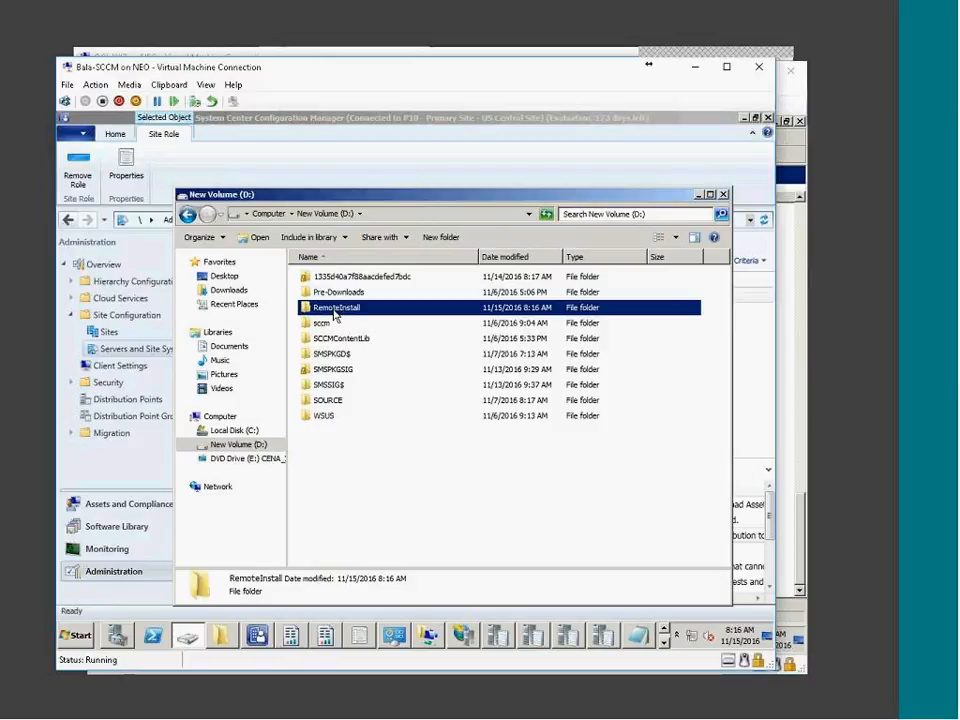
pyautogui.doubleClick(336, 313)
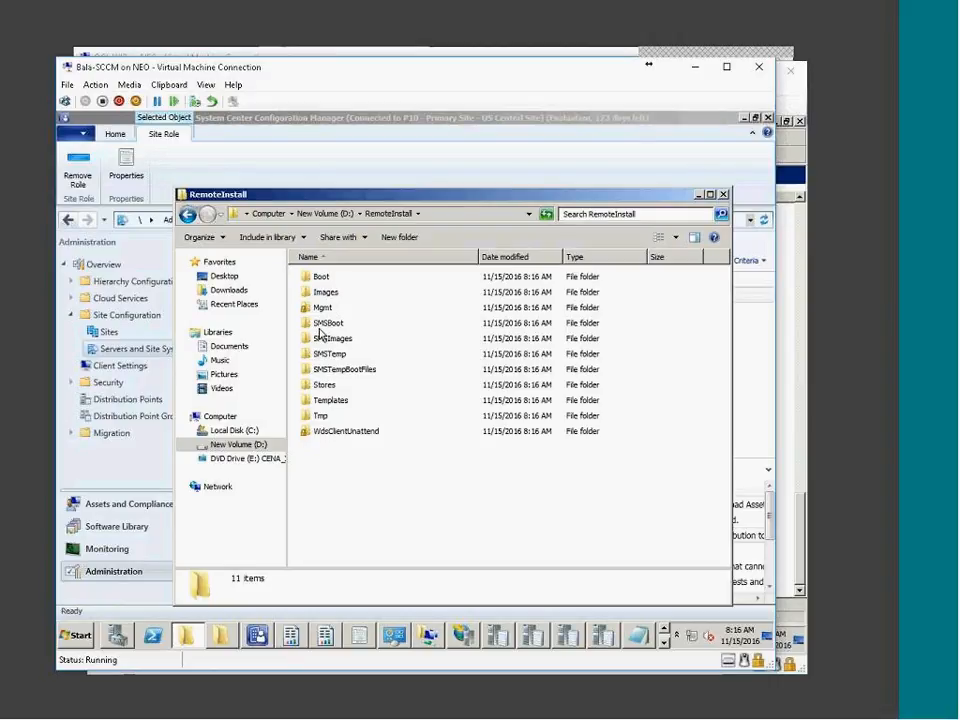
pyautogui.doubleClick(325, 323)
pyautogui.doubleClick(320, 292)
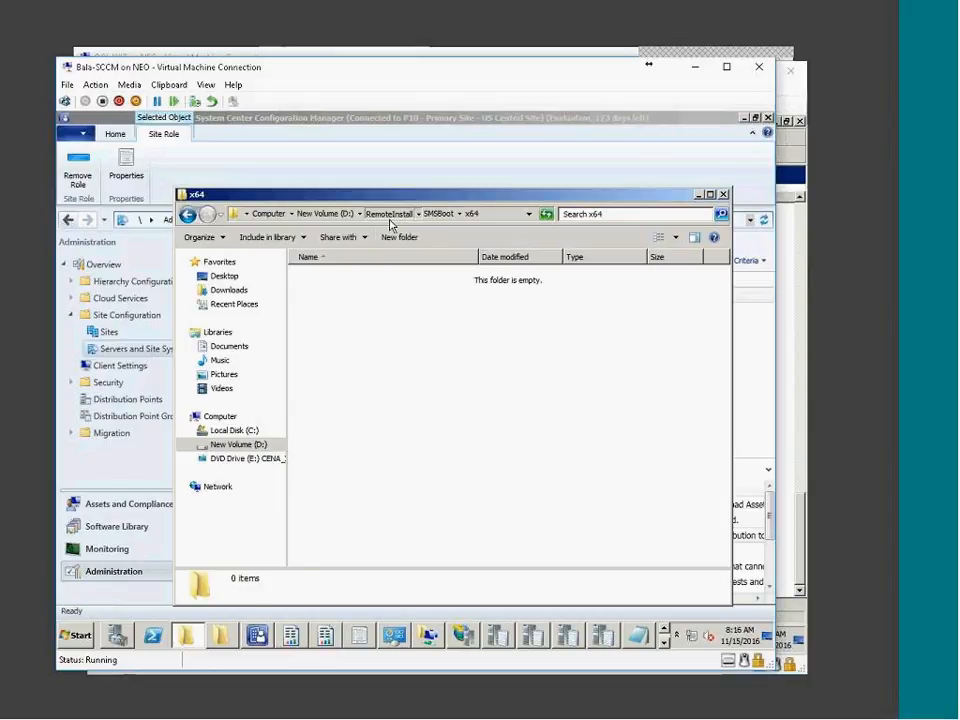
pyautogui.click(393, 216)
pyautogui.doubleClick(330, 337)
pyautogui.doubleClick(329, 277)
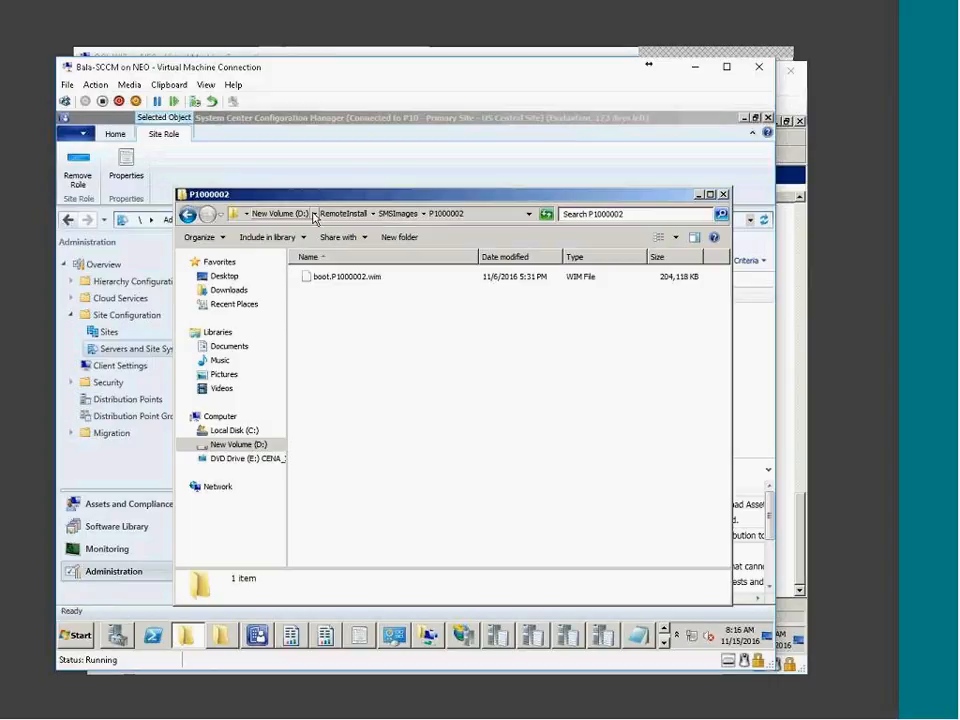
pyautogui.click(343, 213)
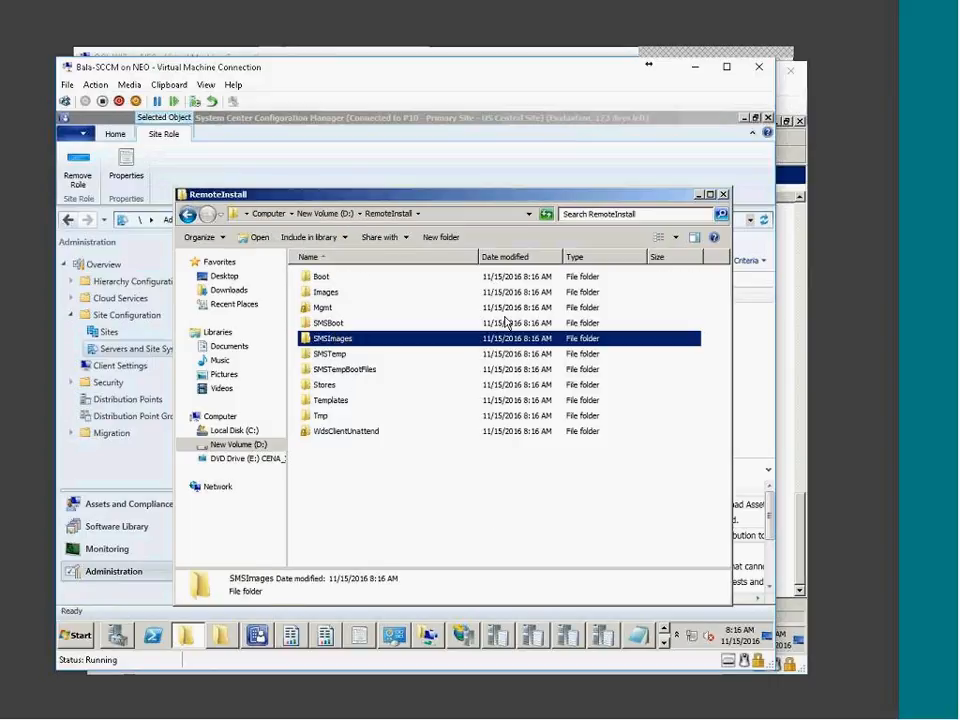
pyautogui.click(490, 518)
pyautogui.click(188, 637)
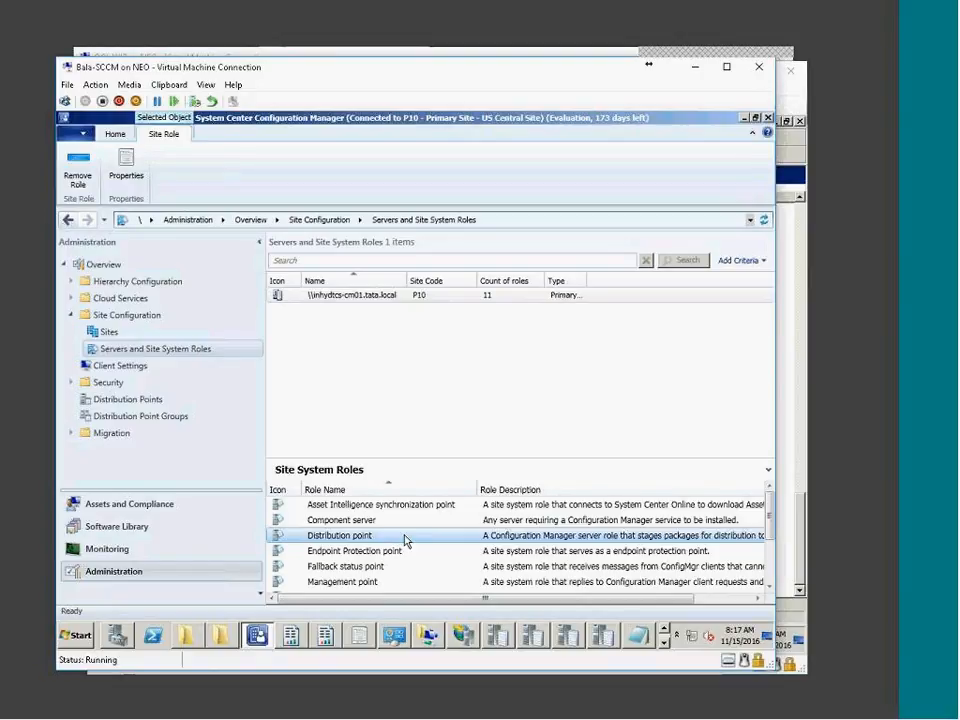
# Select the Distribution point role and bring the Windows 7 VM window forward
pyautogui.click(376, 551)
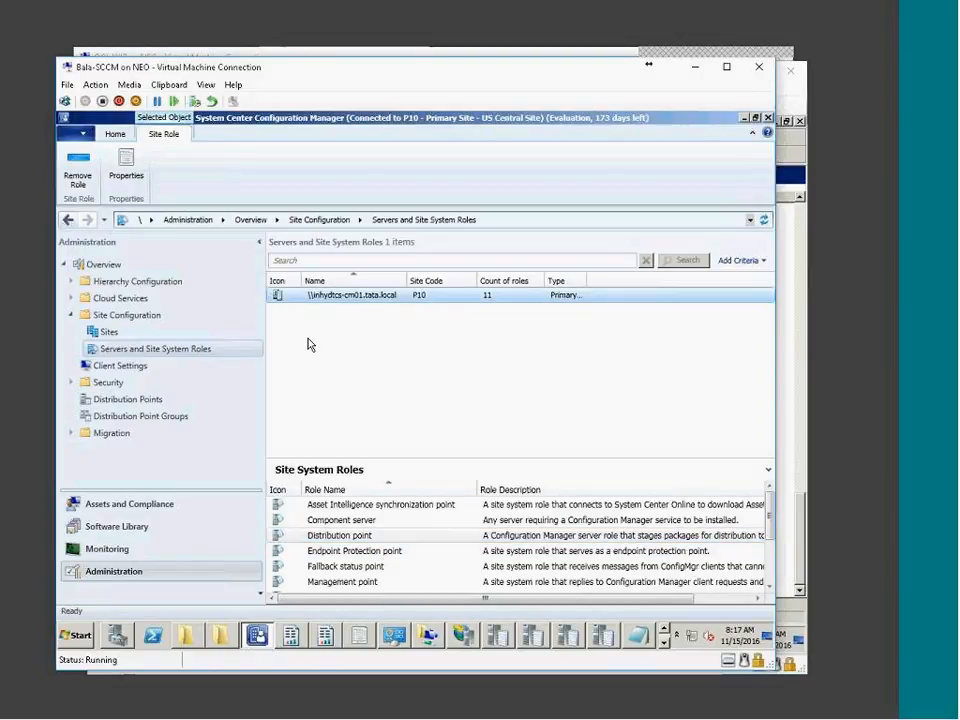
pyautogui.click(318, 535)
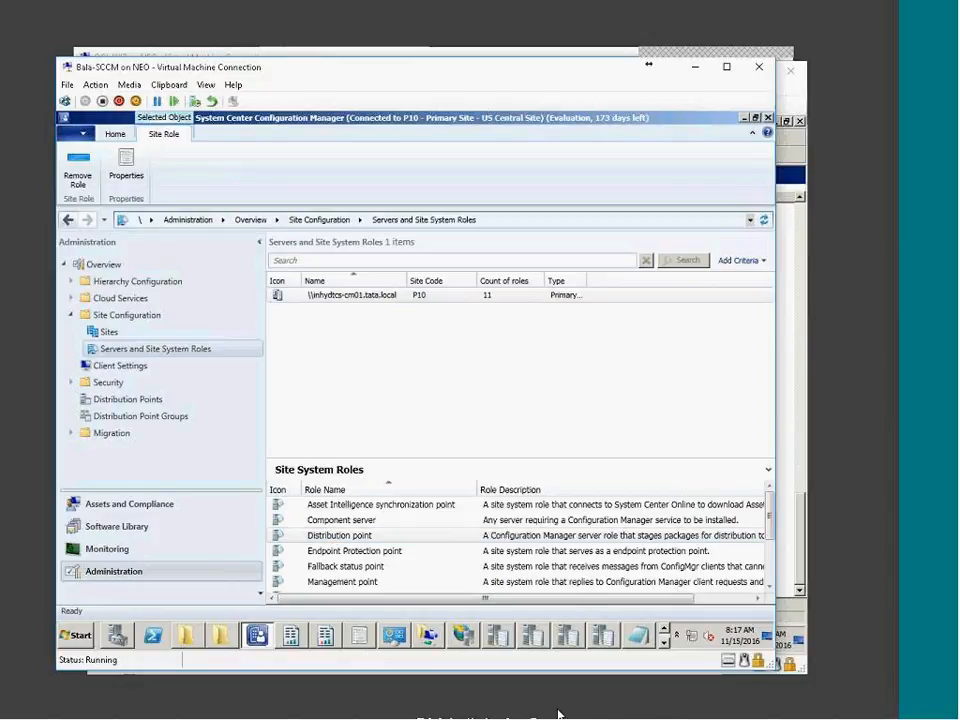
pyautogui.click(696, 717)
# View the x64 image under WDS Boot Images, collapse Install Images, then minimize both VM windows
pyautogui.click(711, 713)
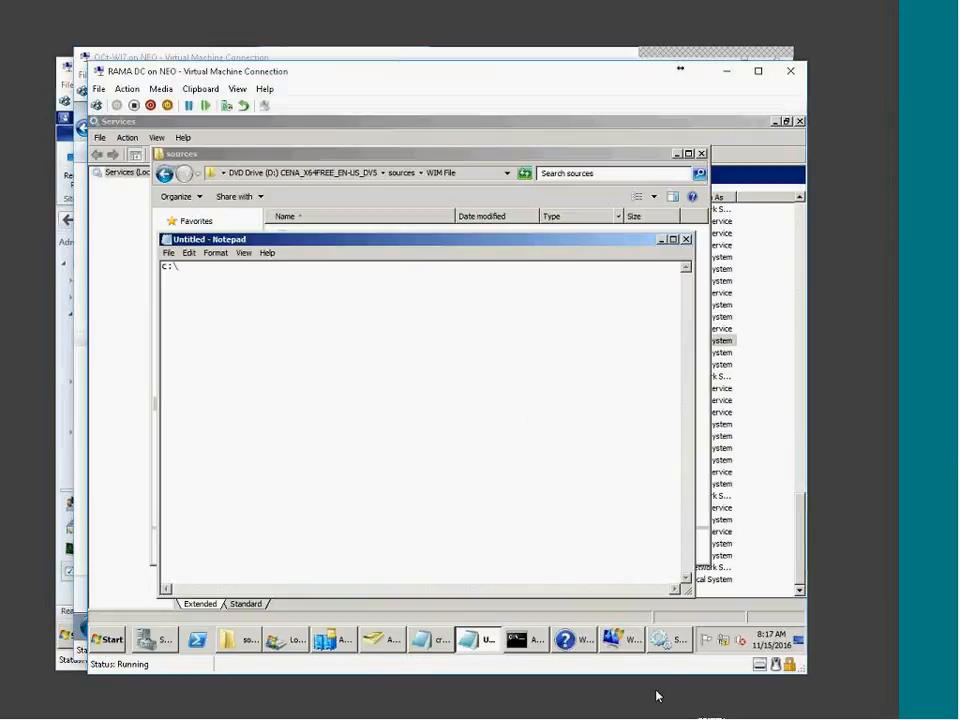
pyautogui.click(638, 640)
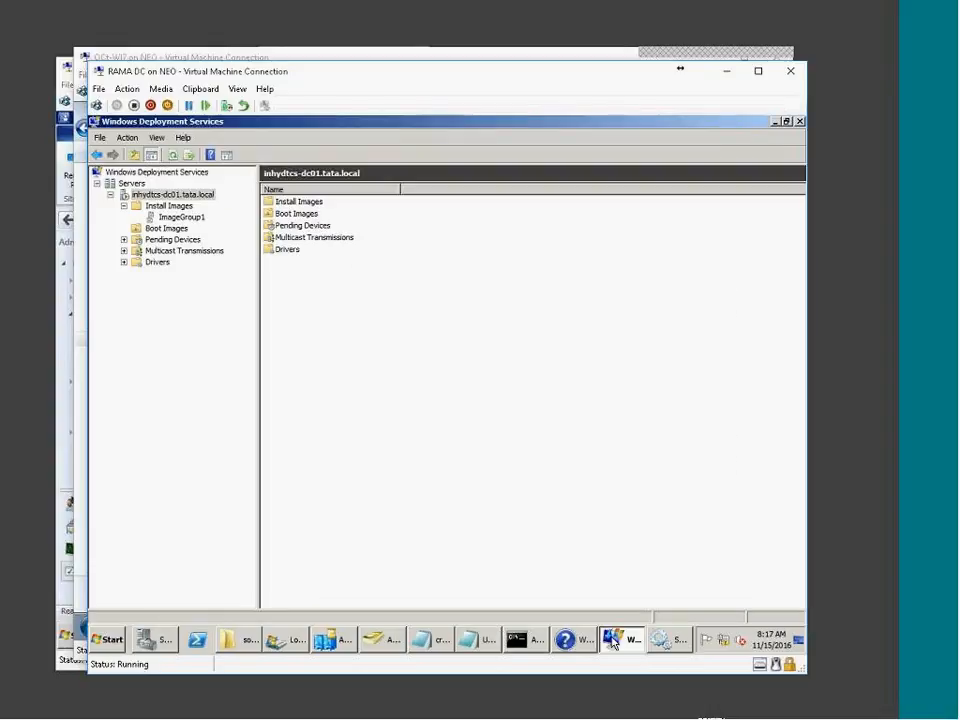
pyautogui.click(167, 230)
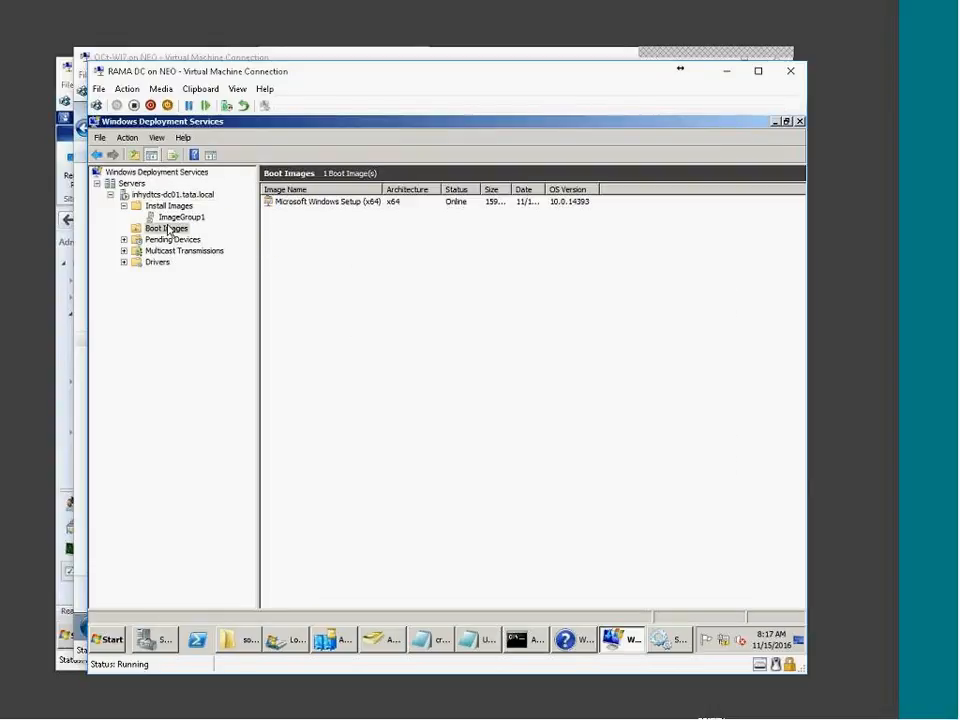
pyautogui.click(123, 206)
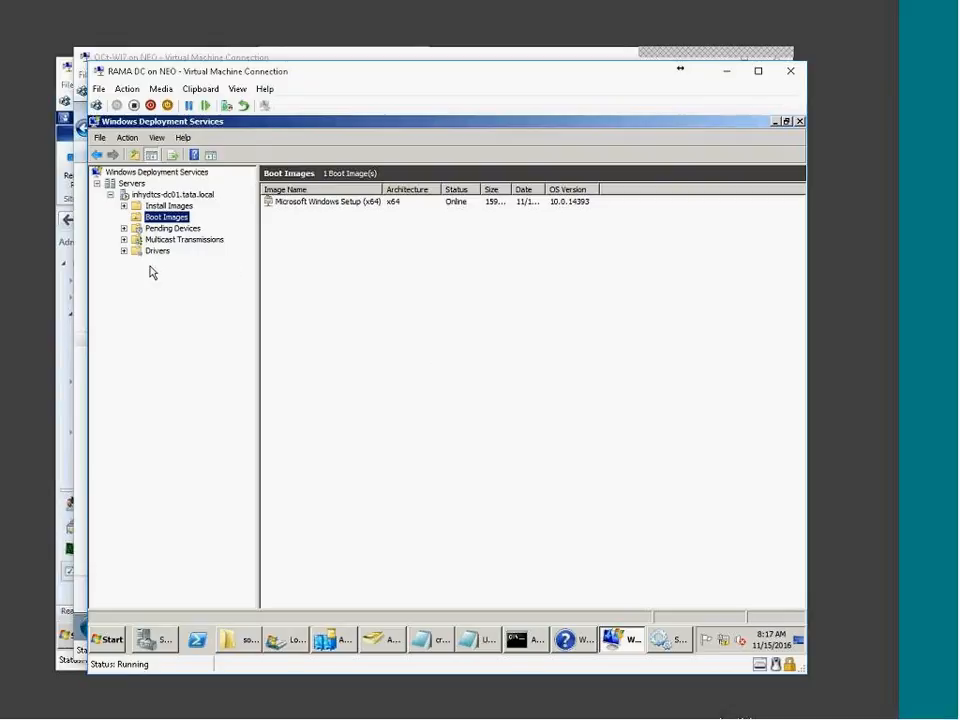
pyautogui.click(714, 707)
pyautogui.click(653, 714)
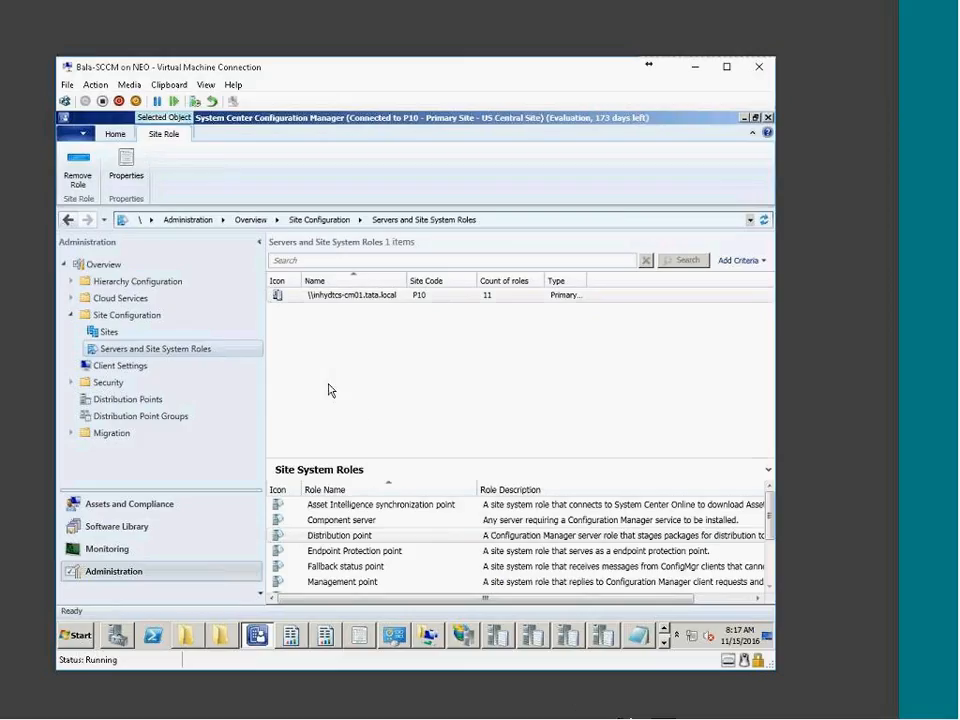
# Go to Software Library > Boot Images and select Boot image (x86)
pyautogui.click(328, 390)
pyautogui.click(106, 532)
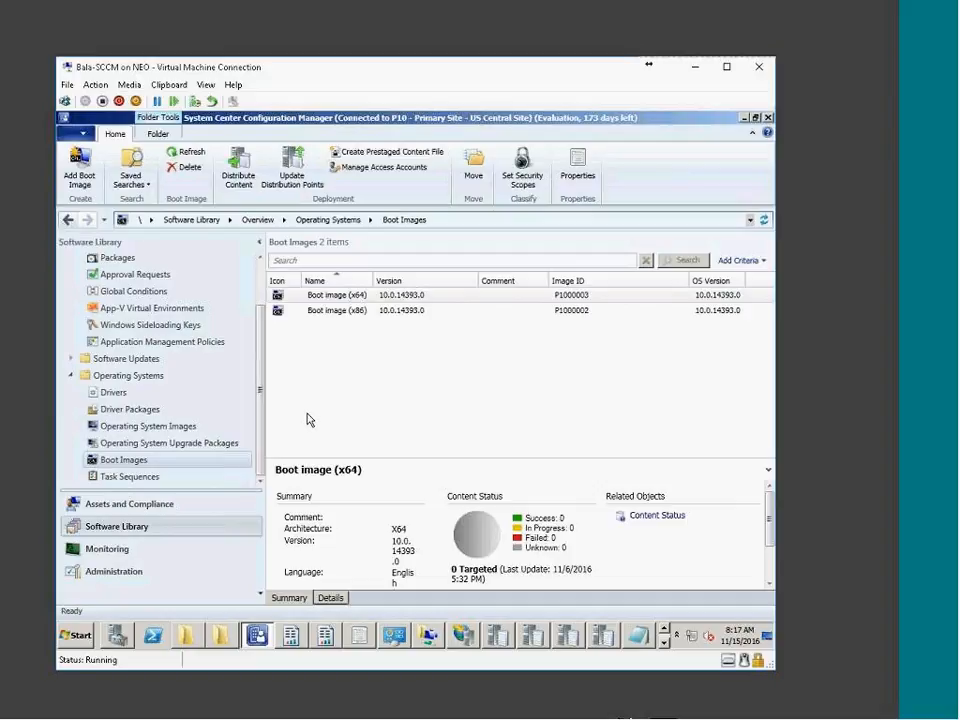
pyautogui.click(349, 313)
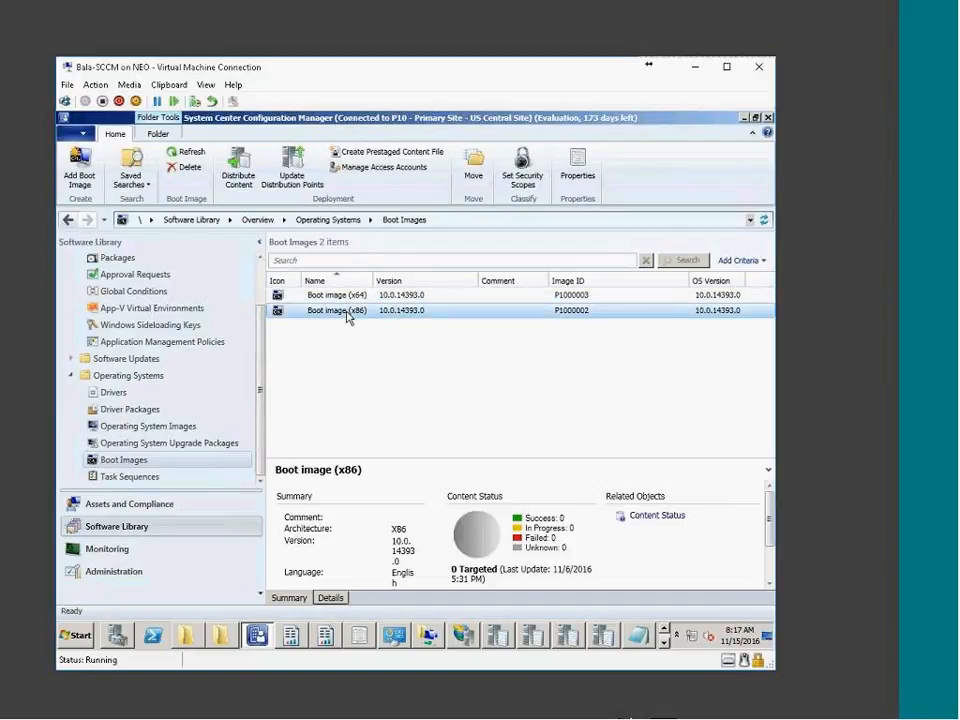
# Close unneeded taskbar windows including IIS Manager, and bring the x86 boot image properties forward
pyautogui.click(661, 630)
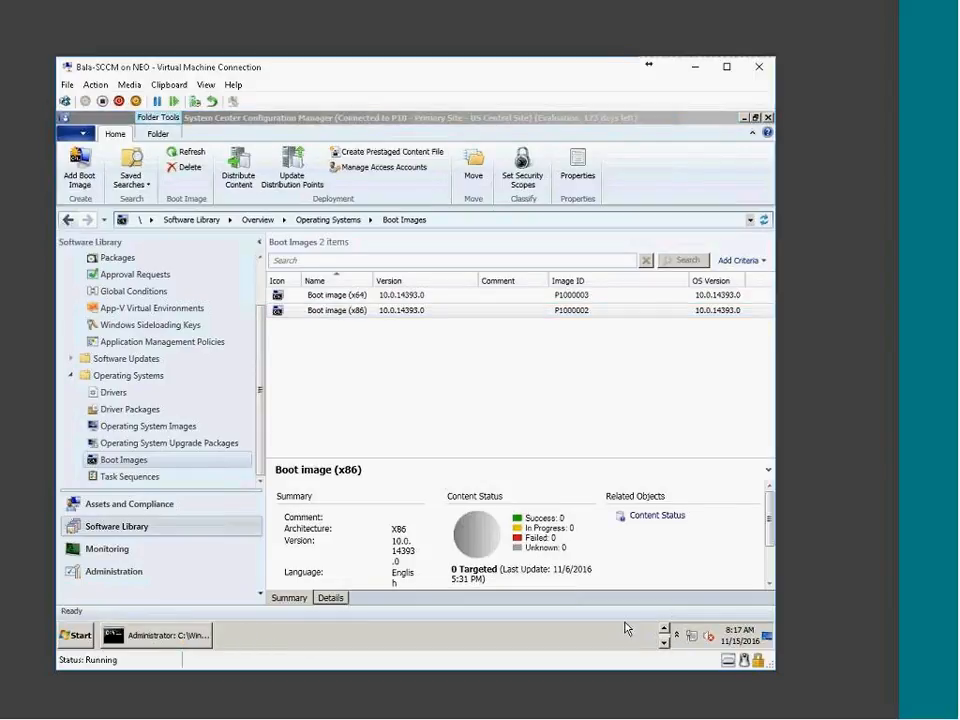
pyautogui.click(664, 641)
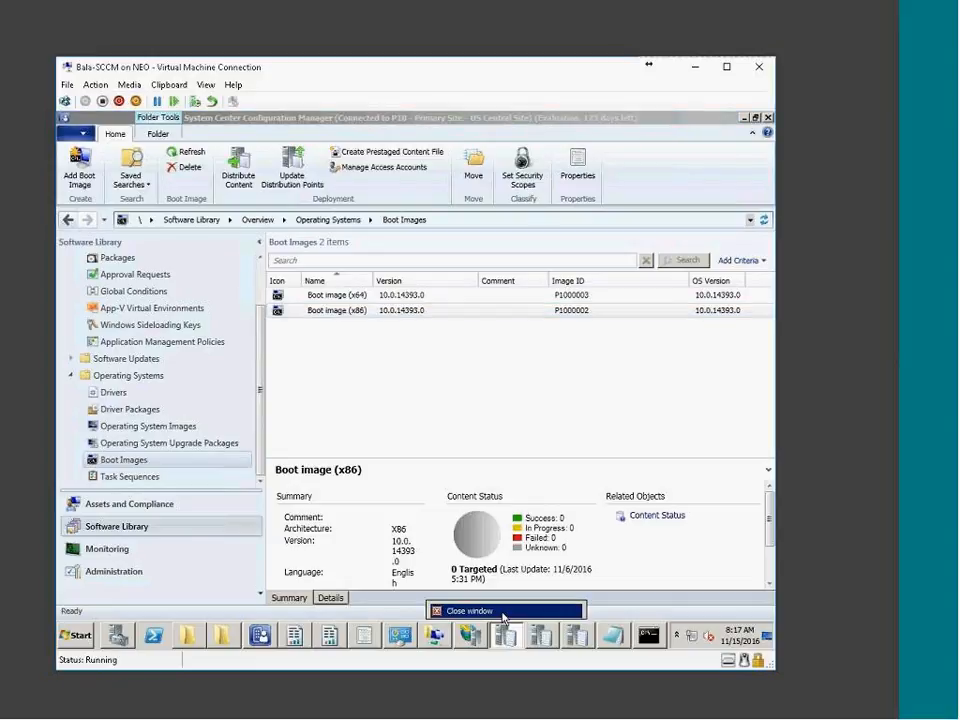
pyautogui.click(503, 615)
pyautogui.rightClick(529, 641)
pyautogui.click(517, 613)
pyautogui.rightClick(560, 640)
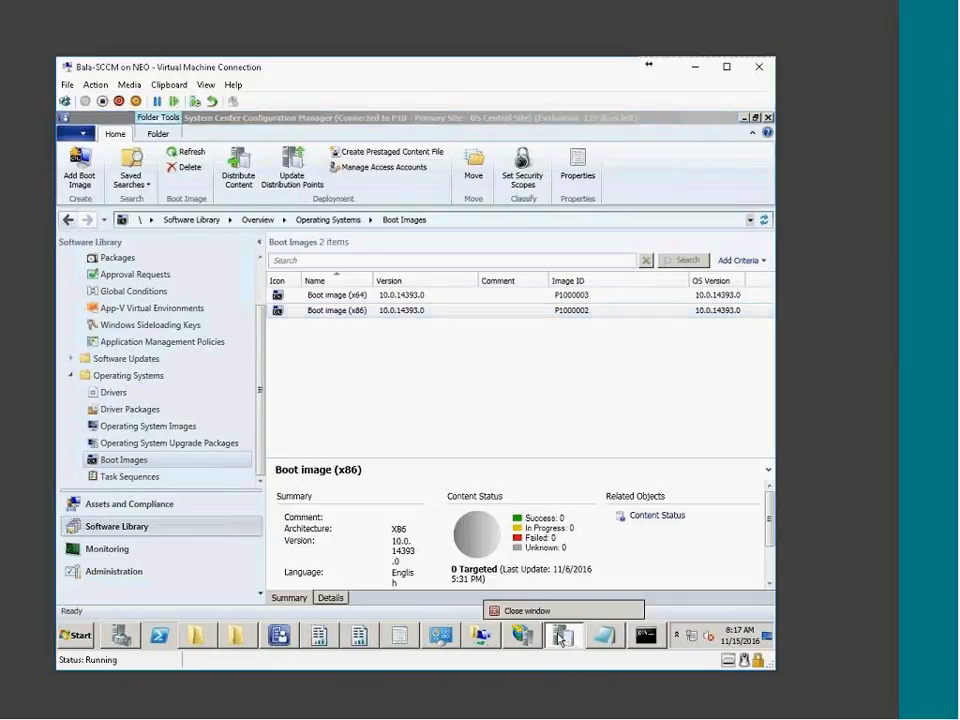
pyautogui.click(522, 610)
pyautogui.rightClick(552, 636)
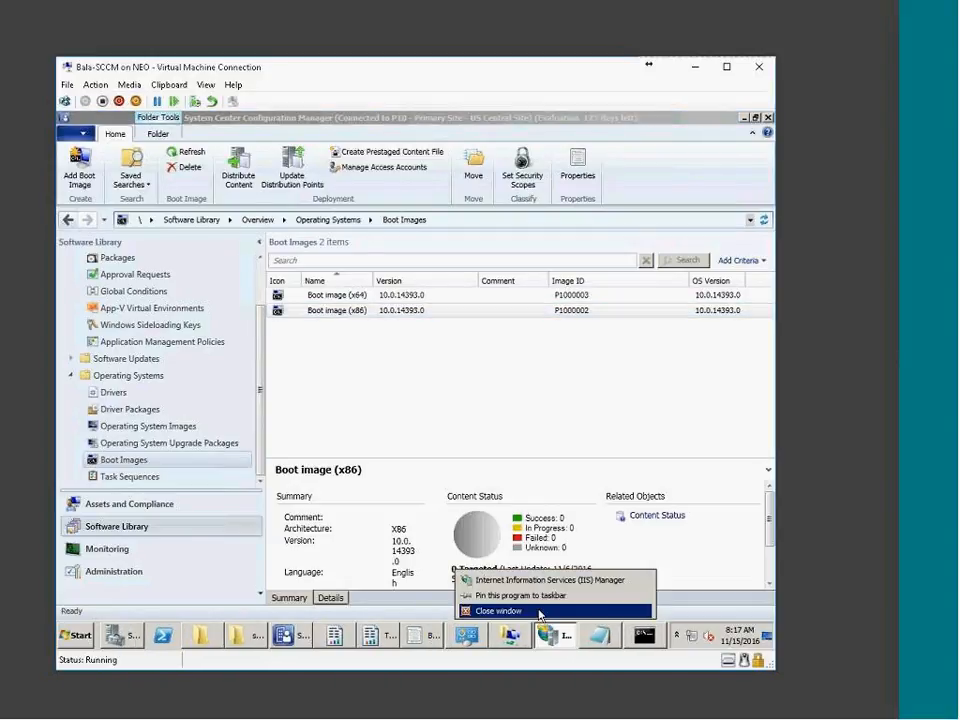
pyautogui.click(539, 611)
pyautogui.click(455, 636)
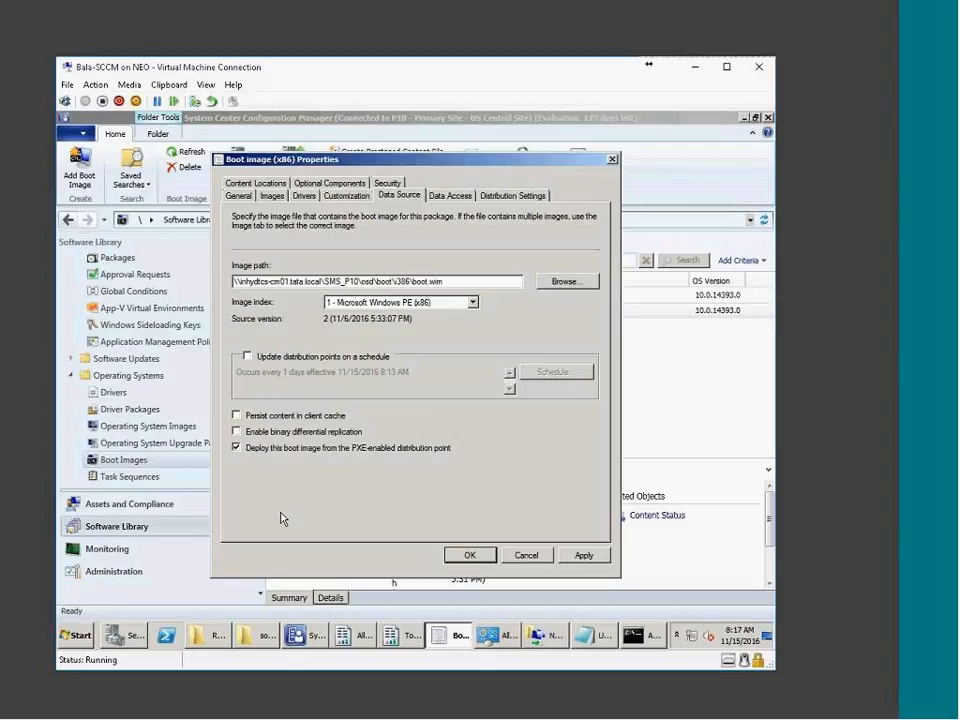
# Review the Data Access, Distribution, Content, Optional Components and Security tabs, then close without saving
pyautogui.click(447, 206)
pyautogui.click(513, 195)
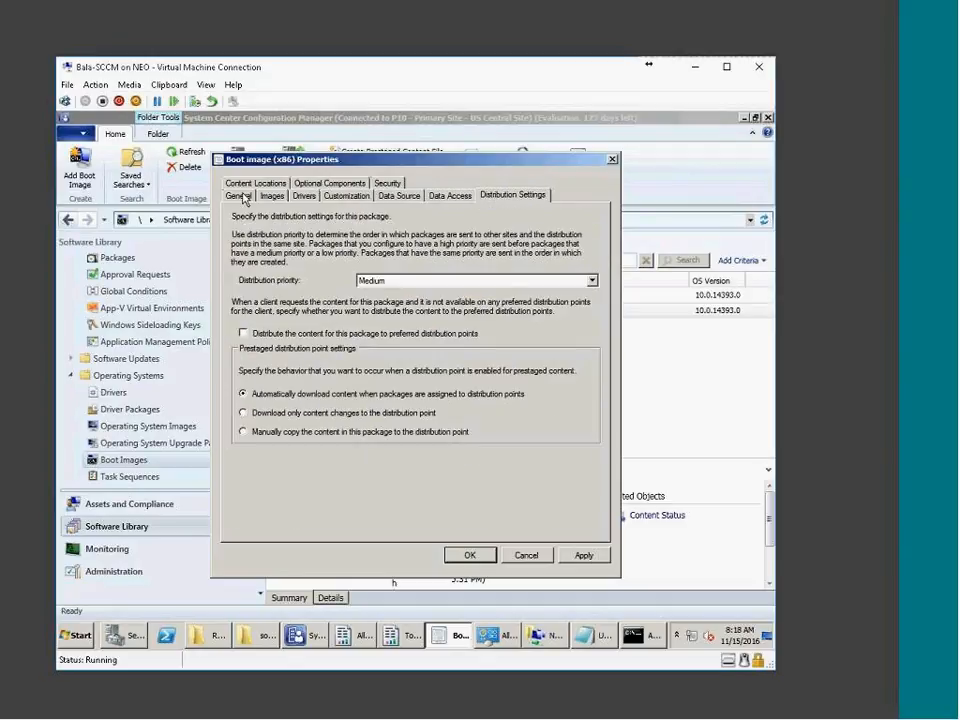
pyautogui.click(250, 186)
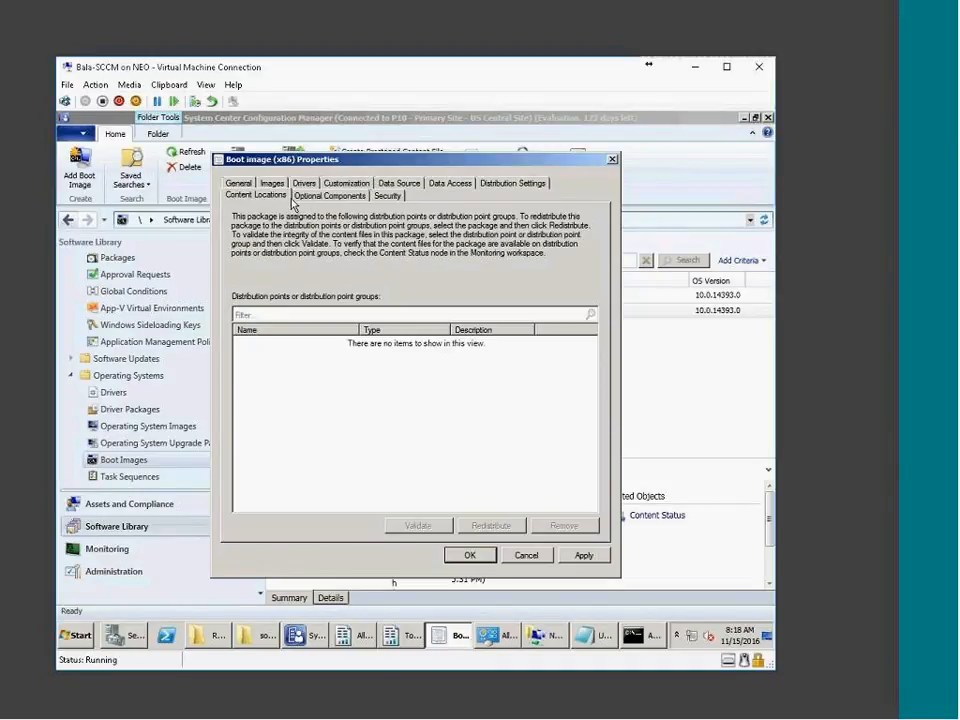
pyautogui.click(292, 196)
pyautogui.click(387, 195)
pyautogui.click(526, 555)
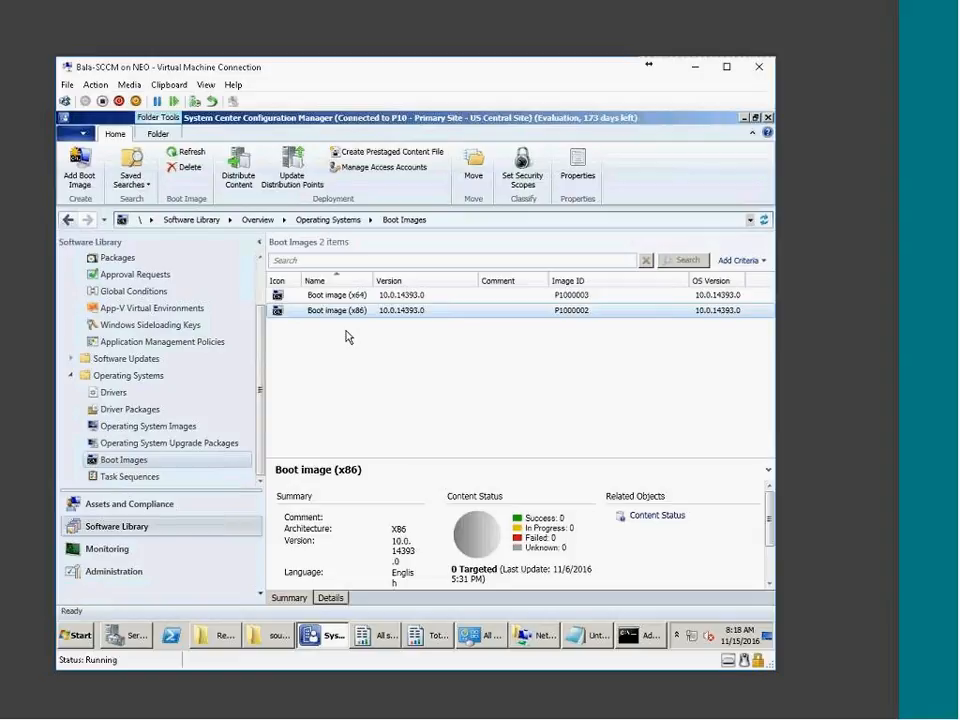
# Start and cancel adding a boot image, then select Boot image (x64)
pyautogui.rightClick(130, 460)
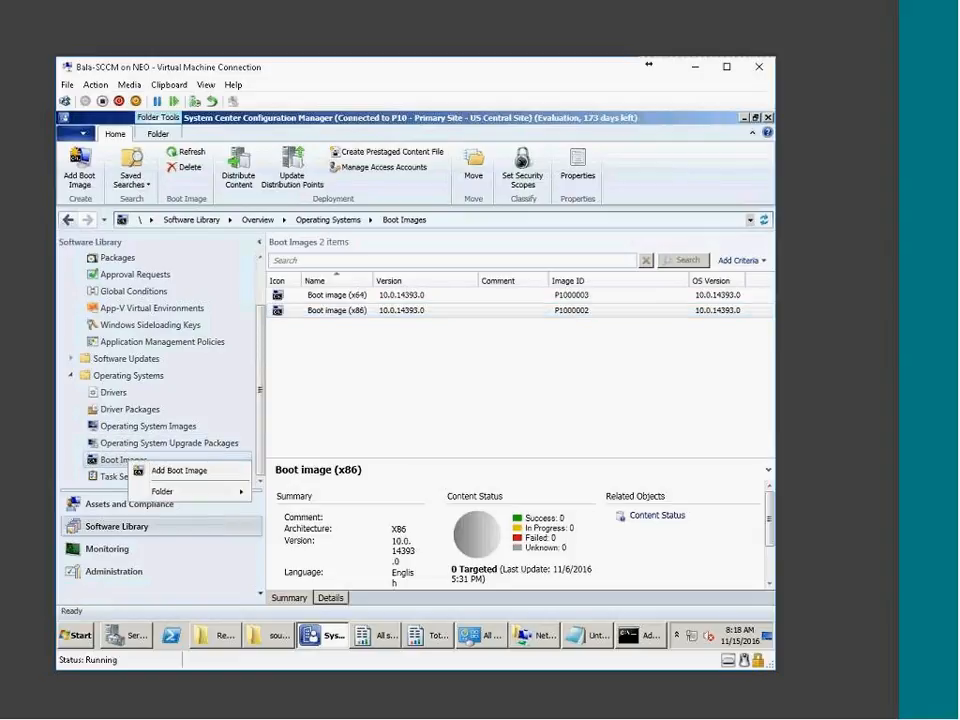
pyautogui.click(199, 470)
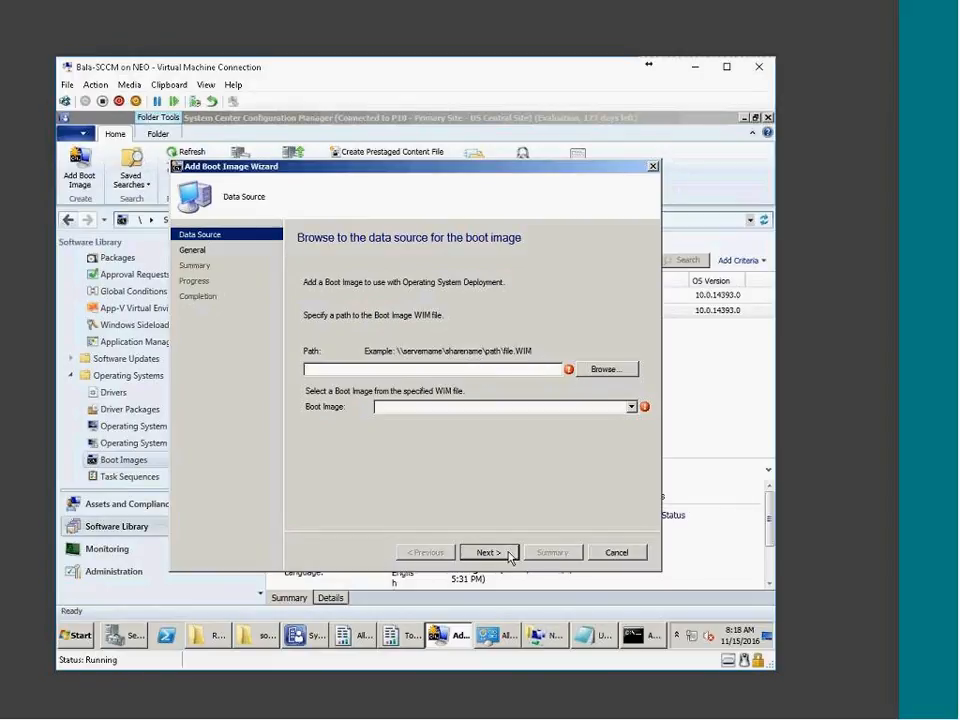
pyautogui.click(616, 553)
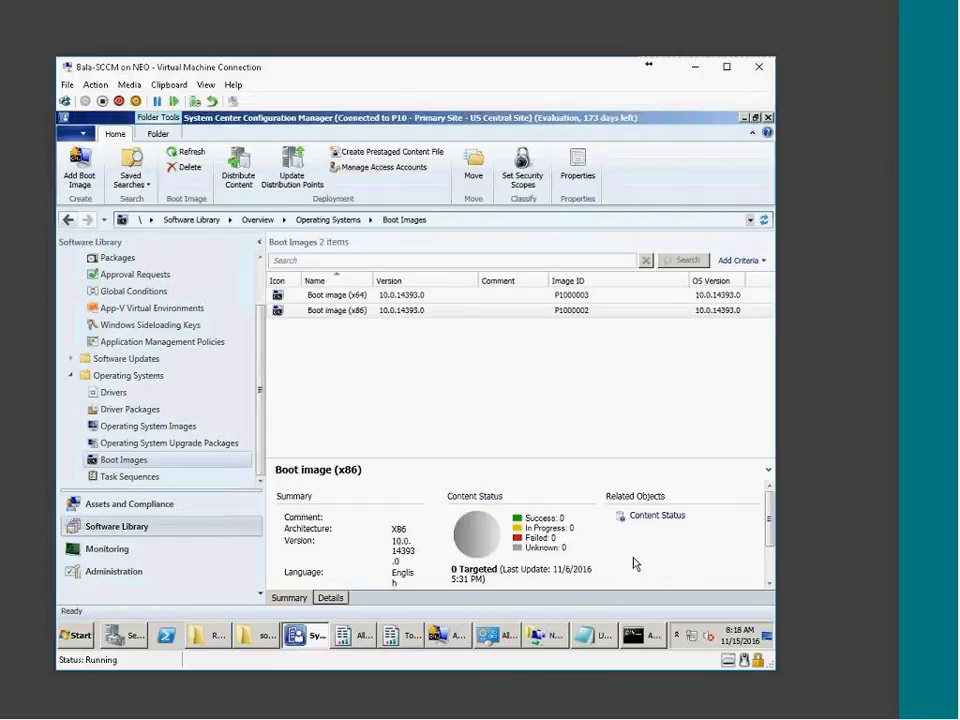
pyautogui.rightClick(357, 310)
pyautogui.click(340, 298)
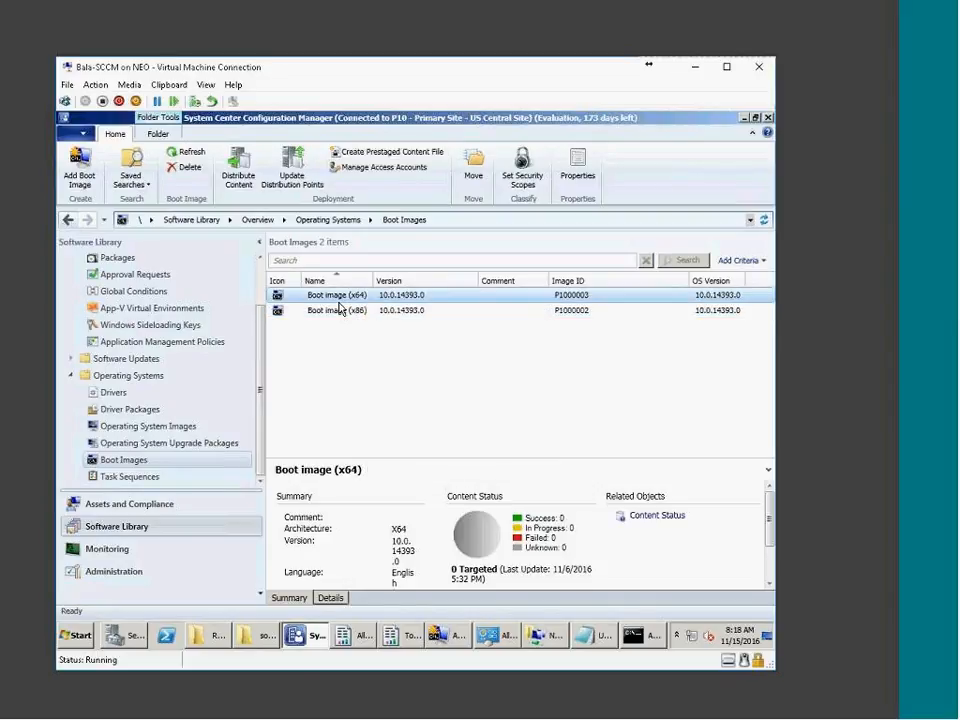
# Copy the image path from Boot image (x64)'s Data Source tab
pyautogui.rightClick(339, 301)
pyautogui.click(383, 460)
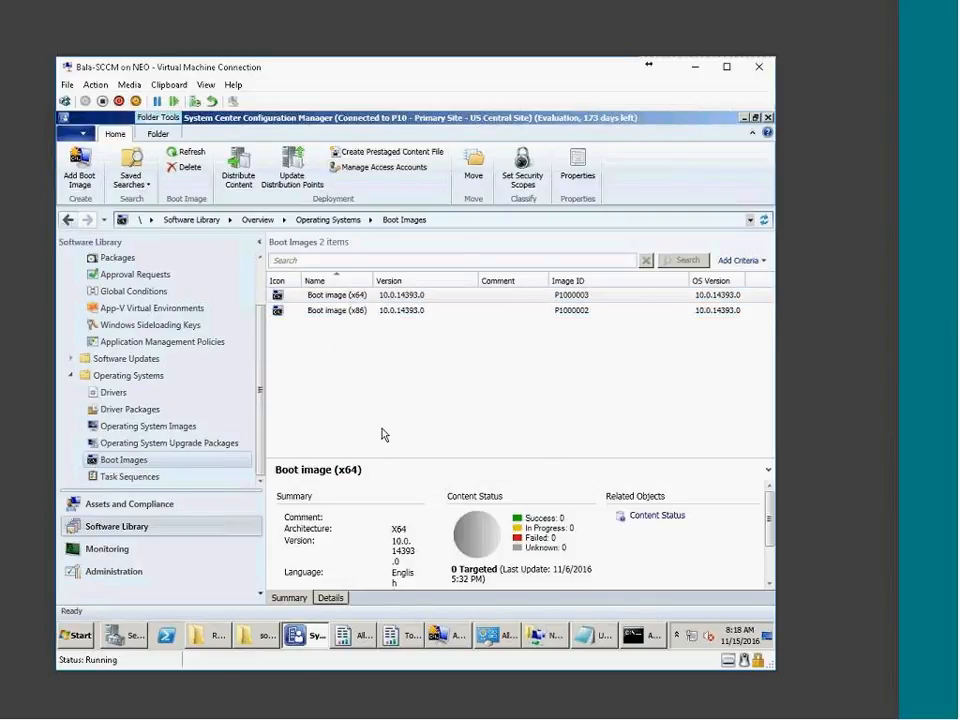
pyautogui.click(305, 197)
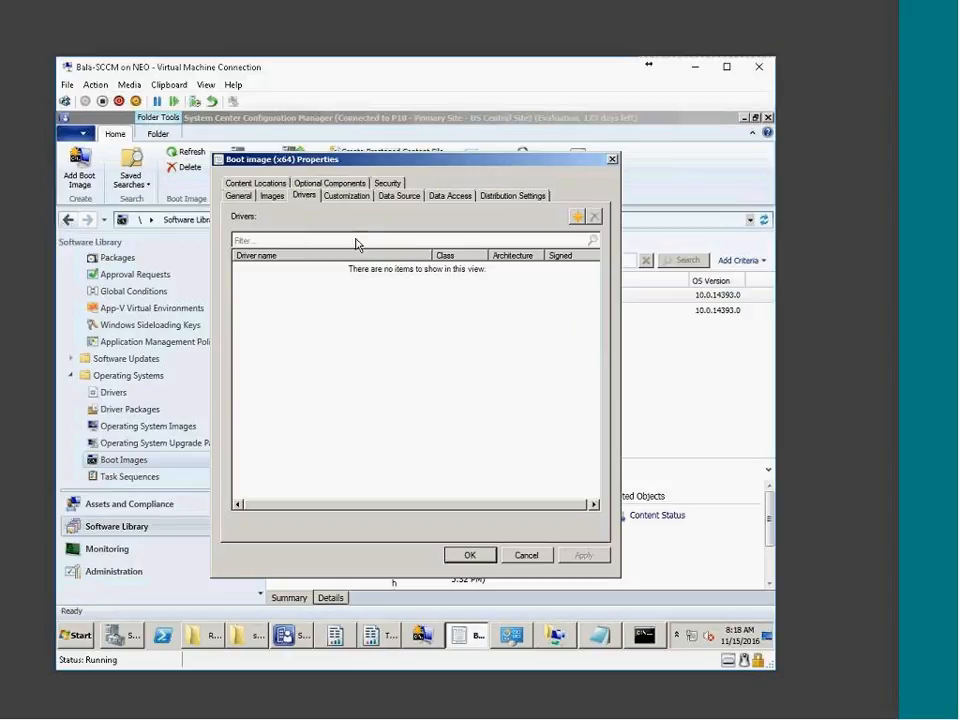
pyautogui.click(403, 197)
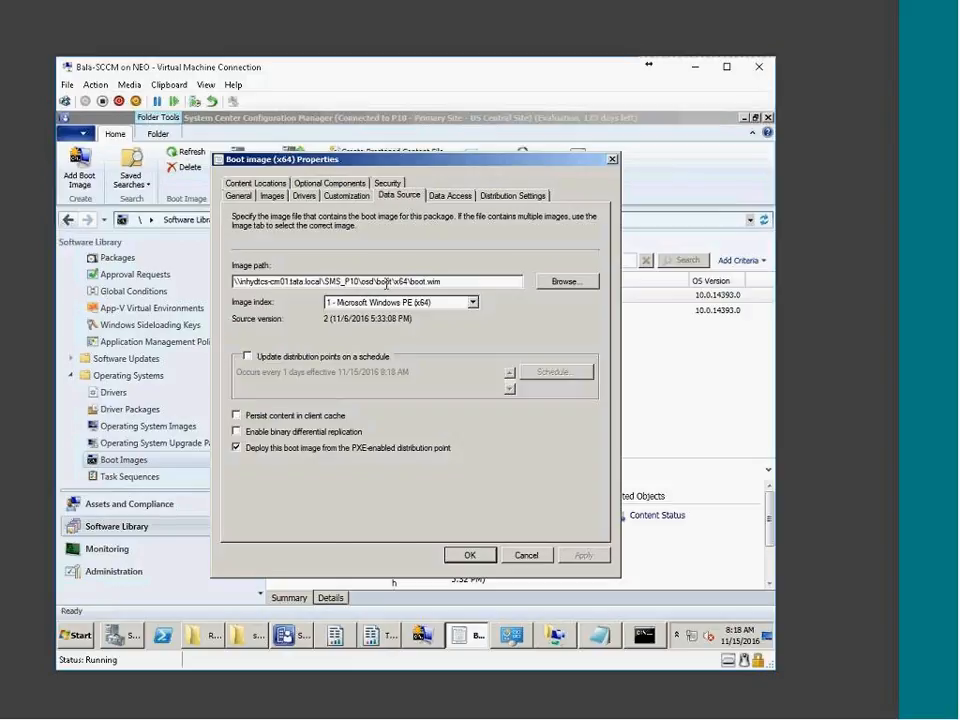
pyautogui.doubleClick(396, 282)
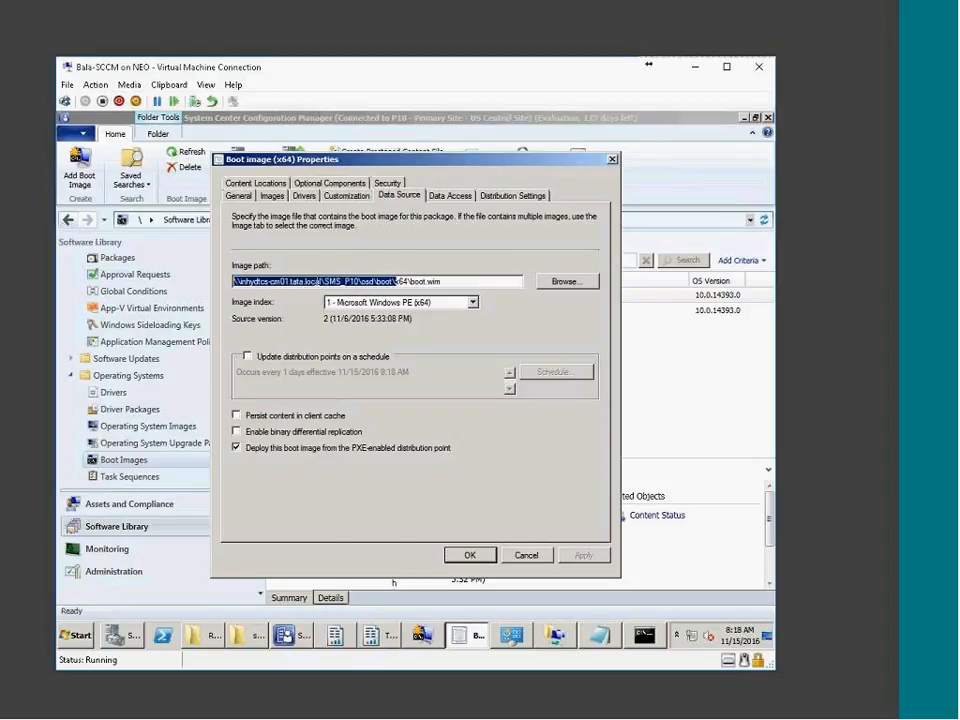
pyautogui.rightClick(317, 283)
pyautogui.click(335, 318)
# Paste the boot image path into the Run prompt to open its network folder
pyautogui.click(86, 642)
pyautogui.click(272, 568)
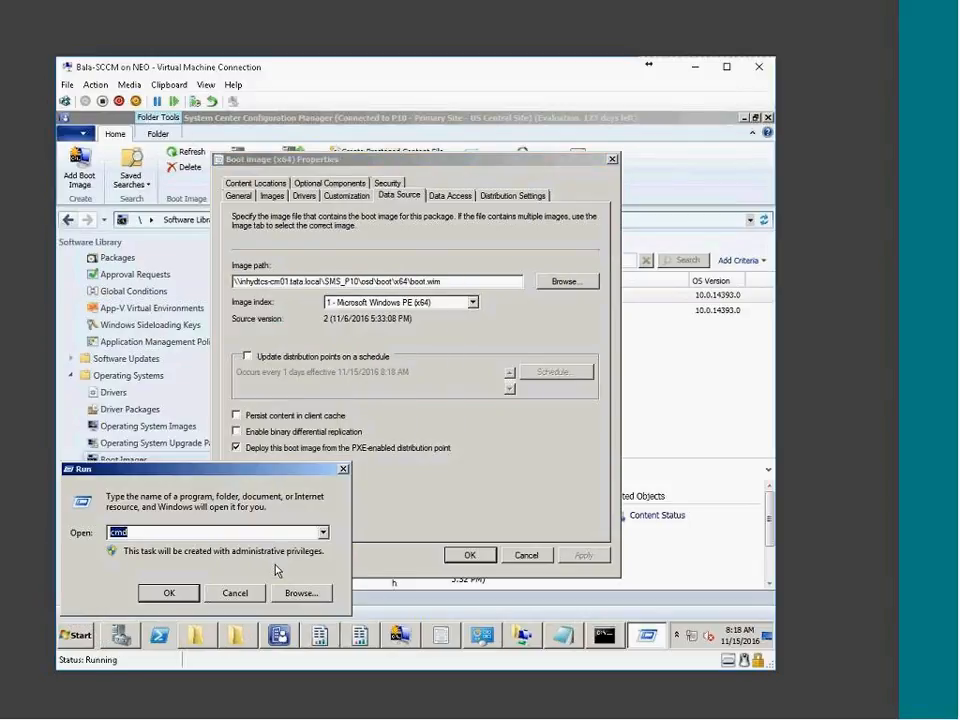
pyautogui.hotkey('ctrl', 'v')
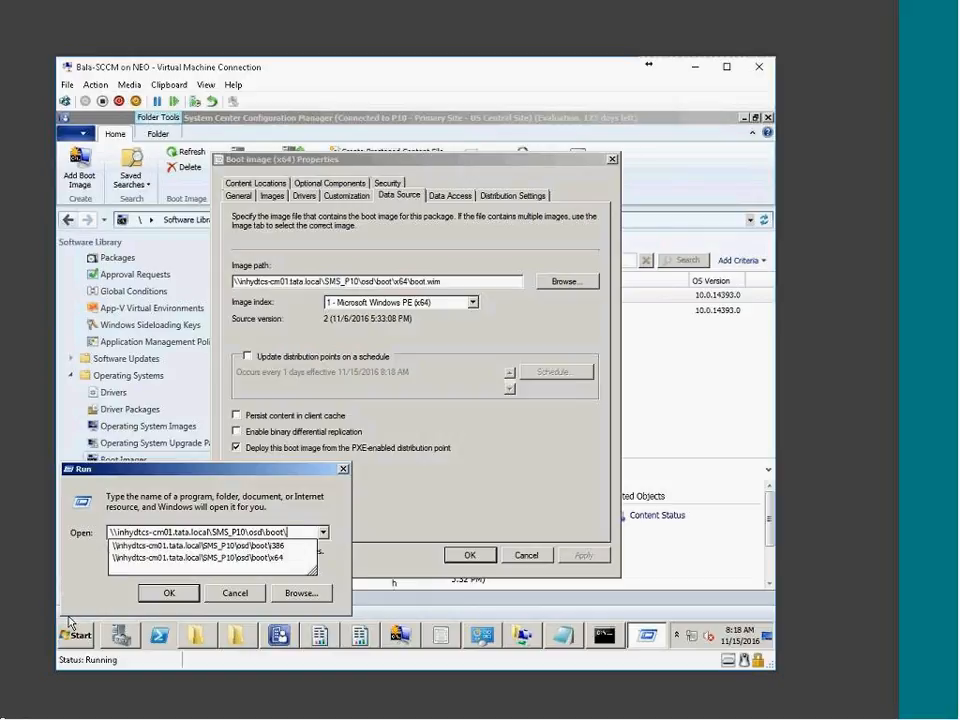
pyautogui.press('Return')
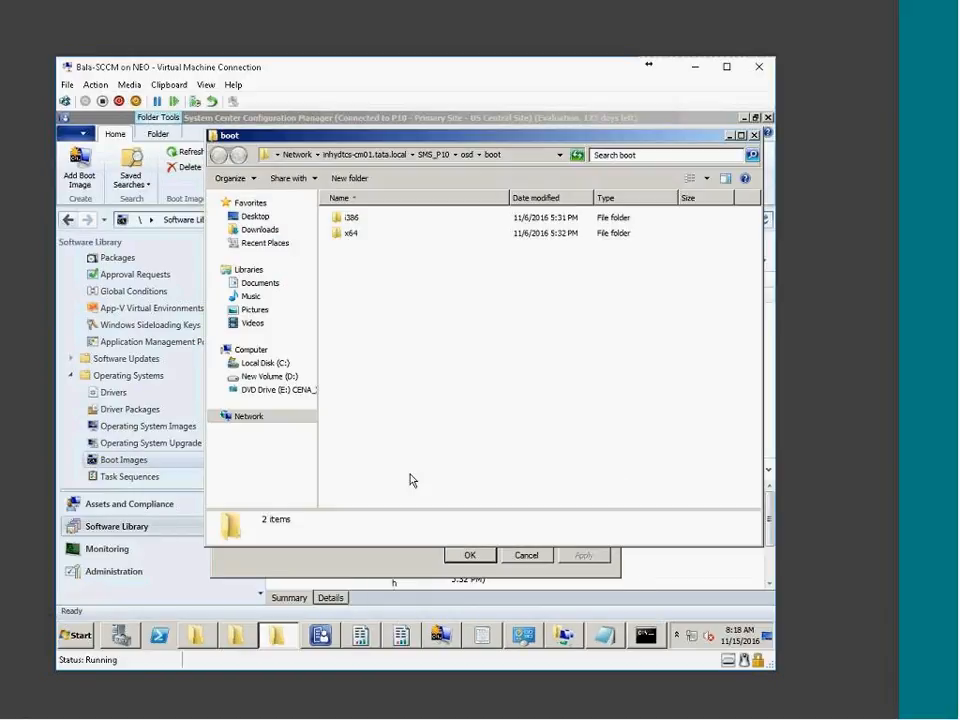
# Copy boot.wim from the i386 subfolder
pyautogui.click(357, 220)
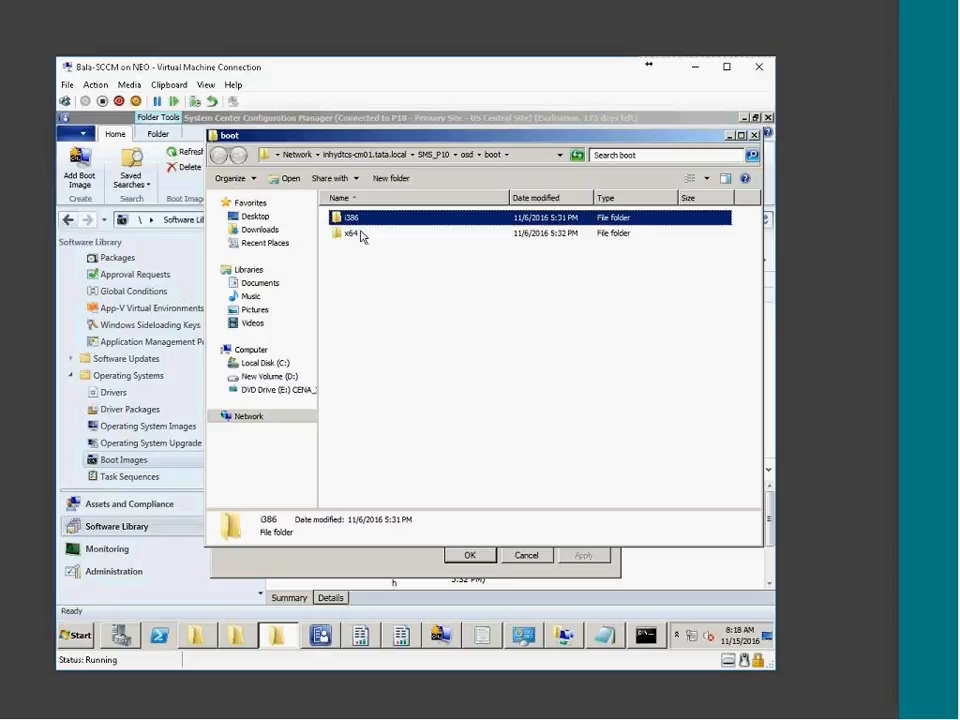
pyautogui.doubleClick(365, 220)
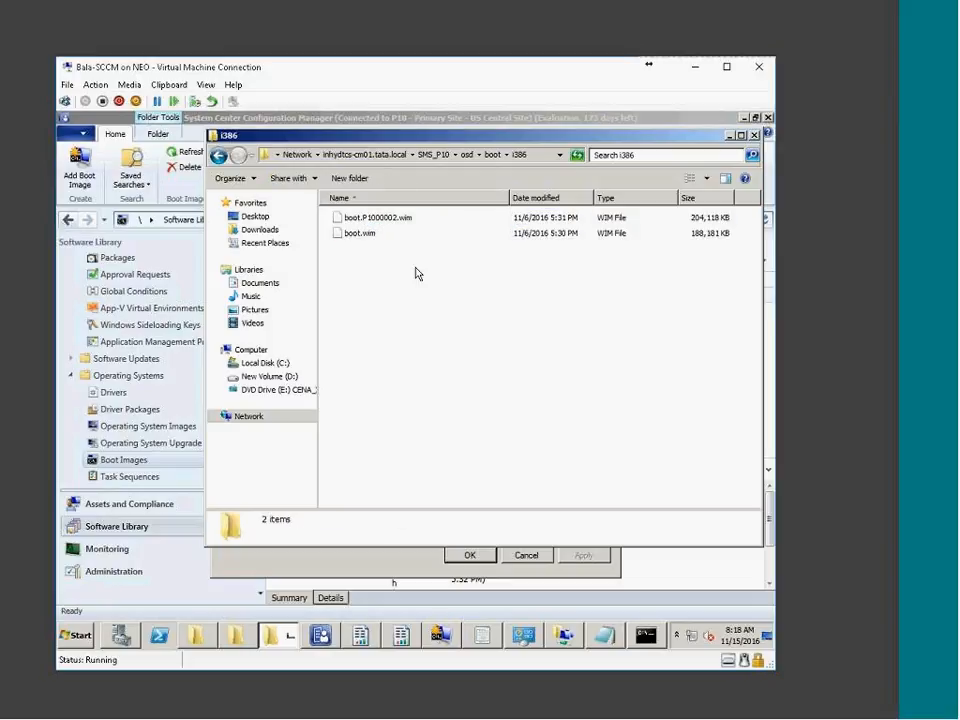
pyautogui.moveTo(441, 332); pyautogui.dragTo(463, 388)
pyautogui.click(358, 234)
pyautogui.rightClick(358, 236)
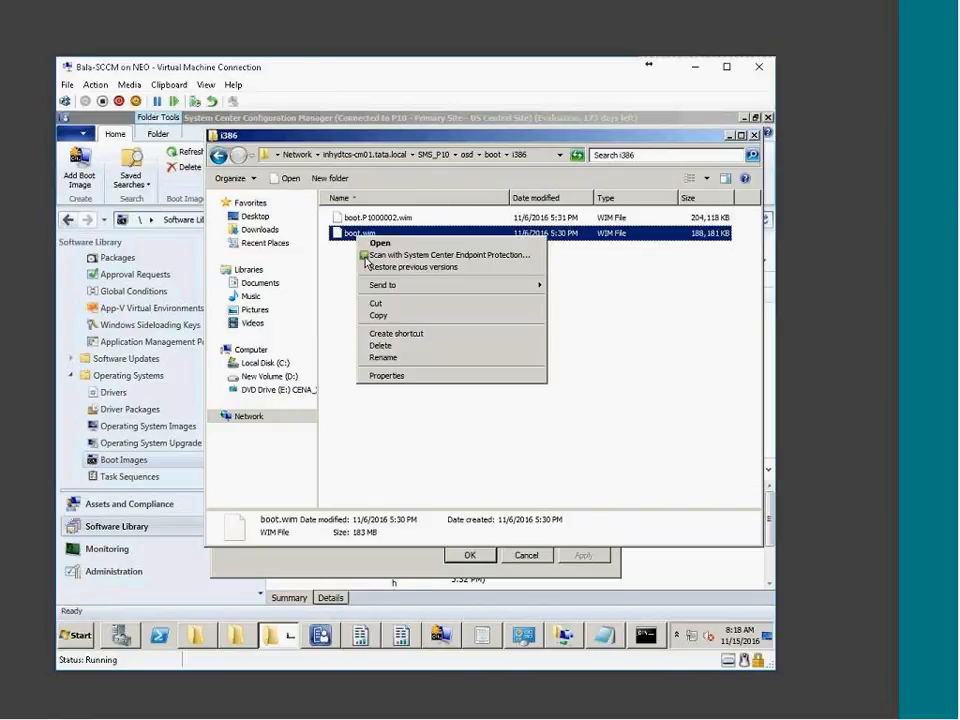
pyautogui.click(387, 317)
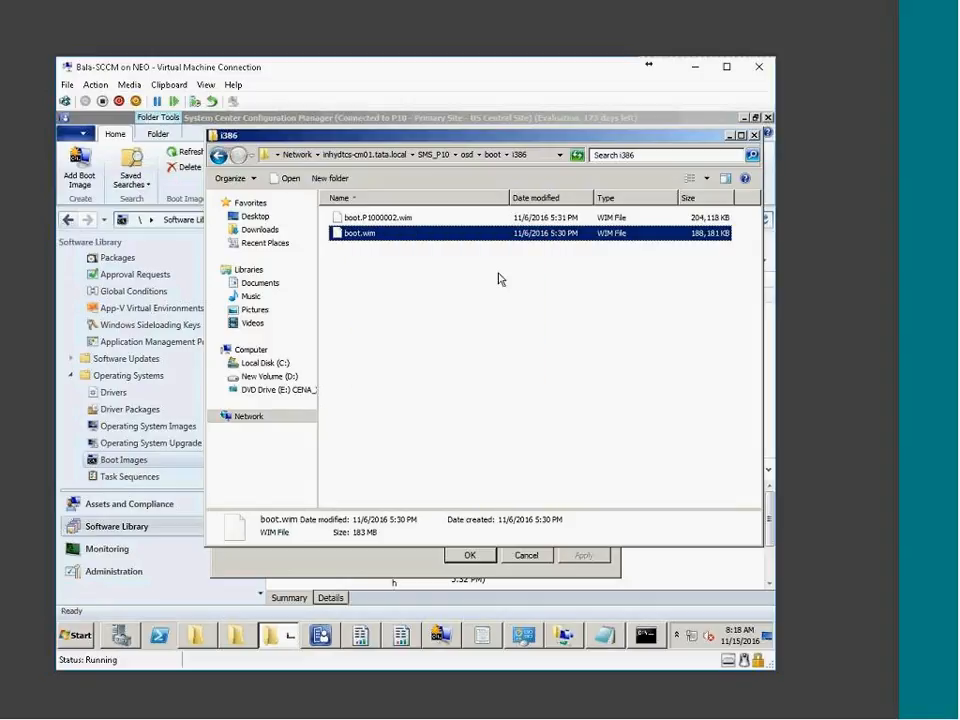
# Copy boot.wim from the x64 subfolder, then browse to New Volume (D:)
pyautogui.click(493, 155)
pyautogui.click(347, 234)
pyautogui.doubleClick(347, 234)
pyautogui.rightClick(367, 236)
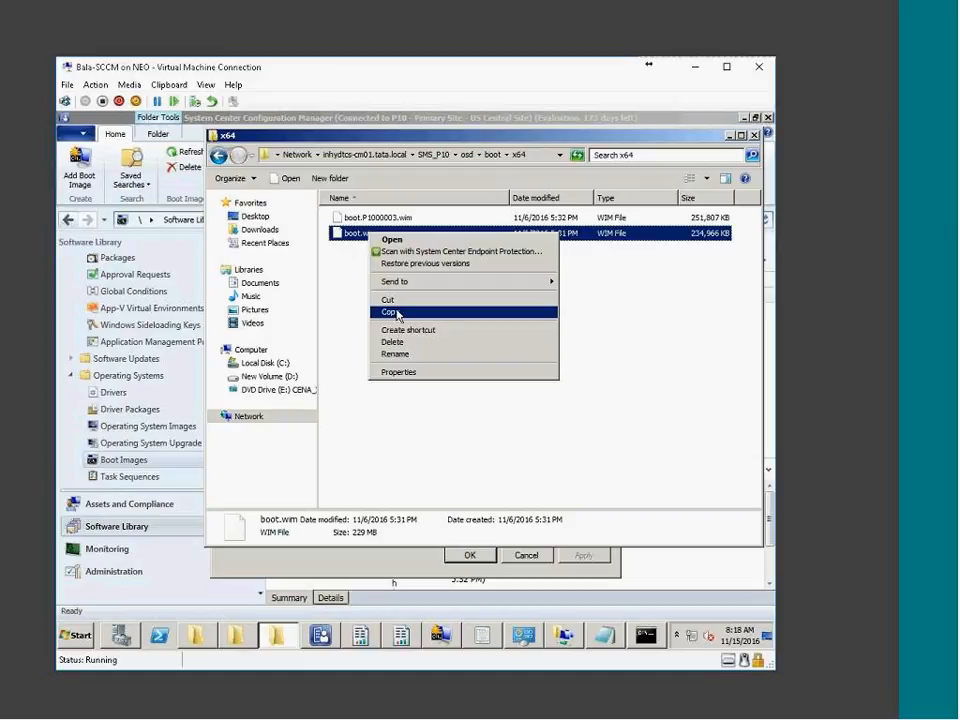
pyautogui.click(390, 312)
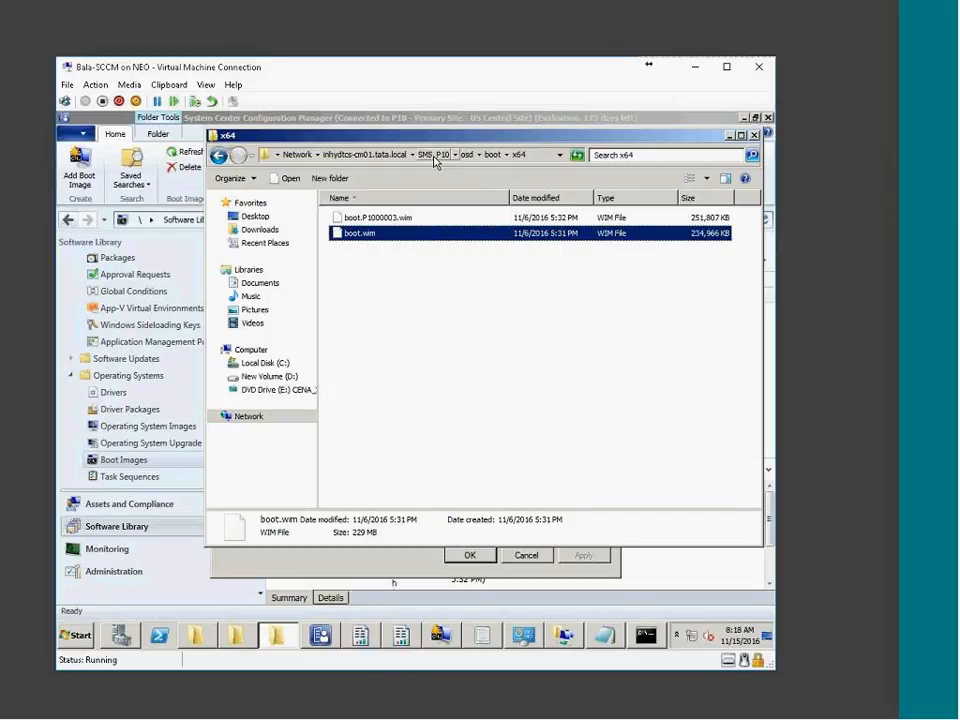
pyautogui.click(268, 376)
# Create the OSD\BootImages folders under D:\SOURCE and paste the copied boot.wim into BootImages
pyautogui.doubleClick(355, 342)
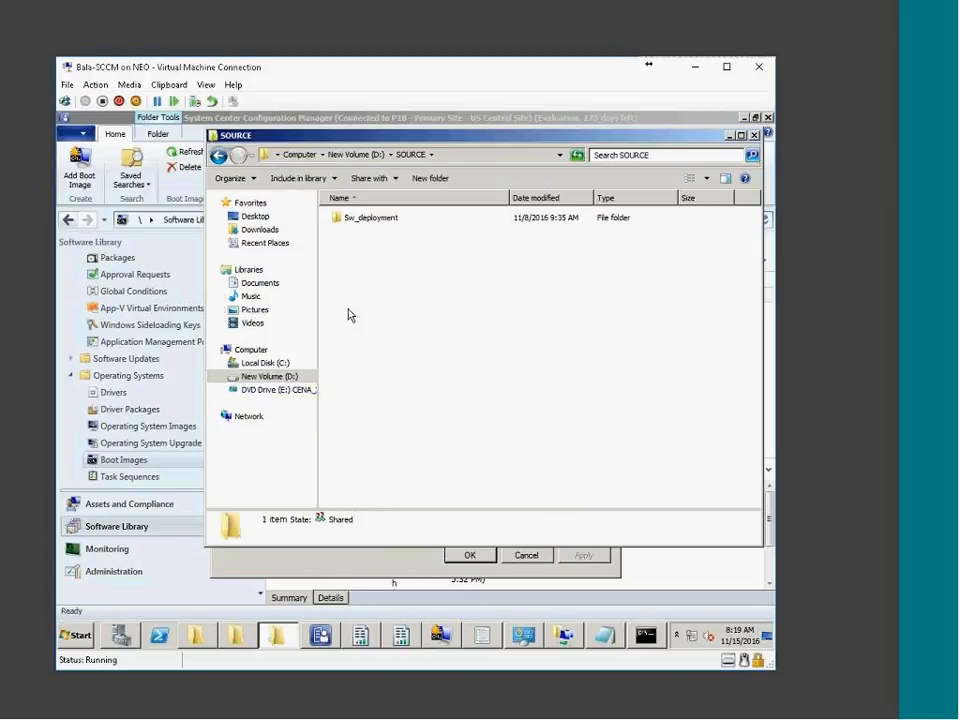
pyautogui.click(445, 179)
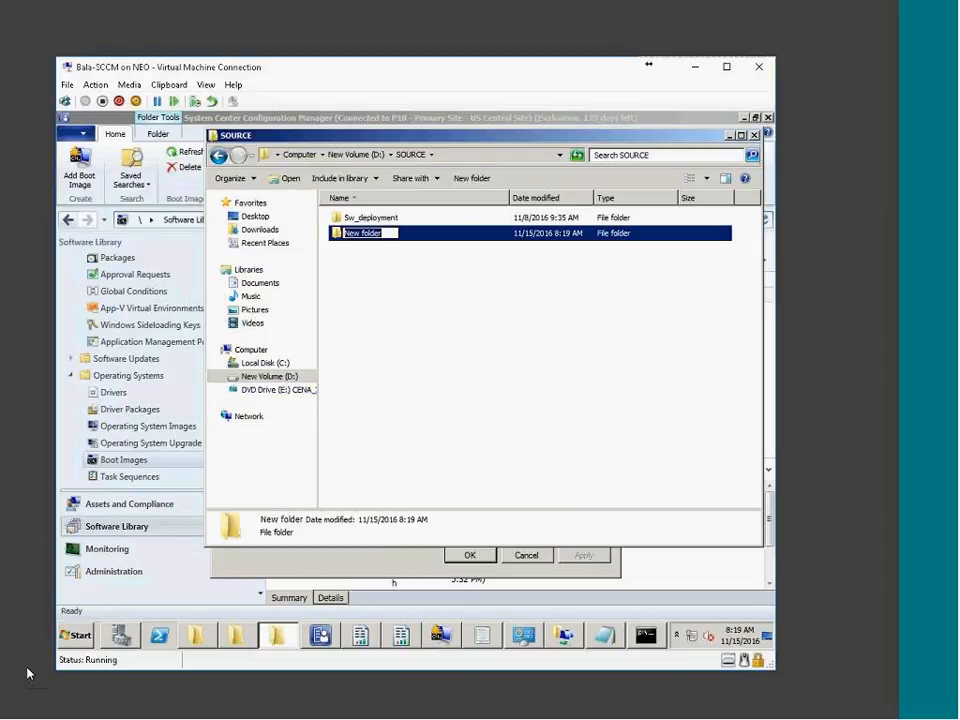
pyautogui.write('OS')
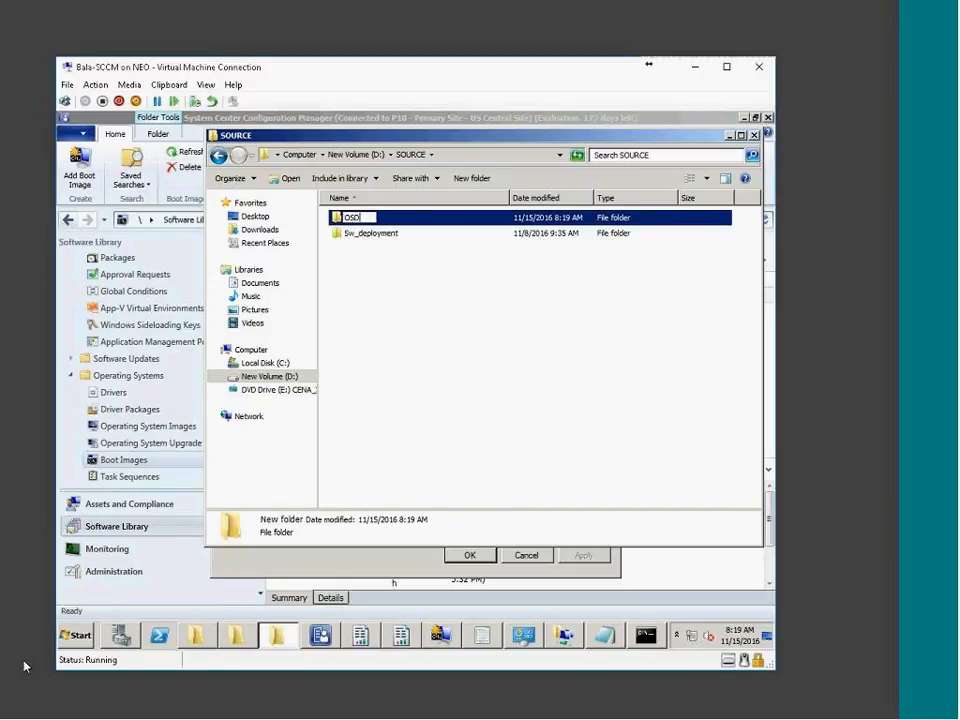
pyautogui.write('D')
pyautogui.press('Return')
pyautogui.press('Return')
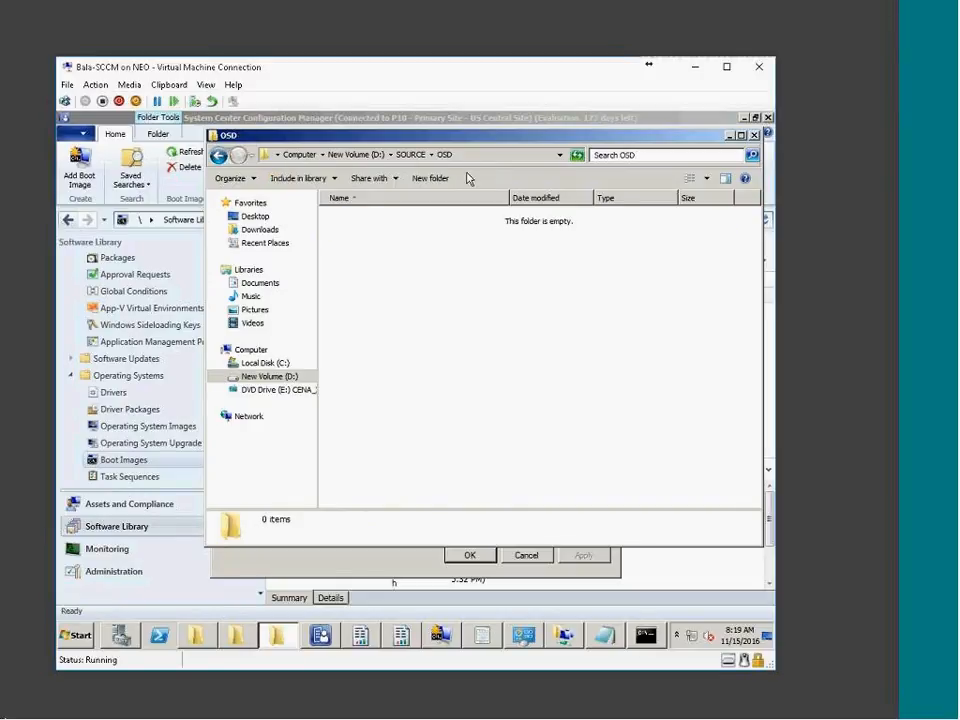
pyautogui.click(450, 178)
pyautogui.write('B')
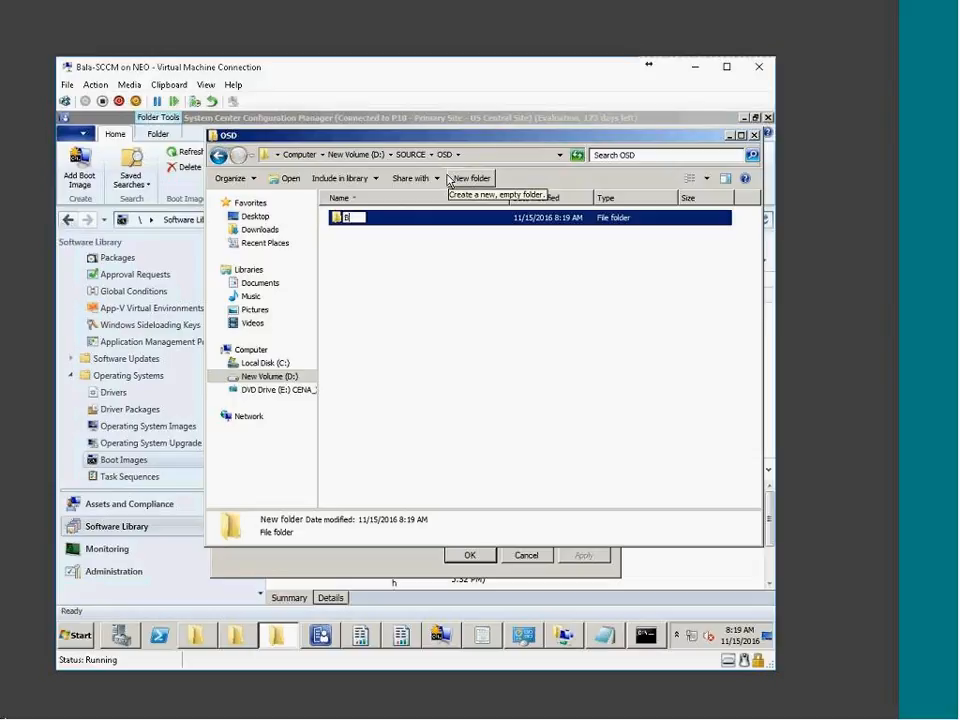
pyautogui.write('ootImages')
pyautogui.press('Return')
pyautogui.press('Return')
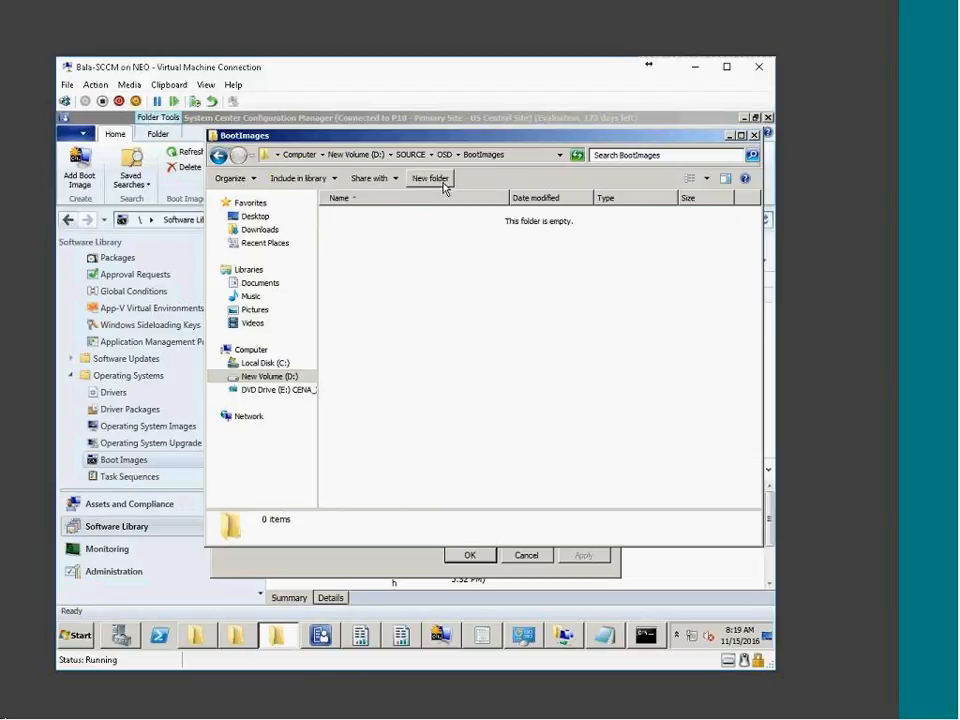
pyautogui.hotkey('ctrl', 'v')
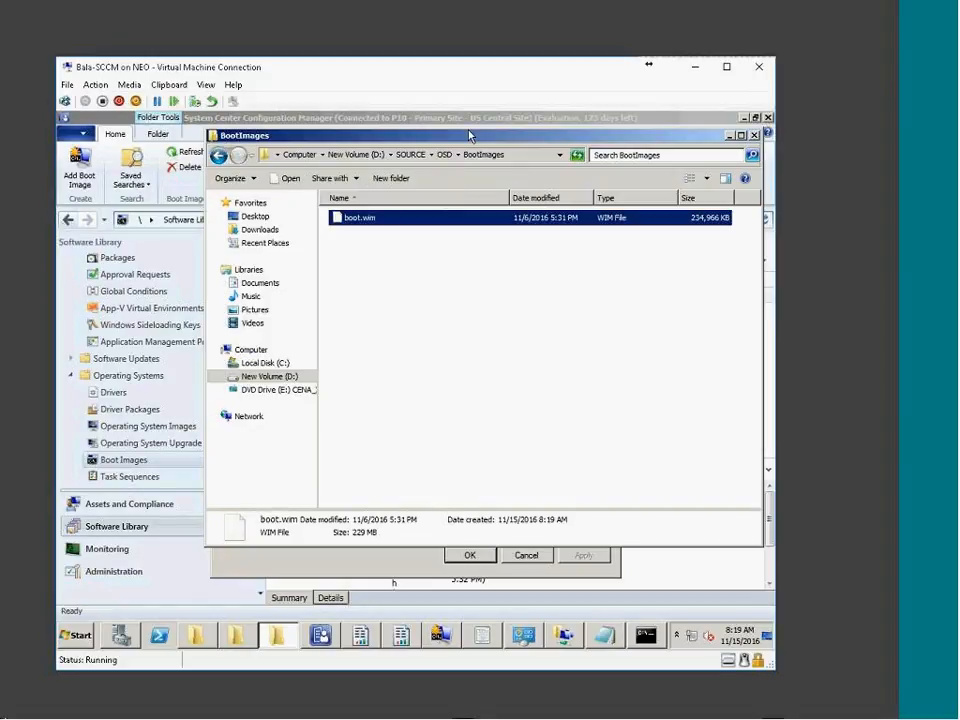
pyautogui.rightClick(364, 226)
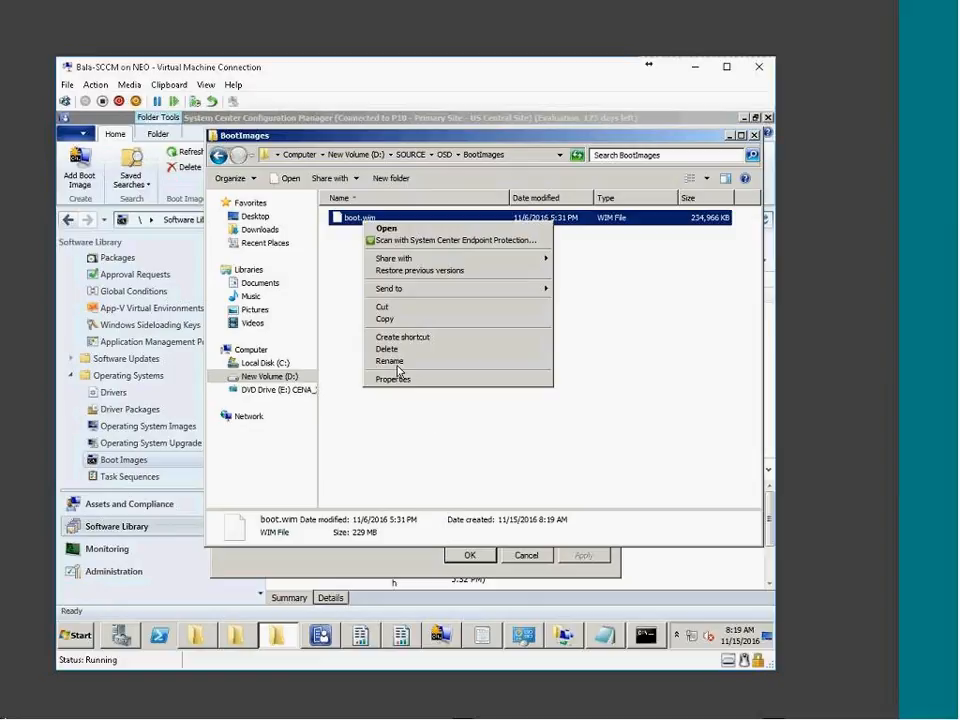
# Rename the pasted boot.wim to bootV1.0.wim
pyautogui.click(396, 363)
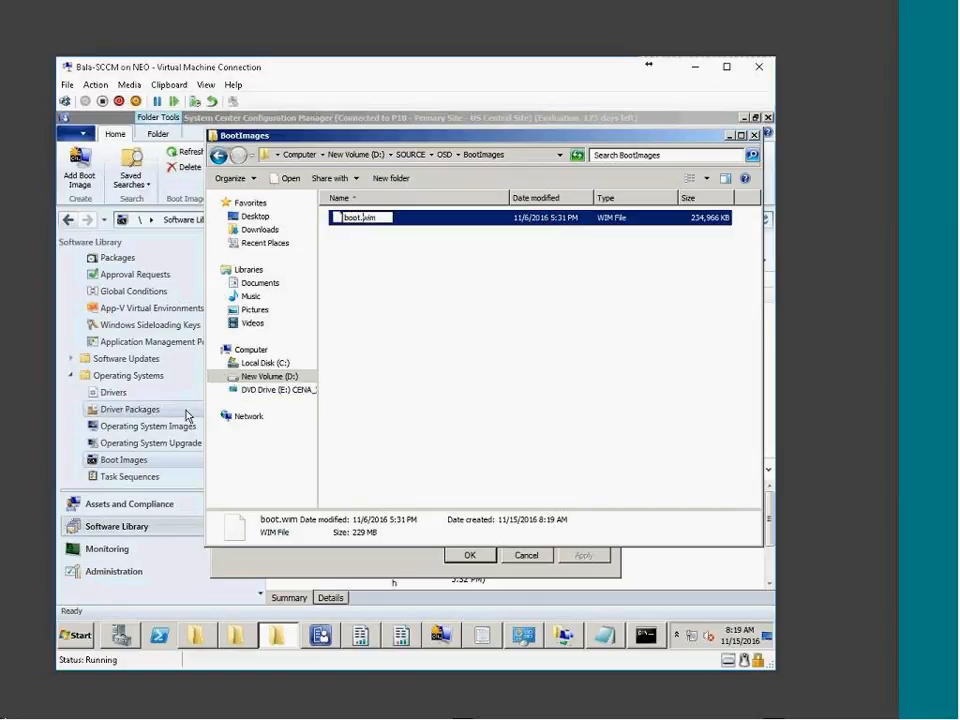
pyautogui.write('V1.0')
pyautogui.press('Return')
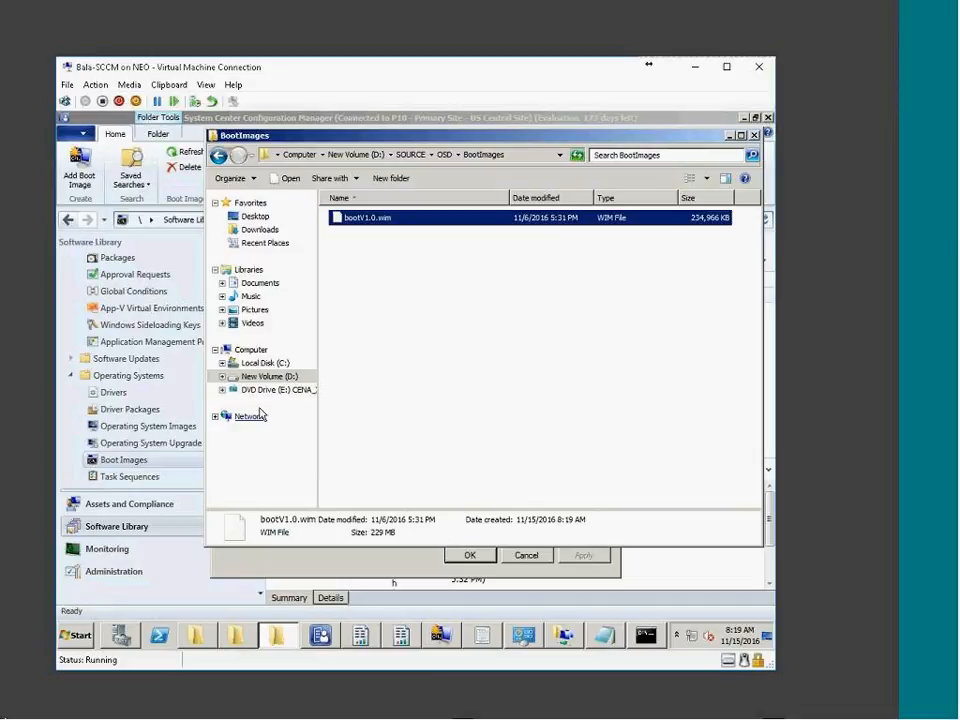
# Try opening the source share path in Run, then dismiss the network error
pyautogui.click(77, 636)
pyautogui.click(300, 567)
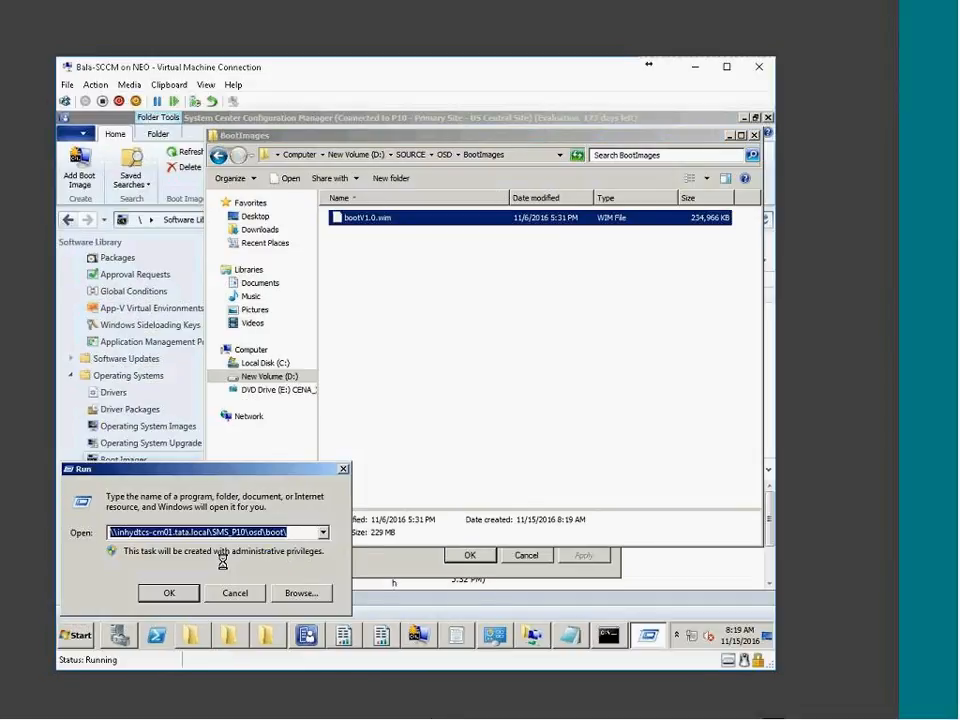
pyautogui.moveTo(212, 531); pyautogui.dragTo(619, 531)
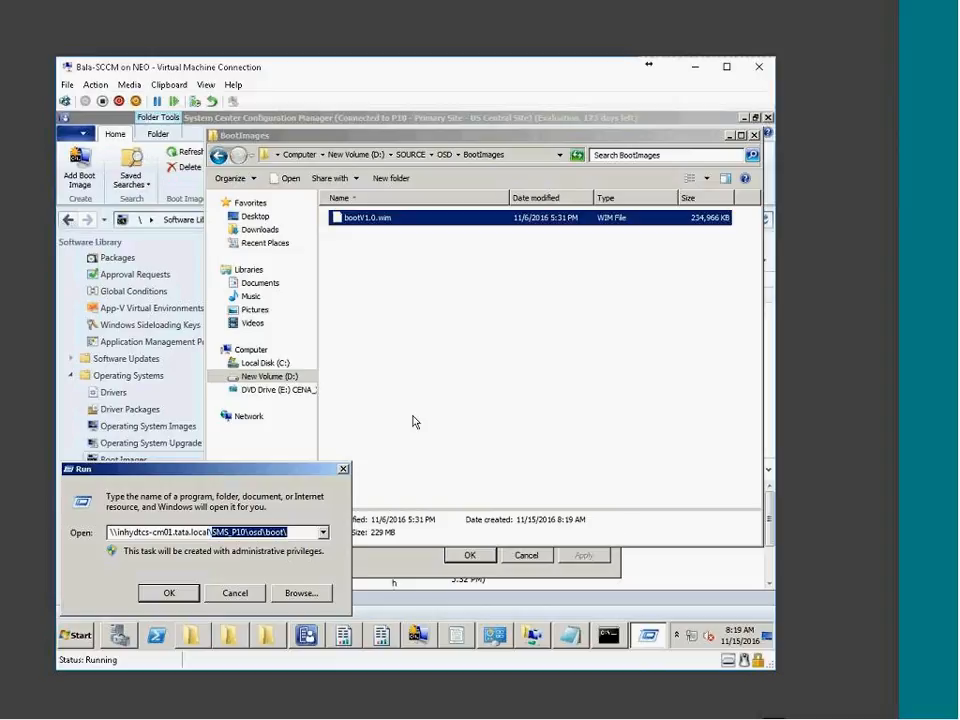
pyautogui.press('BackSpace')
pyautogui.write('so')
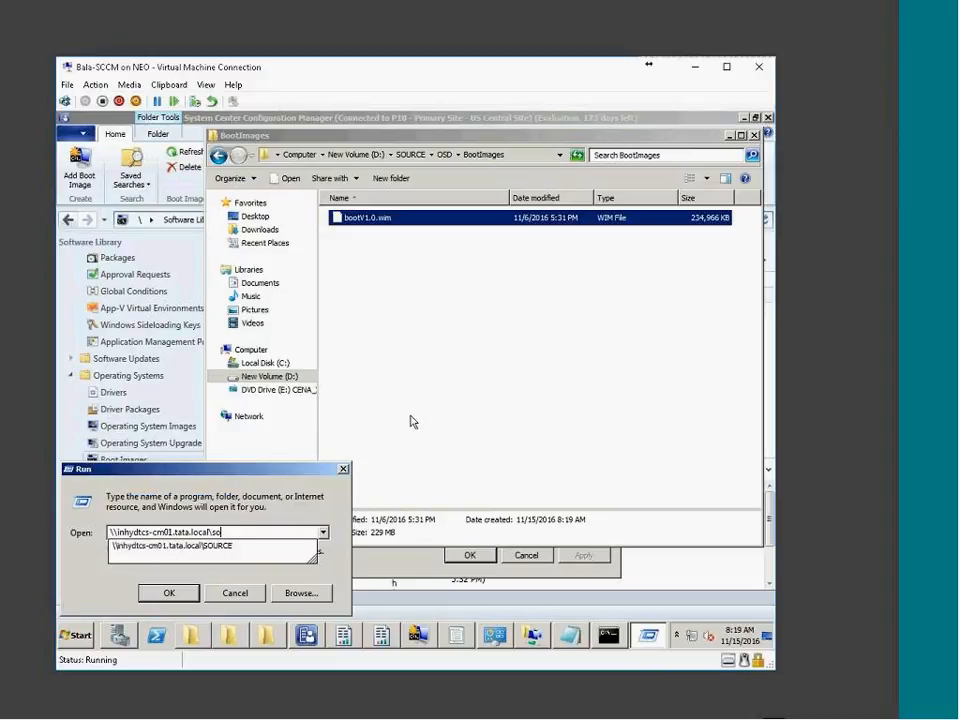
pyautogui.write('urce$\\')
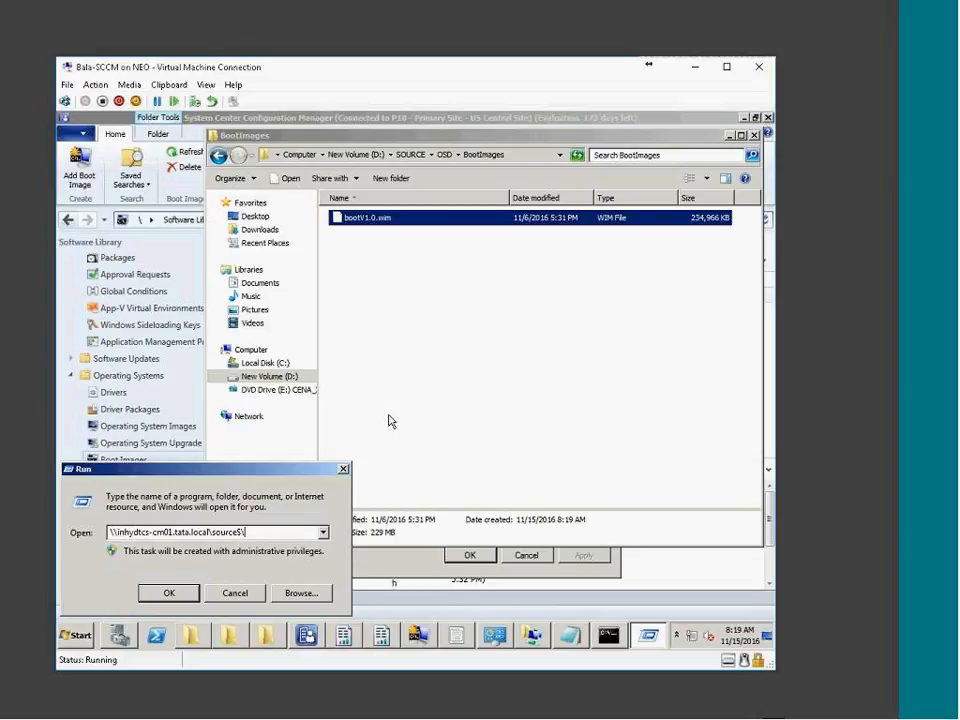
pyautogui.press('Return')
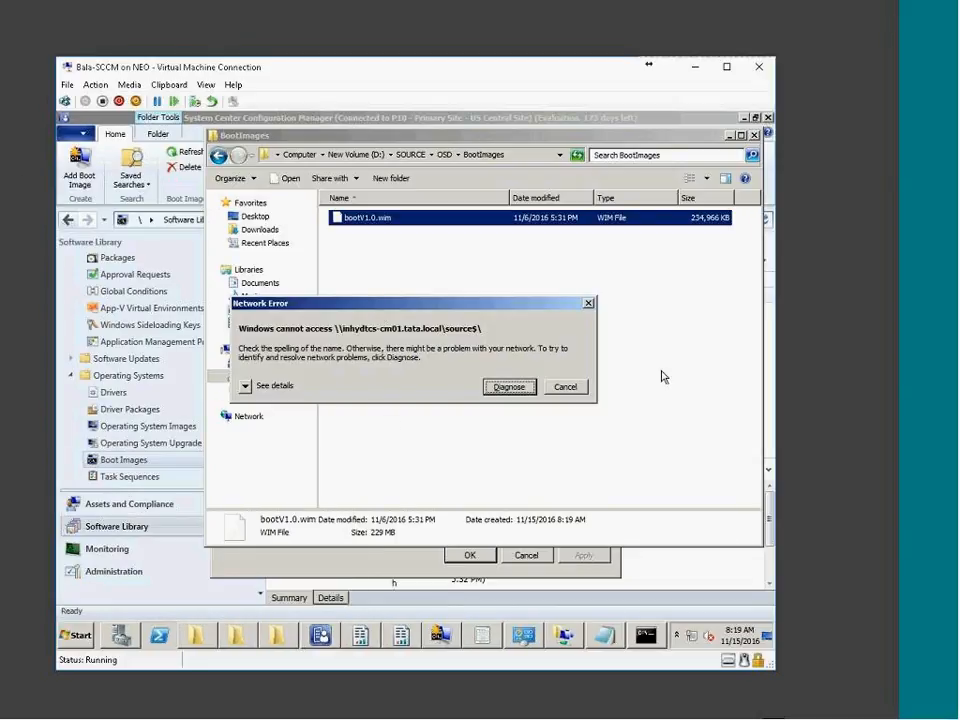
pyautogui.click(566, 386)
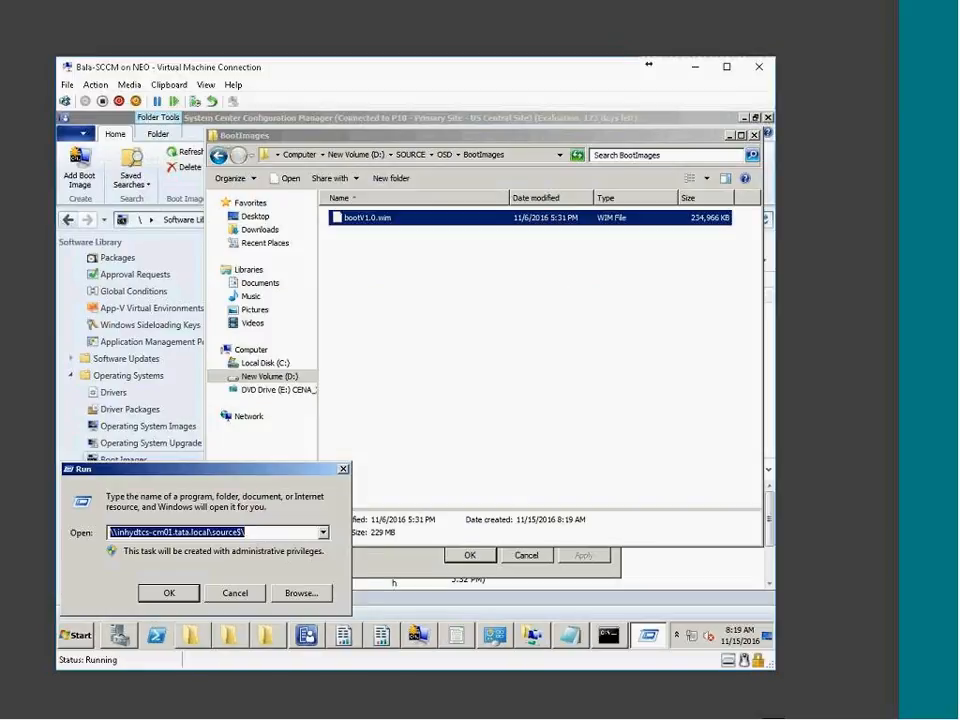
# Copy the SOURCE folder's network share path from its Sharing properties
pyautogui.click(378, 155)
pyautogui.rightClick(352, 345)
pyautogui.click(396, 533)
pyautogui.click(409, 312)
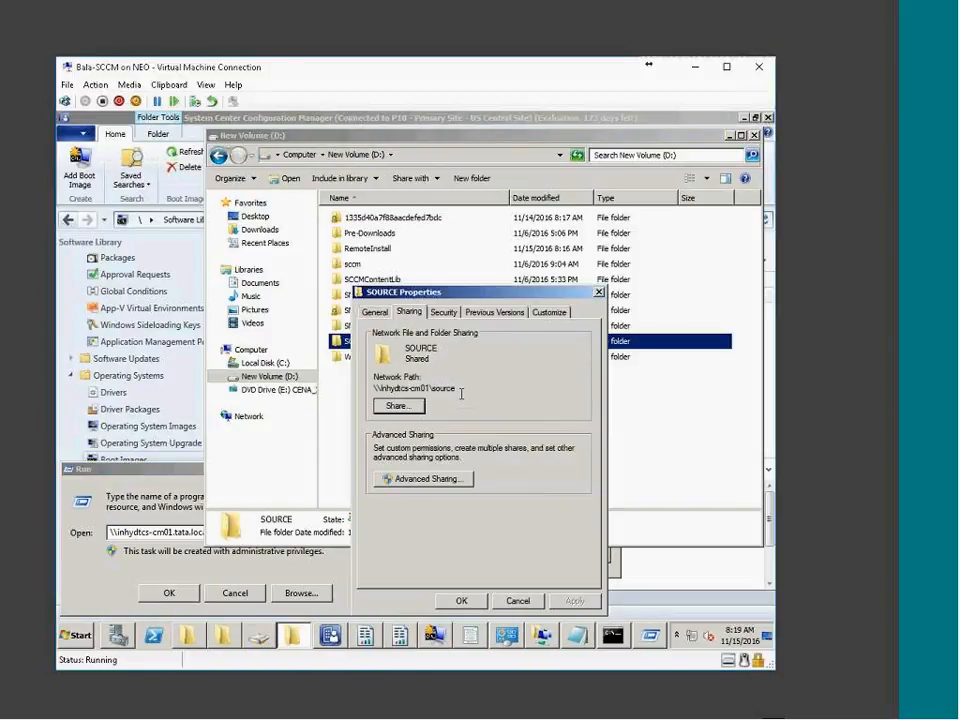
pyautogui.moveTo(461, 393); pyautogui.dragTo(315, 383)
pyautogui.rightClick(432, 387)
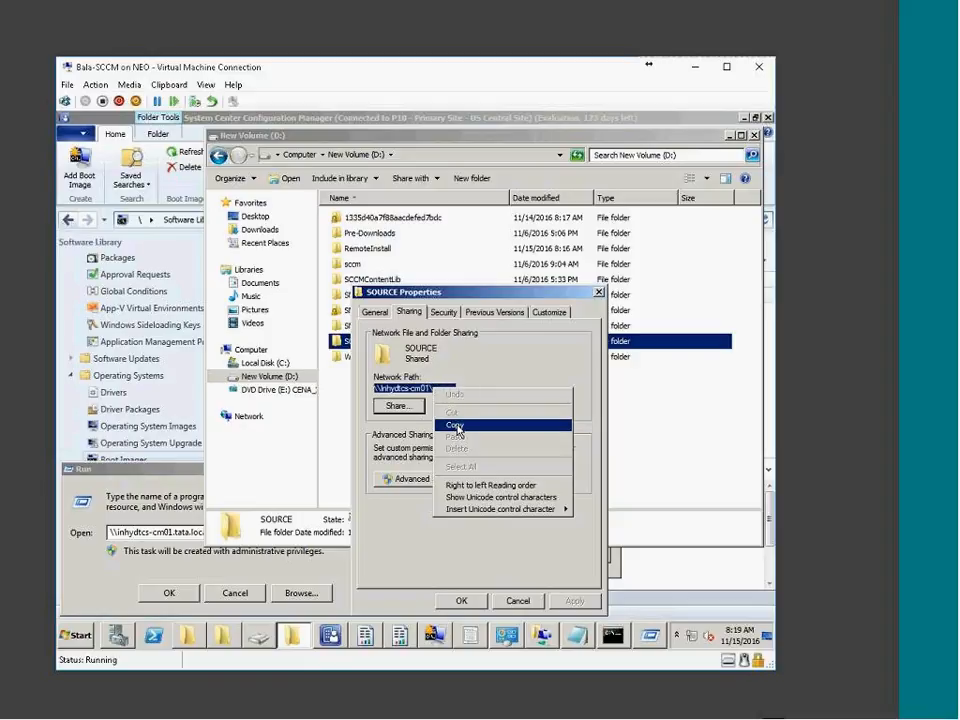
pyautogui.click(470, 423)
# Build the full network path to OSD\BootImages\bootV1.0.wim in Run, cut it, and close both dialogs
pyautogui.click(253, 545)
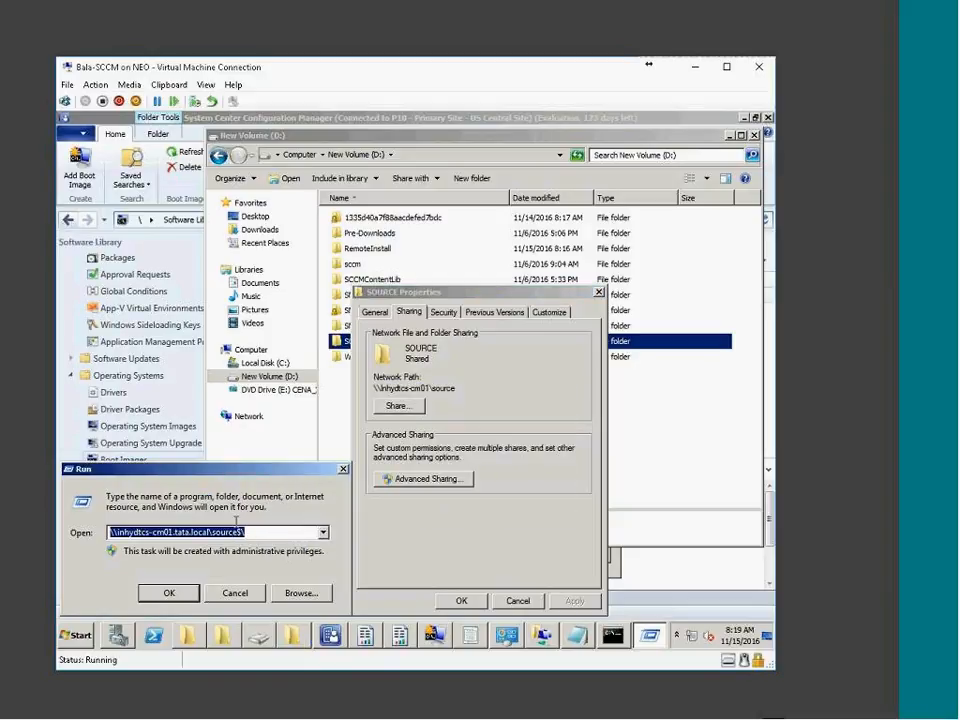
pyautogui.hotkey('ctrl', 'v')
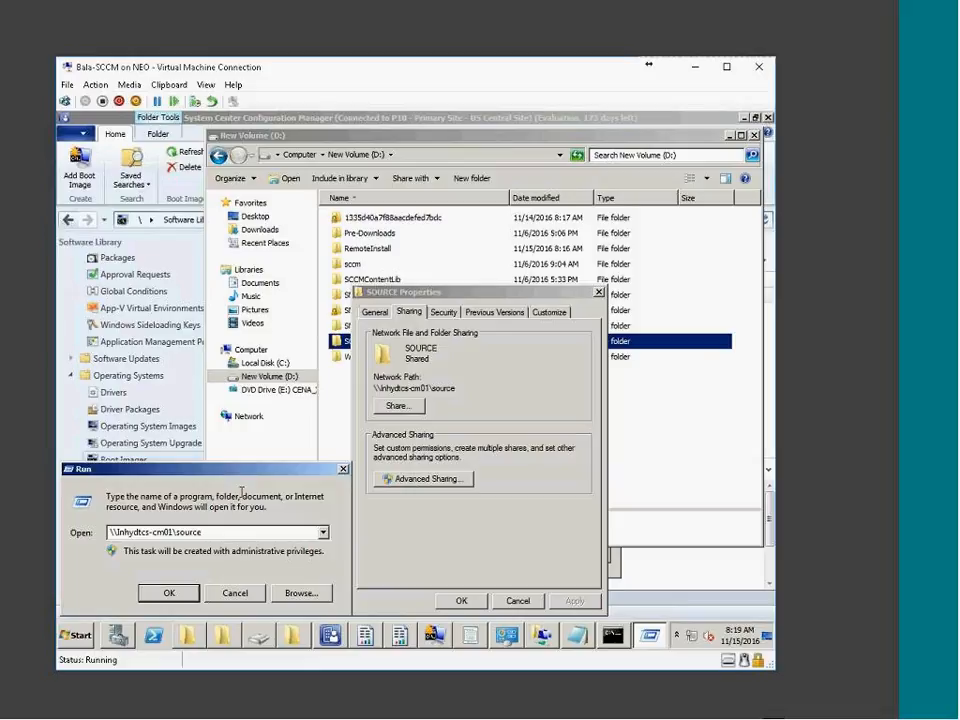
pyautogui.write('\\OSD\\')
pyautogui.press('Down')
pyautogui.write('\\')
pyautogui.press('Down')
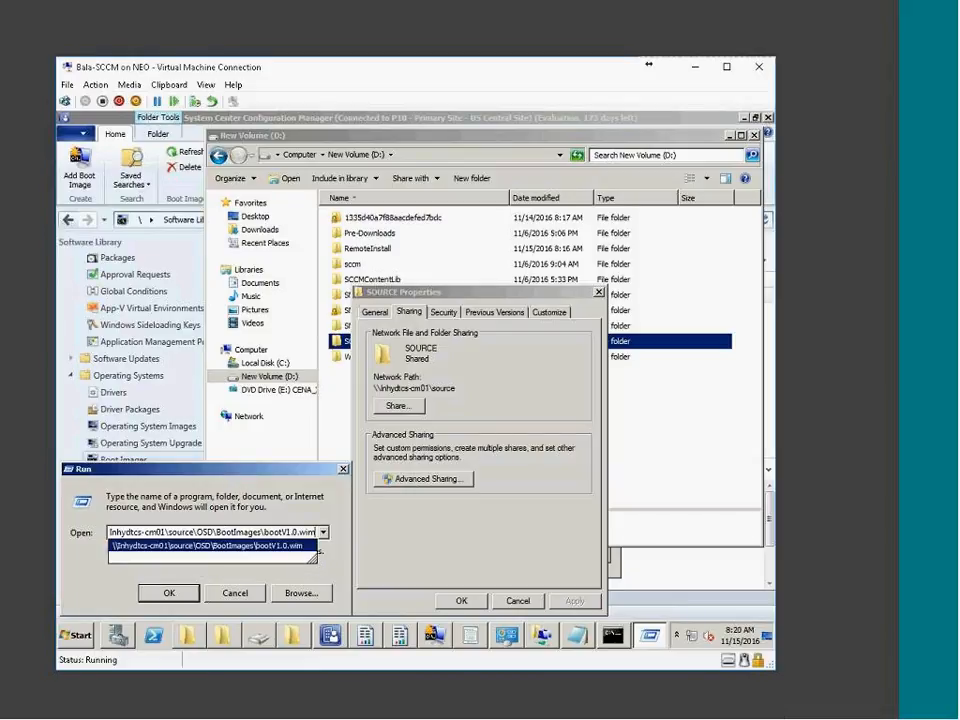
pyautogui.hotkey('shift', 'Home')
pyautogui.press('BackSpace')
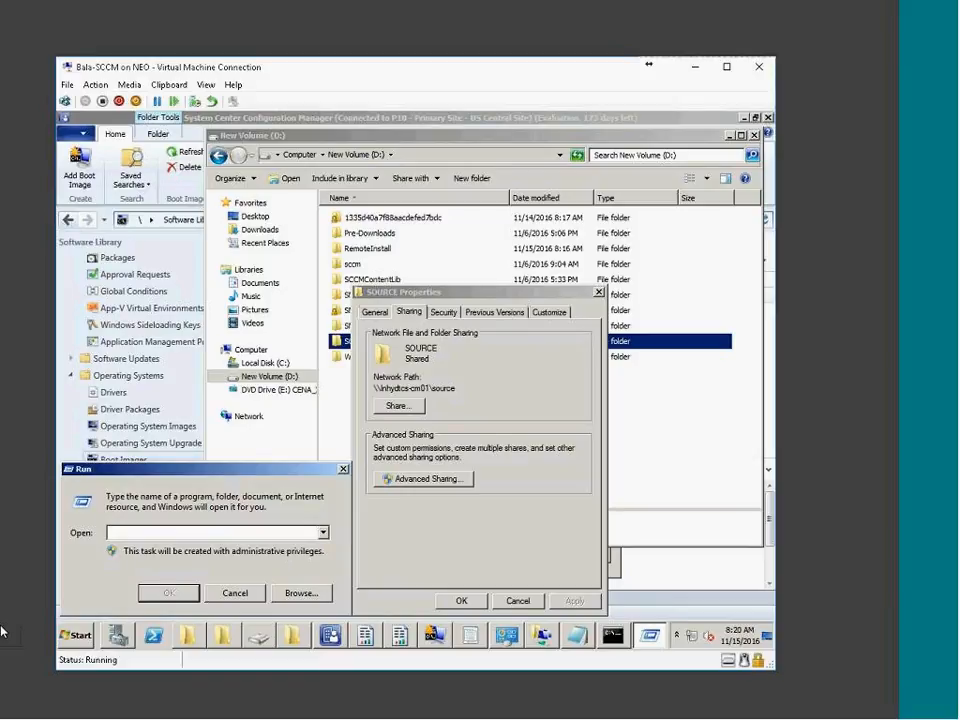
pyautogui.click(236, 593)
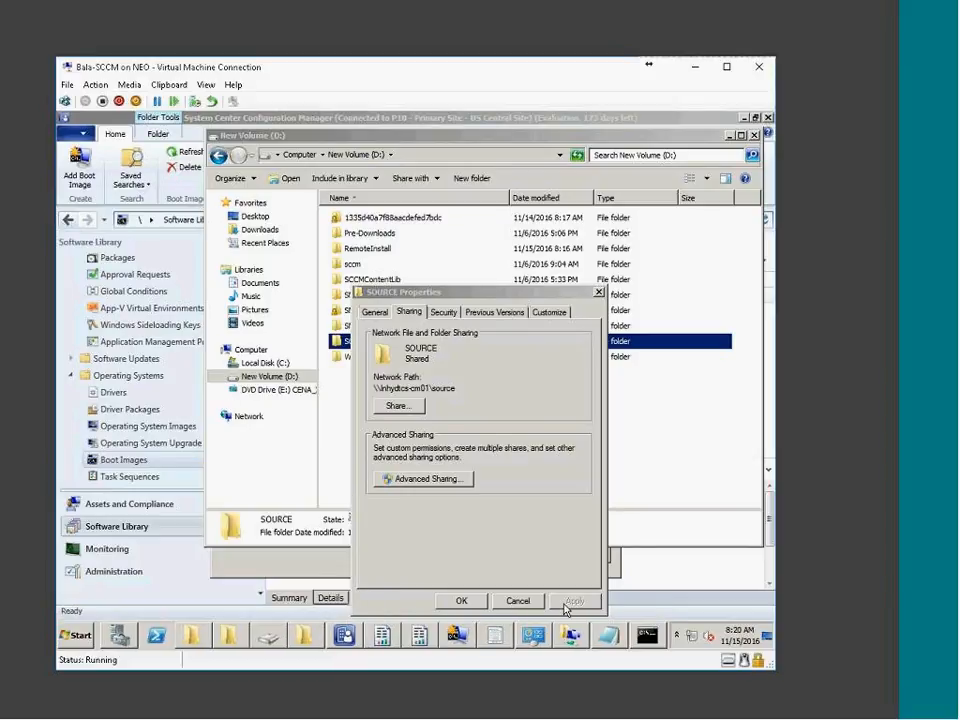
pyautogui.click(511, 601)
# Cancel and discard the half-filled boot image wizard in Configuration Manager
pyautogui.click(389, 584)
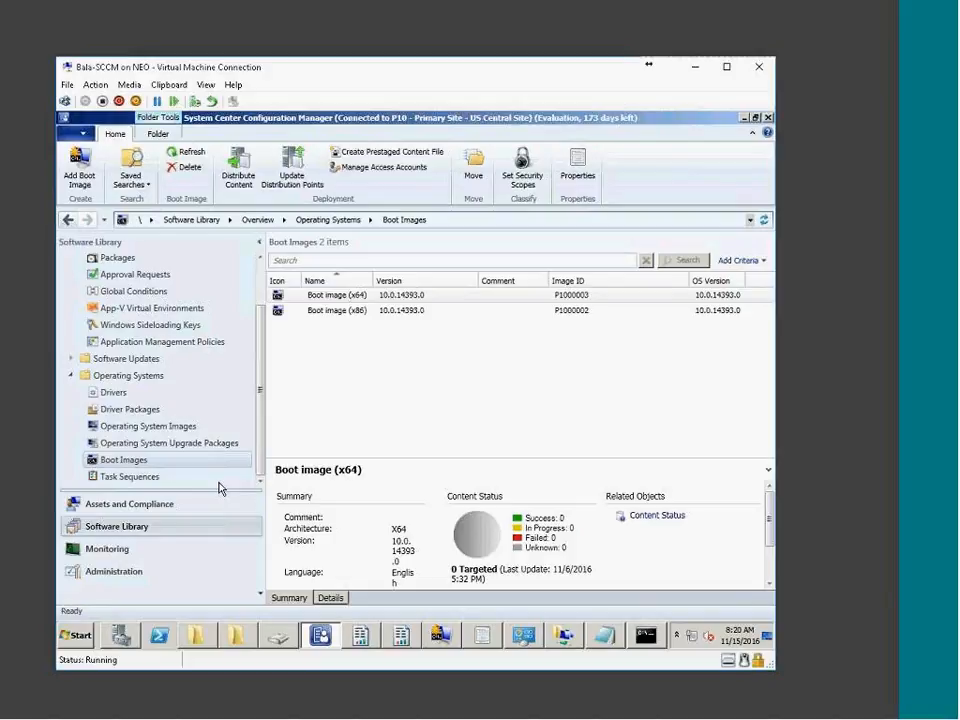
pyautogui.click(448, 640)
pyautogui.click(624, 556)
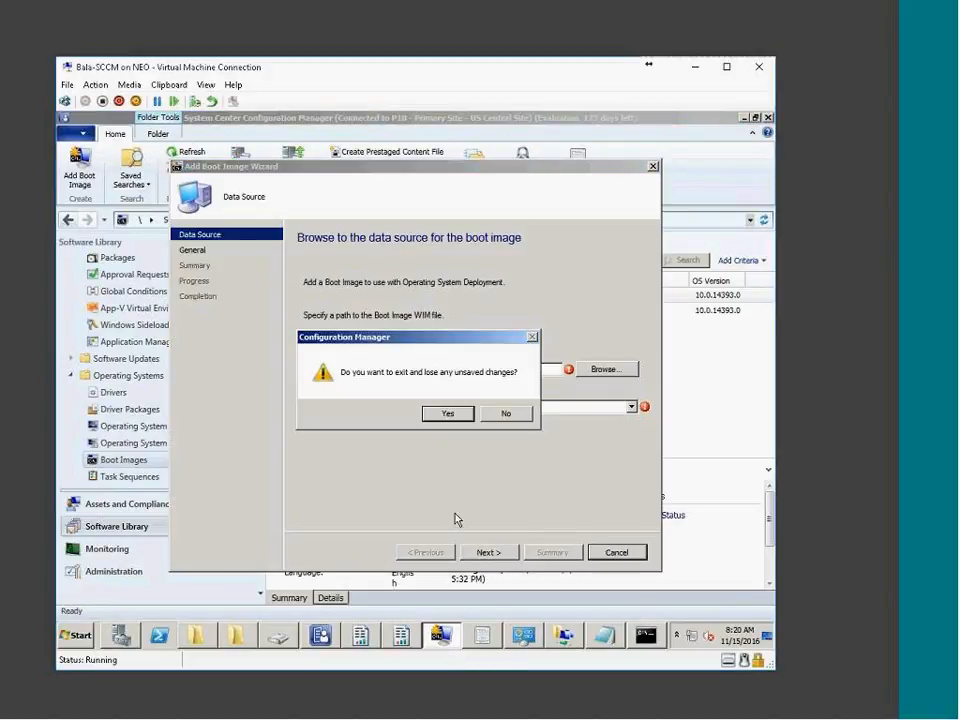
pyautogui.click(446, 412)
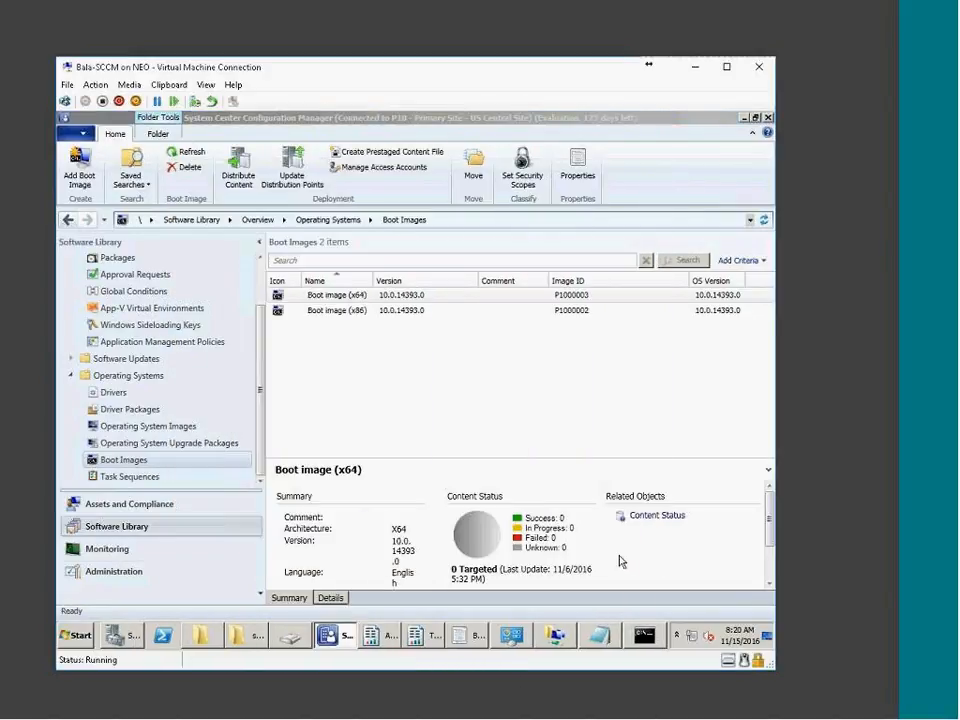
# Add a boot image from the pasted bootV1.0.wim path using the Microsoft Windows PE (x64) image
pyautogui.rightClick(127, 462)
pyautogui.click(169, 479)
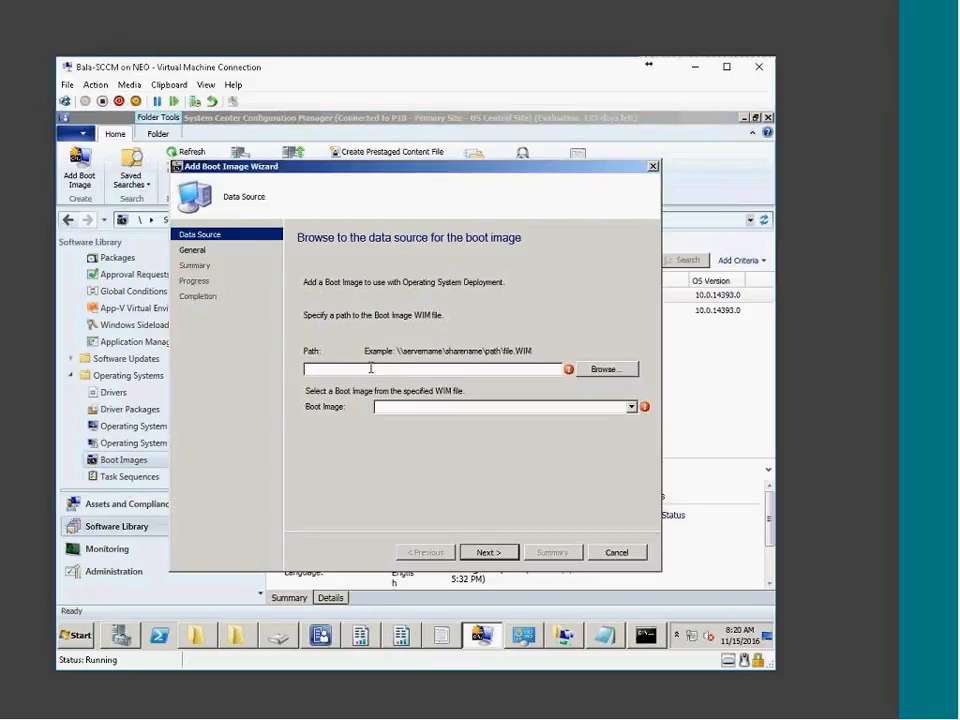
pyautogui.hotkey('ctrl', 'v')
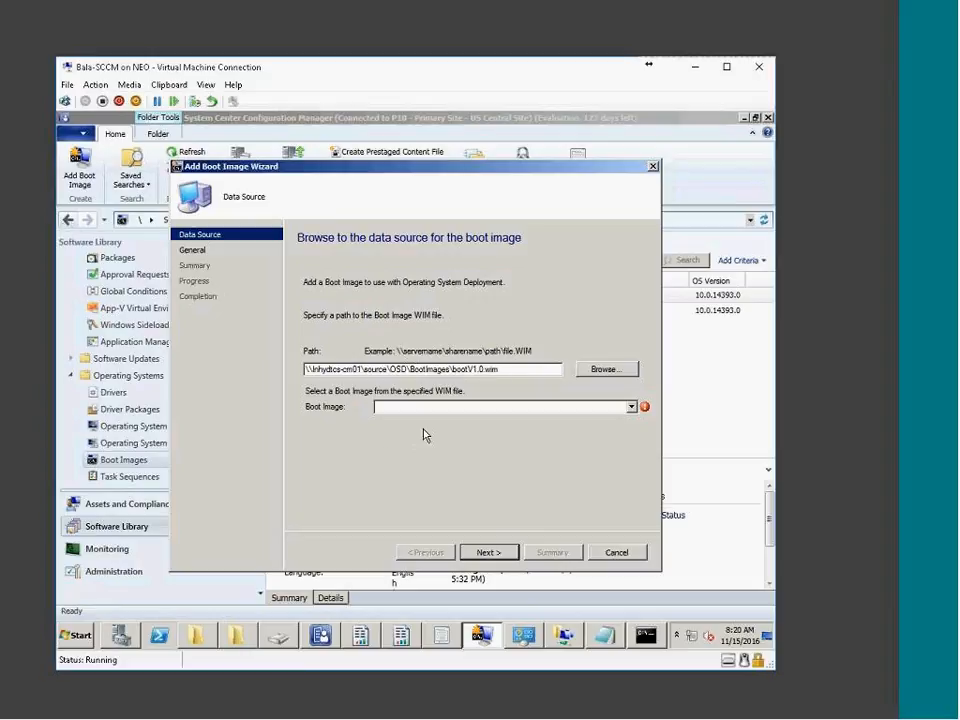
pyautogui.click(466, 407)
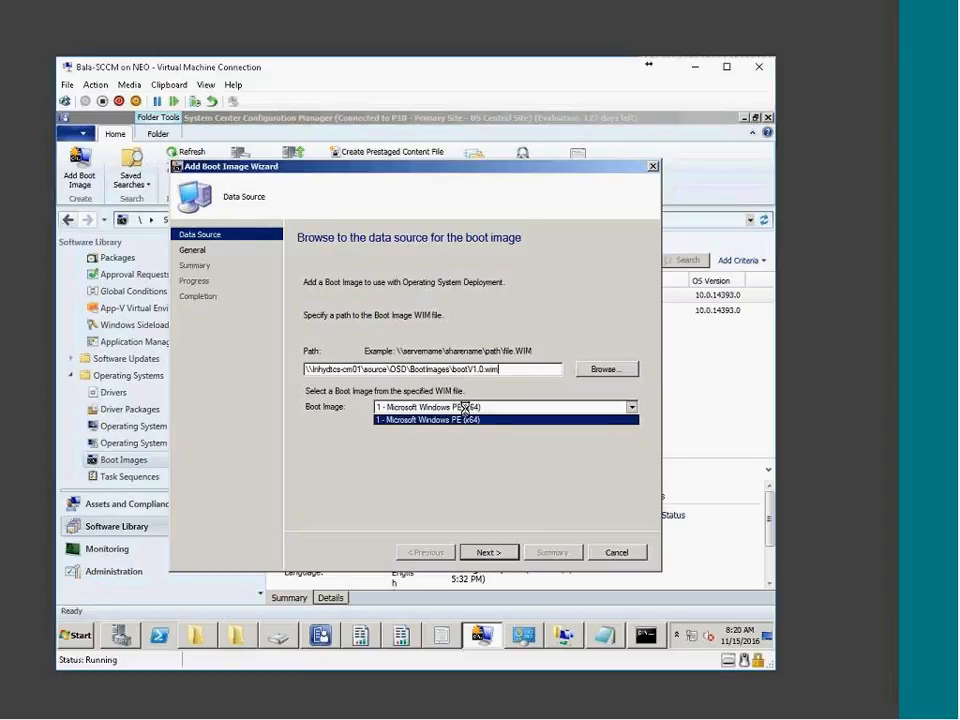
pyautogui.click(396, 420)
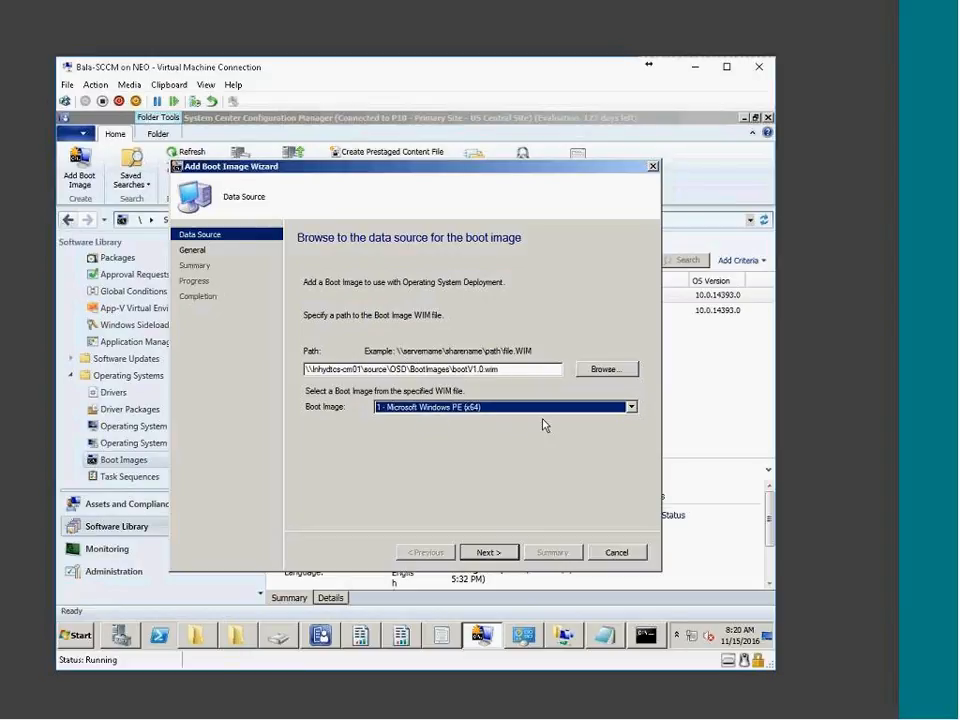
pyautogui.click(491, 557)
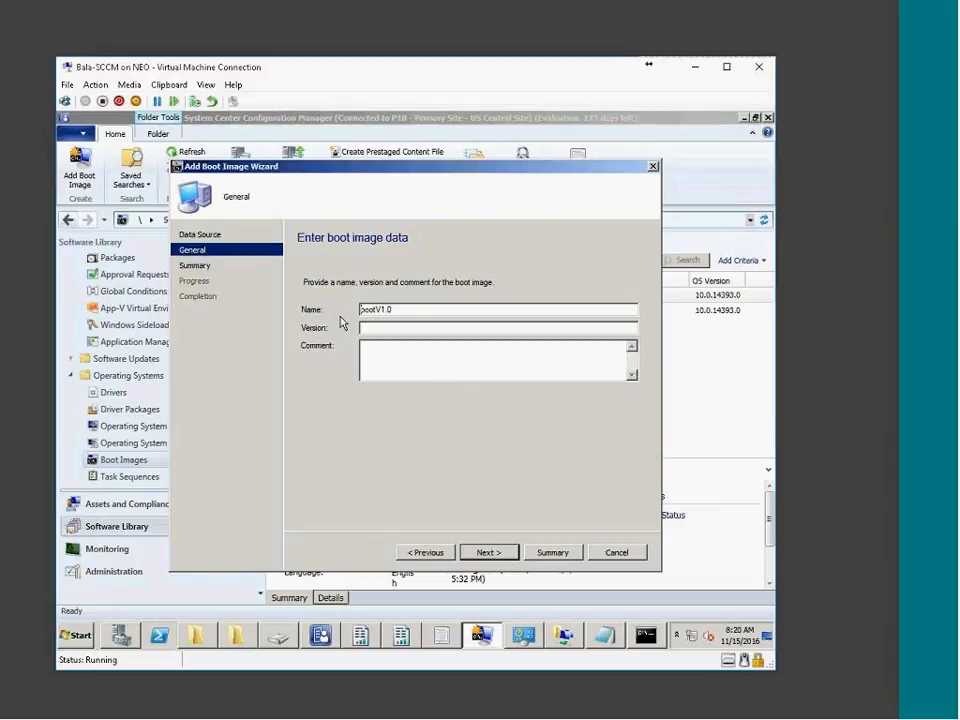
# Name the boot image Boot Image X64, version V1.0, with comment 'this has all Dell Drivers'
pyautogui.press('Home')
pyautogui.press('Delete')
pyautogui.write('Boot Image X64')
pyautogui.press('Delete')
pyautogui.press('Delete')
pyautogui.press('Delete')
pyautogui.press('Delete')
pyautogui.write('V1.0')
pyautogui.press('Tab')
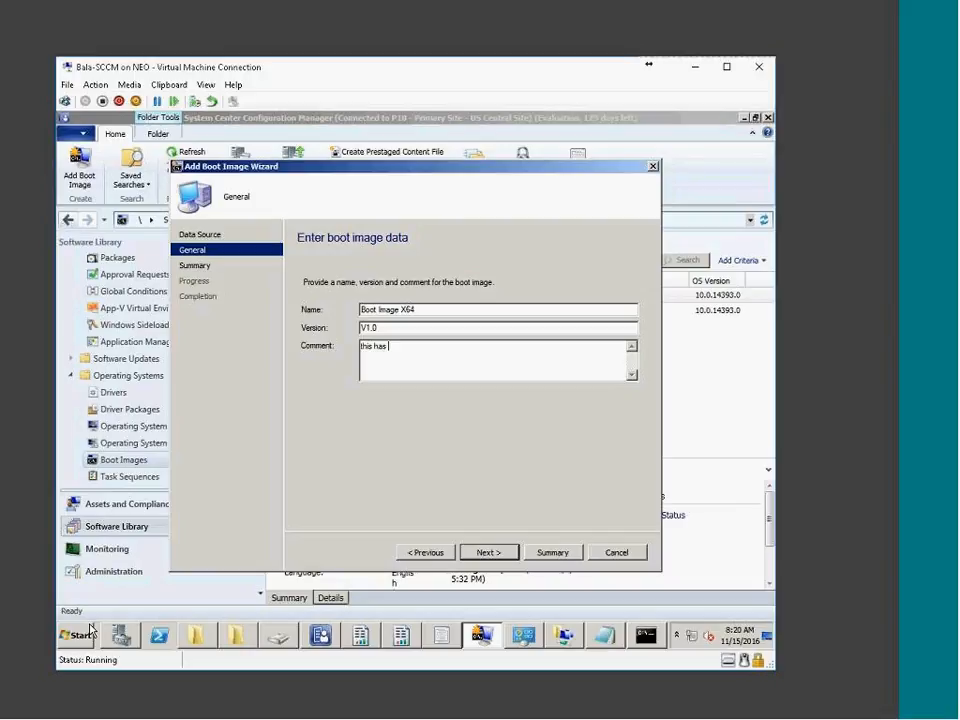
pyautogui.write('this has all Dell Drive')
# Create the boot image, browsing the DVD's sources folder while it completes
pyautogui.click(487, 555)
pyautogui.click(487, 555)
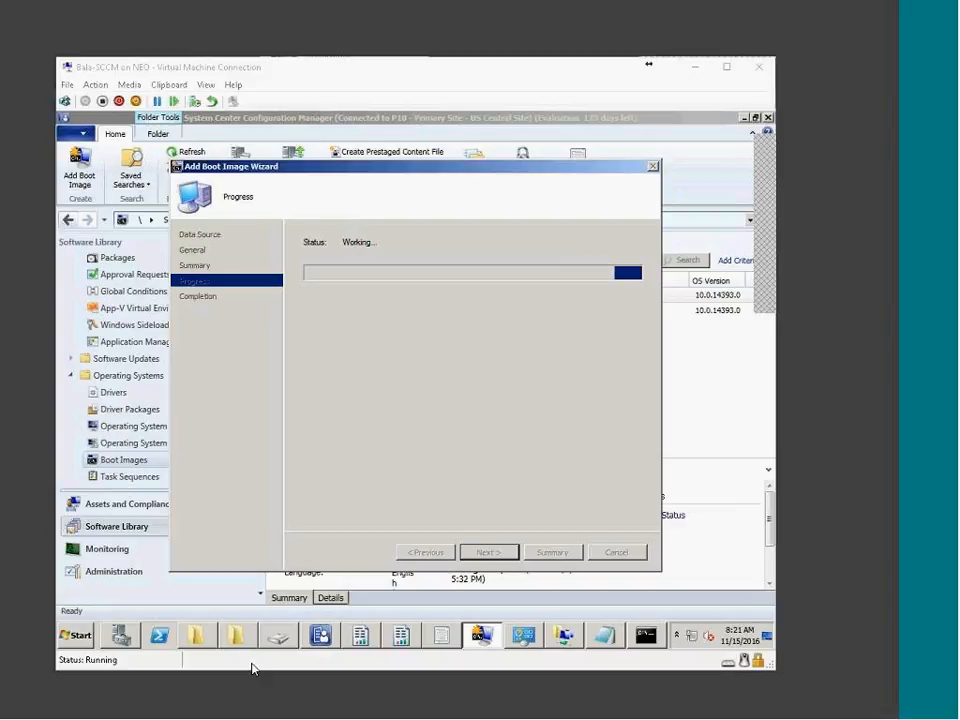
pyautogui.click(235, 635)
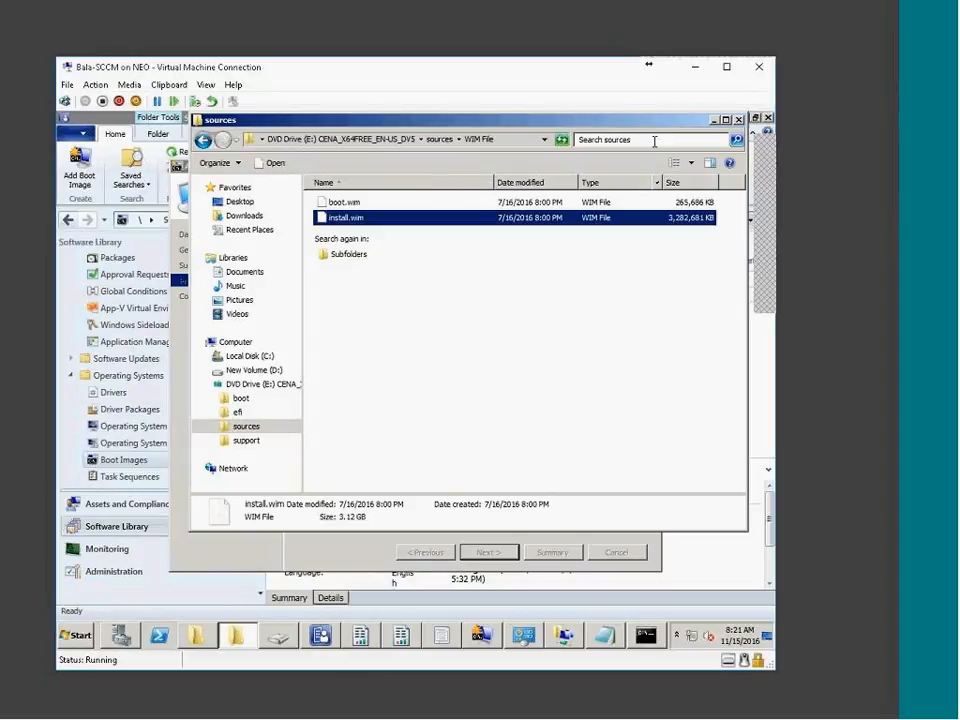
pyautogui.click(738, 119)
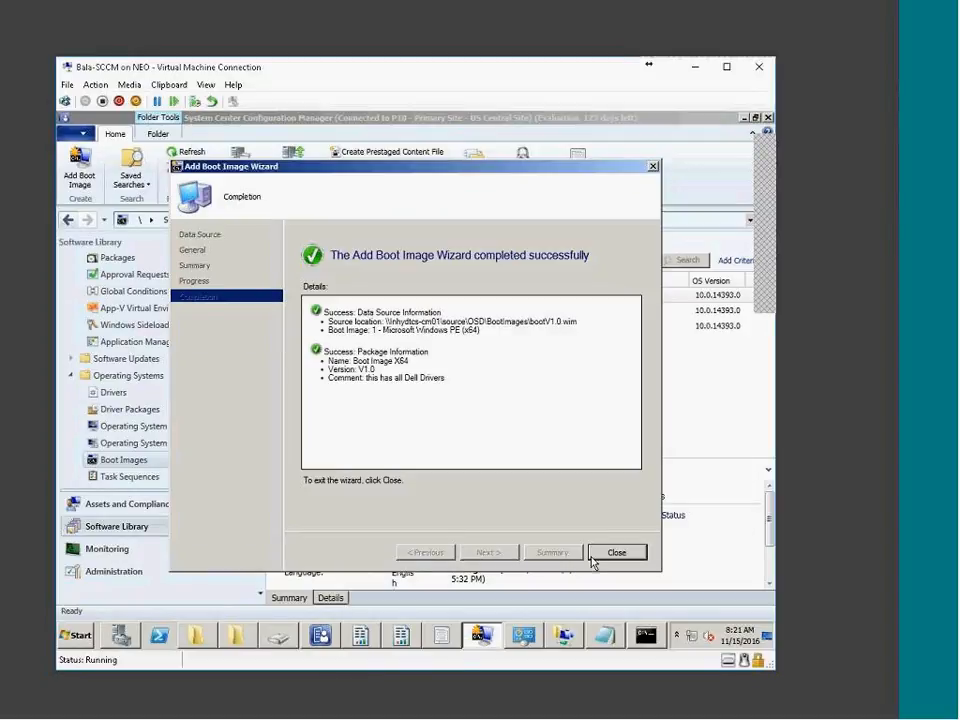
# Review the completion details (V1.0, comment, Windows PE x64) and close the wizard
pyautogui.moveTo(445, 404); pyautogui.dragTo(317, 272)
pyautogui.click(441, 416)
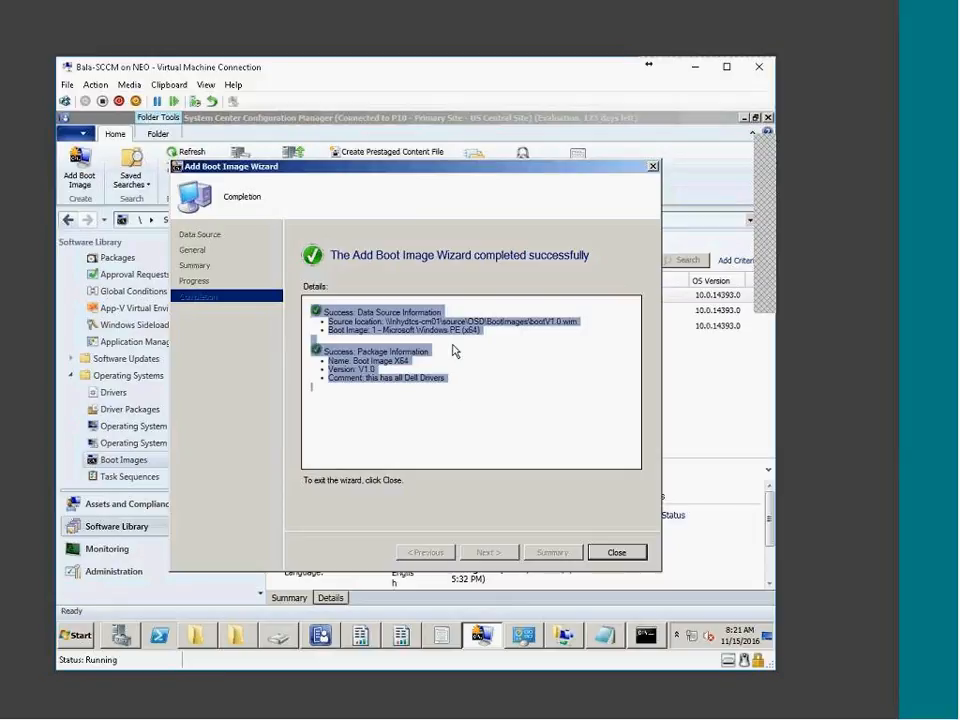
pyautogui.moveTo(458, 359); pyautogui.dragTo(492, 372)
pyautogui.moveTo(500, 422); pyautogui.dragTo(250, 276)
pyautogui.click(574, 438)
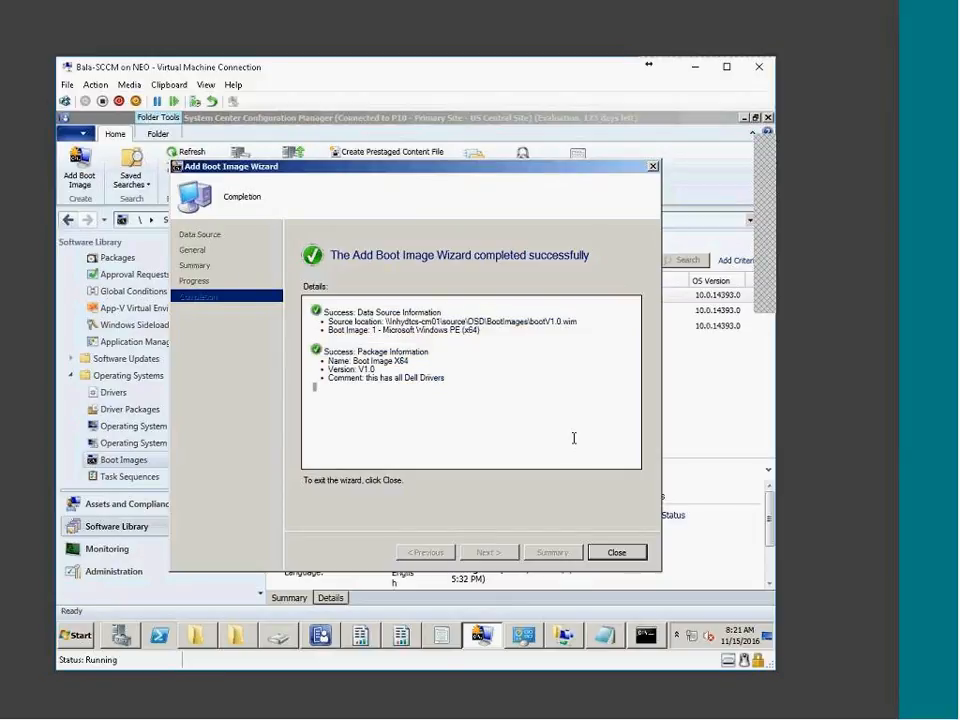
pyautogui.moveTo(381, 331); pyautogui.dragTo(530, 354)
pyautogui.click(632, 555)
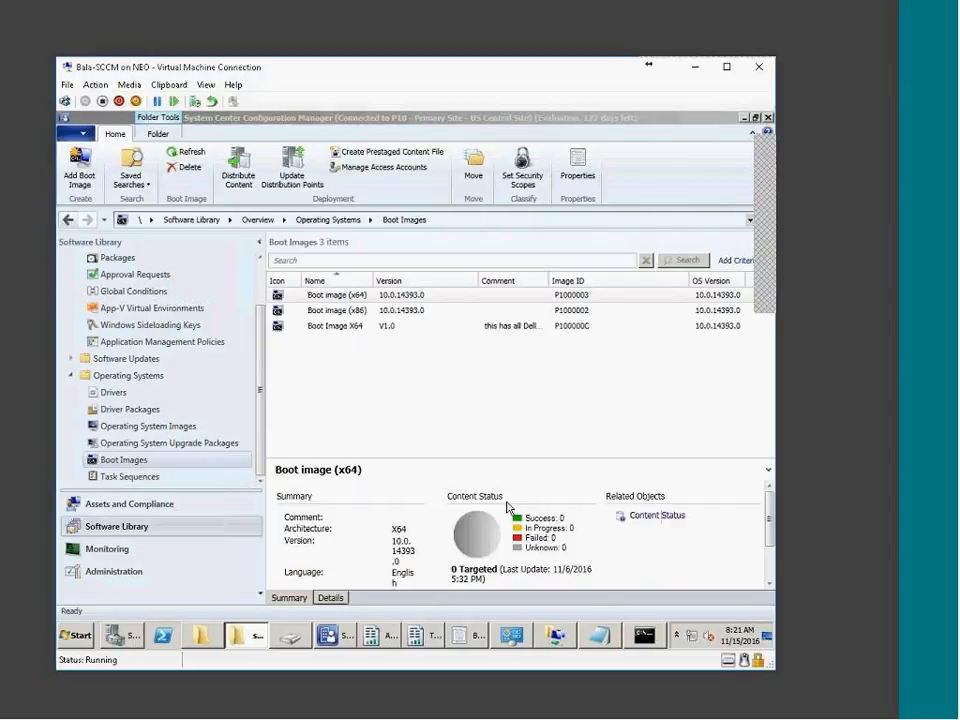
# Inspect Boot Image X64's image properties and drivers, then close without changes
pyautogui.click(345, 330)
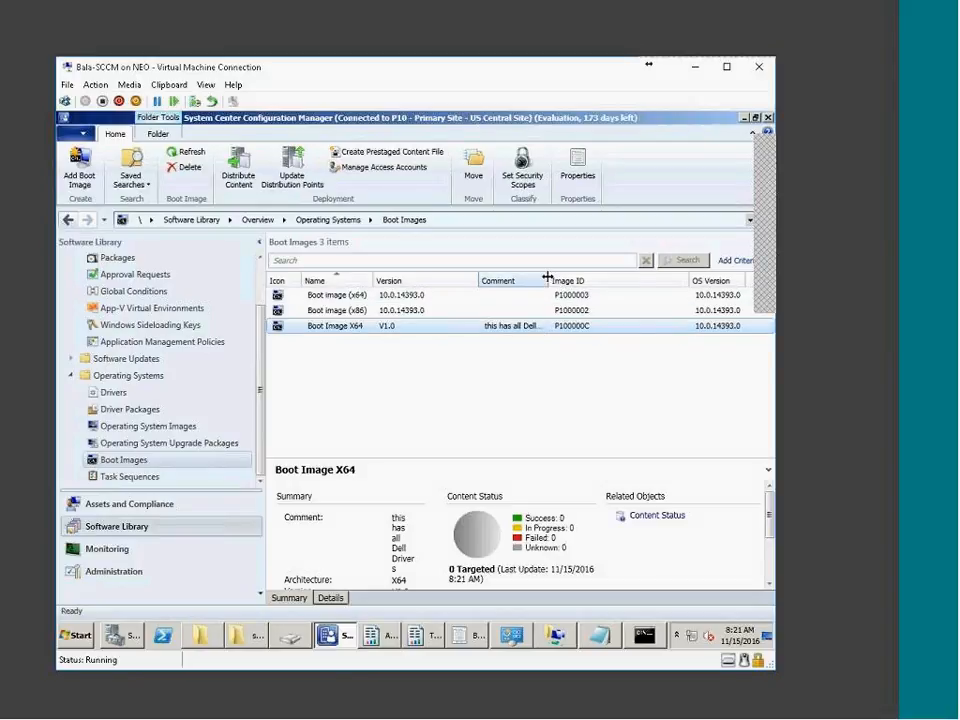
pyautogui.moveTo(549, 281); pyautogui.dragTo(605, 280)
pyautogui.rightClick(408, 330)
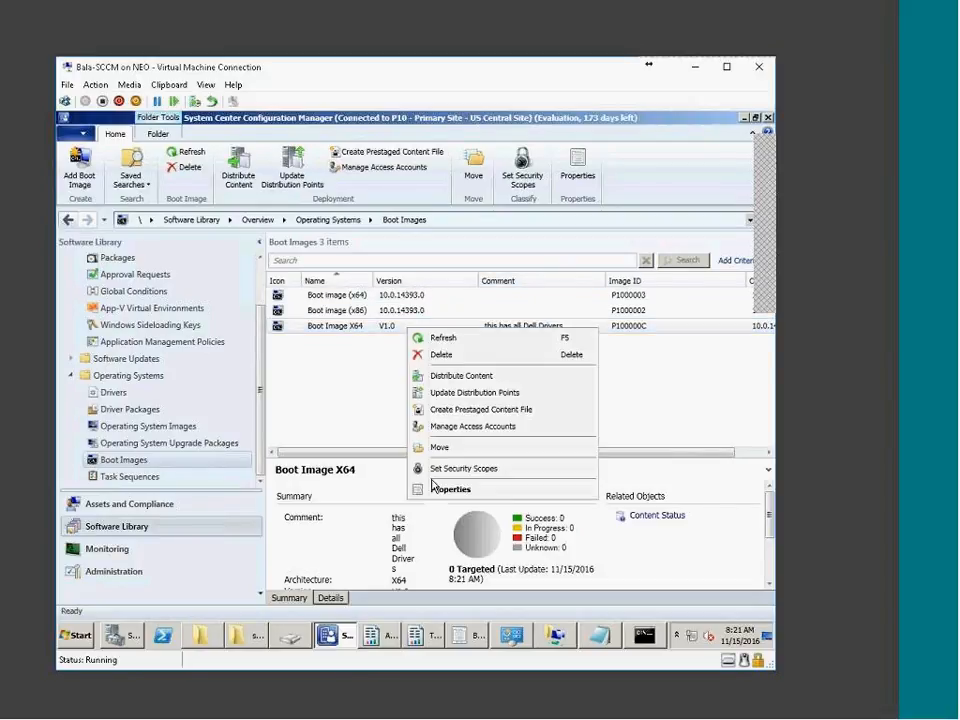
pyautogui.click(440, 490)
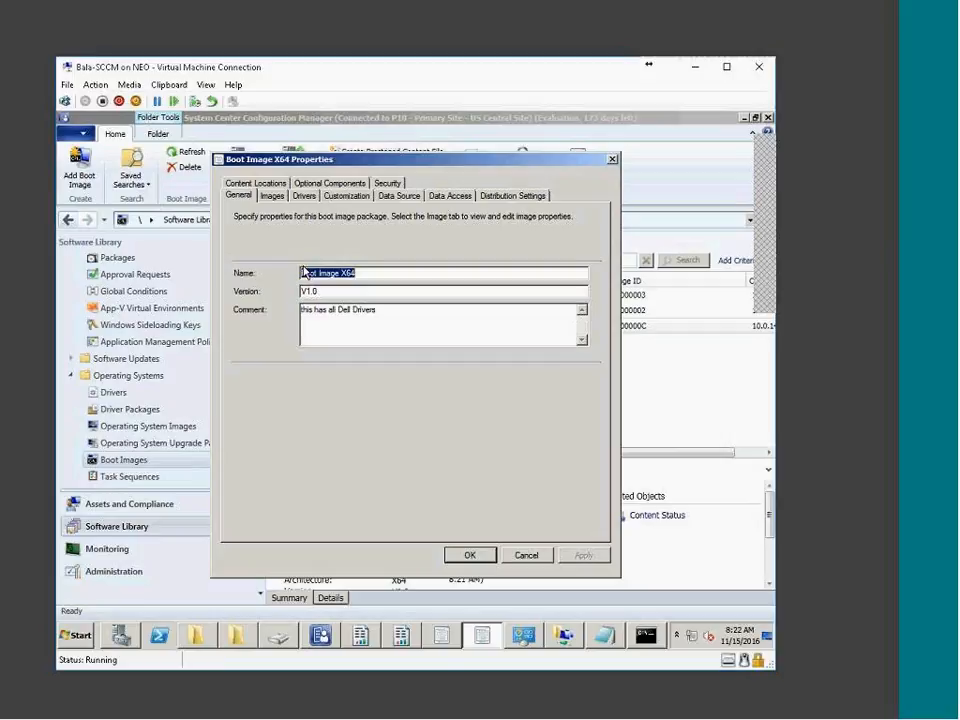
pyautogui.click(272, 195)
pyautogui.click(304, 196)
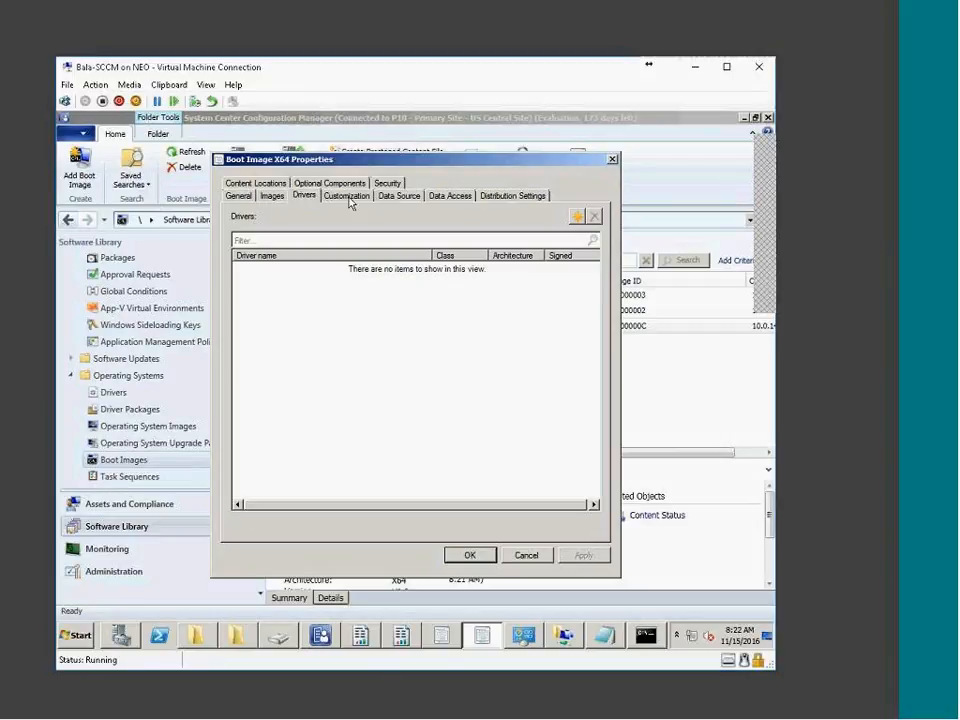
pyautogui.click(852, 43)
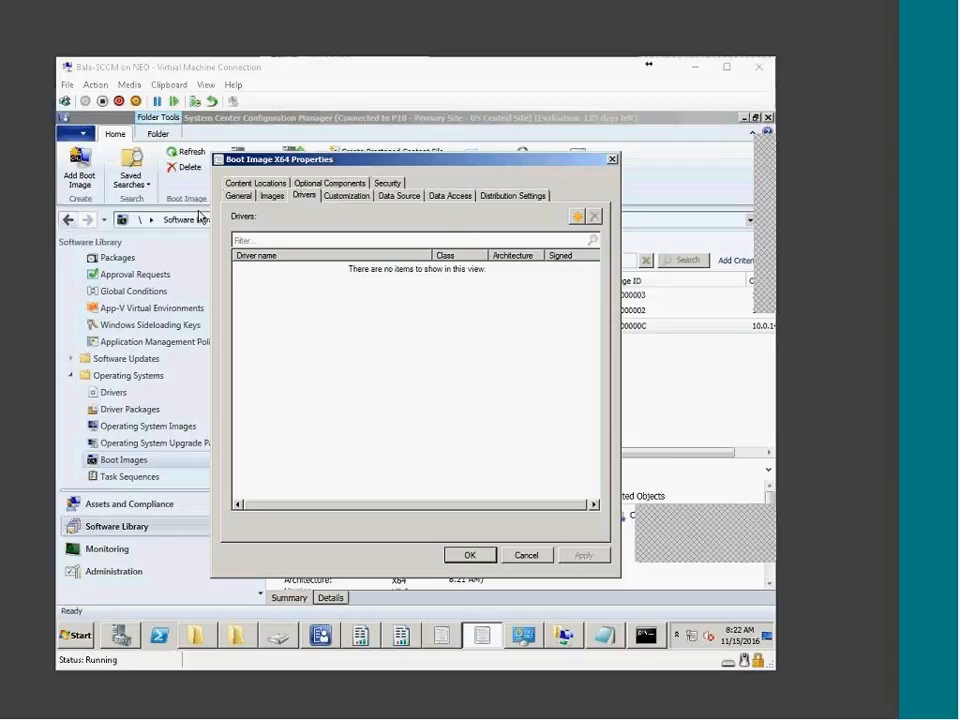
pyautogui.click(521, 555)
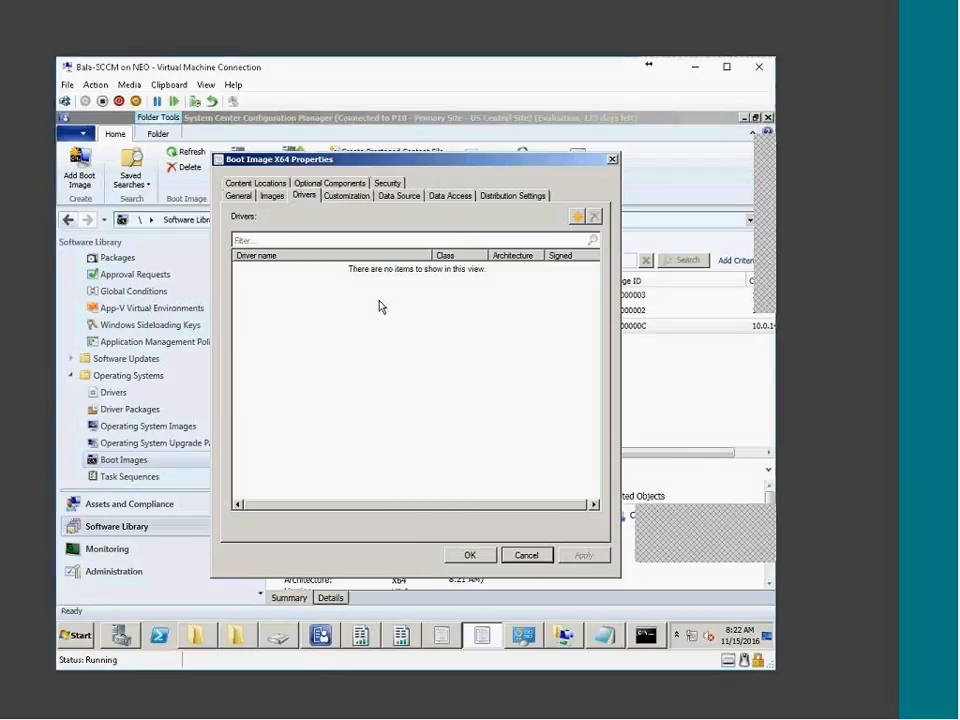
pyautogui.click(524, 558)
# Reopen Boot Image X64 properties and enable command support for testing under Customization
pyautogui.rightClick(338, 328)
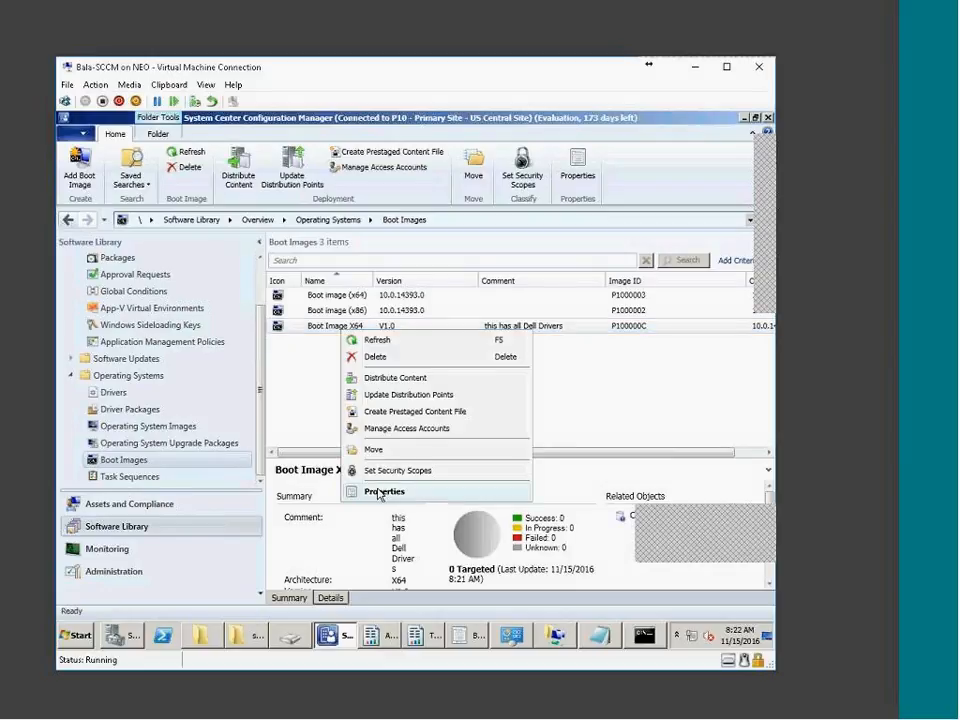
pyautogui.click(380, 492)
pyautogui.click(284, 199)
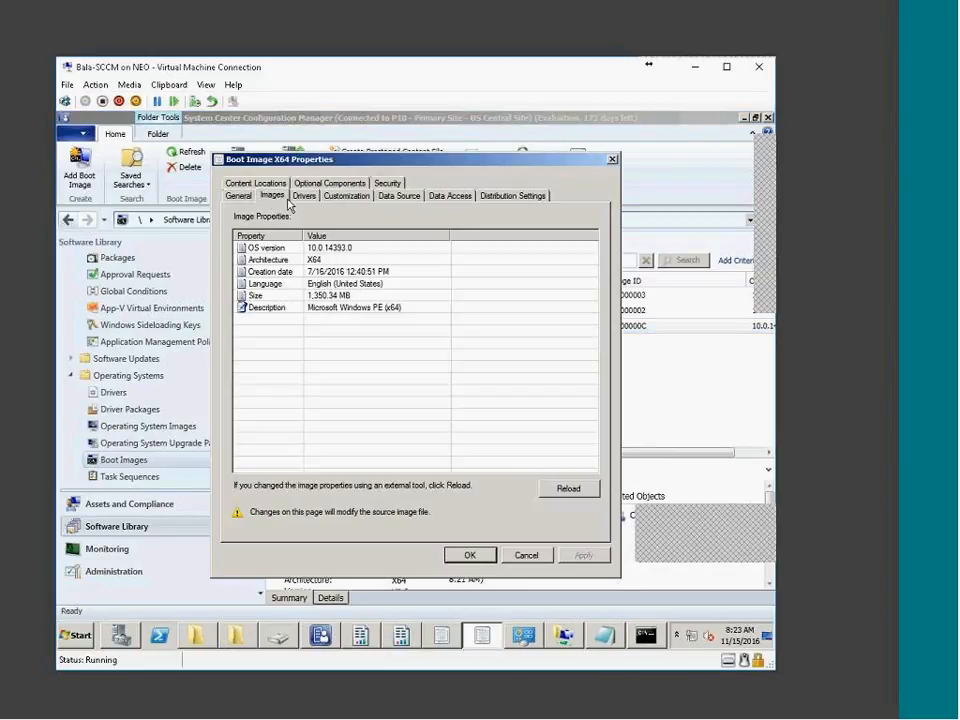
pyautogui.click(304, 196)
pyautogui.click(346, 196)
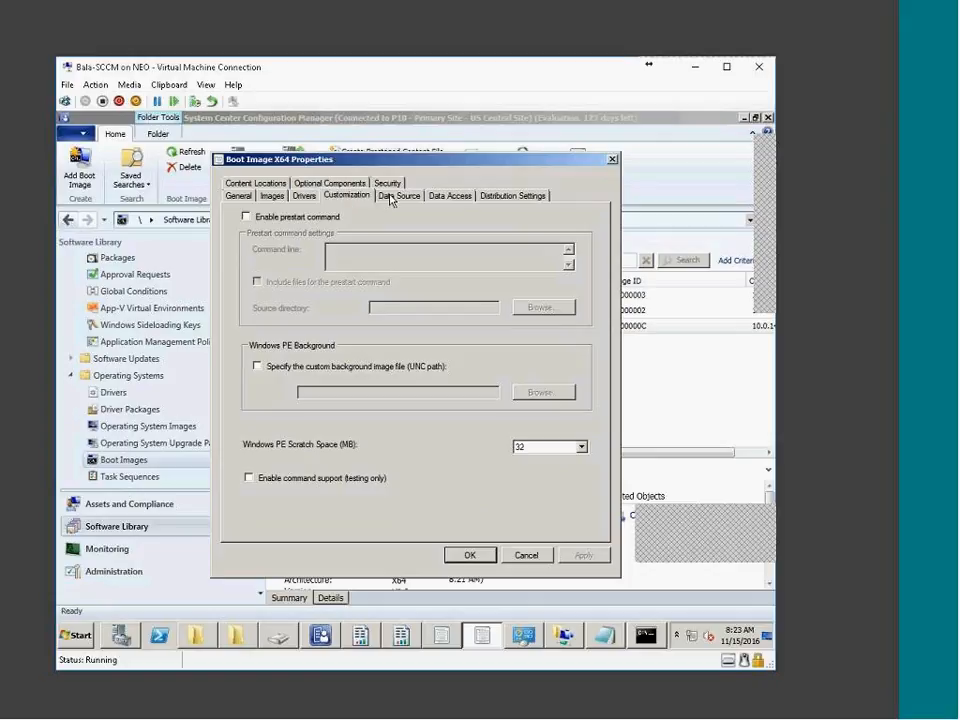
pyautogui.click(320, 478)
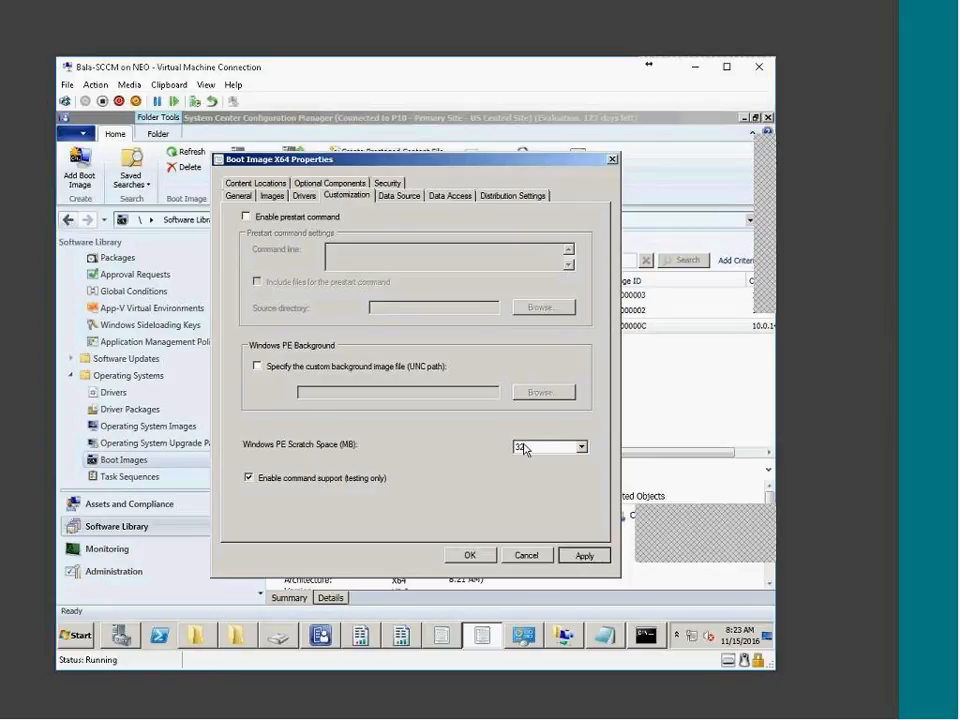
# Enable deployment from the PXE-enabled distribution point, apply, and bring up the RemoteInstall window
pyautogui.click(400, 196)
pyautogui.click(450, 196)
pyautogui.click(400, 196)
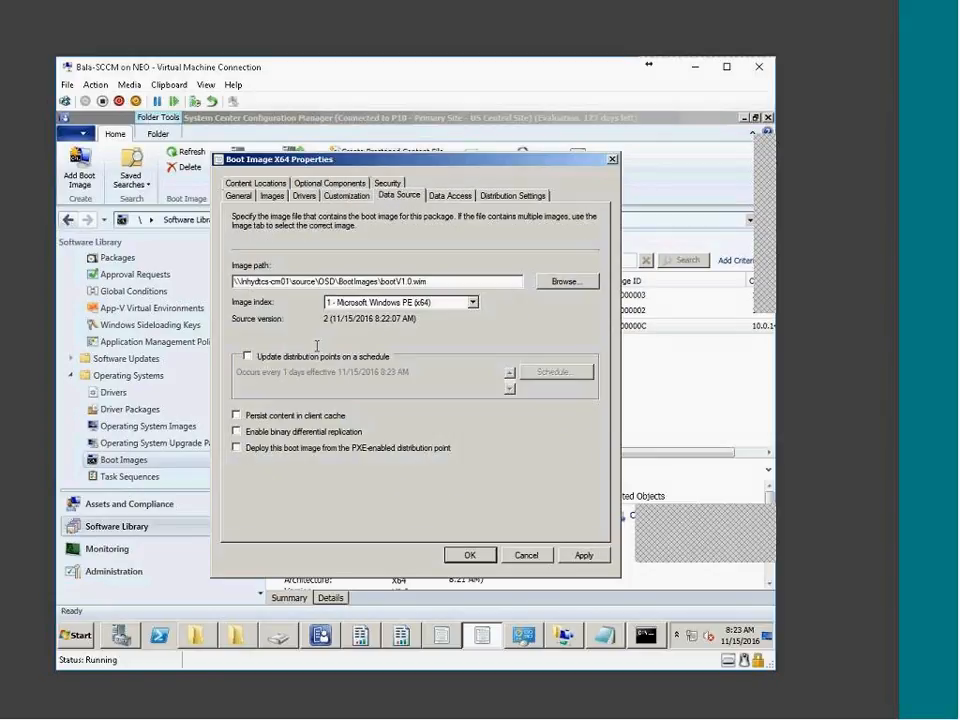
pyautogui.click(262, 450)
pyautogui.click(584, 555)
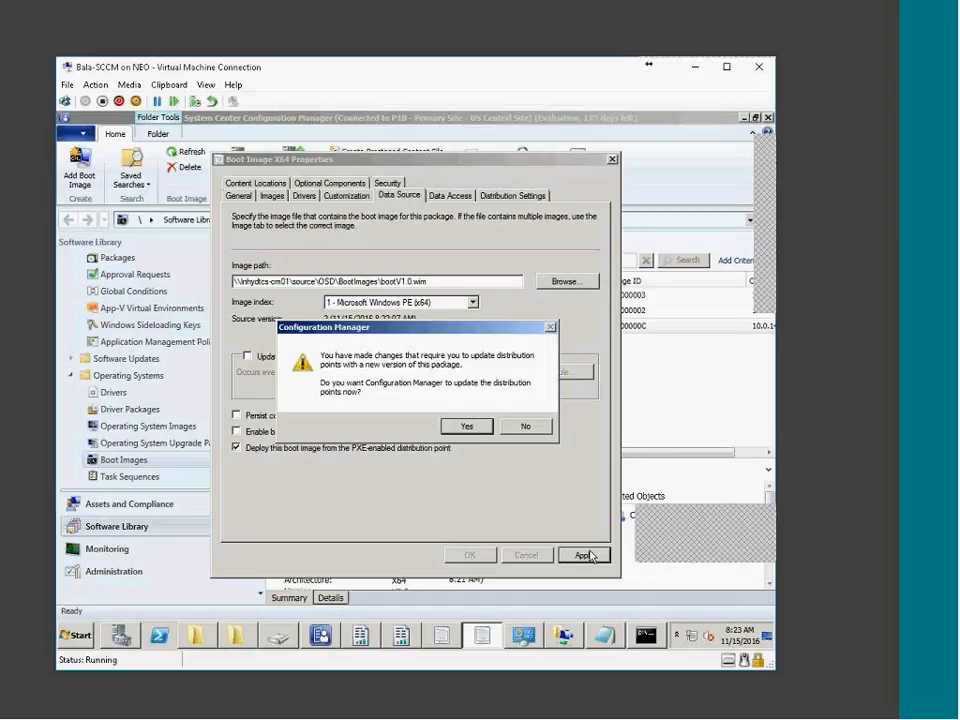
pyautogui.click(235, 635)
pyautogui.click(197, 635)
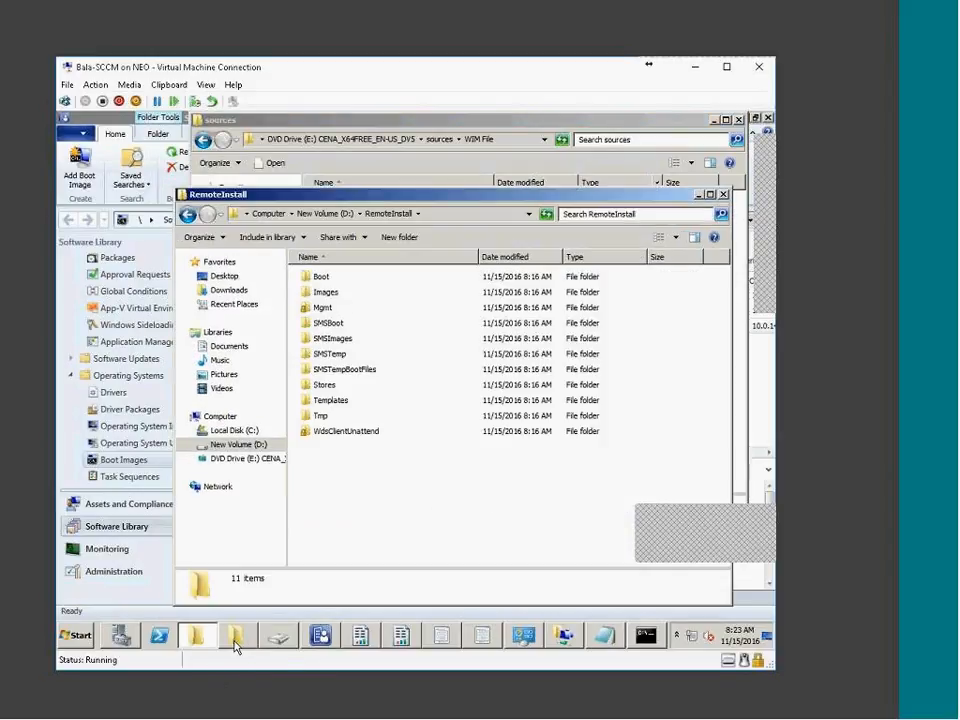
# Browse to D:\SOURCE\OSD\BootImages and compare bootV1.0.wim with the new bootV1.0.P100000C.wim
pyautogui.click(269, 214)
pyautogui.click(362, 287)
pyautogui.click(566, 282)
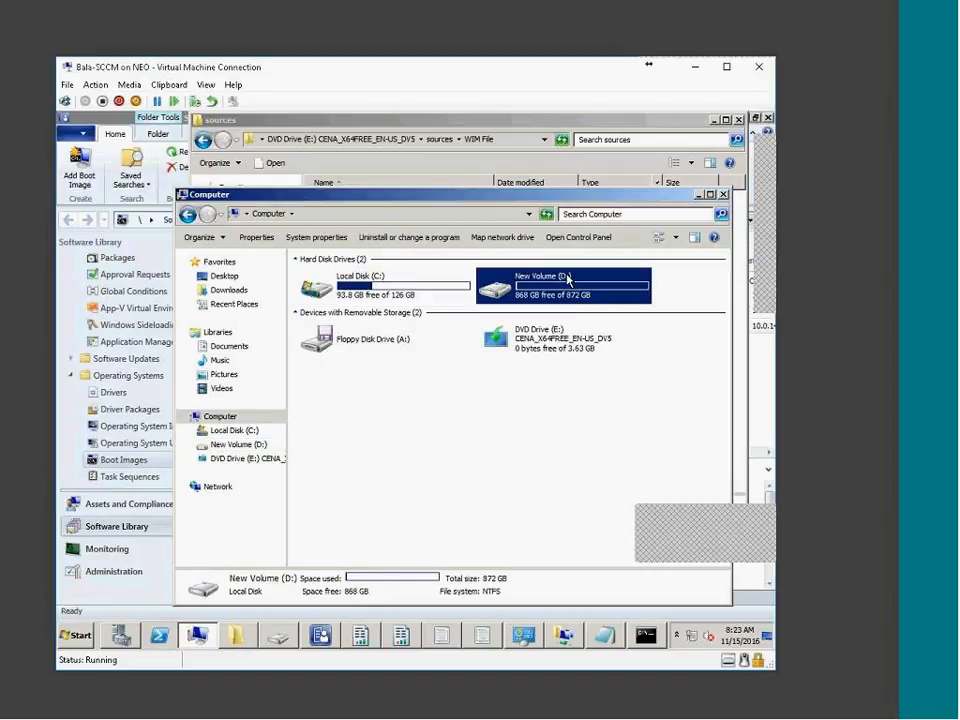
pyautogui.doubleClick(566, 282)
pyautogui.click(330, 401)
pyautogui.doubleClick(330, 401)
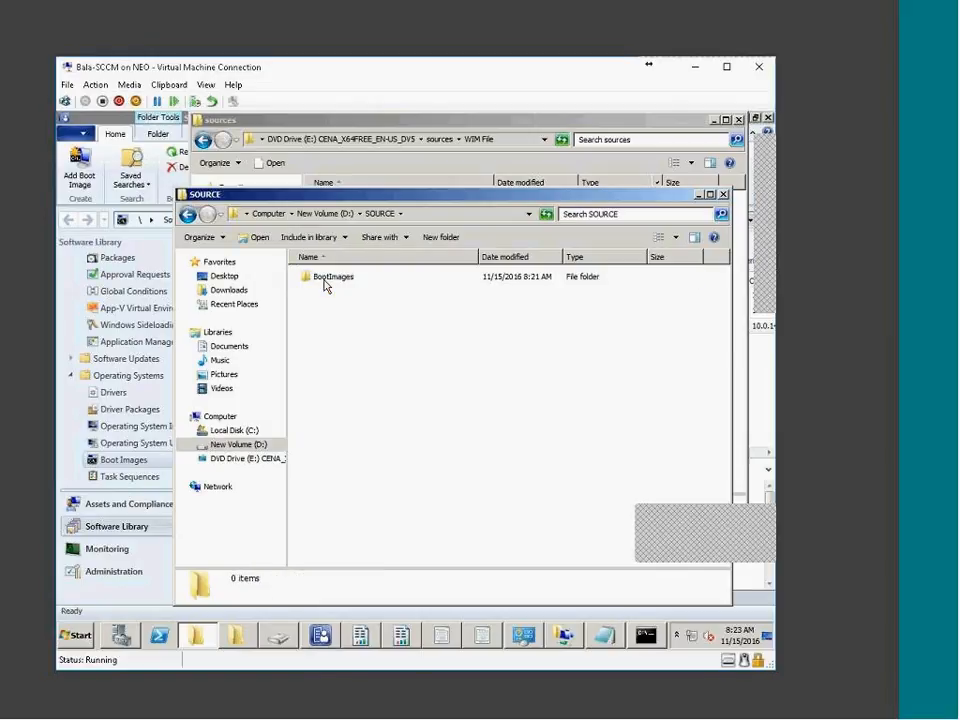
pyautogui.doubleClick(325, 285)
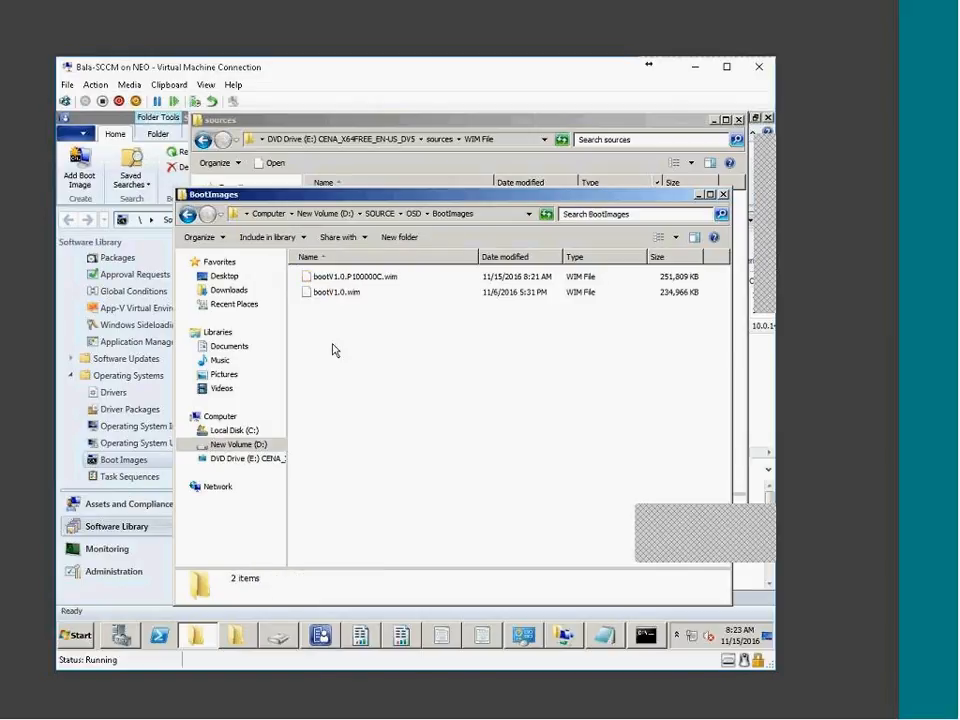
pyautogui.click(322, 291)
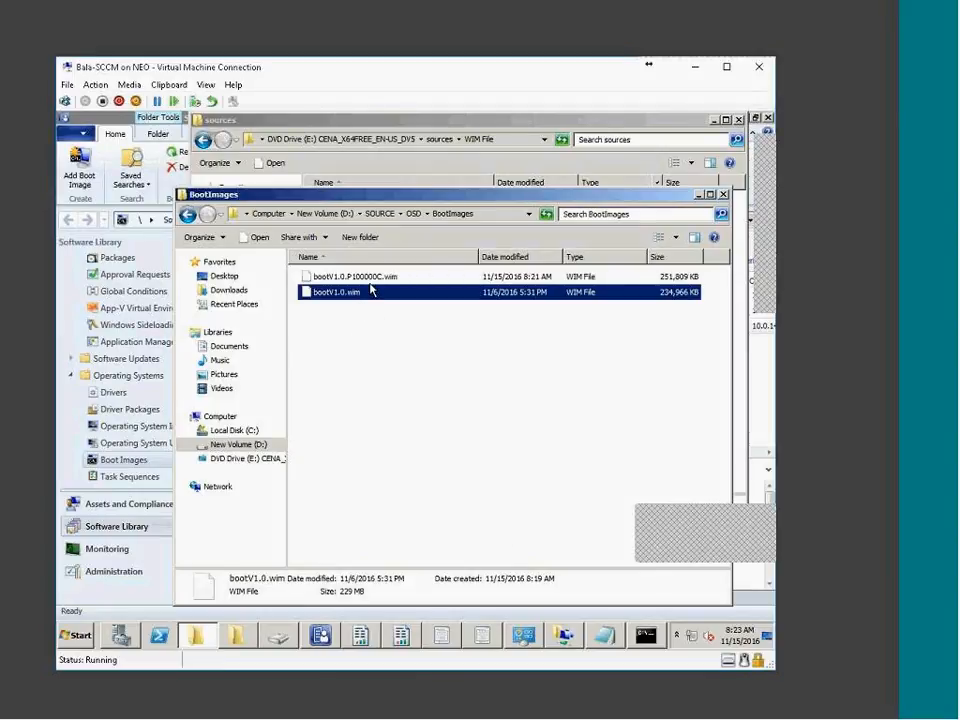
pyautogui.press('Up')
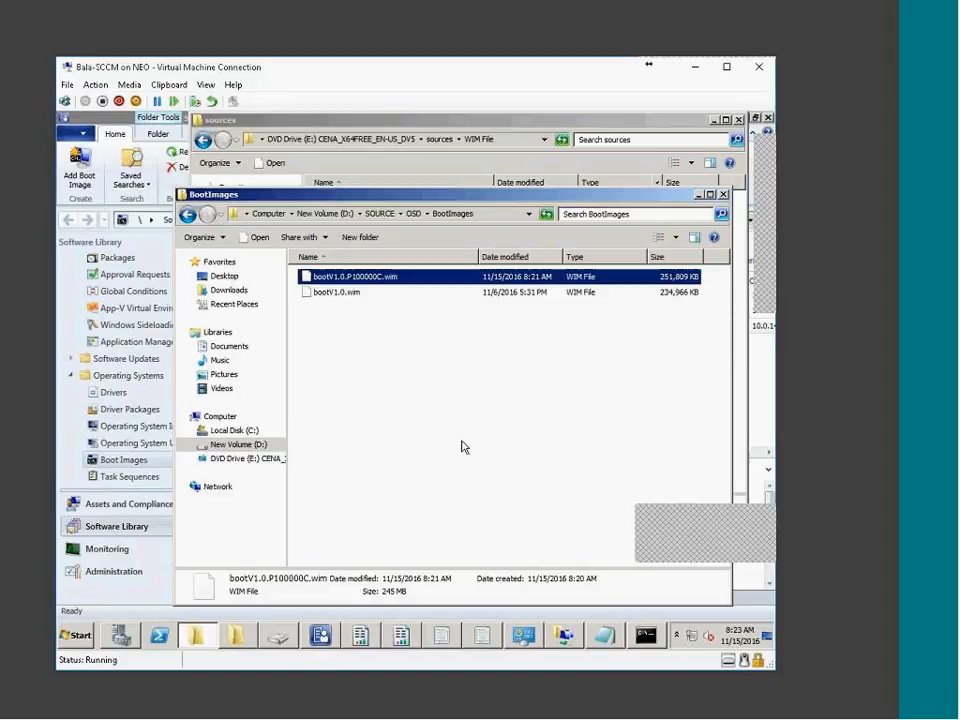
pyautogui.click(493, 646)
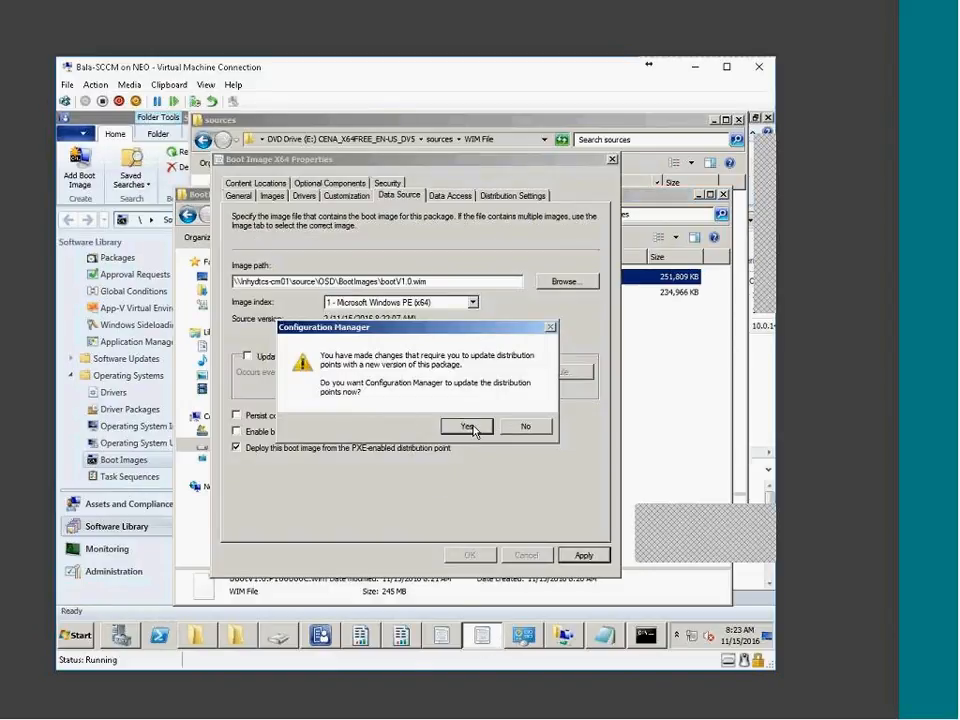
# Accept the distribution-point update for Boot Image X64, review its summary, and run it
pyautogui.click(470, 427)
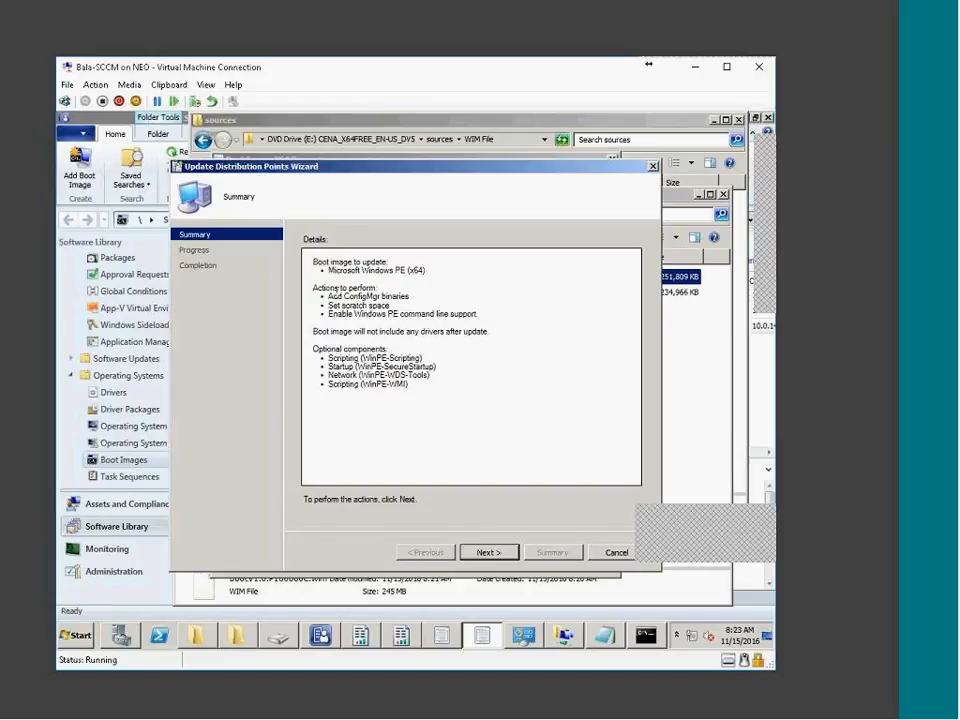
pyautogui.moveTo(336, 287); pyautogui.dragTo(471, 432)
pyautogui.click(390, 394)
pyautogui.moveTo(313, 260); pyautogui.dragTo(307, 213)
pyautogui.click(499, 423)
pyautogui.click(483, 399)
pyautogui.moveTo(483, 399); pyautogui.dragTo(290, 245)
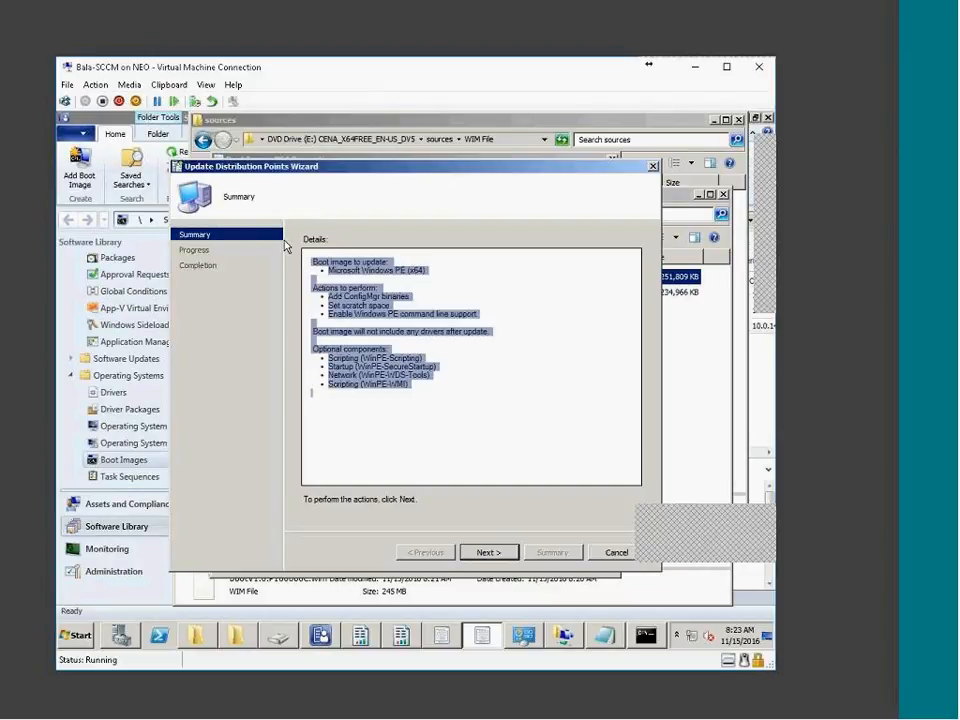
pyautogui.click(460, 470)
pyautogui.click(489, 552)
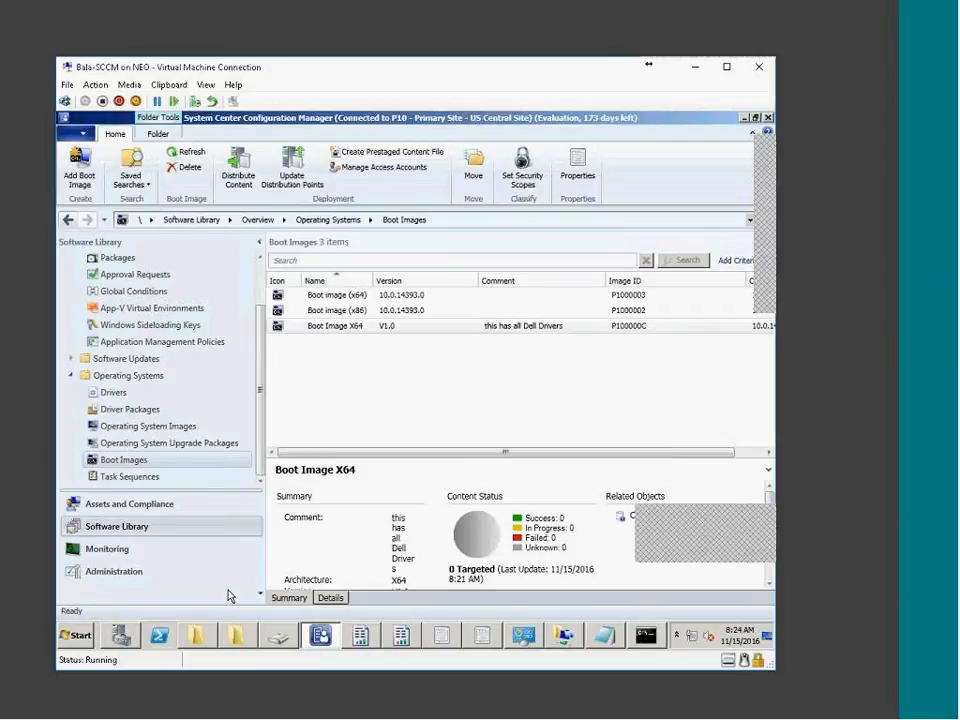
# Launch a new console and open Software Library > Operating Systems > Boot Images, selecting Boot image (x86)
pyautogui.rightClick(319, 637)
pyautogui.click(310, 582)
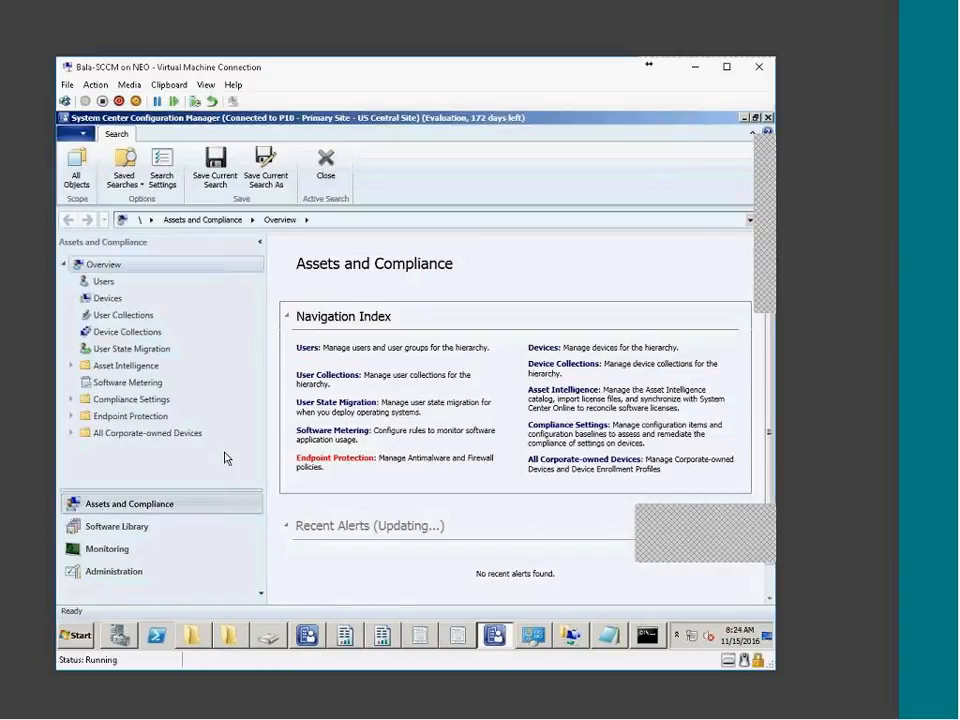
pyautogui.click(122, 527)
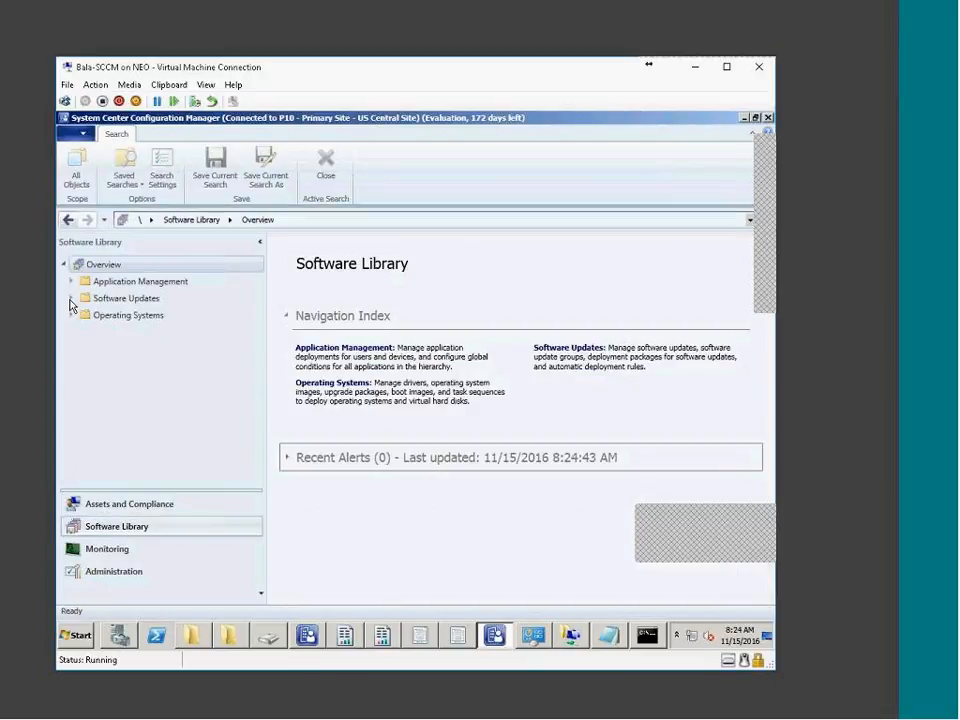
pyautogui.click(71, 299)
pyautogui.click(71, 298)
pyautogui.click(71, 315)
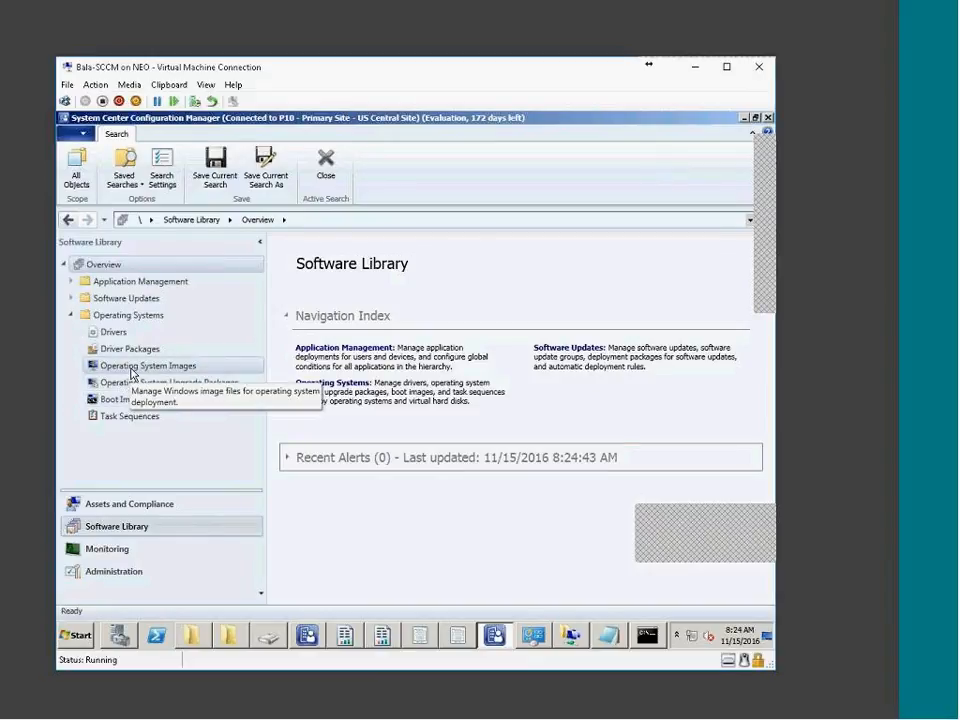
pyautogui.click(117, 400)
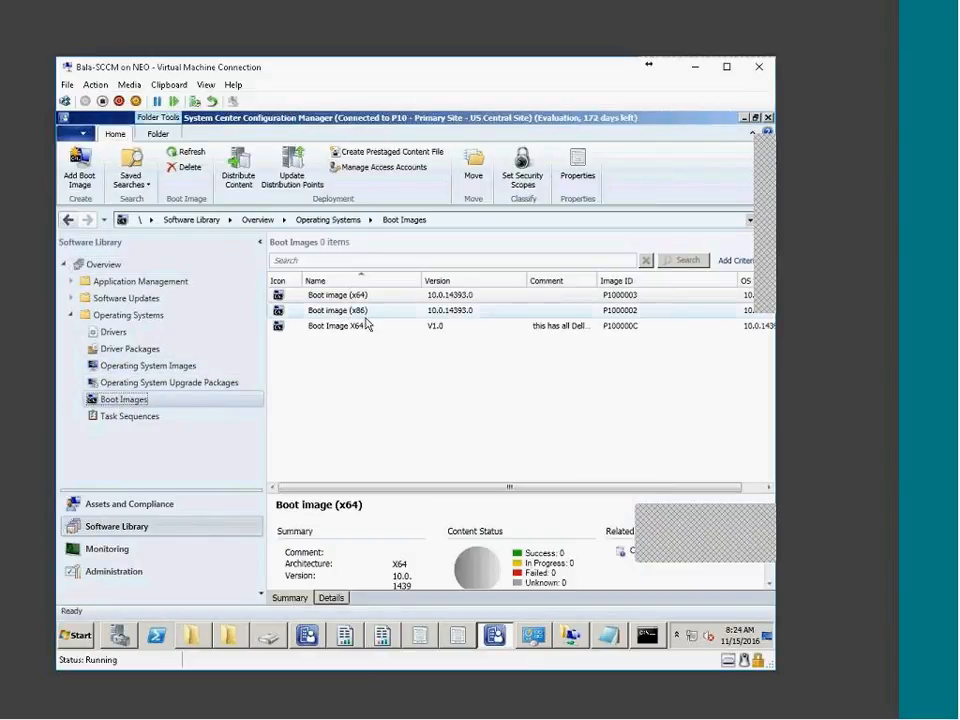
pyautogui.click(355, 312)
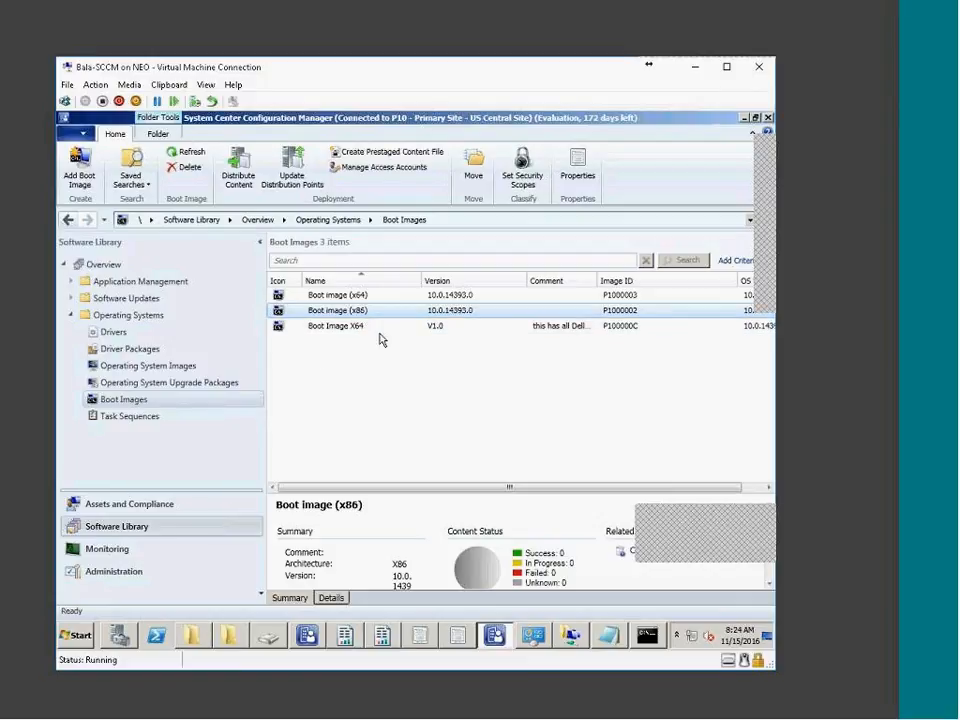
pyautogui.rightClick(369, 317)
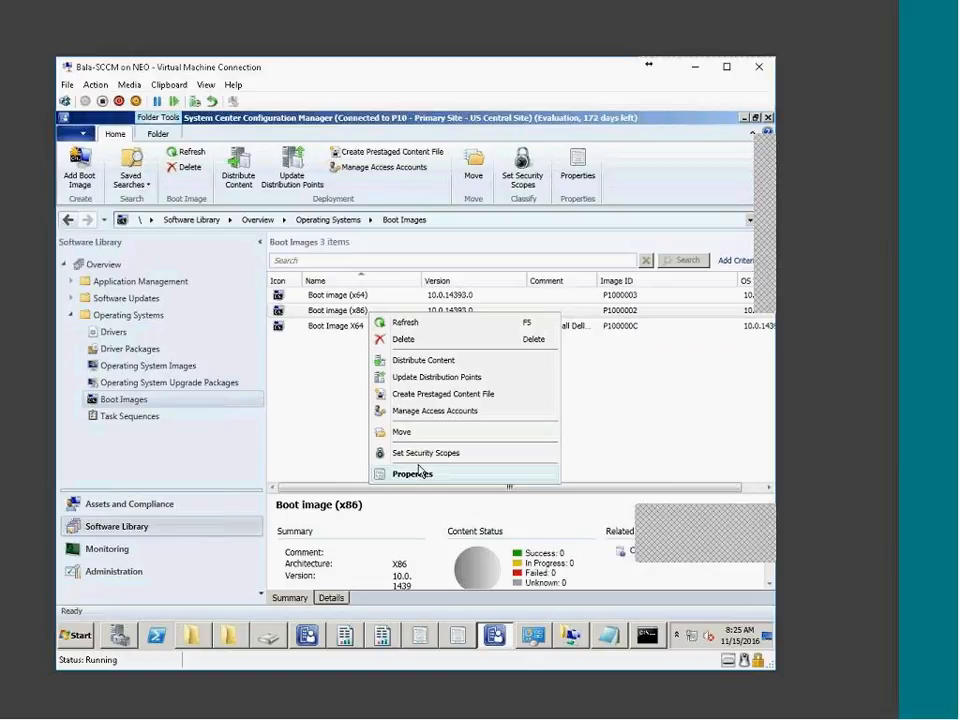
pyautogui.click(430, 360)
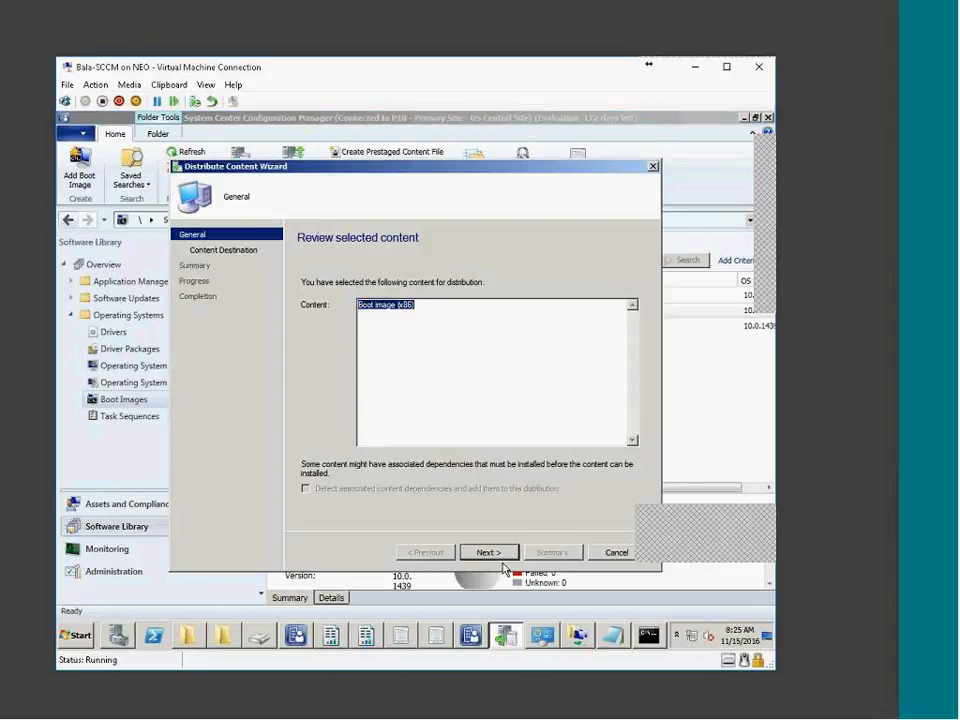
pyautogui.click(497, 554)
pyautogui.click(615, 552)
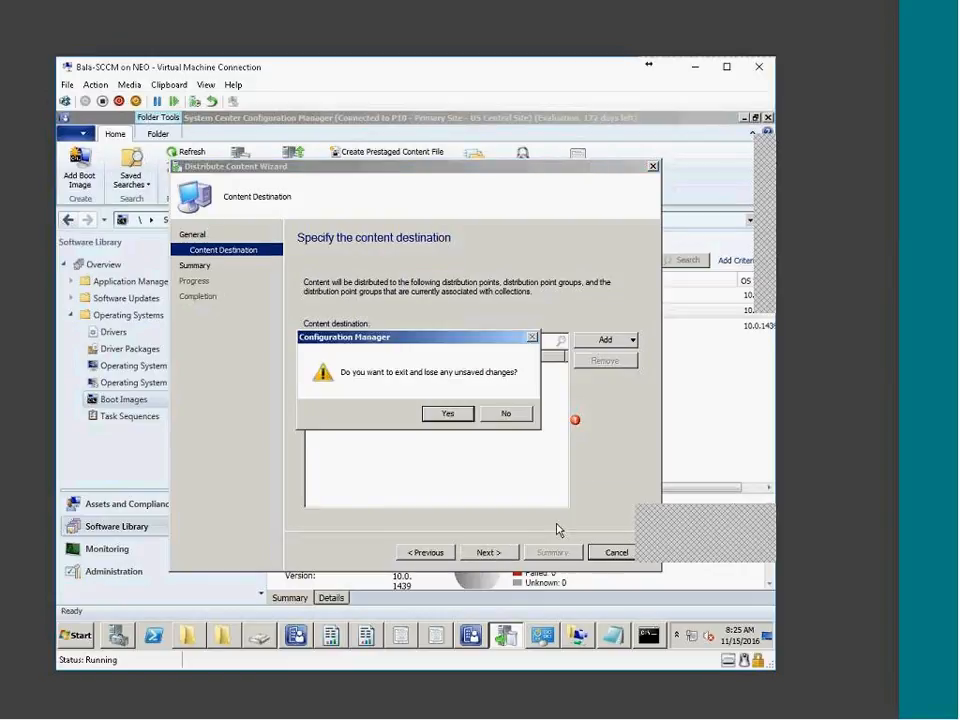
pyautogui.click(446, 413)
pyautogui.rightClick(377, 324)
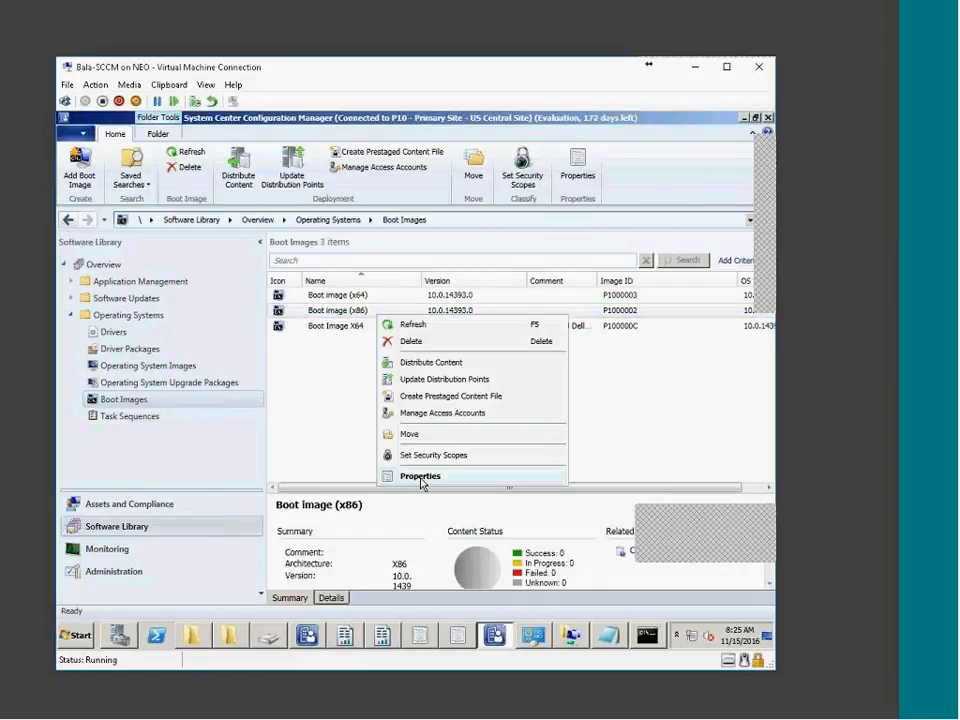
pyautogui.click(420, 476)
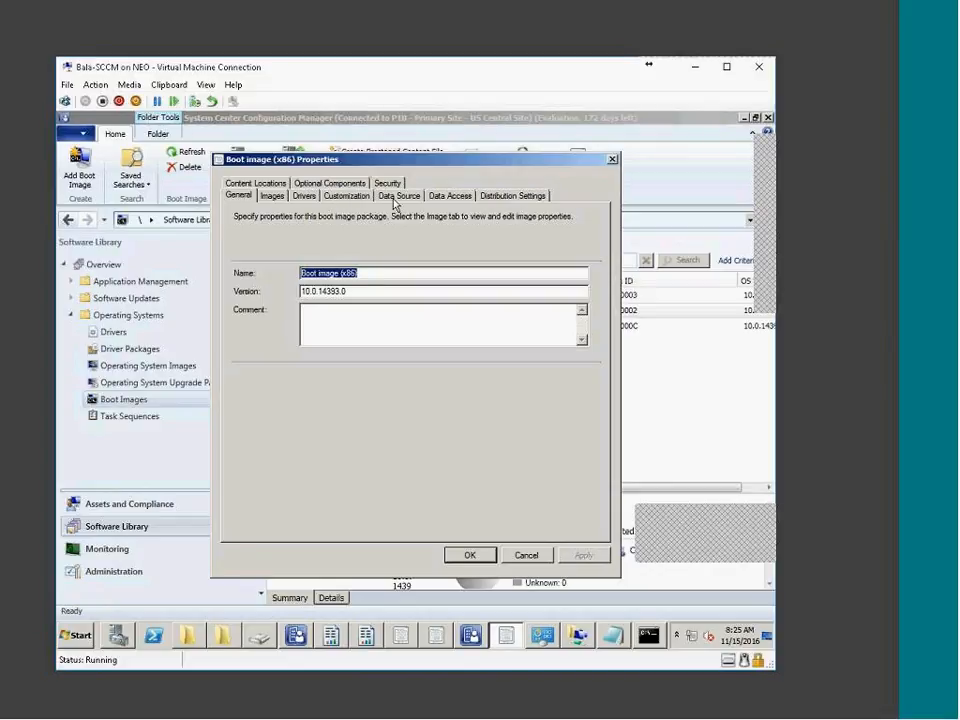
pyautogui.click(266, 184)
pyautogui.click(321, 194)
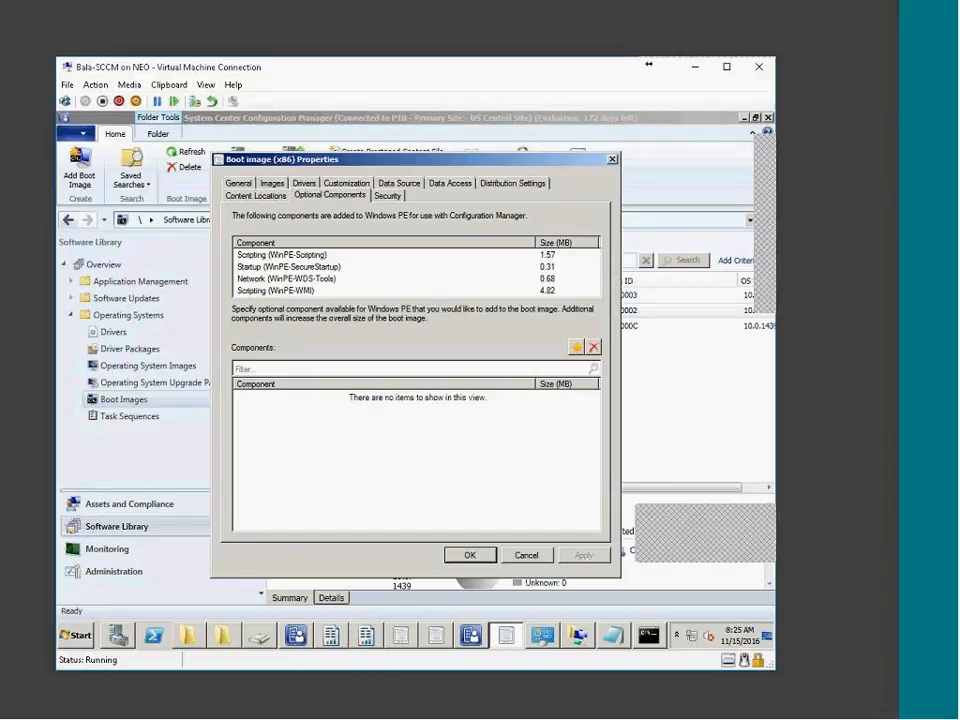
pyautogui.click(253, 195)
pyautogui.click(240, 183)
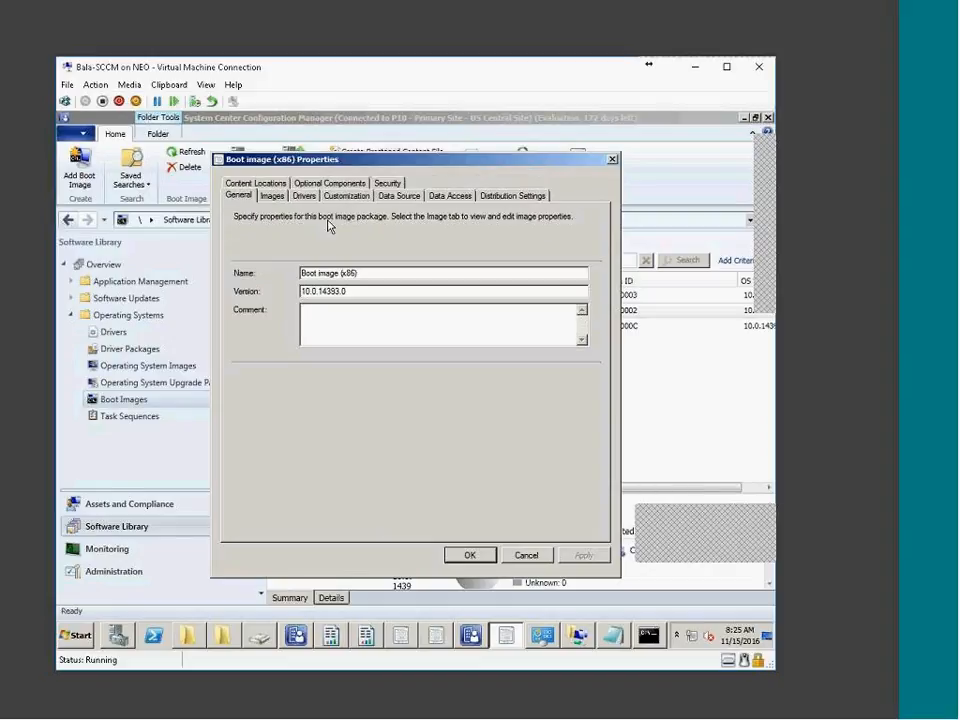
pyautogui.click(273, 196)
pyautogui.click(304, 196)
pyautogui.click(346, 196)
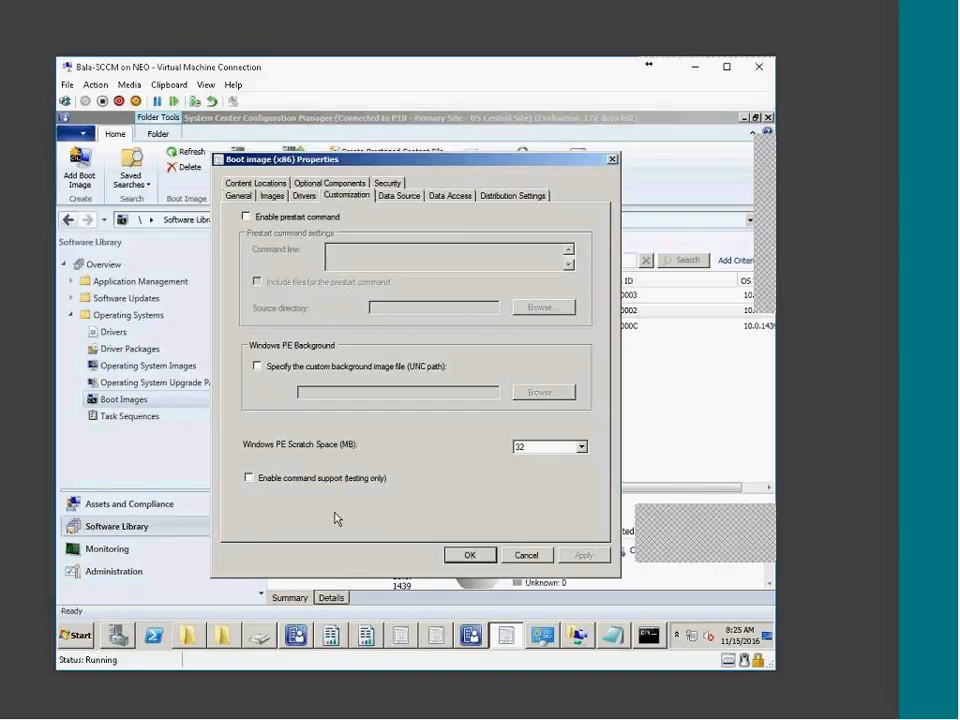
pyautogui.click(331, 479)
pyautogui.click(268, 197)
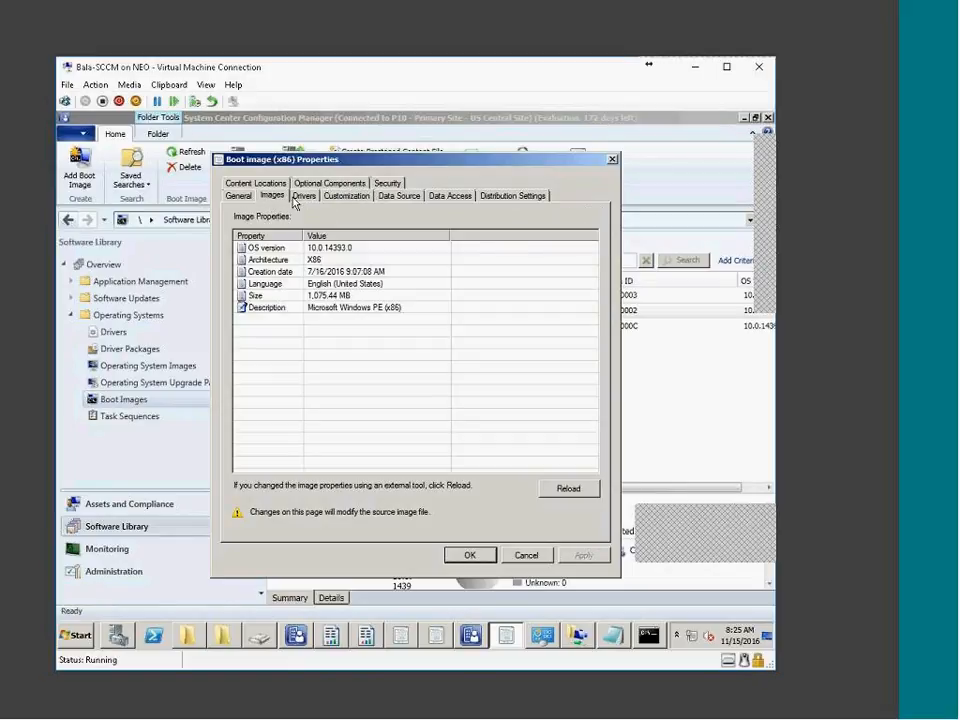
pyautogui.click(299, 197)
pyautogui.click(346, 197)
pyautogui.click(414, 197)
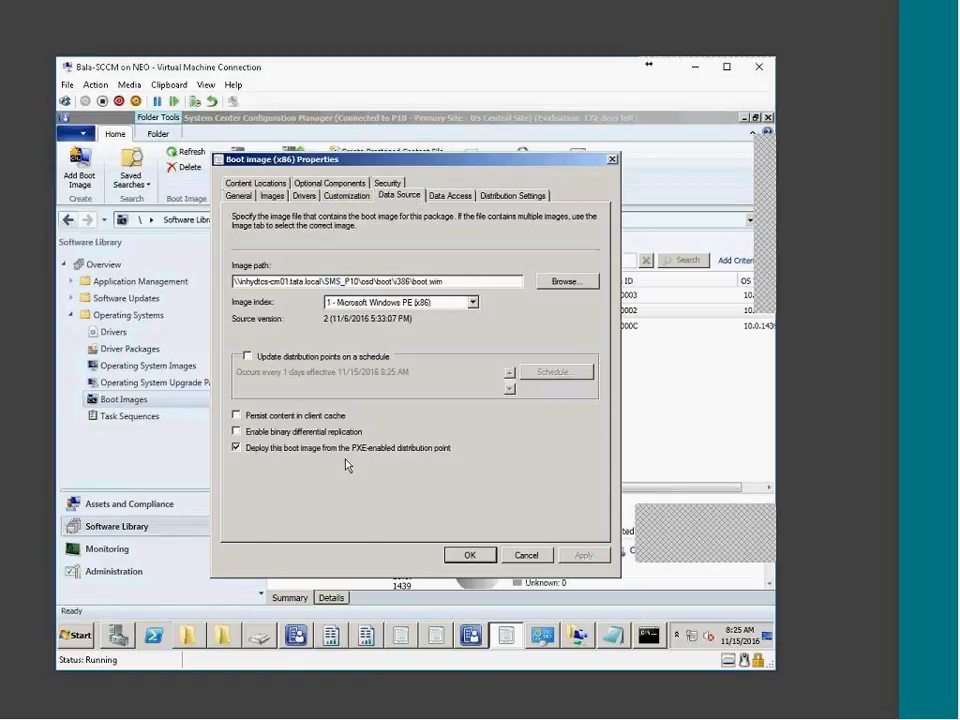
# Distribute Boot image (x86) content to the INHYDTCS-CM01.TATA.LOCAL distribution point
pyautogui.click(526, 555)
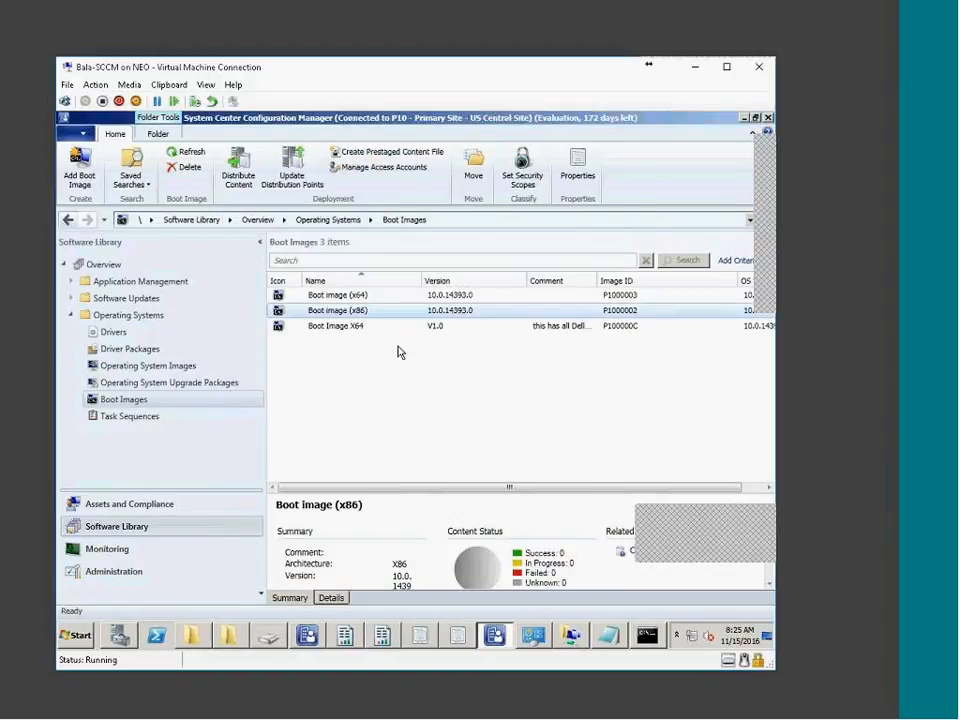
pyautogui.rightClick(350, 317)
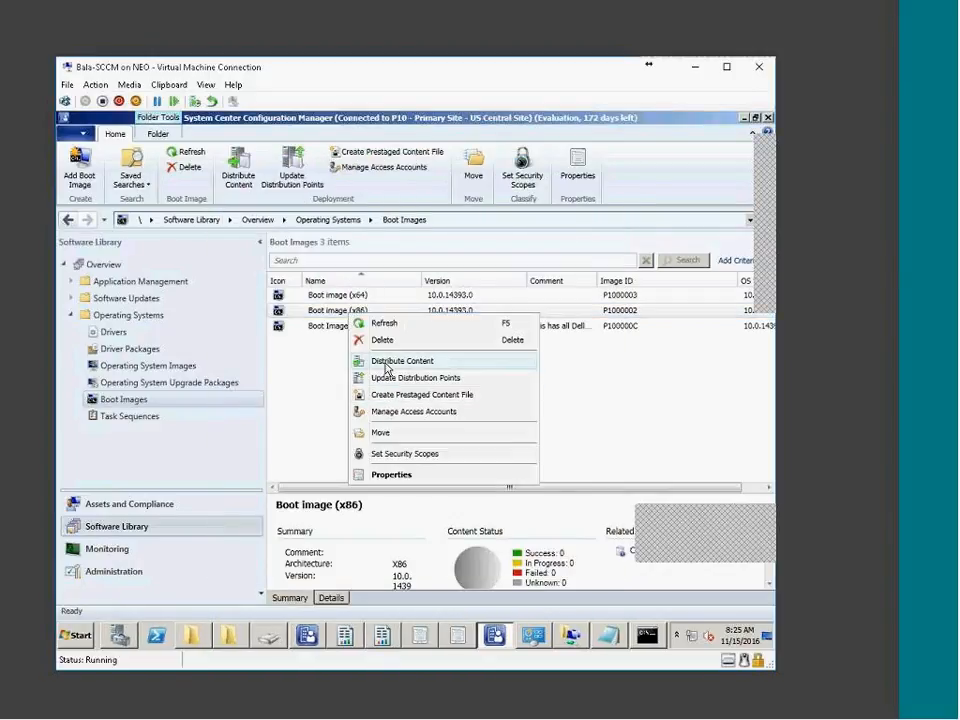
pyautogui.click(352, 360)
pyautogui.click(505, 555)
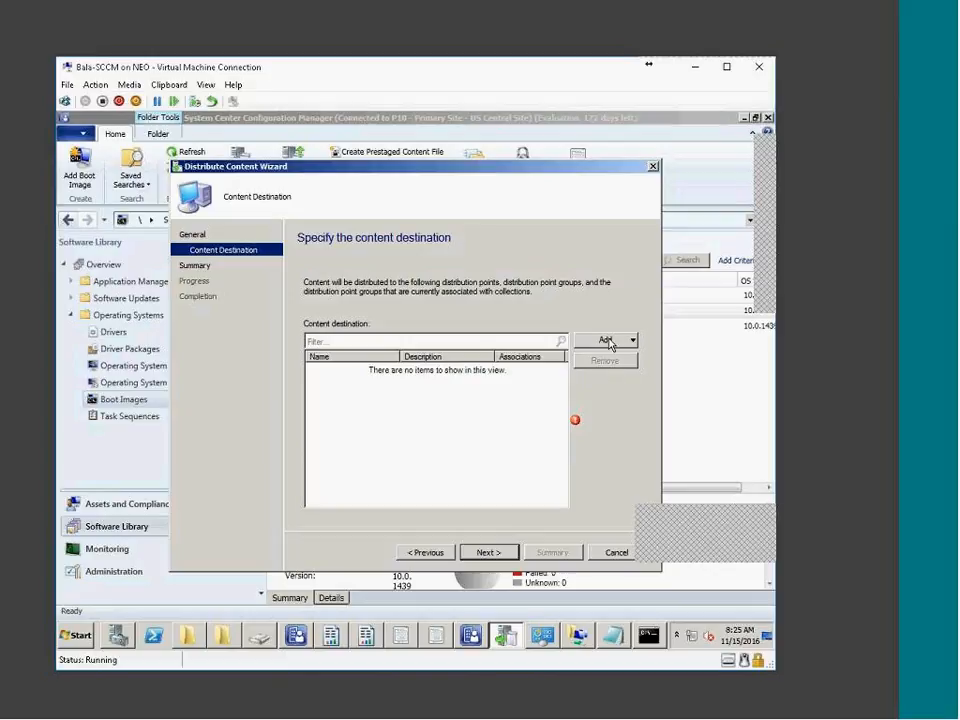
pyautogui.click(617, 342)
pyautogui.click(617, 378)
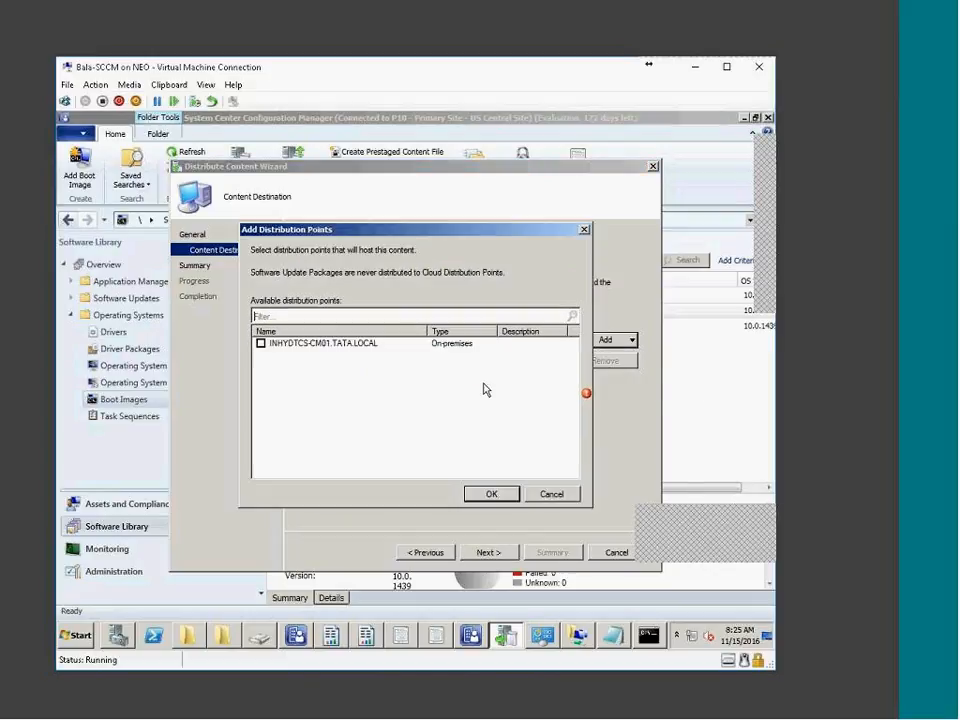
pyautogui.click(261, 343)
pyautogui.click(491, 494)
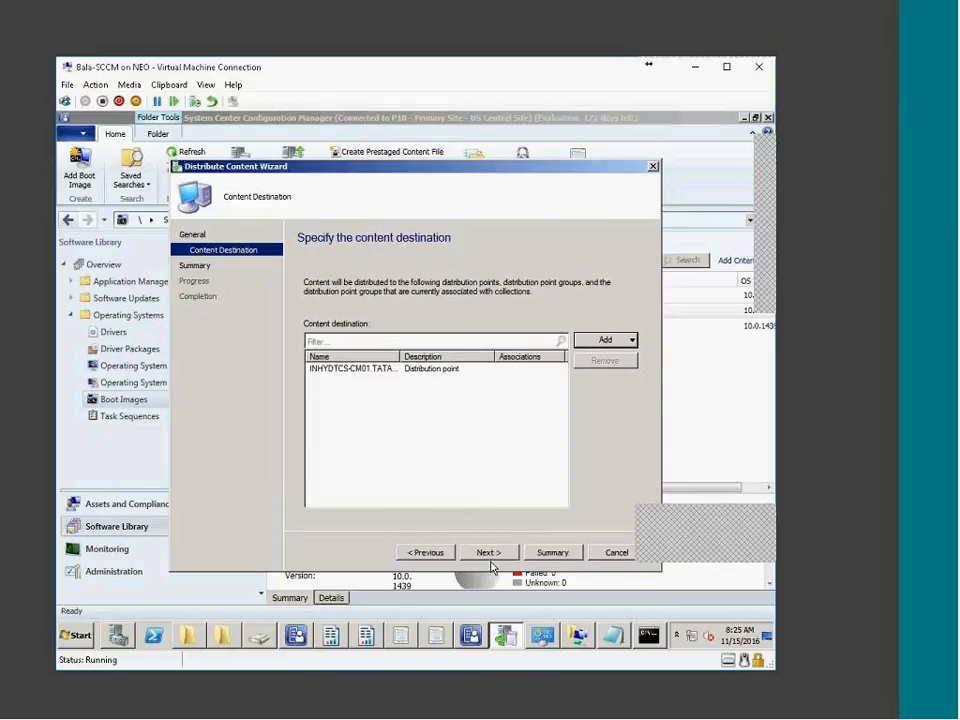
pyautogui.click(554, 555)
pyautogui.click(489, 552)
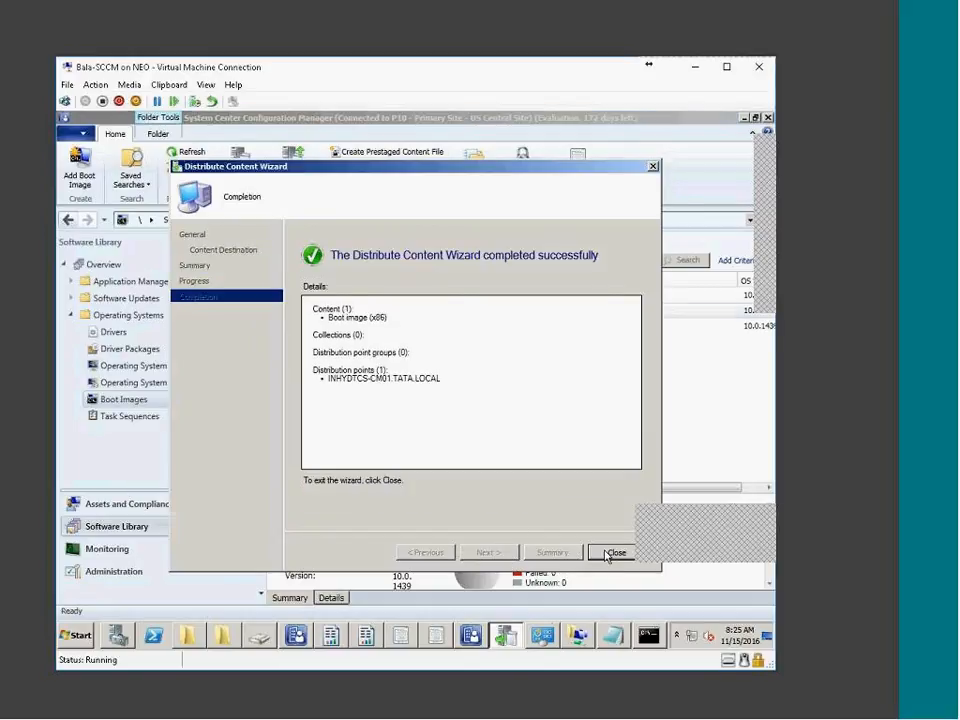
pyautogui.click(610, 553)
# Review and close the finished update wizard, then OK the Boot Image X64 properties
pyautogui.rightClick(347, 312)
pyautogui.click(568, 424)
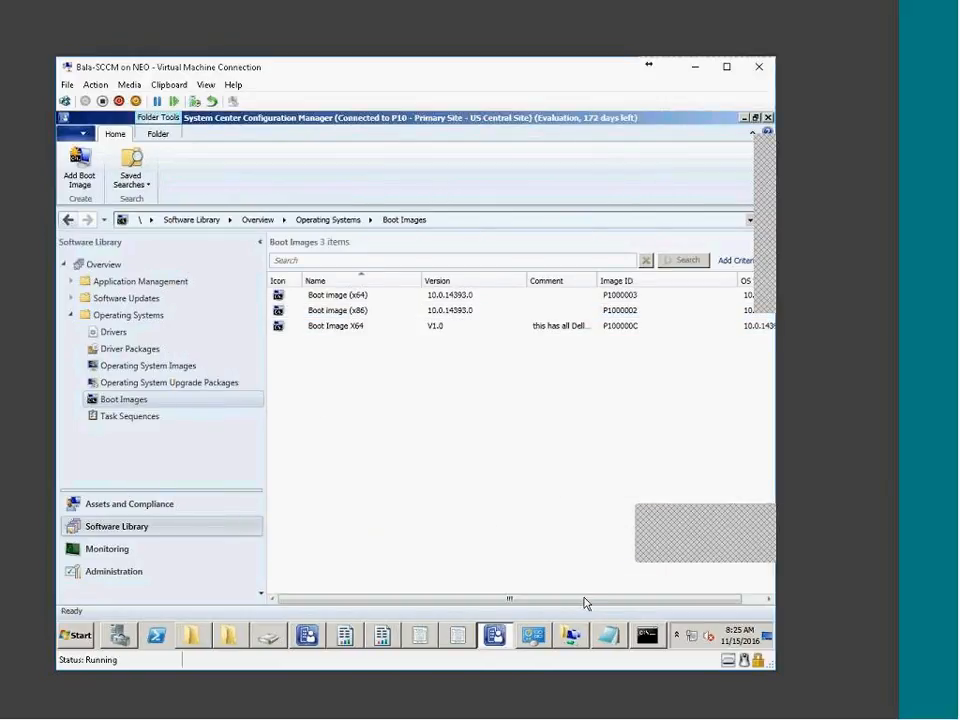
pyautogui.click(459, 632)
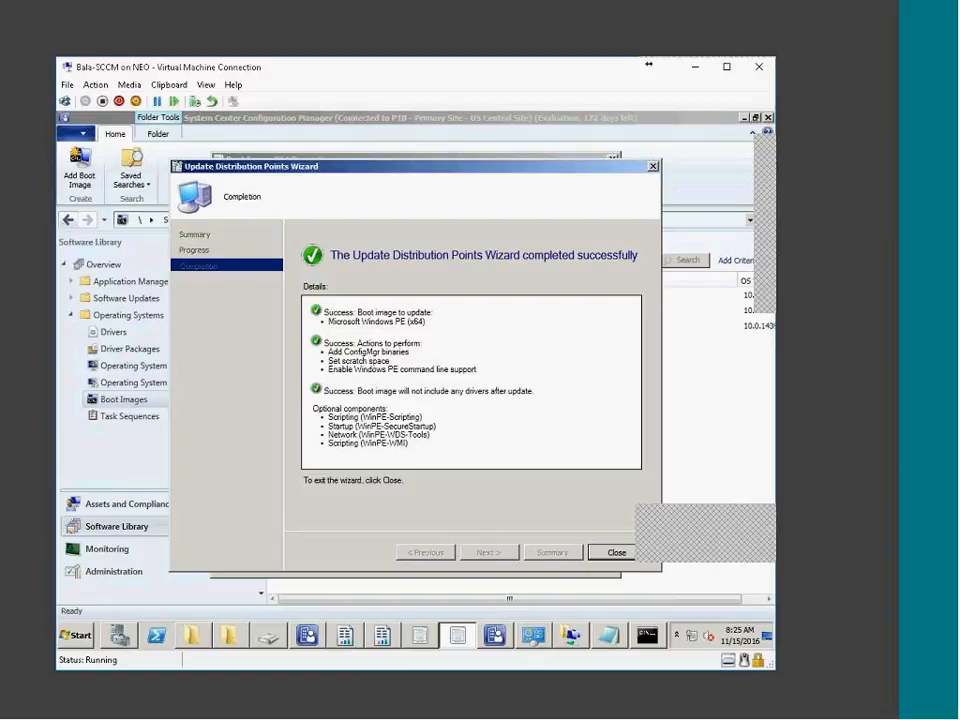
pyautogui.moveTo(440, 436); pyautogui.dragTo(300, 272)
pyautogui.moveTo(358, 323); pyautogui.dragTo(586, 548)
pyautogui.click(601, 554)
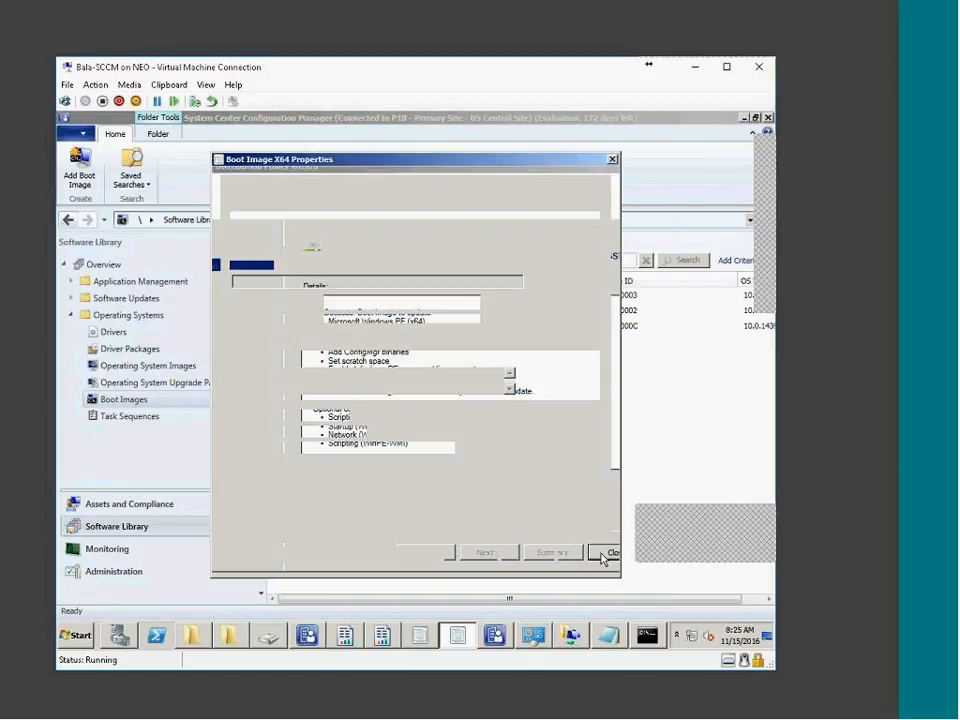
pyautogui.click(480, 556)
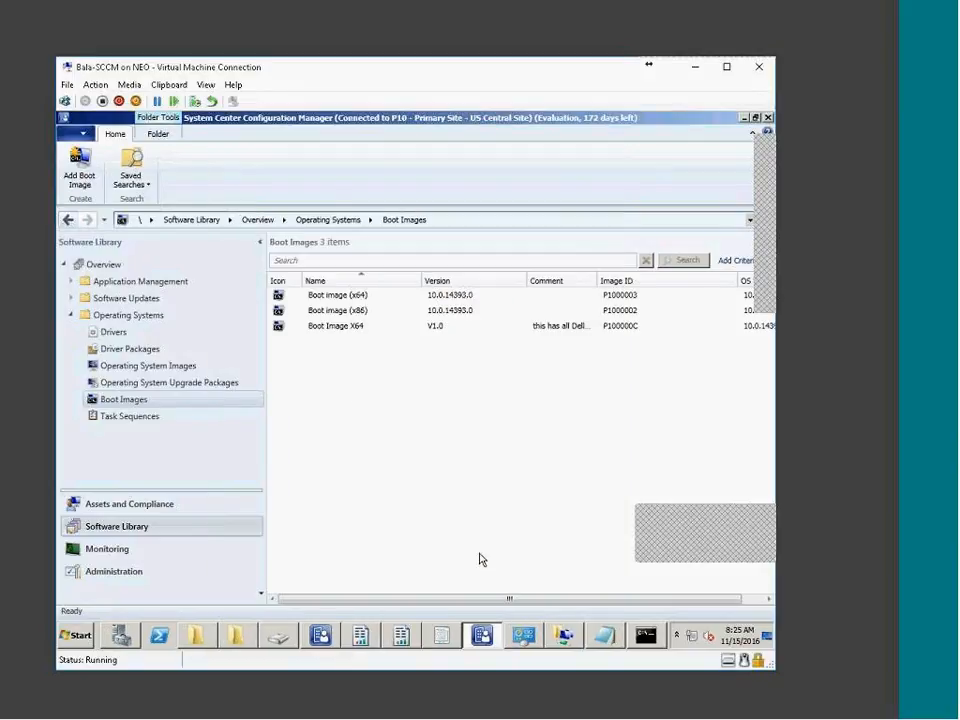
# Run Update Distribution Points for Boot image (x86), then select Boot Image X64
pyautogui.click(345, 313)
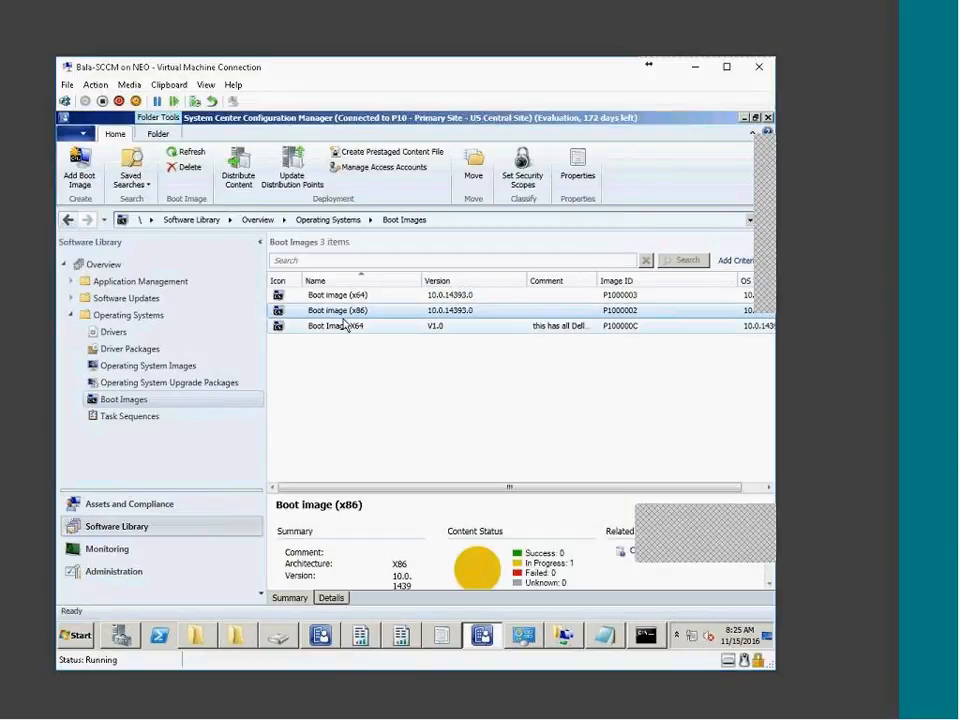
pyautogui.rightClick(346, 315)
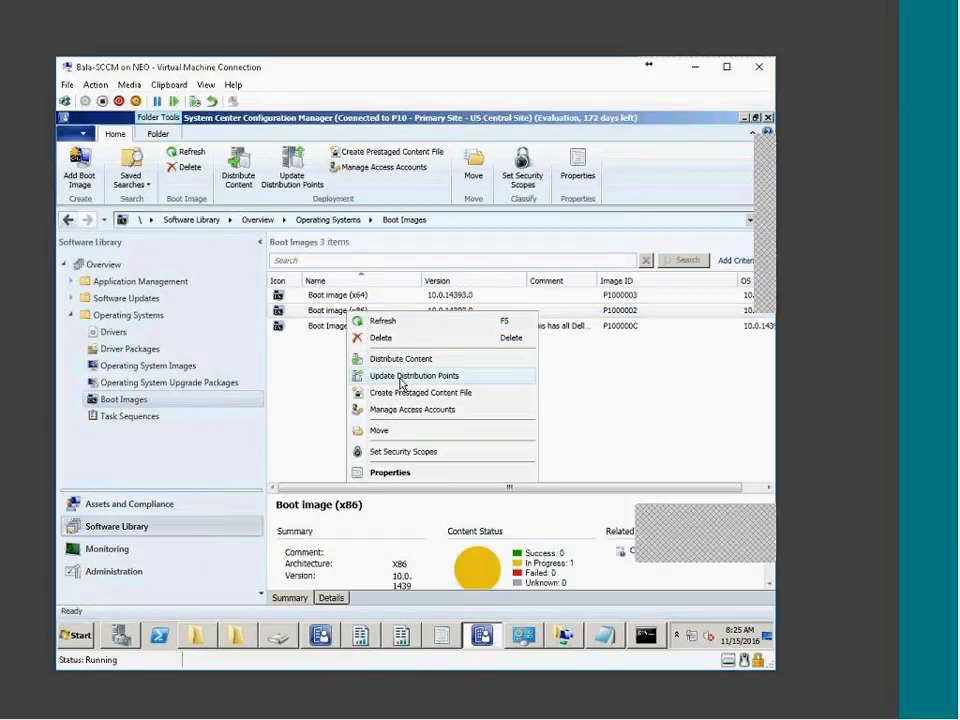
pyautogui.click(401, 377)
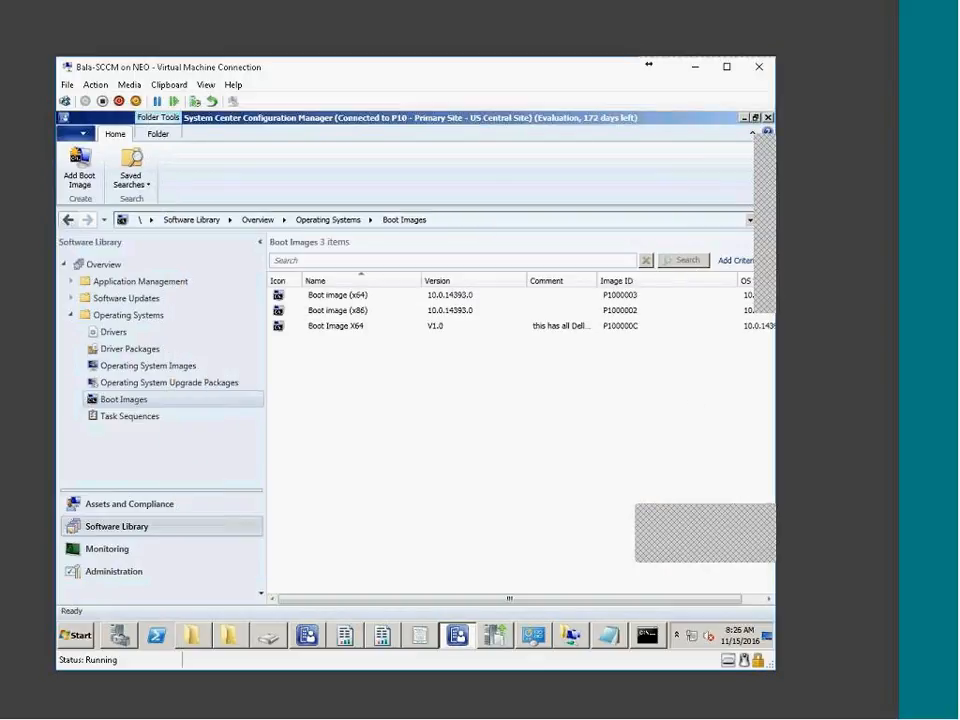
pyautogui.click(338, 326)
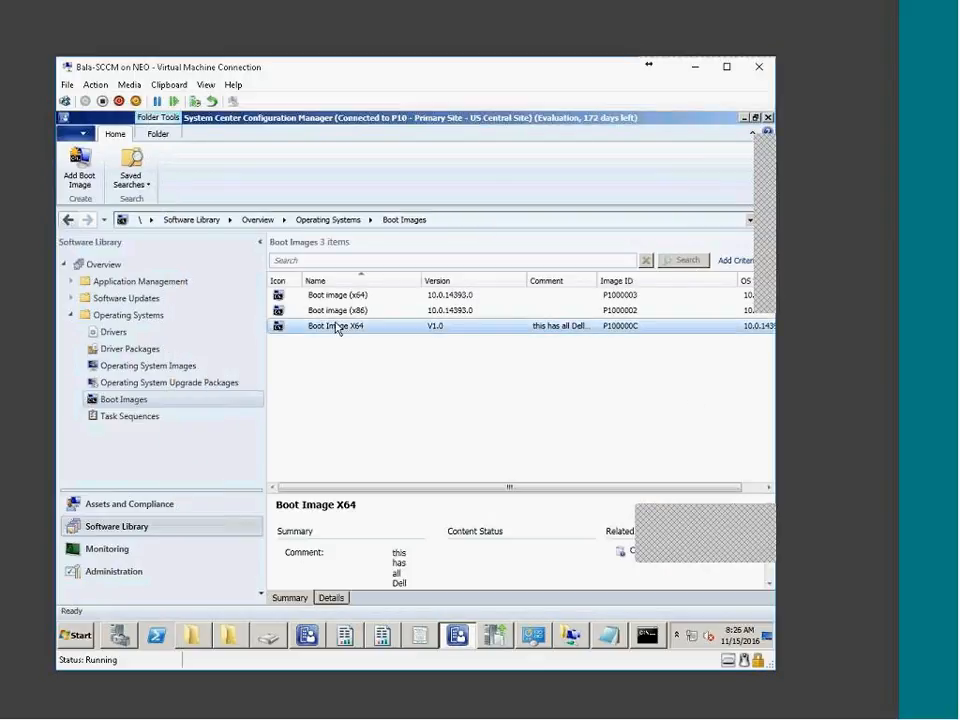
# Distribute Boot Image X64 content to the INHYDTCS-CM01.TATA.LOCAL distribution point
pyautogui.rightClick(358, 327)
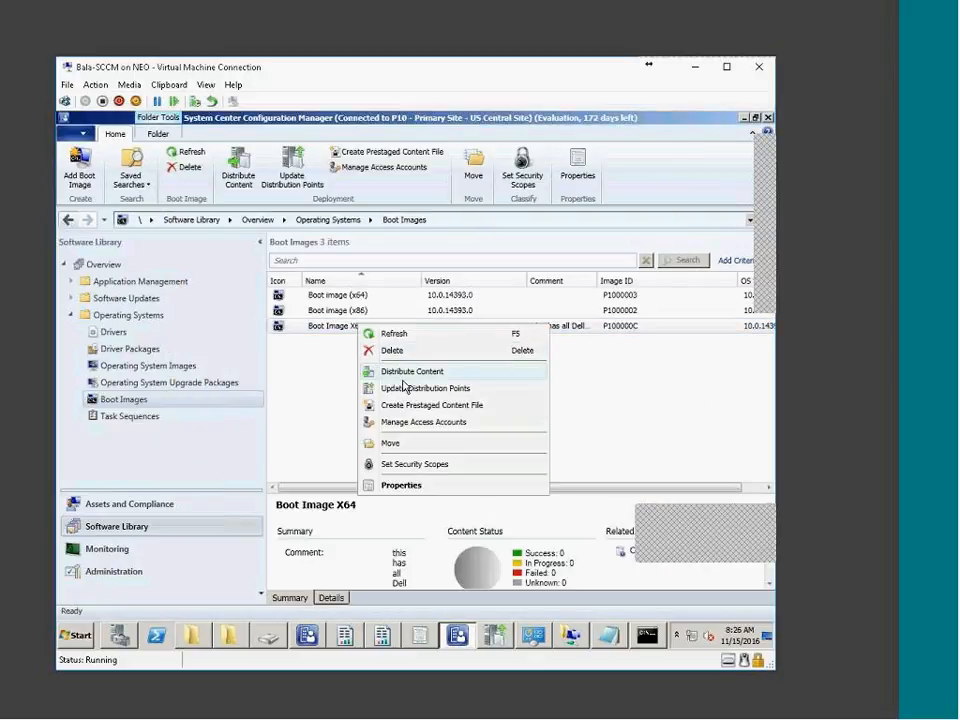
pyautogui.click(406, 373)
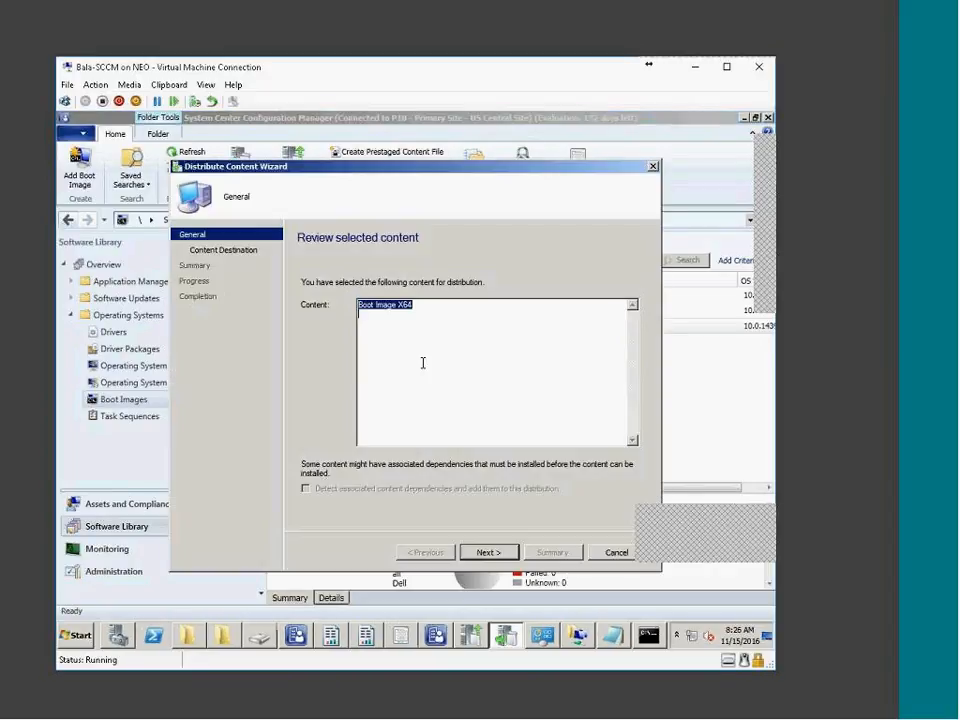
pyautogui.click(505, 551)
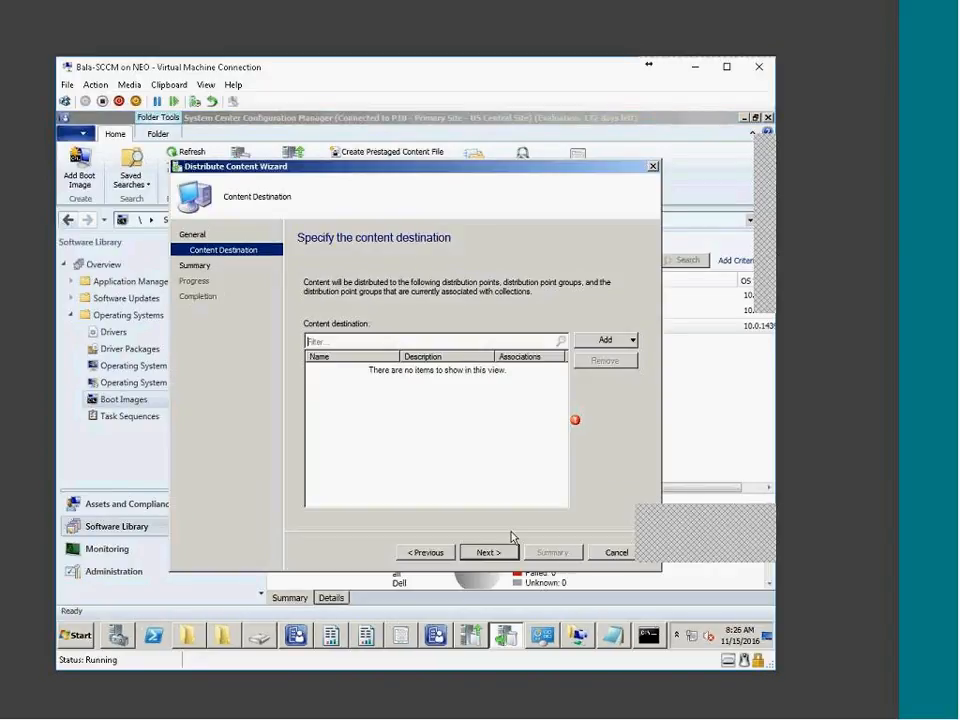
pyautogui.click(625, 342)
pyautogui.click(606, 373)
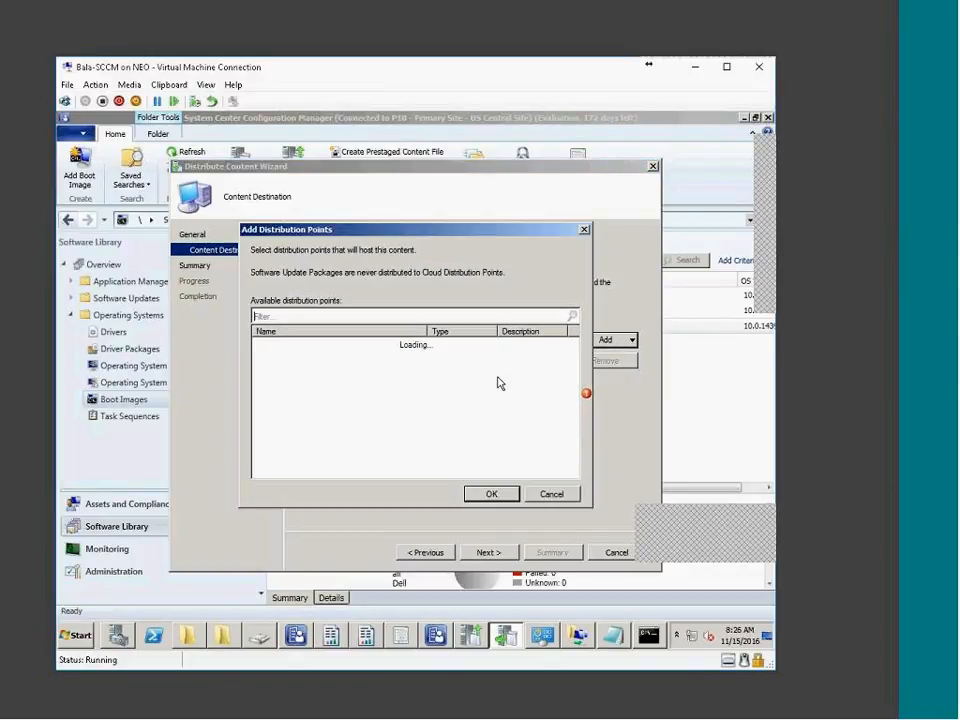
pyautogui.click(261, 343)
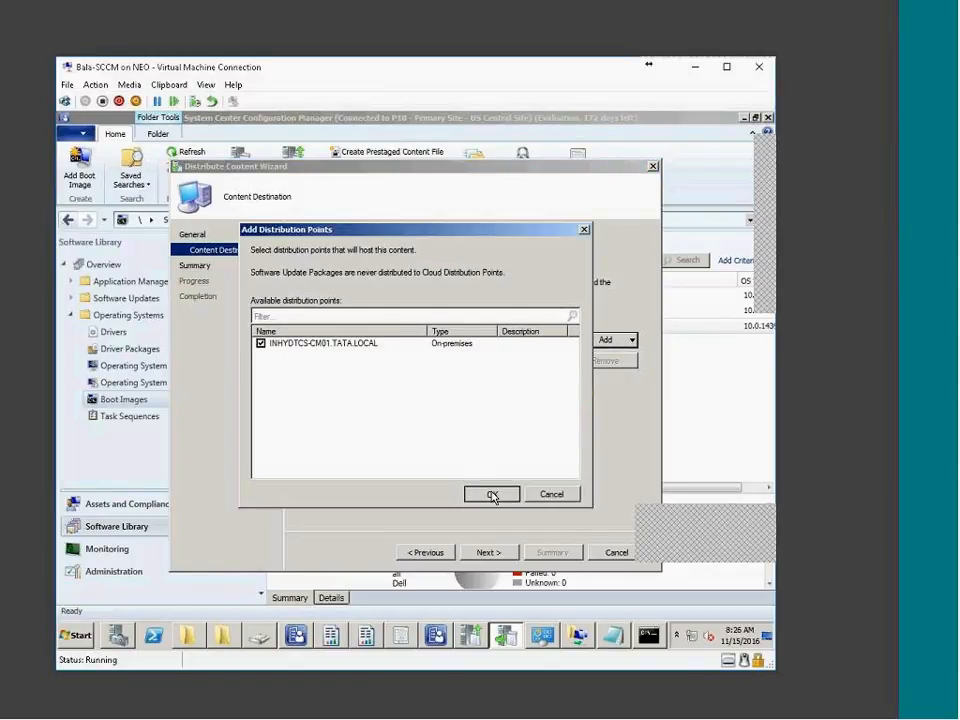
pyautogui.click(491, 494)
pyautogui.click(489, 552)
pyautogui.click(466, 556)
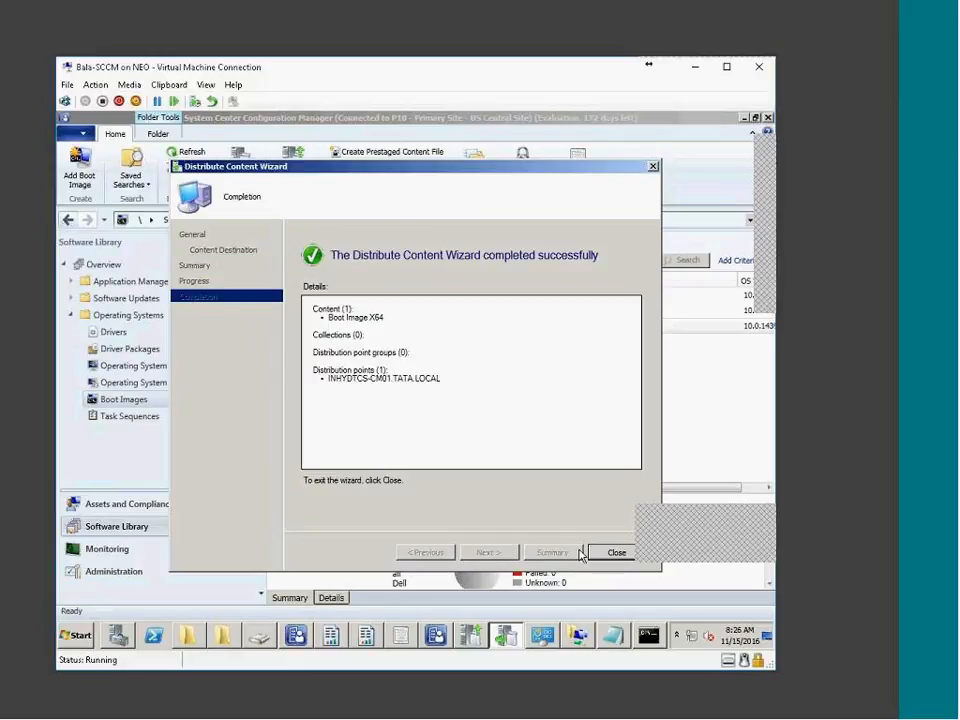
pyautogui.click(616, 553)
# OK the Boot image (x64) Properties and compare both boot images' content status
pyautogui.click(445, 640)
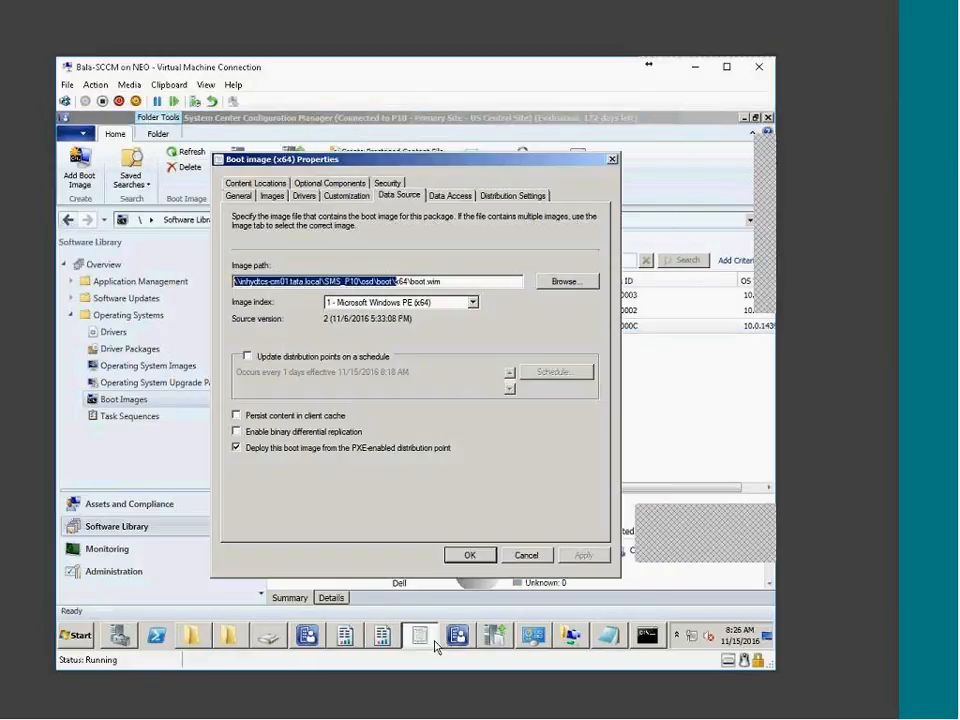
pyautogui.click(468, 555)
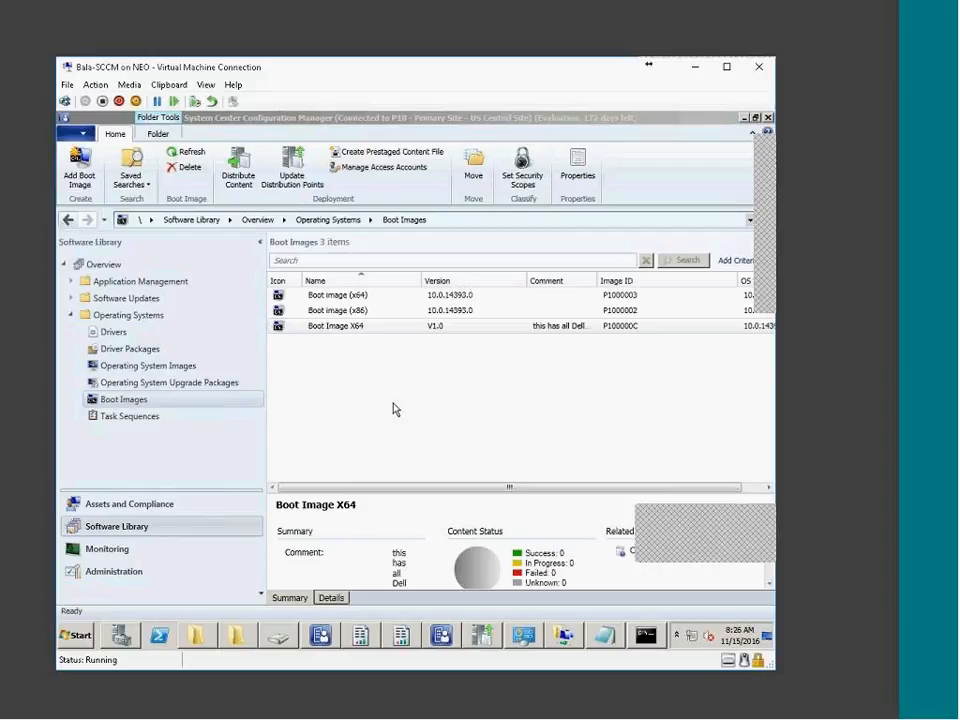
pyautogui.click(364, 339)
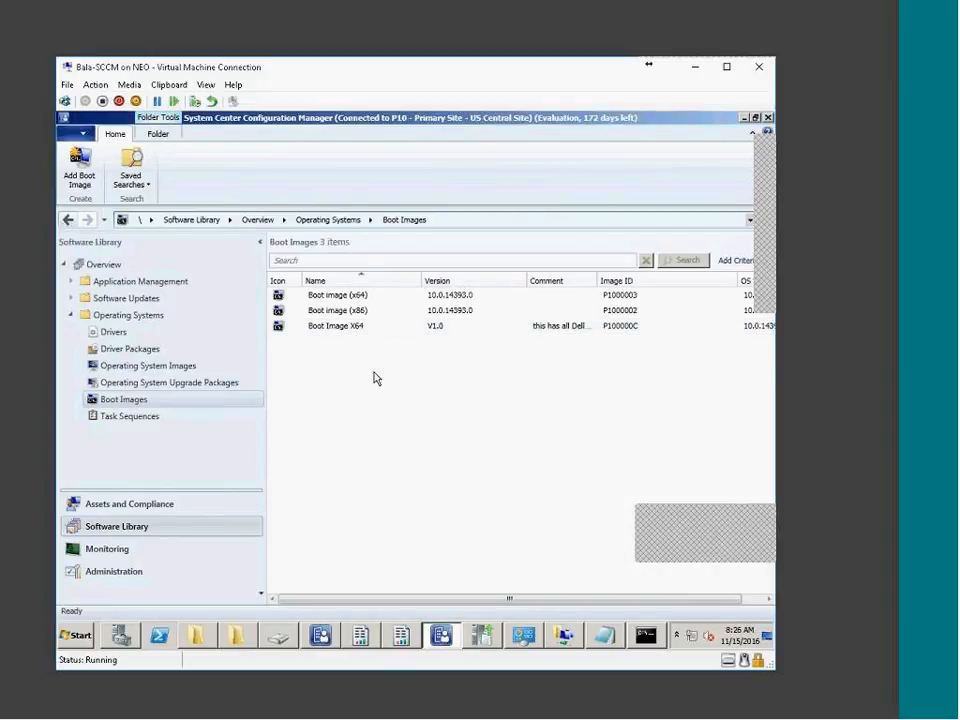
pyautogui.click(364, 314)
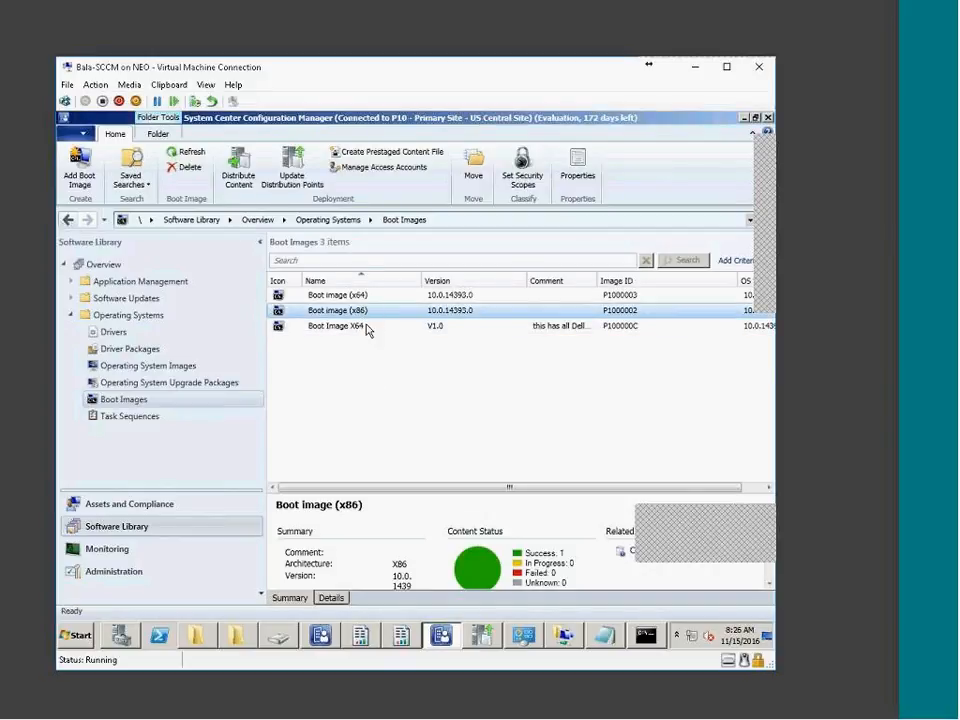
pyautogui.click(367, 328)
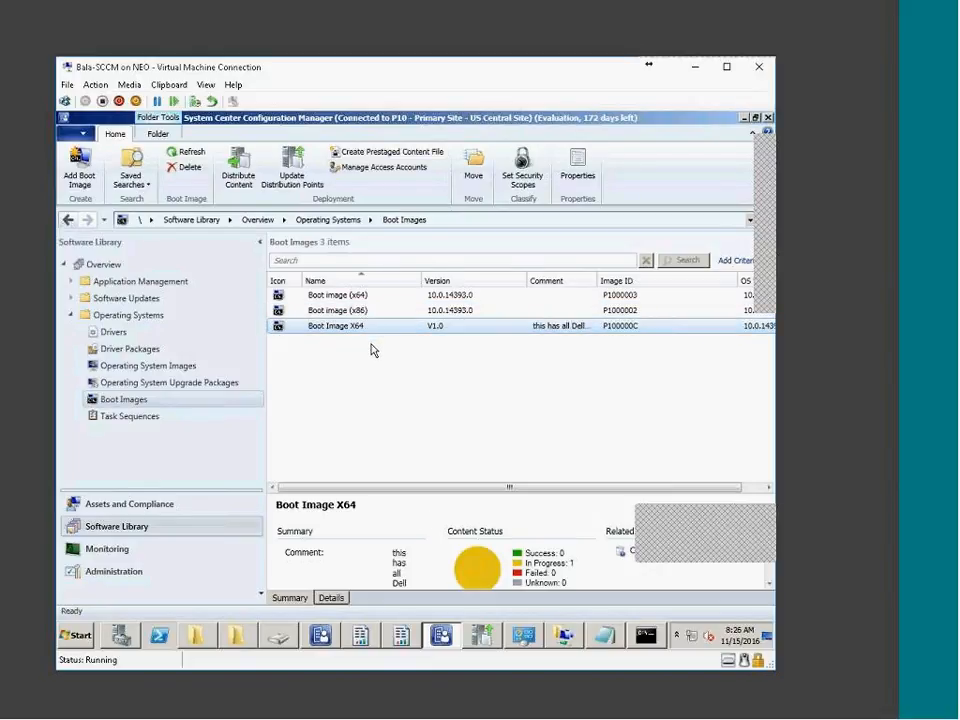
pyautogui.click(243, 632)
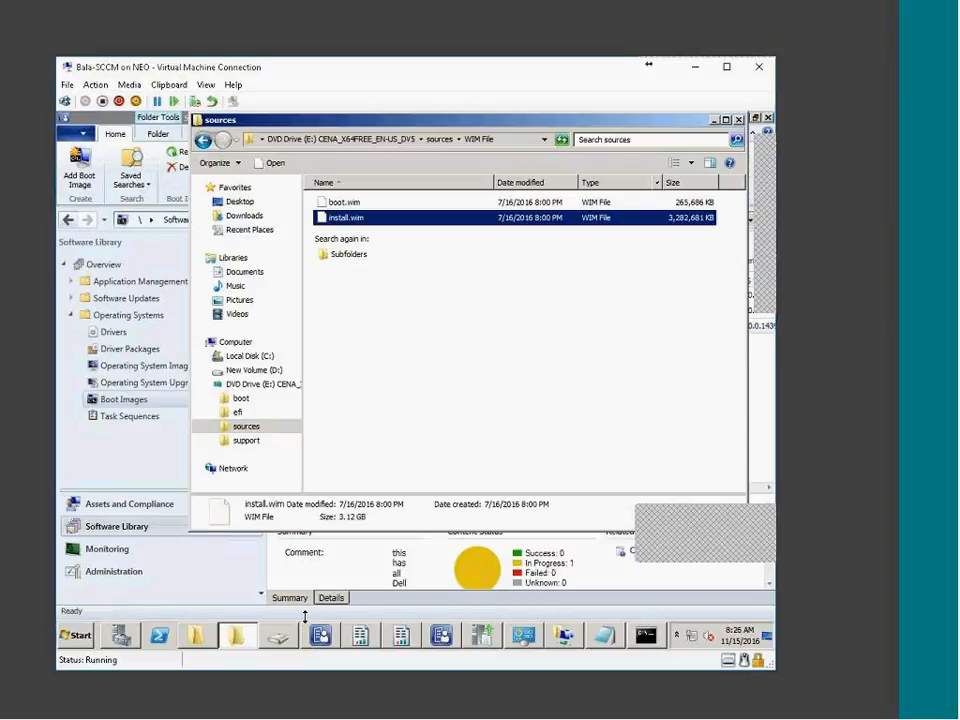
# Browse D:\RemoteInstall\Boot\x64 in Explorer to check its boot files
pyautogui.click(213, 634)
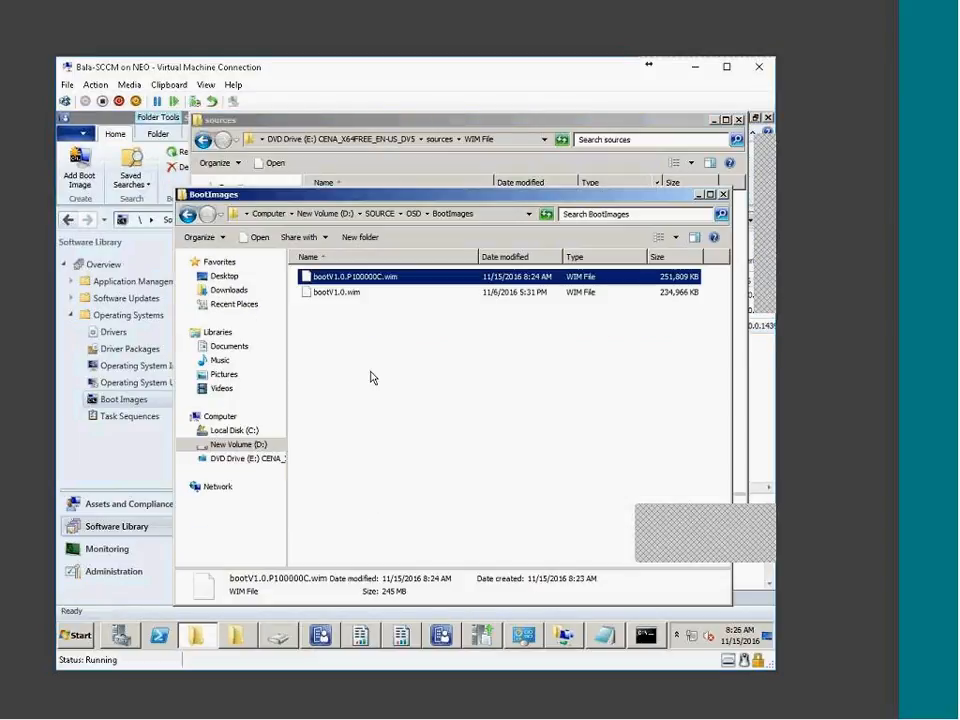
pyautogui.click(327, 213)
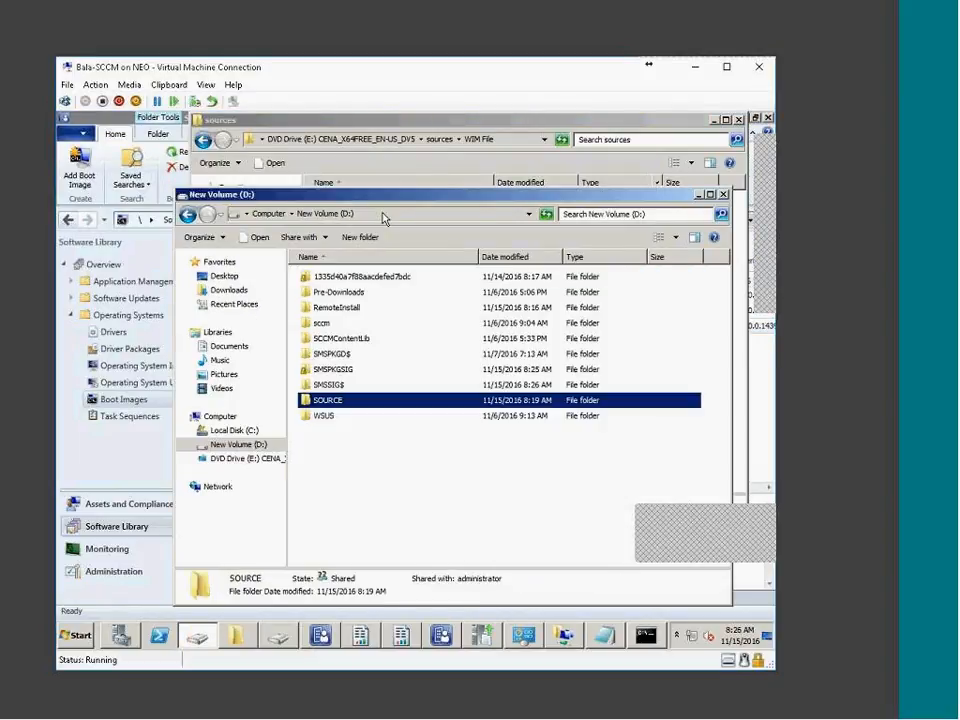
pyautogui.doubleClick(334, 308)
pyautogui.doubleClick(322, 277)
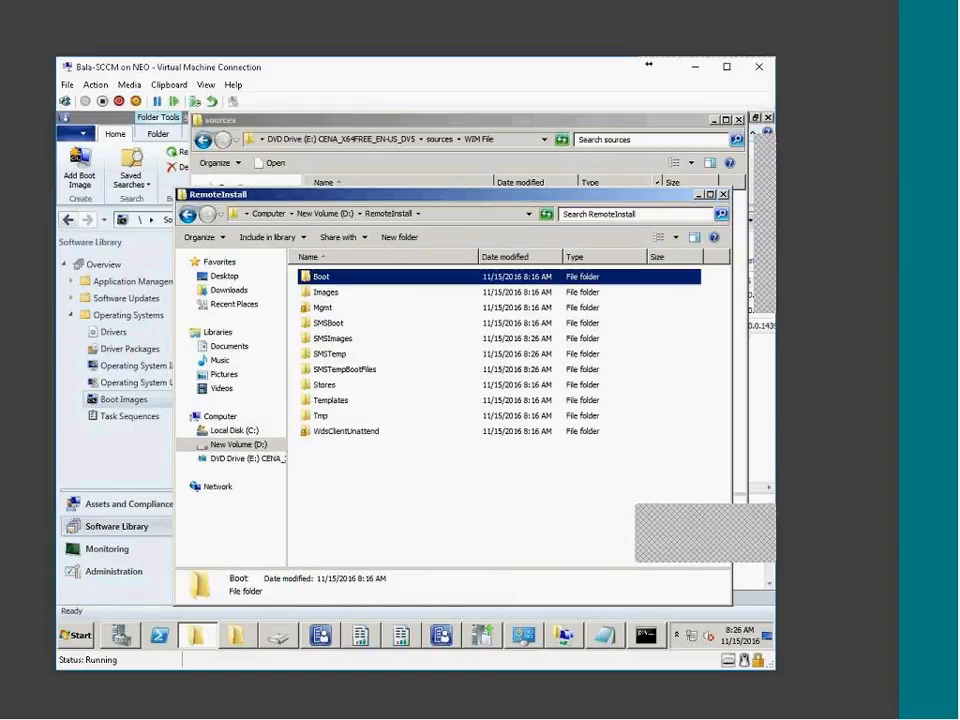
pyautogui.doubleClick(328, 313)
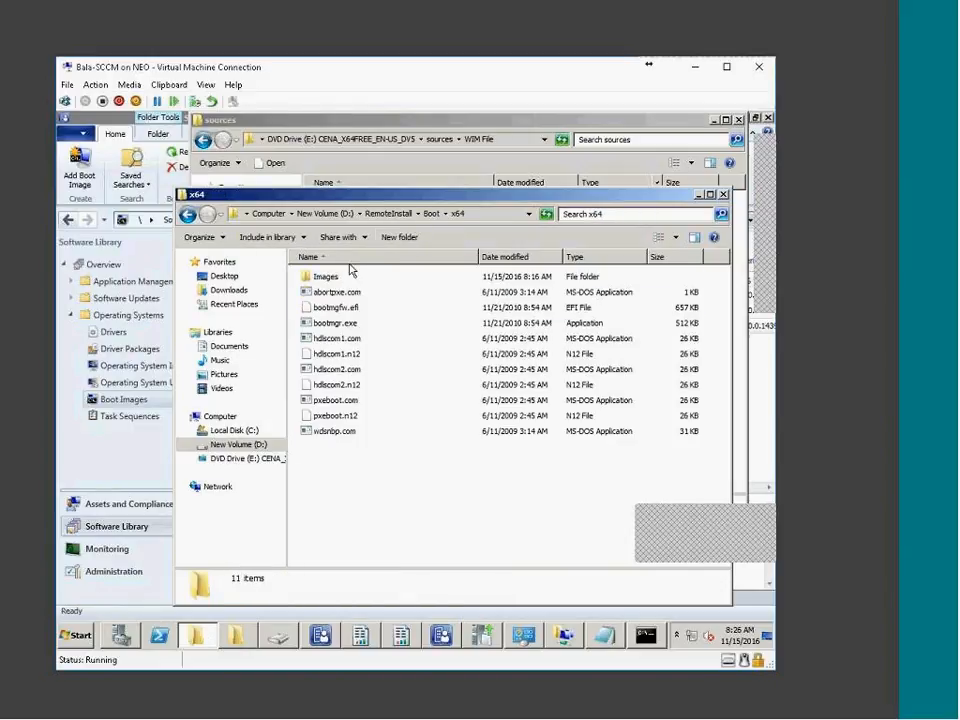
pyautogui.click(428, 212)
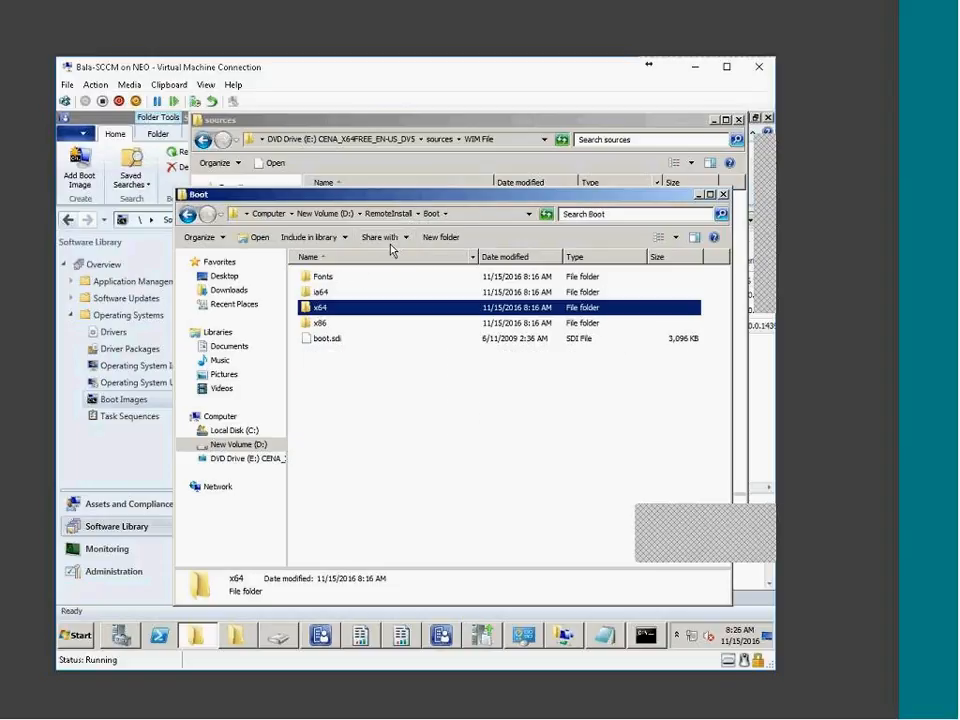
pyautogui.click(390, 213)
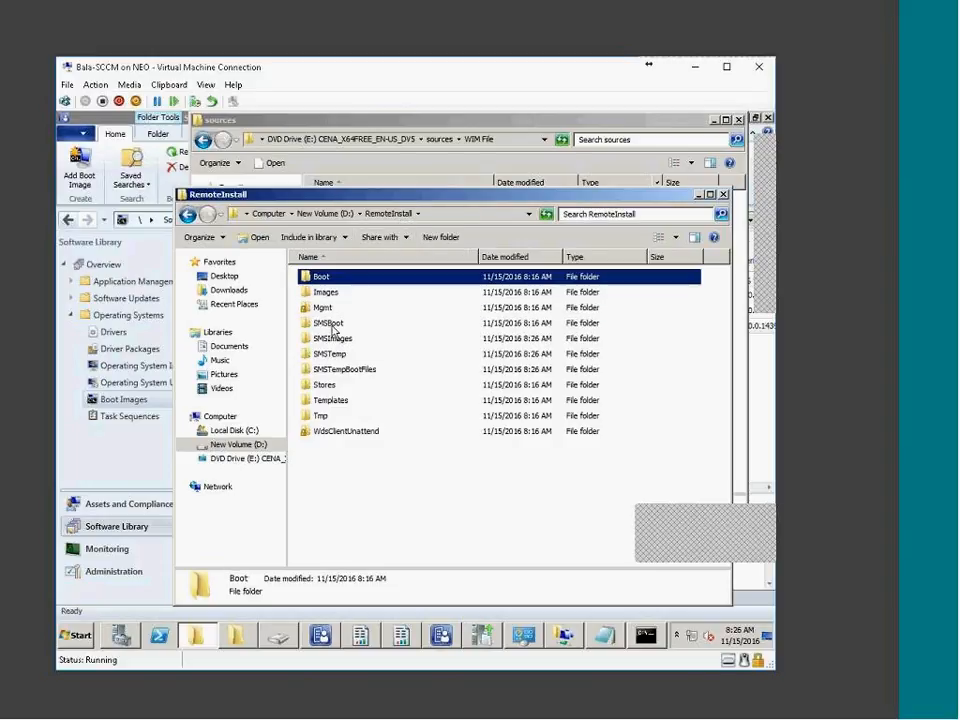
# Check the SMSBoot x64 and x86 folders, then minimize Explorer for the SCCM console
pyautogui.doubleClick(322, 326)
pyautogui.click(328, 291)
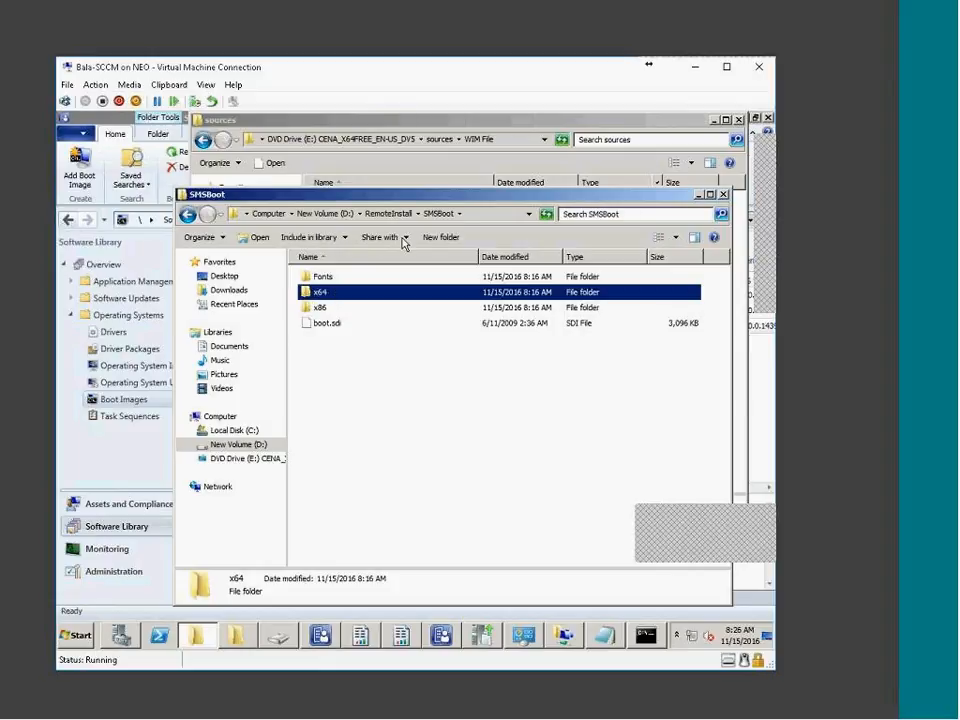
pyautogui.doubleClick(399, 289)
pyautogui.click(440, 214)
pyautogui.doubleClick(330, 306)
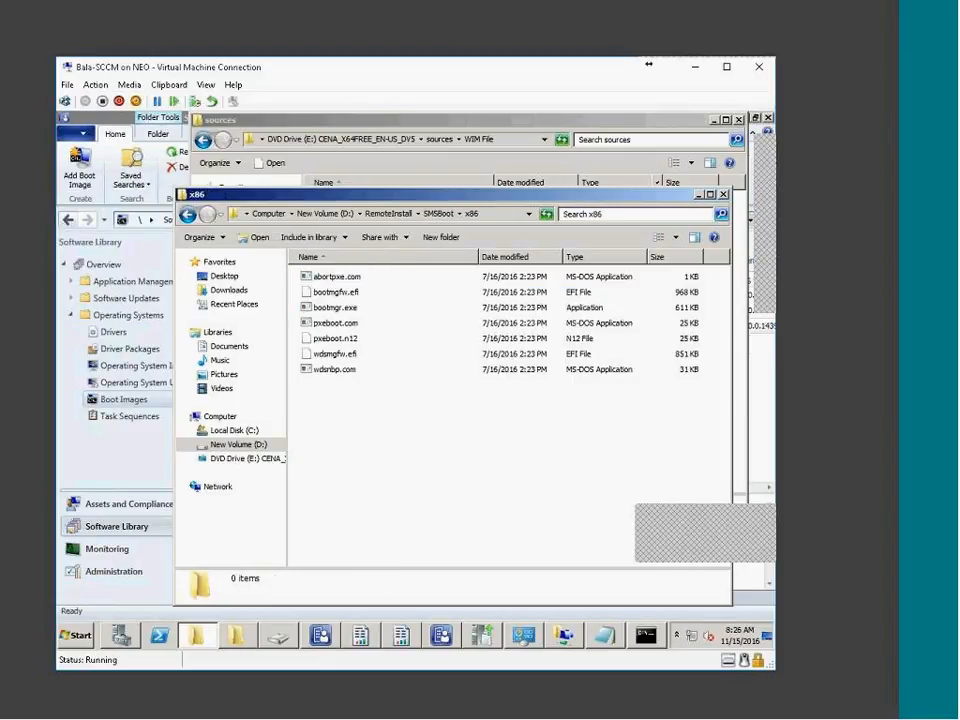
pyautogui.click(440, 213)
pyautogui.click(699, 196)
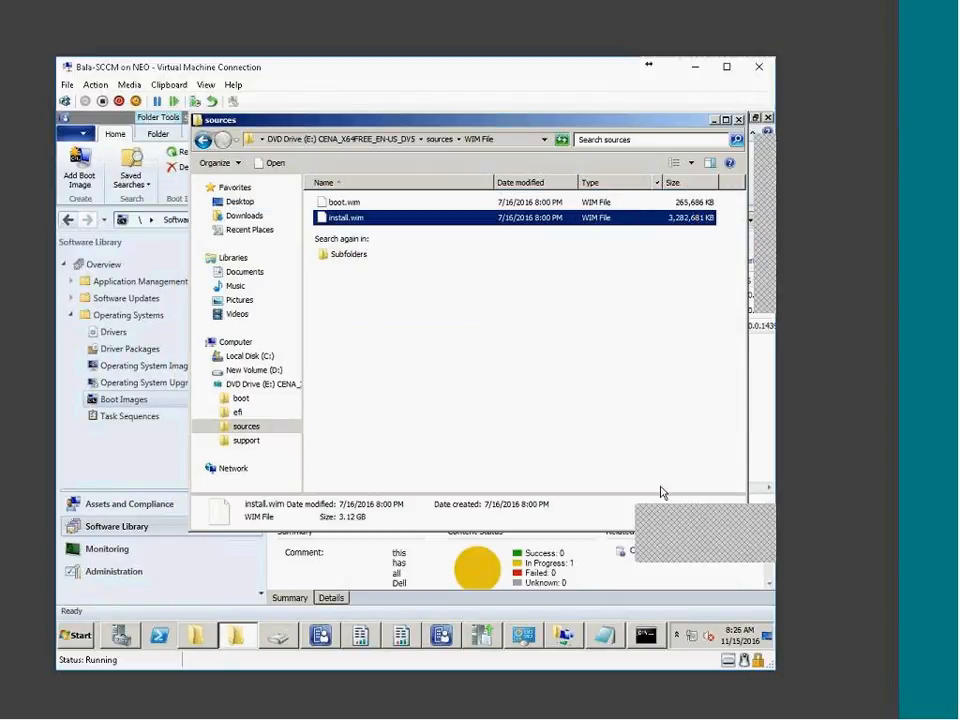
pyautogui.click(466, 558)
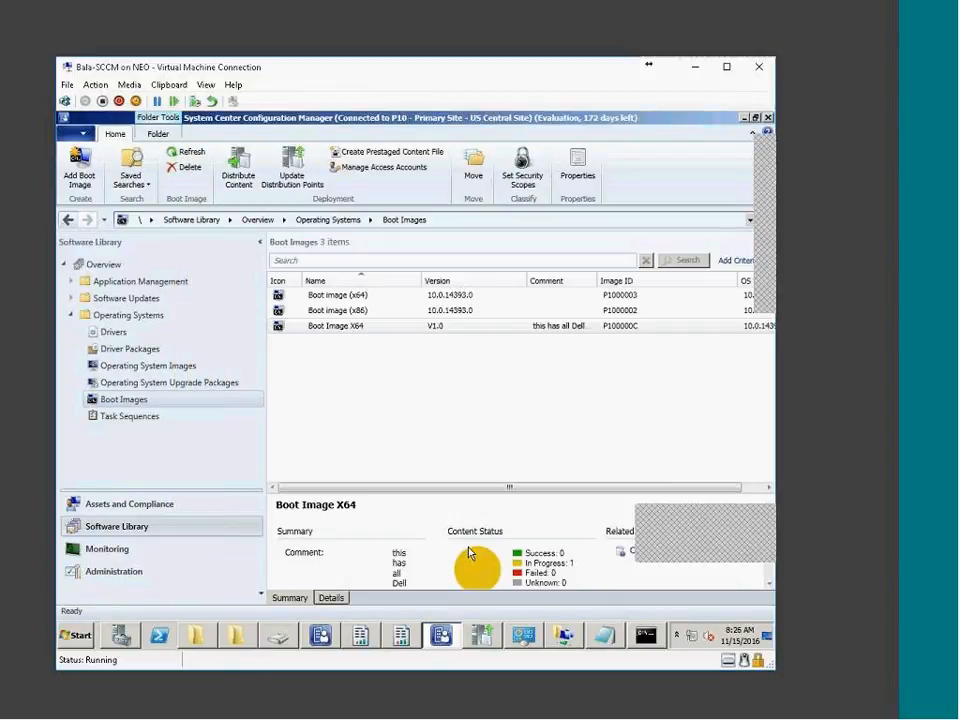
# Close the update wizard and compare Boot image (x86) and Boot Image X64 status until X64 shows Success: 1
pyautogui.click(613, 552)
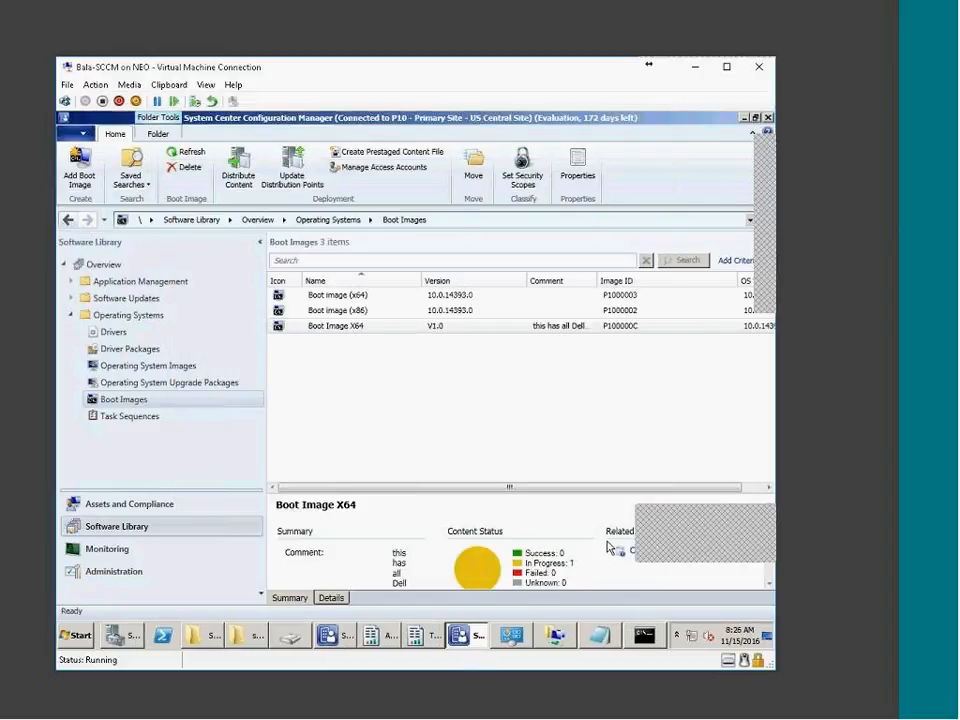
pyautogui.click(373, 311)
pyautogui.click(366, 327)
pyautogui.click(369, 311)
pyautogui.click(364, 326)
pyautogui.click(372, 311)
pyautogui.click(376, 327)
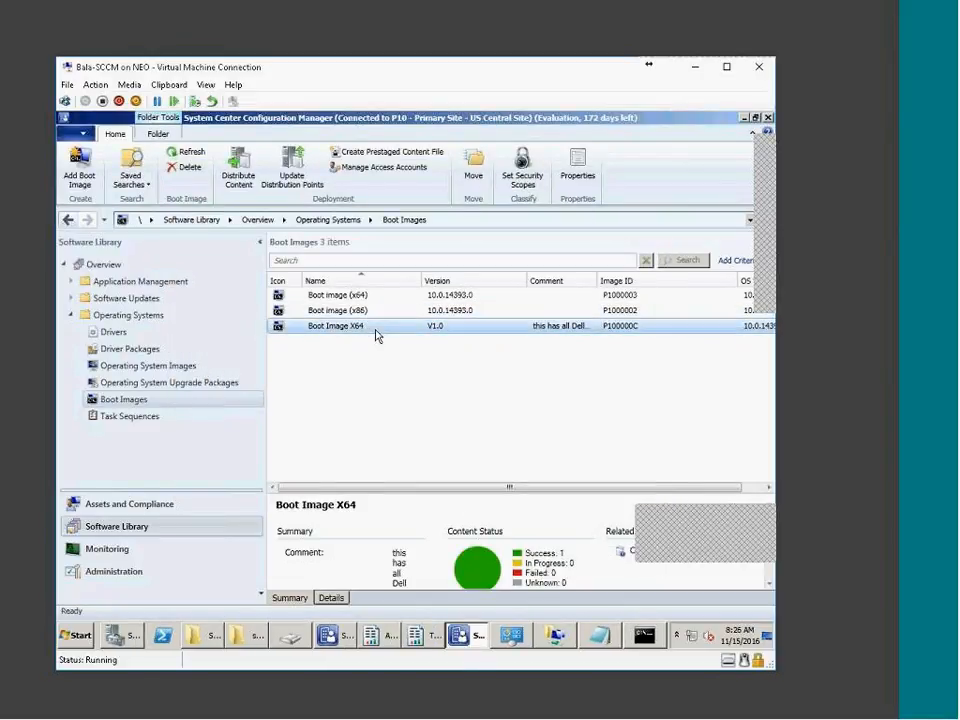
pyautogui.click(379, 311)
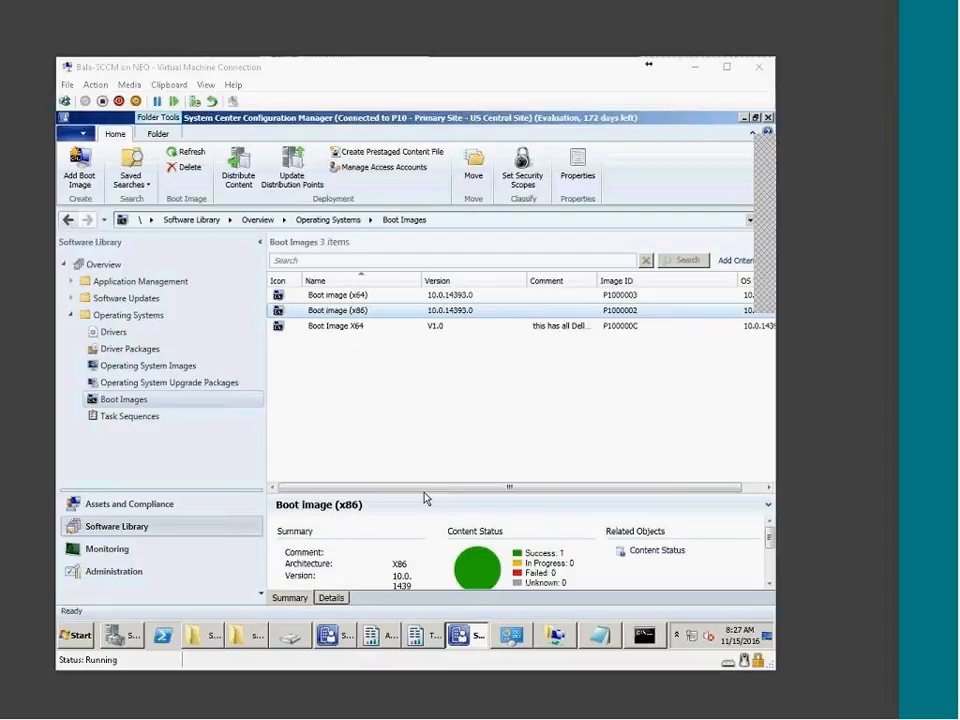
pyautogui.click(333, 312)
pyautogui.click(335, 327)
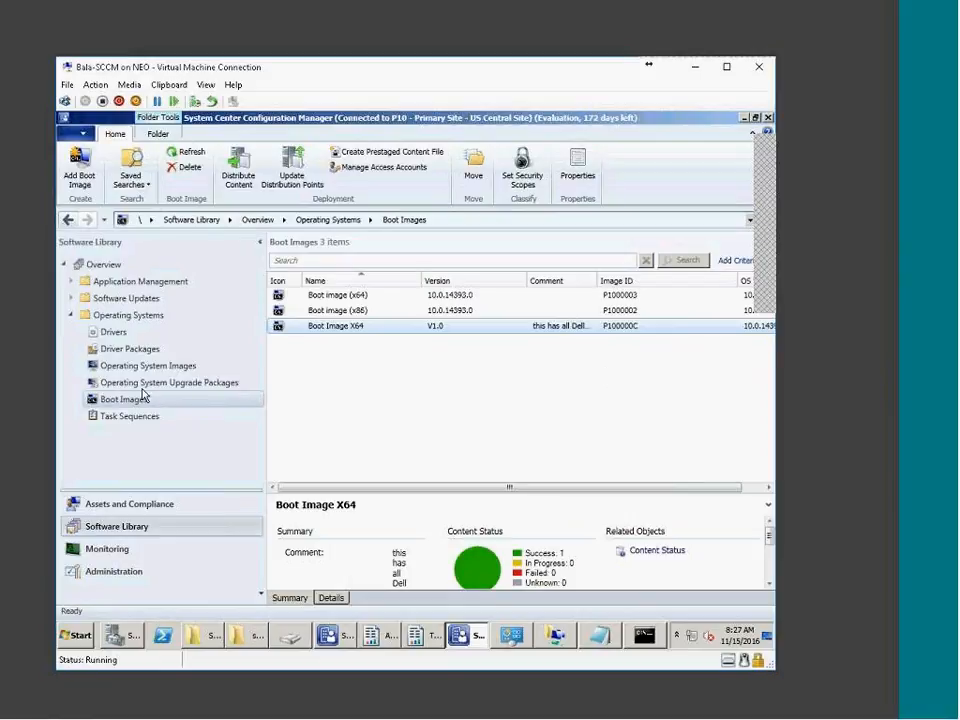
# Insert the WSUS 3.0 Sp2 disc image into the virtual machine's DVD drive
pyautogui.click(129, 85)
pyautogui.moveTo(140, 102)
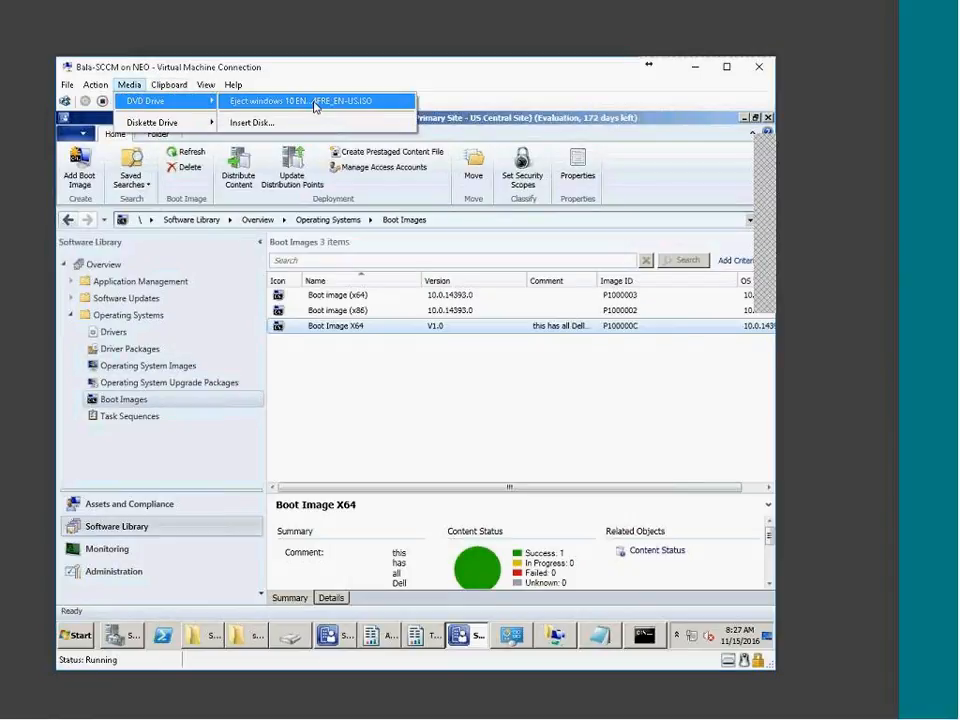
pyautogui.click(259, 123)
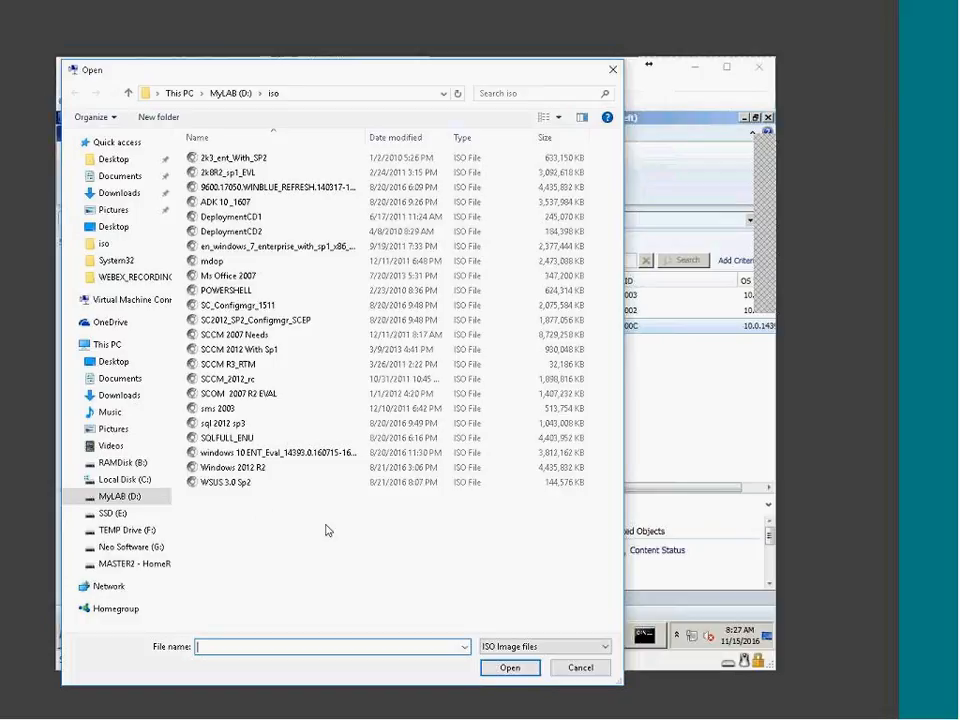
pyautogui.click(232, 486)
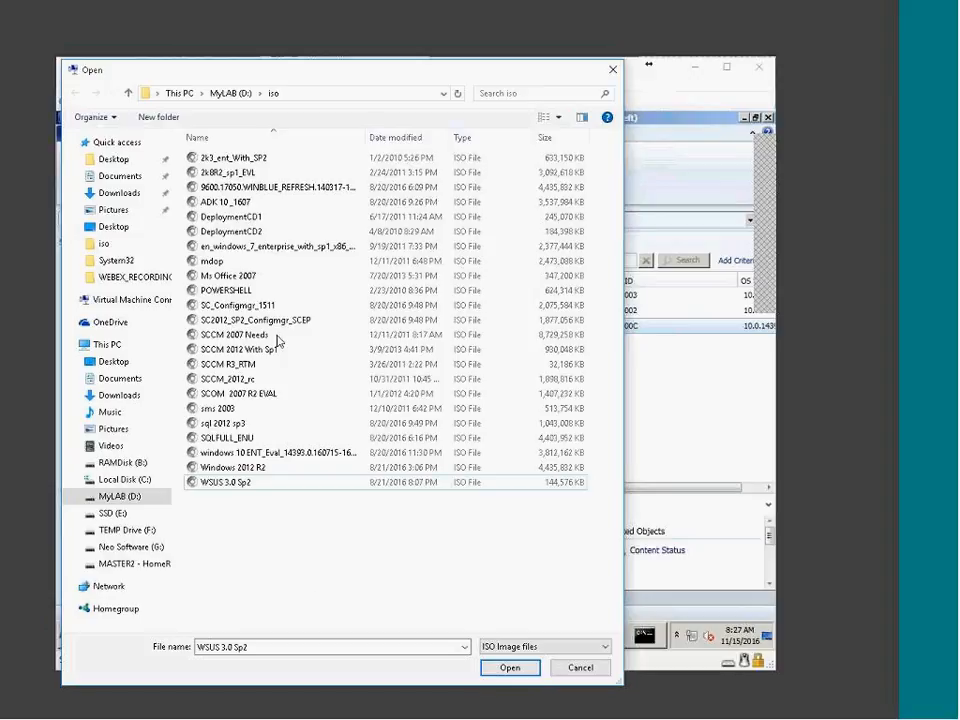
pyautogui.moveTo(375, 62); pyautogui.dragTo(348, 4)
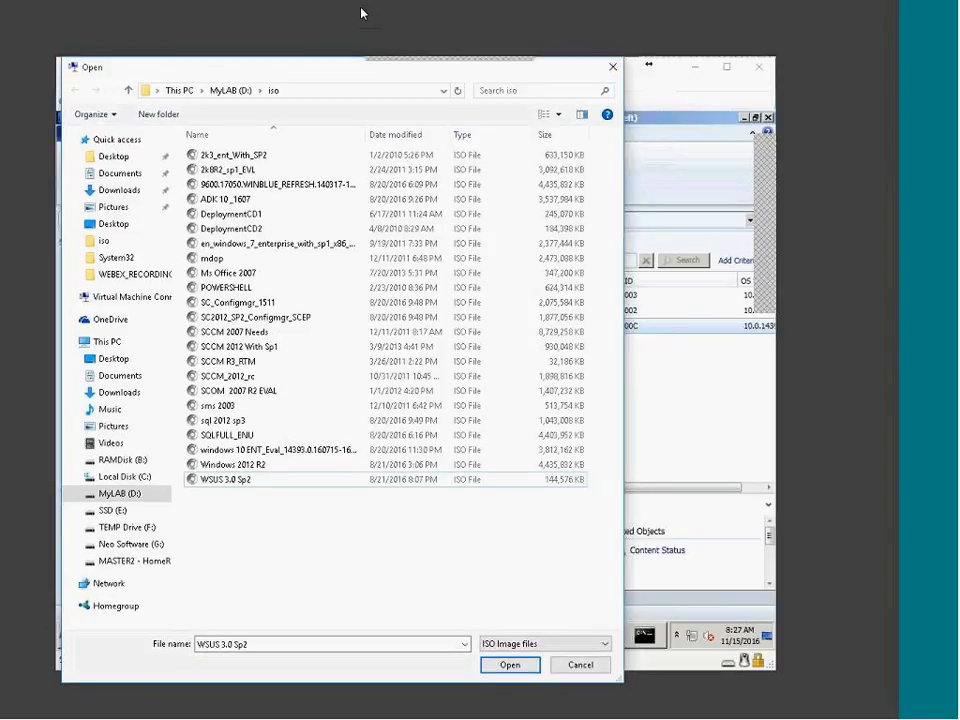
pyautogui.click(283, 20)
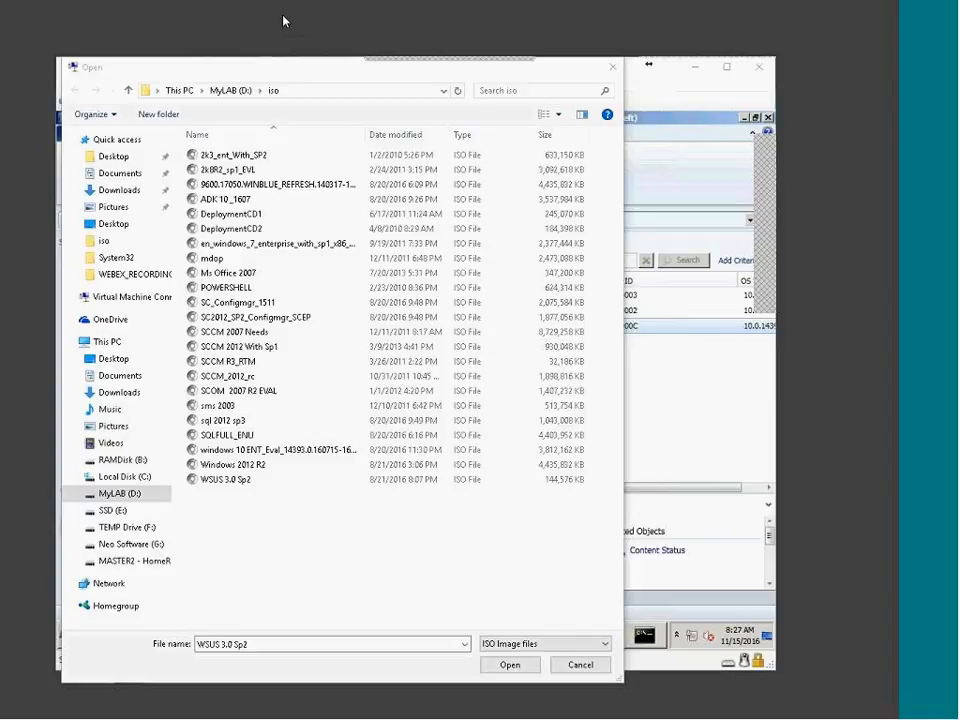
pyautogui.click(714, 486)
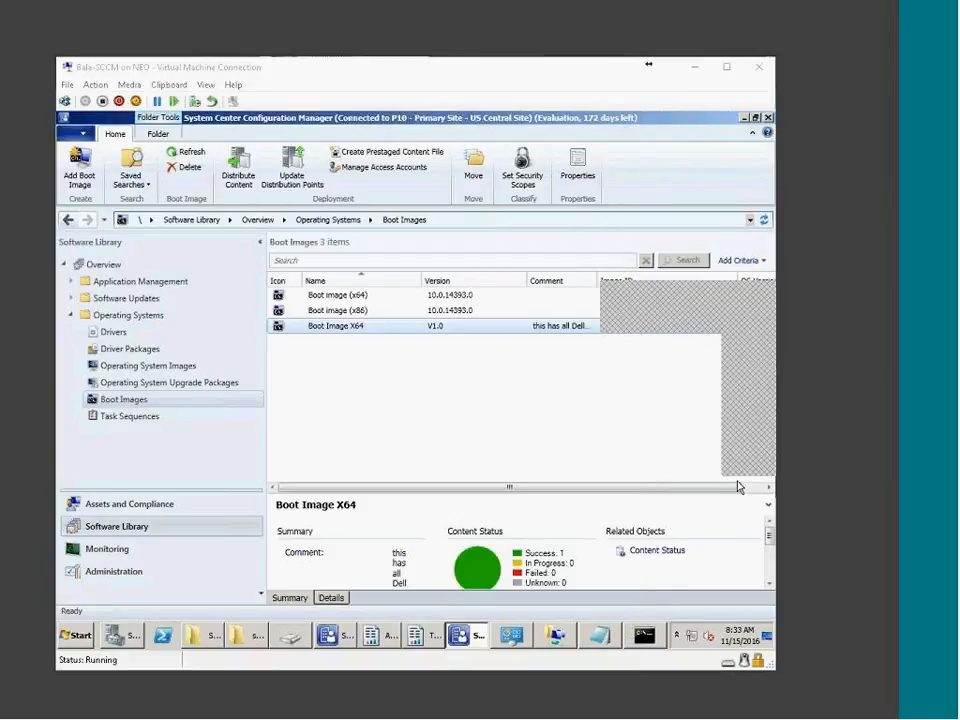
# Replace it with the windows 7 ENT_Eval ISO from the iso folder
pyautogui.click(403, 392)
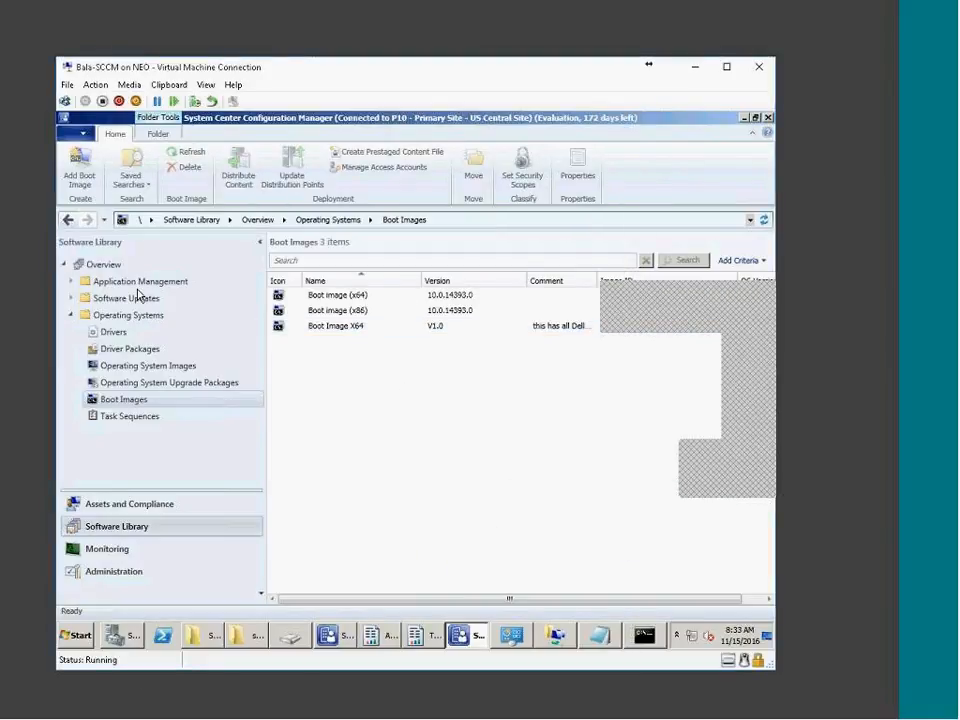
pyautogui.click(96, 85)
pyautogui.moveTo(129, 85)
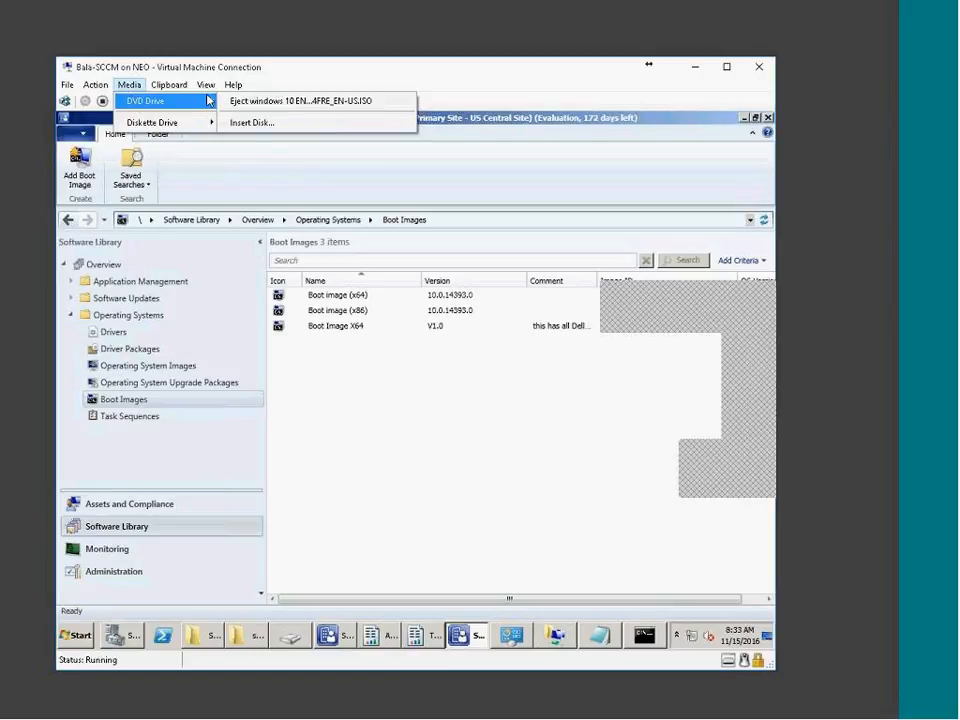
pyautogui.click(255, 121)
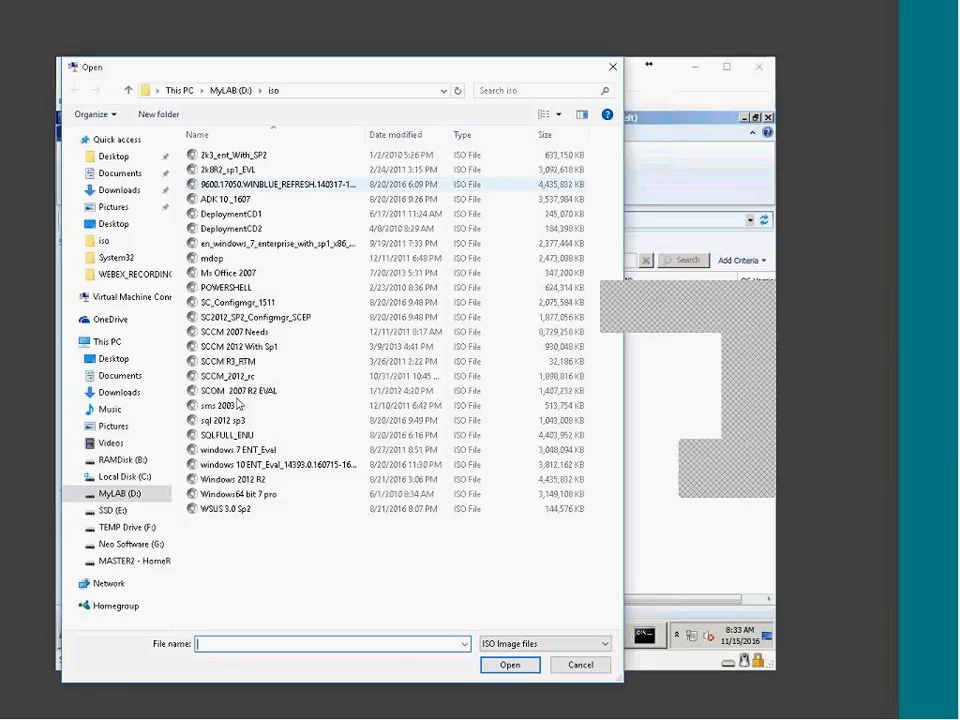
pyautogui.click(330, 503)
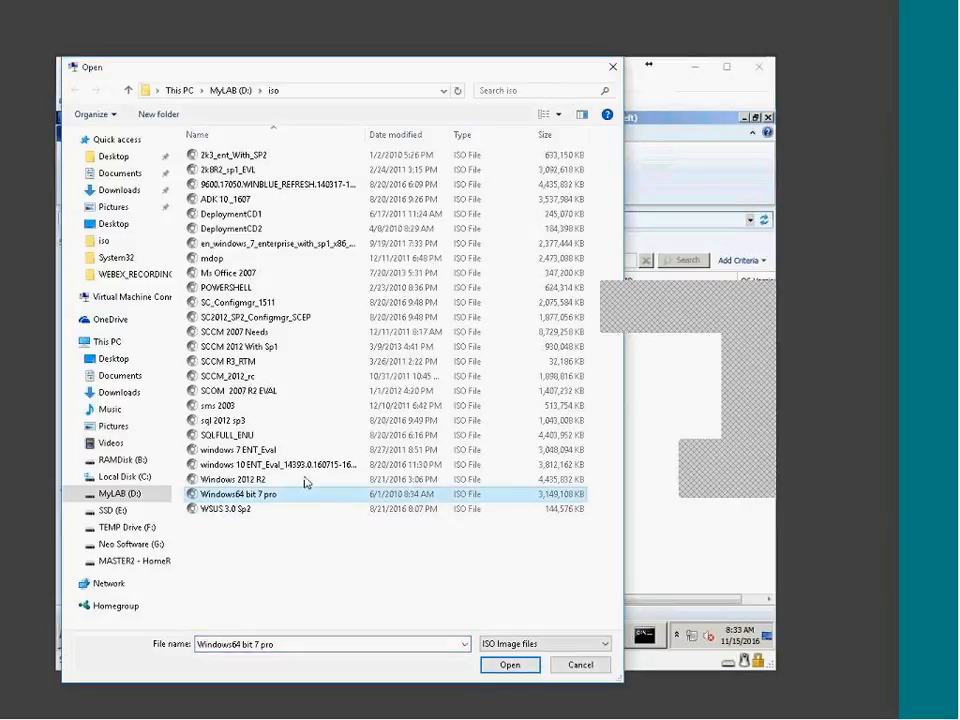
pyautogui.click(286, 452)
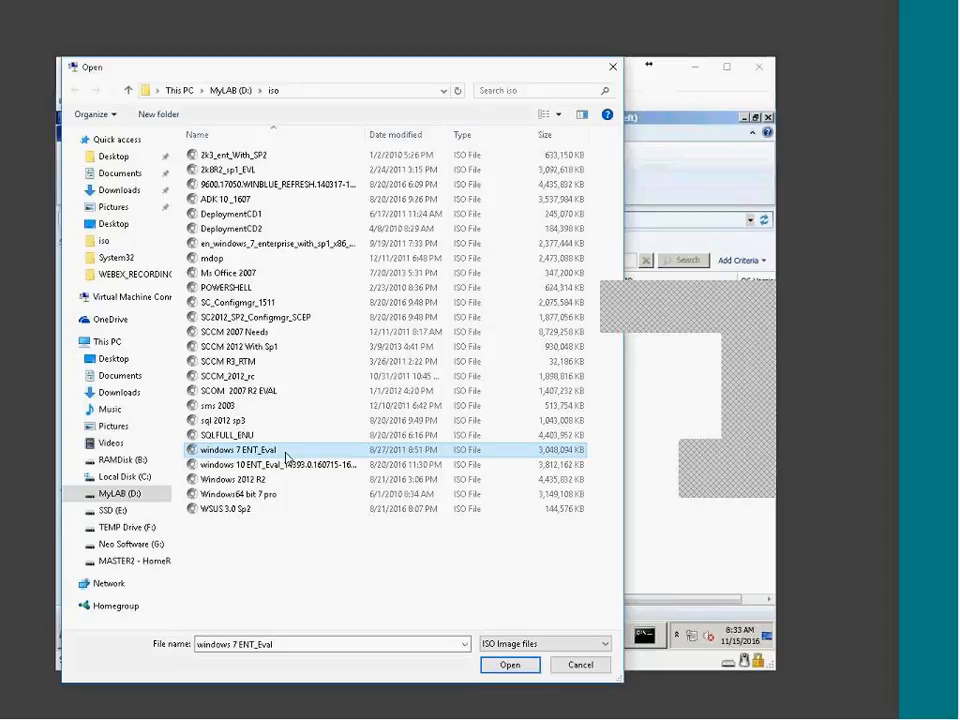
pyautogui.doubleClick(286, 452)
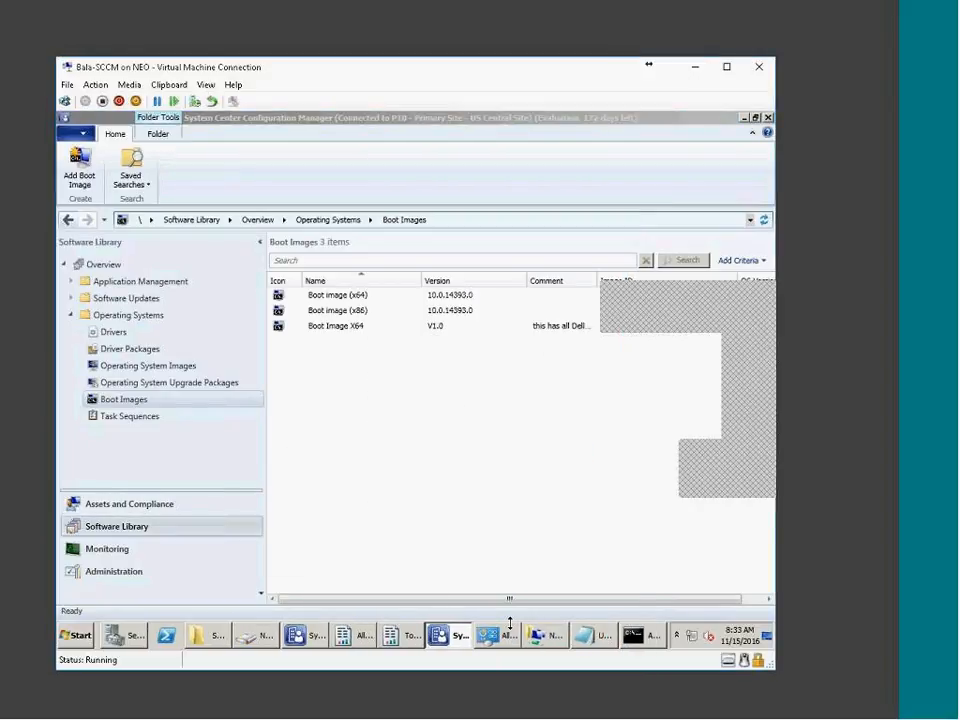
# Browse DVD Drive (E:) and inspect autorun.inf, closing it without changes
pyautogui.click(211, 637)
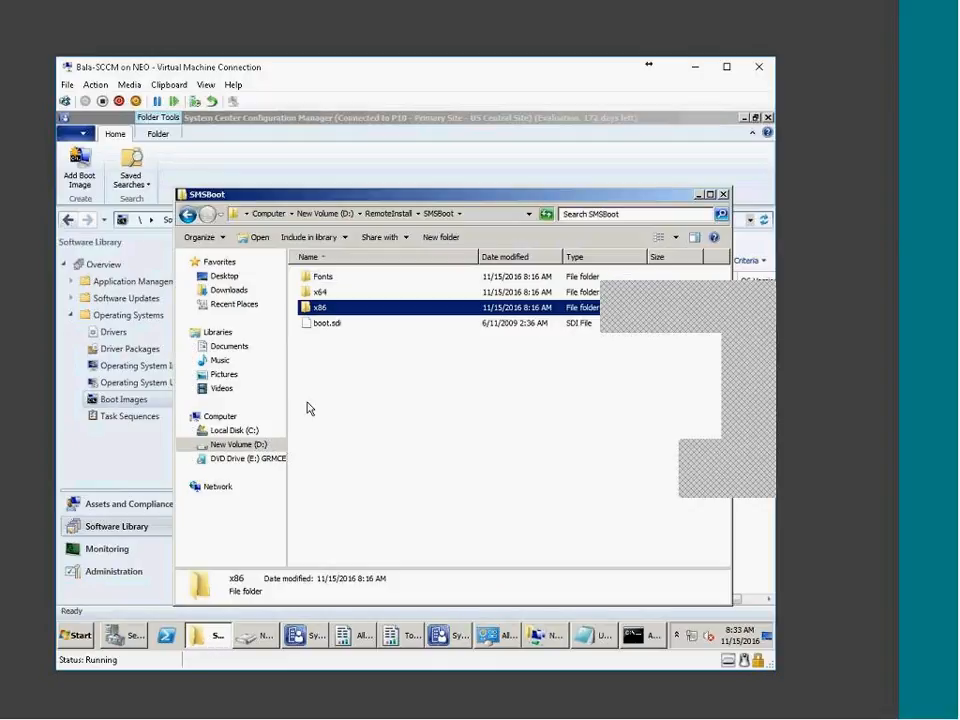
pyautogui.click(244, 459)
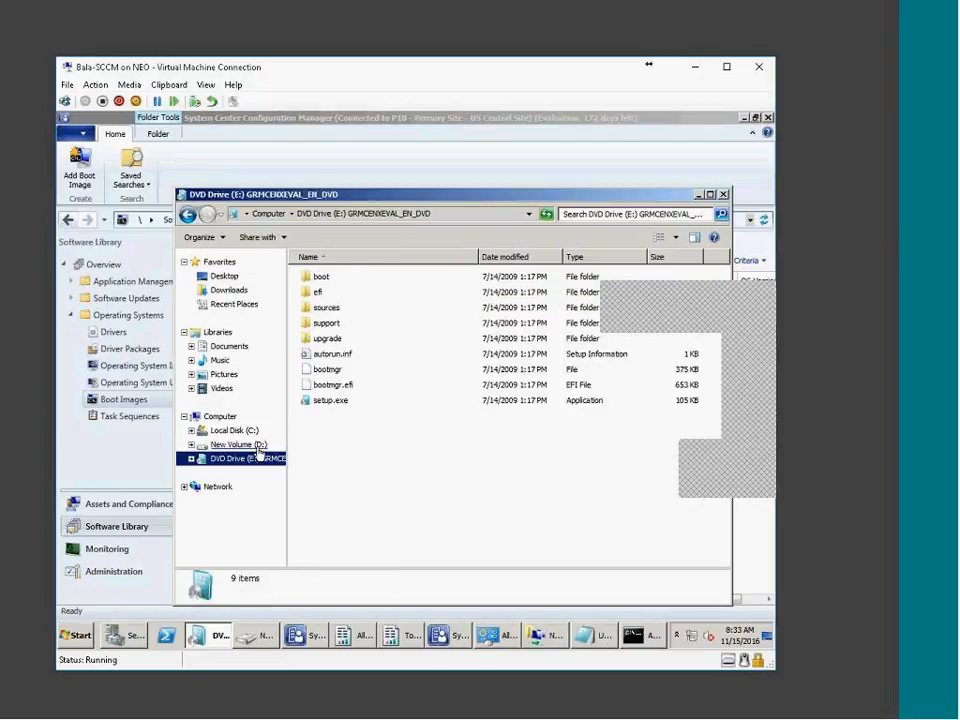
pyautogui.doubleClick(327, 354)
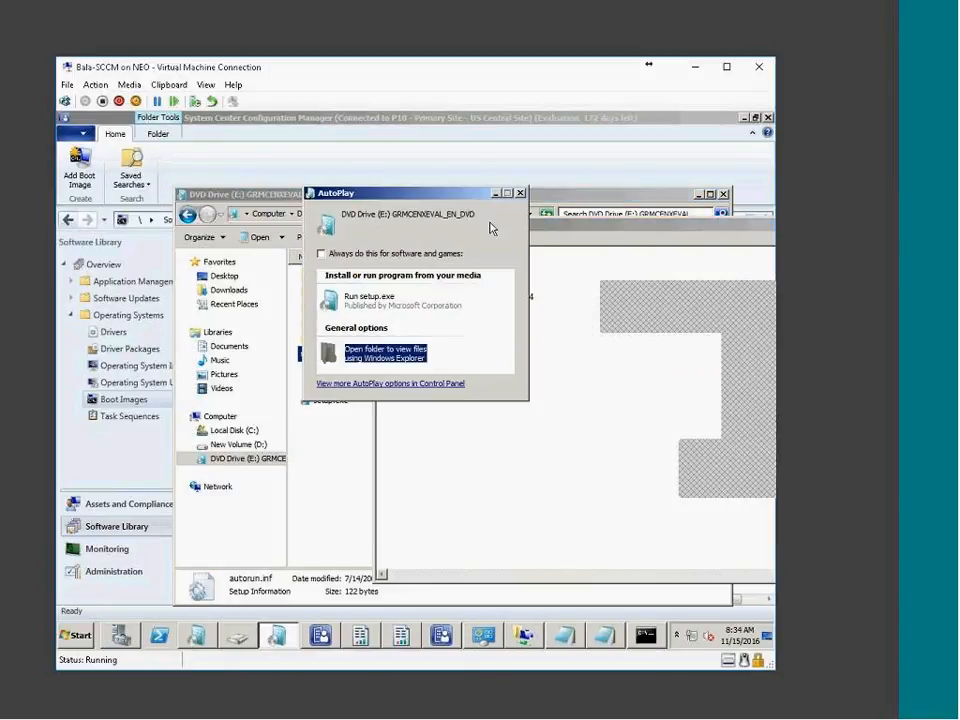
pyautogui.click(514, 191)
pyautogui.moveTo(530, 294); pyautogui.dragTo(513, 296)
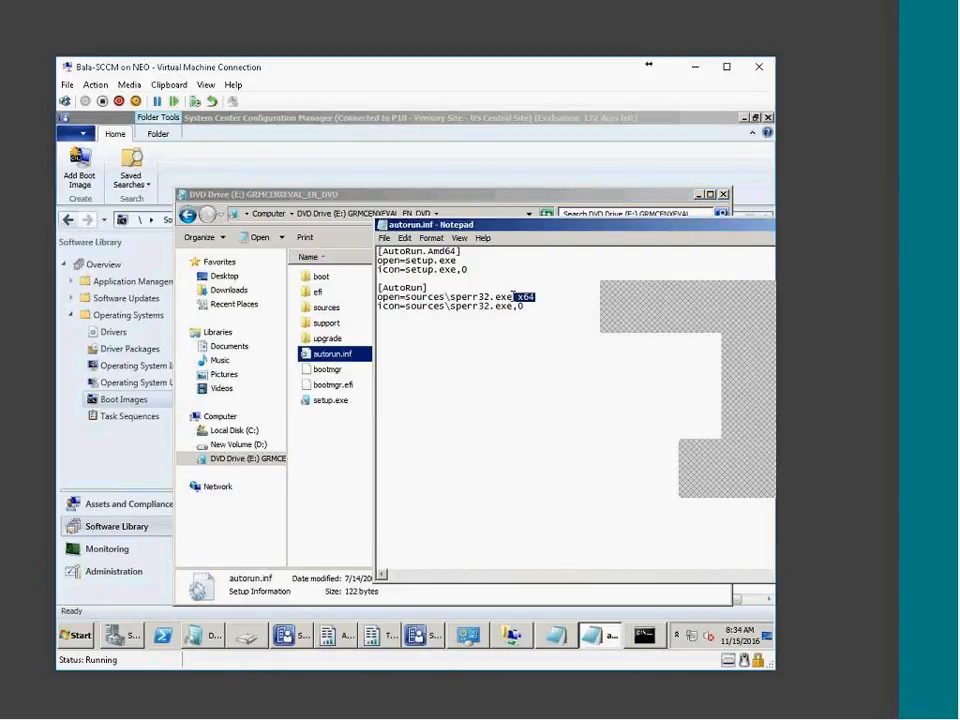
pyautogui.click(401, 297)
pyautogui.hotkey('alt', 'F4')
# Copy all nine items from the DVD drive
pyautogui.moveTo(399, 454); pyautogui.dragTo(320, 285)
pyautogui.rightClick(323, 290)
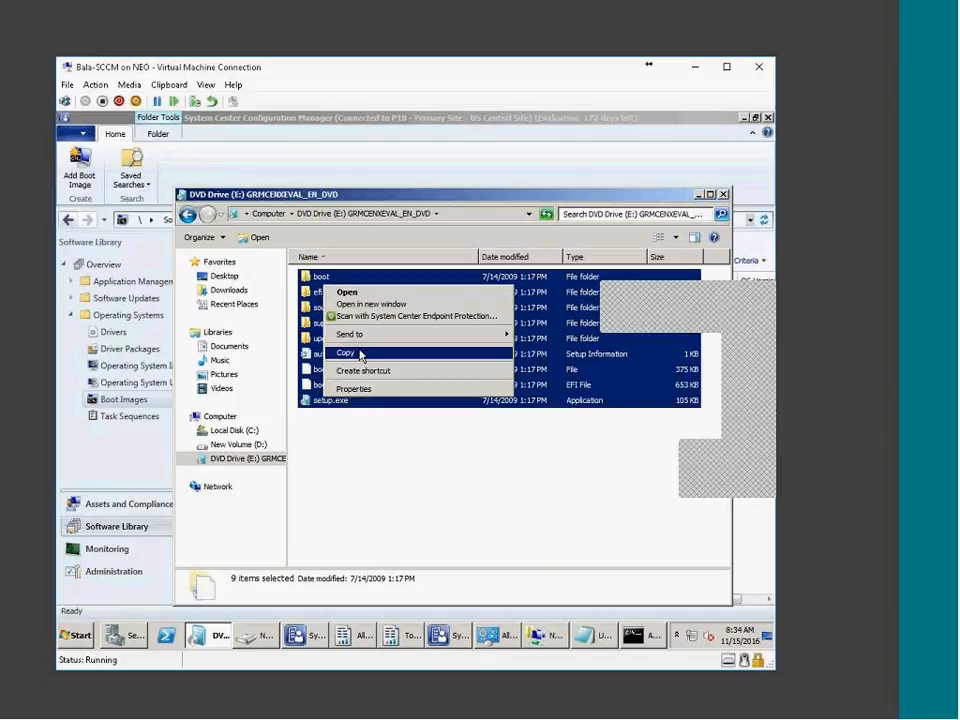
pyautogui.click(360, 355)
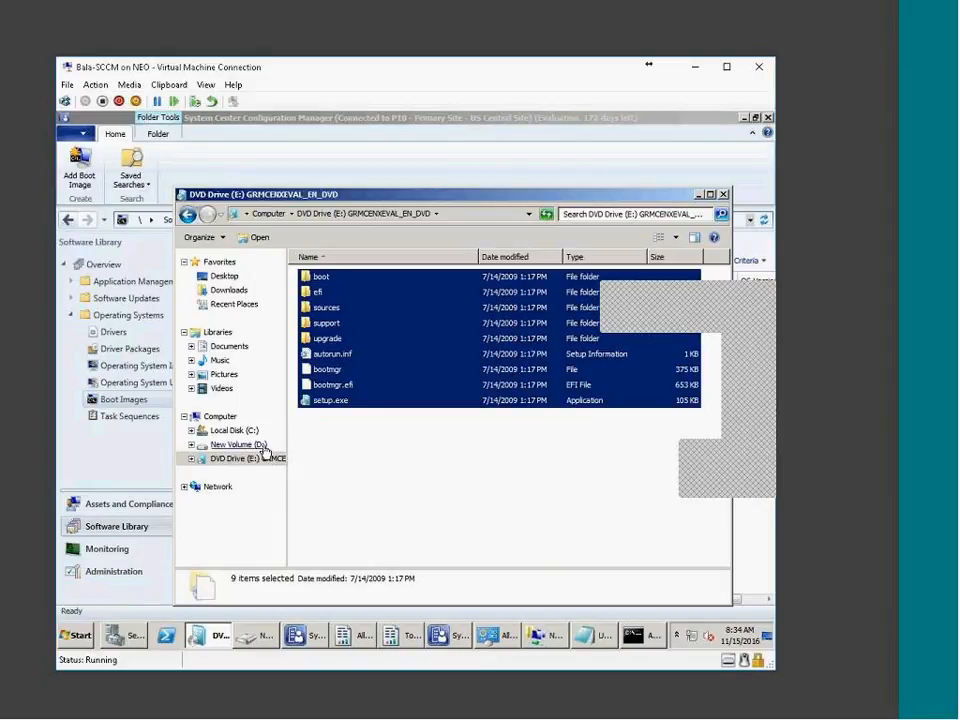
pyautogui.click(360, 536)
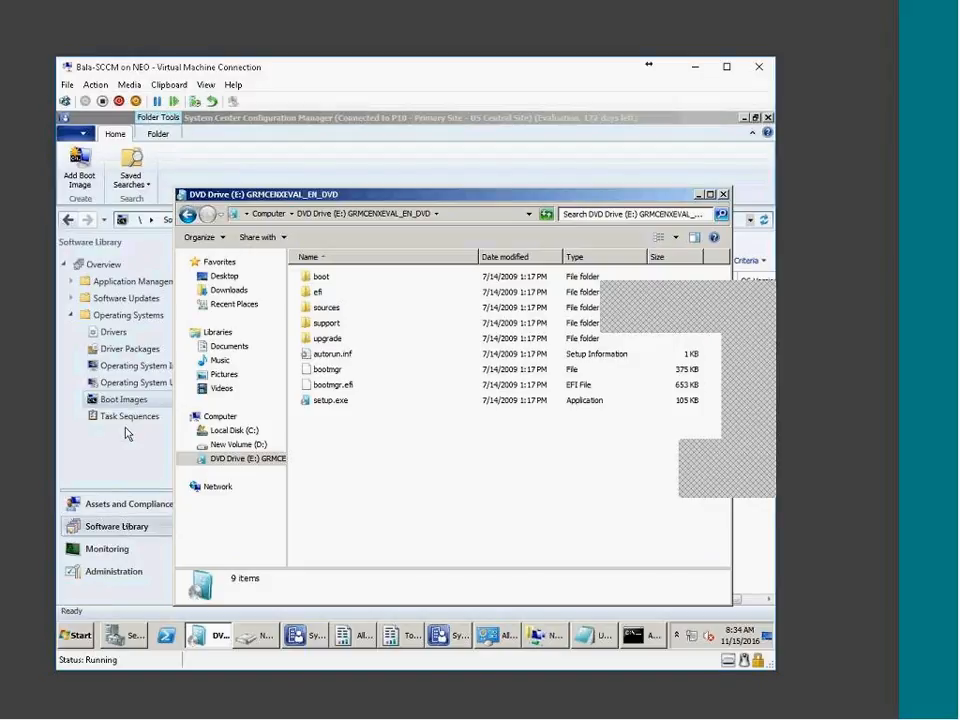
# Start adding an Operating System Upgrade Package and open D:\SOURCE in Explorer
pyautogui.click(129, 430)
pyautogui.click(146, 384)
pyautogui.rightClick(146, 384)
pyautogui.click(200, 388)
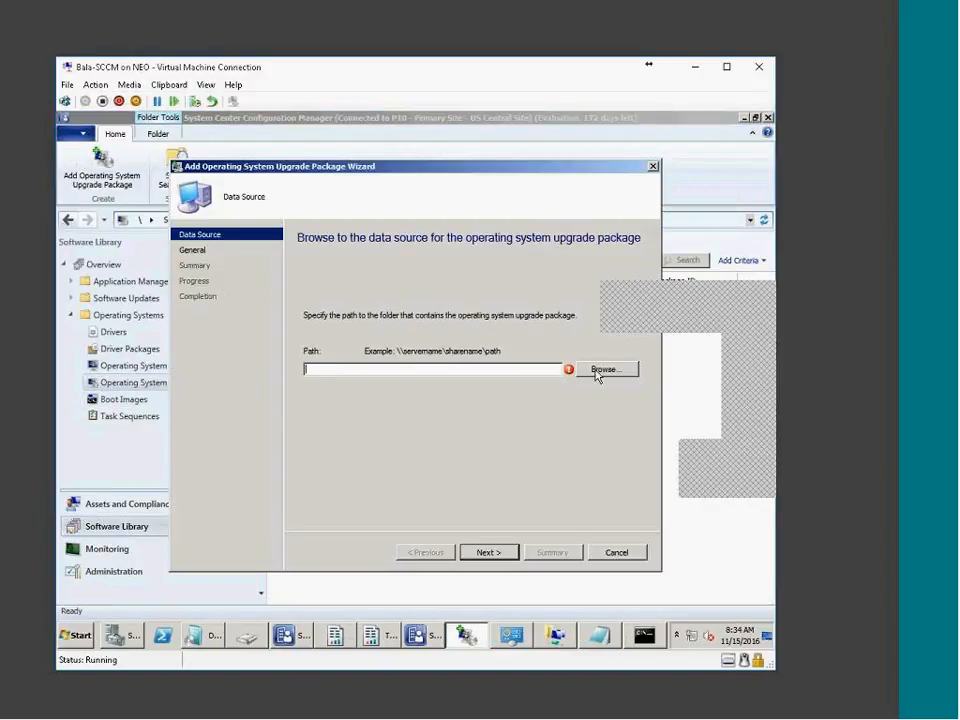
pyautogui.click(247, 636)
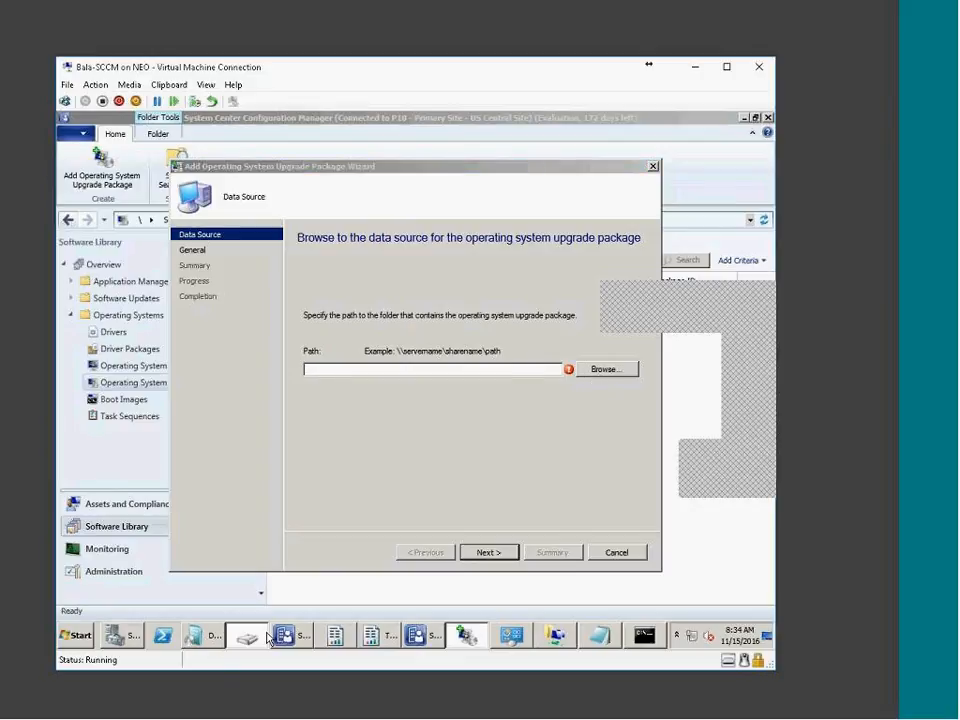
pyautogui.doubleClick(455, 337)
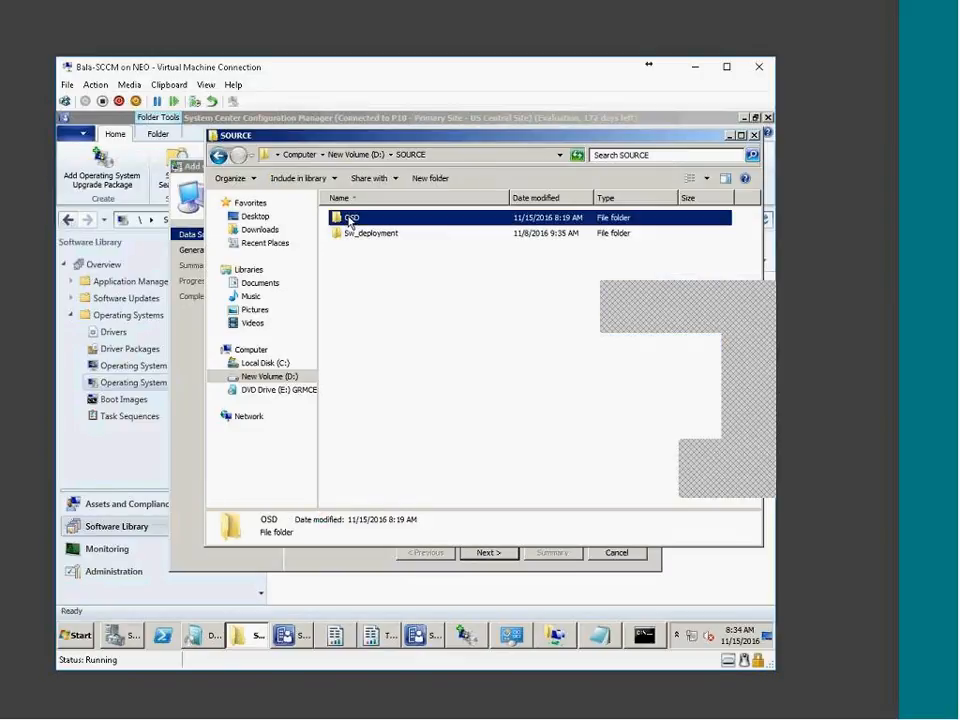
# Create a Win7_DVD folder in D:\SOURCE\OSD and paste the DVD's files (2.92 GB) into it
pyautogui.doubleClick(350, 217)
pyautogui.click(430, 178)
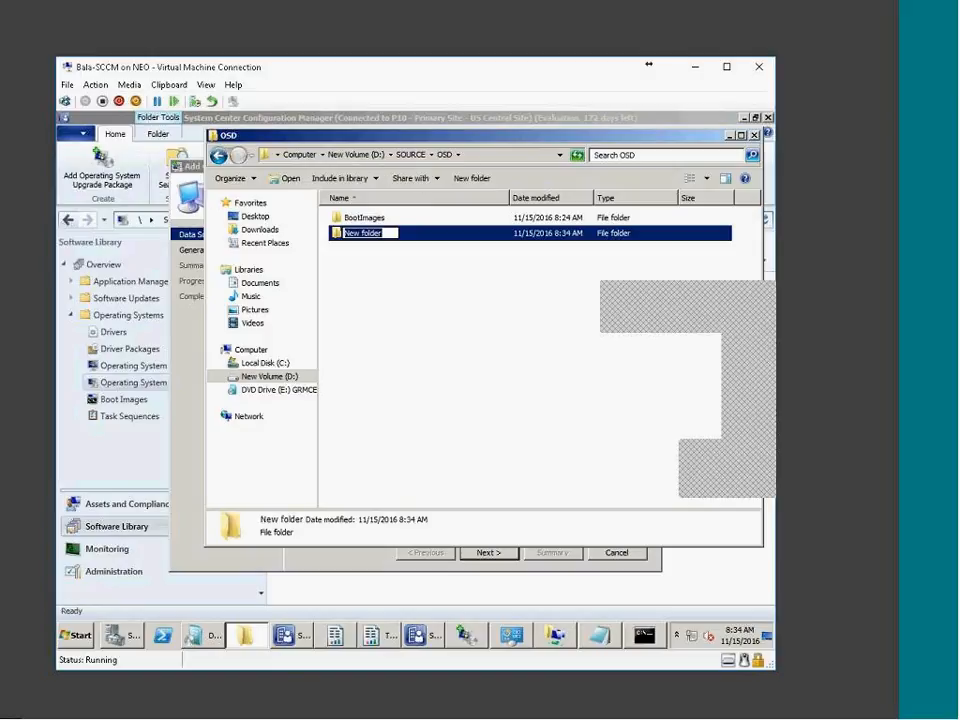
pyautogui.write('Win7_sDDD')
pyautogui.press('Return')
pyautogui.press('Return')
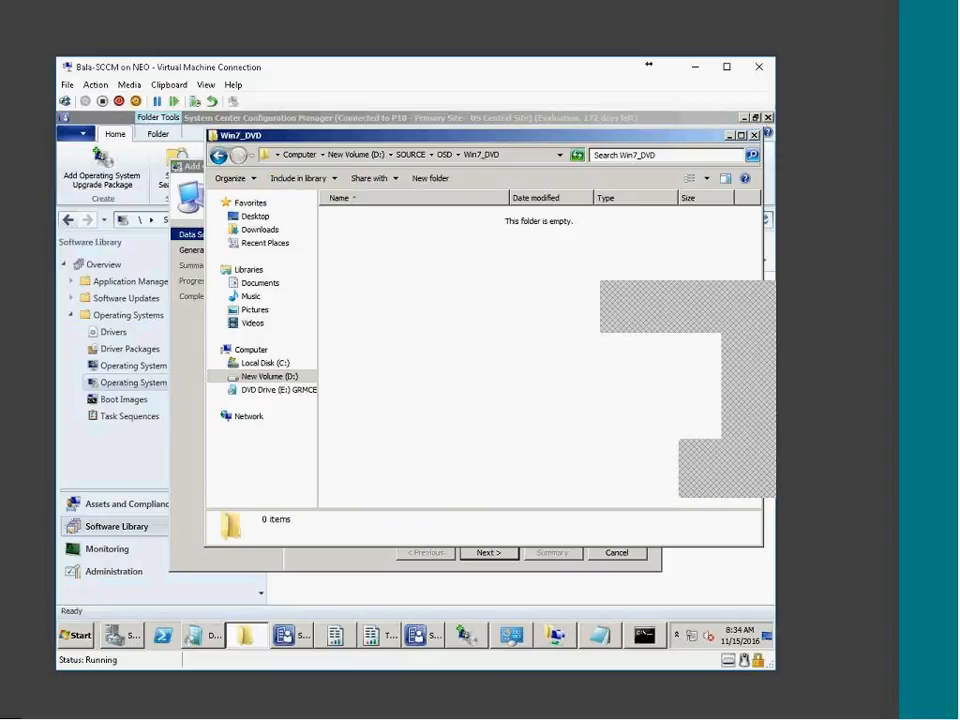
pyautogui.hotkey('ctrl', 'v')
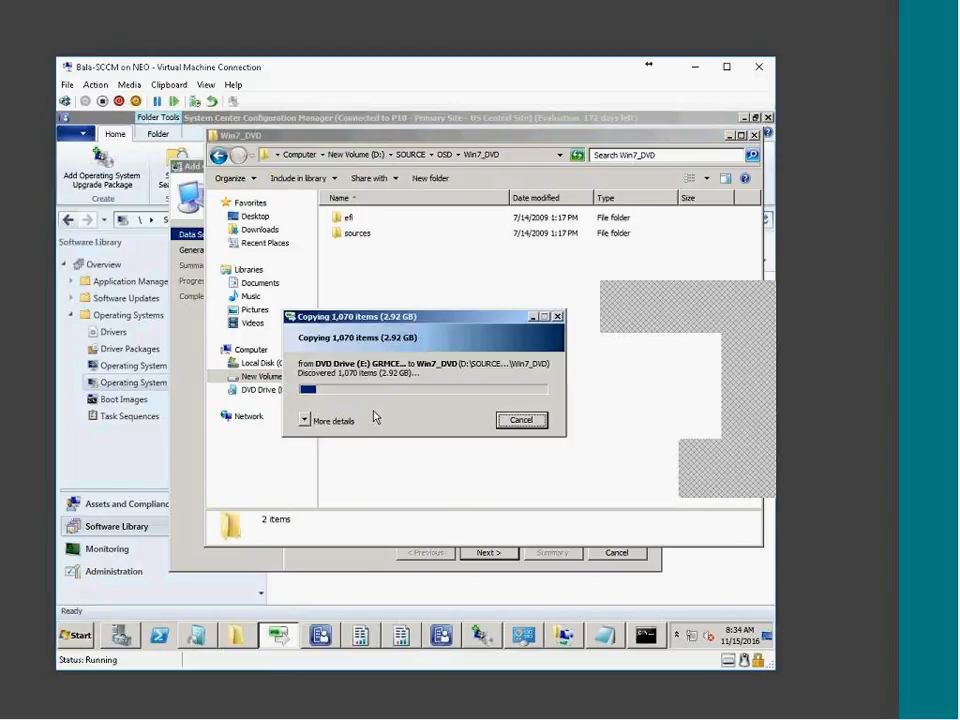
pyautogui.click(312, 423)
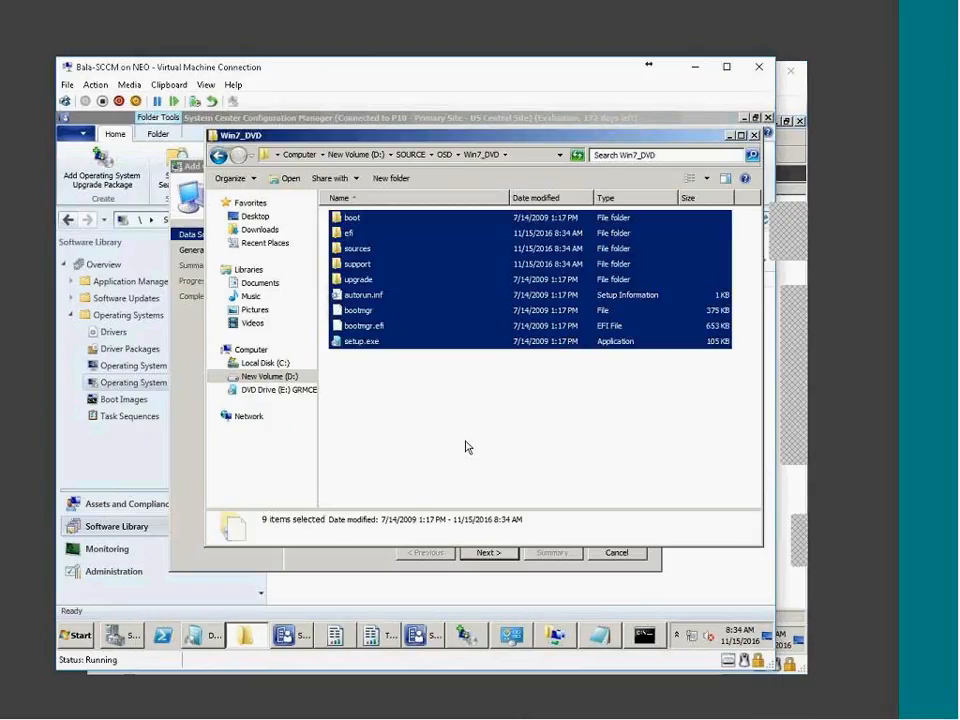
pyautogui.click(465, 446)
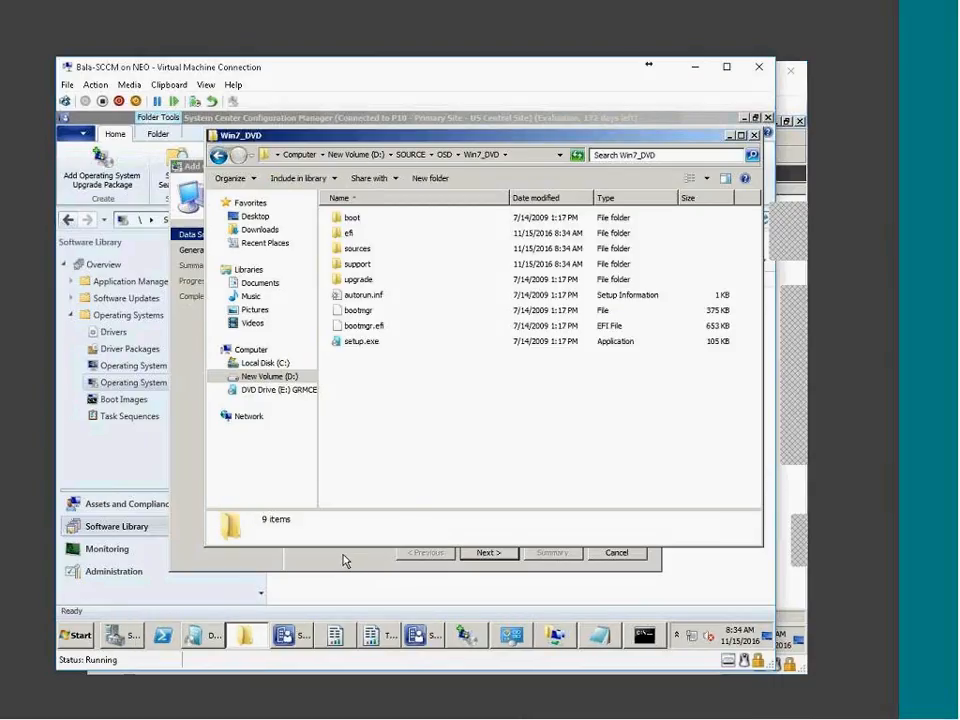
# Open \\inhydtcs-cm01.tata.local\SOURCE\OSD\Win7_DVD through the Run prompt
pyautogui.click(75, 635)
pyautogui.click(292, 563)
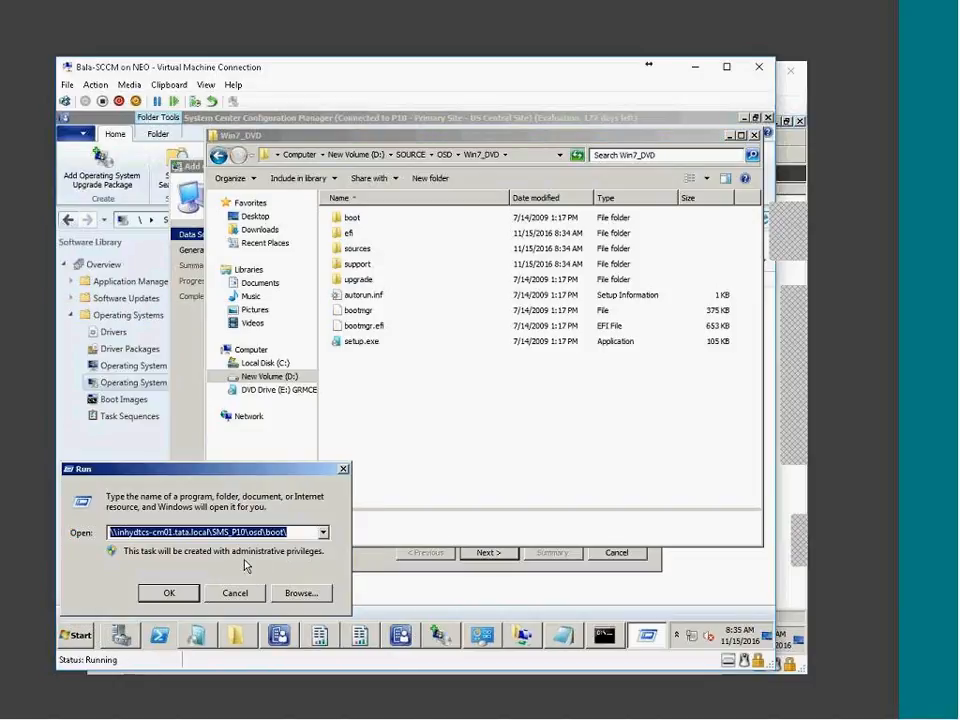
pyautogui.click(211, 532)
pyautogui.moveTo(211, 532); pyautogui.dragTo(318, 672)
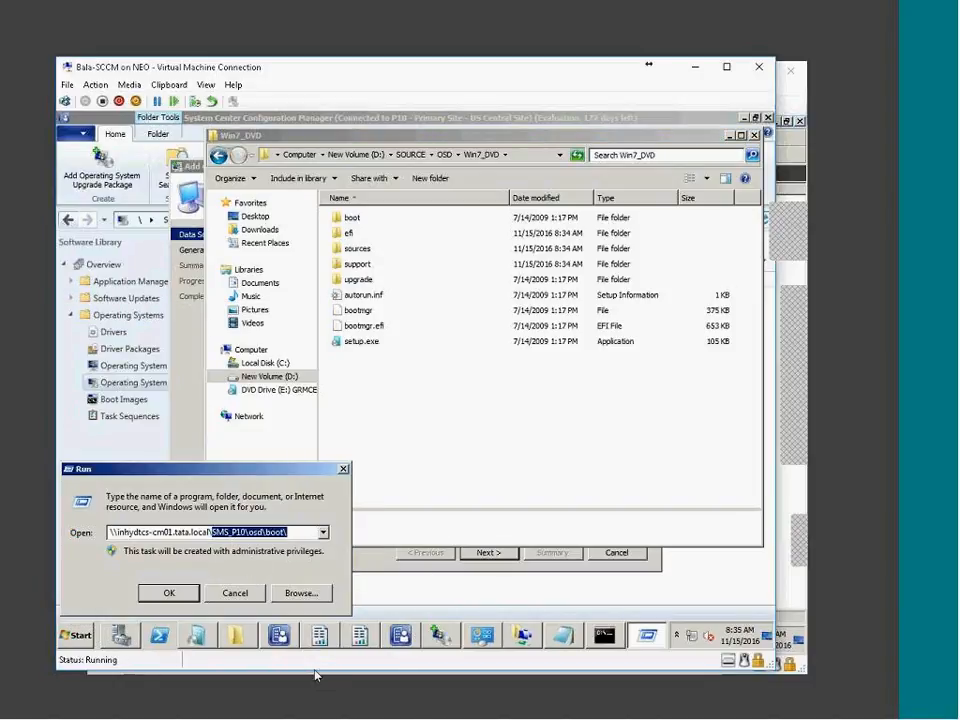
pyautogui.press('BackSpace')
pyautogui.press('Down')
pyautogui.press('Down')
pyautogui.press('Down')
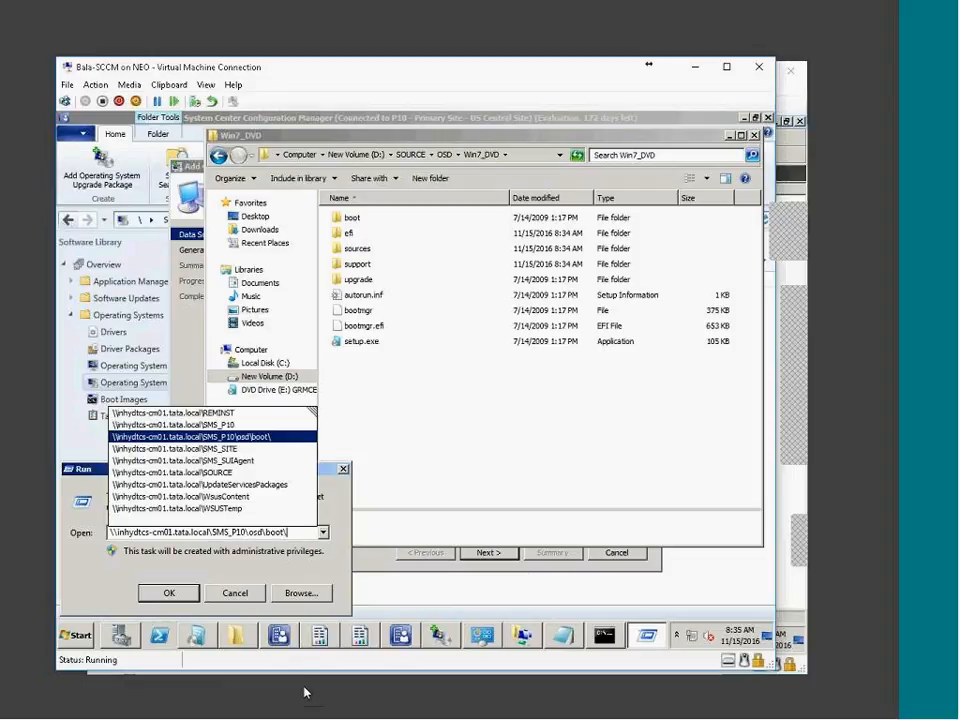
pyautogui.press('Up')
pyautogui.press('Down')
pyautogui.press('Down')
pyautogui.press('Down')
pyautogui.press('Down')
pyautogui.write('\\')
pyautogui.press('Down')
pyautogui.write('\\')
pyautogui.press('Down')
pyautogui.press('Down')
pyautogui.write('\\')
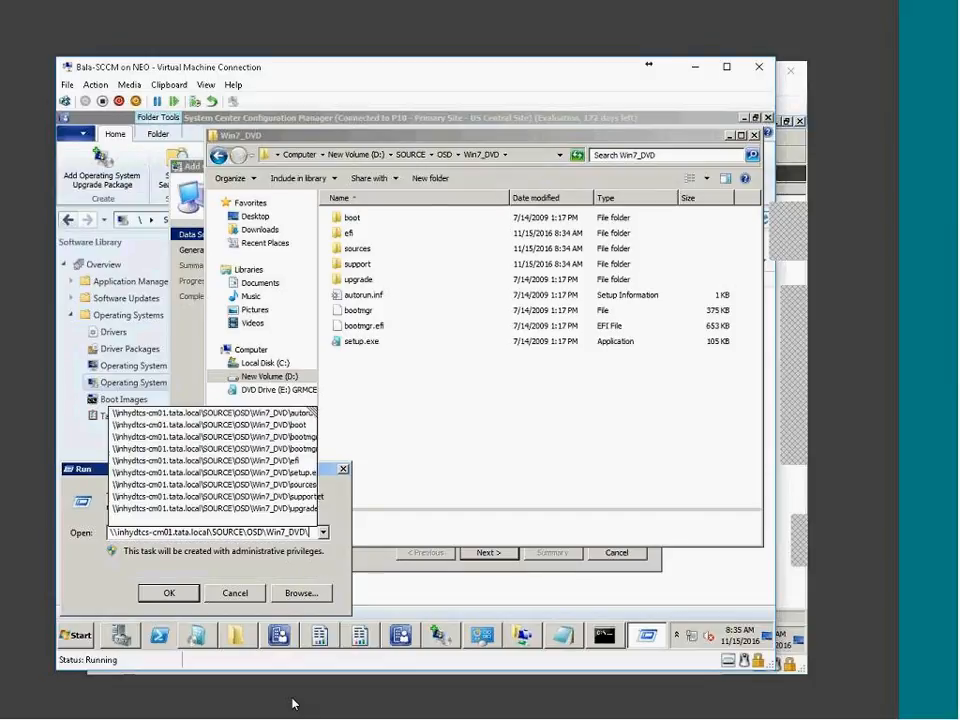
pyautogui.press('Return')
# Close the local D: Win7_DVD window and copy the network folder's full path
pyautogui.press('alt')
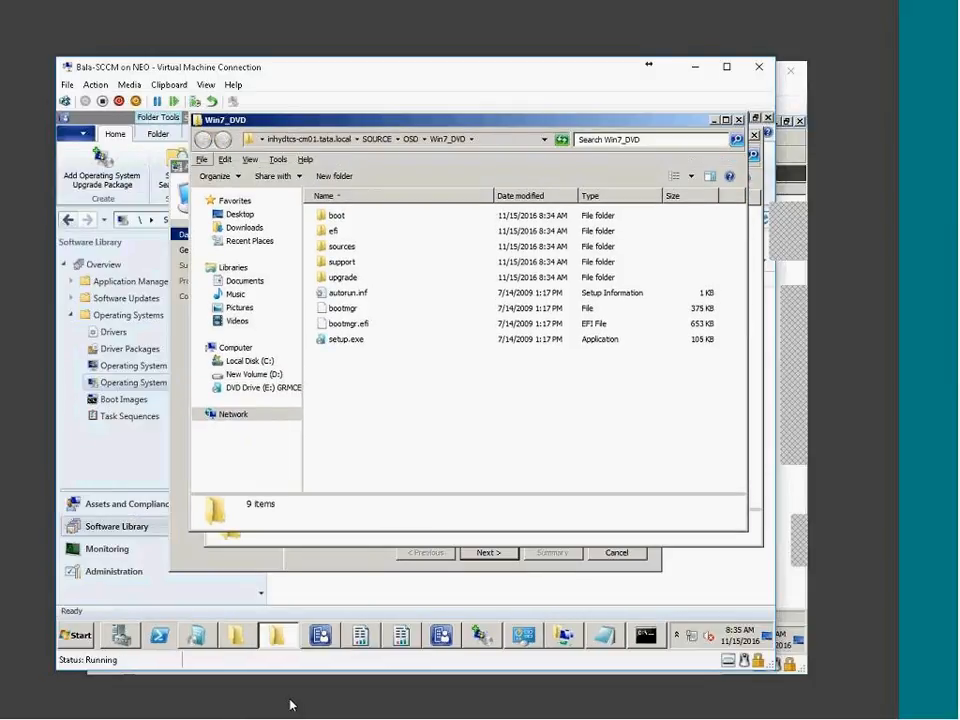
pyautogui.click(237, 635)
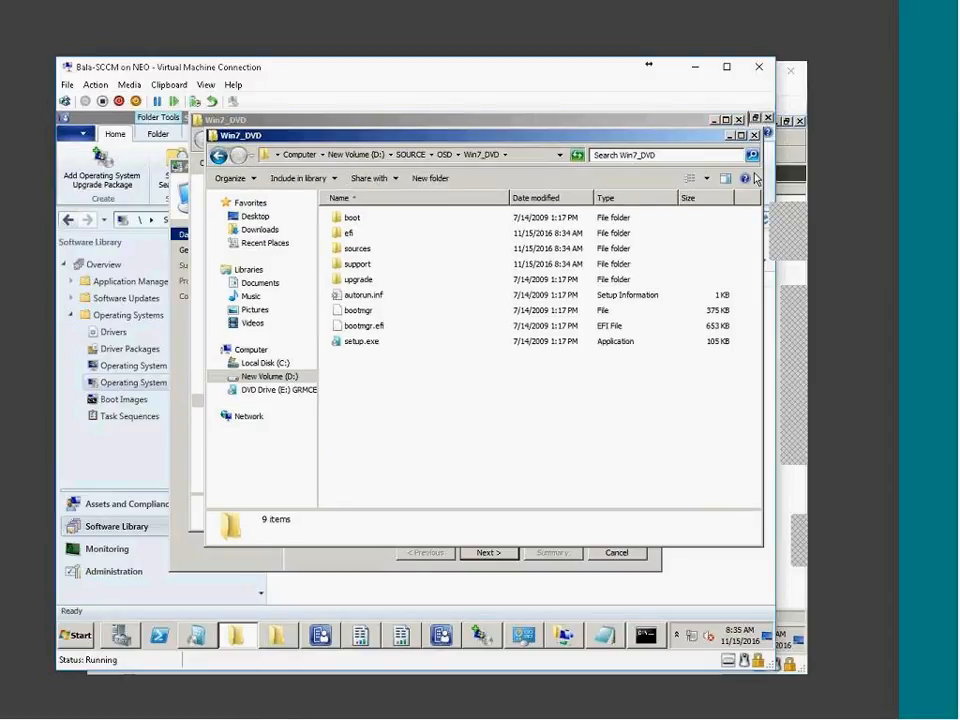
pyautogui.click(755, 135)
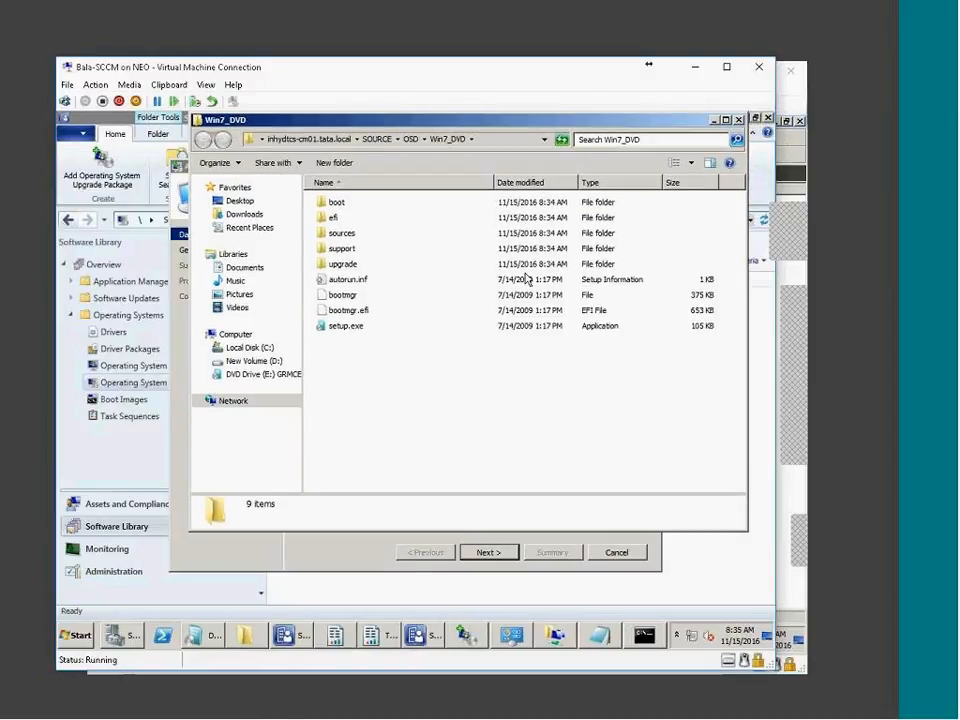
pyautogui.click(385, 137)
pyautogui.hotkey('ctrl', 'c')
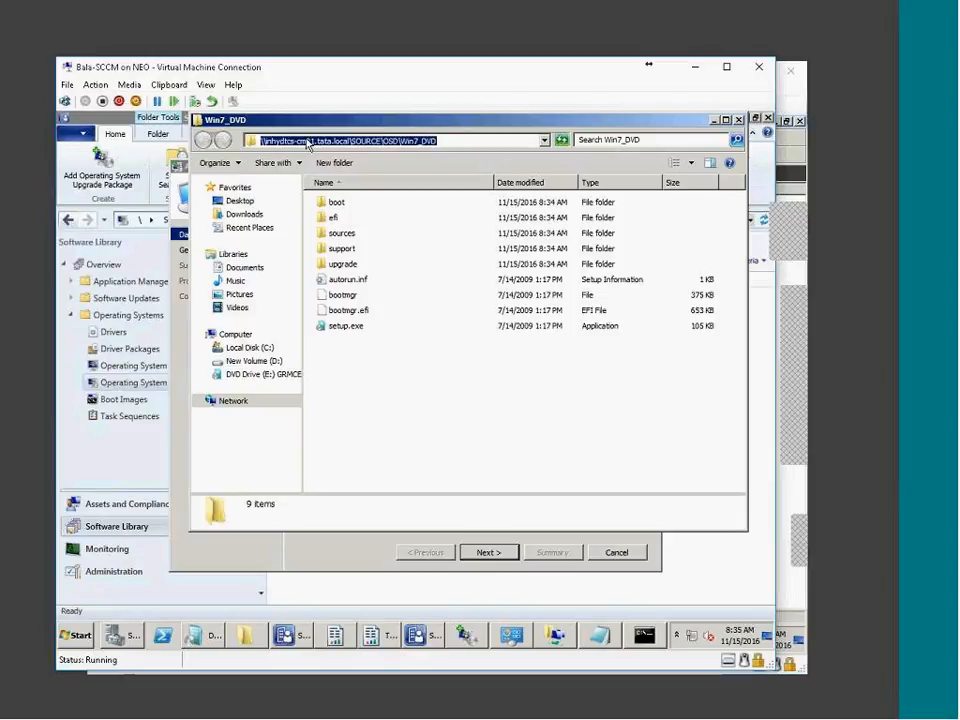
pyautogui.click(298, 560)
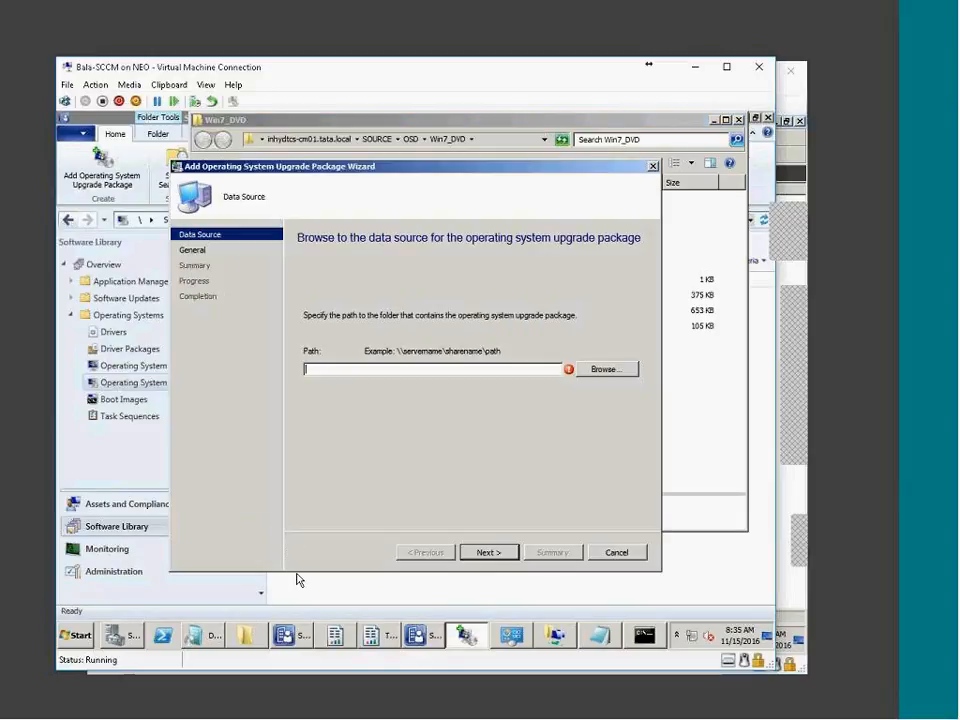
# Cancel the unfinished upgrade package wizard and restart Add Operating System Upgrade Package
pyautogui.click(618, 558)
pyautogui.click(452, 414)
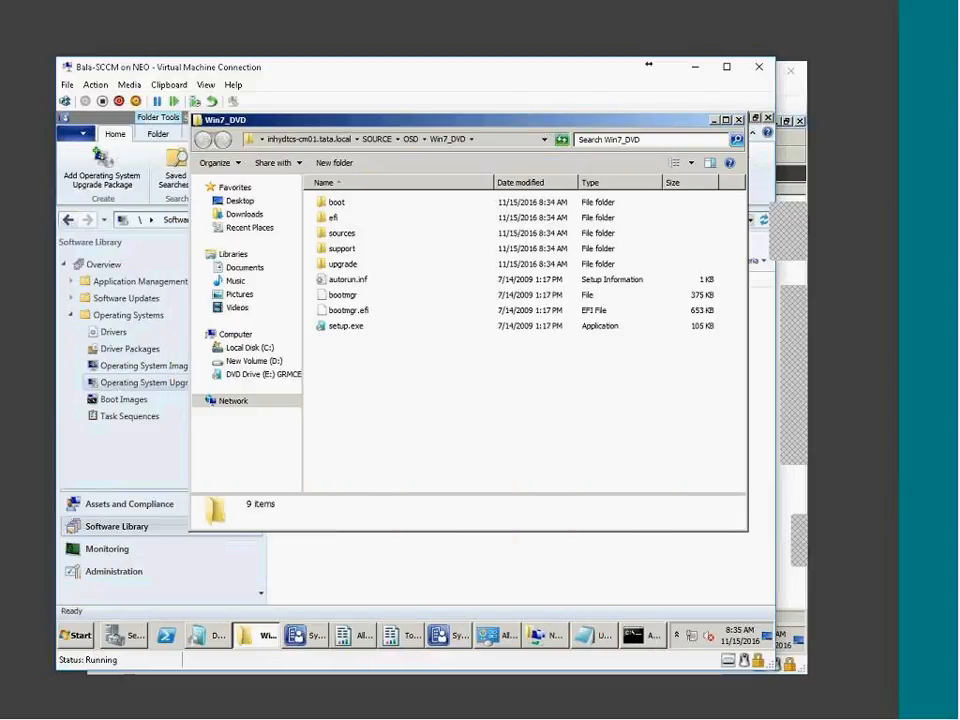
pyautogui.click(369, 574)
pyautogui.rightClick(155, 386)
pyautogui.click(200, 393)
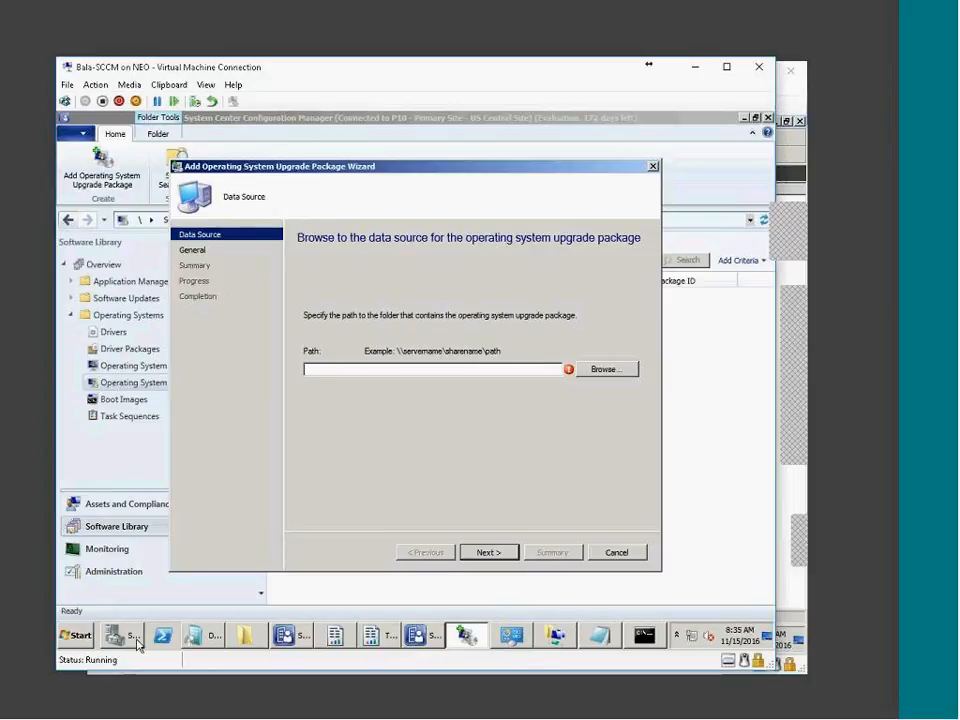
# Paste the Win7_DVD UNC path as source and finish creating the package
pyautogui.click(247, 637)
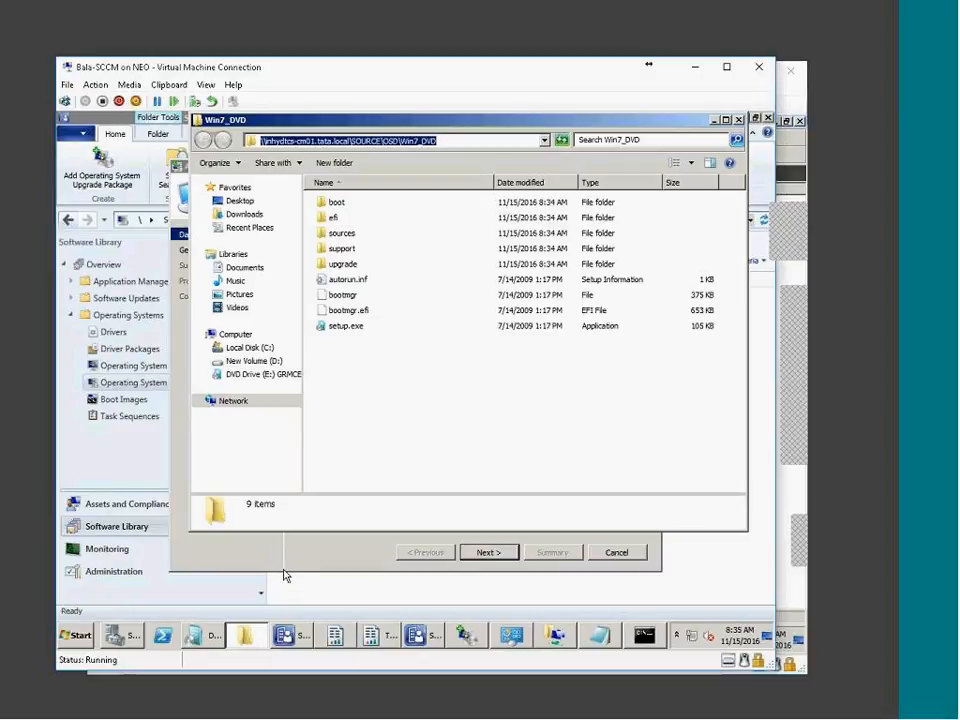
pyautogui.click(467, 636)
pyautogui.hotkey('ctrl', 'v')
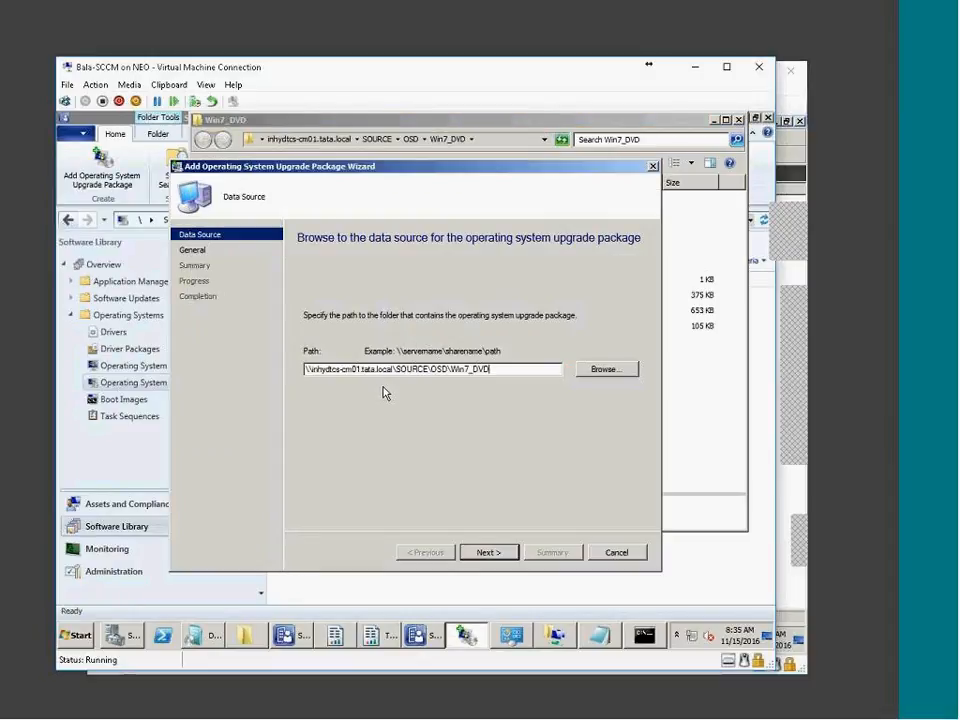
pyautogui.click(484, 551)
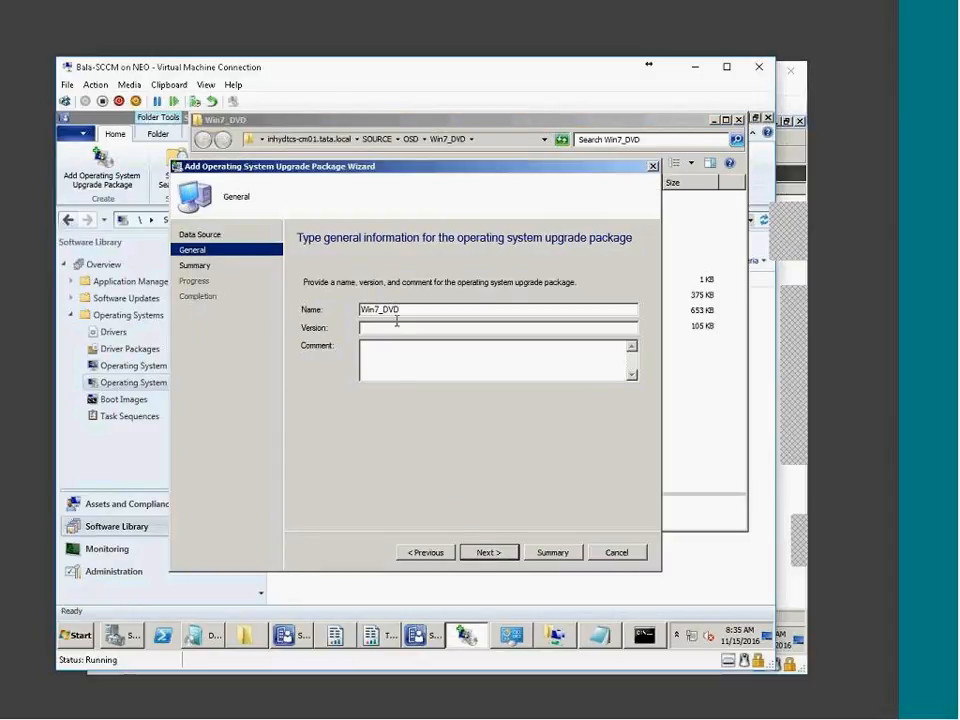
pyautogui.click(490, 553)
pyautogui.click(492, 553)
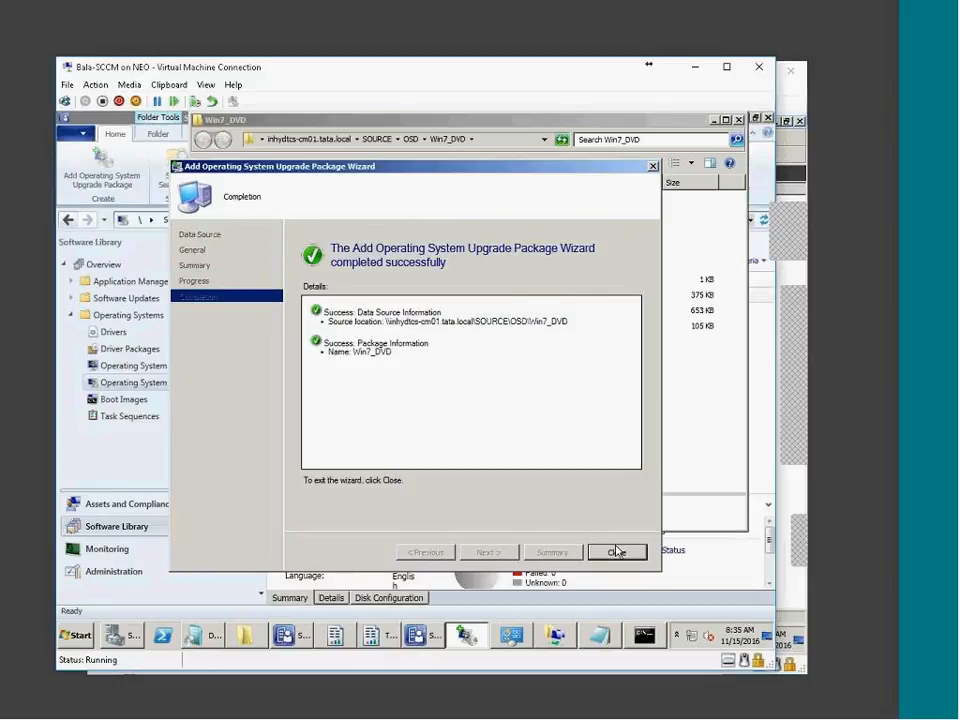
pyautogui.click(615, 553)
pyautogui.click(354, 542)
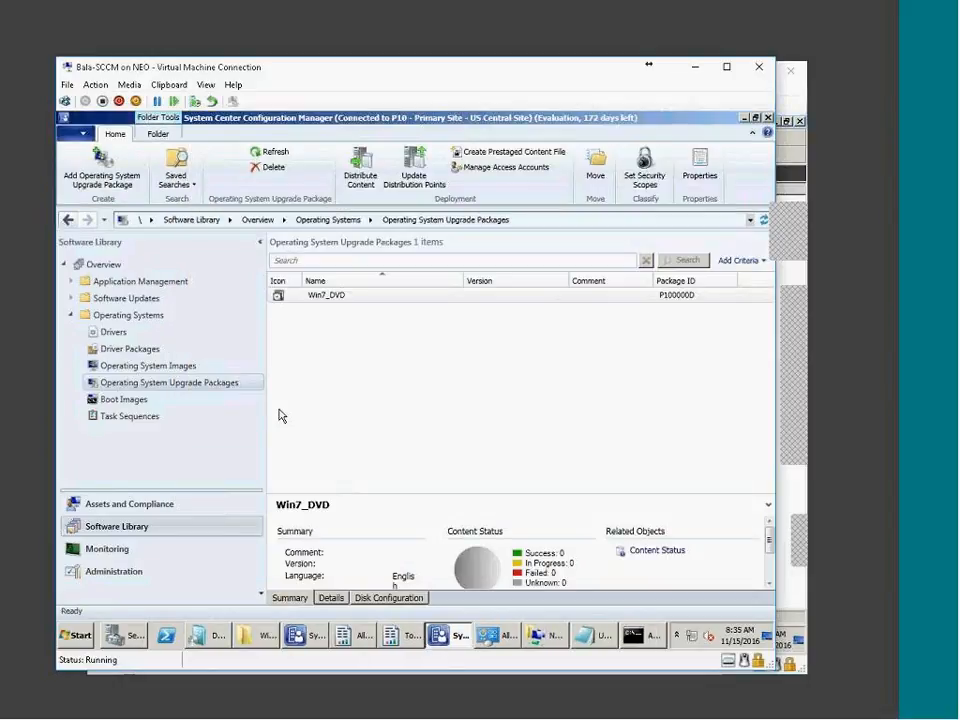
# Distribute Win7_DVD to INHYDTCS-CM01.TATA.LOCAL and enlarge the details pane to view its status
pyautogui.click(349, 300)
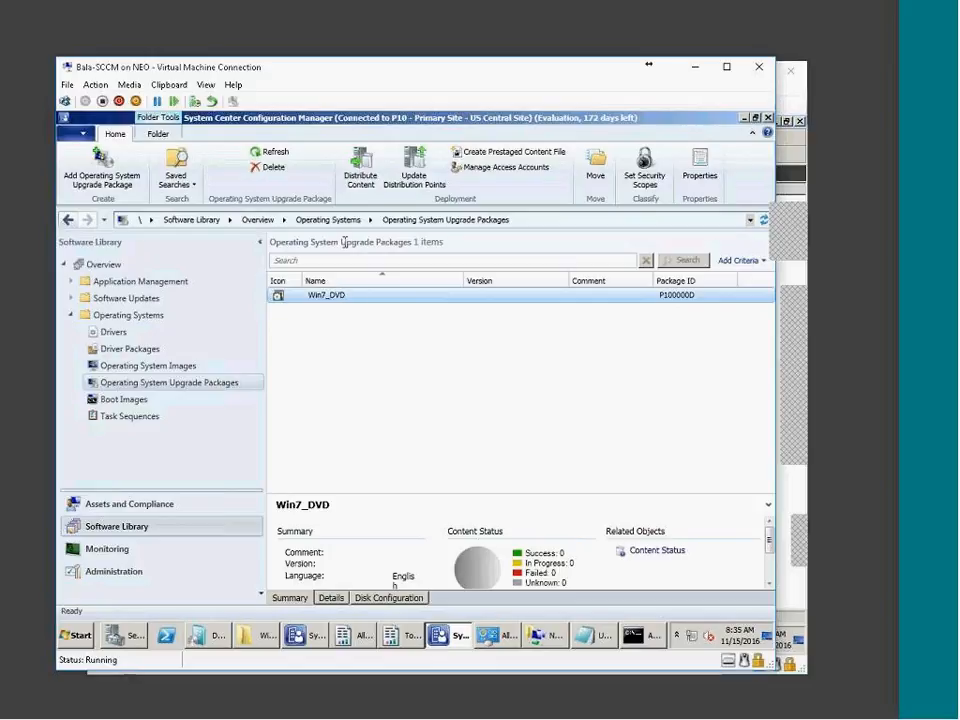
pyautogui.click(369, 163)
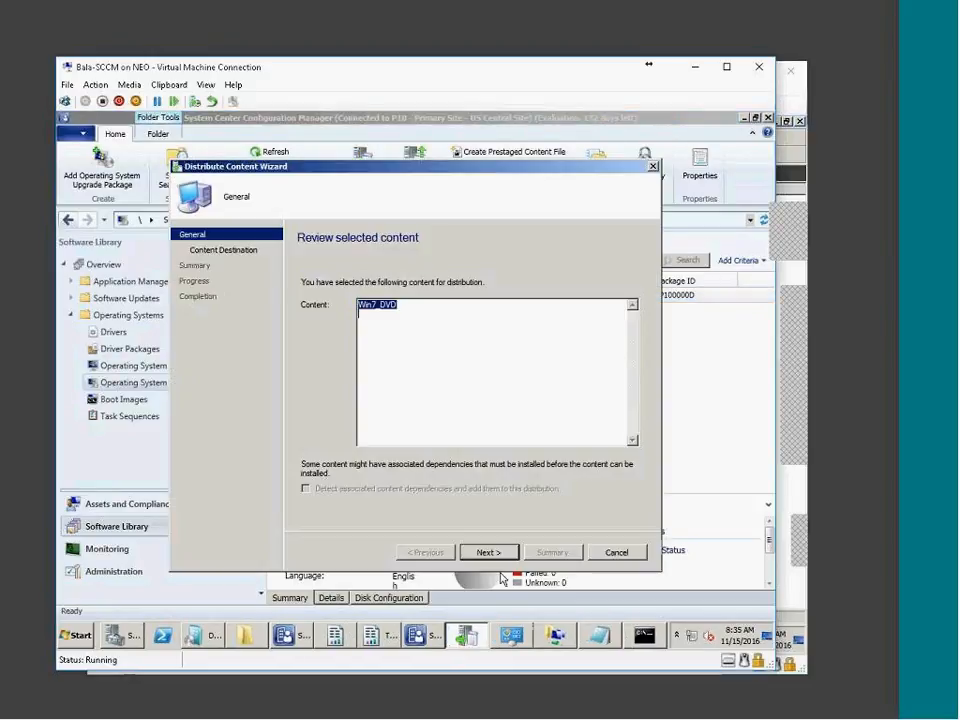
pyautogui.press('Return')
pyautogui.click(605, 340)
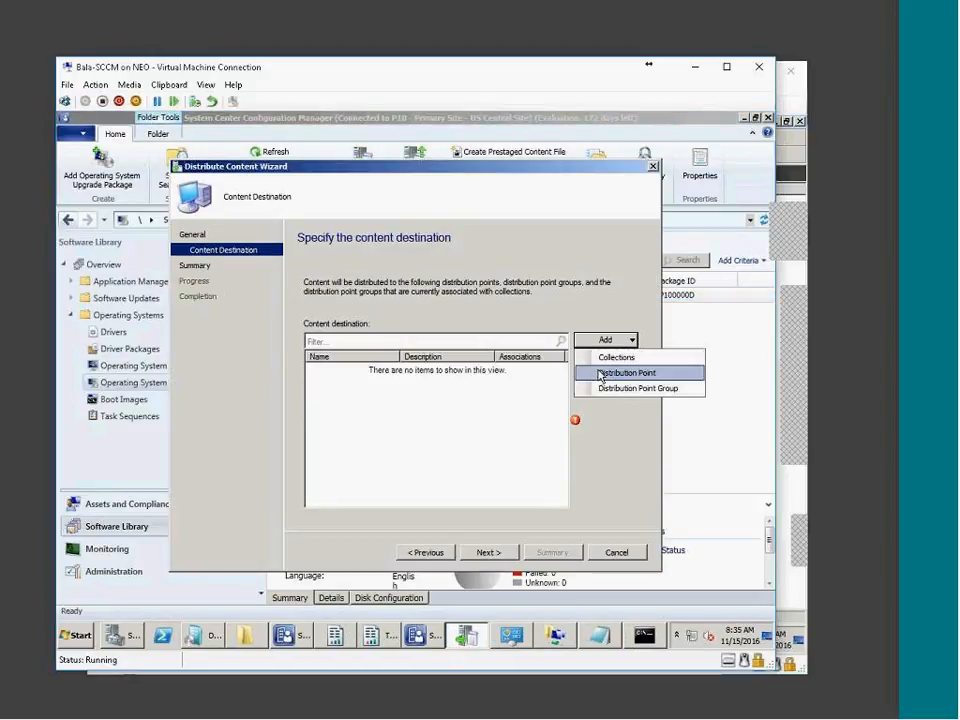
pyautogui.click(630, 371)
pyautogui.click(261, 344)
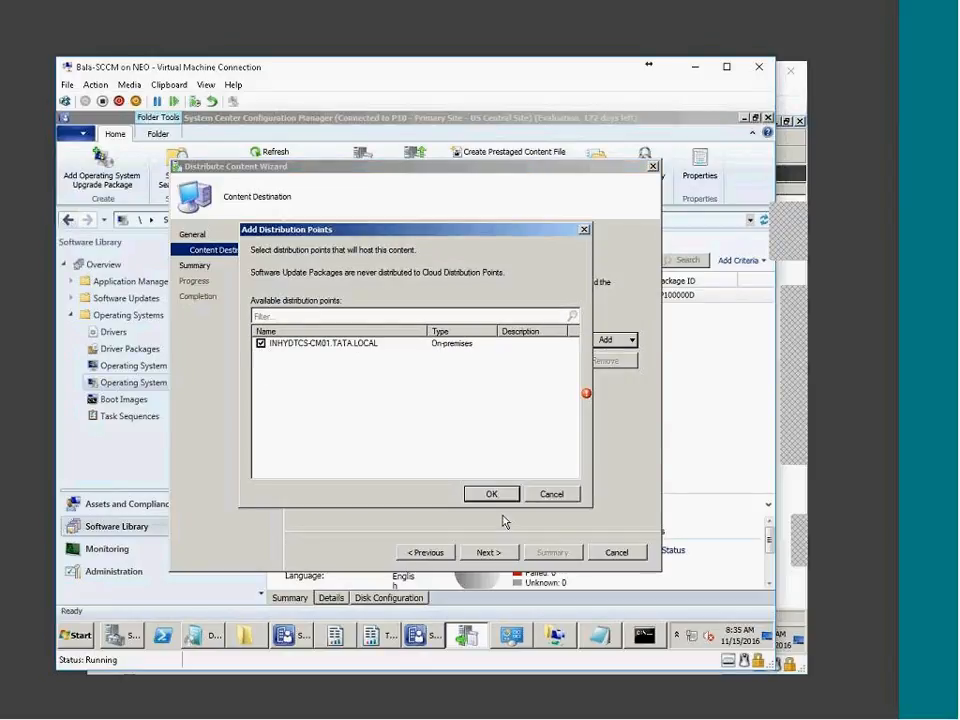
pyautogui.click(491, 494)
pyautogui.click(500, 555)
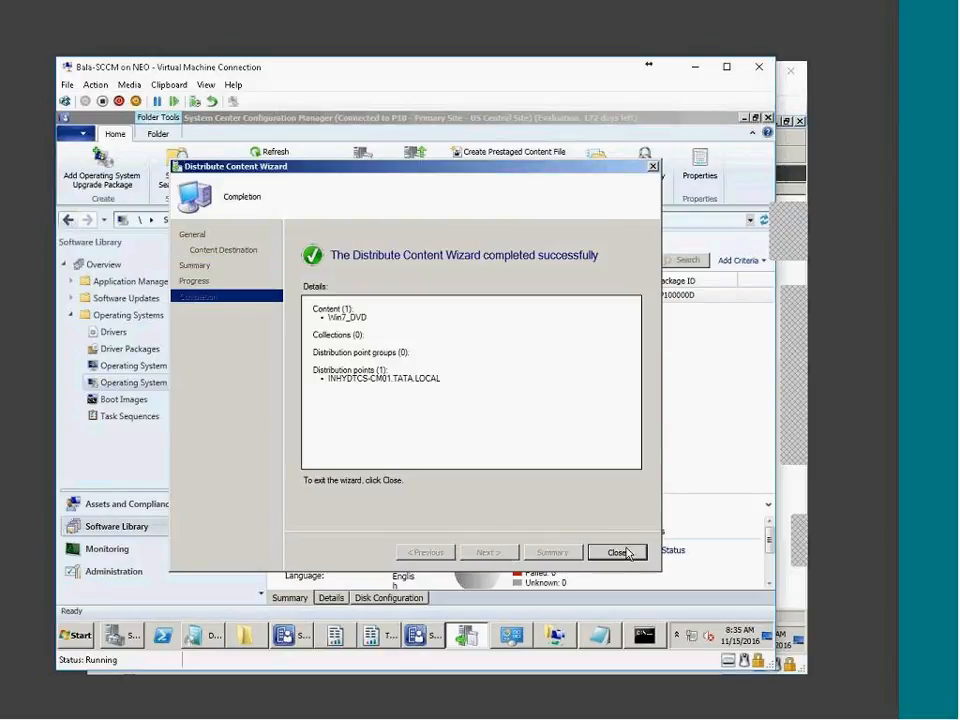
pyautogui.click(617, 553)
pyautogui.moveTo(386, 489); pyautogui.dragTo(386, 439)
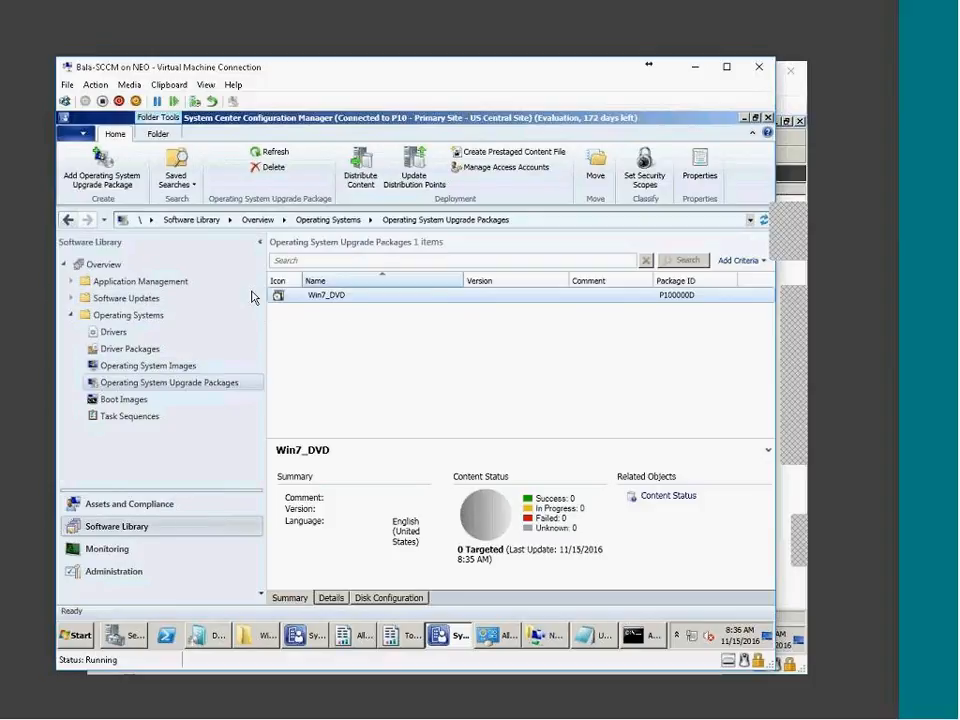
# Review the Configuration Manager Client Package's programs under Application Management > Packages
pyautogui.click(72, 282)
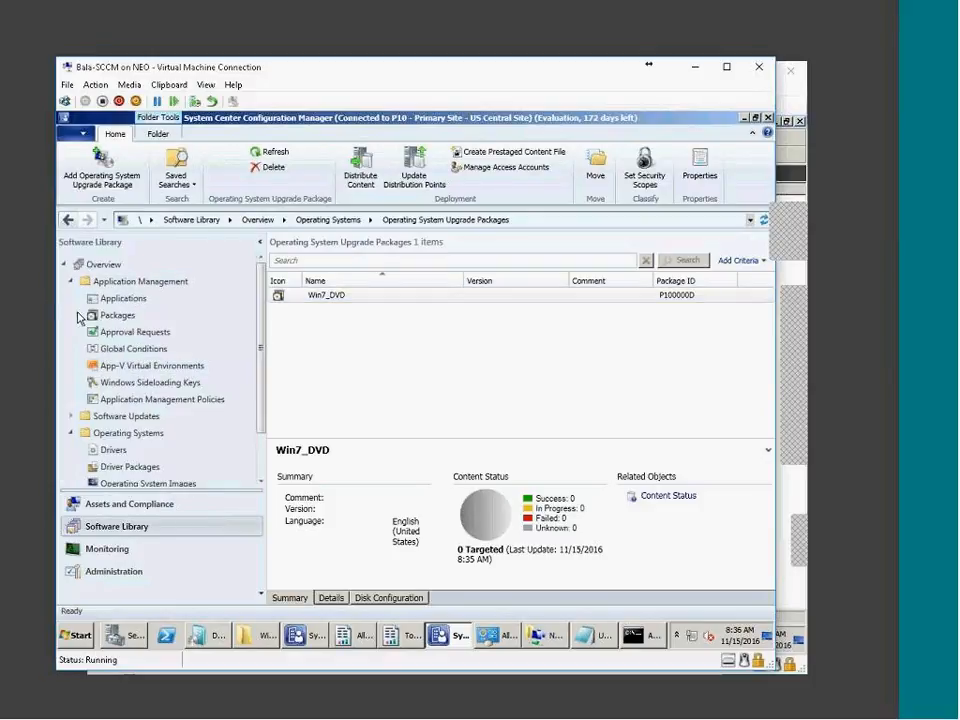
pyautogui.click(90, 316)
pyautogui.click(335, 327)
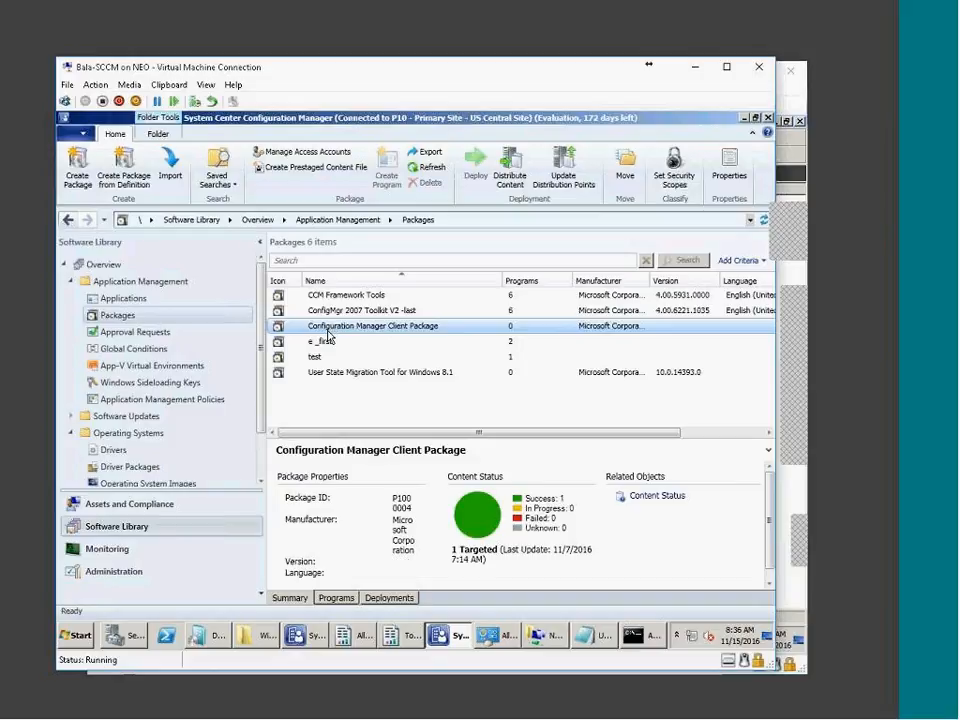
pyautogui.click(336, 598)
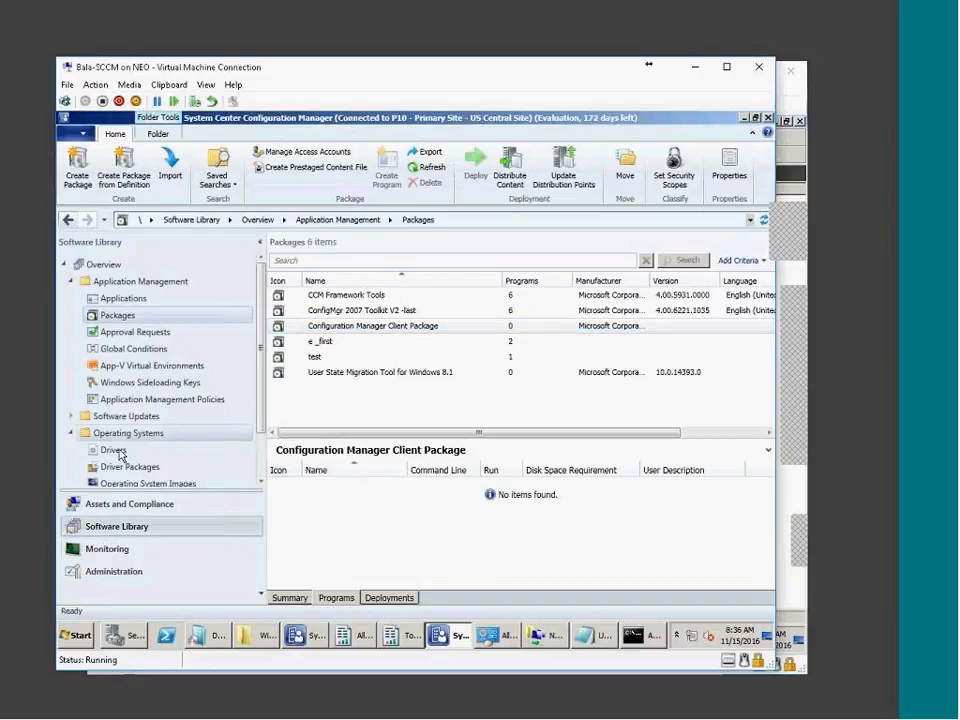
# Show Win7_DVD's details in Operating System Upgrade Packages: one X64 English (United States) image, 11,361.16 MB
pyautogui.scroll(-2, 182, 470)
pyautogui.click(165, 443)
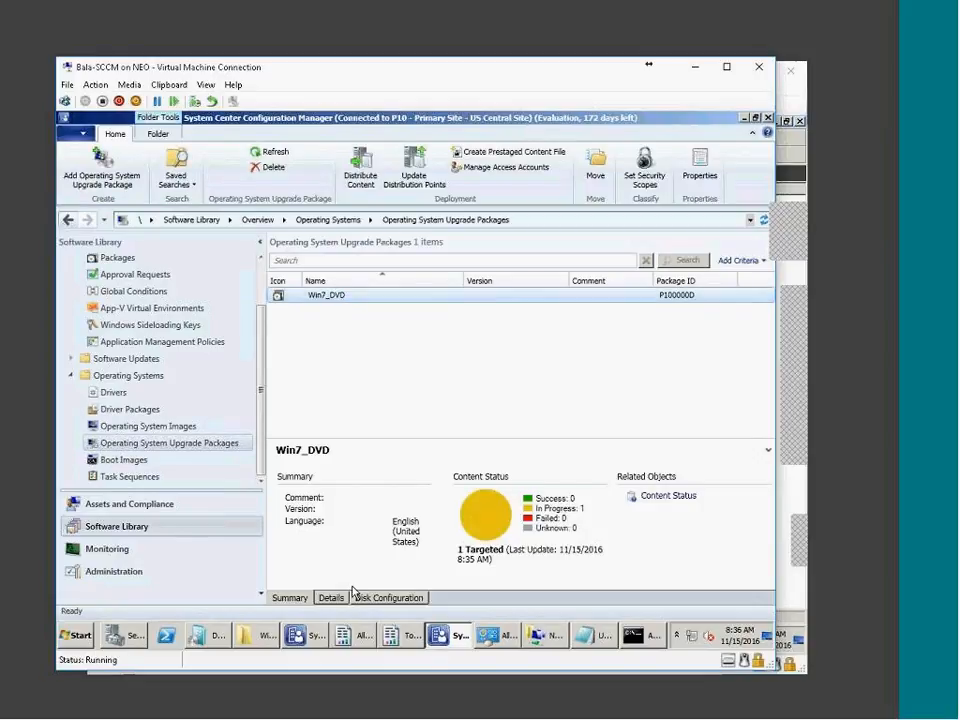
pyautogui.click(333, 598)
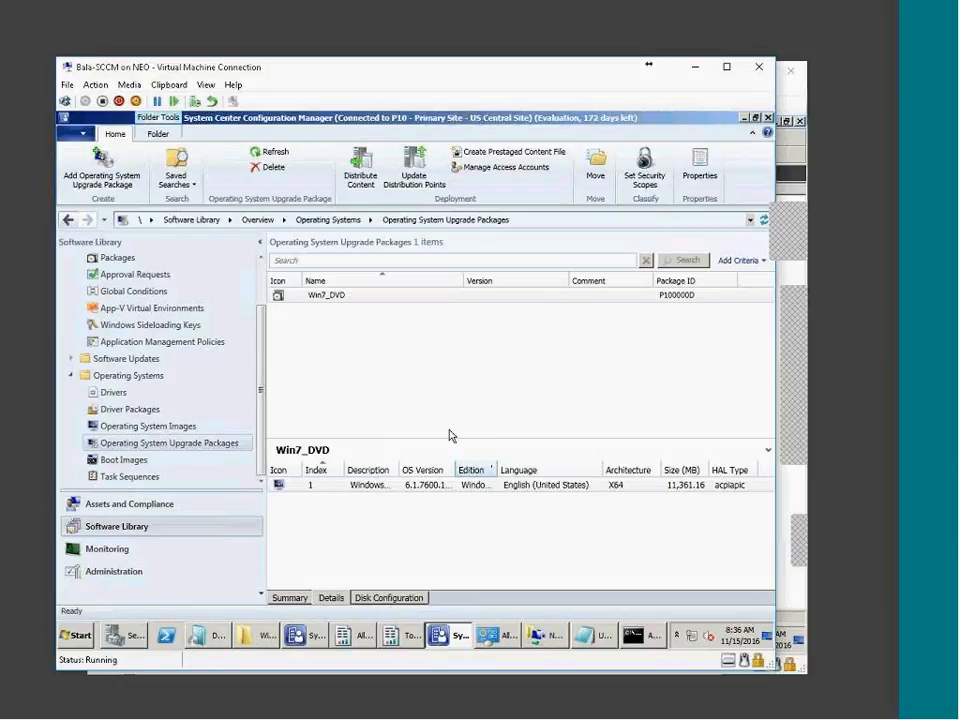
pyautogui.rightClick(369, 298)
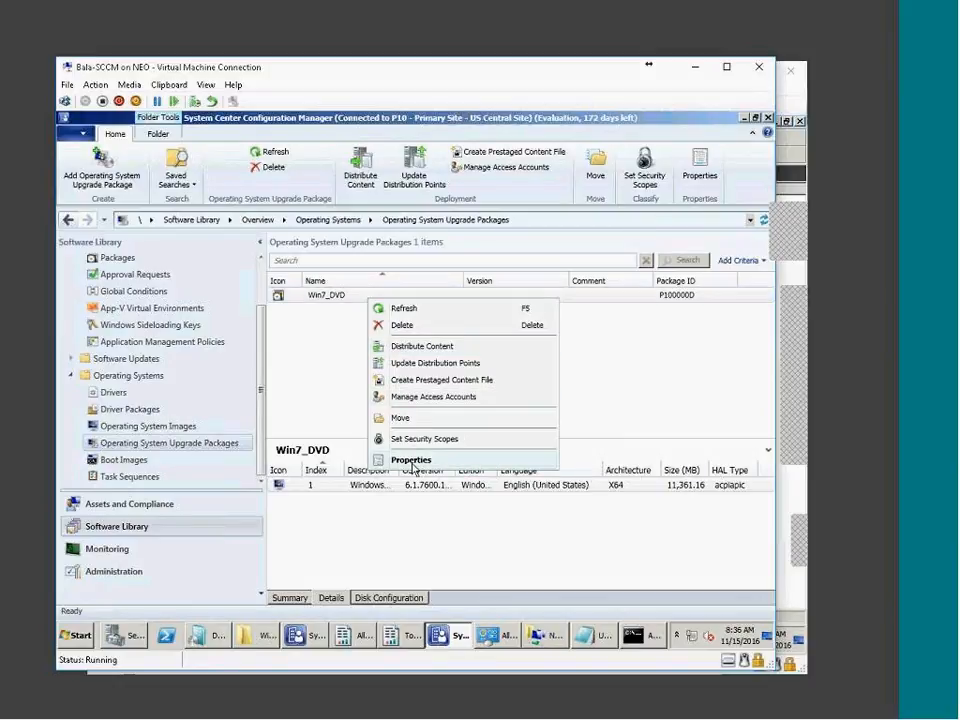
pyautogui.click(412, 462)
pyautogui.click(272, 184)
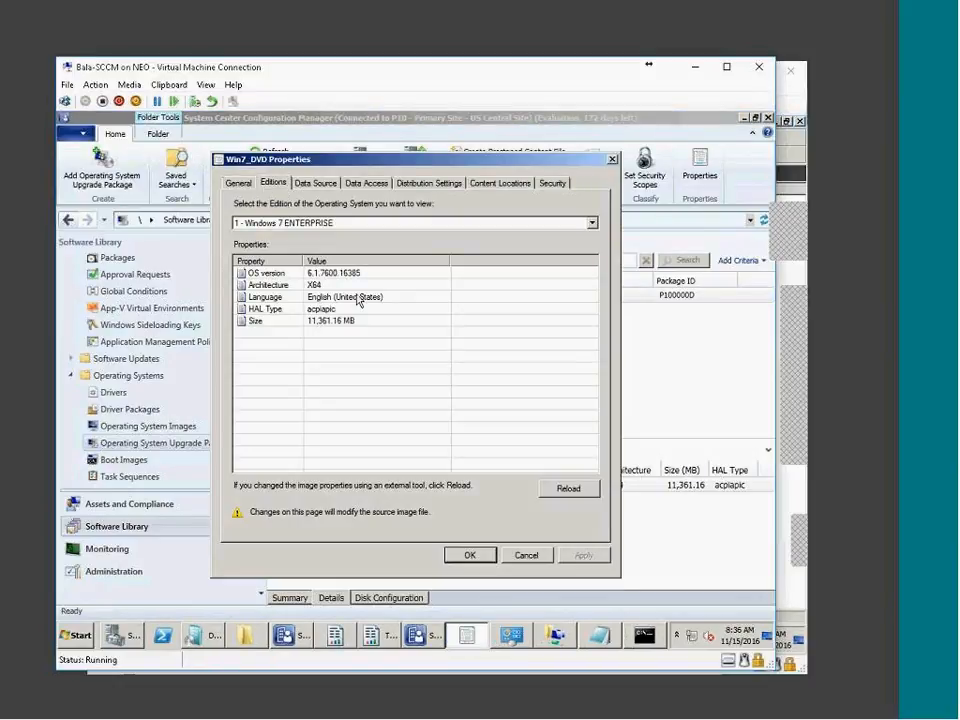
pyautogui.click(300, 285)
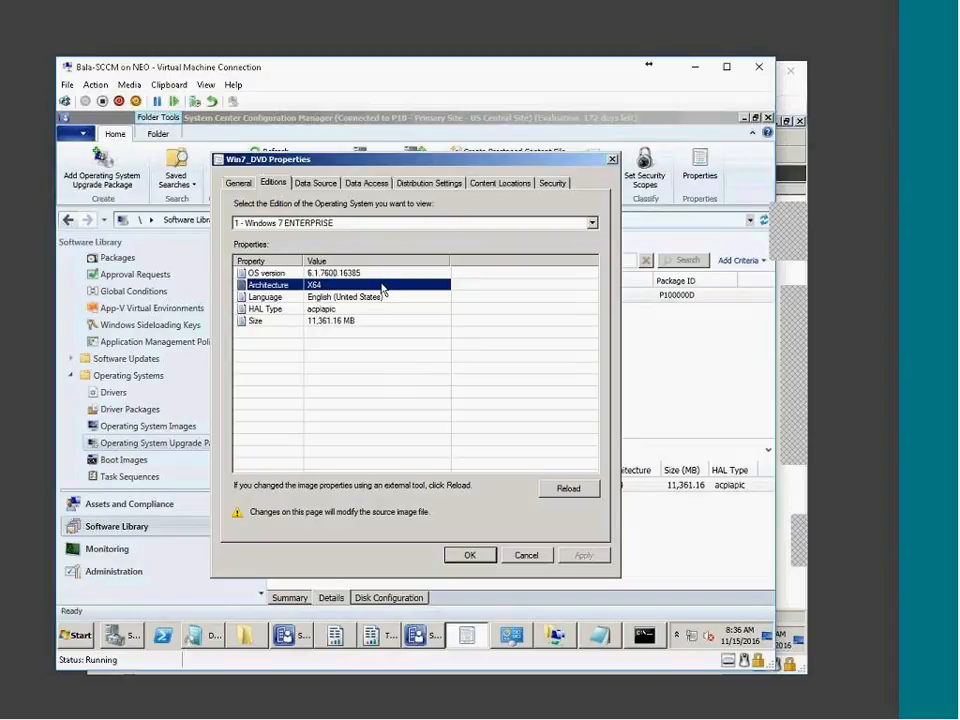
pyautogui.click(290, 224)
pyautogui.click(252, 237)
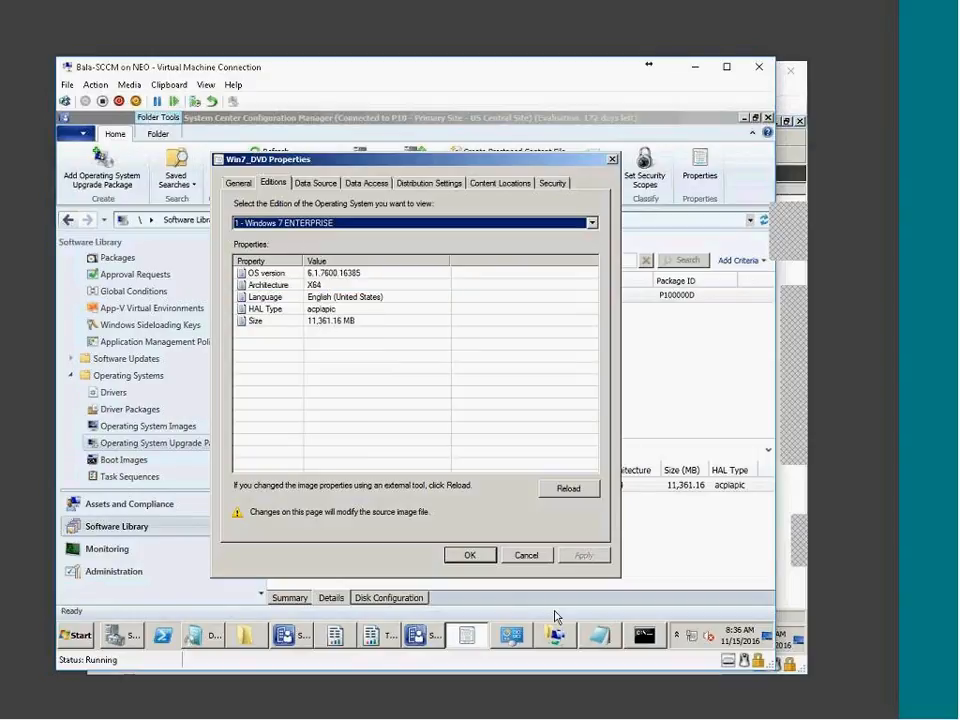
pyautogui.click(526, 555)
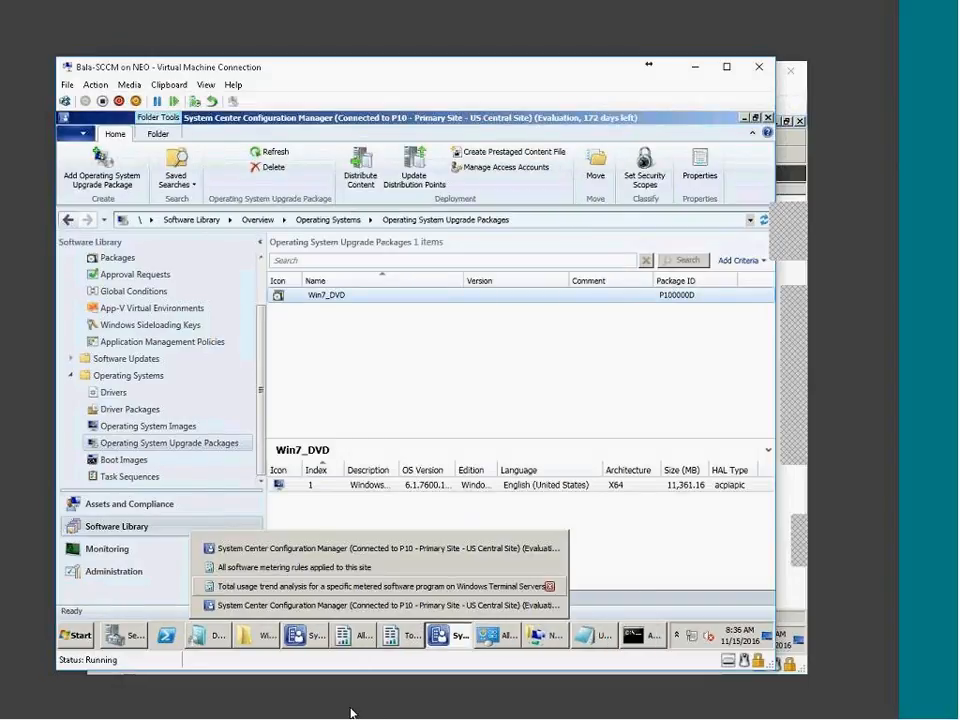
pyautogui.click(352, 716)
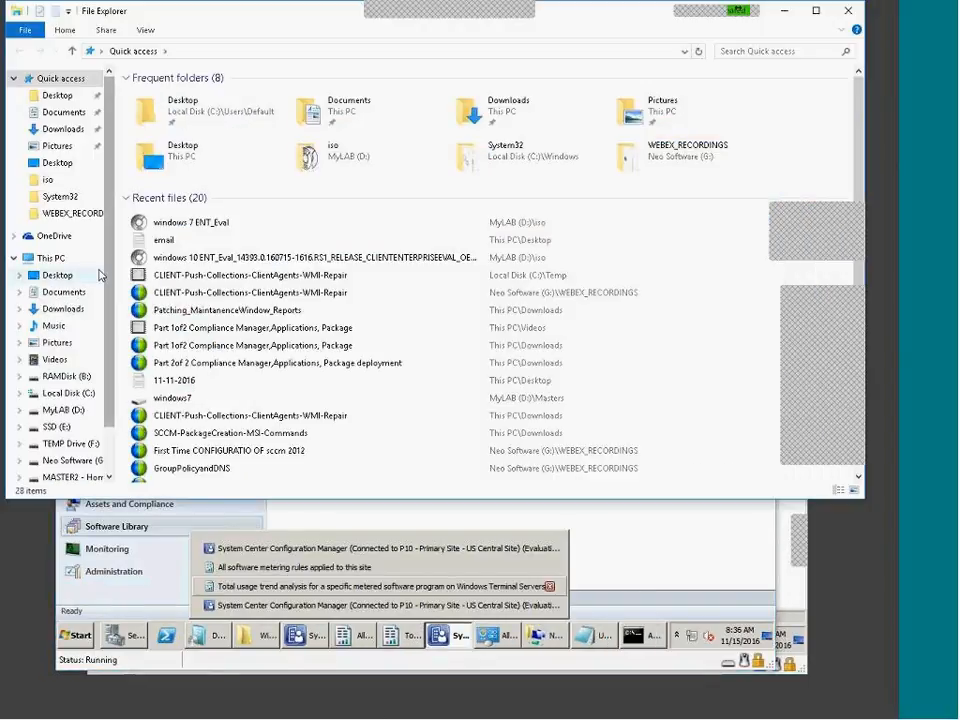
pyautogui.scroll(-1, 96, 275)
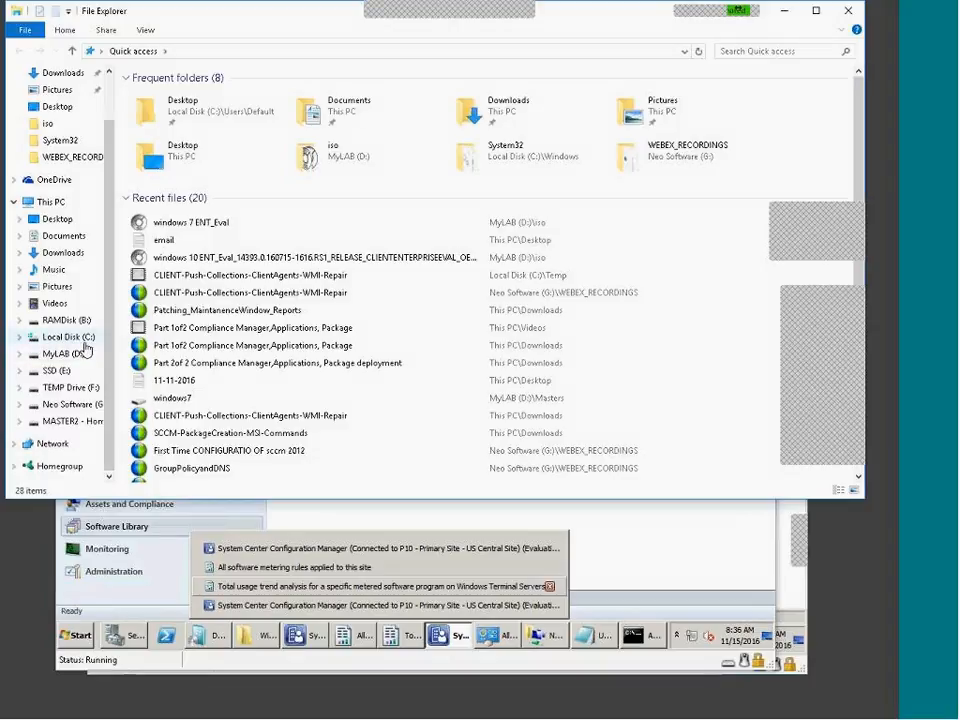
pyautogui.click(687, 16)
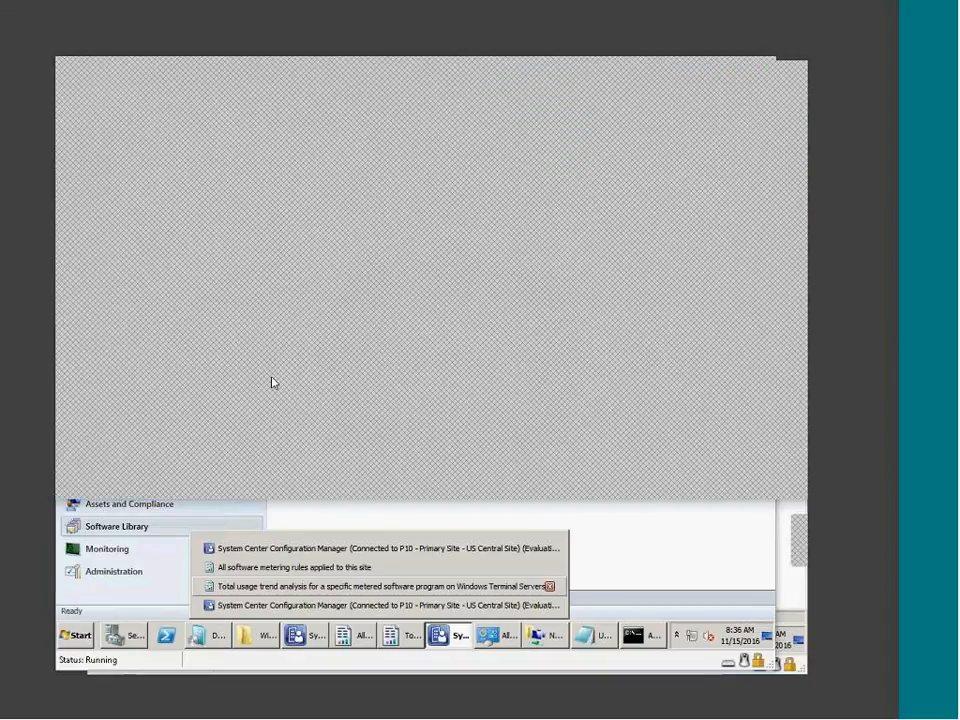
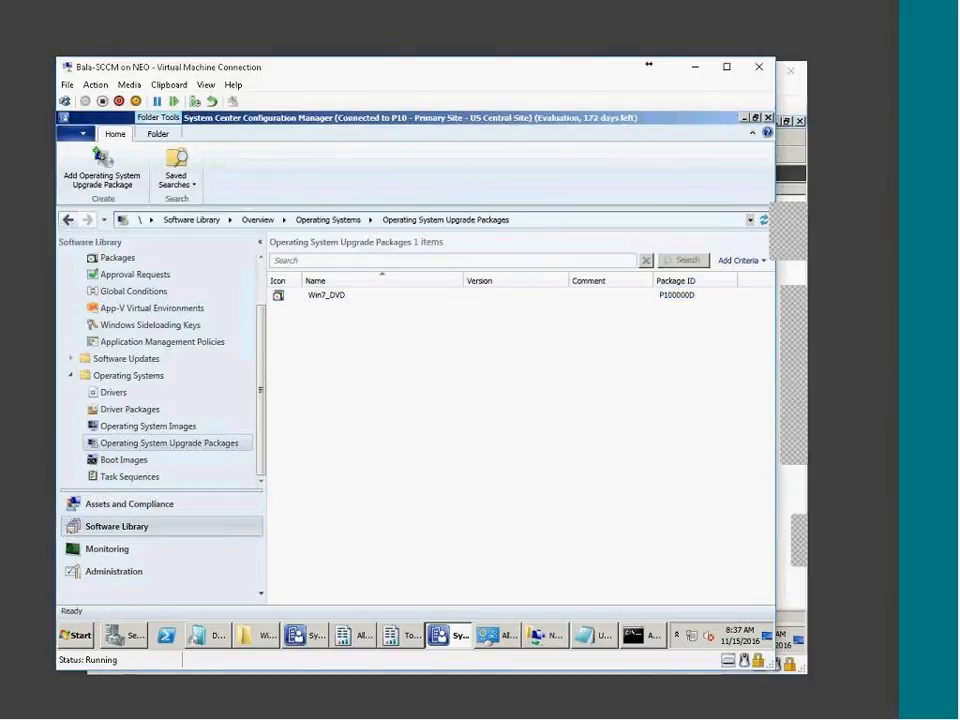
# Rearrange the windows and bring the virtual machine window into focus
pyautogui.moveTo(819, 214); pyautogui.dragTo(782, 204)
pyautogui.moveTo(851, 313)
pyautogui.mouseDown()
pyautogui.moveTo(744, 313)
pyautogui.moveTo(869, 295)
pyautogui.mouseUp()
pyautogui.moveTo(867, 537); pyautogui.dragTo(696, 528)
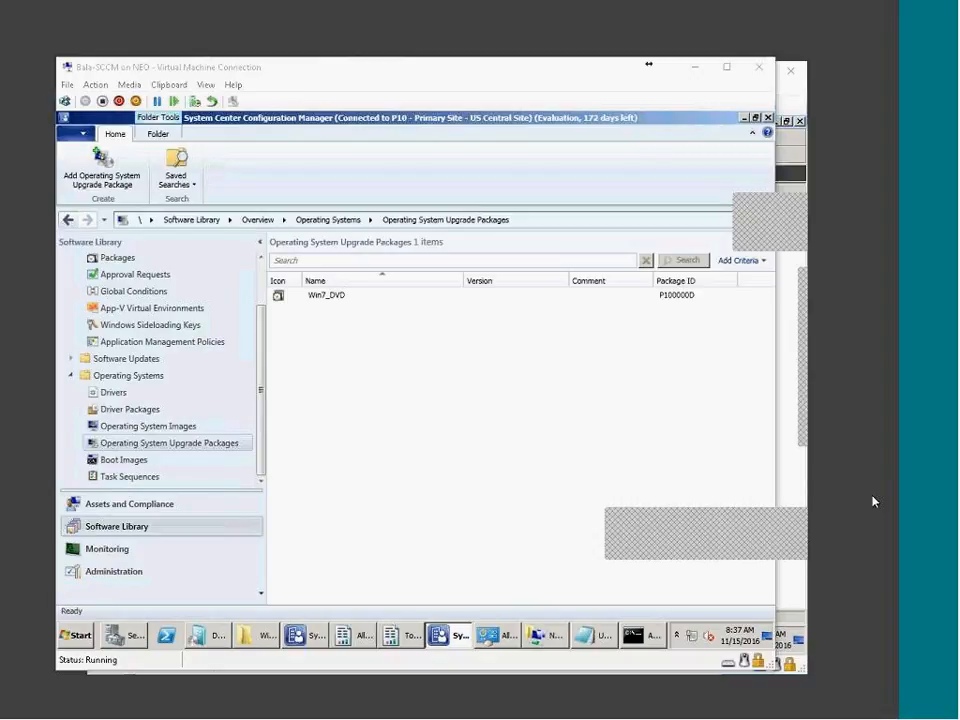
pyautogui.click(547, 533)
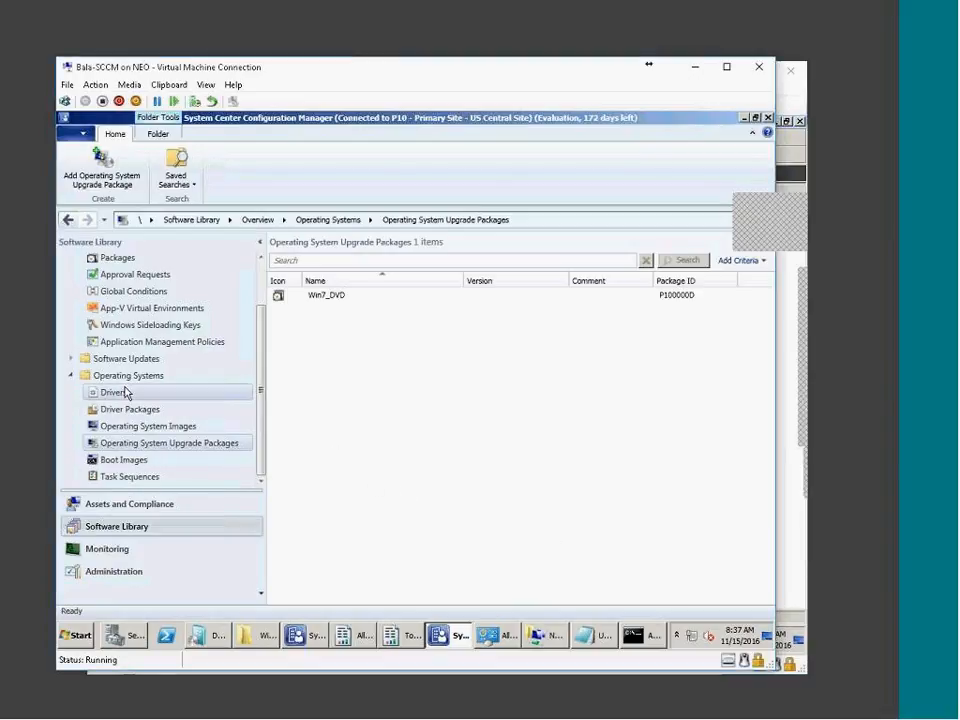
# Refresh Win7_DVD's summary content status, then show the Task Sequences list
pyautogui.click(318, 295)
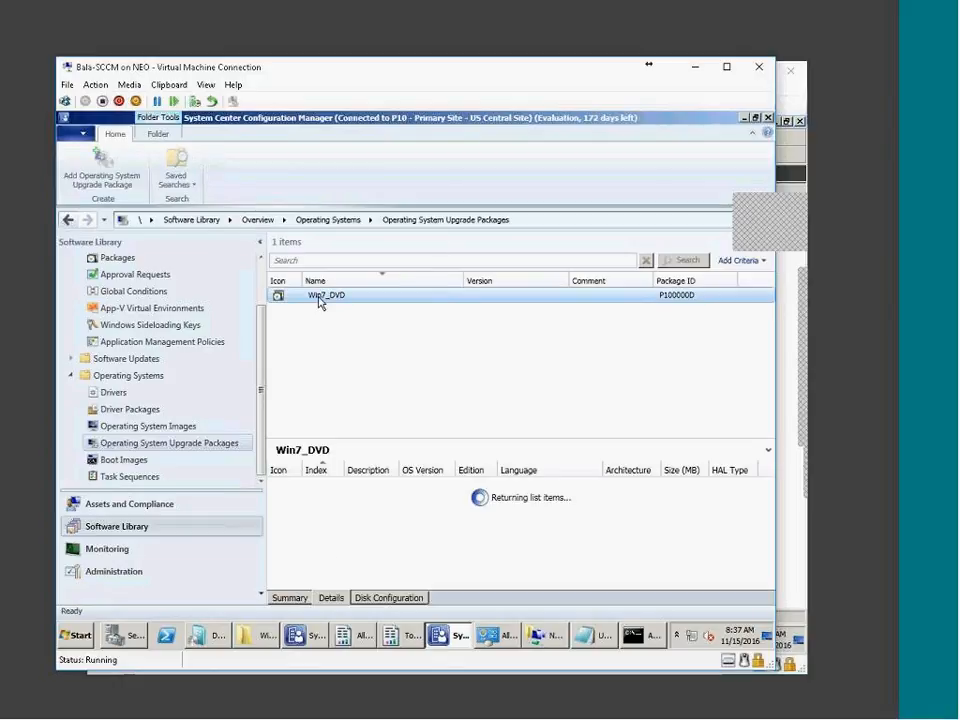
pyautogui.click(290, 598)
pyautogui.click(275, 153)
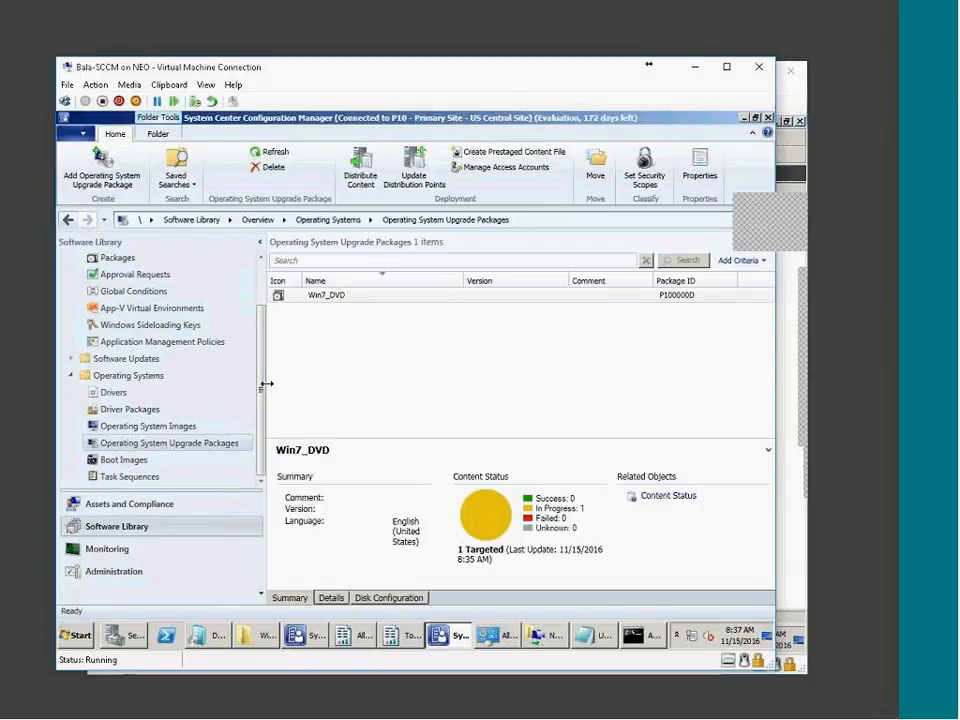
pyautogui.click(131, 478)
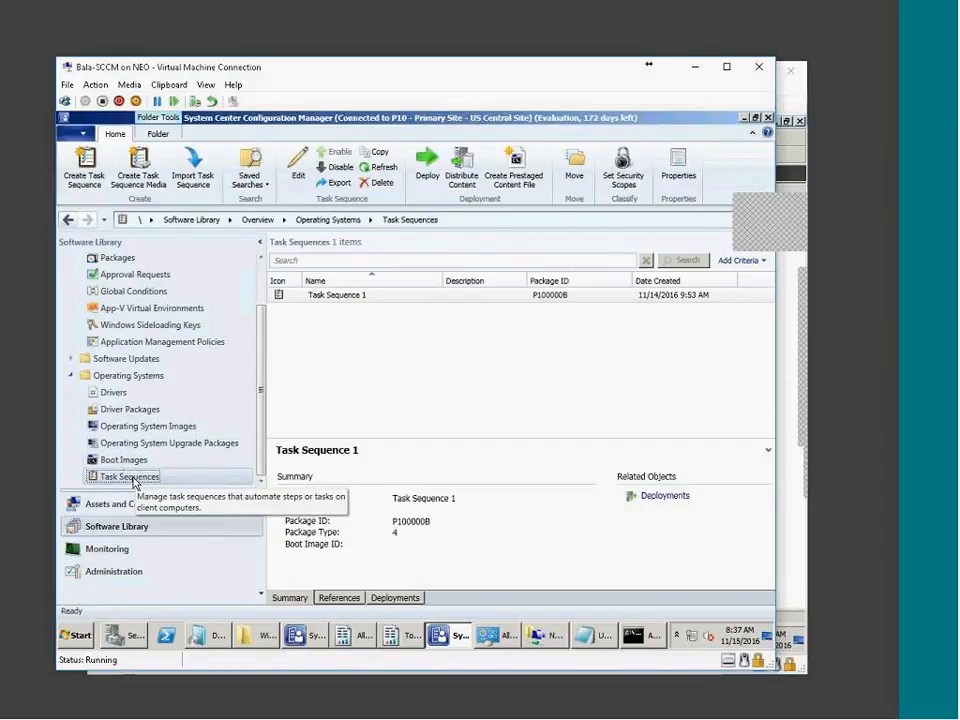
# Start a new Build and capture task sequence named 'BC'
pyautogui.rightClick(135, 484)
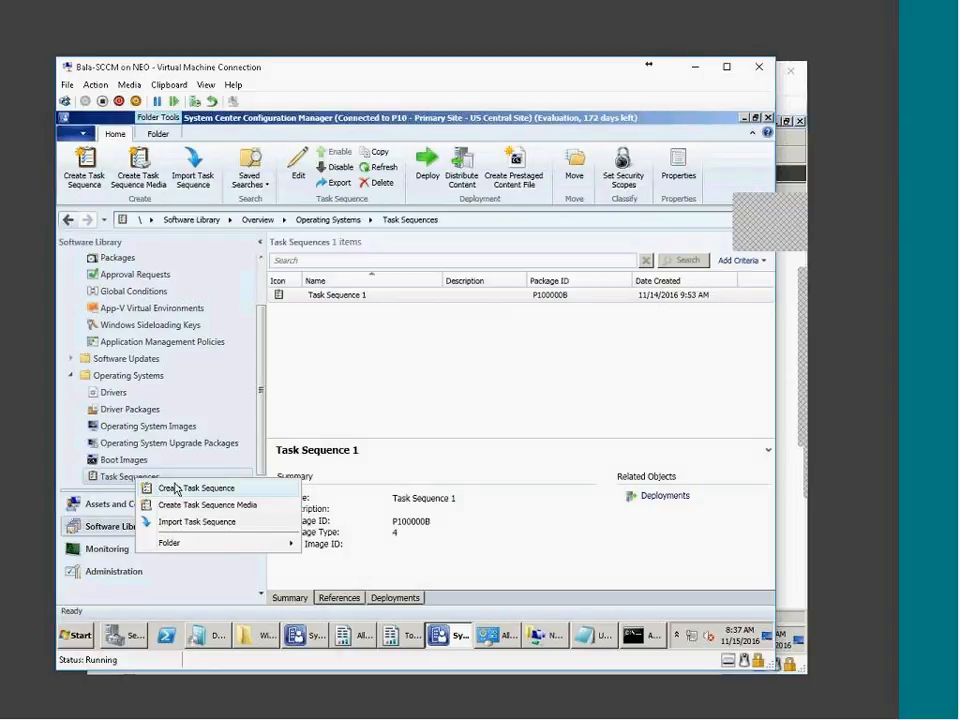
pyautogui.click(257, 489)
pyautogui.click(446, 386)
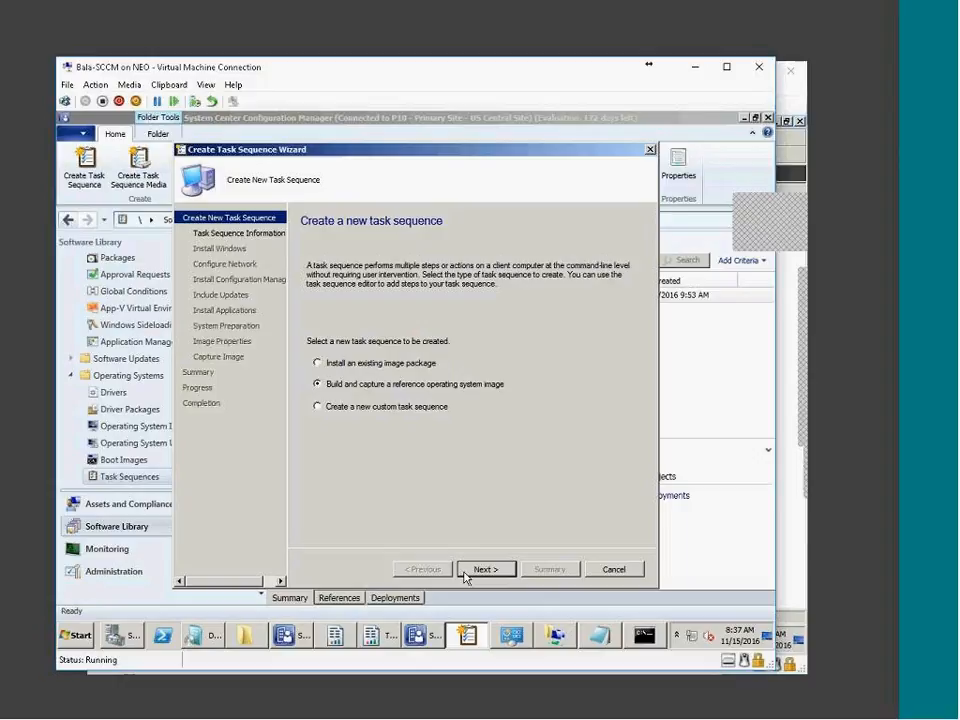
pyautogui.click(466, 570)
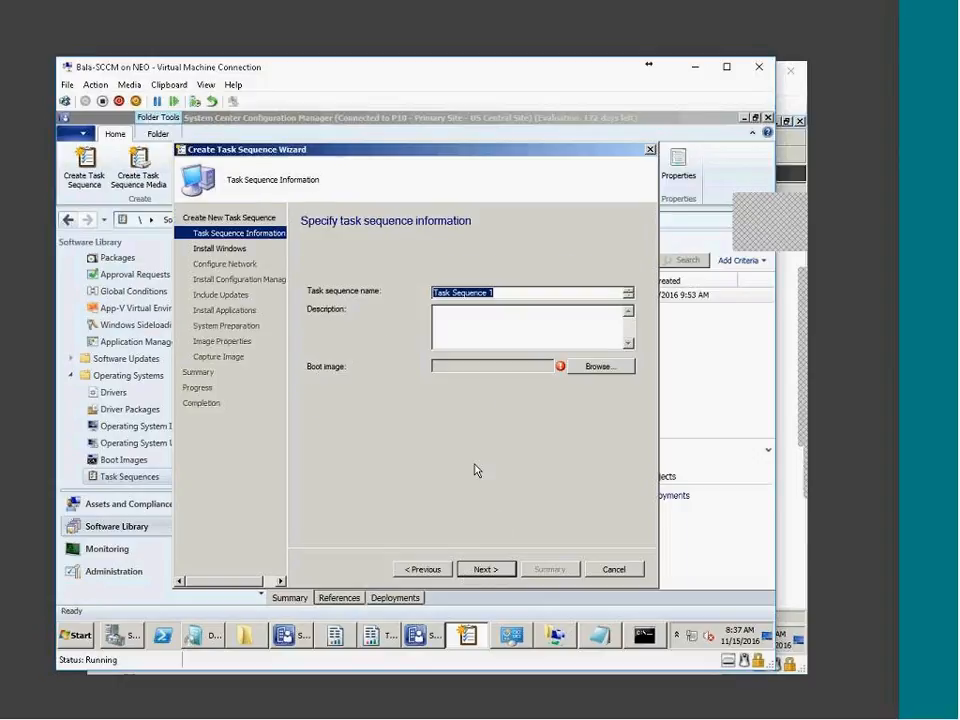
pyautogui.write('B')
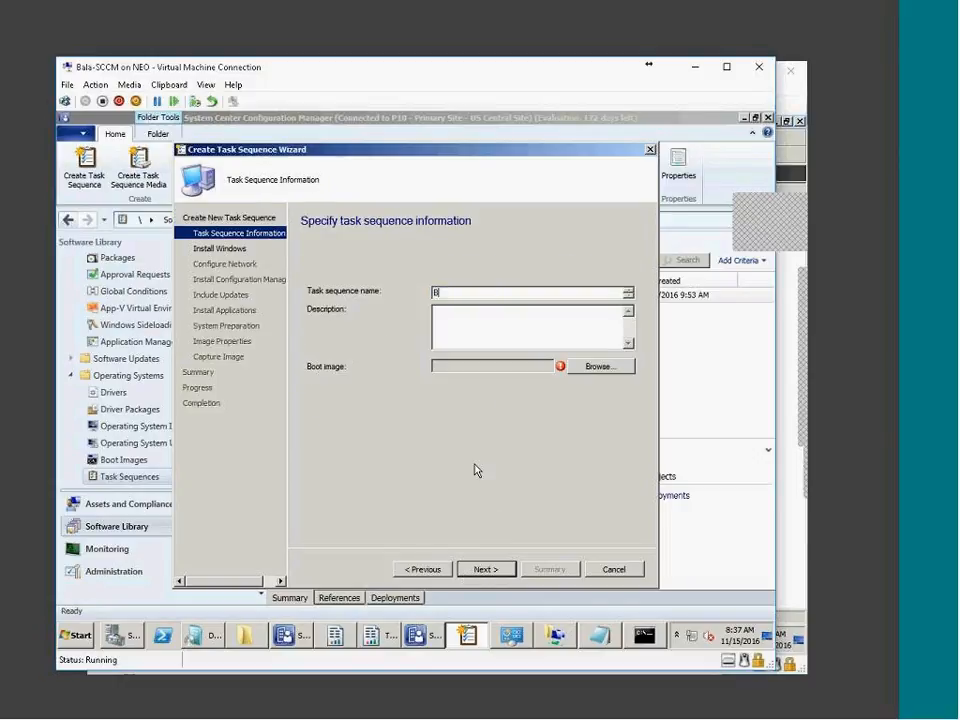
pyautogui.write('C - Win7')
# Choose Boot Image X64 V1.0 en-US as the task sequence's boot image
pyautogui.click(602, 366)
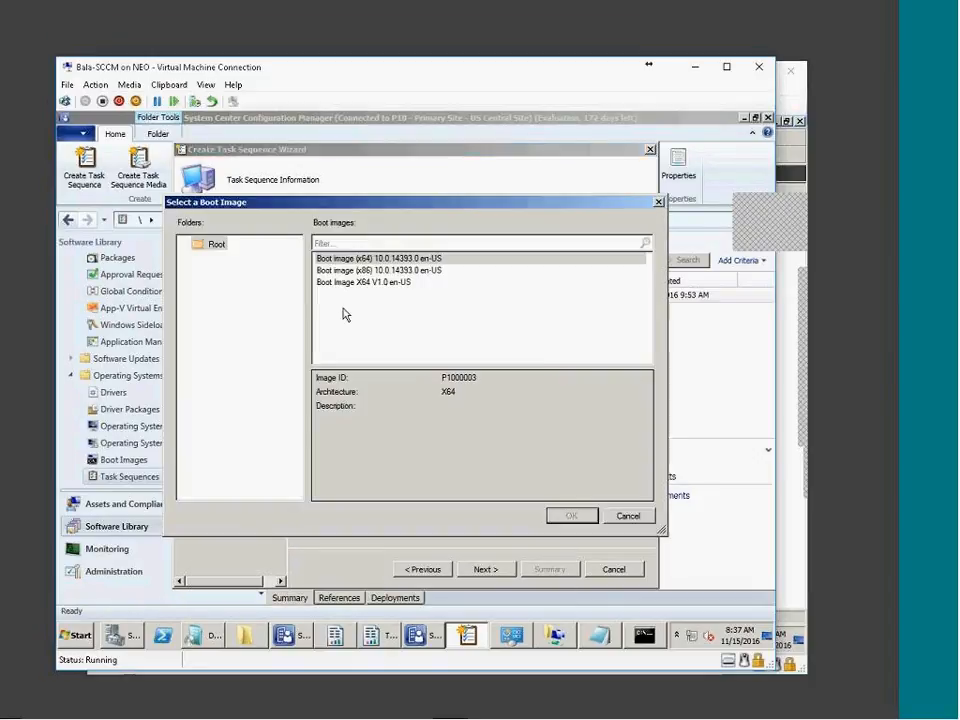
pyautogui.click(391, 284)
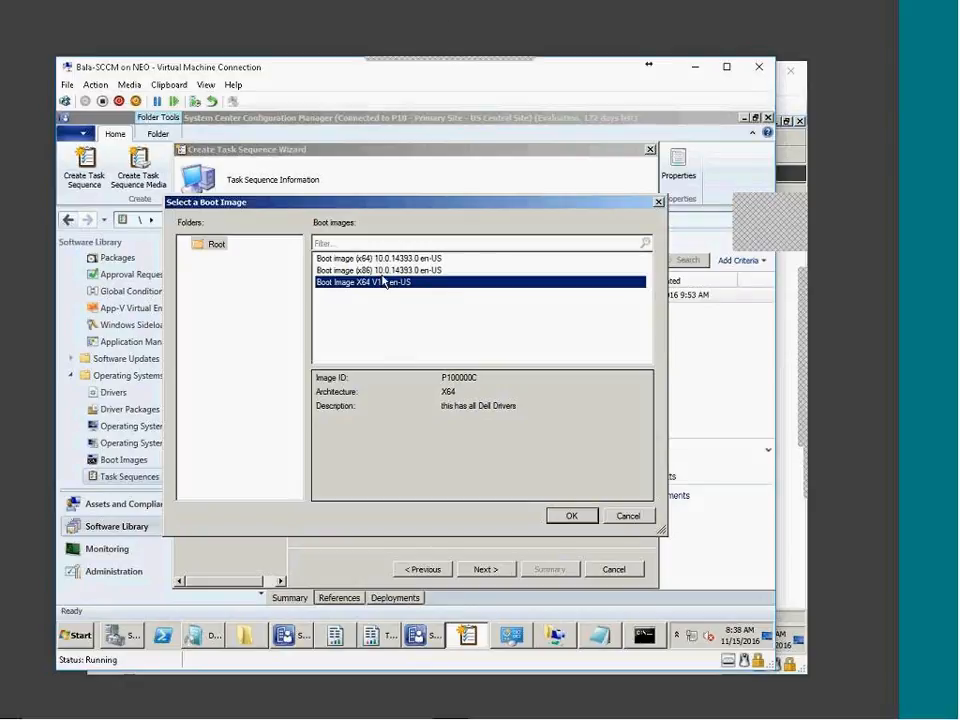
pyautogui.click(373, 271)
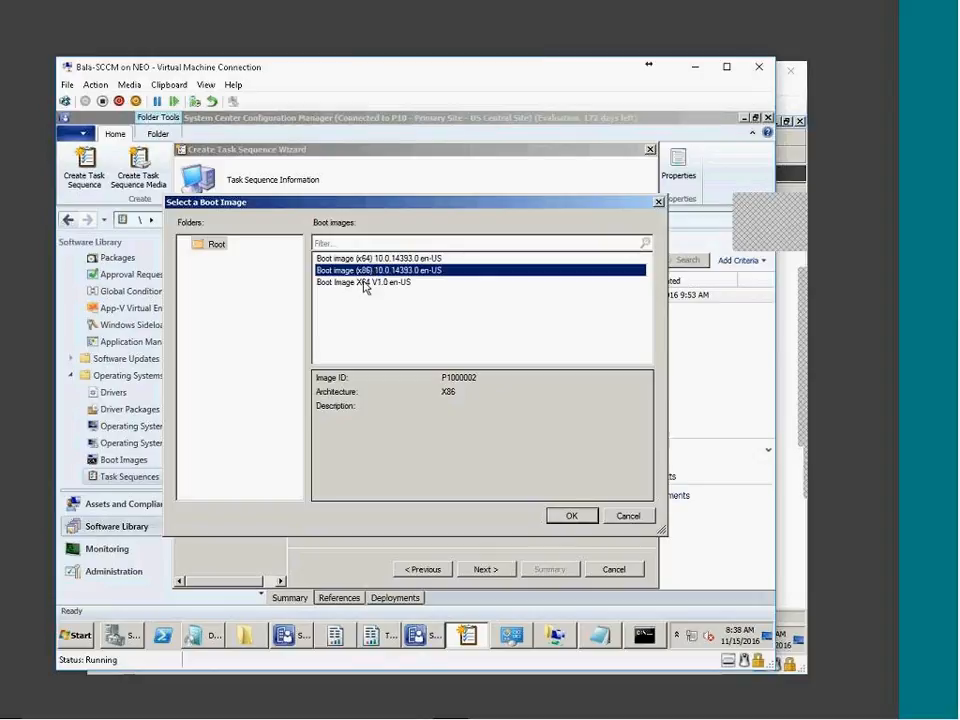
pyautogui.click(361, 284)
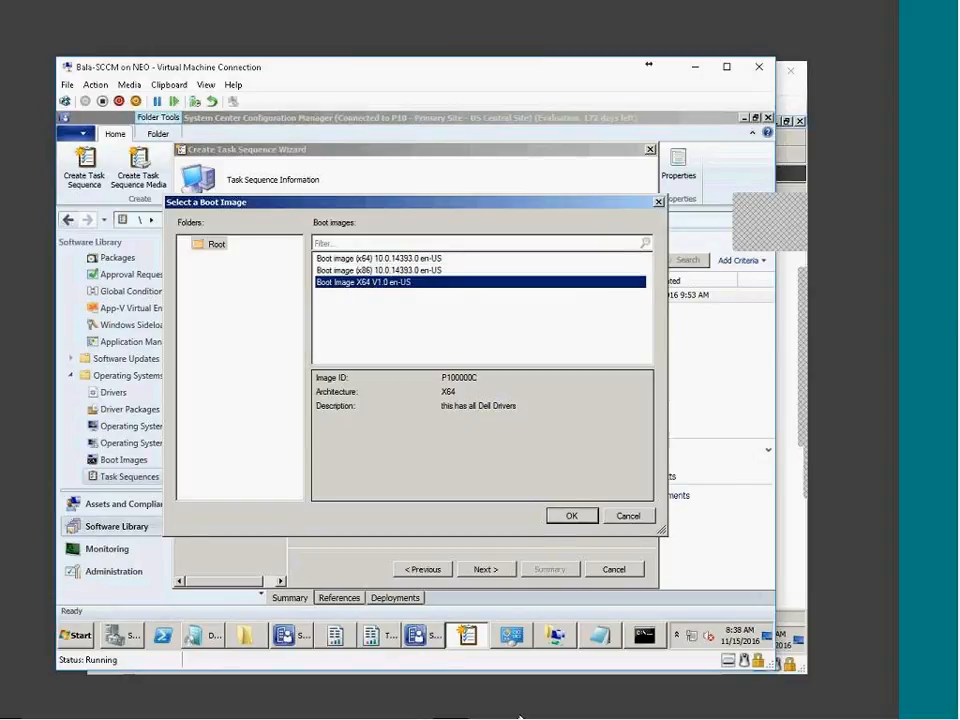
pyautogui.click(572, 515)
pyautogui.click(485, 569)
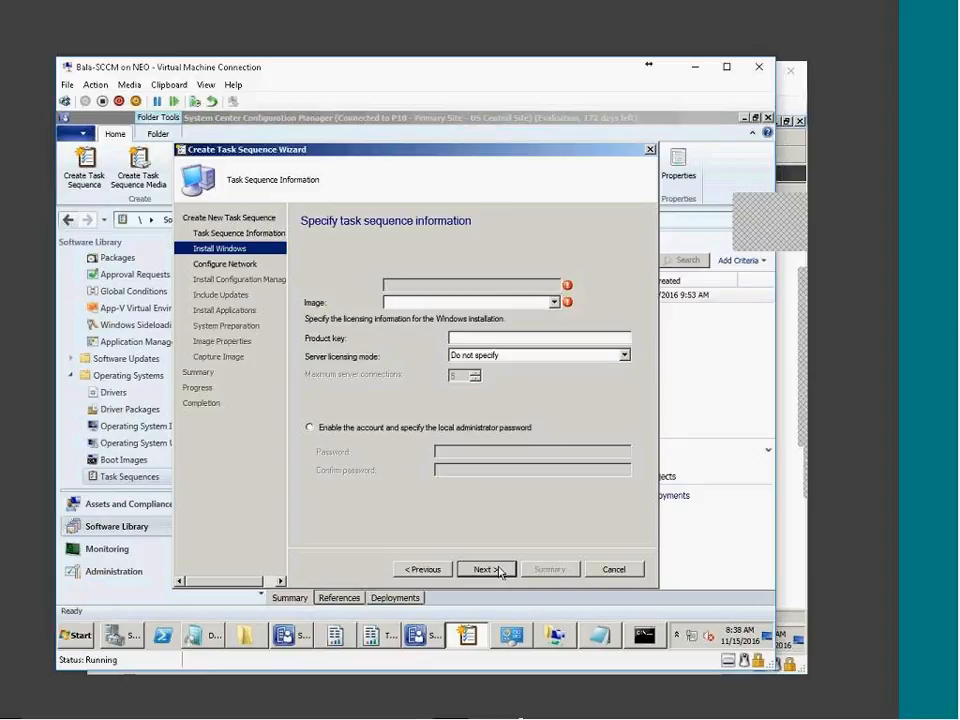
# Browse for an operating system image, find the Root folder empty, and leave the wizard
pyautogui.click(216, 246)
pyautogui.click(628, 515)
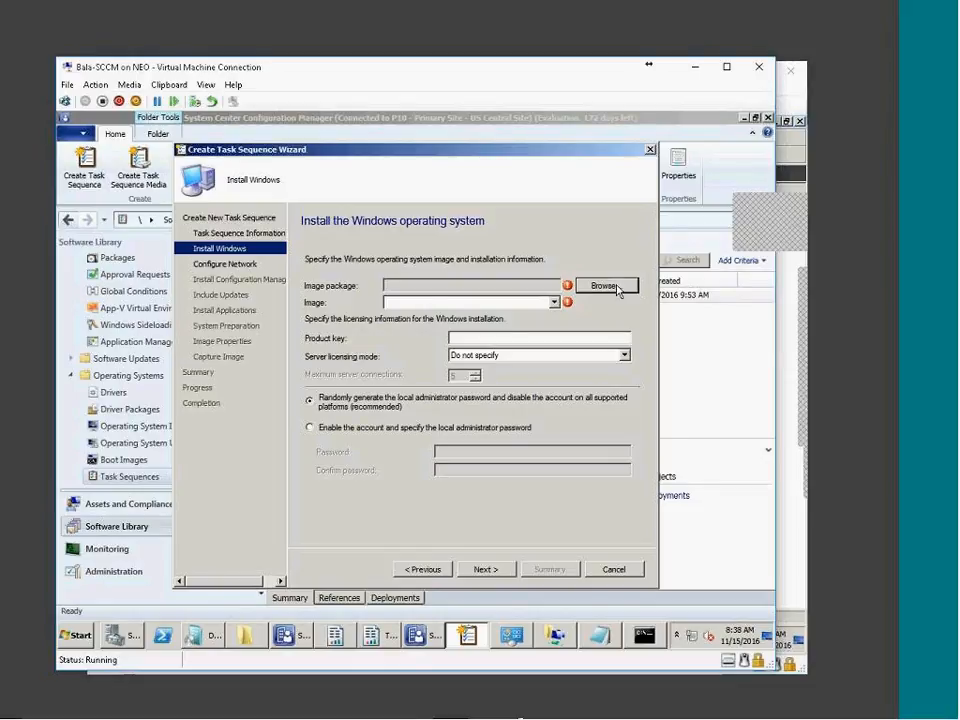
pyautogui.click(618, 289)
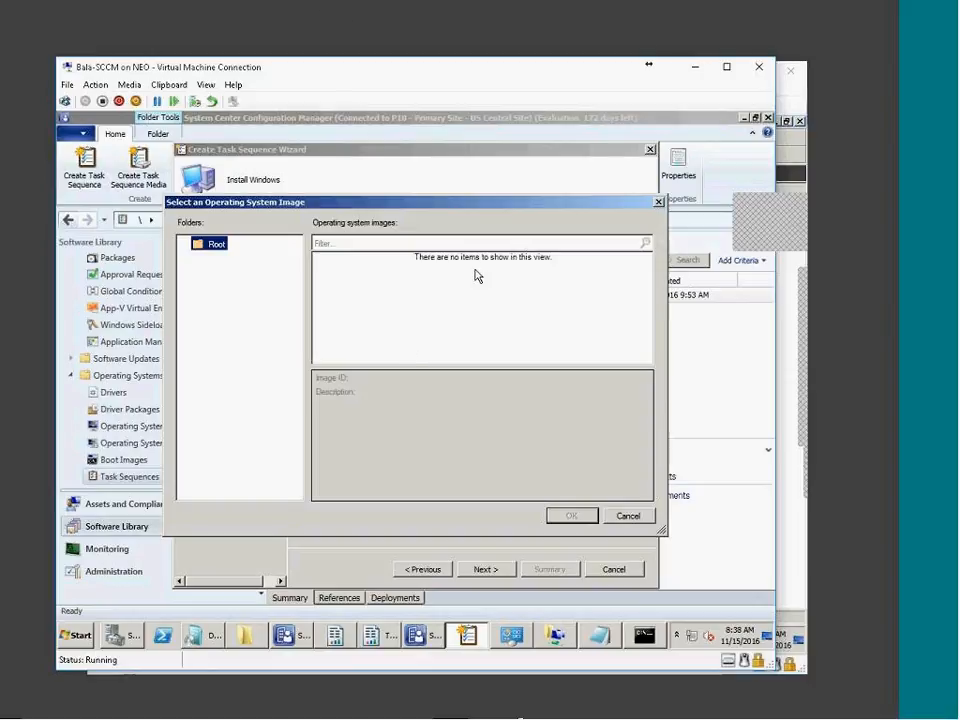
pyautogui.click(628, 516)
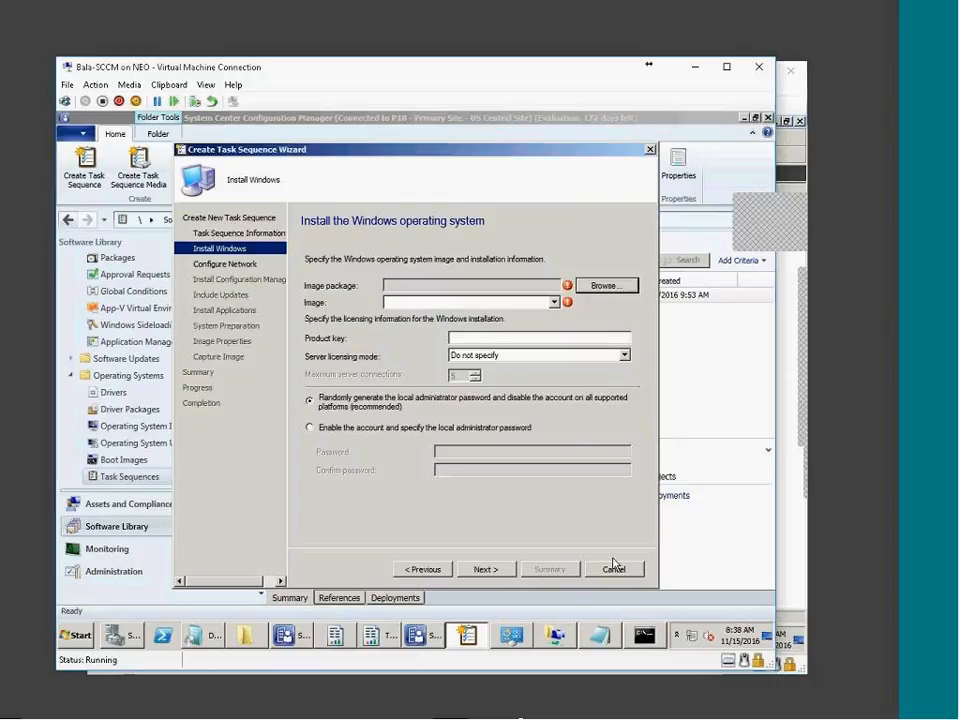
pyautogui.click(605, 286)
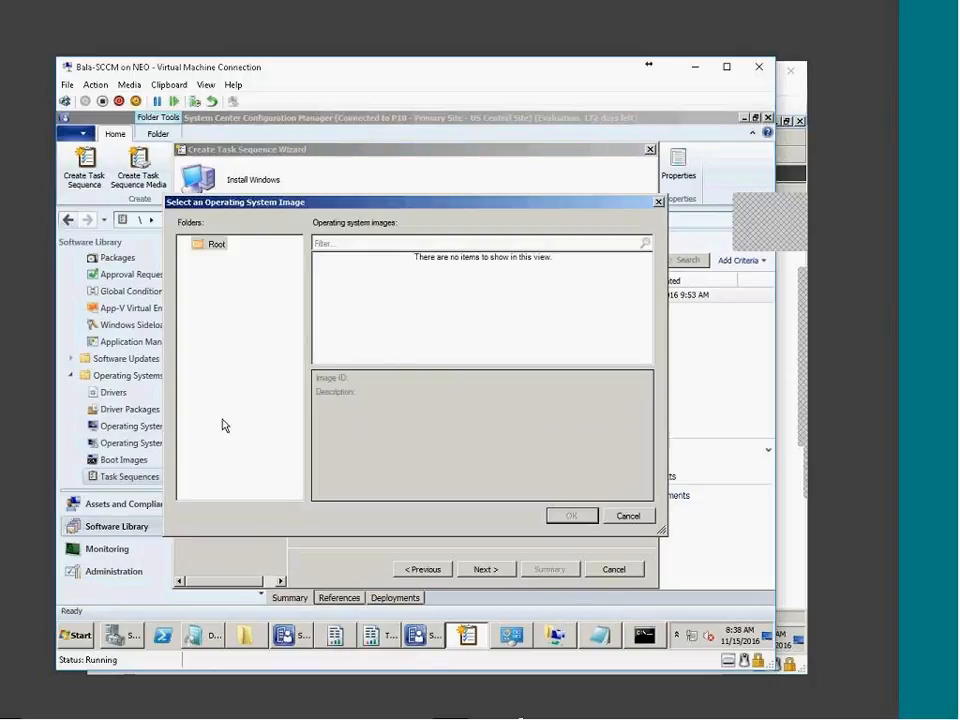
pyautogui.click(214, 246)
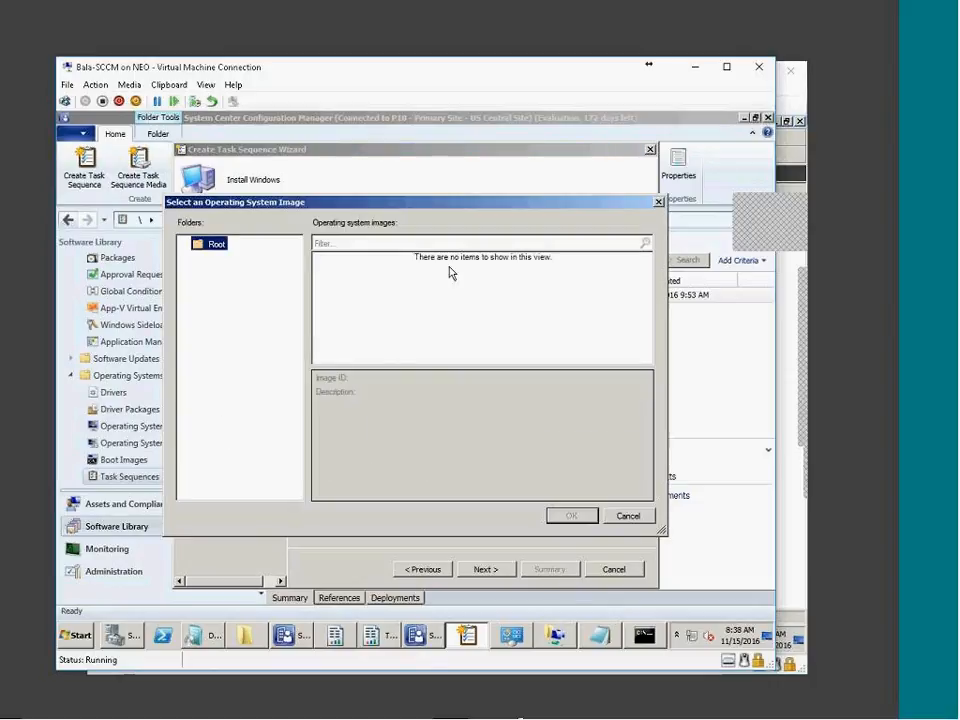
pyautogui.click(628, 516)
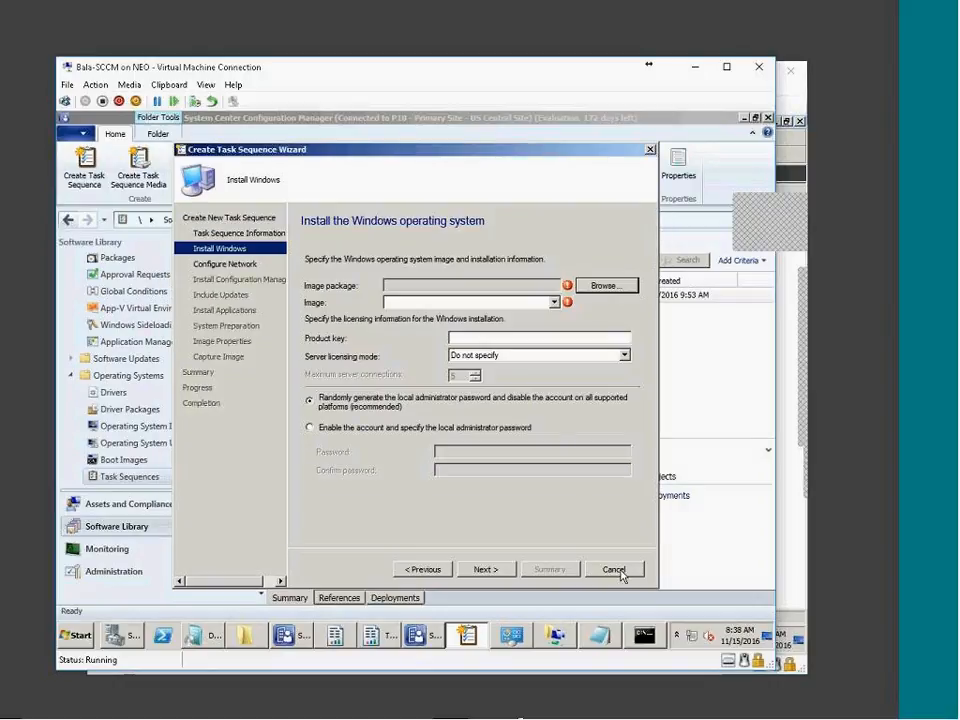
pyautogui.click(614, 570)
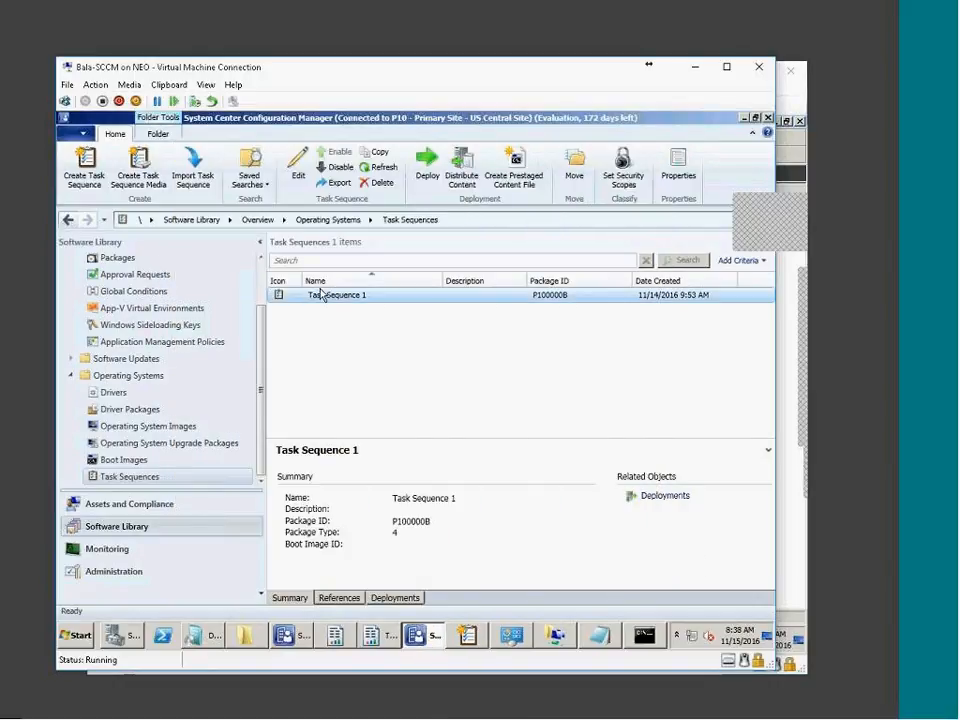
pyautogui.click(128, 443)
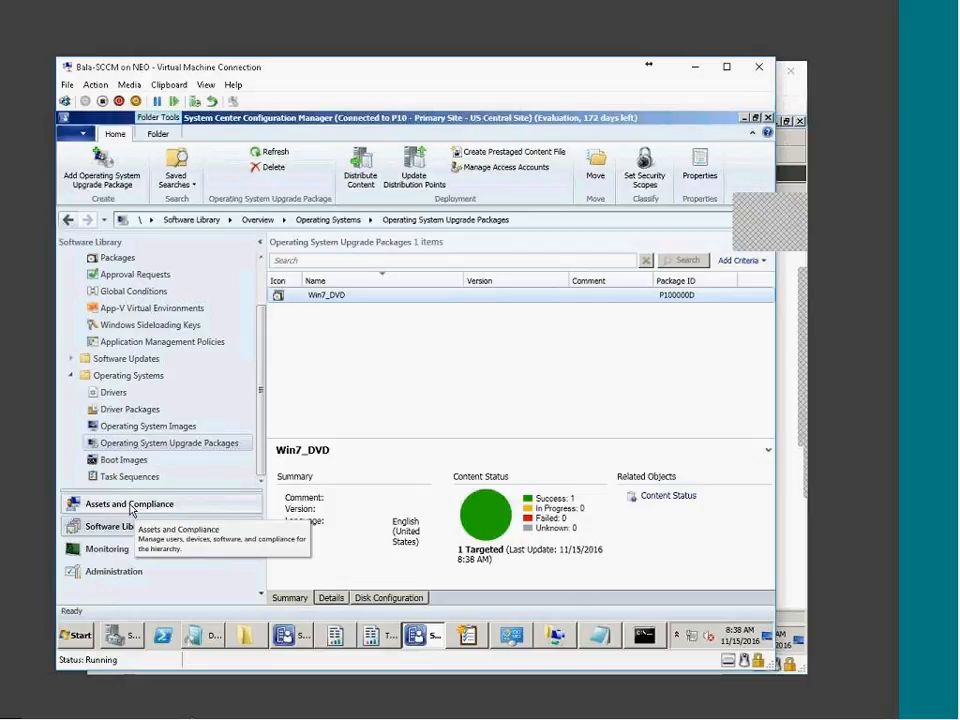
# Retry the wizard's operating system image picker, still finding no images, and return to the console
pyautogui.click(476, 639)
pyautogui.click(606, 285)
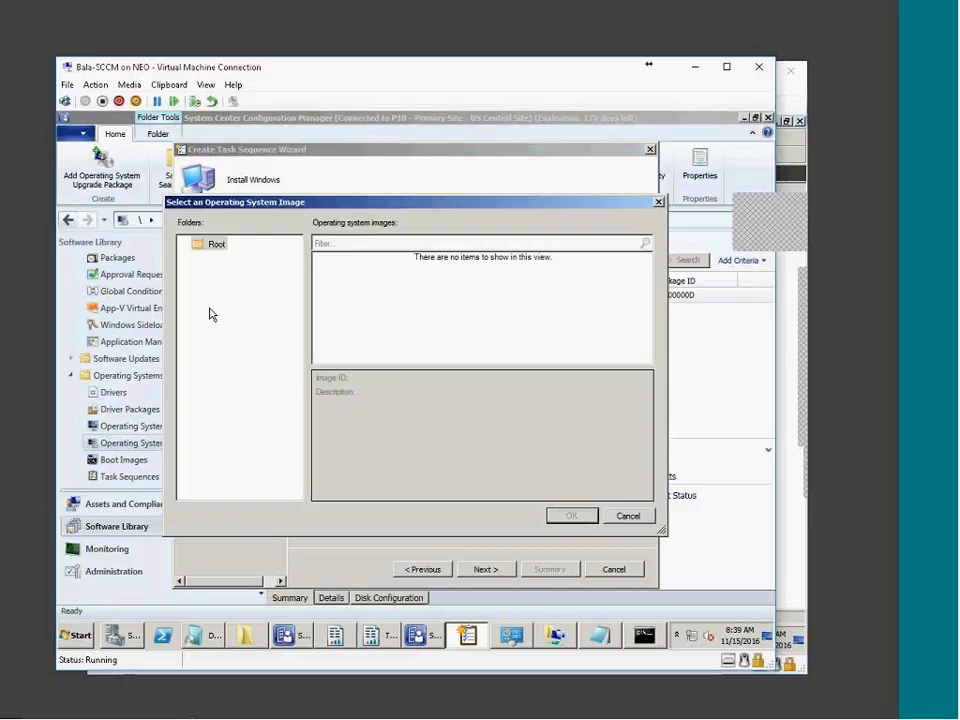
pyautogui.click(216, 246)
pyautogui.click(628, 516)
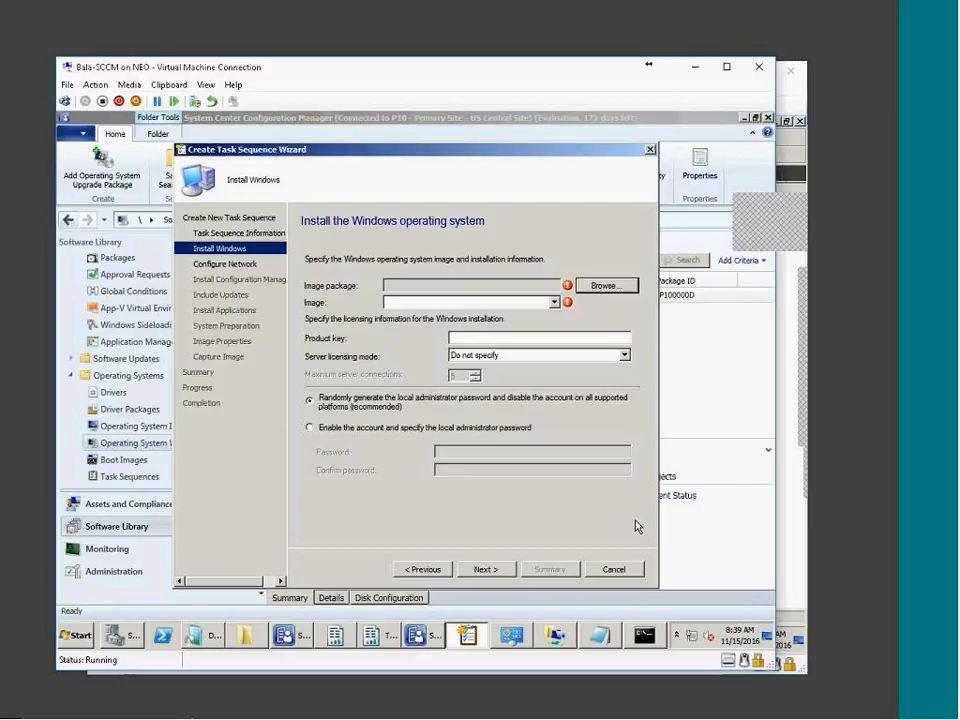
pyautogui.click(600, 285)
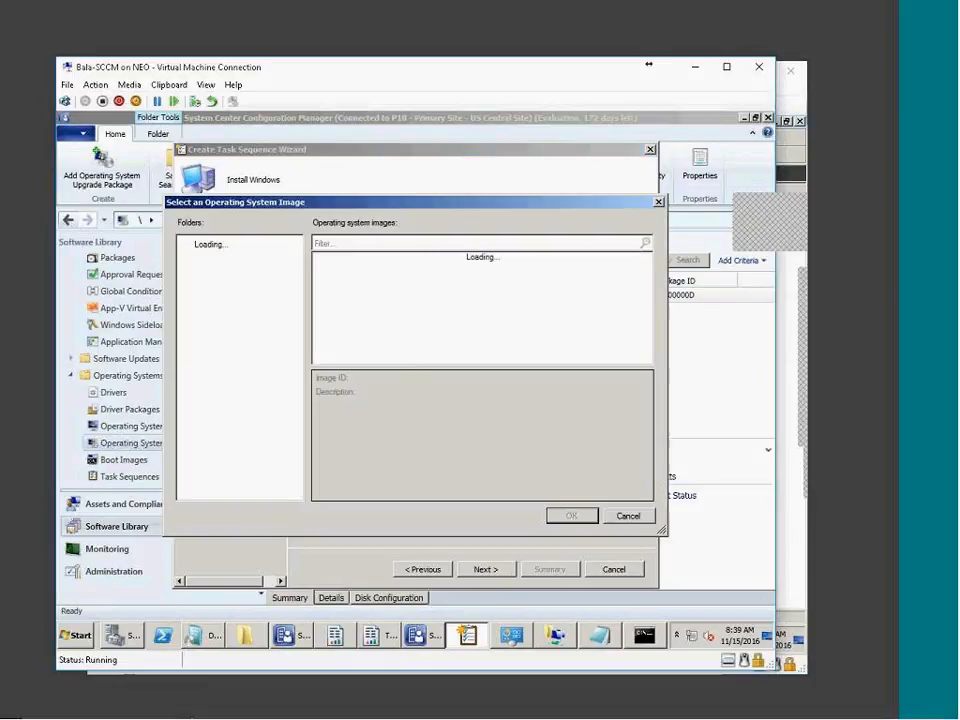
pyautogui.click(622, 518)
pyautogui.click(684, 373)
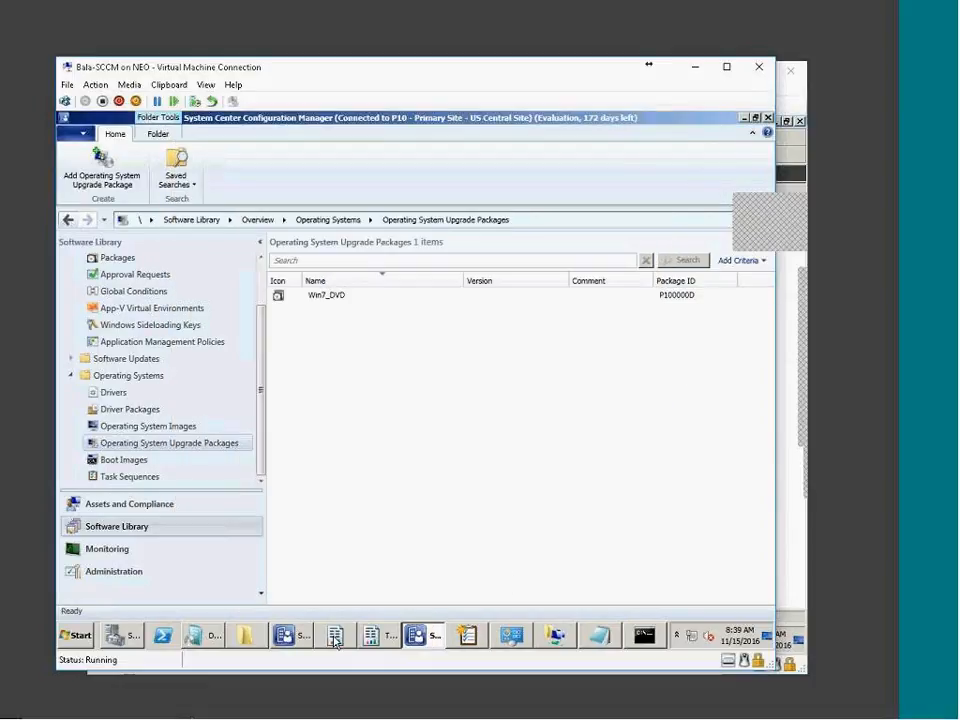
pyautogui.click(243, 637)
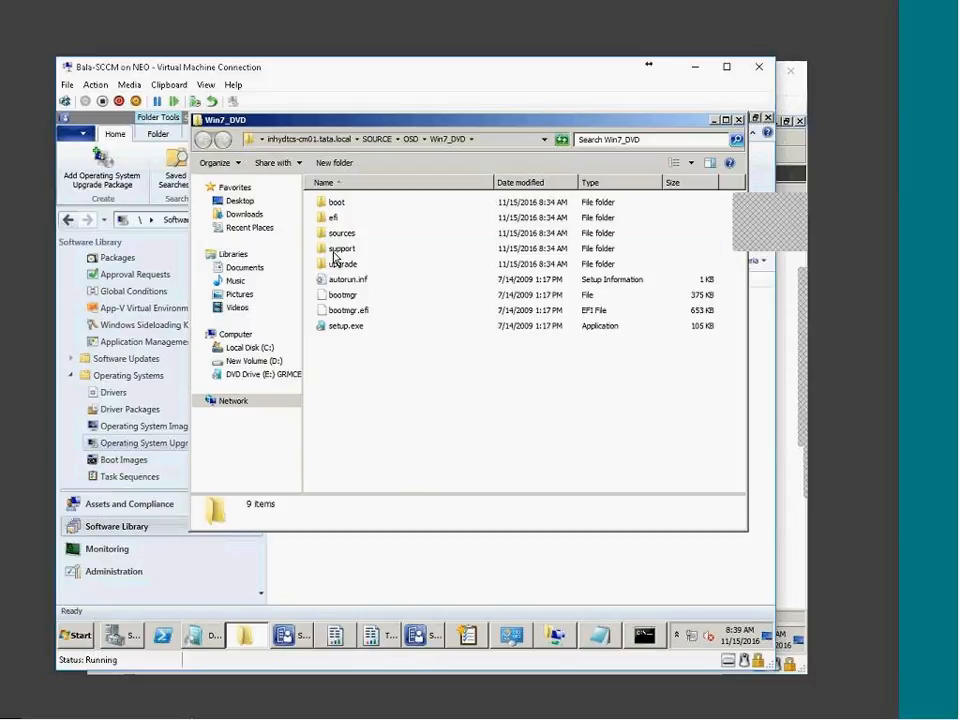
# Open the Win7_DVD sources folder in Explorer
pyautogui.doubleClick(336, 250)
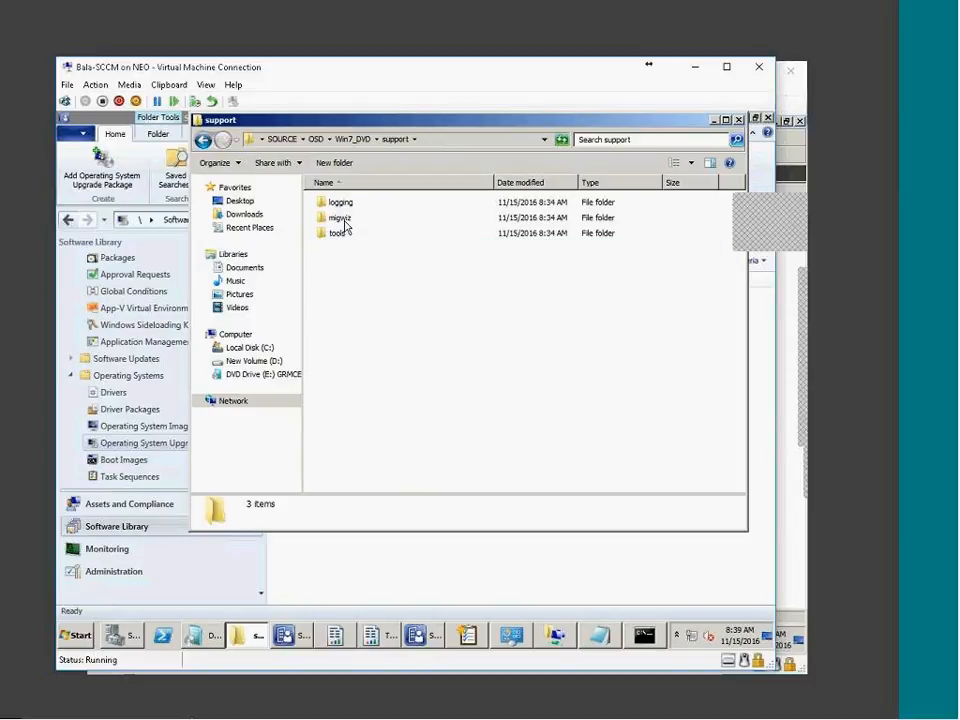
pyautogui.click(356, 140)
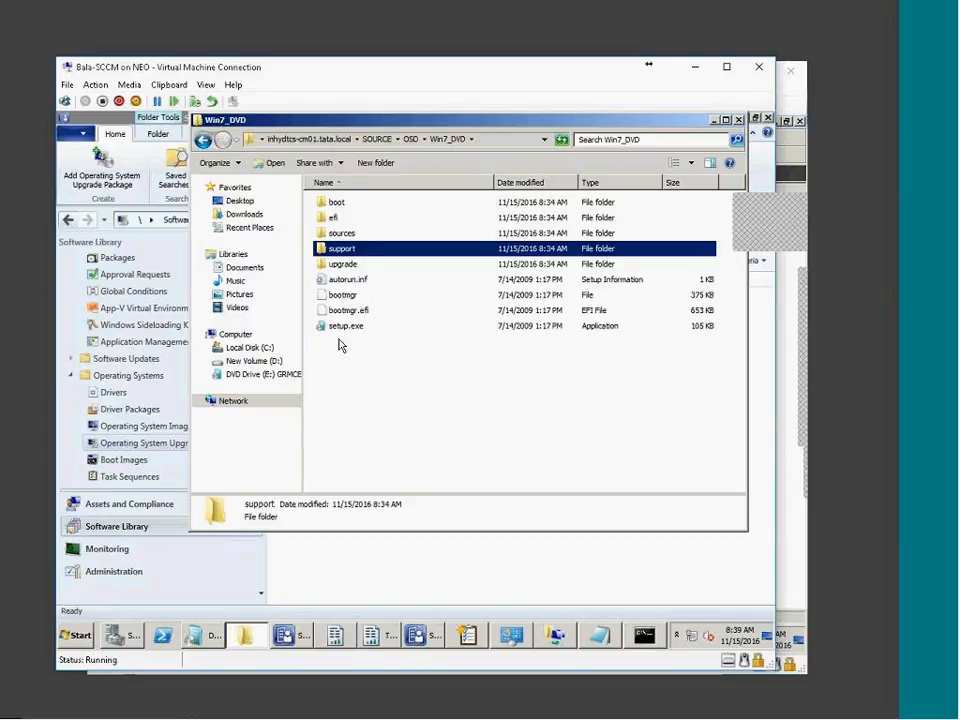
pyautogui.doubleClick(341, 233)
pyautogui.scroll(-3, 428, 444)
pyautogui.scroll(-20, 428, 444)
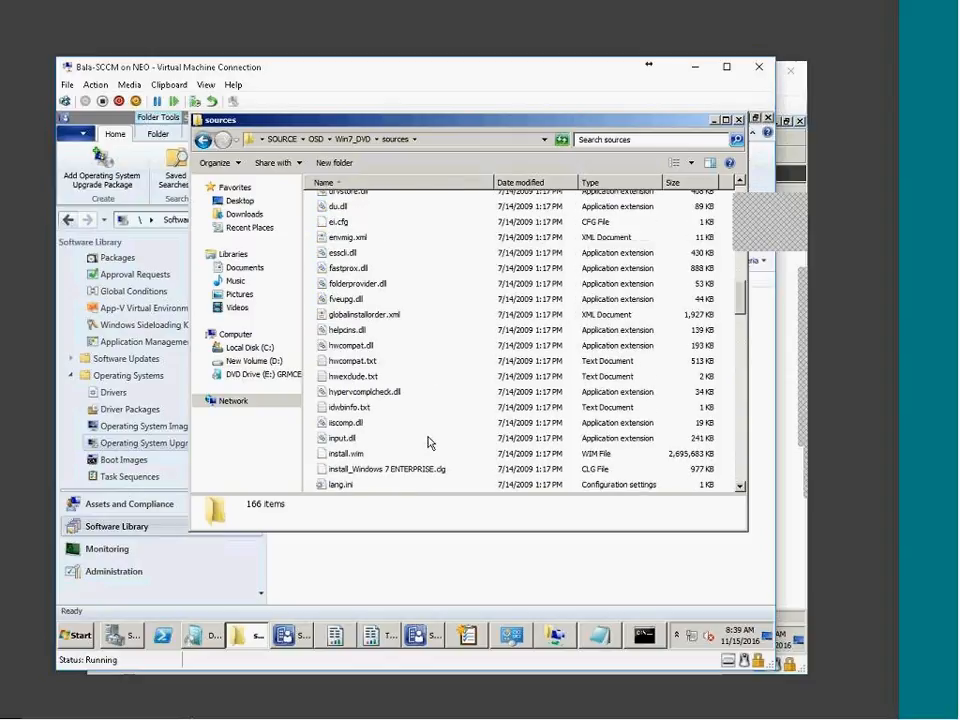
pyautogui.scroll(2, 418, 458)
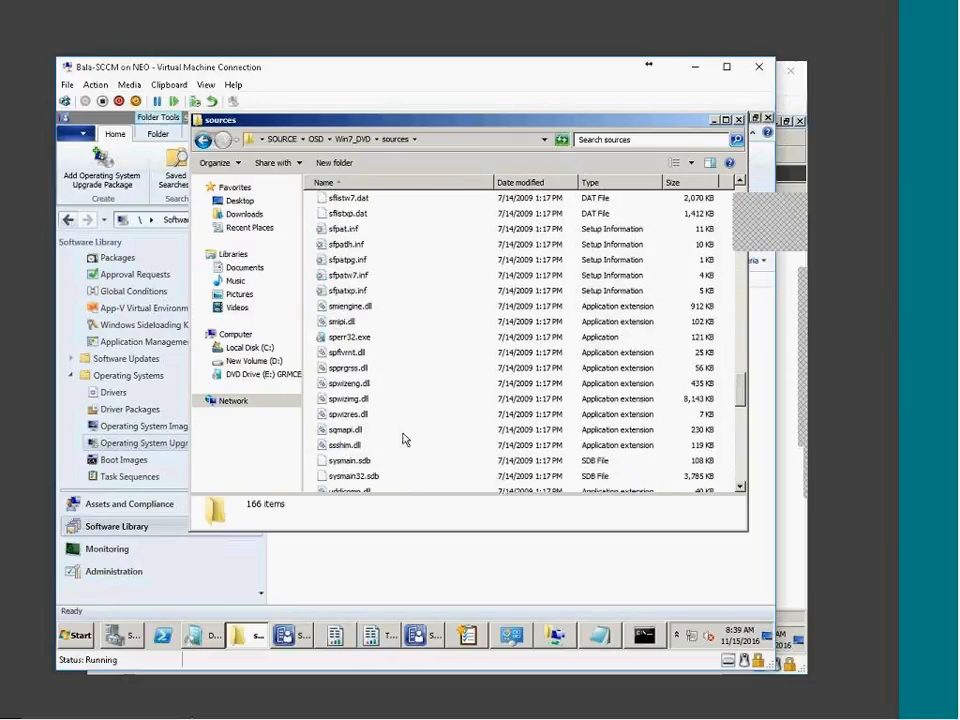
# Filter the sources folder to WIM files and inspect install.wim
pyautogui.click(656, 183)
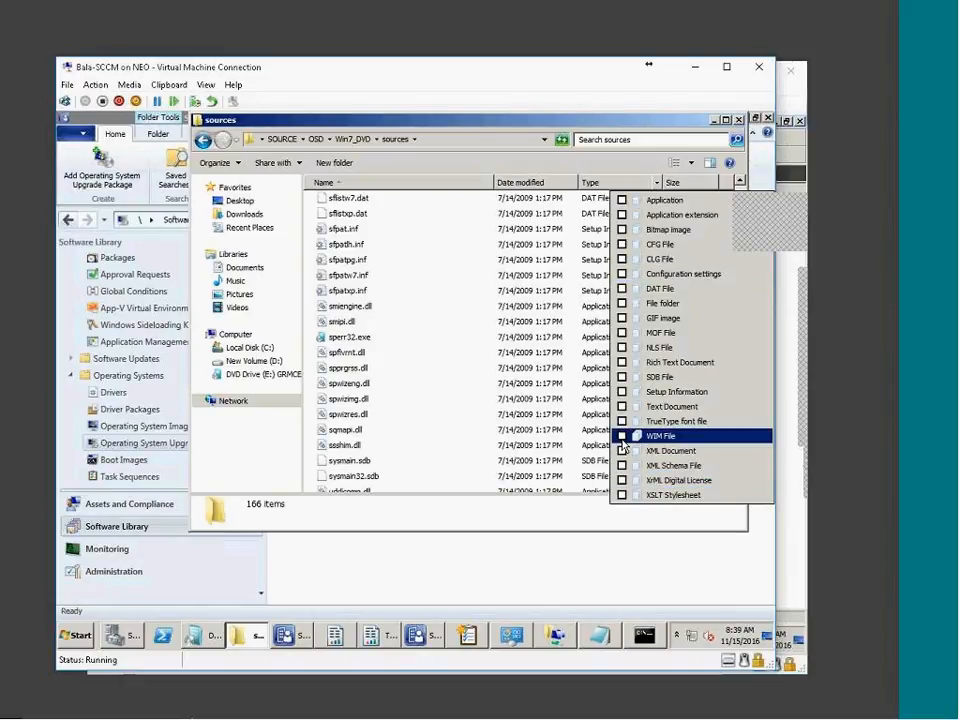
pyautogui.click(660, 436)
pyautogui.click(377, 265)
pyautogui.click(345, 219)
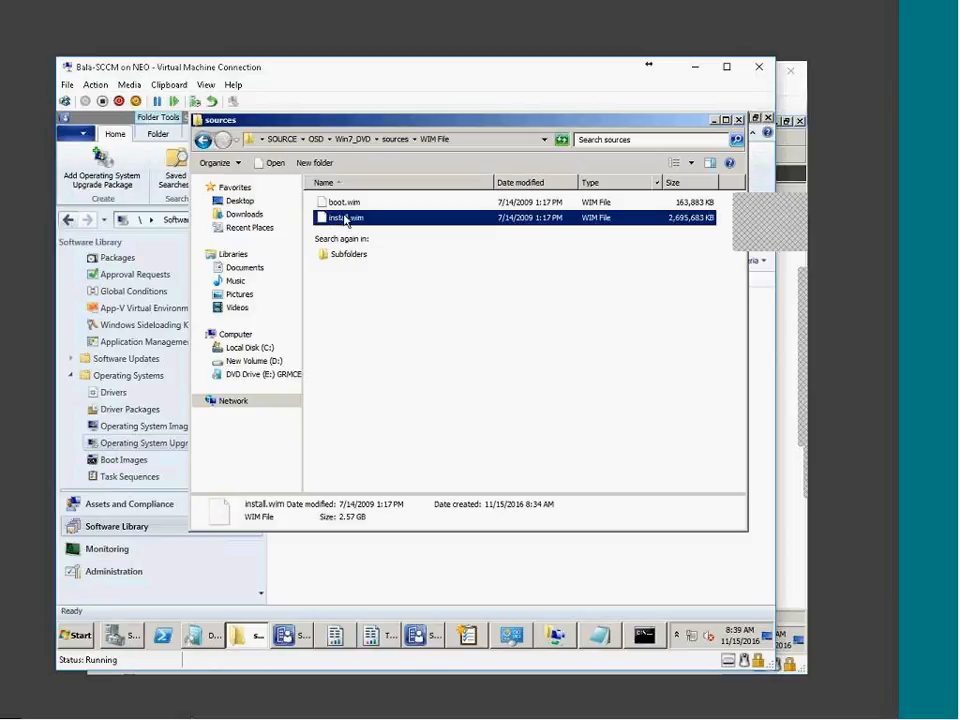
pyautogui.rightClick(346, 220)
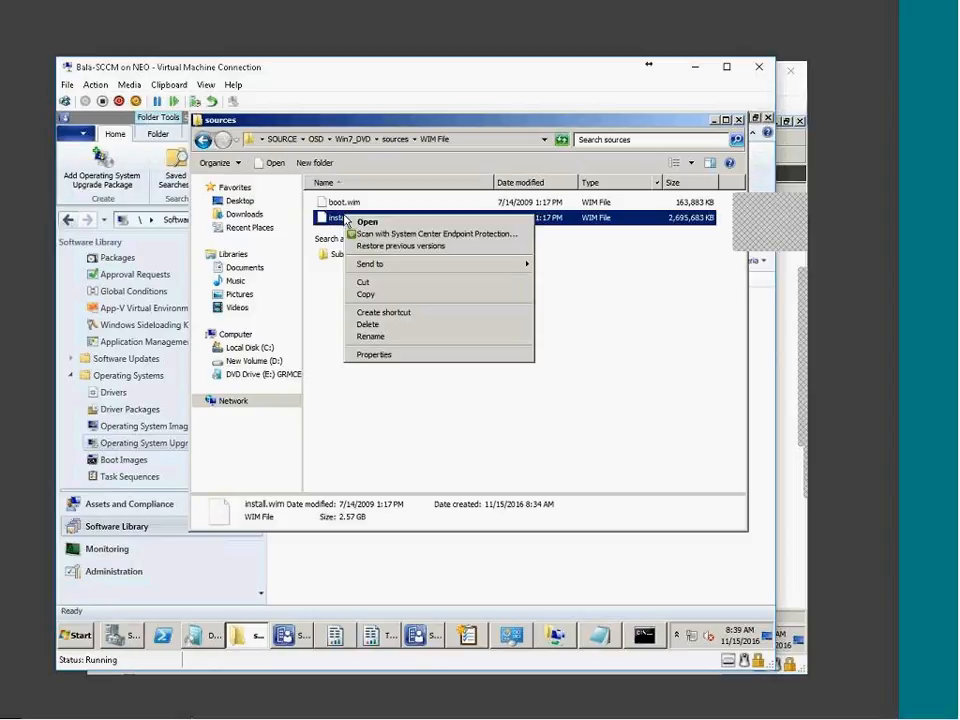
pyautogui.click(396, 413)
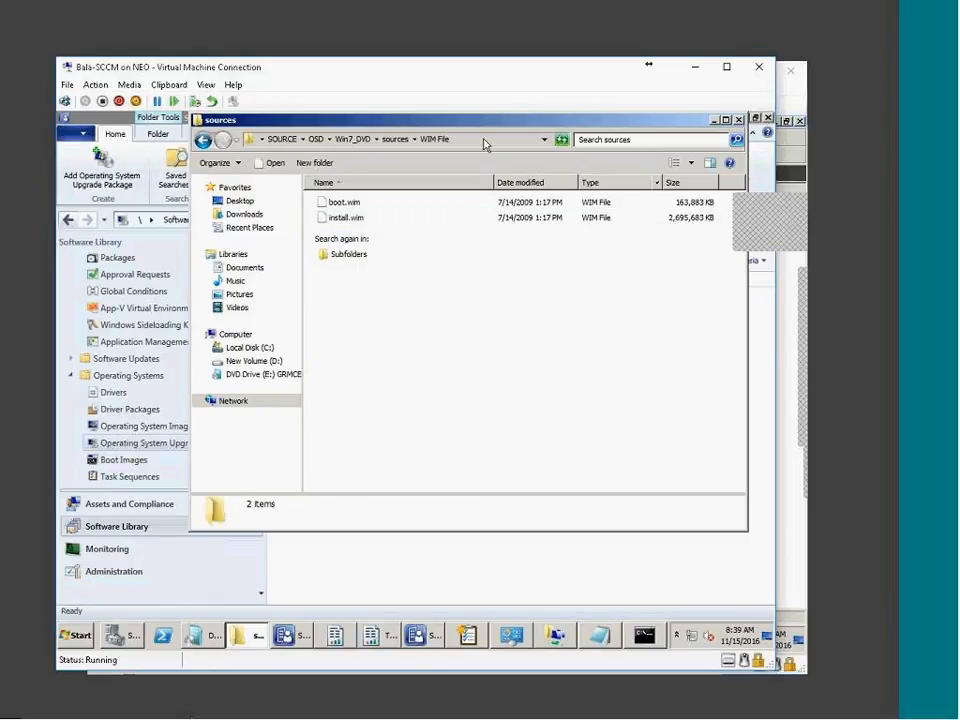
pyautogui.click(456, 540)
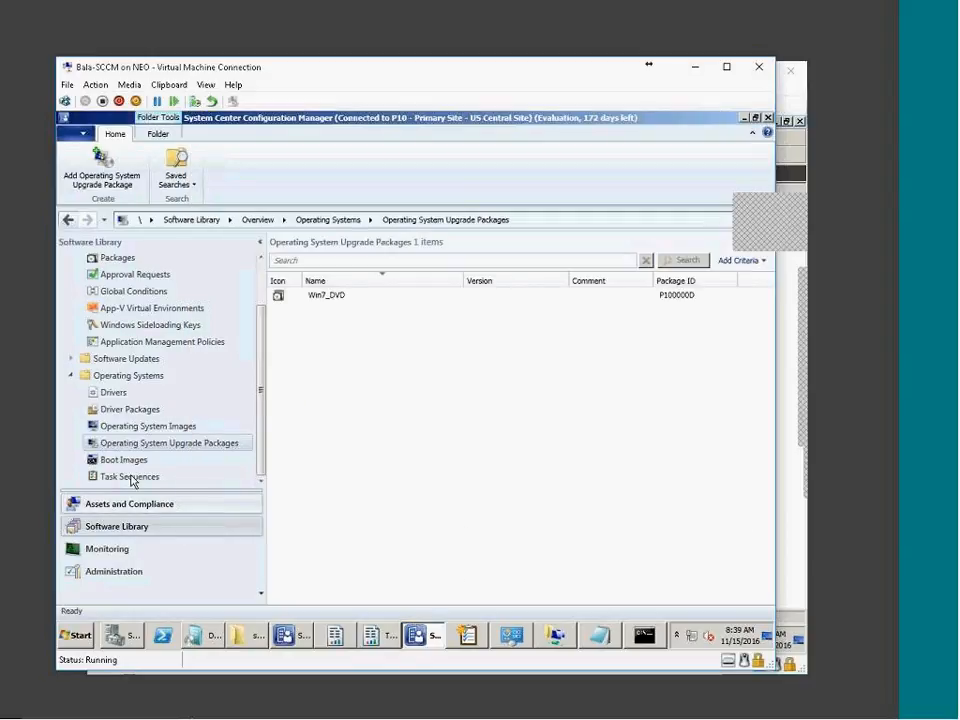
# Start adding an operating system image sourced from the Win7_DVD share's sources\install.wim
pyautogui.click(152, 428)
pyautogui.rightClick(155, 433)
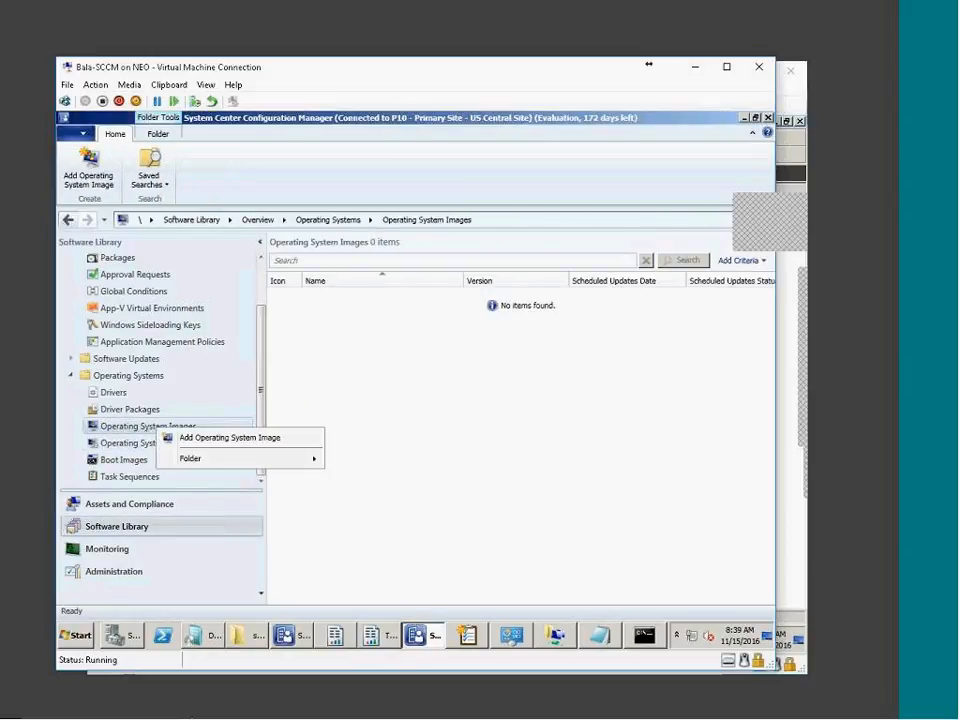
pyautogui.click(175, 438)
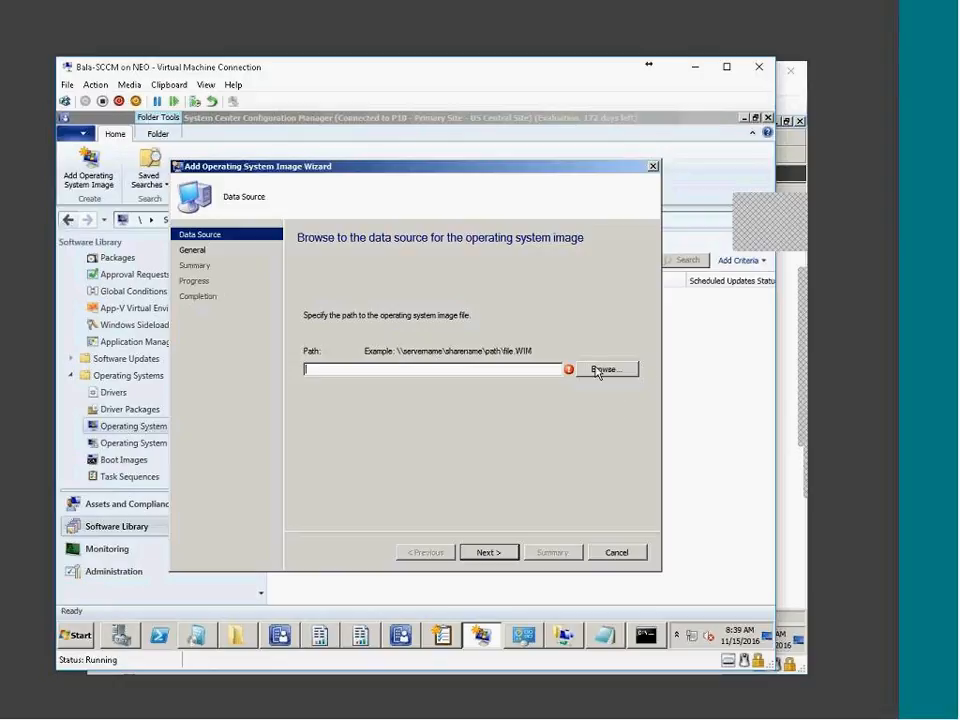
pyautogui.write('\\\\inhydtcs-cm01.tata.local\\SOURCE\\OSD\\Win7_DVD')
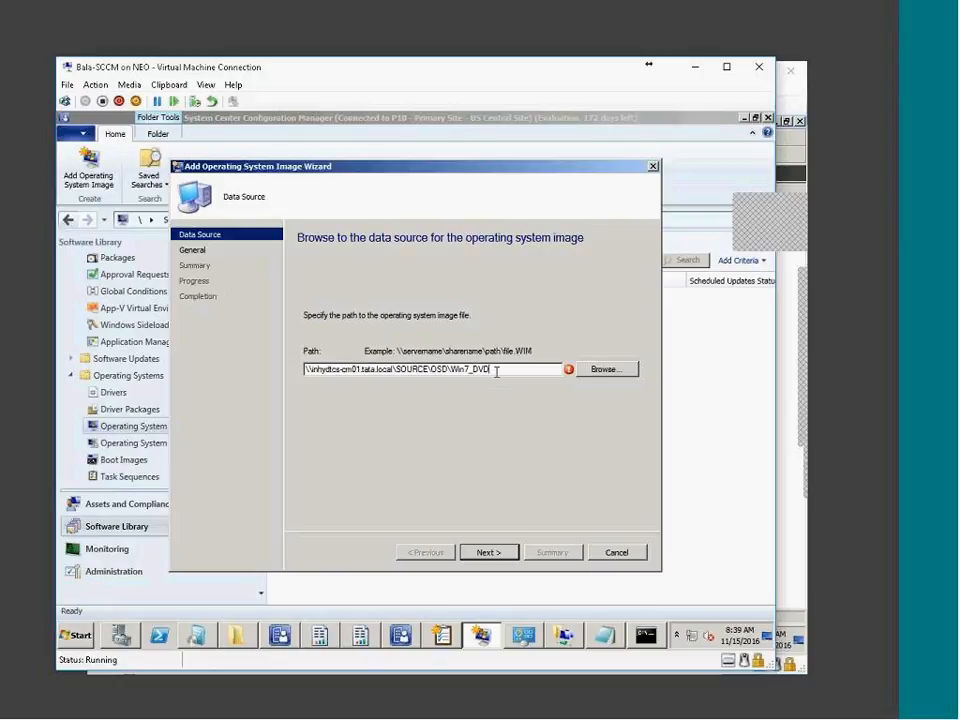
pyautogui.write('\\')
pyautogui.press('Down')
pyautogui.press('Down')
pyautogui.press('Down')
pyautogui.press('Down')
pyautogui.press('Down')
pyautogui.press('Down')
pyautogui.press('Down')
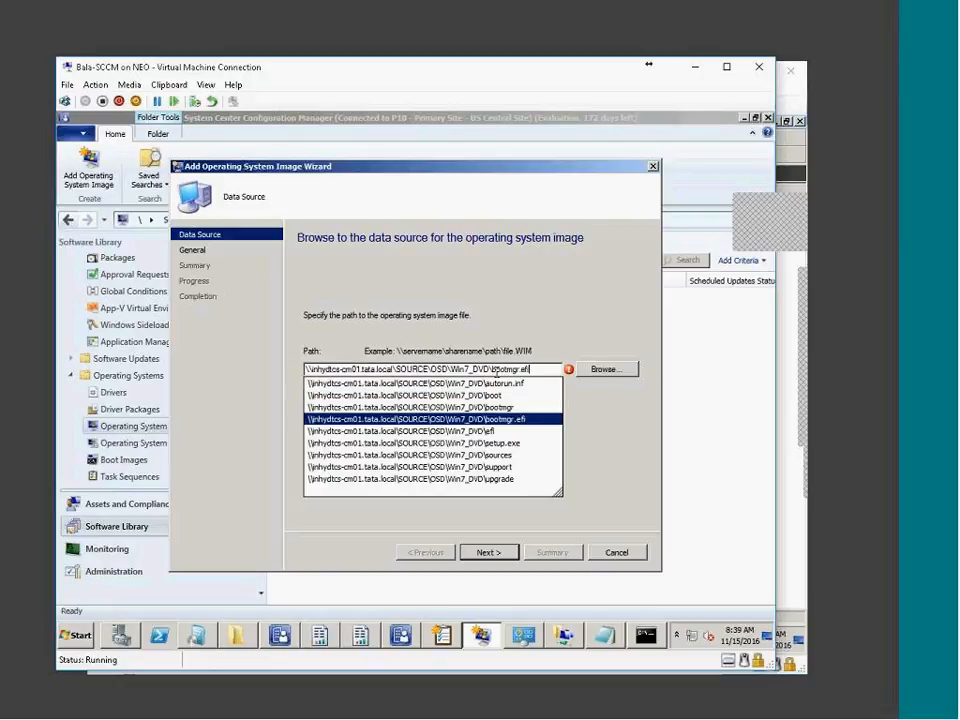
pyautogui.write('\\')
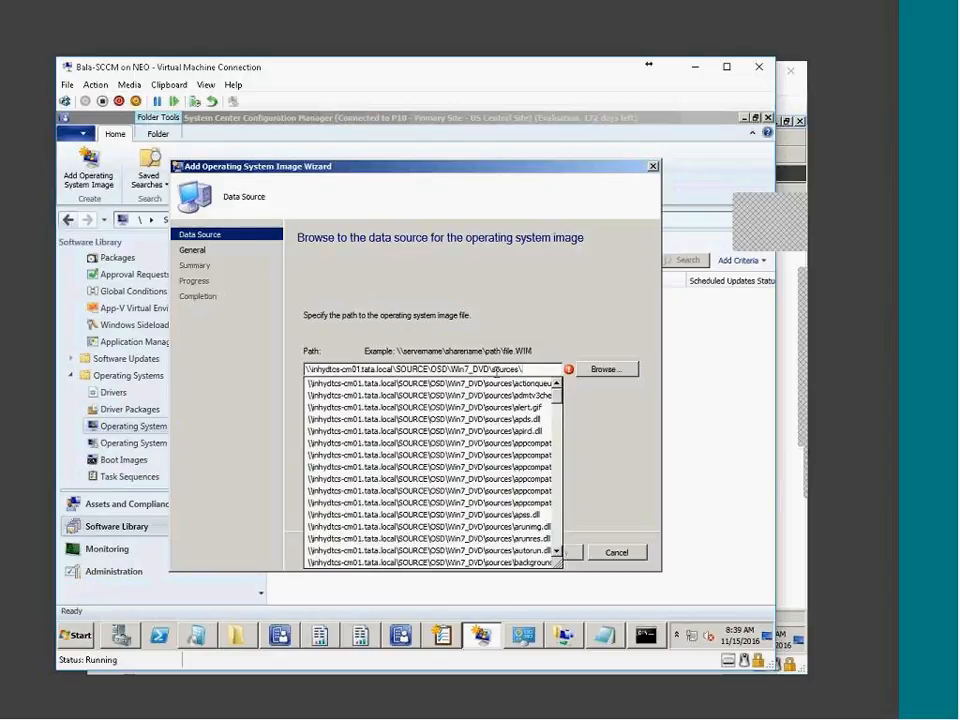
pyautogui.write('in')
pyautogui.press('Down')
pyautogui.press('Down')
pyautogui.press('Down')
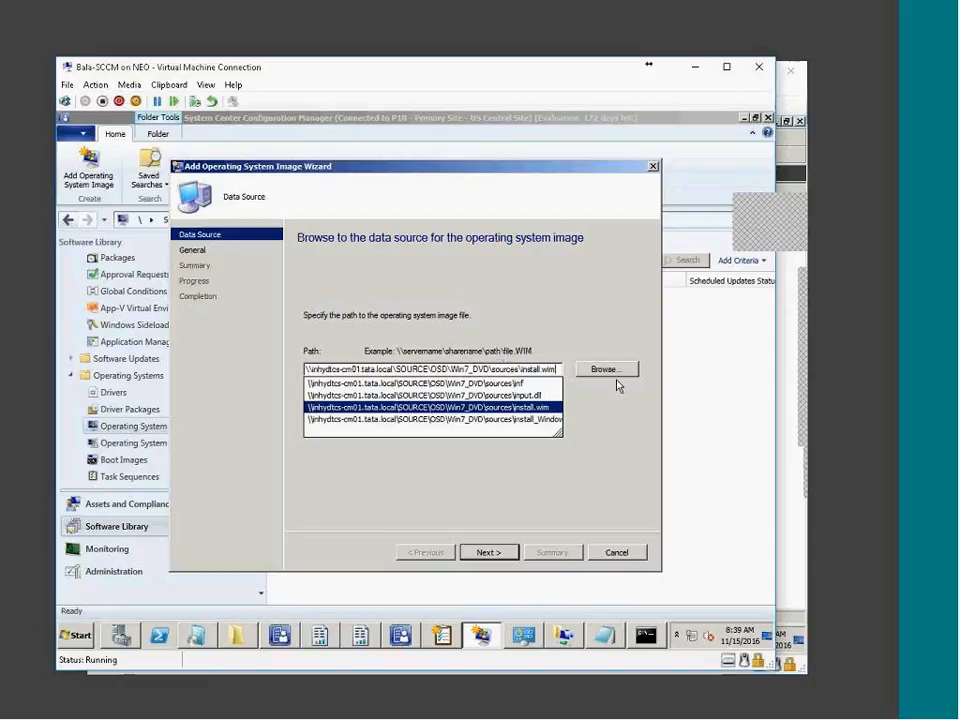
# Confirm the install.wim path and finish adding the Windows 7 ENTERPRISE image
pyautogui.click(597, 447)
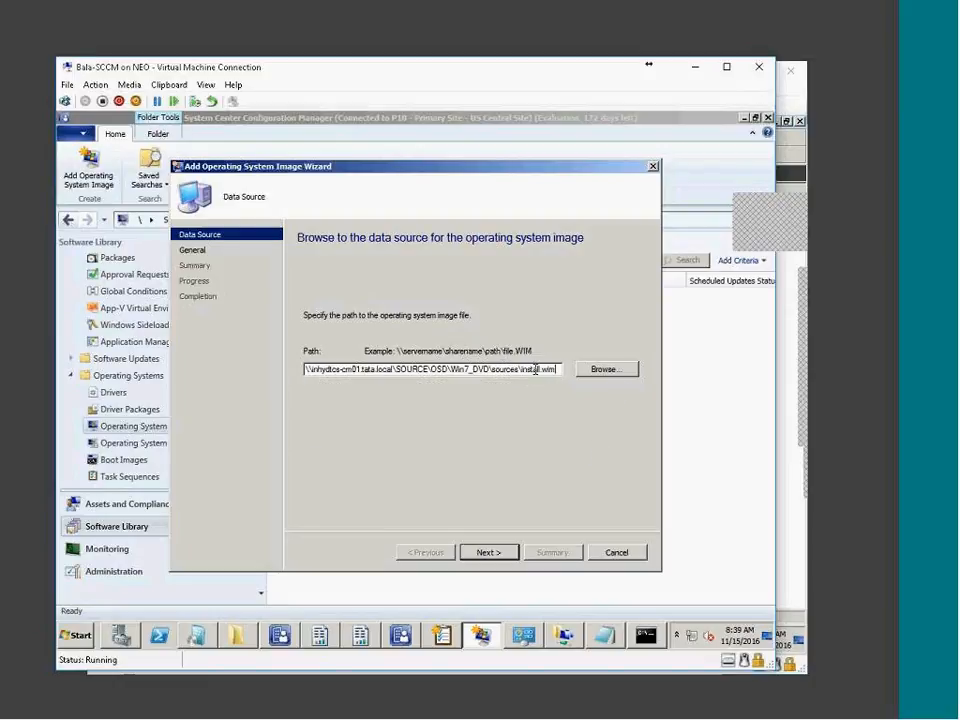
pyautogui.moveTo(521, 371)
pyautogui.mouseDown()
pyautogui.moveTo(560, 371)
pyautogui.moveTo(522, 368)
pyautogui.mouseUp()
pyautogui.click(559, 372)
pyautogui.click(523, 368)
pyautogui.moveTo(520, 370); pyautogui.dragTo(588, 357)
pyautogui.click(509, 556)
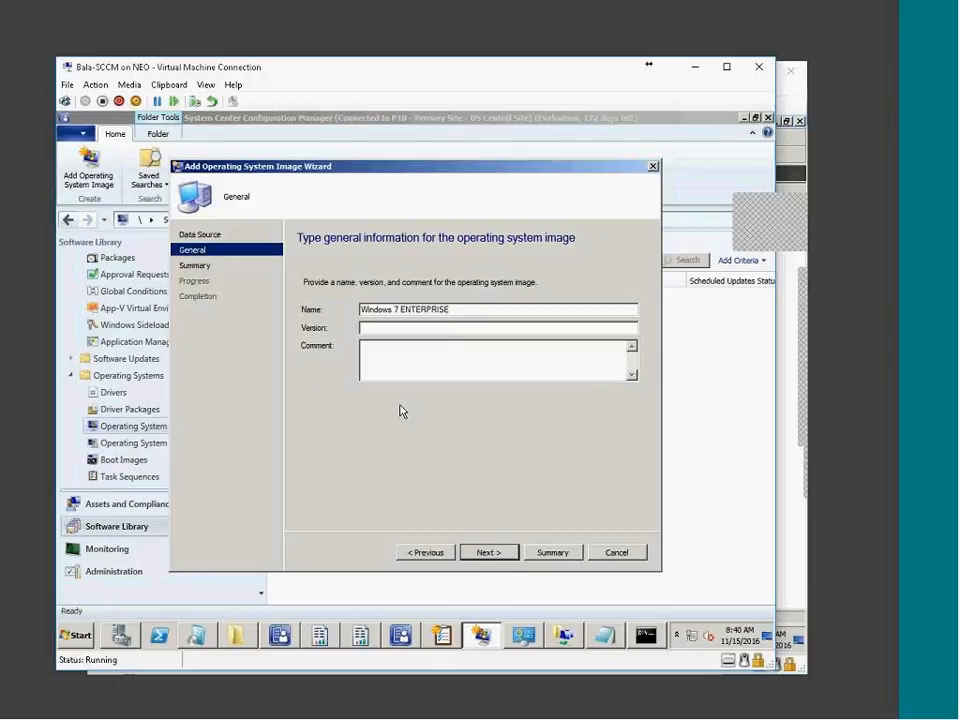
pyautogui.click(490, 555)
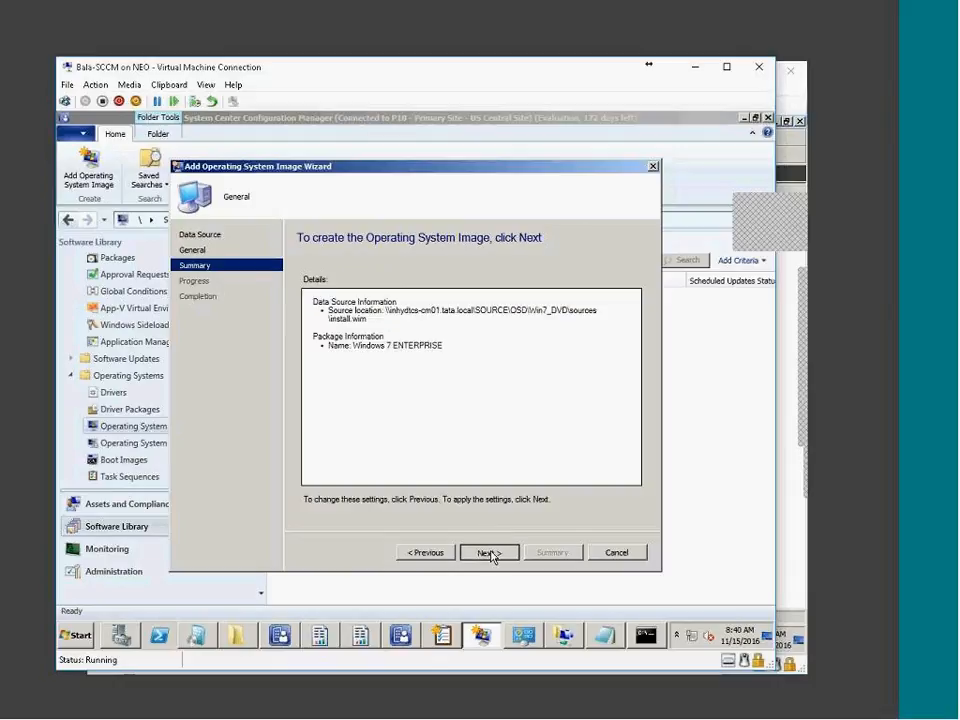
pyautogui.click(490, 554)
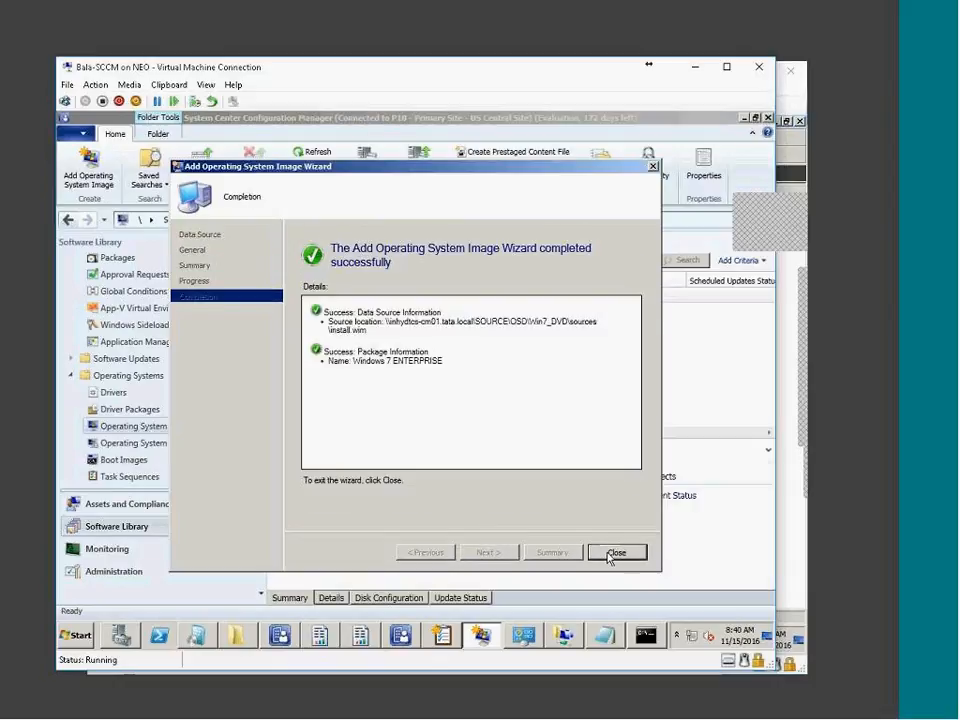
pyautogui.click(612, 553)
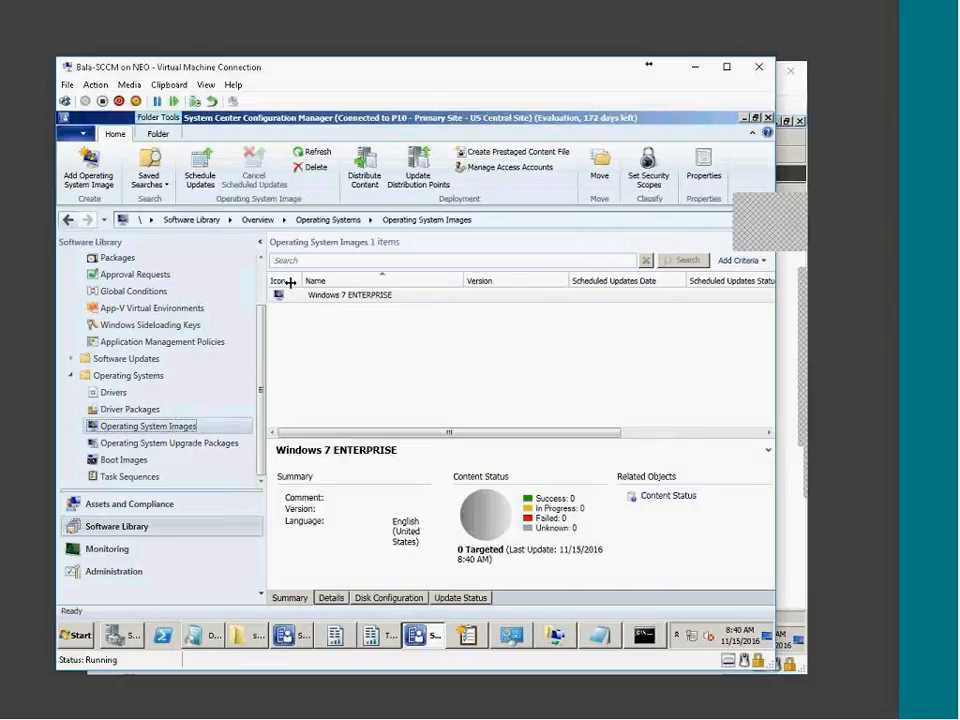
# Select the Windows 7 ENTERPRISE image and start distributing its content
pyautogui.rightClick(429, 305)
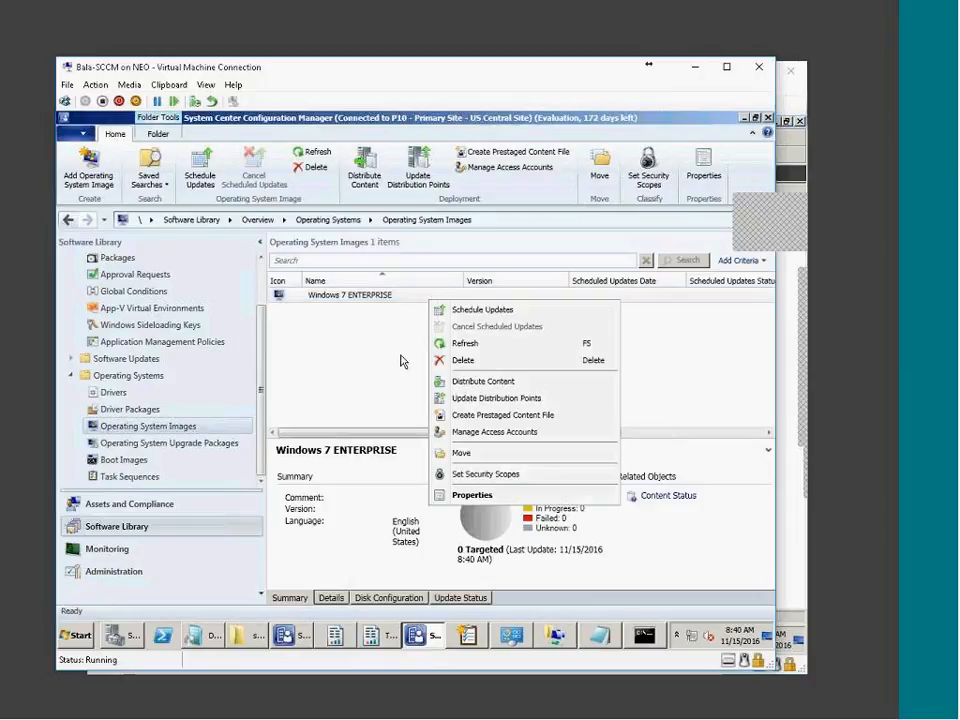
pyautogui.click(357, 310)
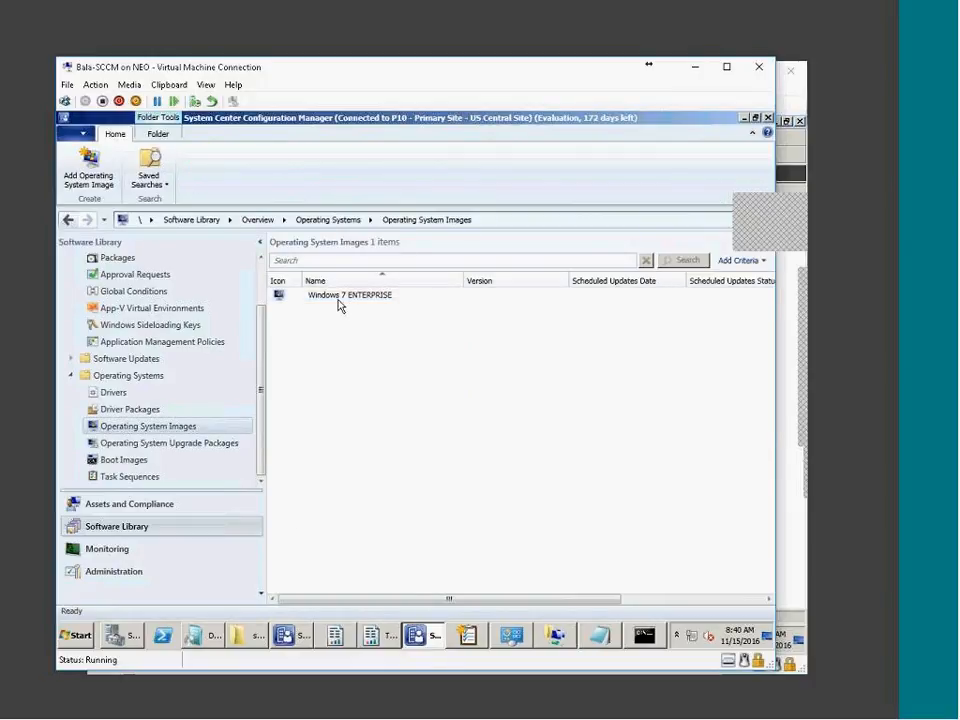
pyautogui.click(338, 298)
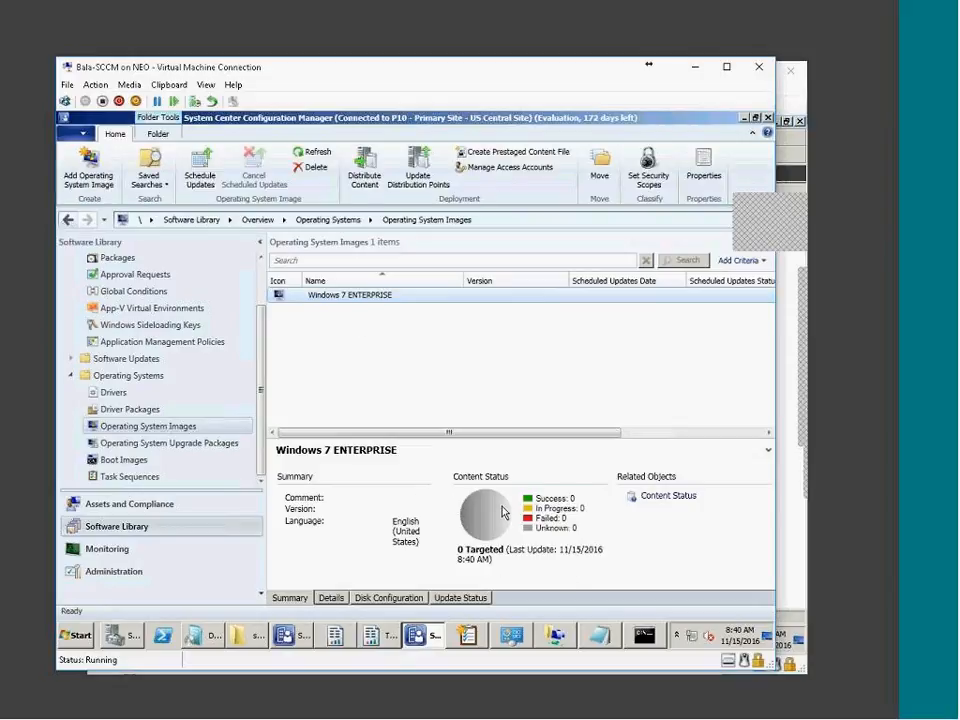
pyautogui.click(362, 170)
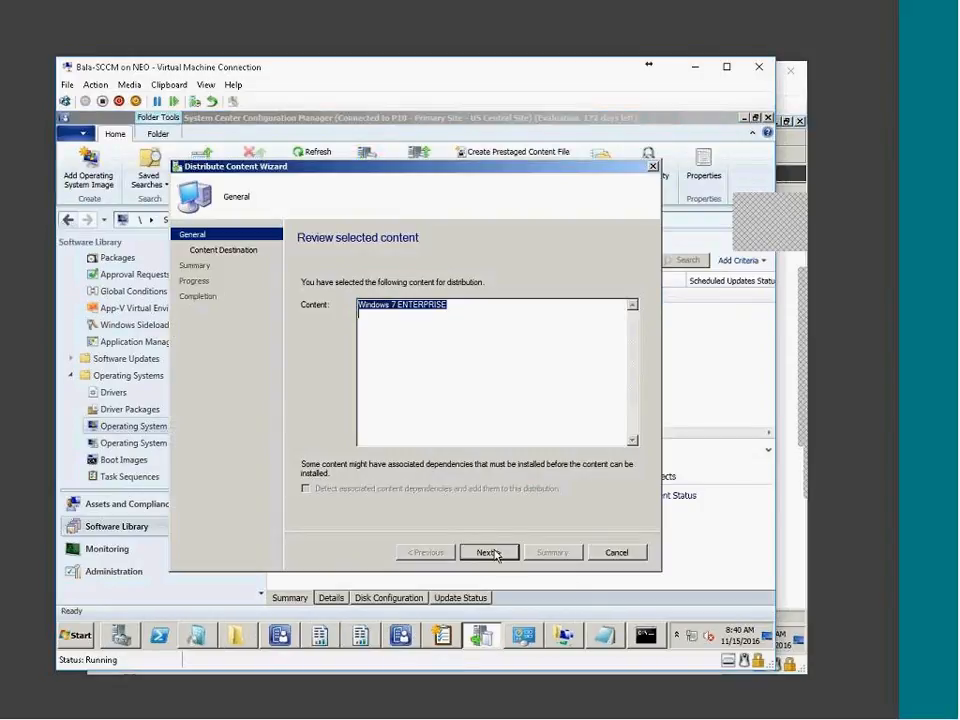
pyautogui.click(489, 552)
# Add INHYDTCS-CM01.TATA.LOCAL as the distribution point and complete the distribution
pyautogui.click(601, 340)
pyautogui.click(612, 371)
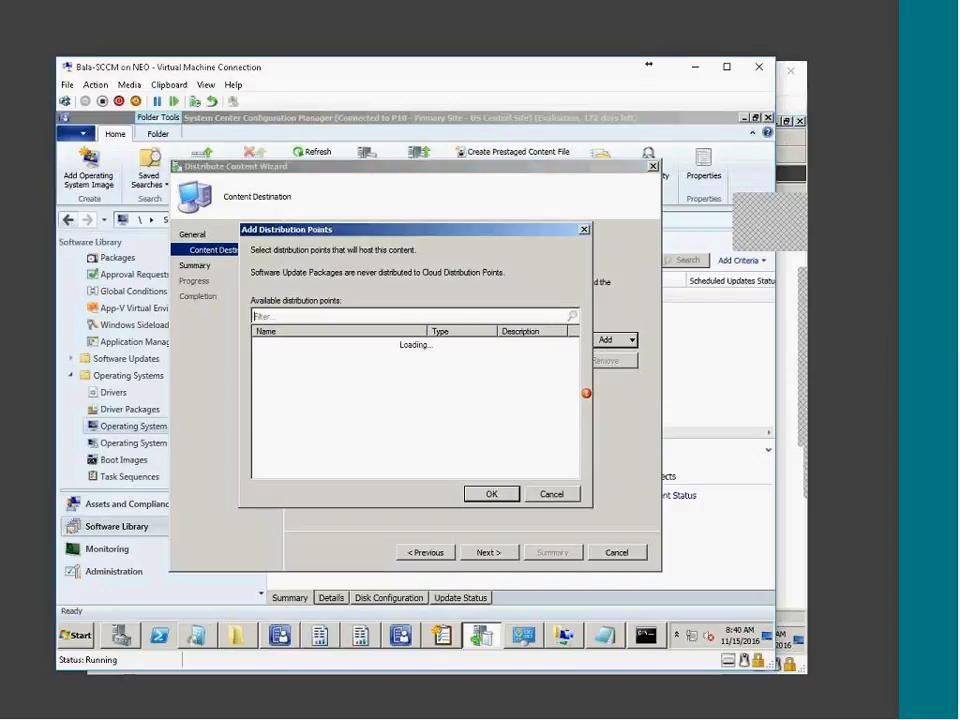
pyautogui.click(261, 343)
pyautogui.click(490, 494)
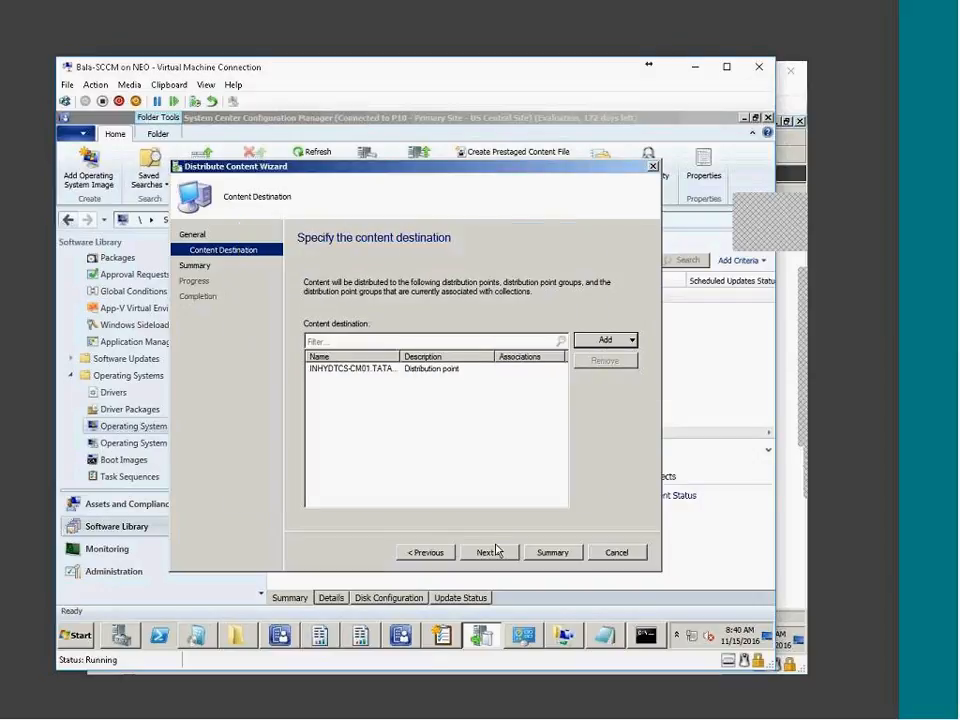
pyautogui.click(488, 553)
pyautogui.click(488, 553)
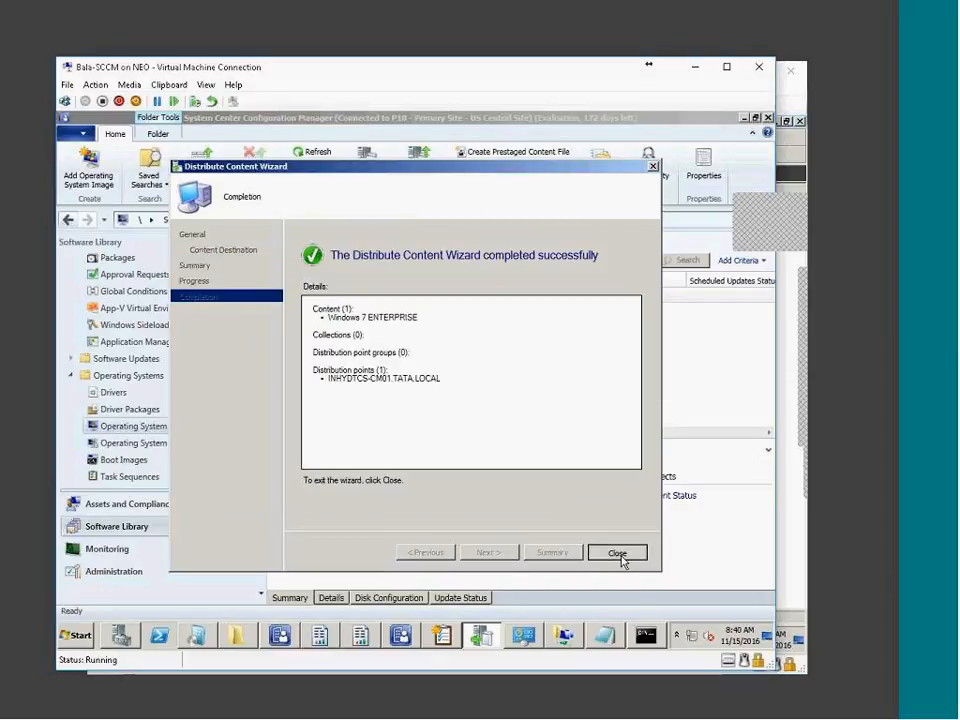
pyautogui.click(615, 554)
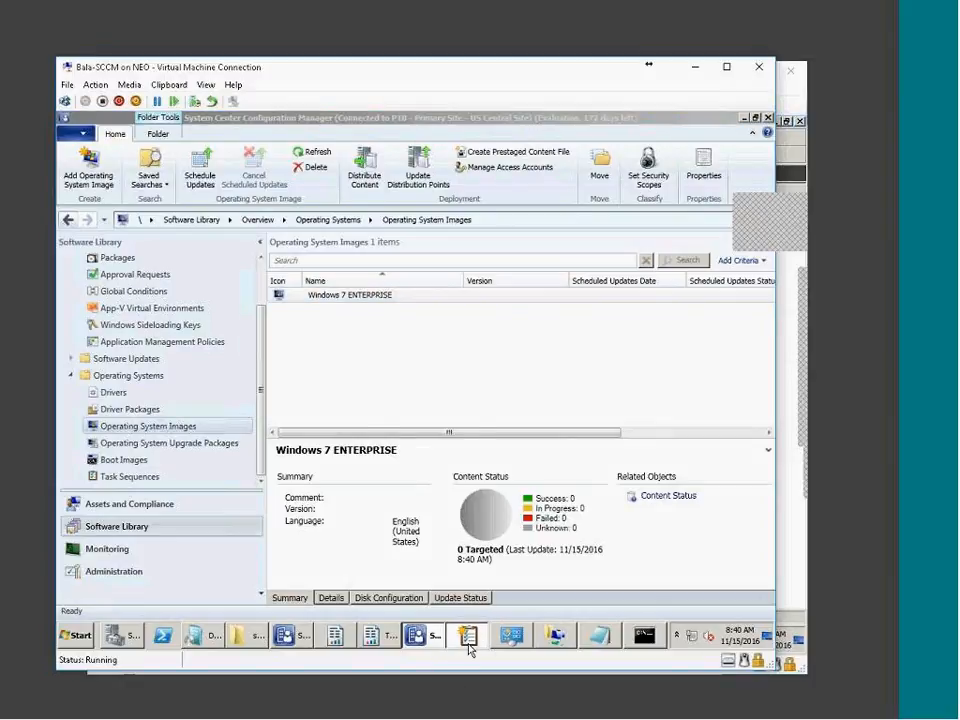
pyautogui.click(467, 636)
pyautogui.click(606, 288)
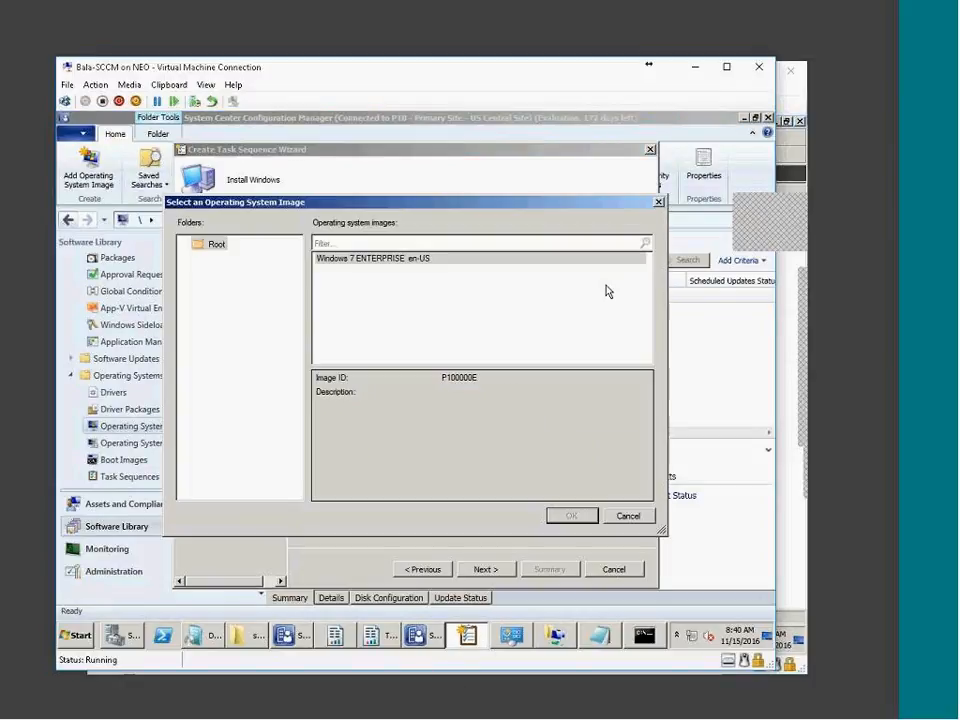
pyautogui.click(395, 262)
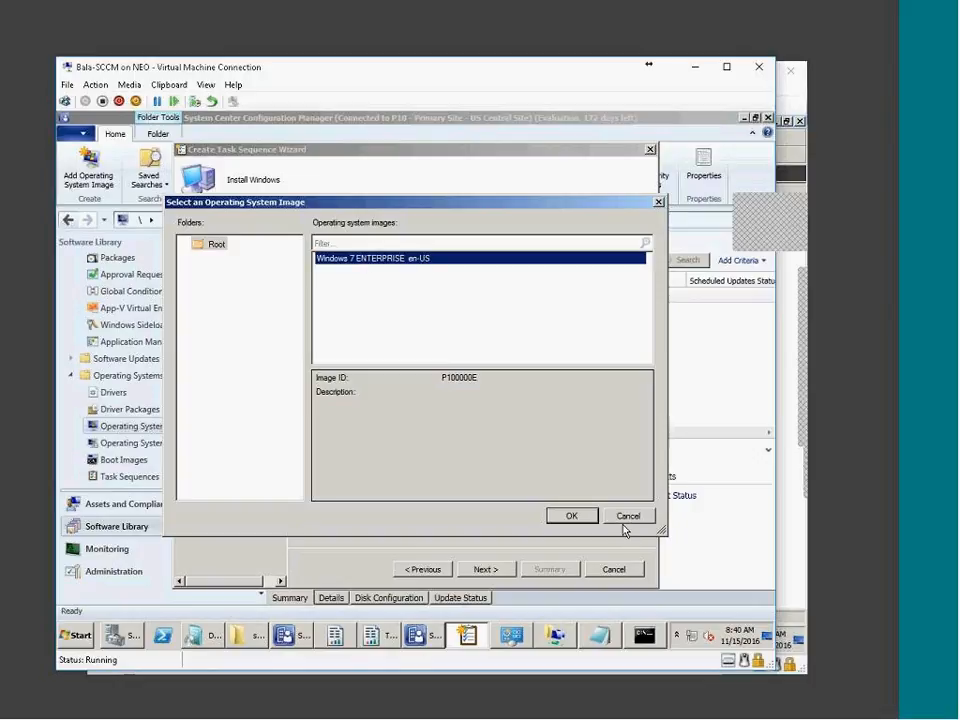
pyautogui.click(573, 513)
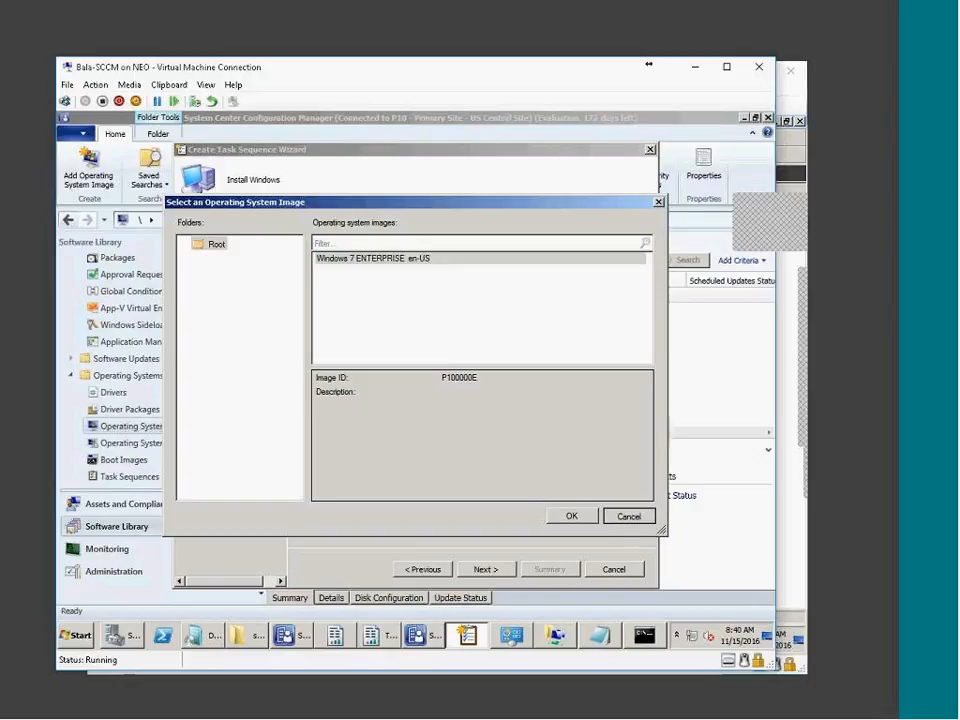
pyautogui.click(636, 517)
pyautogui.click(705, 389)
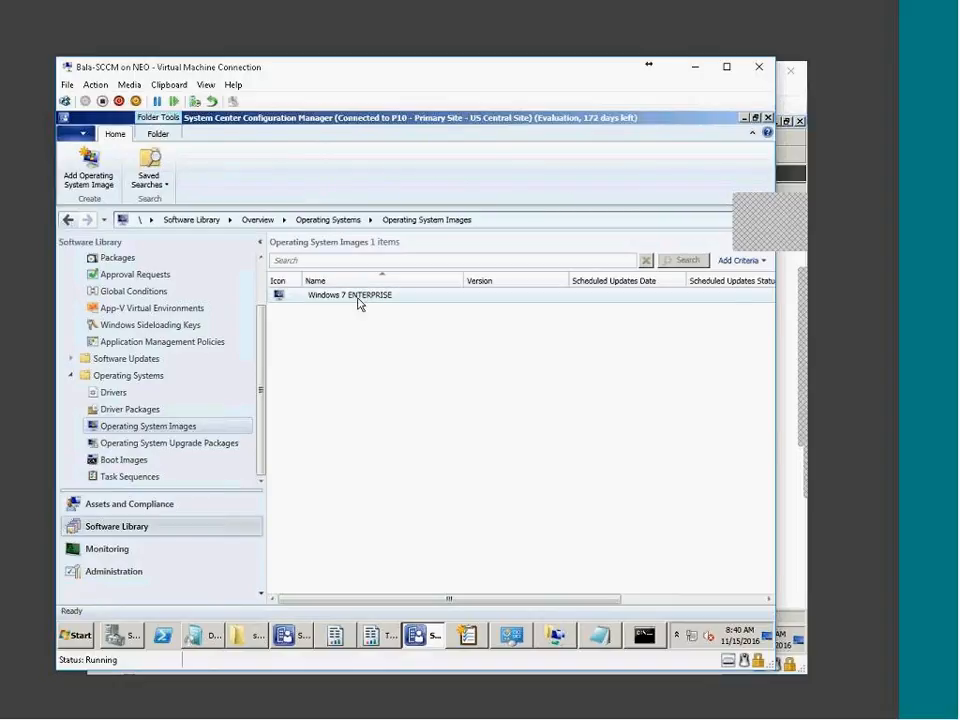
pyautogui.rightClick(310, 302)
pyautogui.click(400, 469)
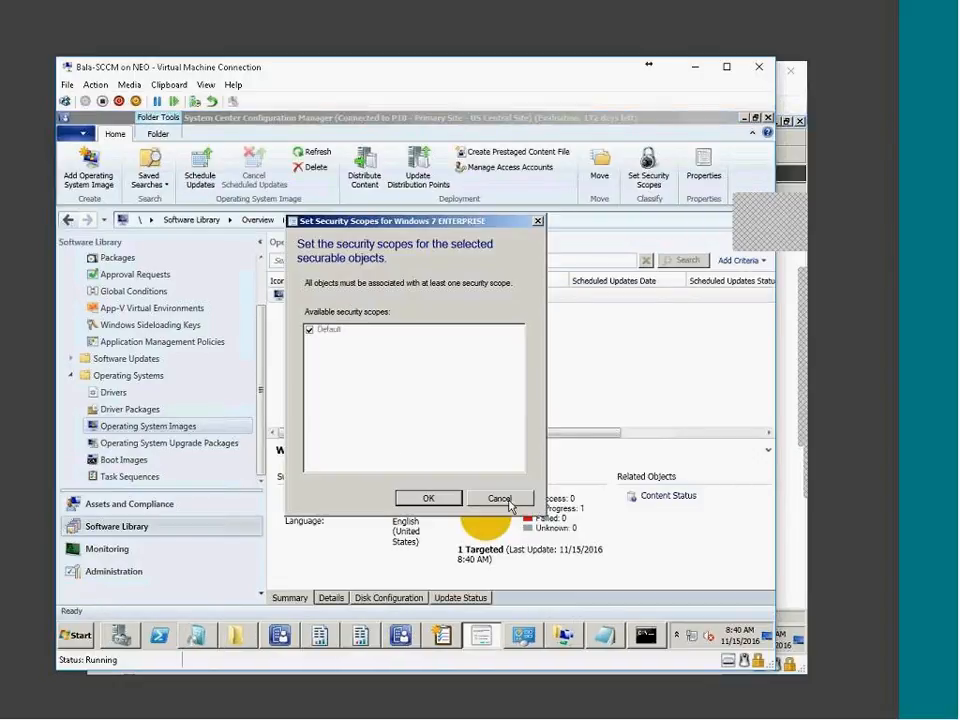
pyautogui.click(500, 498)
pyautogui.rightClick(366, 295)
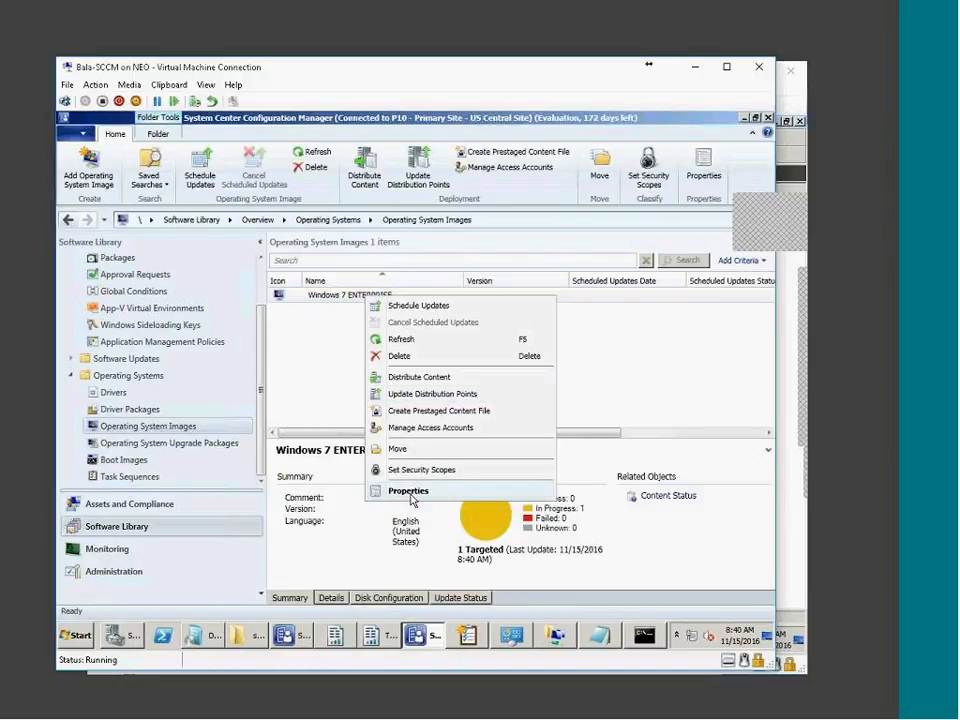
# Give the Windows 7 ENTERPRISE image version 1.0 and the comment 'Install.WIM from DVD'
pyautogui.click(410, 493)
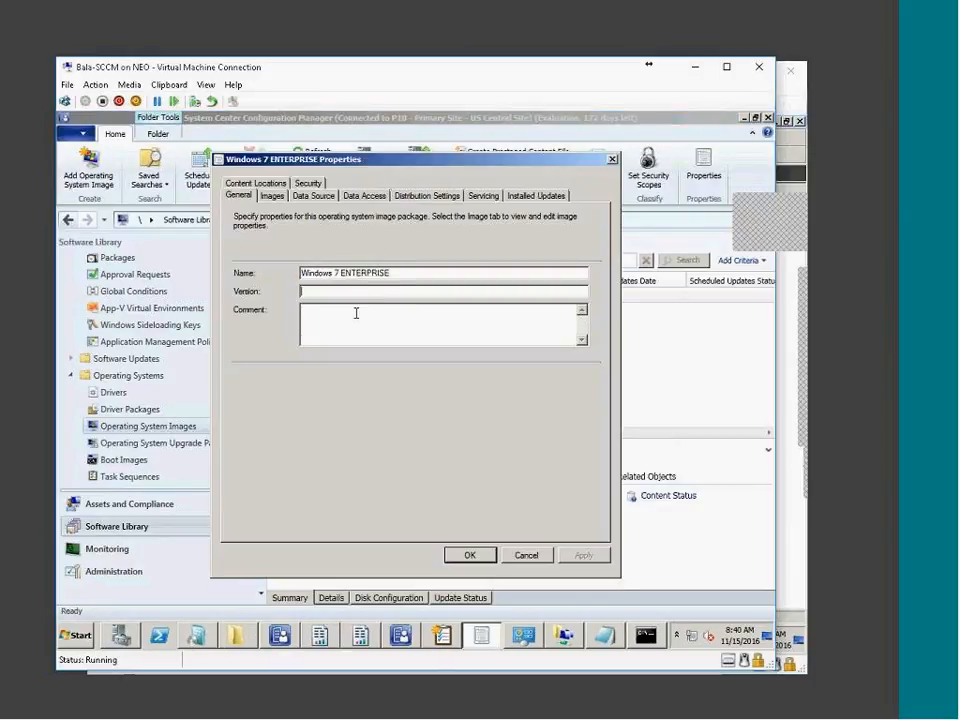
pyautogui.click(357, 320)
pyautogui.write('Ins')
pyautogui.write('tall WIN')
pyautogui.write(' from DVD')
pyautogui.hotkey('shift', 'Tab')
pyautogui.hotkey('shift', 'Tab')
pyautogui.write('.')
pyautogui.click(472, 554)
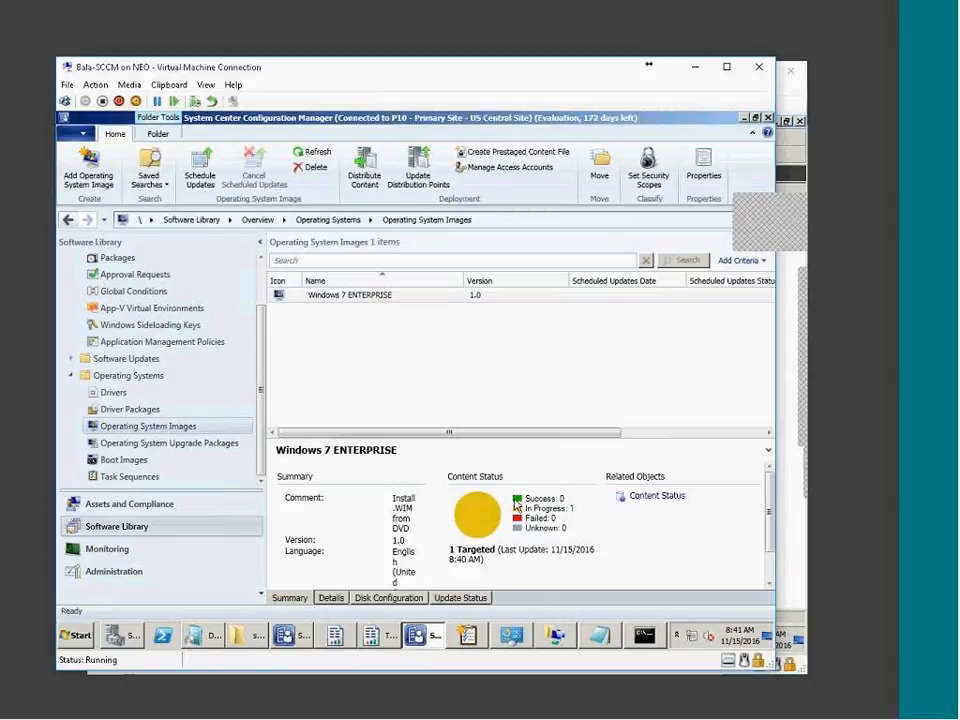
# Use the Windows 7 ENTERPRISE 1.0 en-US image and enable the local administrator account
pyautogui.click(466, 636)
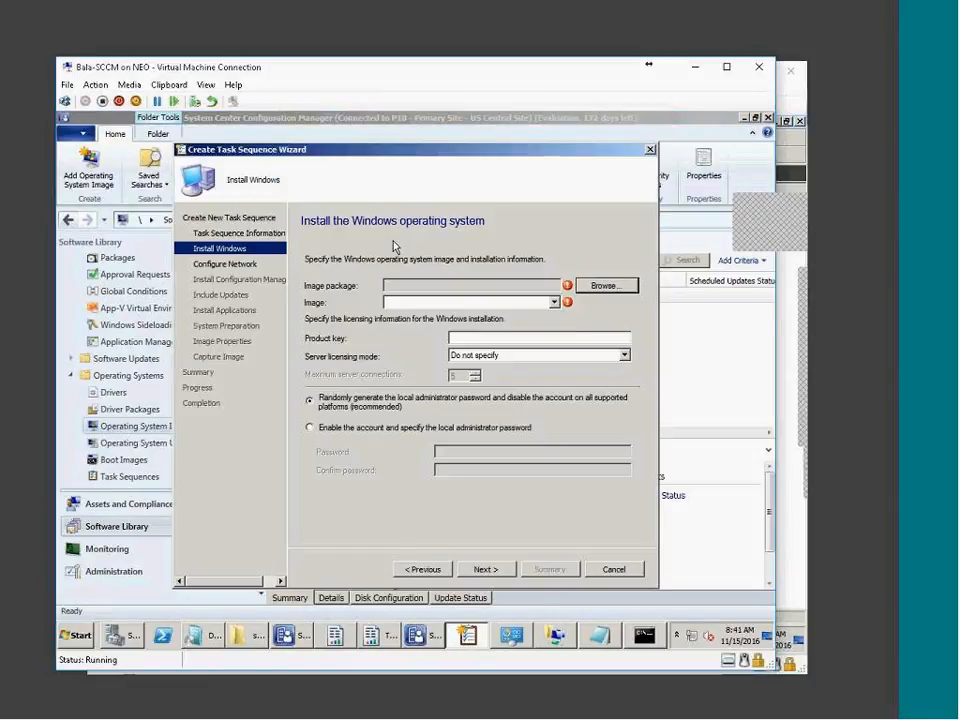
pyautogui.click(618, 286)
pyautogui.moveTo(509, 391); pyautogui.dragTo(369, 387)
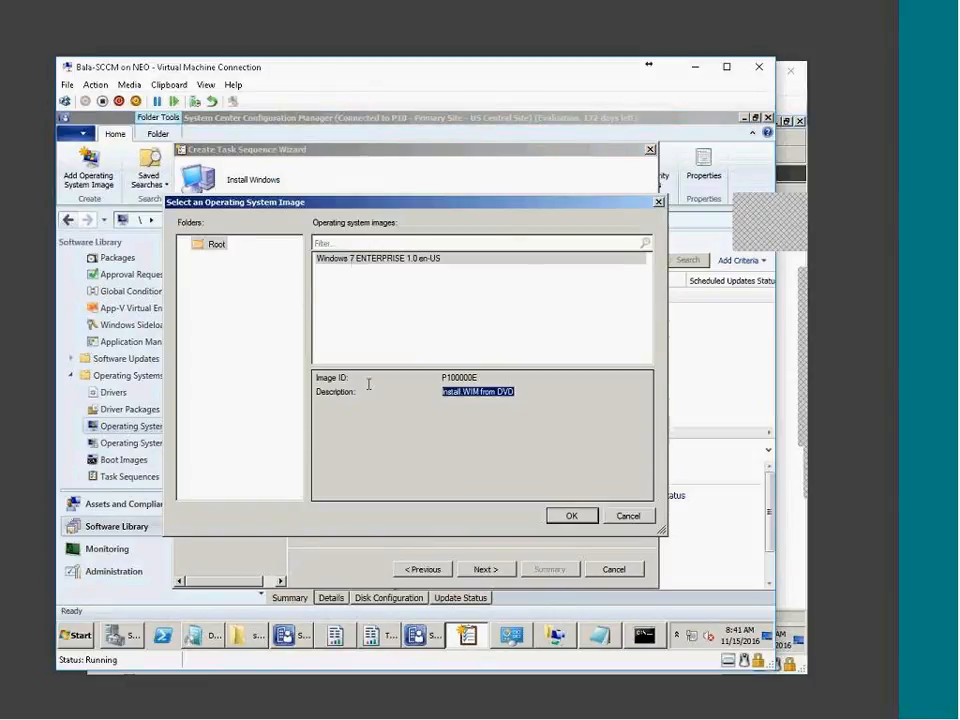
pyautogui.click(352, 260)
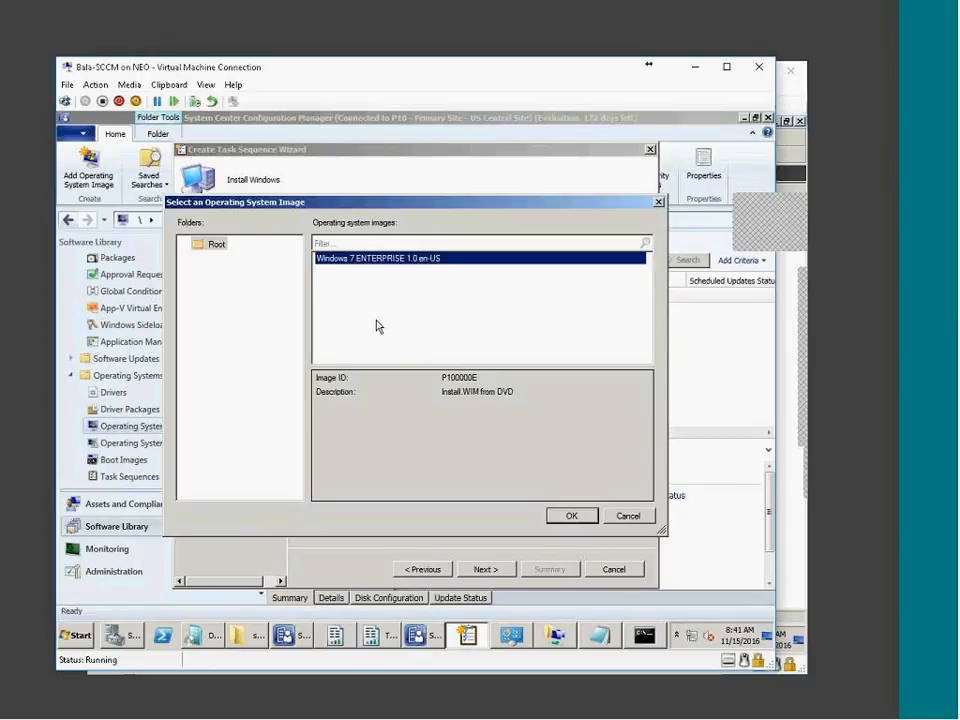
pyautogui.moveTo(380, 636)
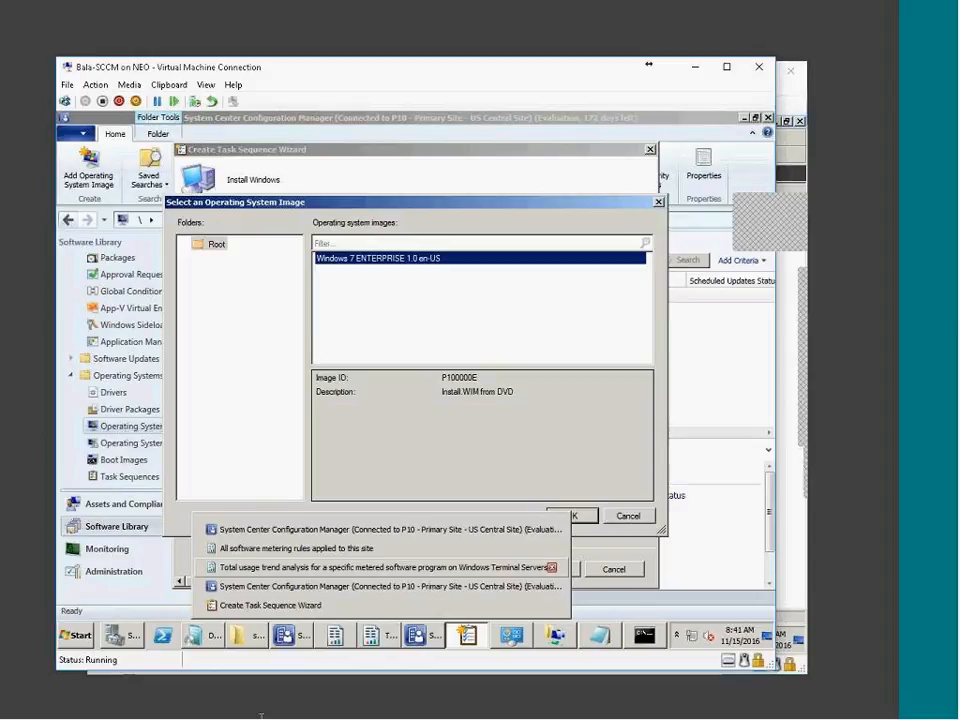
pyautogui.moveTo(532, 392); pyautogui.dragTo(415, 401)
pyautogui.click(475, 393)
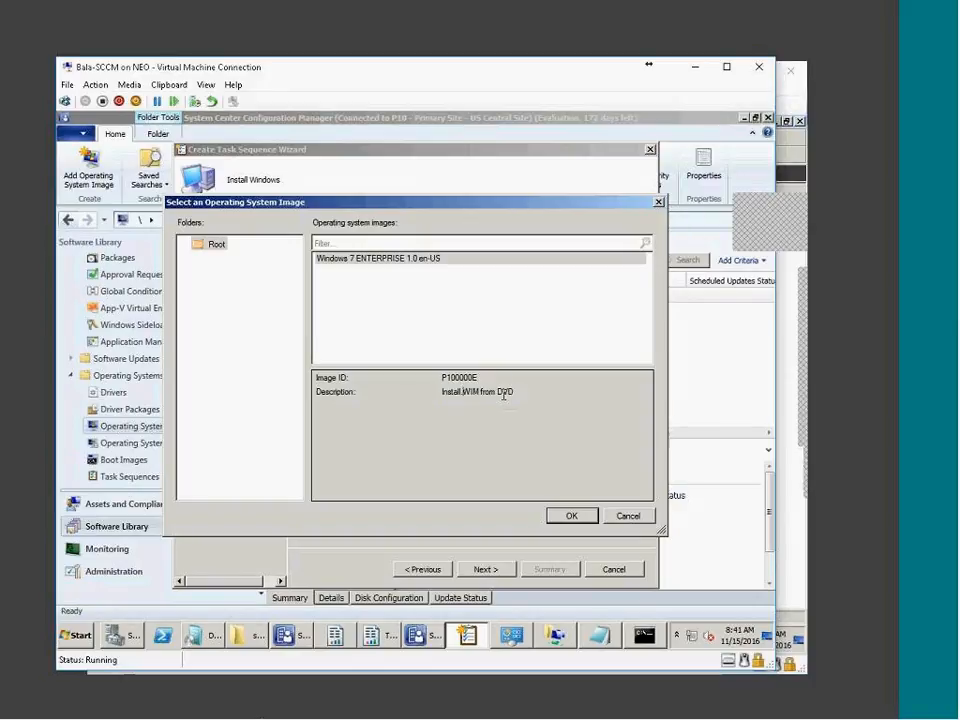
pyautogui.moveTo(476, 393); pyautogui.dragTo(514, 392)
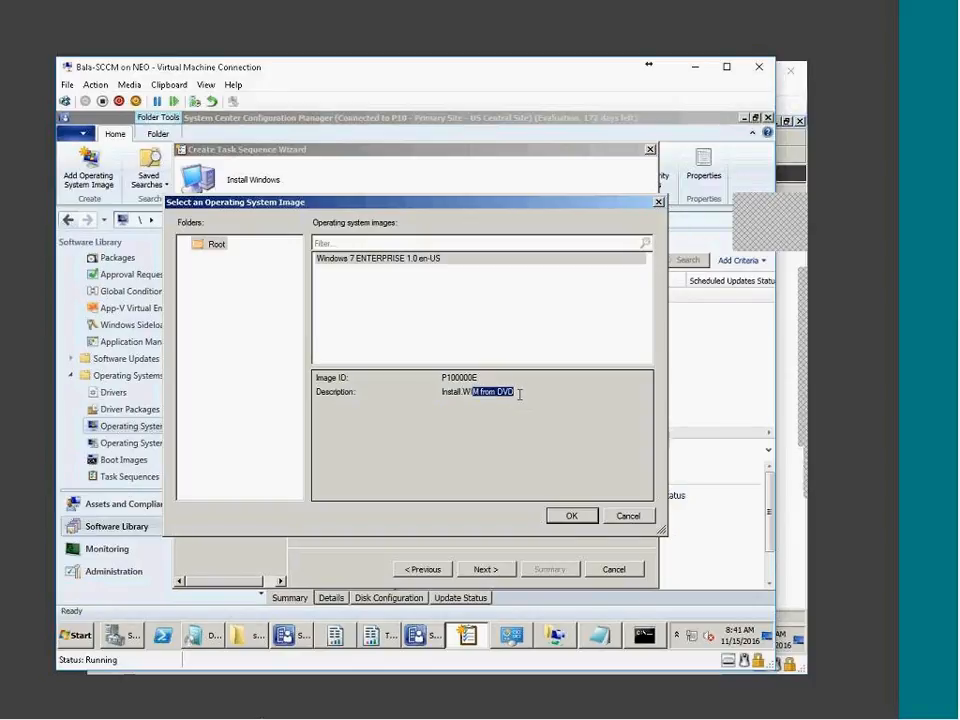
pyautogui.click(572, 516)
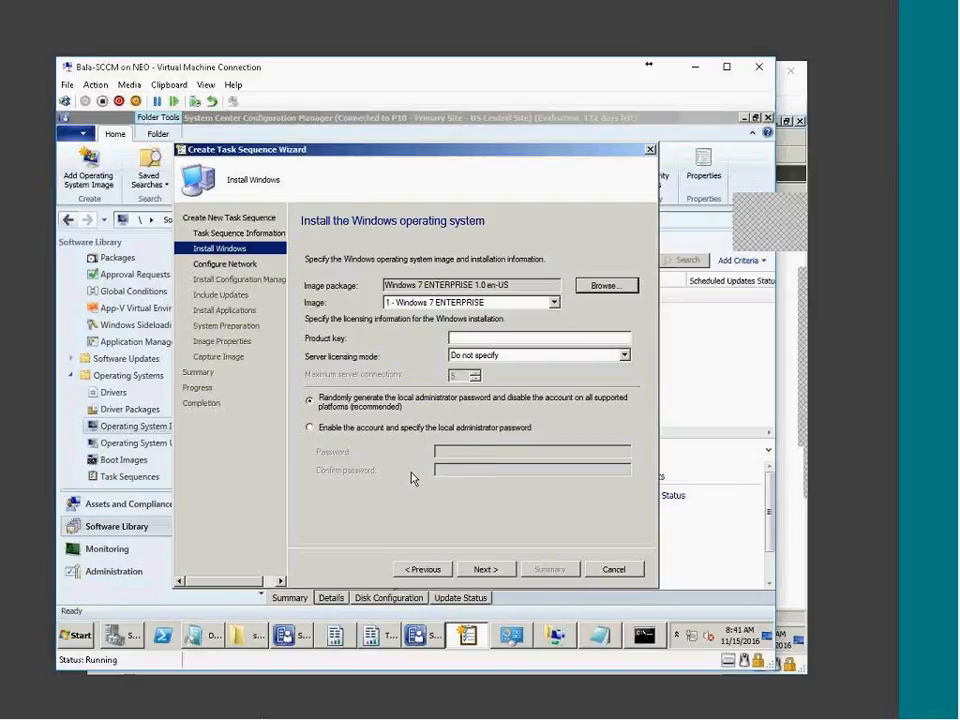
pyautogui.click(409, 428)
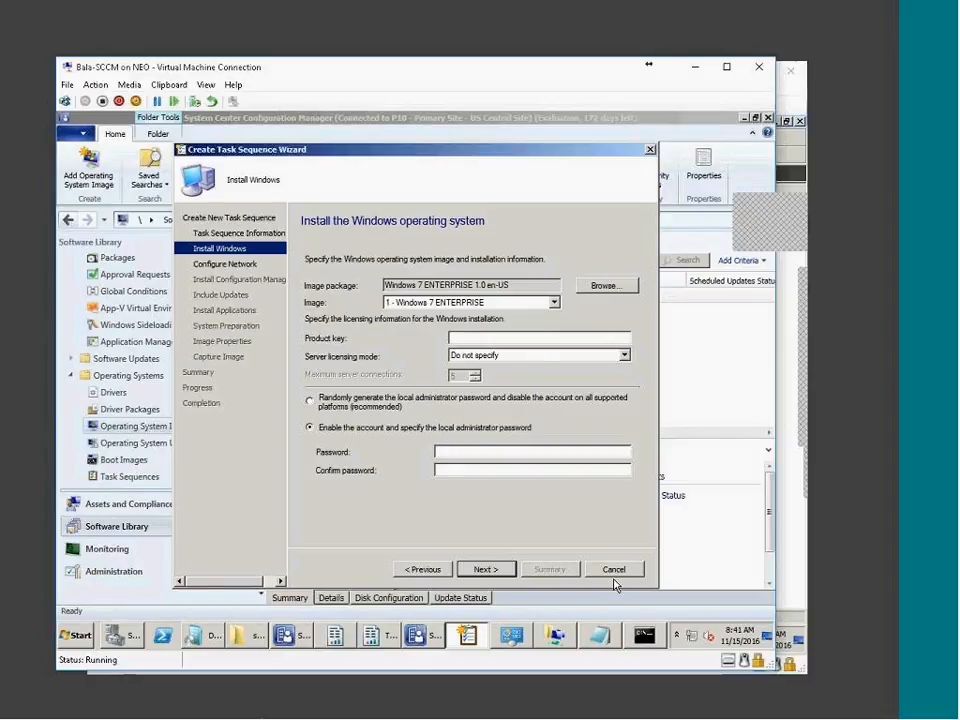
# On the Win7 VM, list local users in Computer Management: Administrator, Guest, tes, tests
pyautogui.click(645, 710)
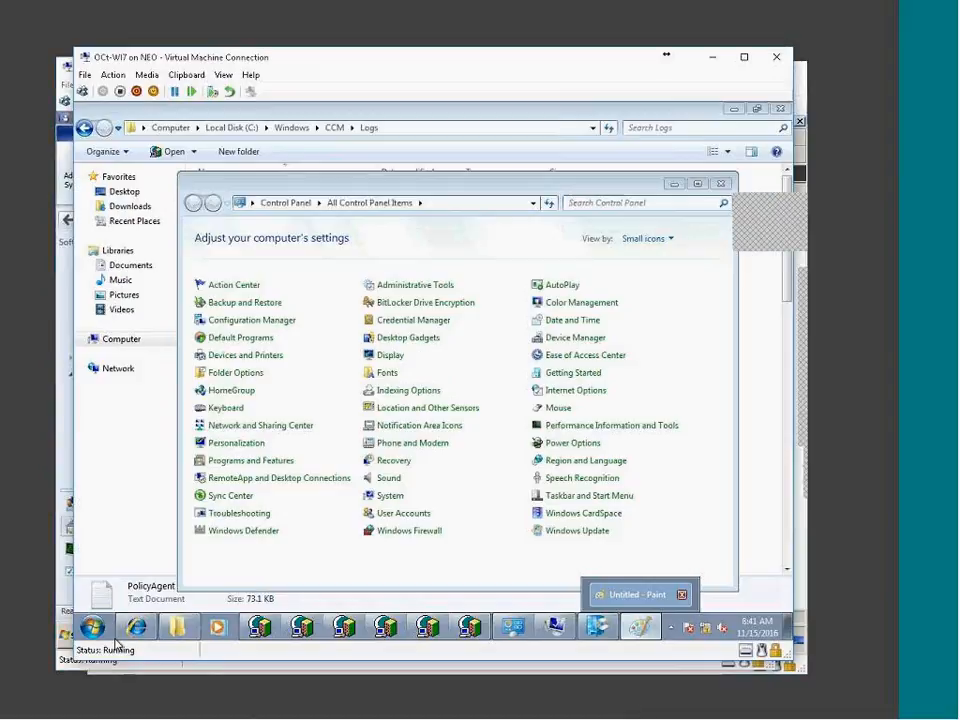
pyautogui.click(92, 627)
pyautogui.rightClick(292, 446)
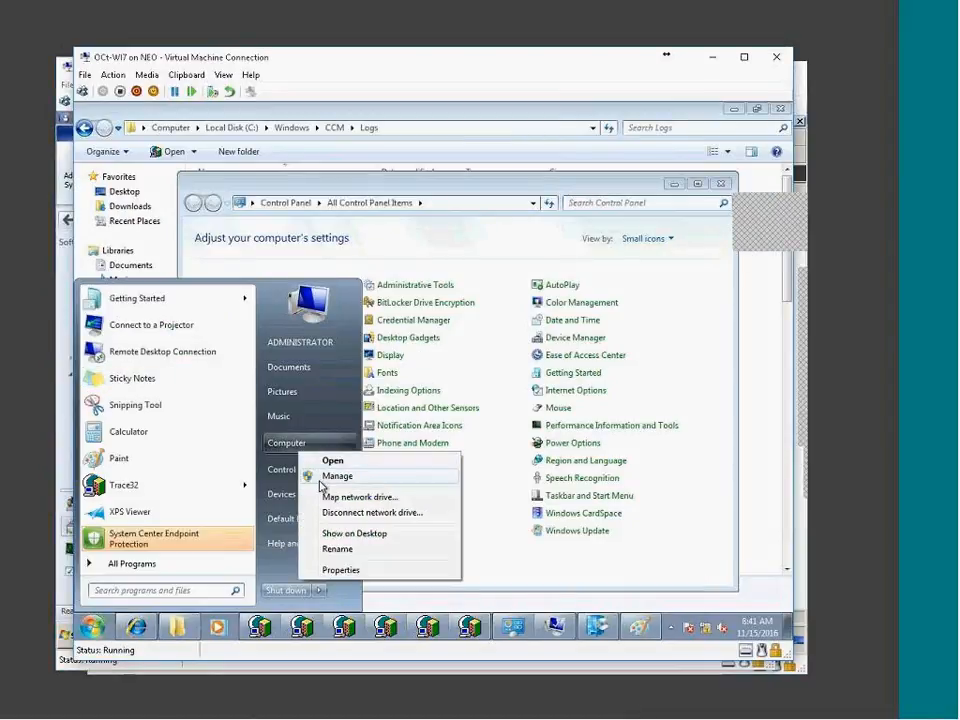
pyautogui.click(321, 478)
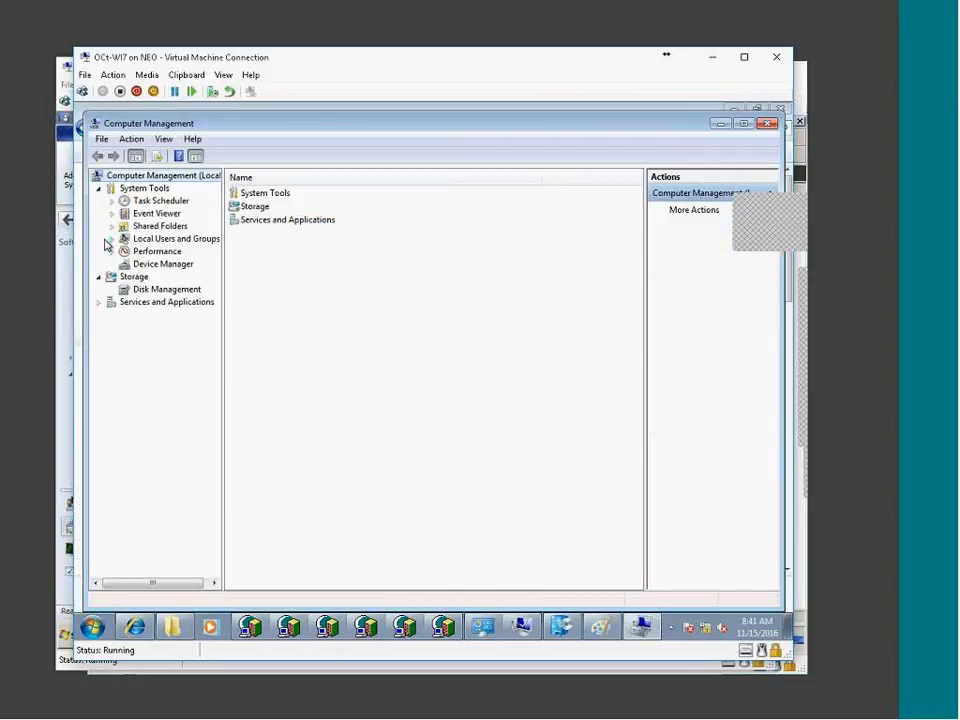
pyautogui.click(111, 239)
pyautogui.click(155, 251)
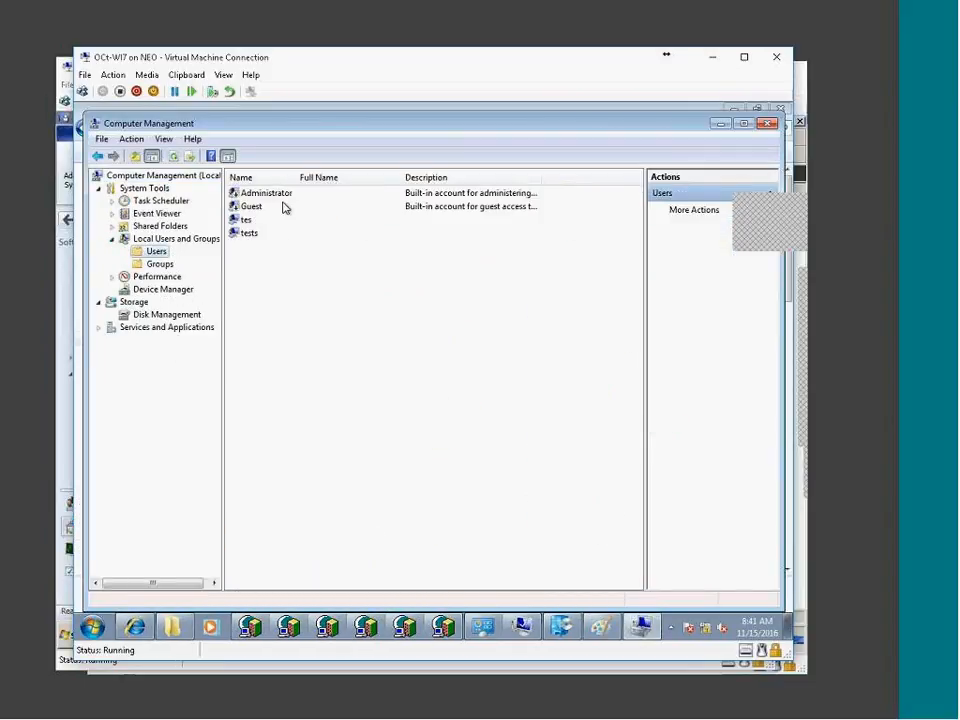
pyautogui.click(330, 194)
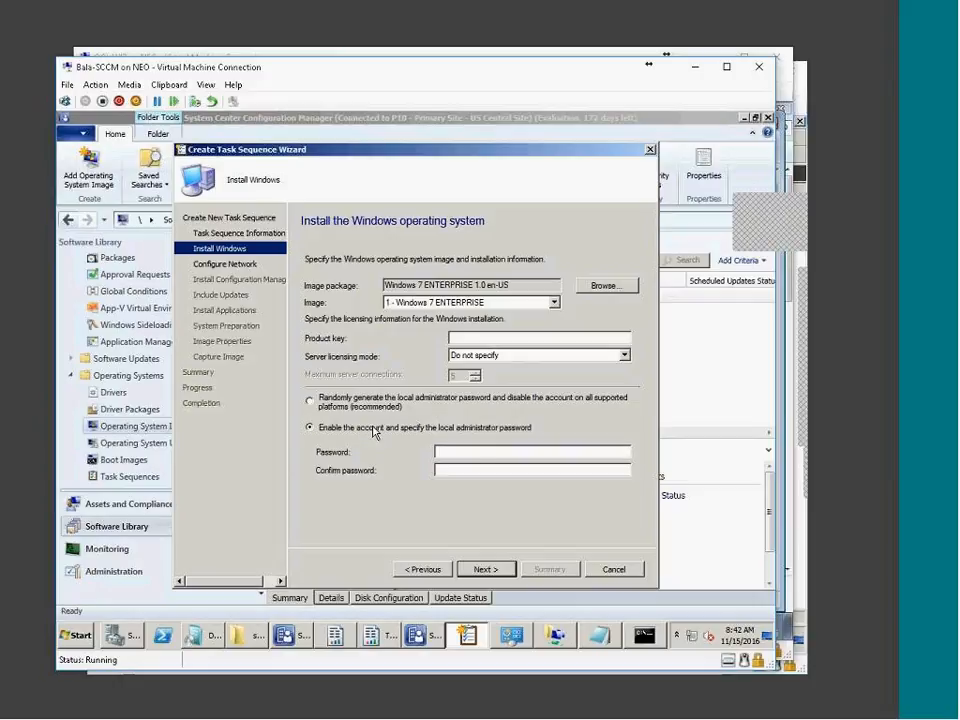
# Enter and confirm the local administrator password, then move on to network configuration
pyautogui.click(473, 450)
pyautogui.press('capslock')
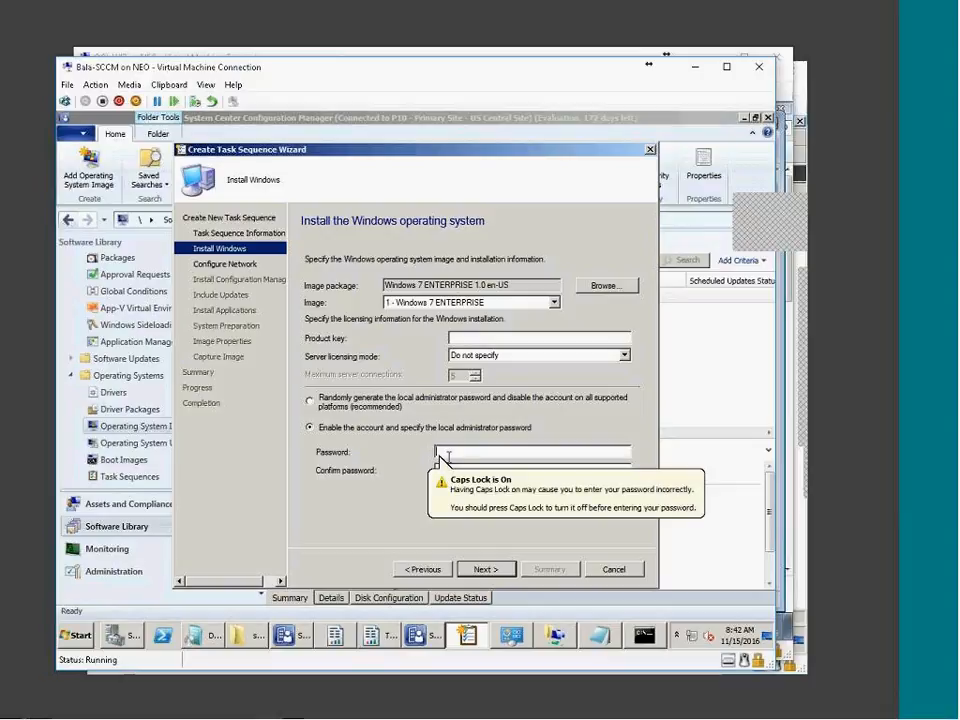
pyautogui.write('Password1')
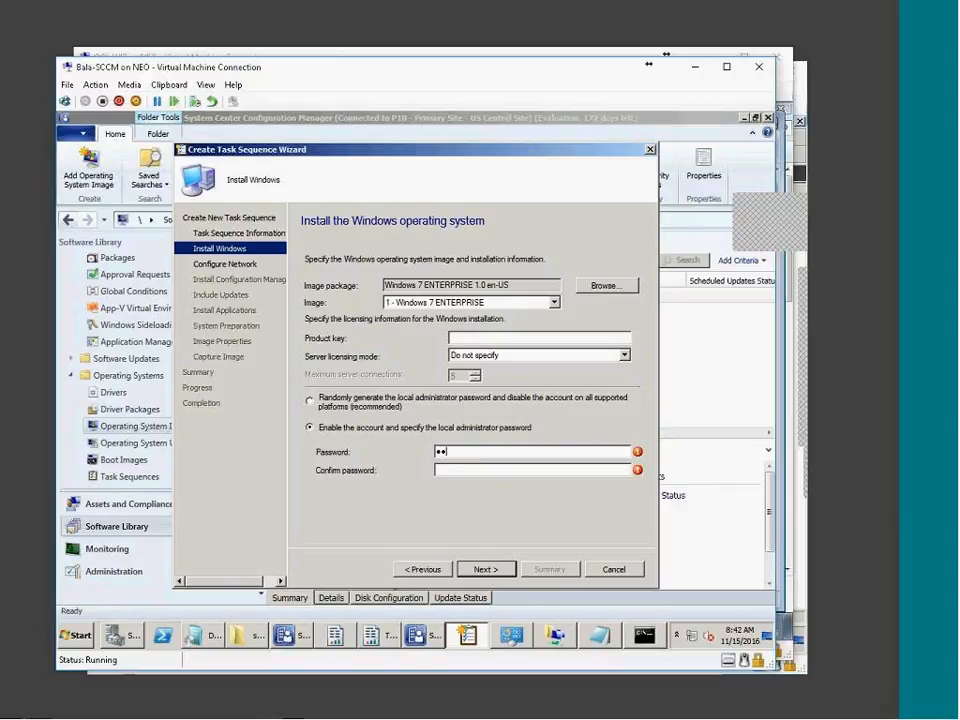
pyautogui.write('••')
pyautogui.press('Tab')
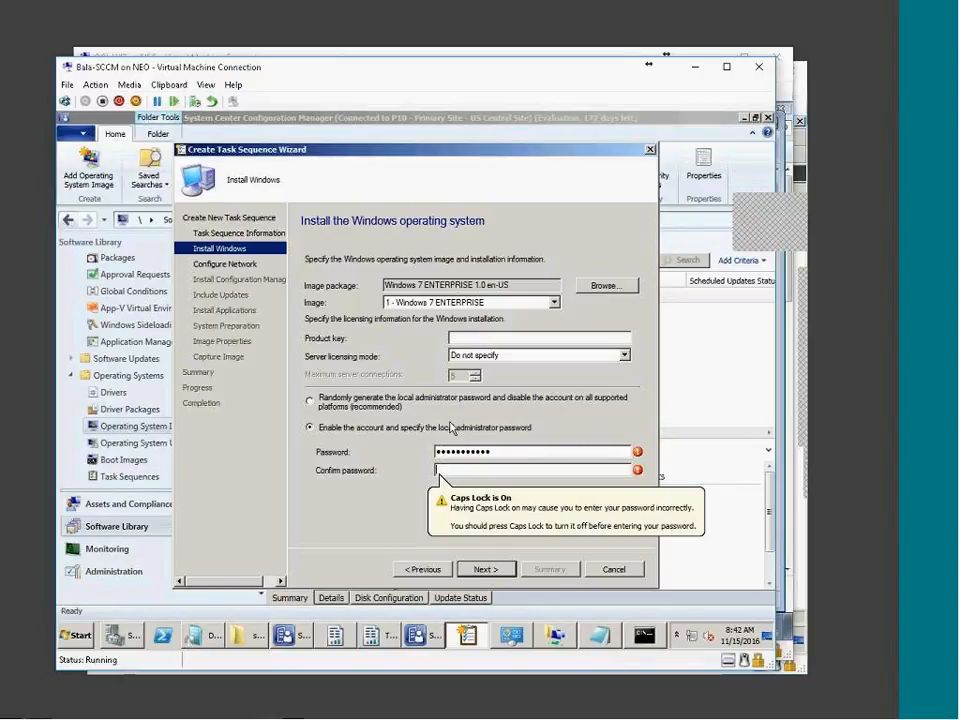
pyautogui.write('•••••••••••')
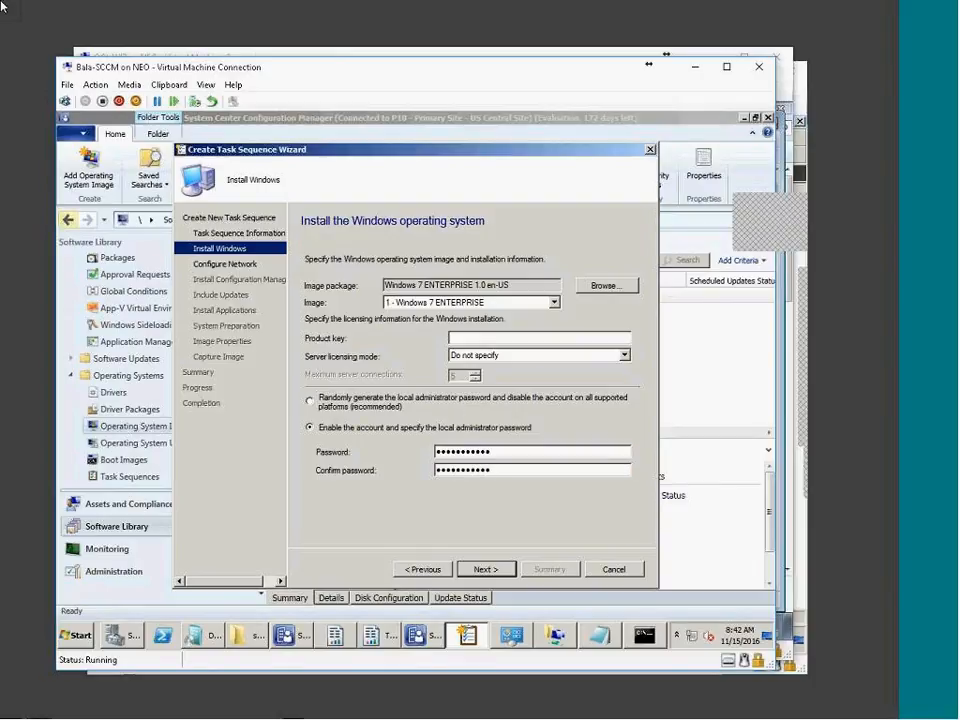
pyautogui.click(460, 568)
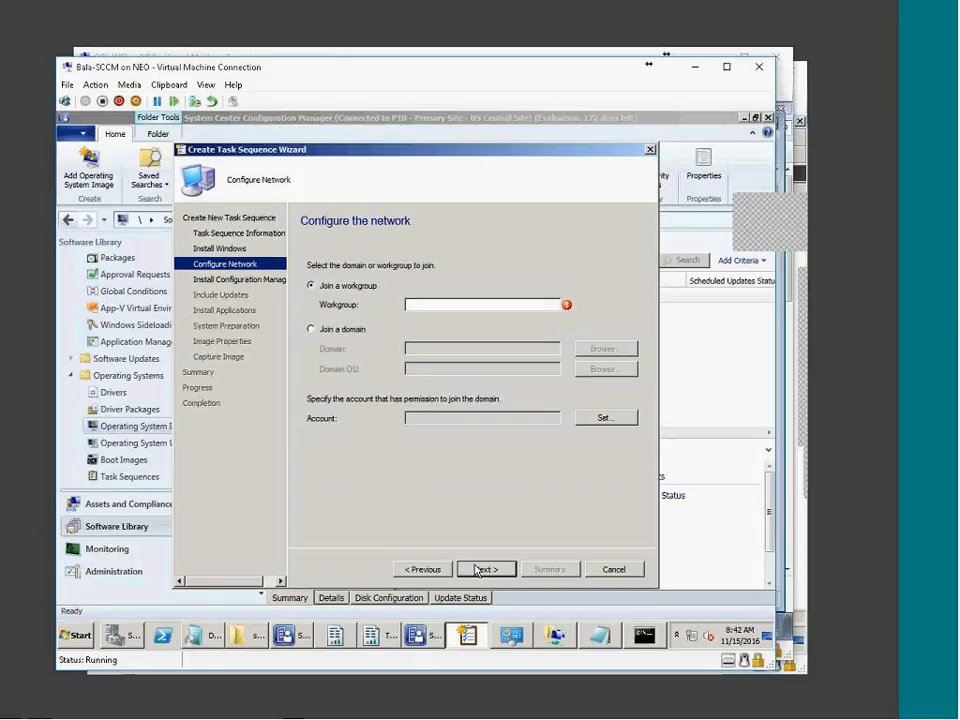
# Set the computer to join the tata.local domain in the India\Hydrabad\Workstations OU
pyautogui.click(427, 304)
pyautogui.click(313, 329)
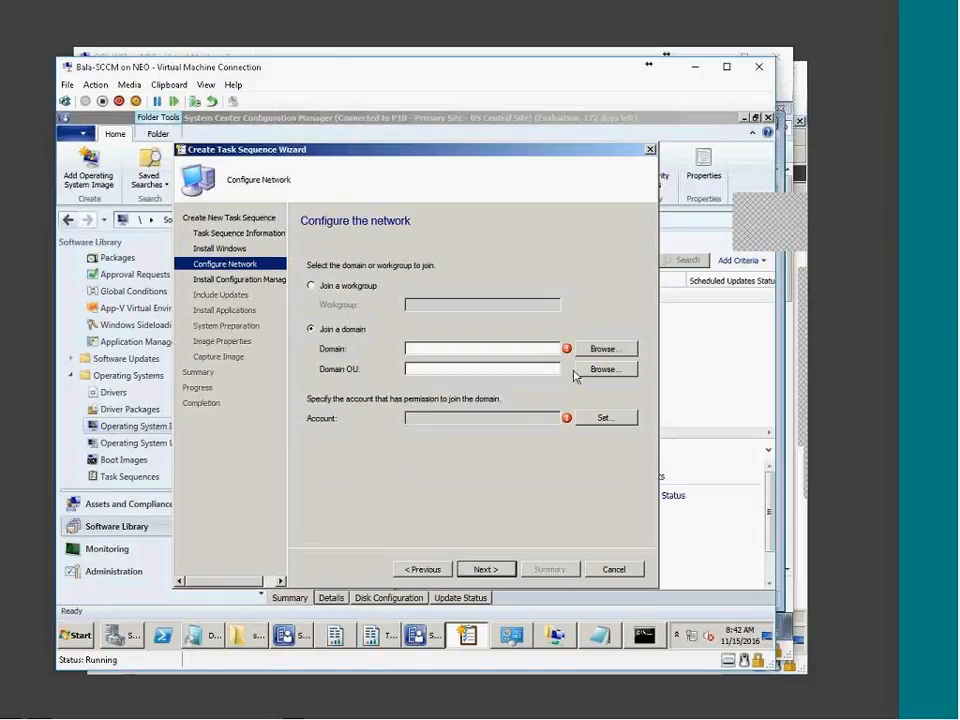
pyautogui.click(600, 348)
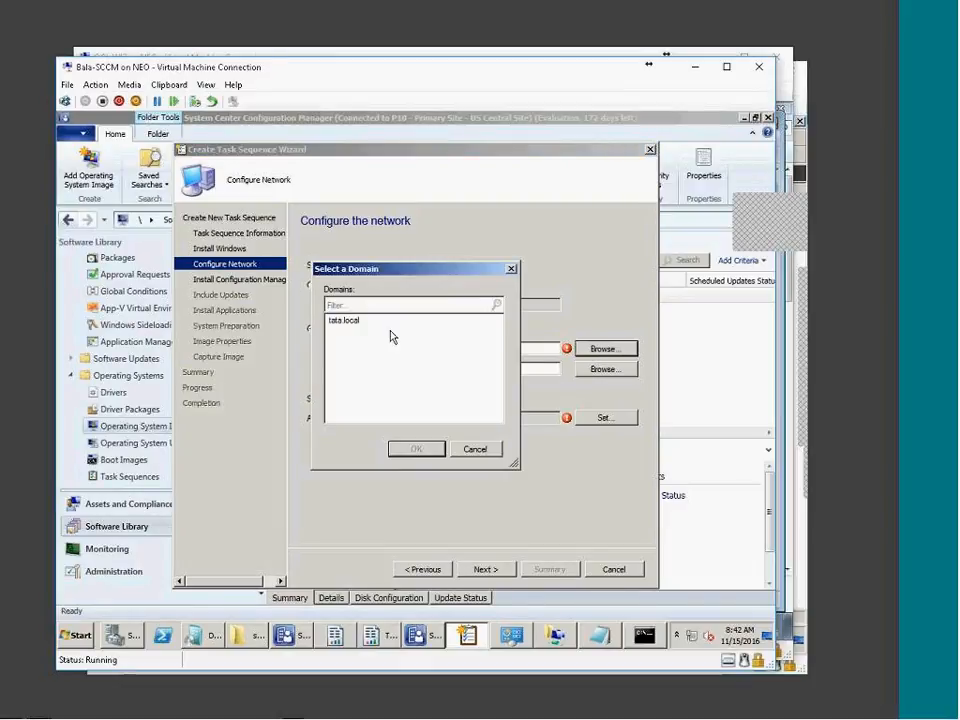
pyautogui.click(348, 322)
pyautogui.doubleClick(349, 326)
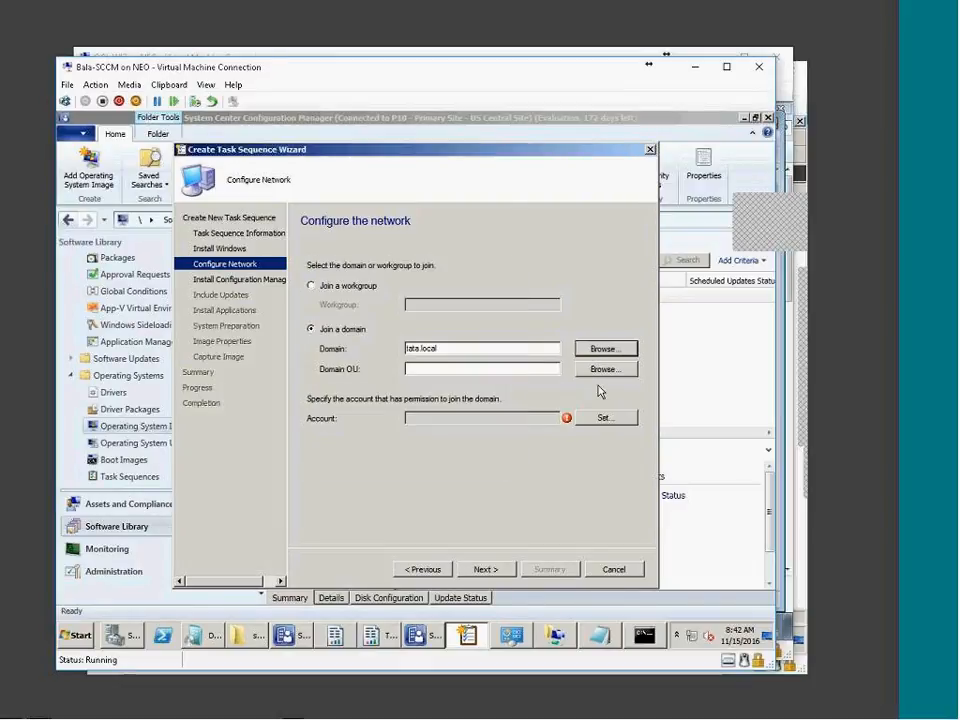
pyautogui.click(603, 370)
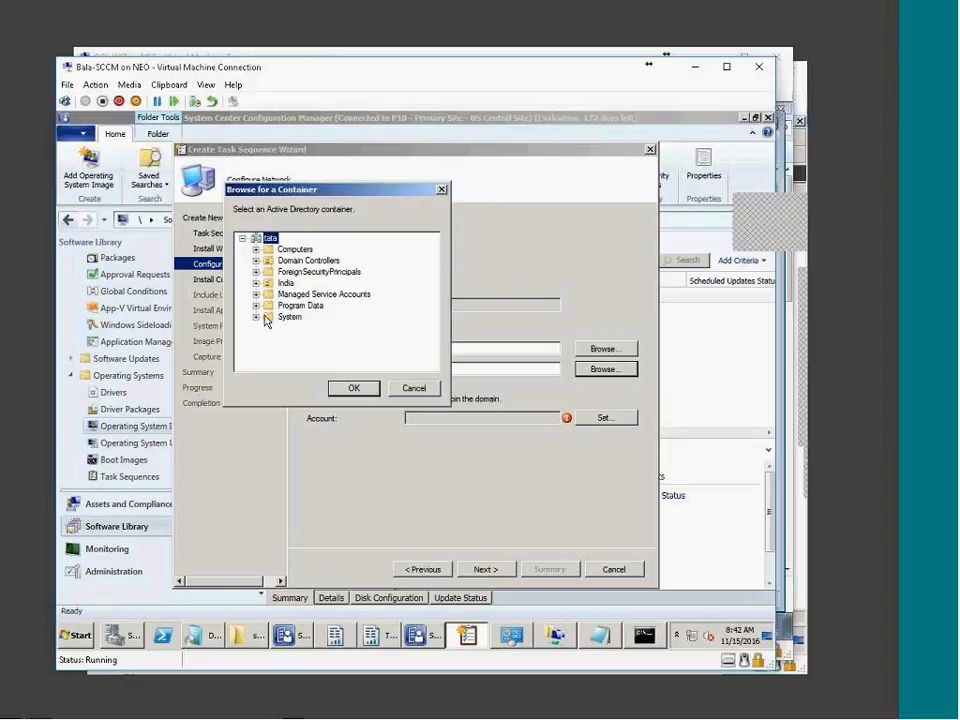
pyautogui.click(256, 283)
pyautogui.doubleClick(290, 295)
pyautogui.click(311, 317)
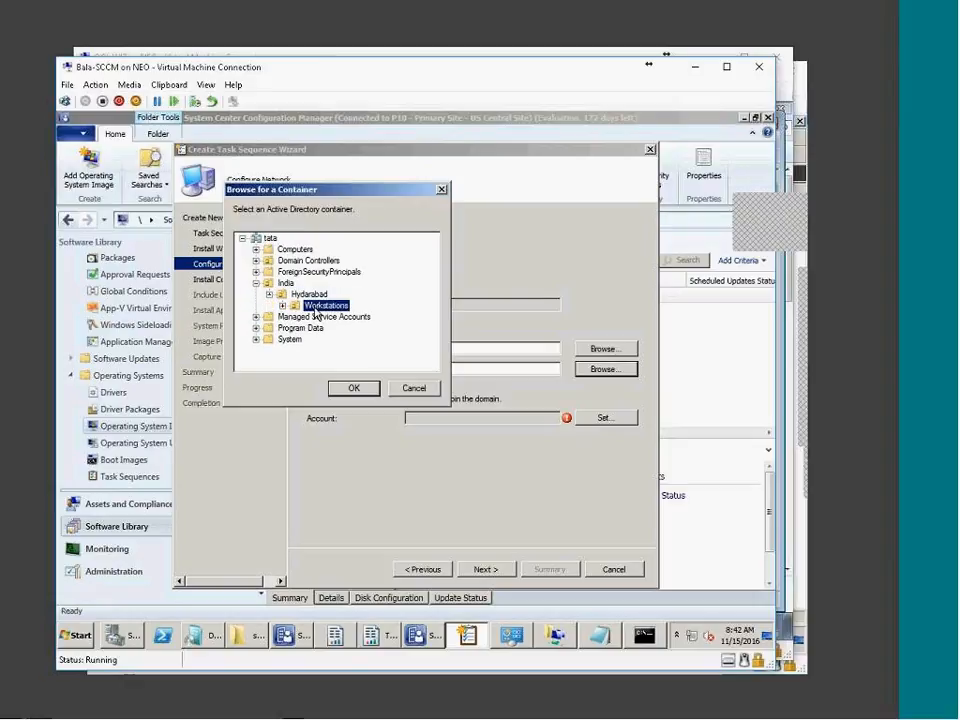
pyautogui.click(354, 388)
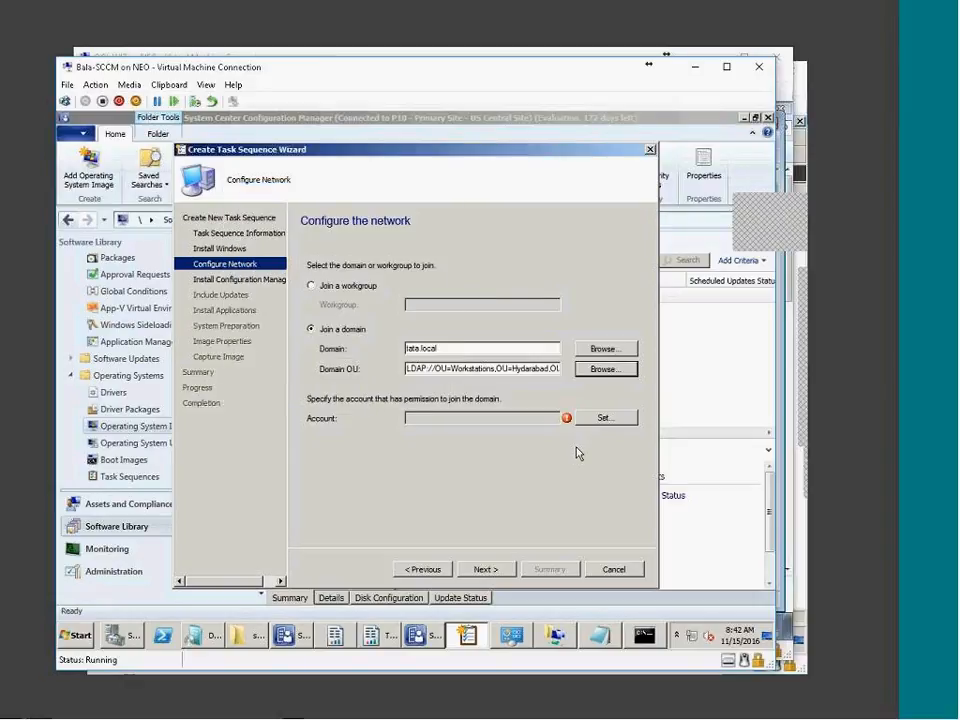
pyautogui.moveTo(432, 369); pyautogui.dragTo(630, 373)
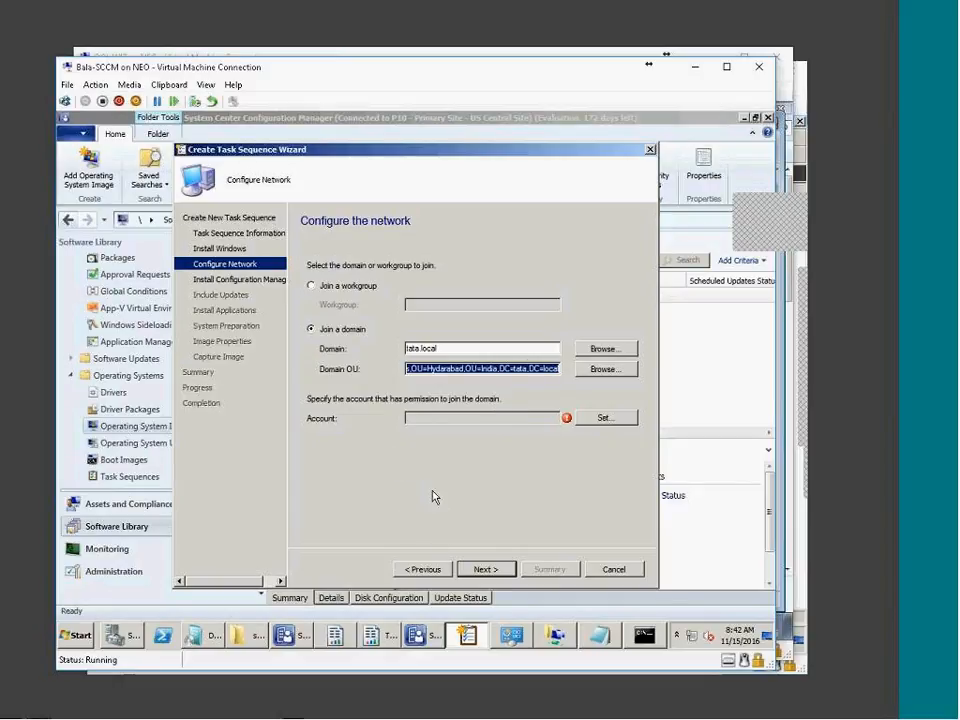
# Switch to joining the workgroup named 'workgroup' and move past the network settings
pyautogui.click(347, 287)
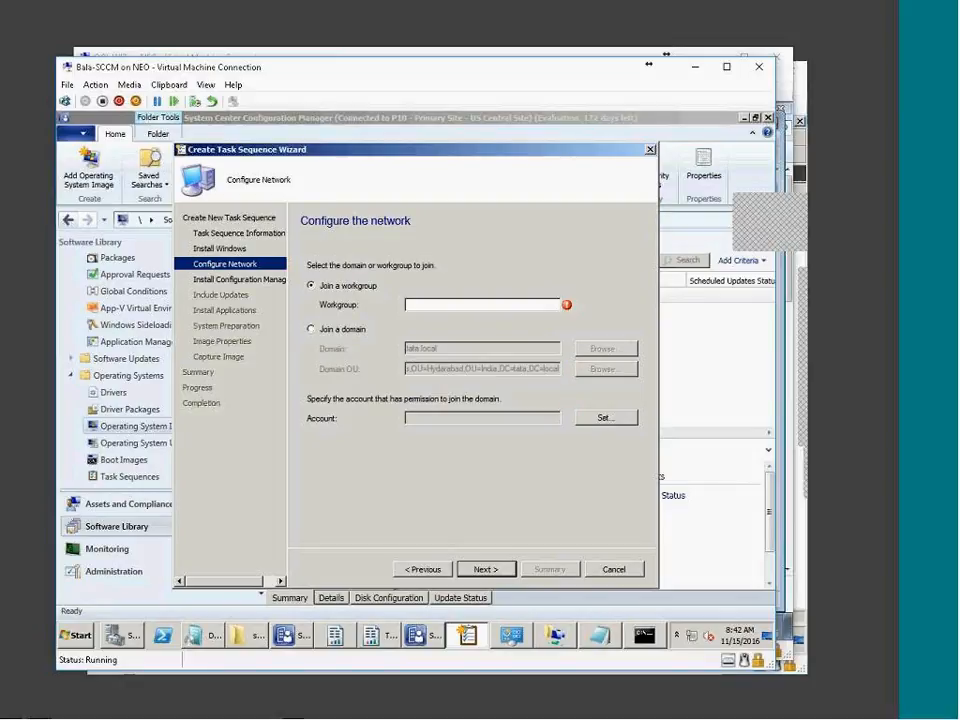
pyautogui.click(438, 303)
pyautogui.write('work')
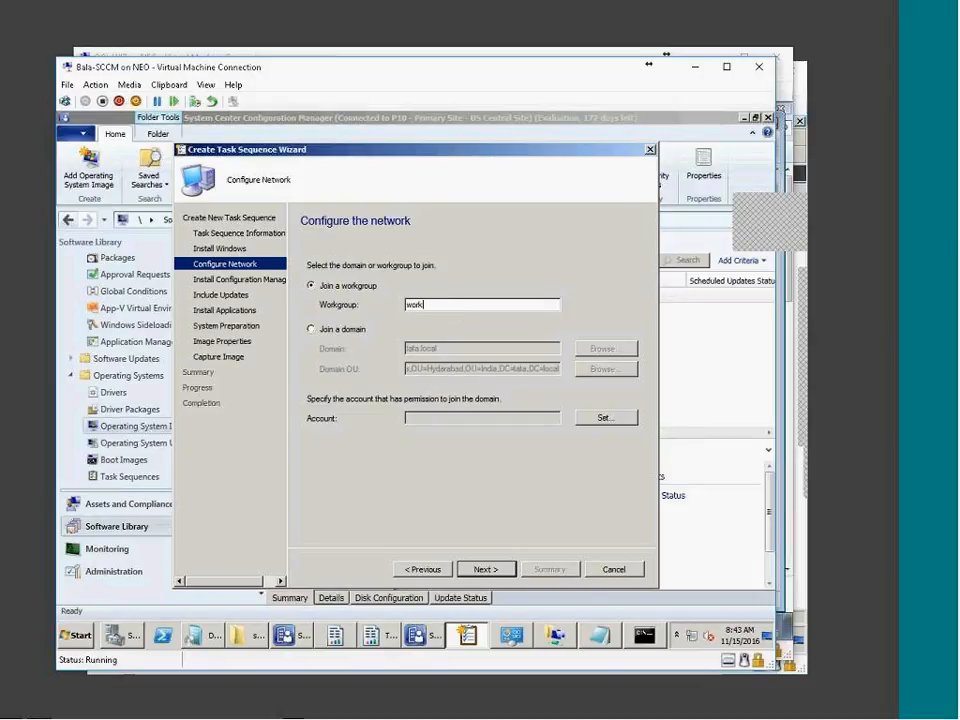
pyautogui.write('group')
pyautogui.click(482, 569)
# Pass the client installation page and leave software updates set to install none
pyautogui.click(482, 569)
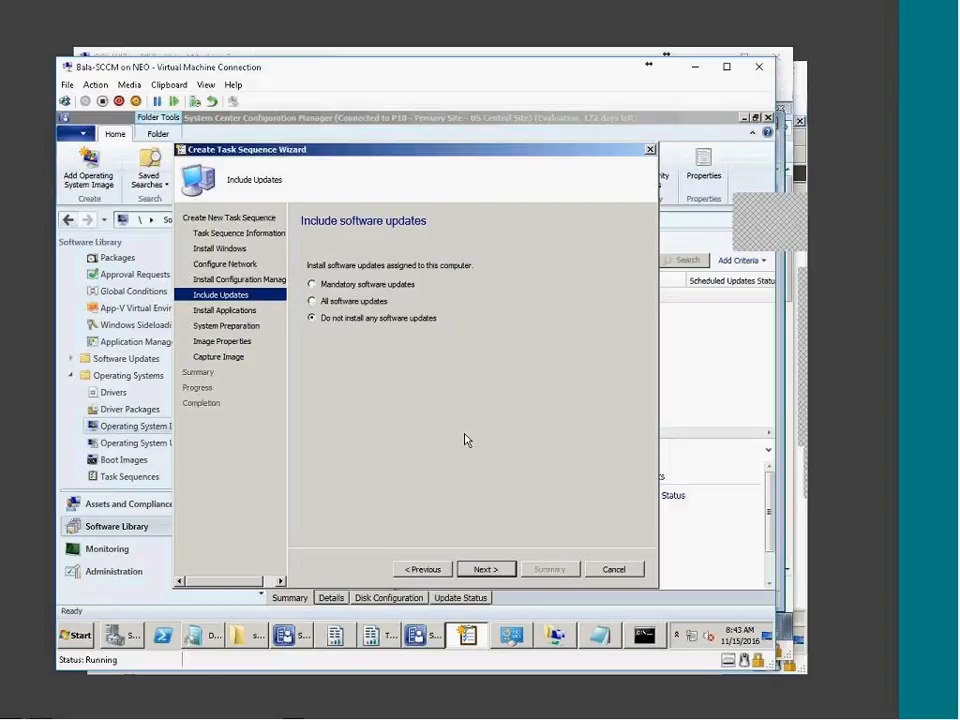
pyautogui.click(313, 285)
pyautogui.click(324, 320)
pyautogui.click(485, 568)
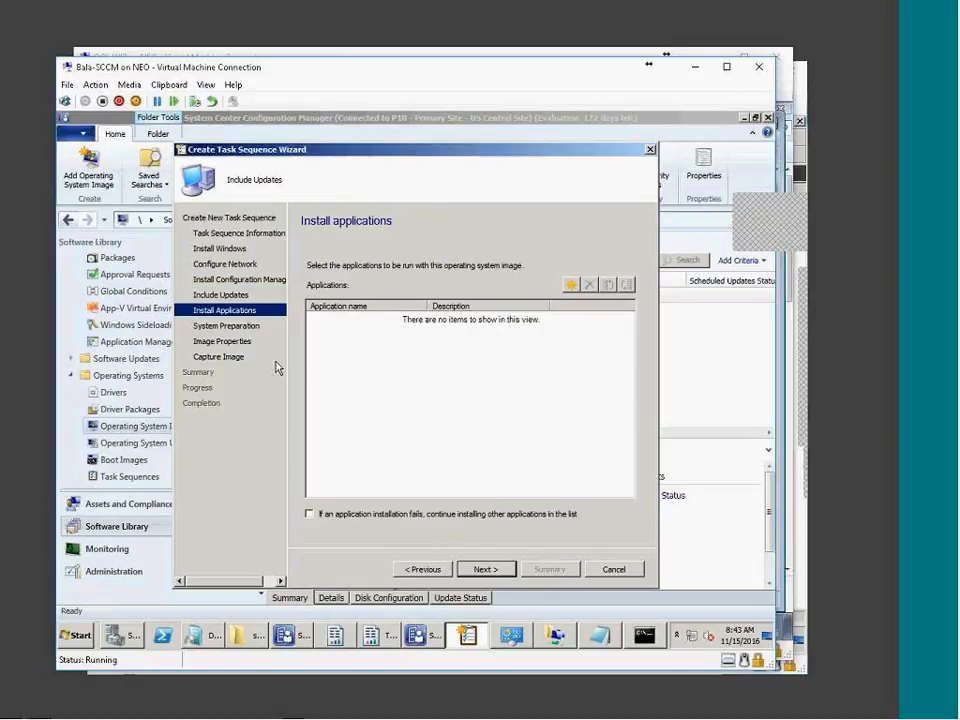
# Add CCM Framework Tools to the applications and keep installing others if one fails
pyautogui.click(571, 286)
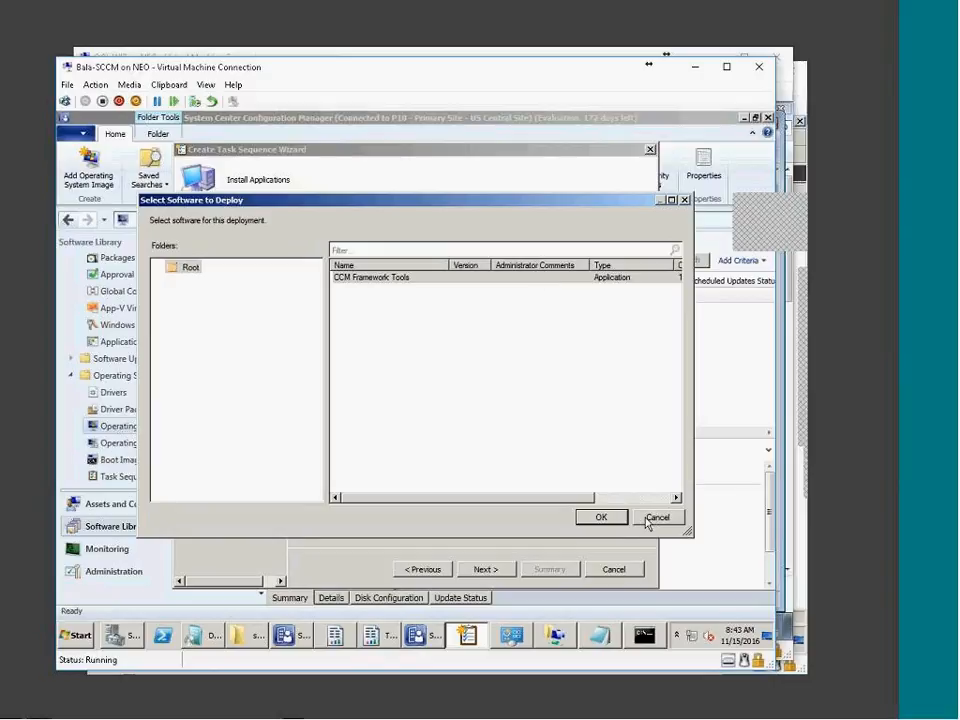
pyautogui.click(662, 520)
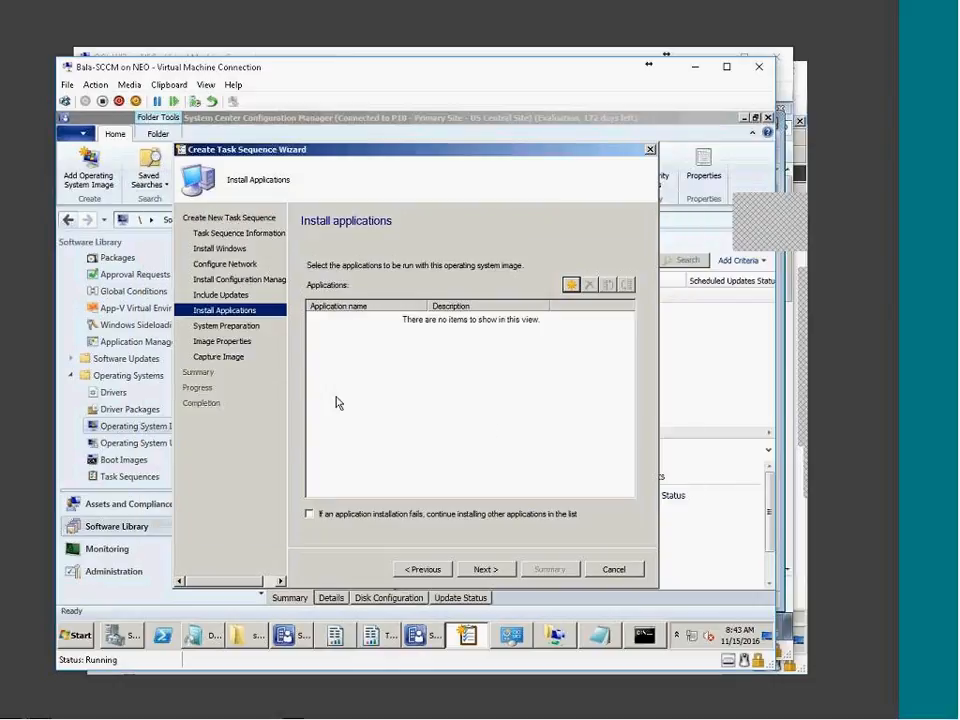
pyautogui.click(571, 285)
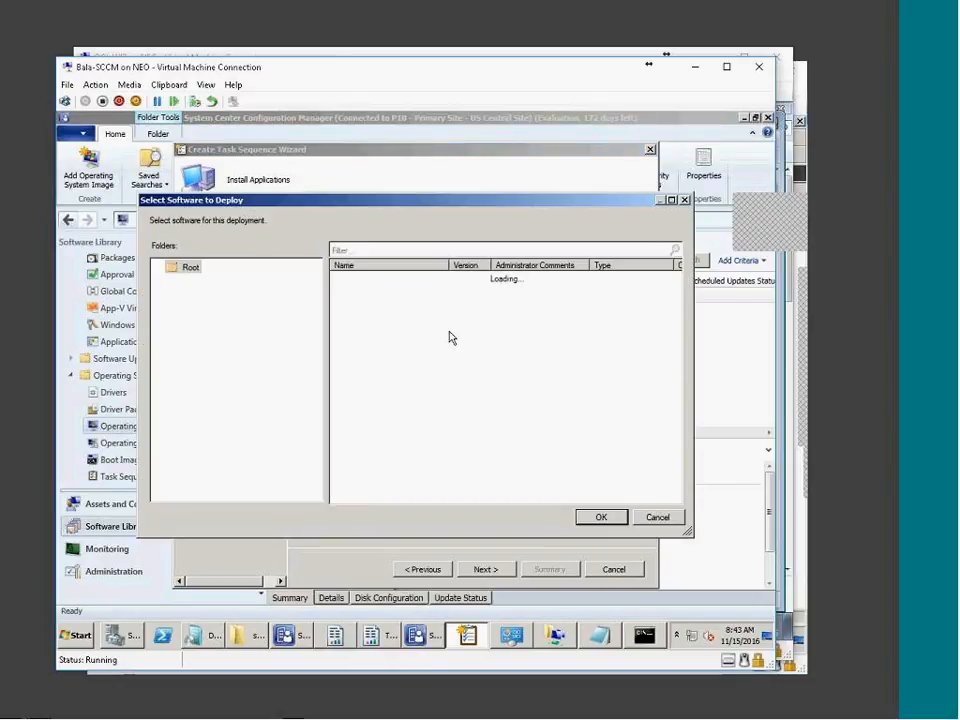
pyautogui.doubleClick(381, 290)
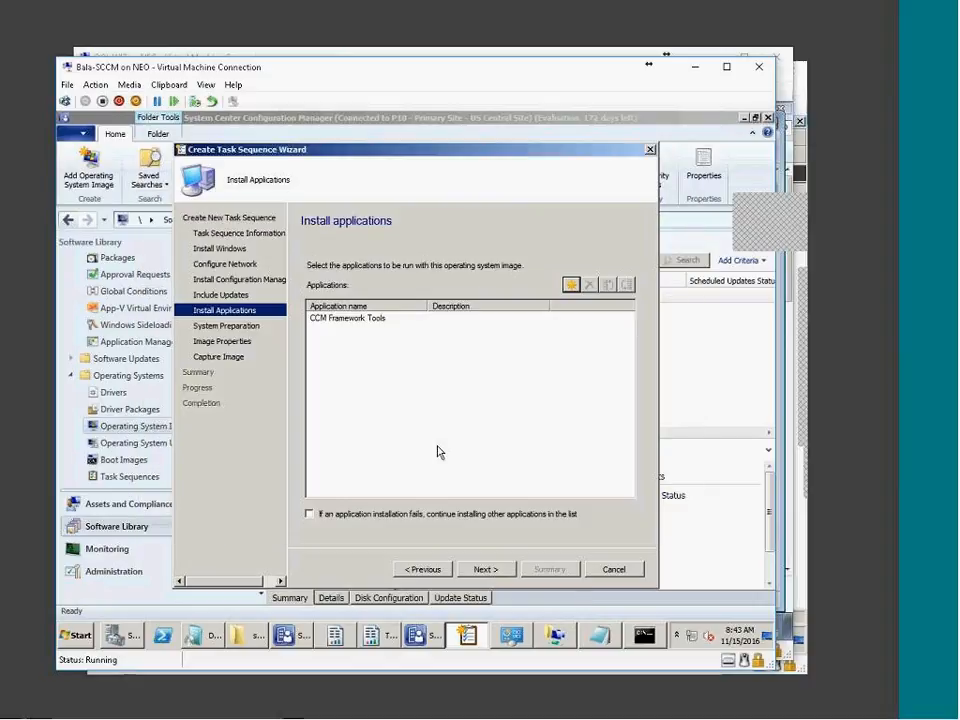
pyautogui.click(483, 570)
pyautogui.click(425, 569)
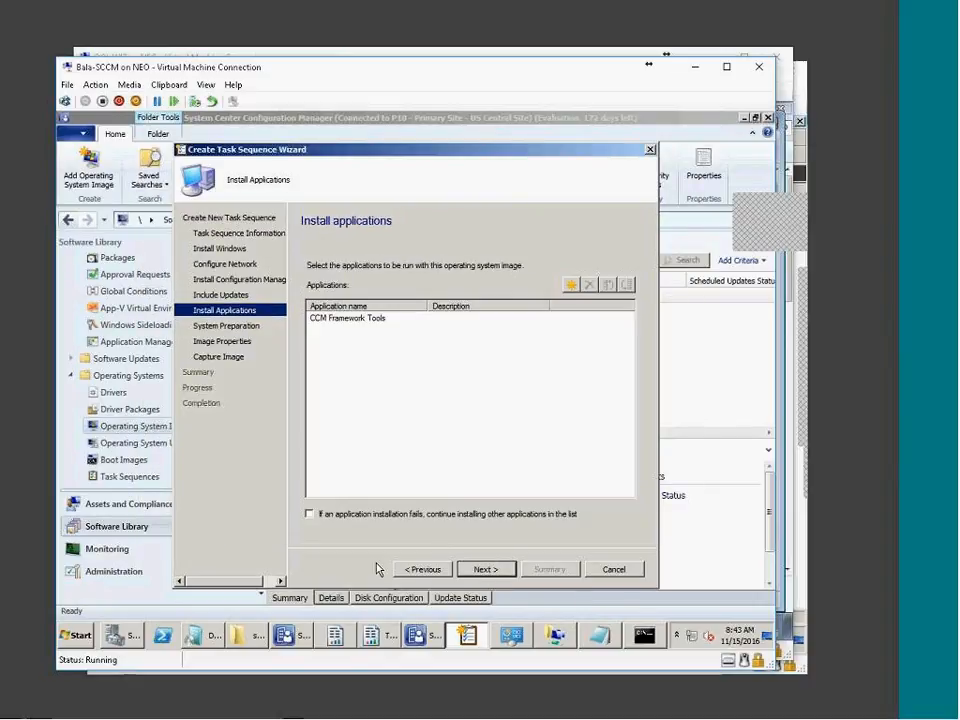
pyautogui.click(309, 514)
pyautogui.click(484, 570)
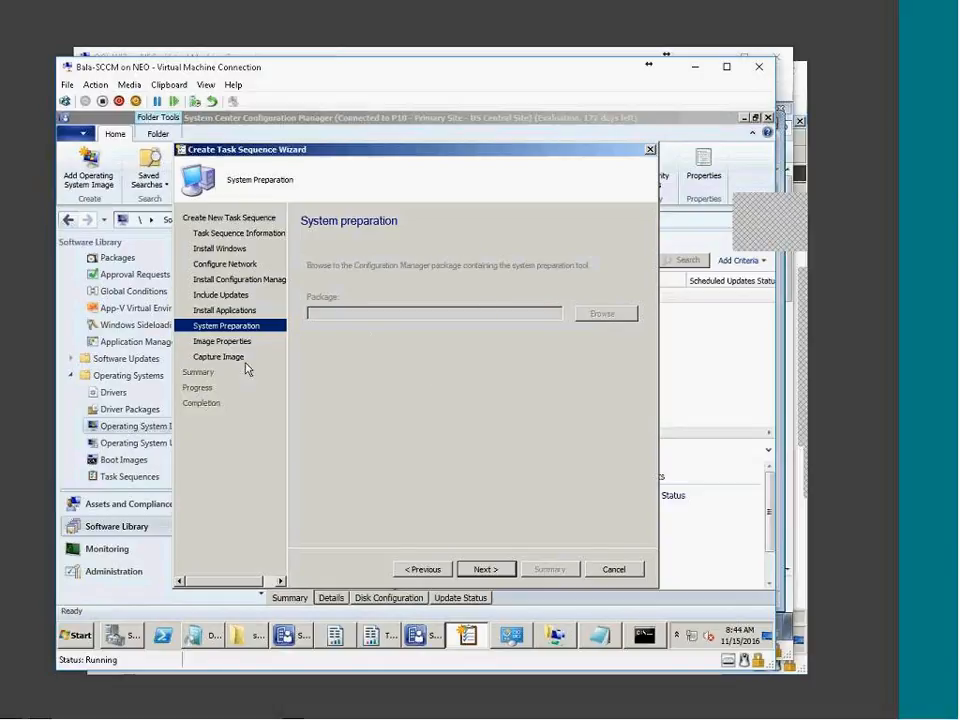
# Set the image version to 1.1 on the Image Properties page
pyautogui.click(500, 575)
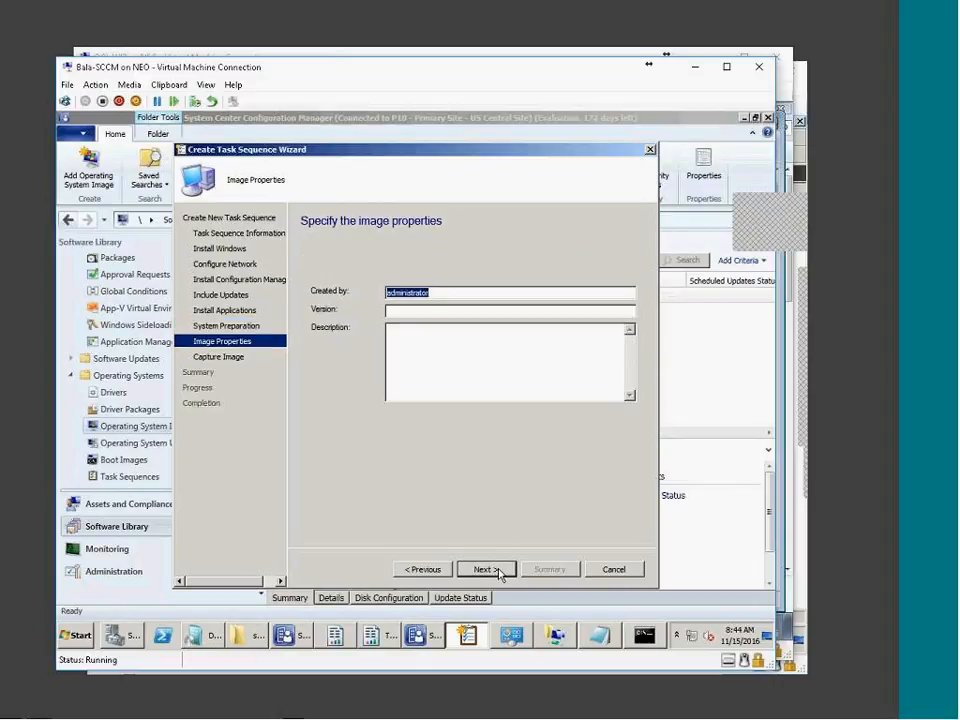
pyautogui.click(446, 292)
pyautogui.moveTo(446, 292); pyautogui.dragTo(343, 290)
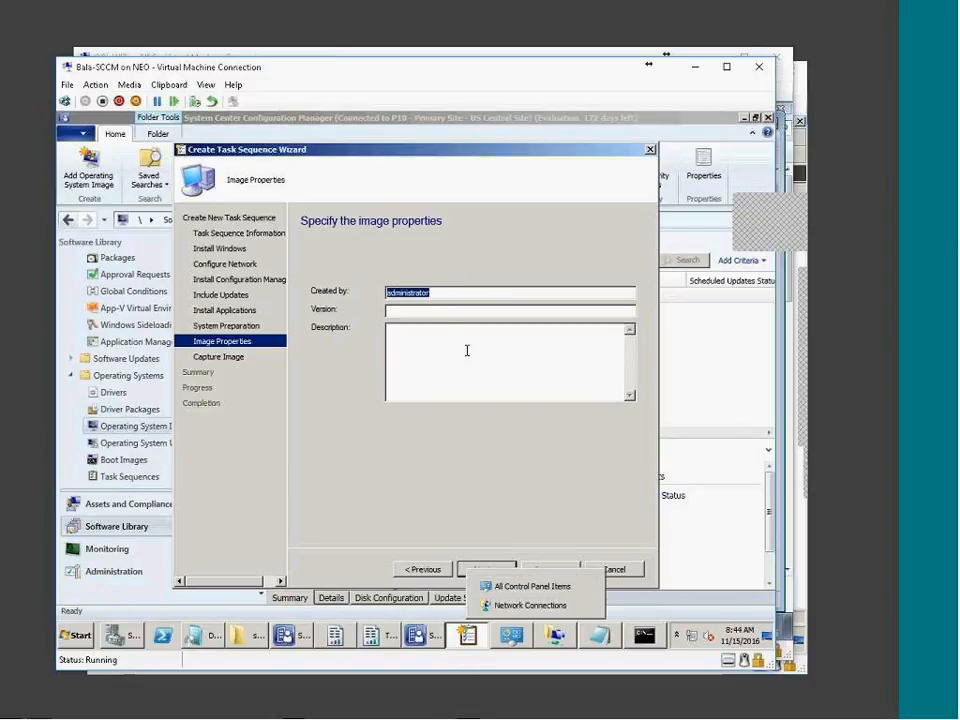
pyautogui.click(403, 311)
pyautogui.moveTo(424, 635)
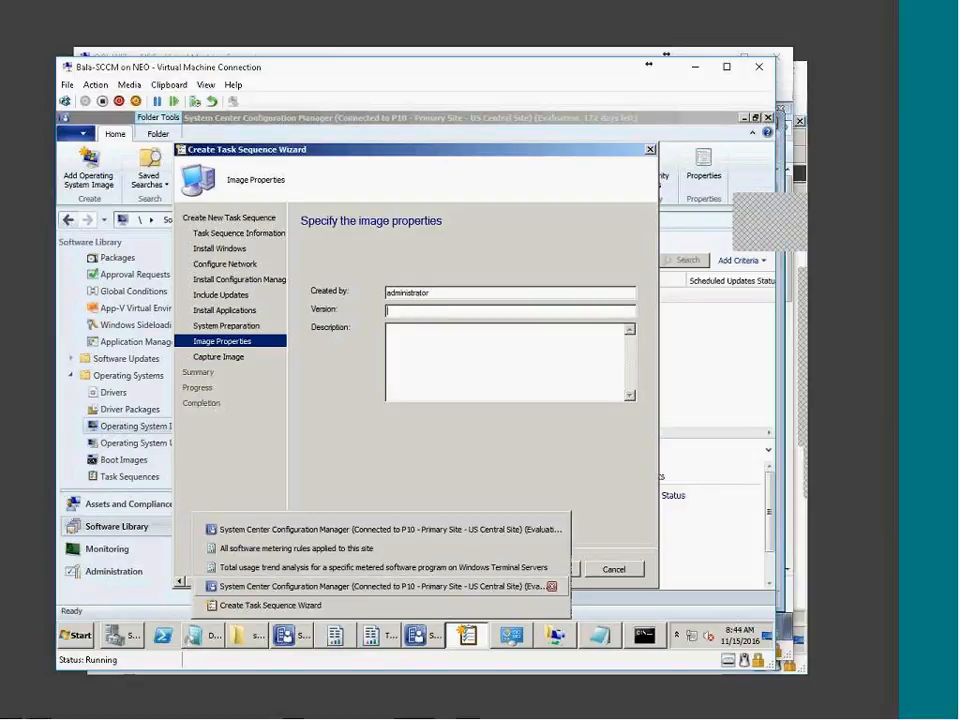
pyautogui.write('1.0')
pyautogui.moveTo(368, 632)
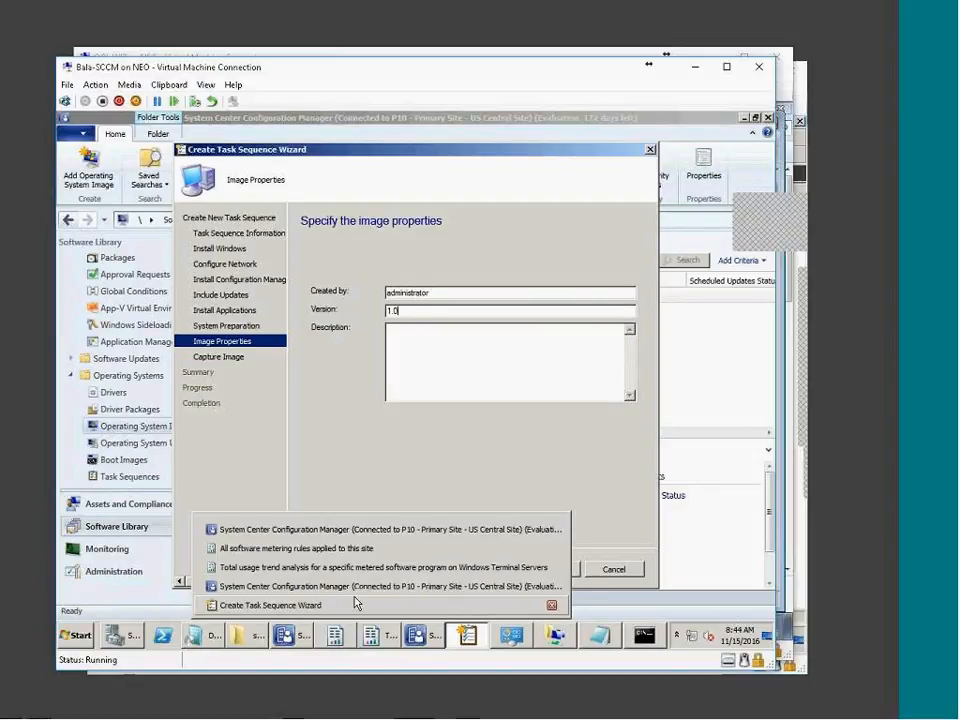
pyautogui.press('BackSpace')
pyautogui.press('BackSpace')
pyautogui.write('.1')
# Enter 'toolkit-Nov2016Patches' as the image description
pyautogui.click(456, 345)
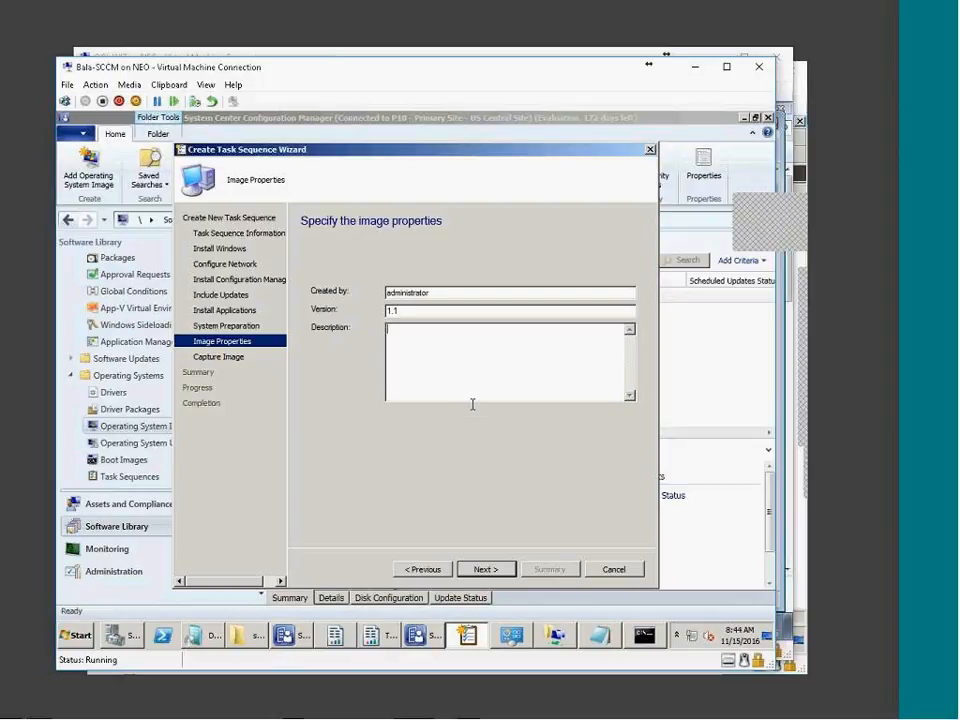
pyautogui.write('c')
pyautogui.press('BackSpace')
pyautogui.write('toolkit-Nov')
pyautogui.write('2016Patches')
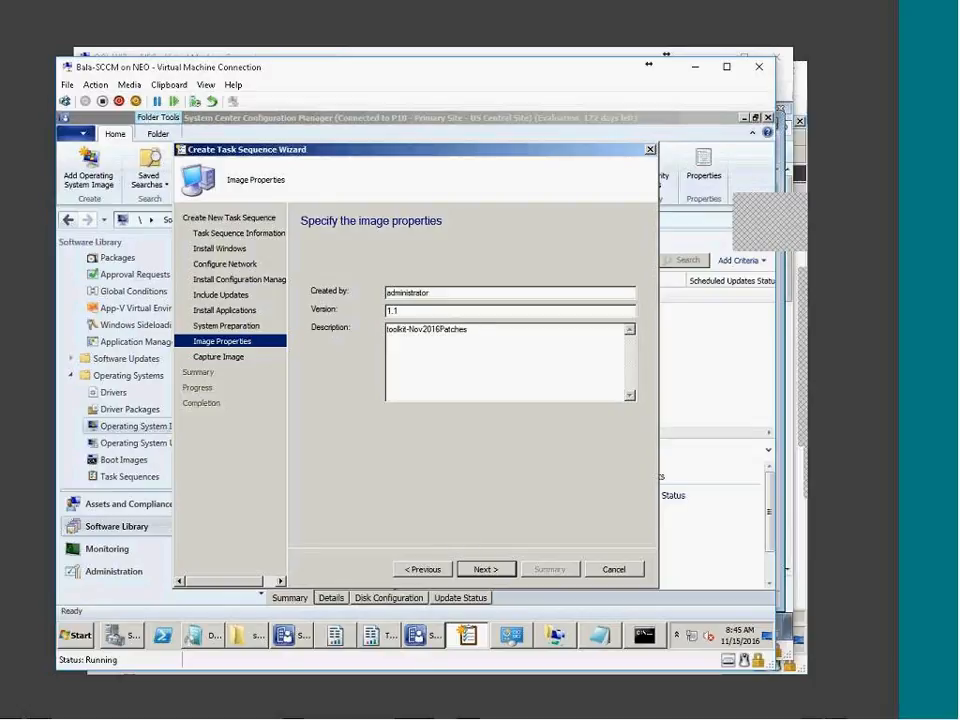
pyautogui.moveTo(537, 338); pyautogui.dragTo(420, 328)
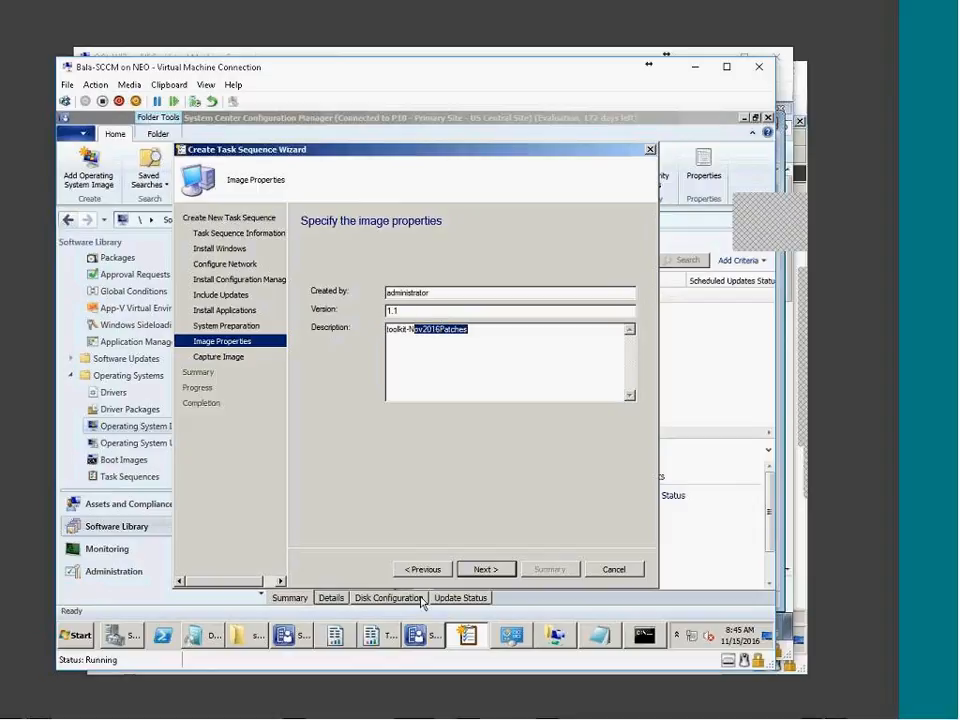
# Create a new Capture folder under SOURCE\OSD and copy its network path
pyautogui.click(486, 569)
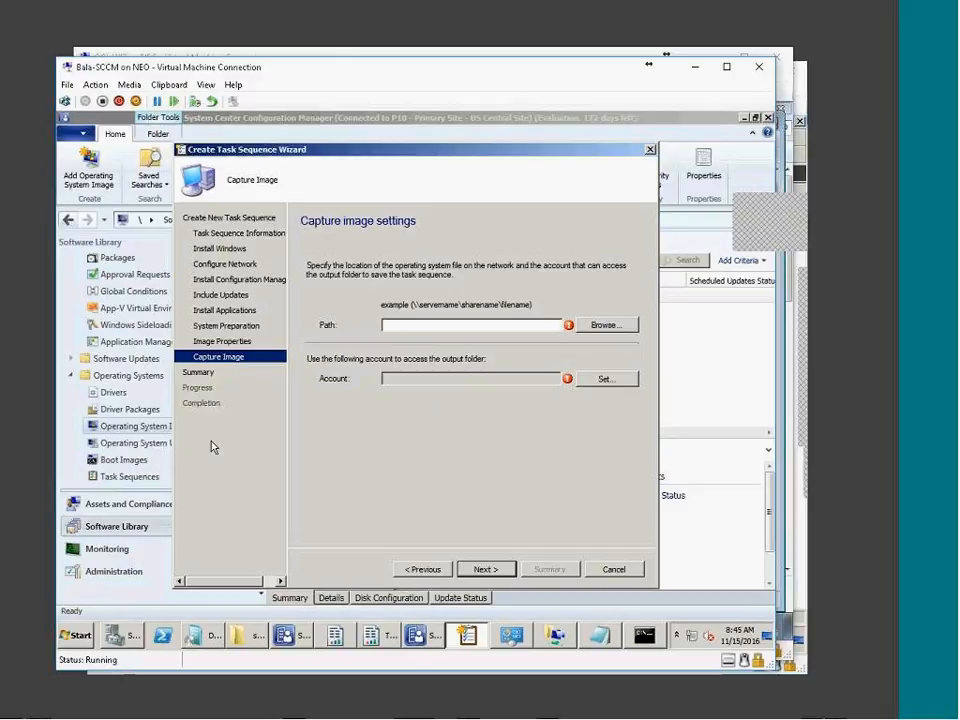
pyautogui.click(245, 635)
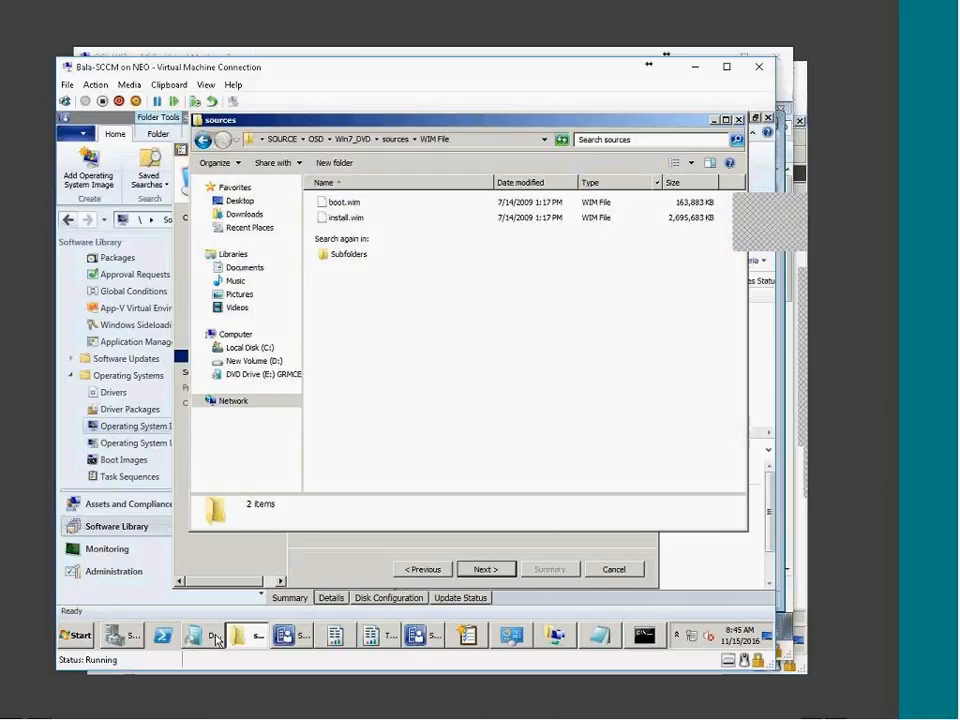
pyautogui.click(316, 139)
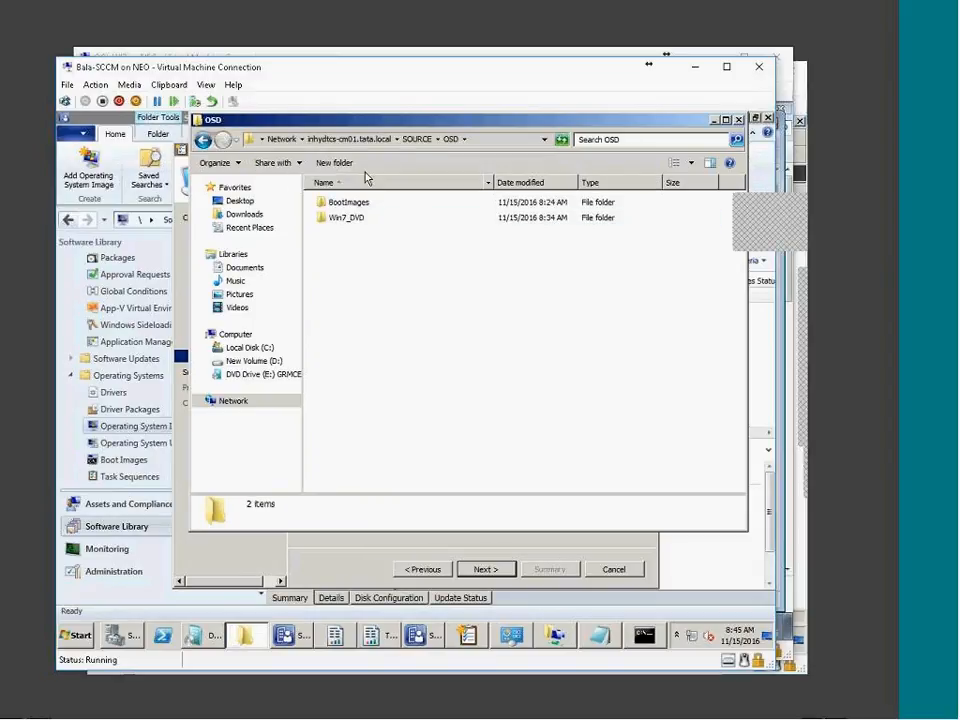
pyautogui.click(334, 162)
pyautogui.write('Capture')
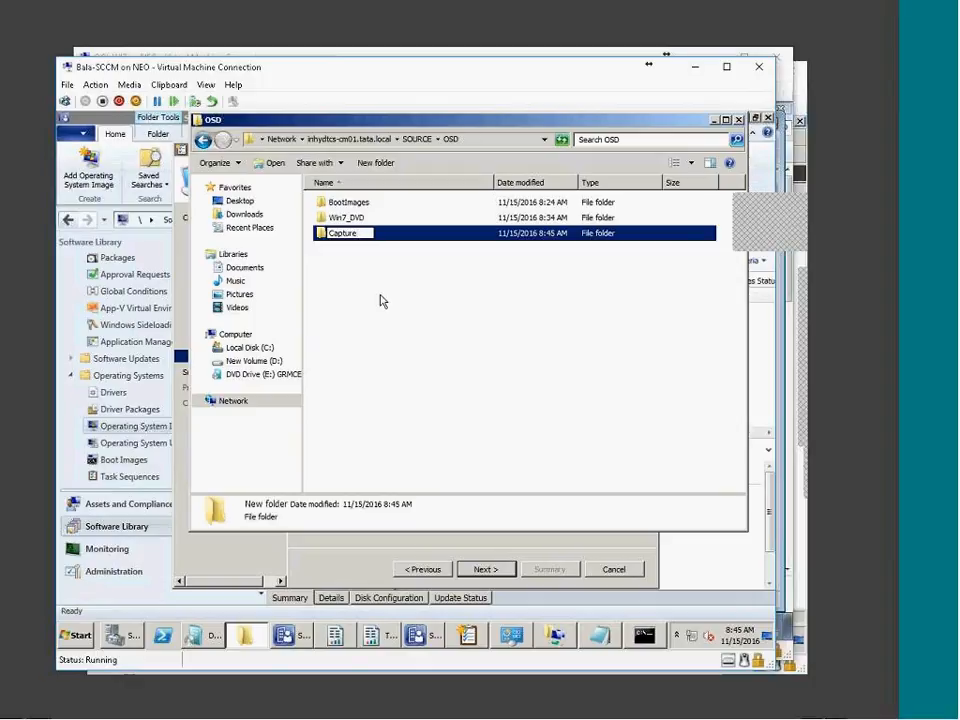
pyautogui.press('Return')
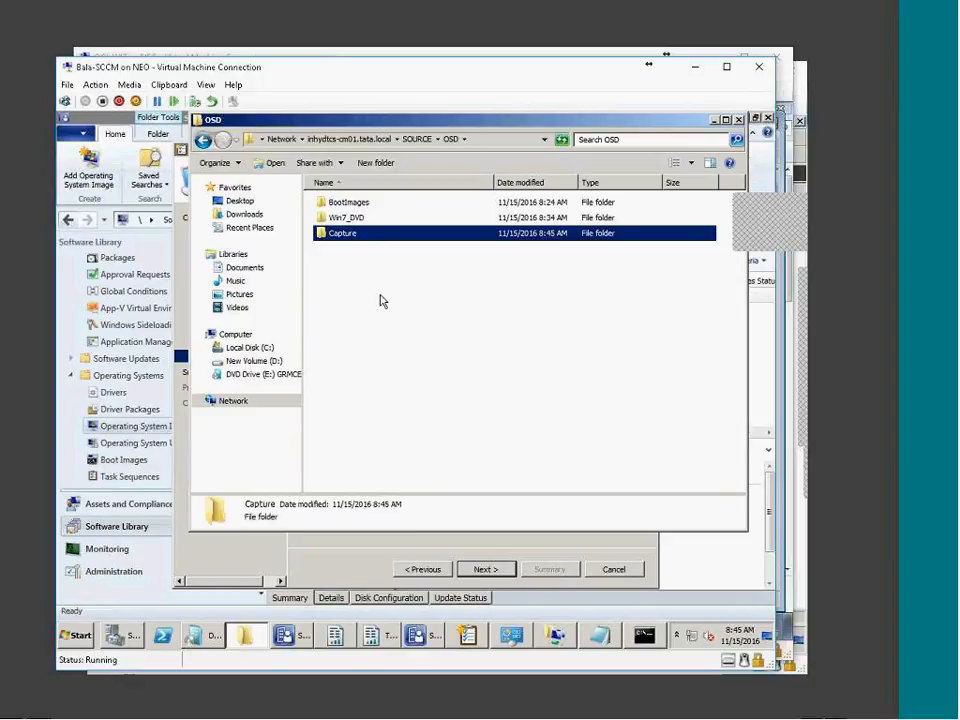
pyautogui.press('Return')
pyautogui.hotkey('alt', 'd')
pyautogui.hotkey('ctrl', 'c')
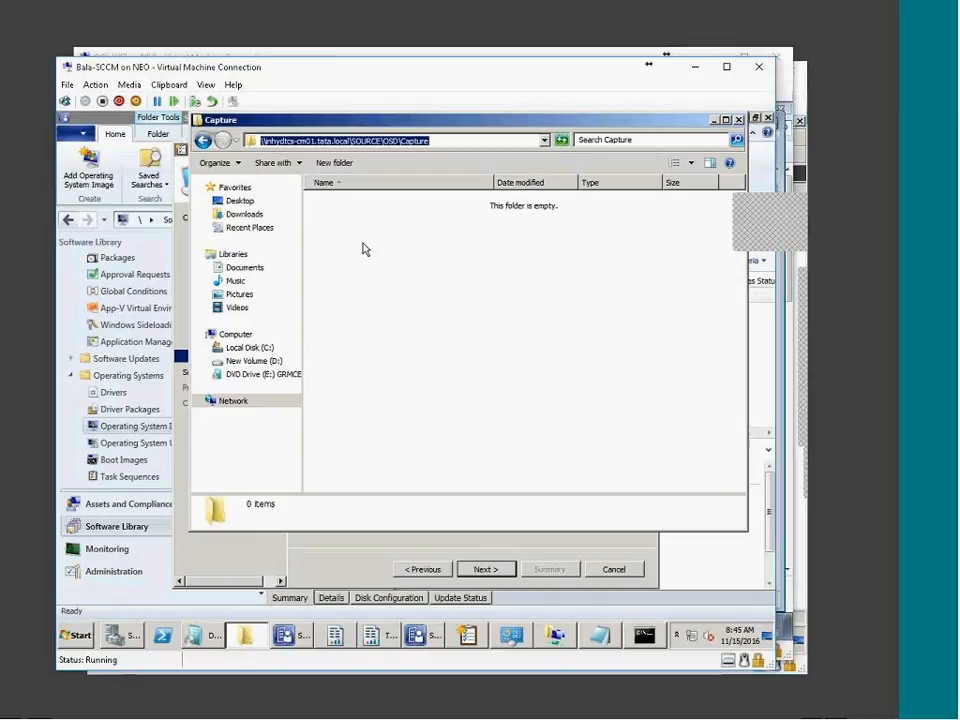
# Set the capture path to the Capture folder ending in 7X64win112016.wim
pyautogui.click(396, 557)
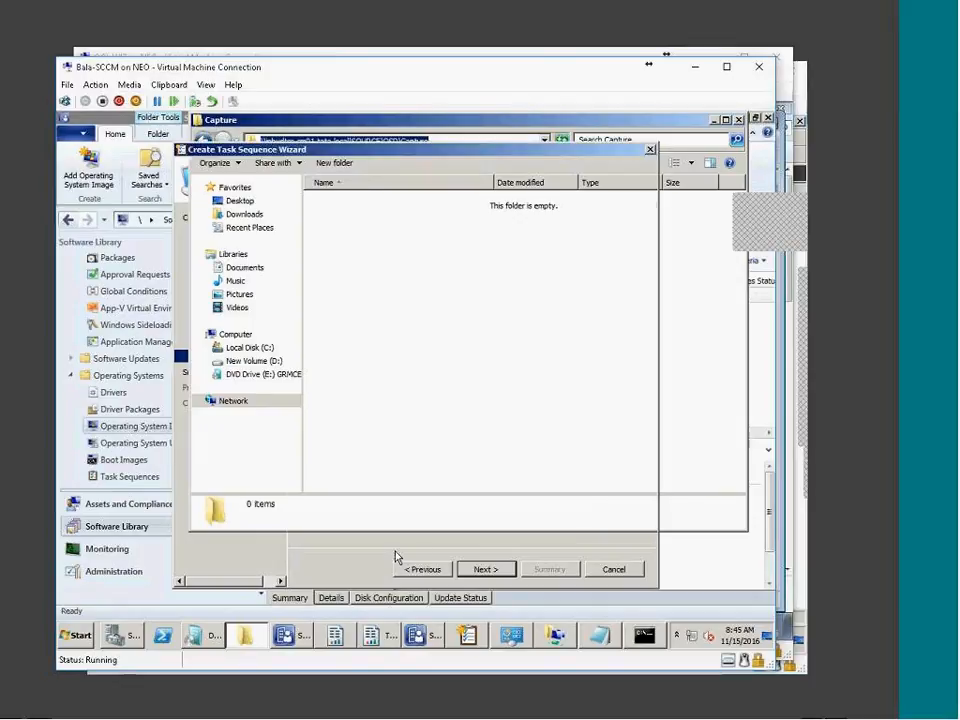
pyautogui.rightClick(403, 326)
pyautogui.click(426, 376)
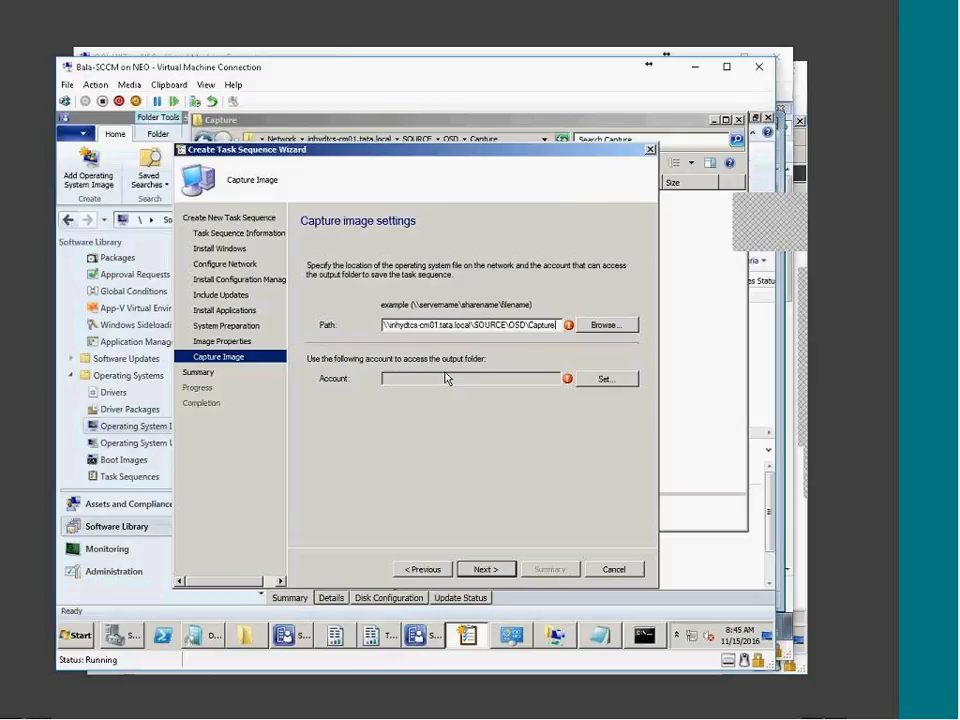
pyautogui.write('win7')
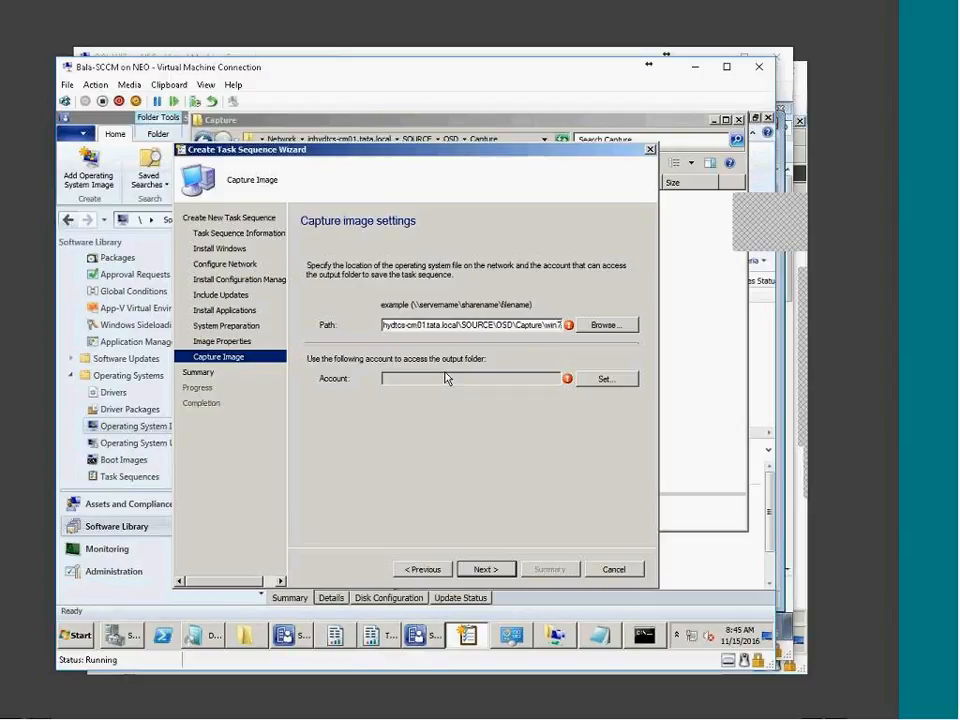
pyautogui.write('.')
pyautogui.write('112016')
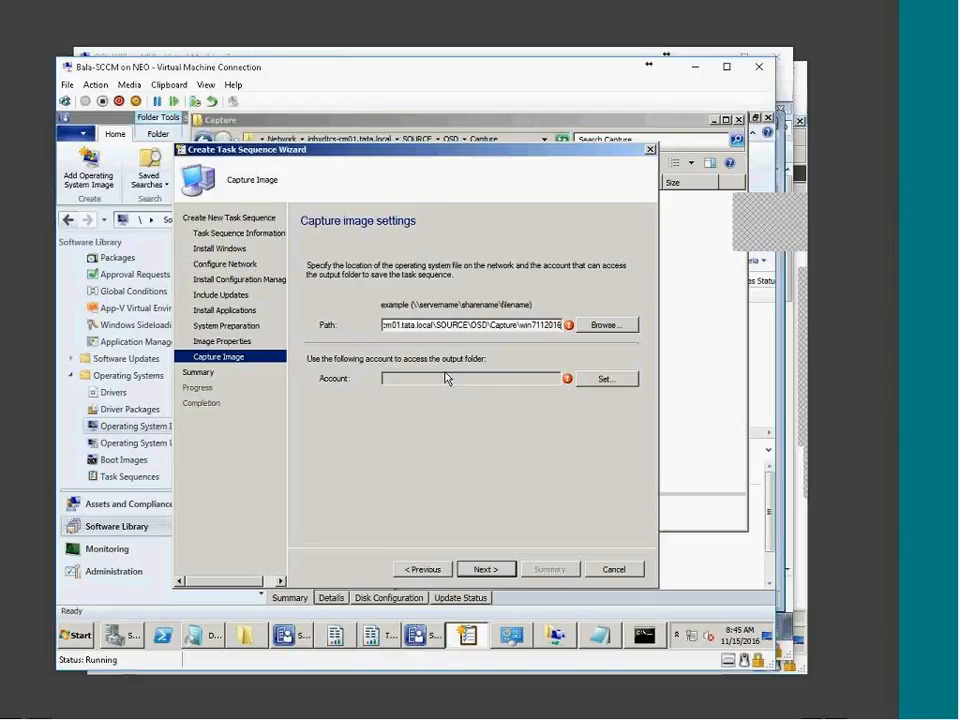
pyautogui.write('.w')
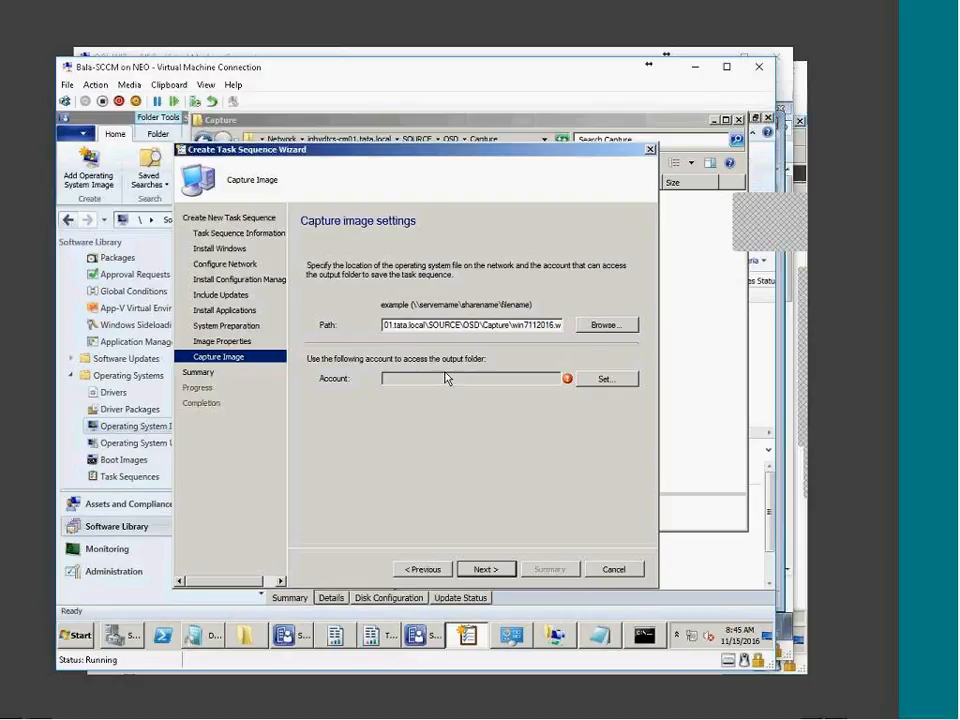
pyautogui.write('im')
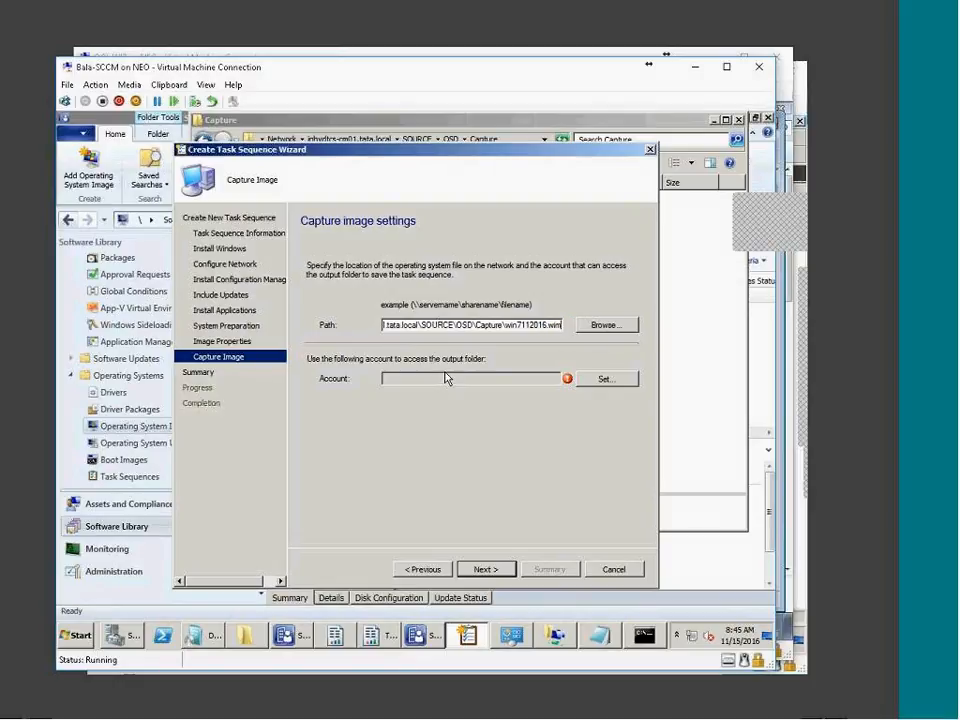
pyautogui.press('Left')
pyautogui.press('Left')
pyautogui.press('Left')
pyautogui.press('Left')
pyautogui.press('Left')
pyautogui.press('Left')
pyautogui.press('Left')
pyautogui.press('Left')
pyautogui.press('Left')
pyautogui.write('7')
pyautogui.write('X')
pyautogui.write('64w')
pyautogui.write('\\')
pyautogui.press('Delete')
pyautogui.moveTo(506, 325); pyautogui.dragTo(571, 325)
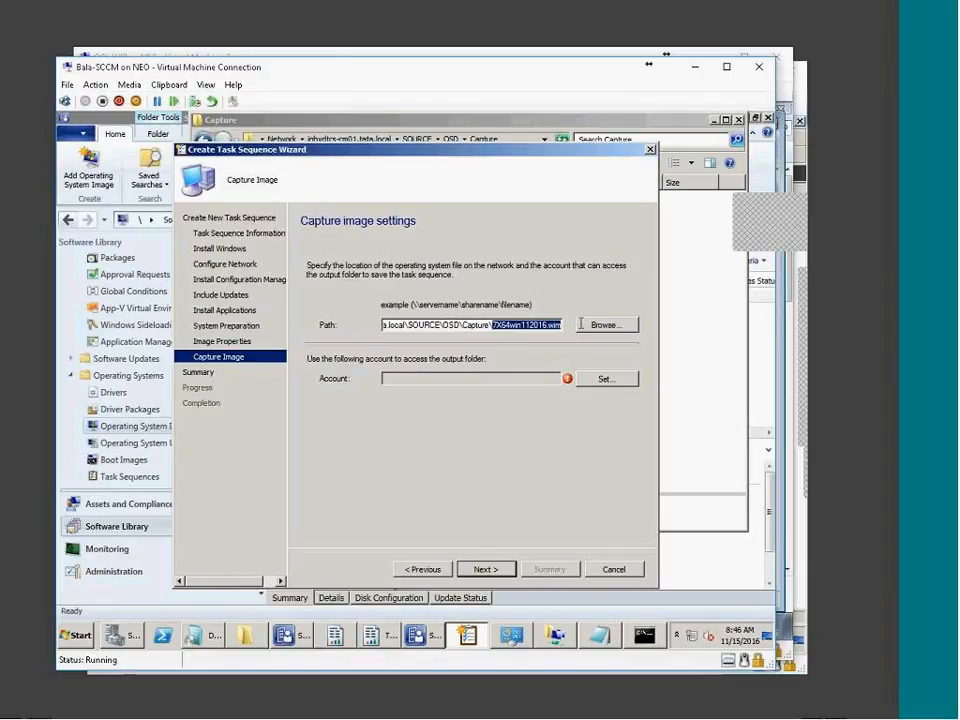
pyautogui.click(496, 325)
pyautogui.moveTo(496, 325); pyautogui.dragTo(583, 296)
# Set the capture-share account to the tata domain Administrator and enter its password twice
pyautogui.click(601, 378)
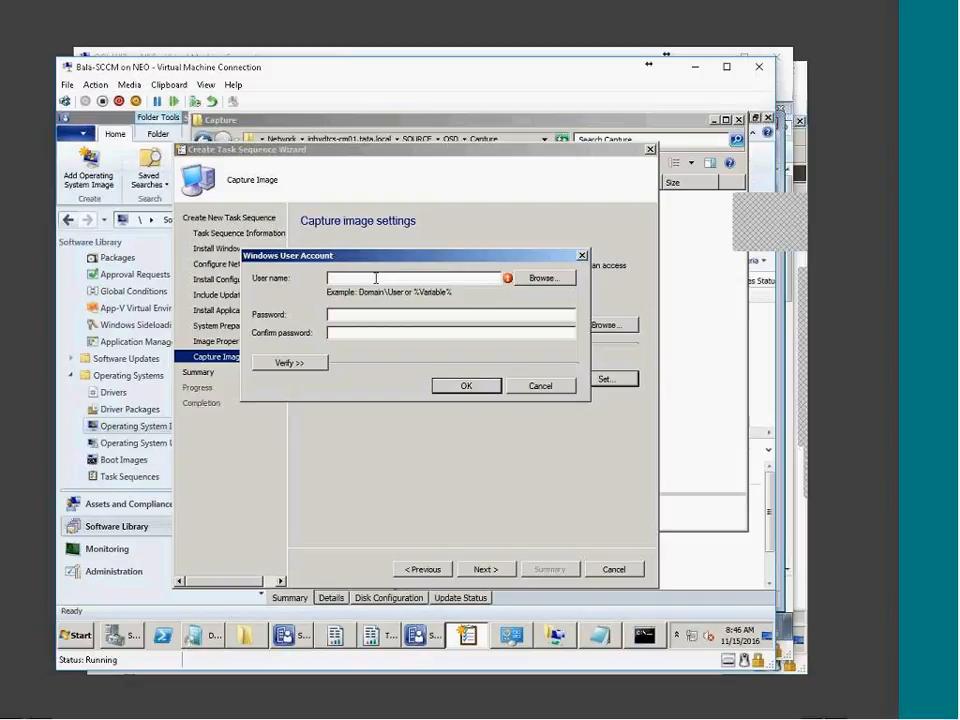
pyautogui.write('tata')
pyautogui.click(541, 278)
pyautogui.click(270, 417)
pyautogui.click(574, 343)
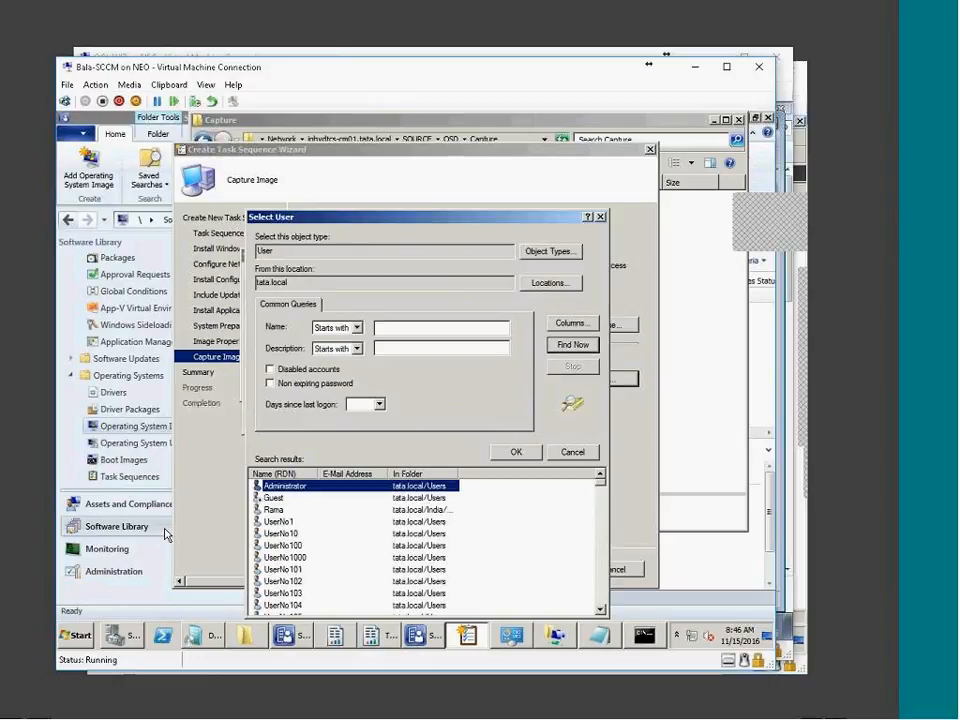
pyautogui.doubleClick(285, 485)
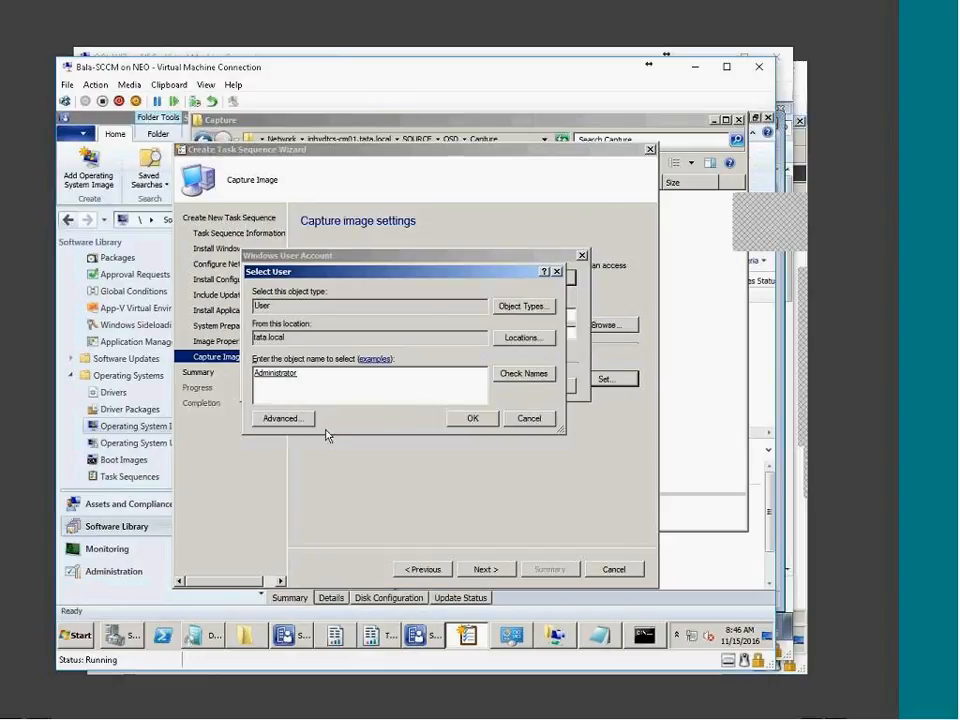
pyautogui.click(472, 418)
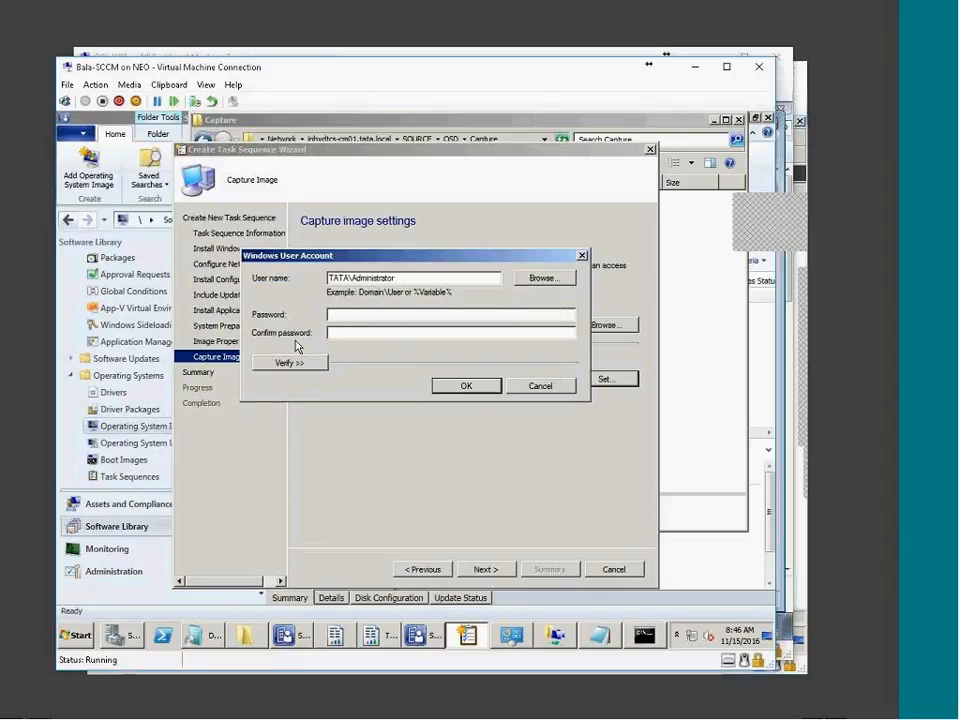
pyautogui.write('**********')
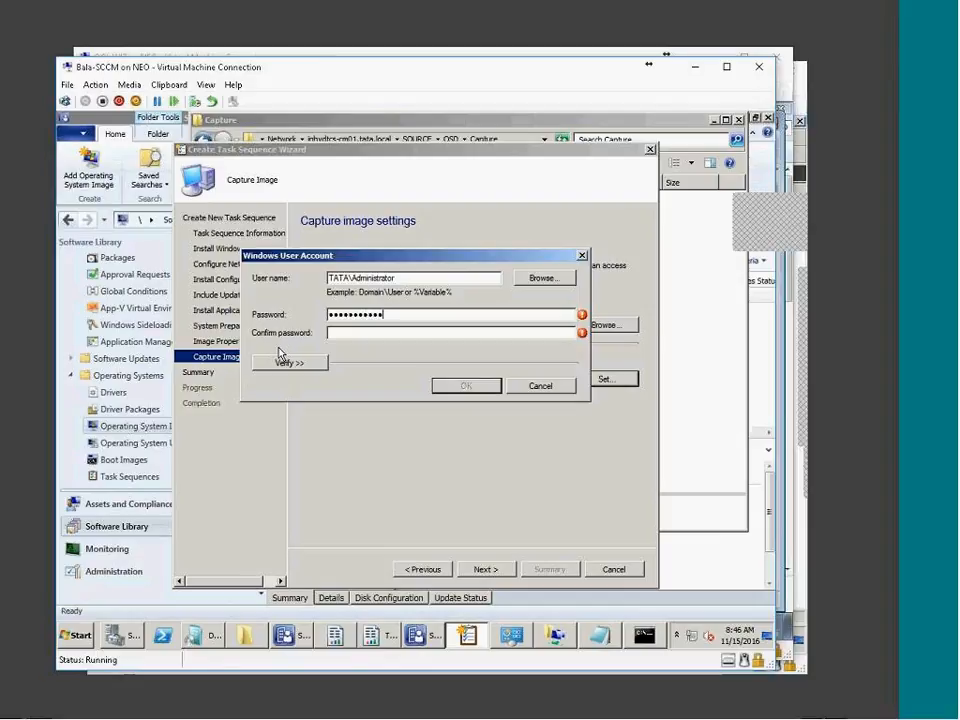
pyautogui.press('Tab')
pyautogui.write('***********')
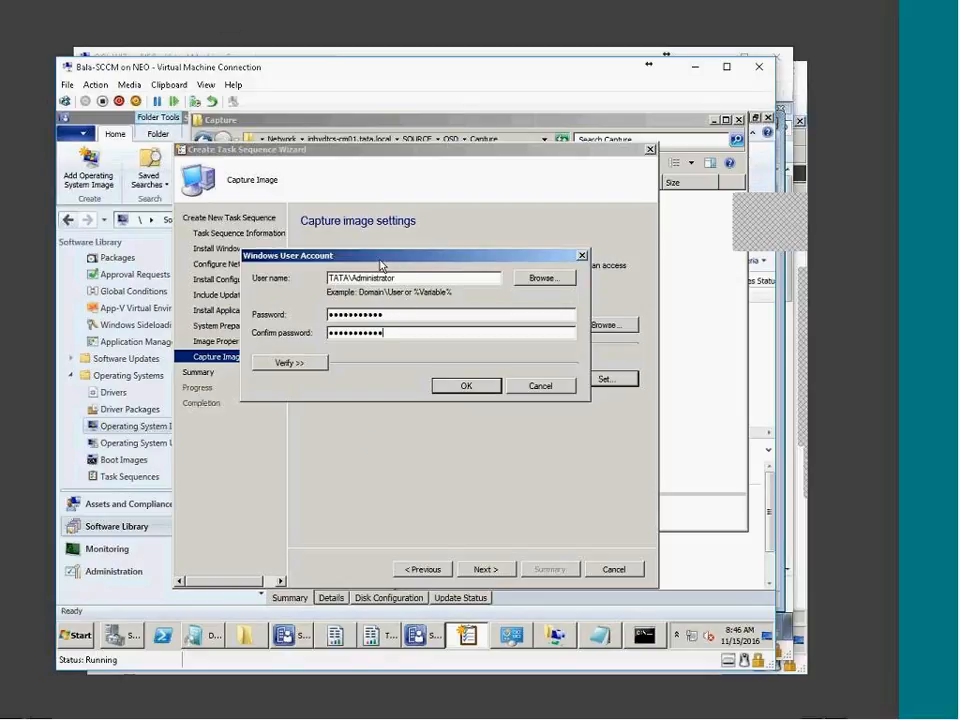
# Test the connection to the capture network share and accept the account
pyautogui.moveTo(379, 256); pyautogui.dragTo(369, 460)
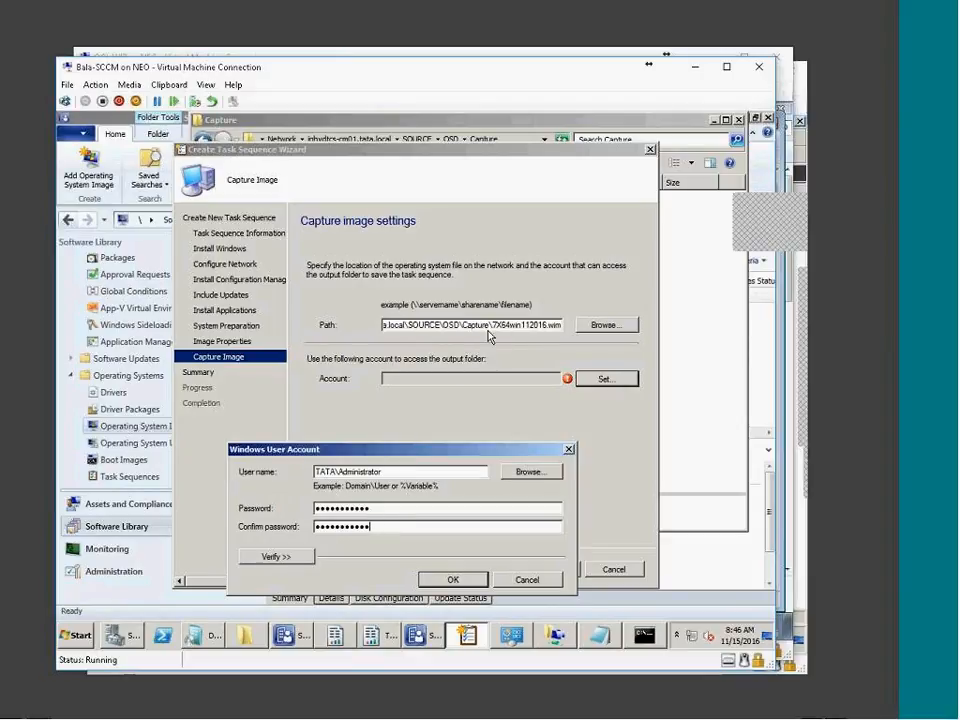
pyautogui.click(277, 556)
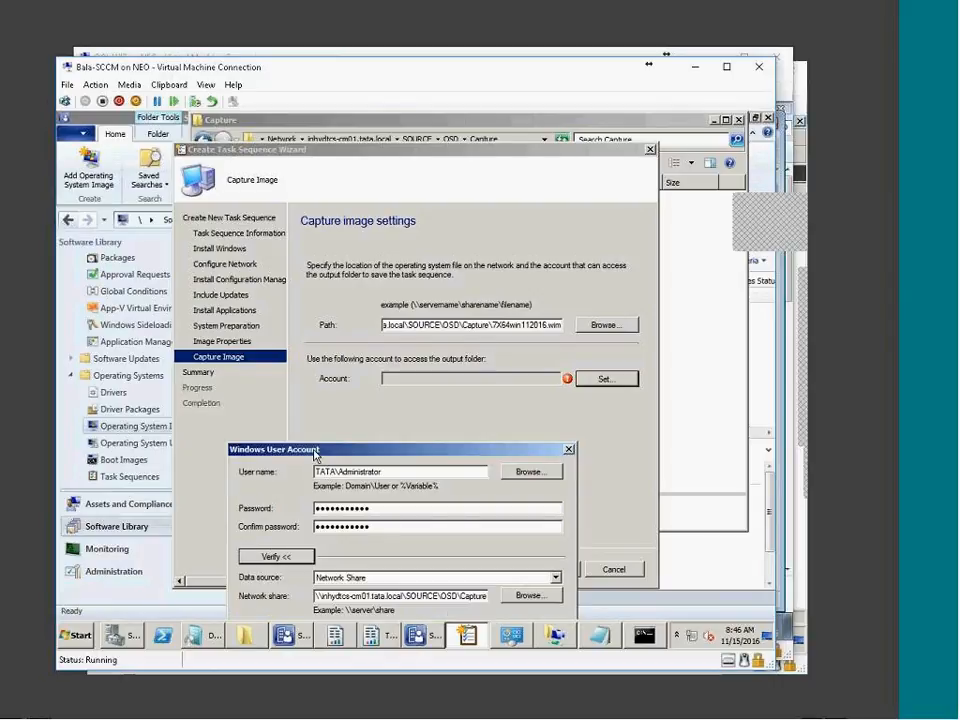
pyautogui.moveTo(388, 451); pyautogui.dragTo(362, 146)
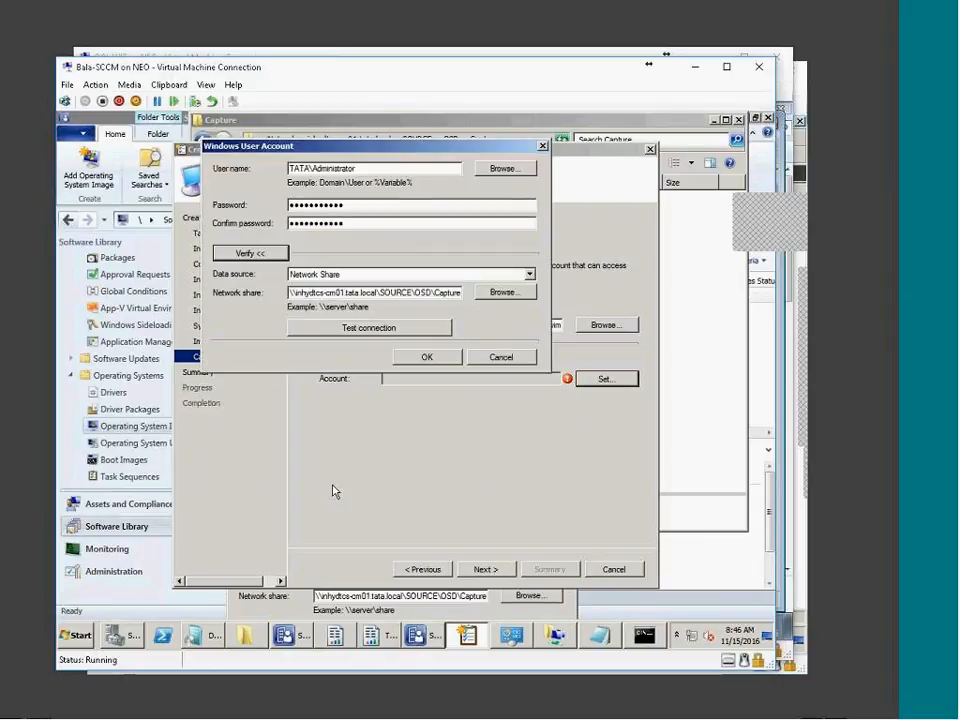
pyautogui.click(362, 329)
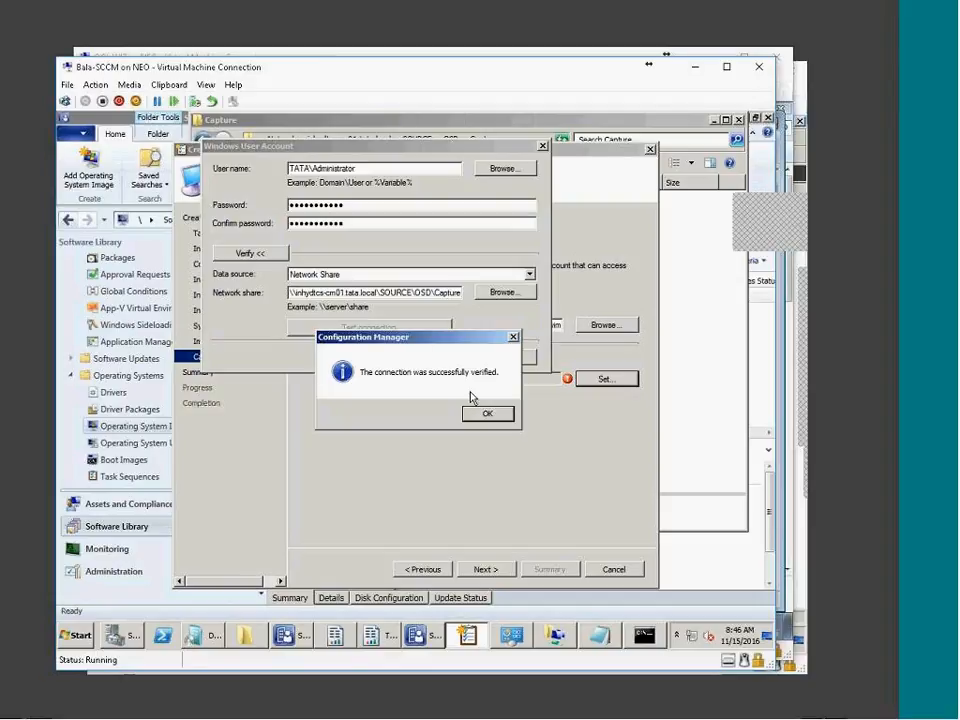
pyautogui.click(489, 413)
pyautogui.click(426, 357)
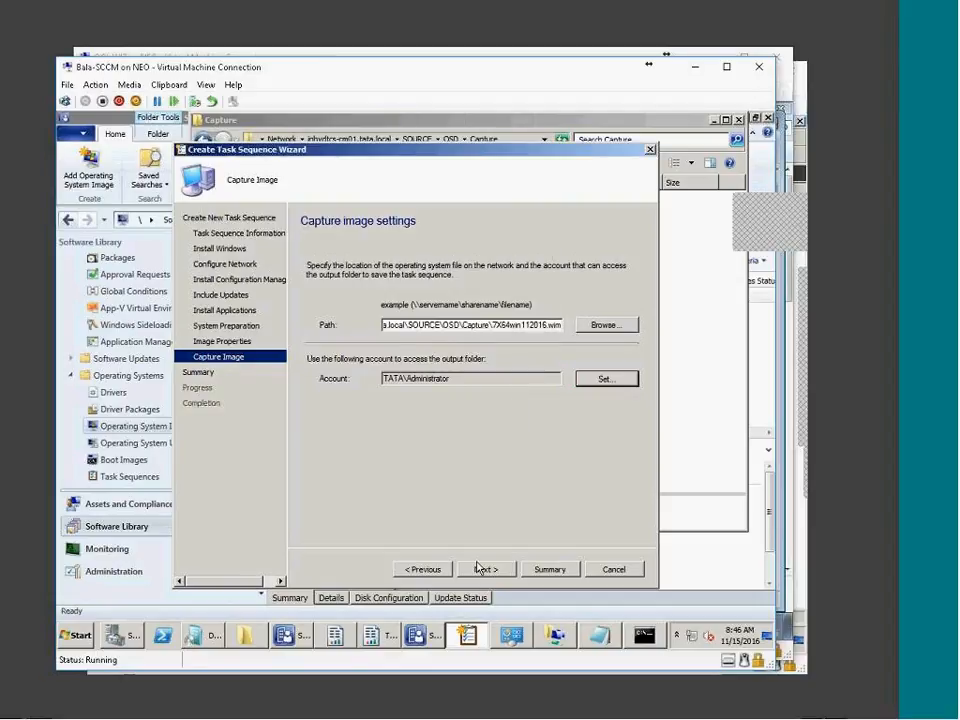
# Finish the wizard through the Summary to create BC - Win7 and close it
pyautogui.click(487, 569)
pyautogui.click(486, 569)
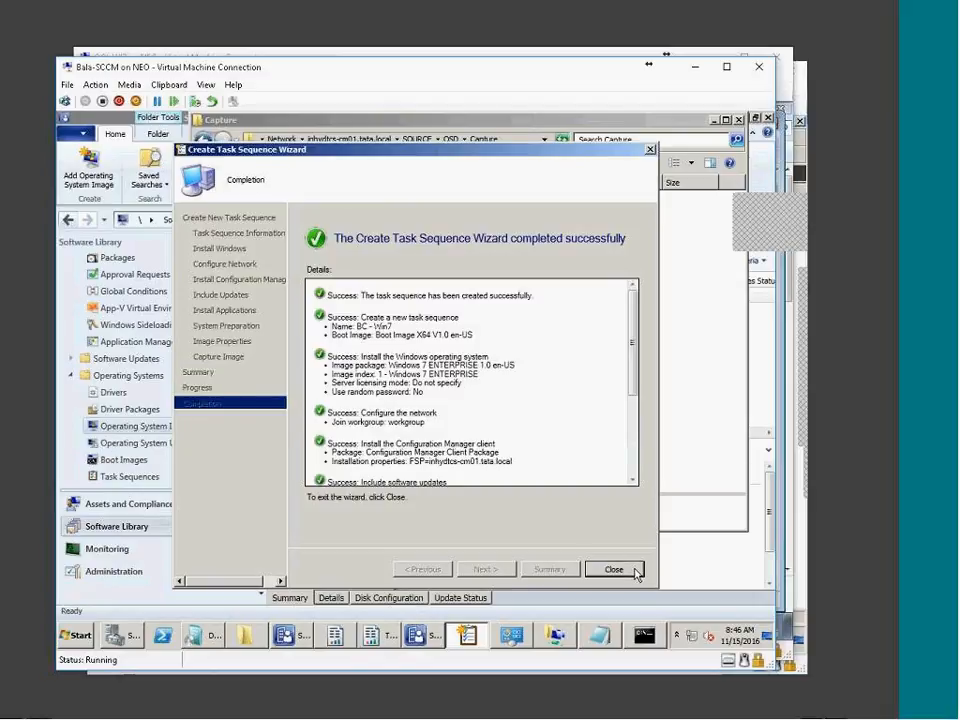
pyautogui.click(608, 566)
pyautogui.click(421, 565)
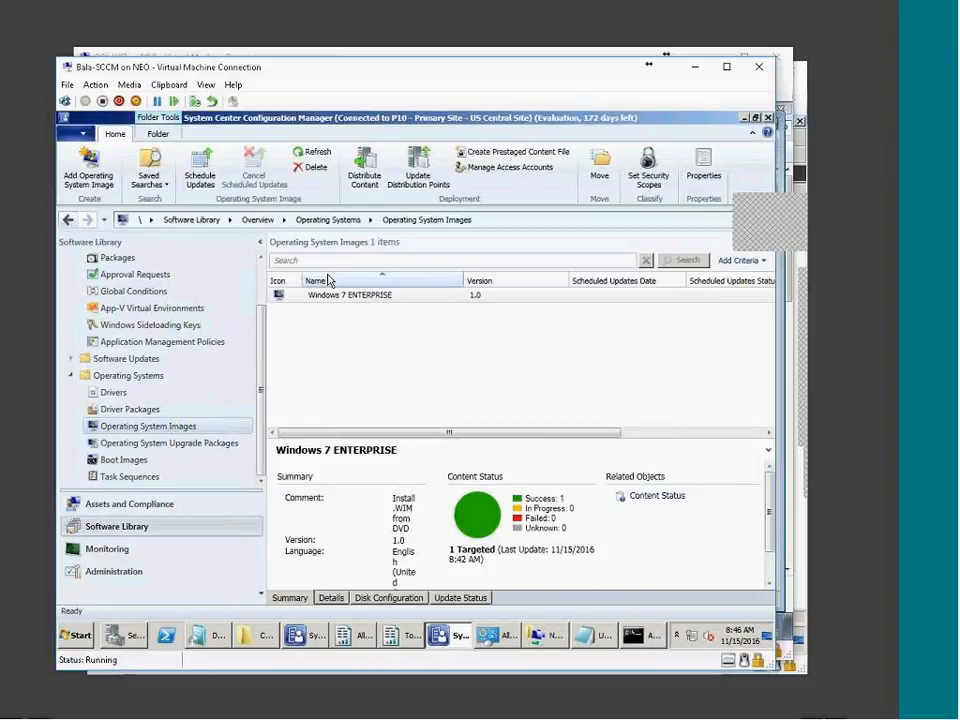
# Open the BC - Win7 task sequence in the Task Sequence Editor
pyautogui.click(150, 480)
pyautogui.click(430, 295)
pyautogui.rightClick(435, 296)
pyautogui.press('Escape')
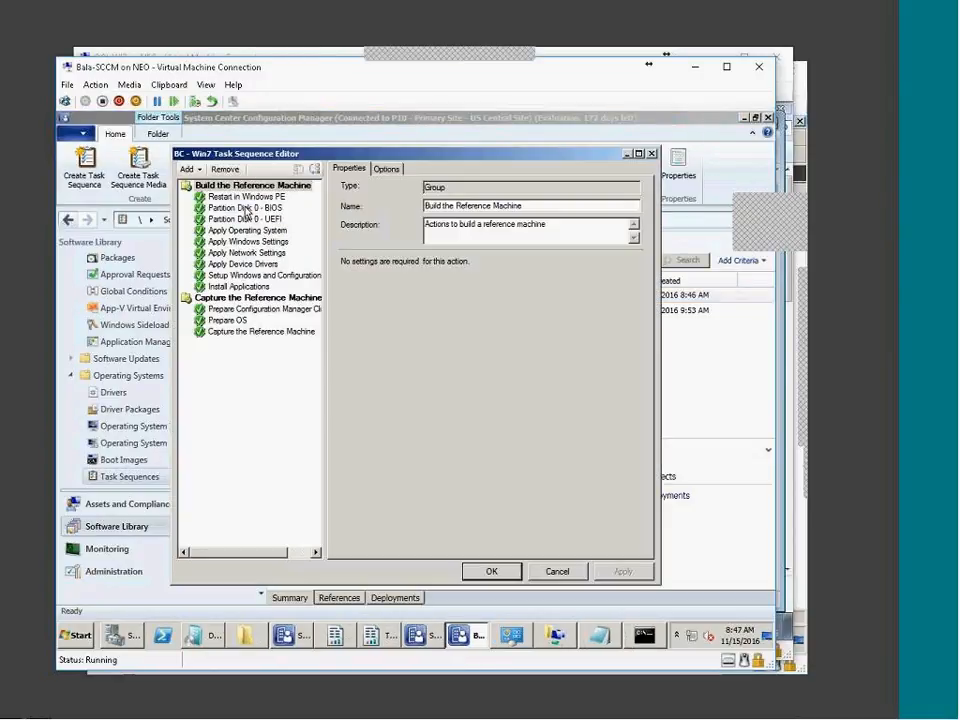
# Compare the Windows Primary and Recovery volumes of the Partition Disk 0 BIOS and UEFI steps
pyautogui.click(244, 208)
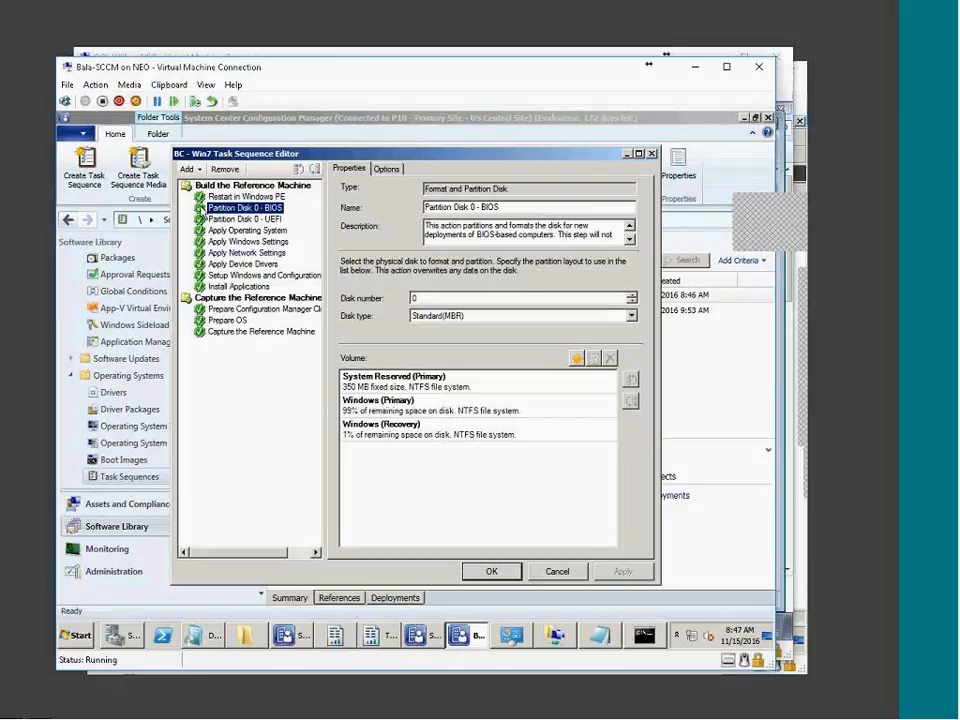
pyautogui.click(407, 408)
pyautogui.click(411, 425)
pyautogui.click(400, 405)
pyautogui.click(244, 217)
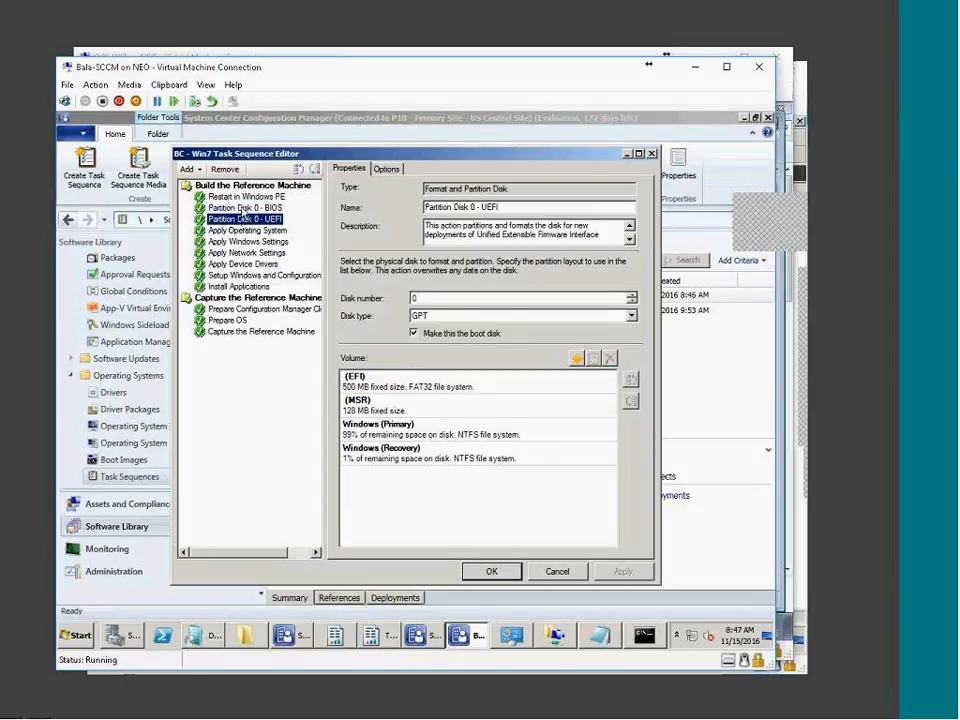
pyautogui.doubleClick(429, 438)
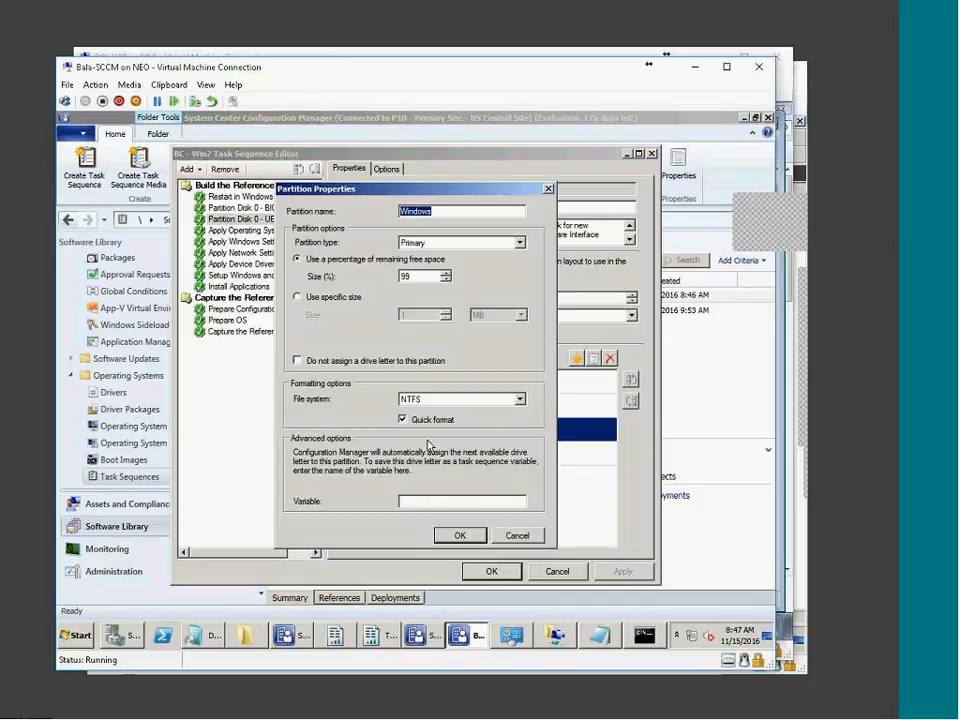
pyautogui.click(460, 535)
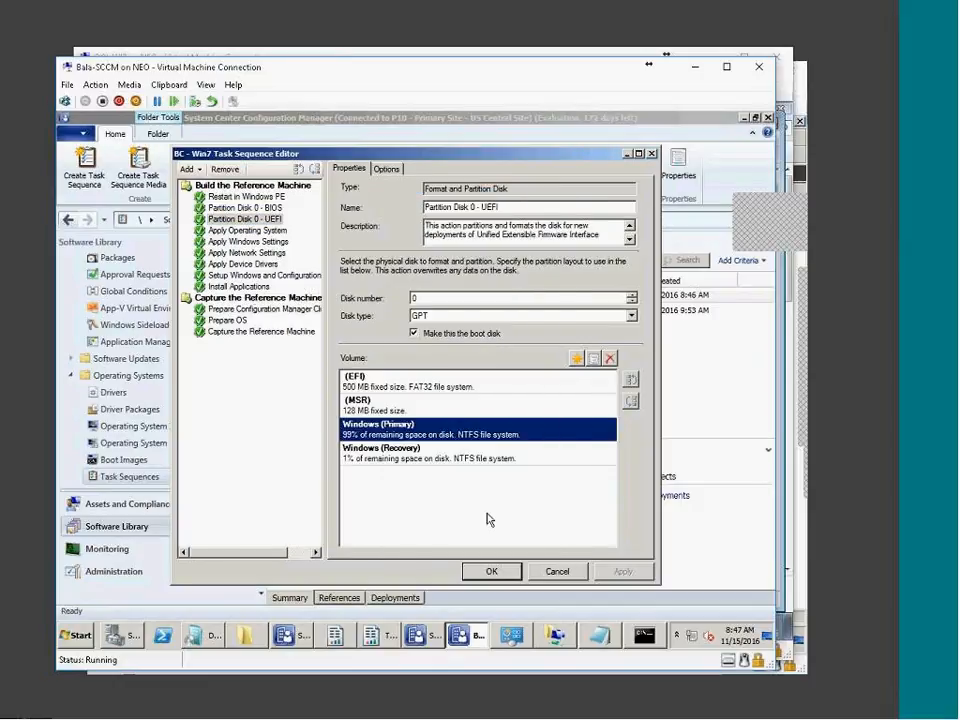
pyautogui.click(244, 207)
pyautogui.click(244, 218)
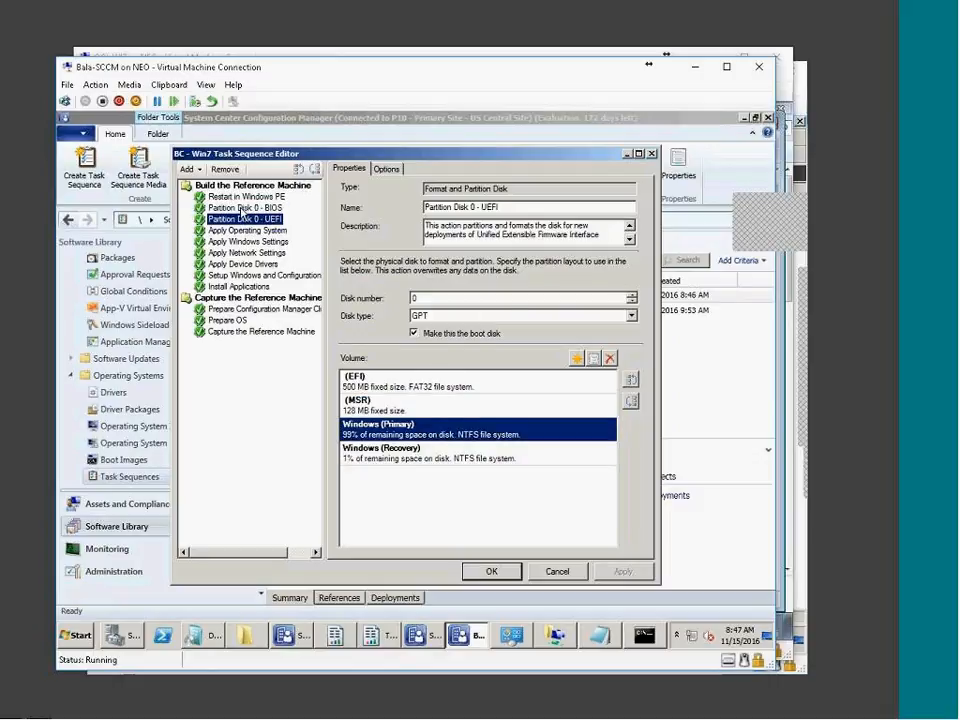
pyautogui.click(243, 208)
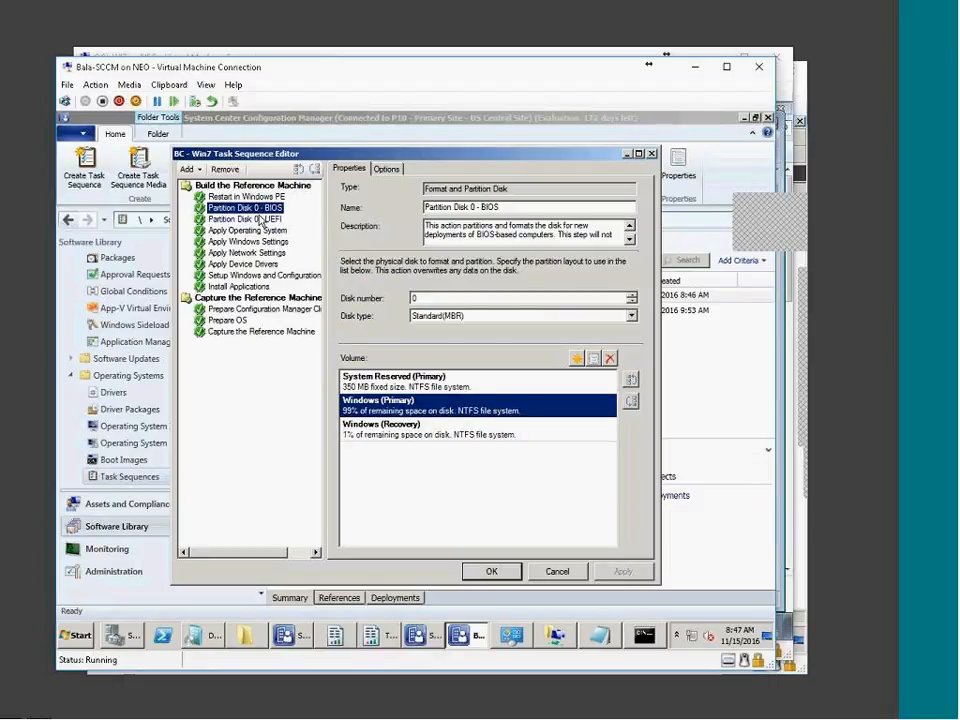
pyautogui.click(420, 428)
pyautogui.click(264, 221)
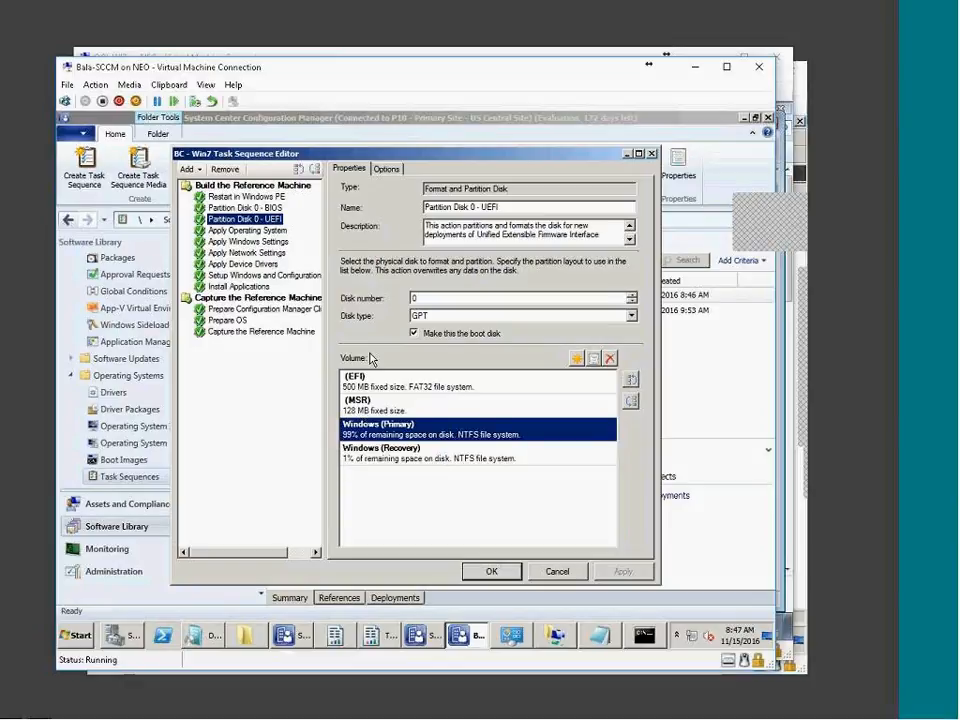
pyautogui.click(255, 208)
pyautogui.click(252, 219)
# Review the run conditions on the BIOS and UEFI partition steps' Options tabs
pyautogui.press('Up')
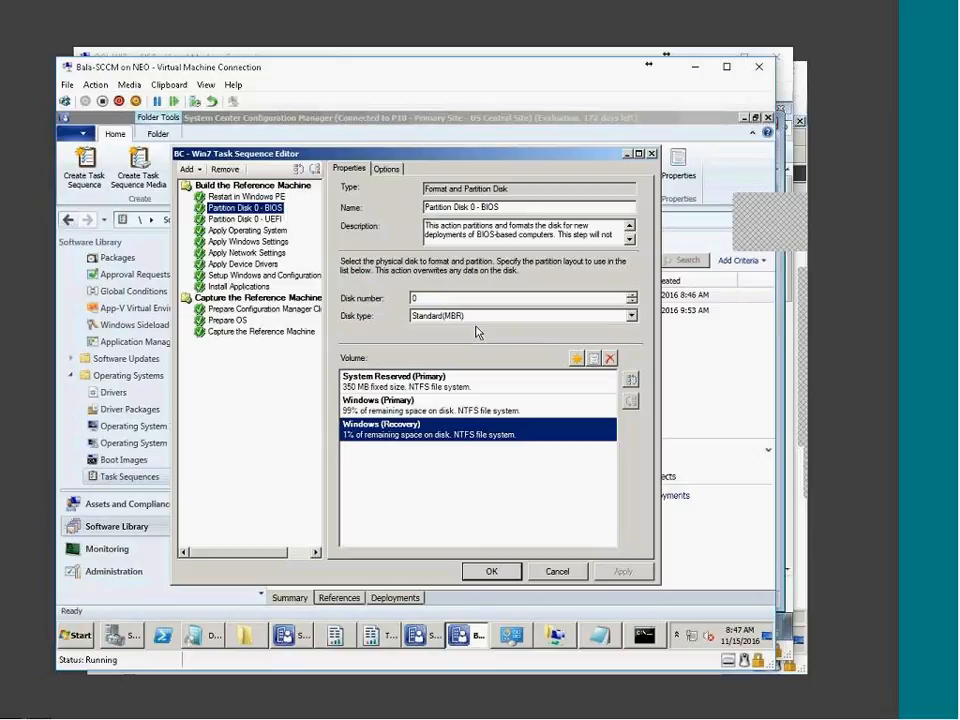
pyautogui.press('Down')
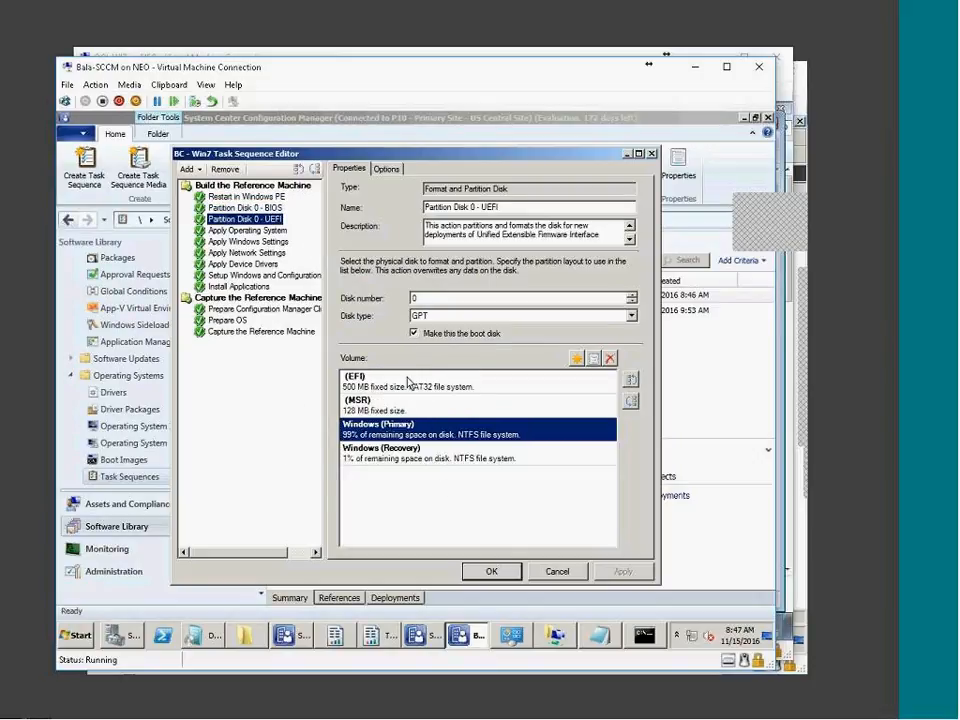
pyautogui.click(245, 207)
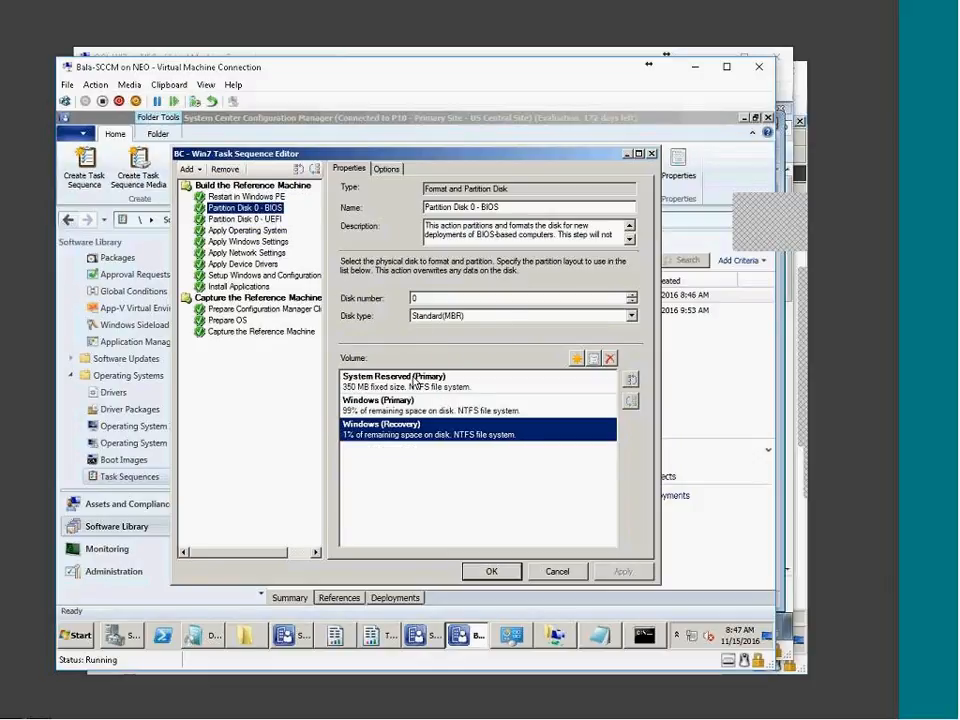
pyautogui.click(386, 168)
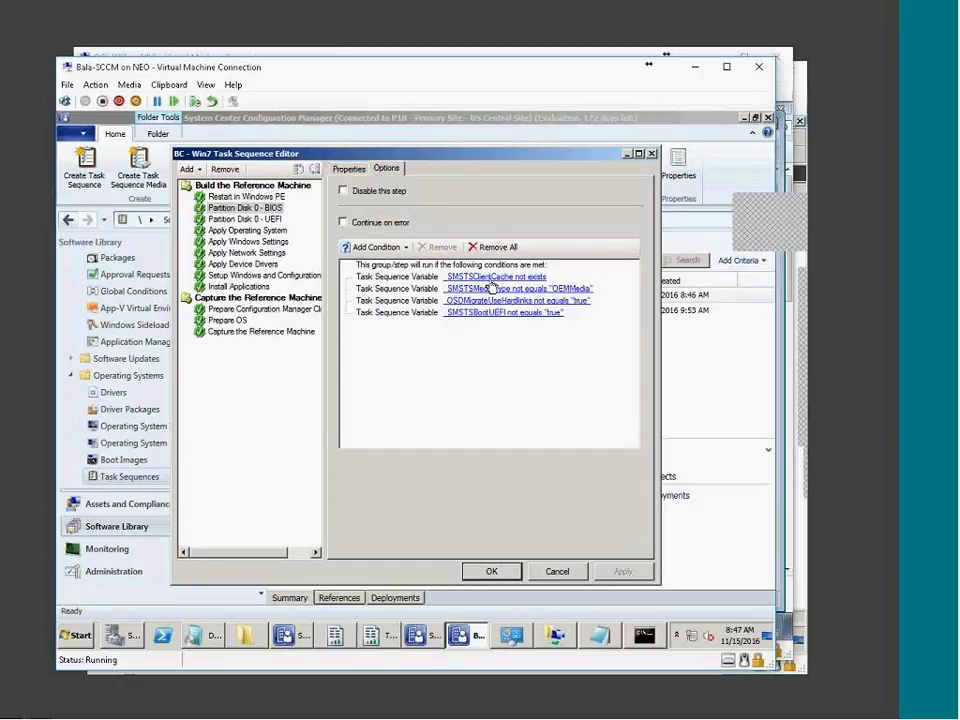
pyautogui.click(245, 219)
pyautogui.click(386, 168)
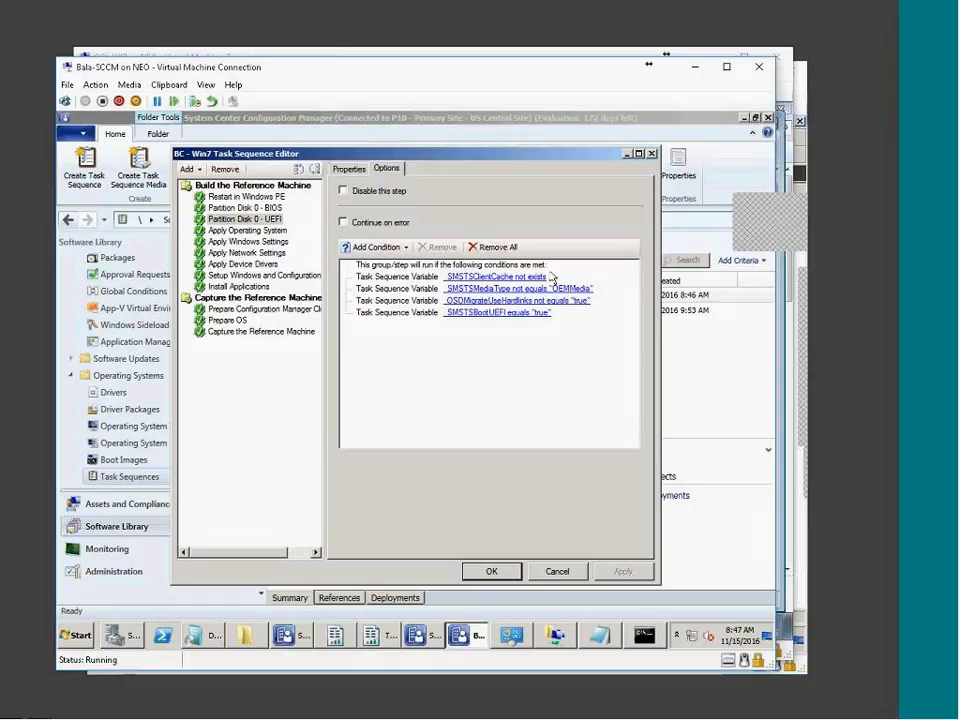
pyautogui.click(268, 231)
# Review the Apply Windows Settings through Install Applications steps and their options
pyautogui.click(255, 244)
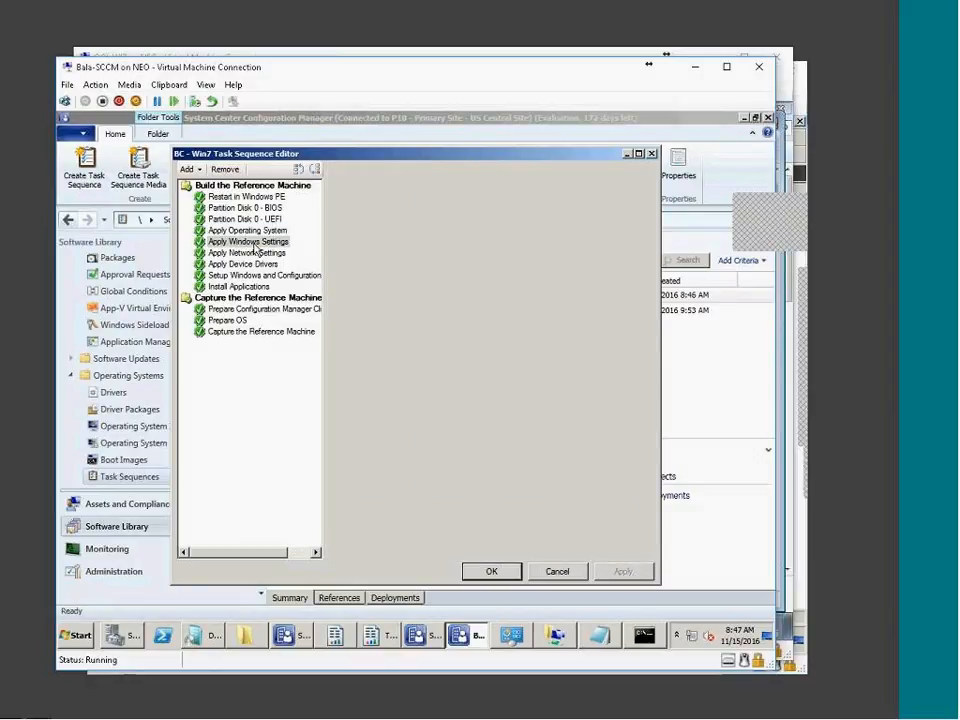
pyautogui.click(255, 254)
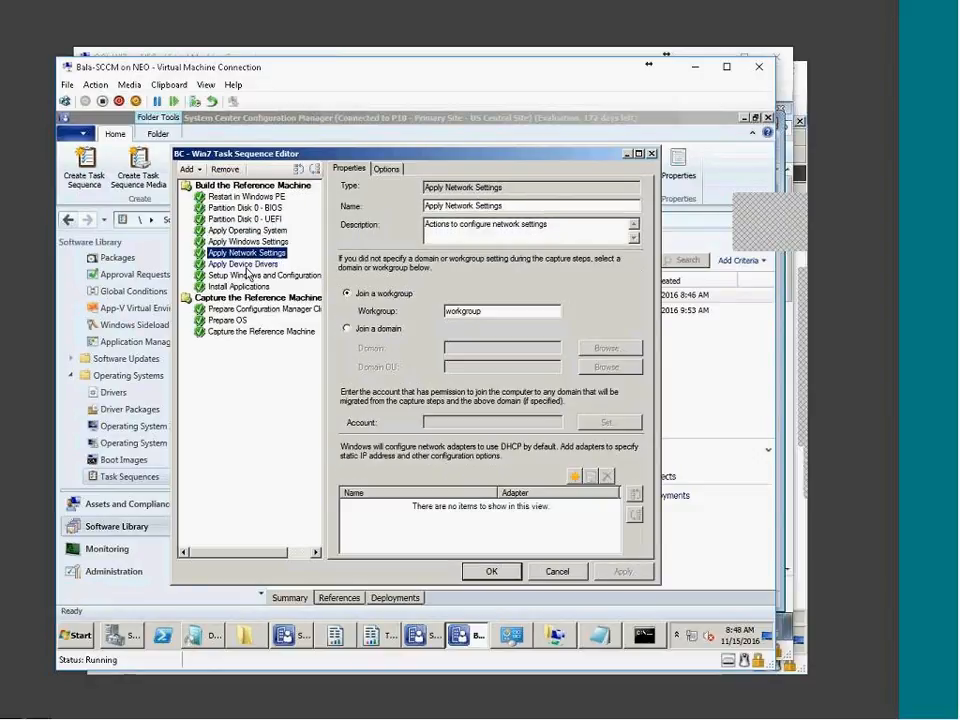
pyautogui.click(245, 266)
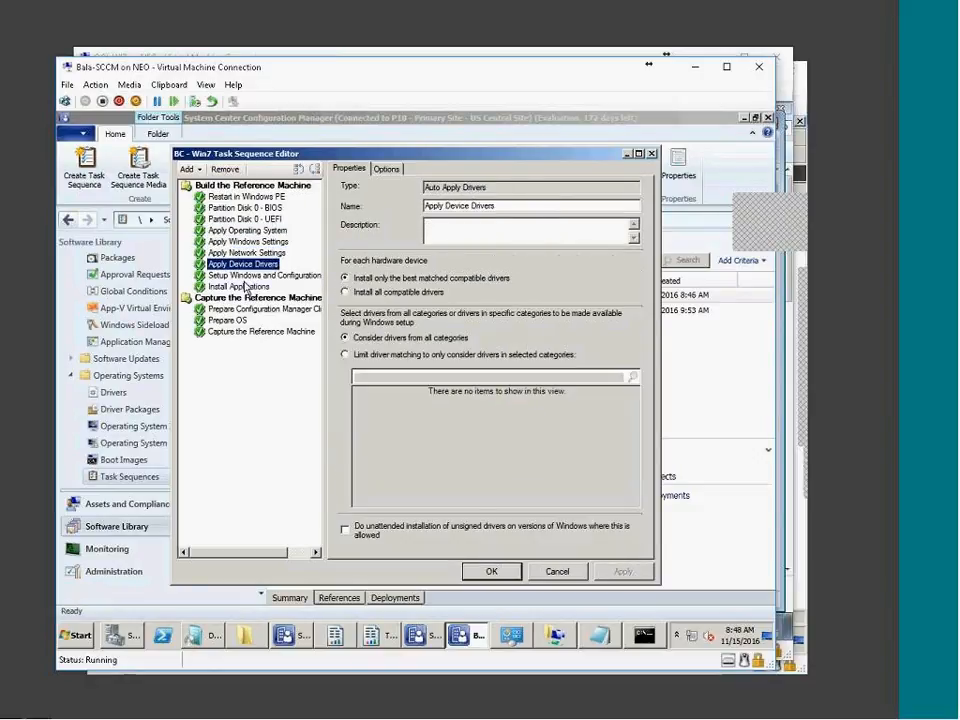
pyautogui.click(242, 278)
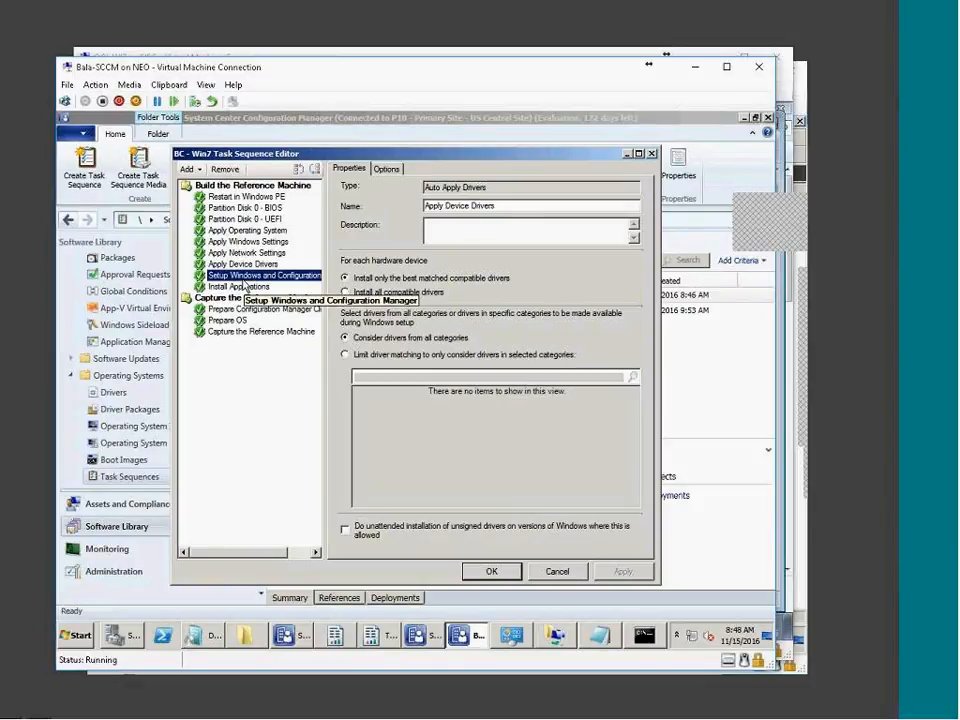
pyautogui.click(243, 287)
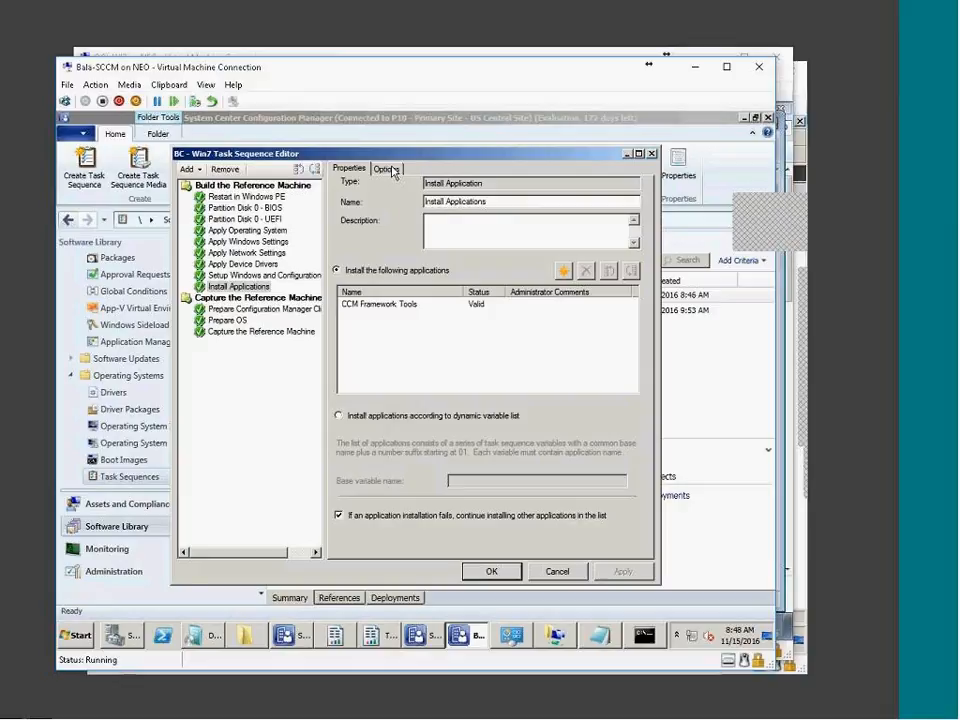
pyautogui.click(388, 169)
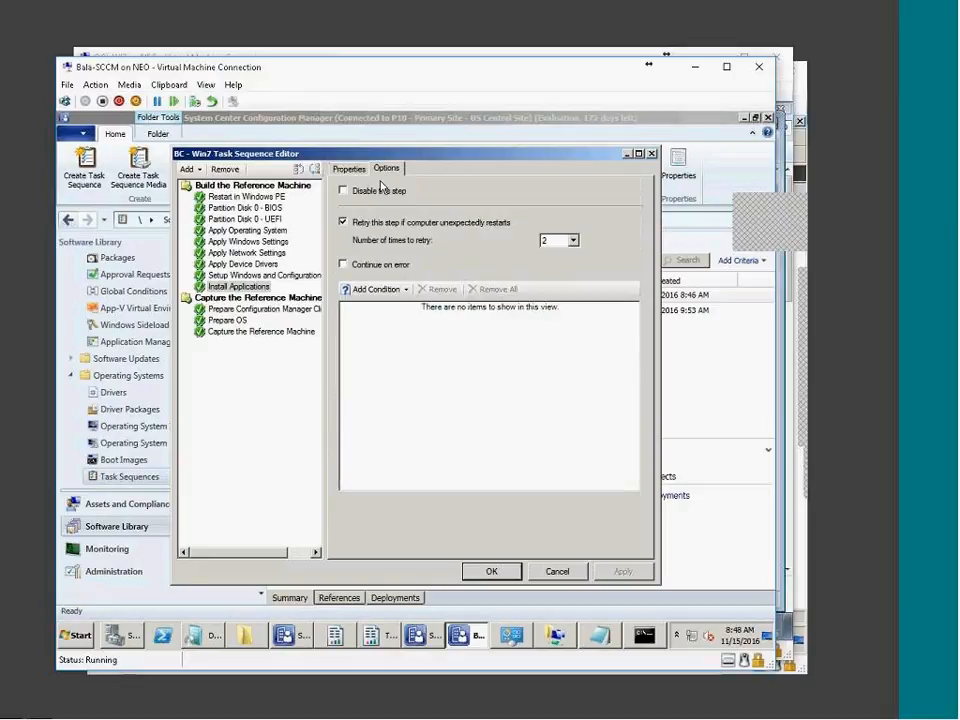
pyautogui.click(345, 168)
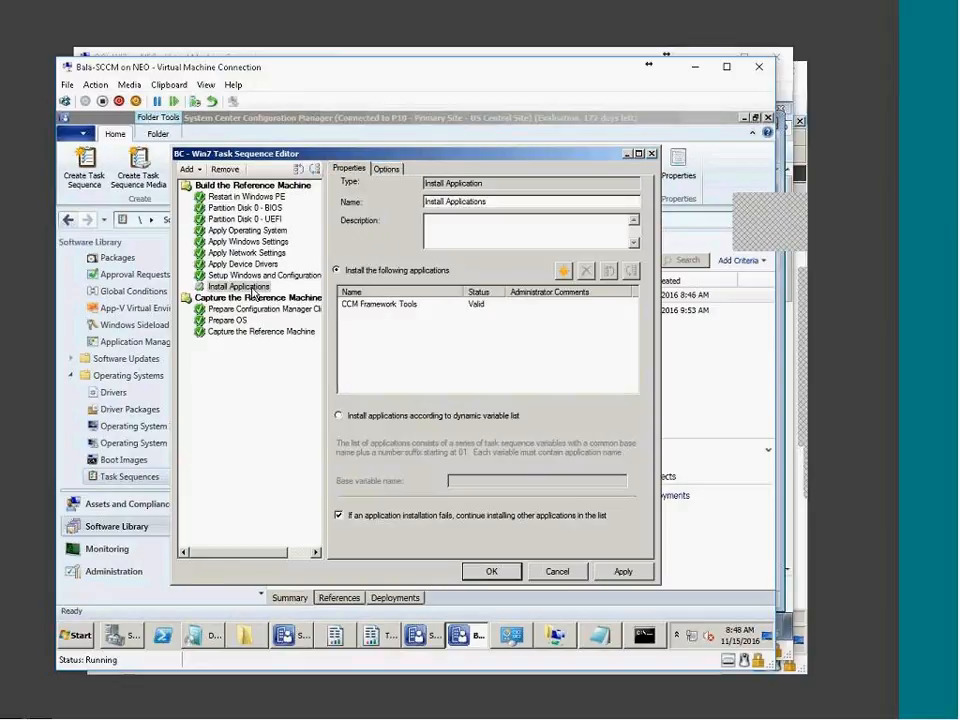
# Add an Install Package step that installs the CCM Framework Tools package
pyautogui.click(187, 169)
pyautogui.moveTo(240, 205)
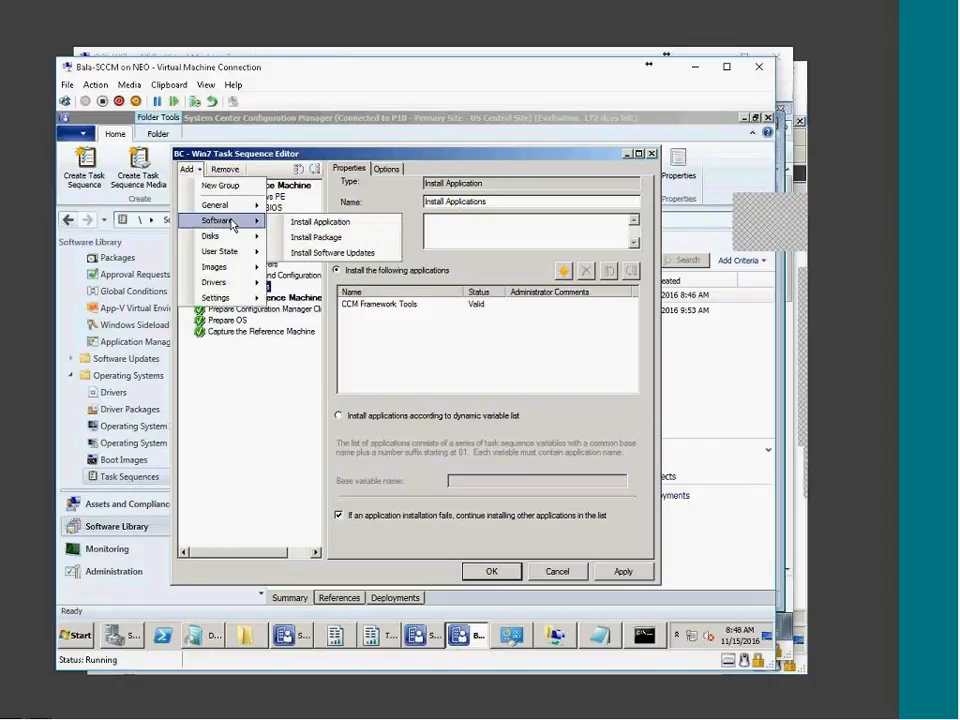
pyautogui.click(360, 242)
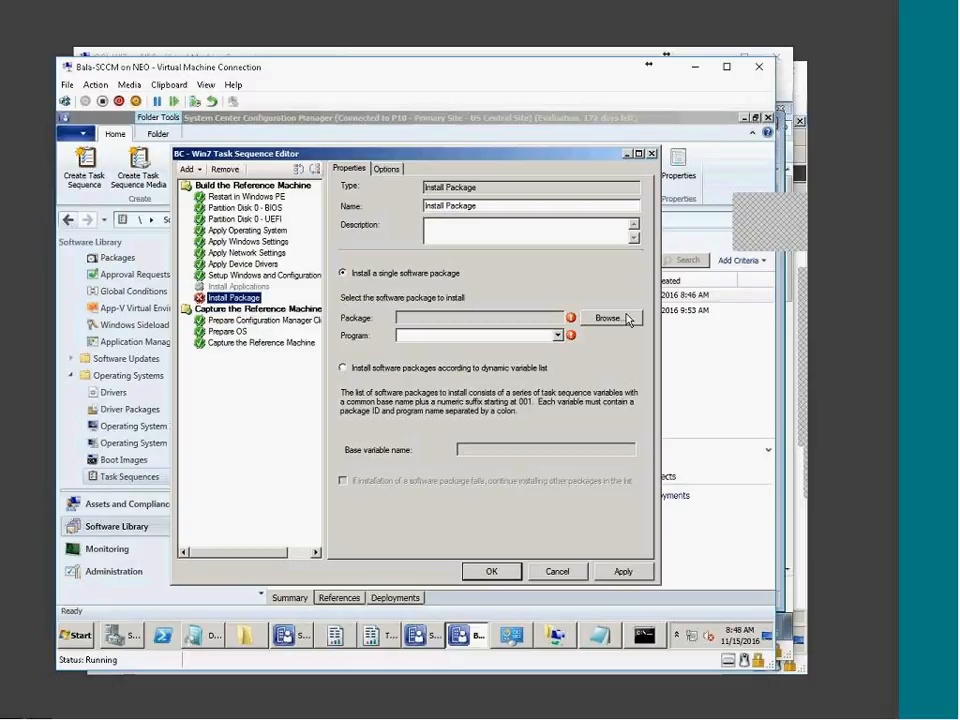
pyautogui.click(606, 317)
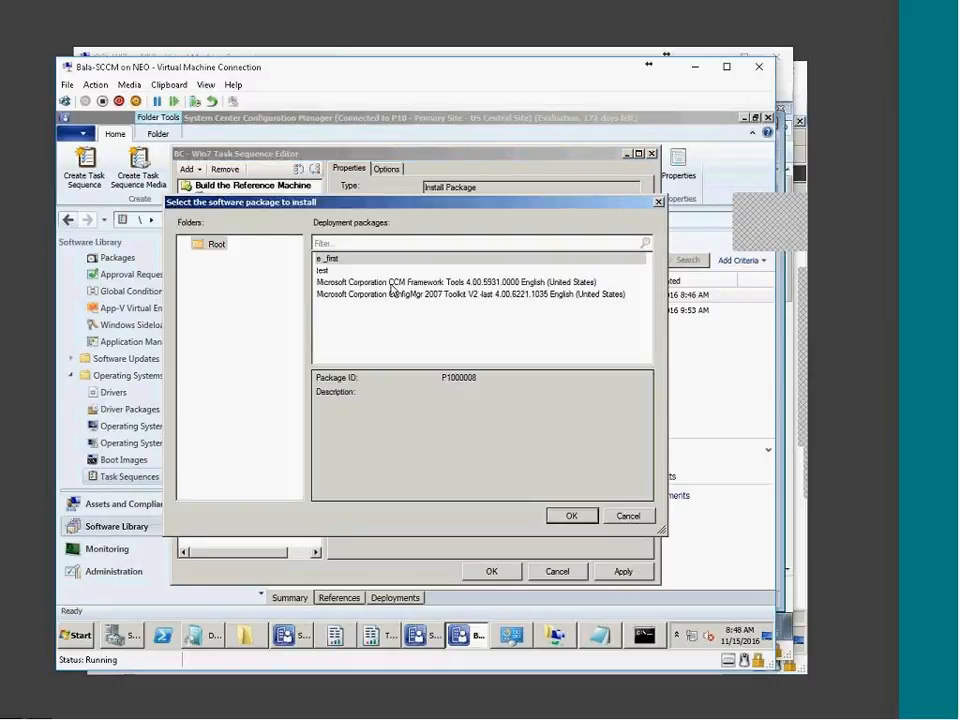
pyautogui.click(420, 282)
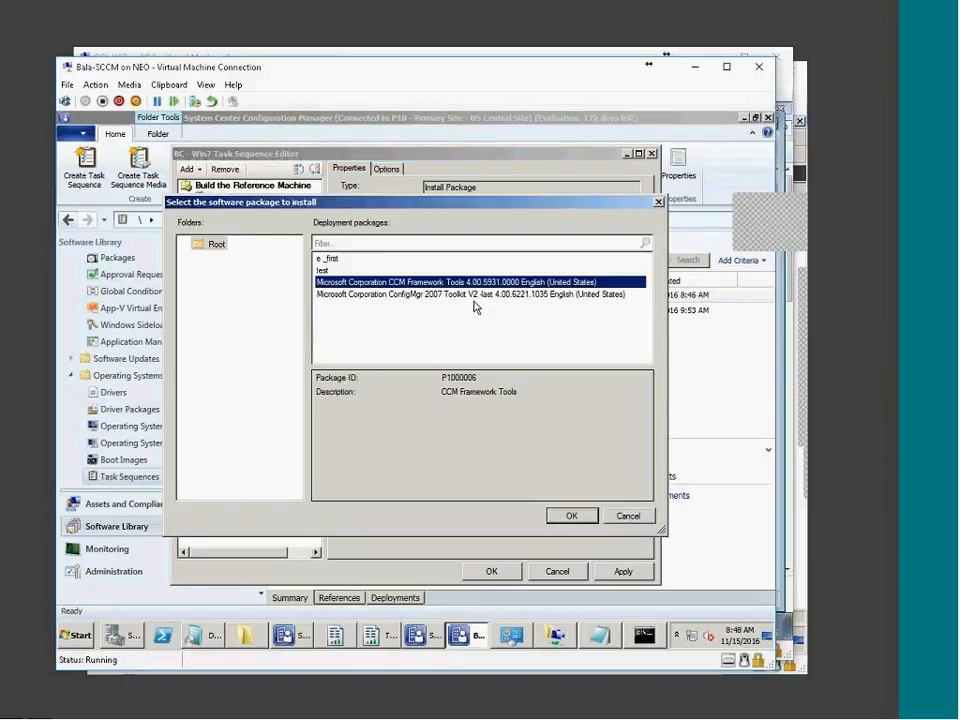
pyautogui.click(573, 516)
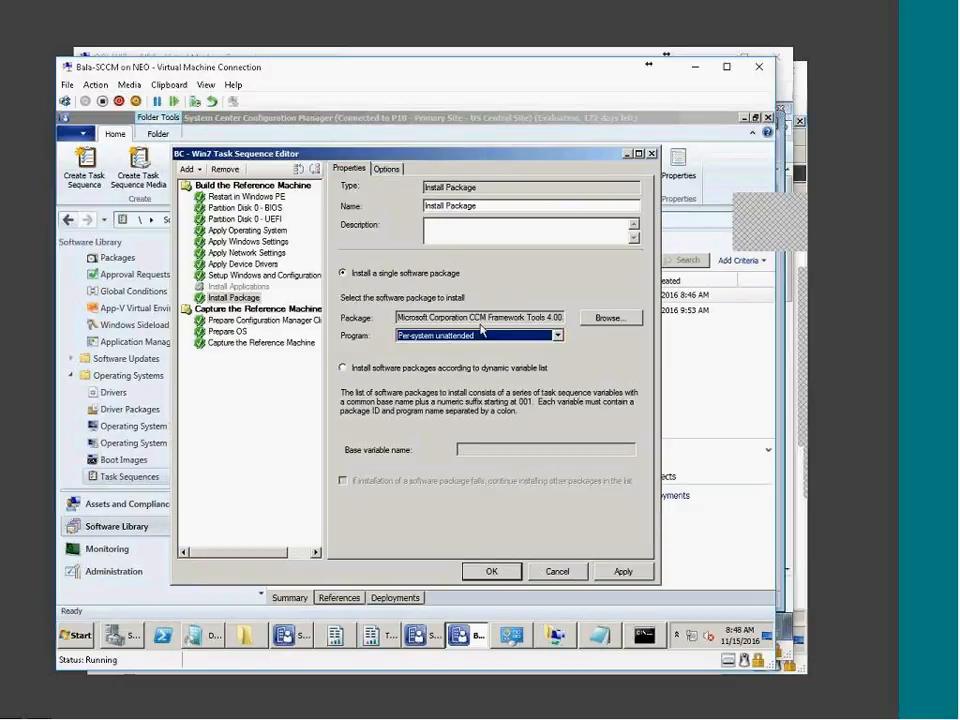
# Rename the new step to Toolkit and apply the change
pyautogui.moveTo(504, 204); pyautogui.dragTo(292, 207)
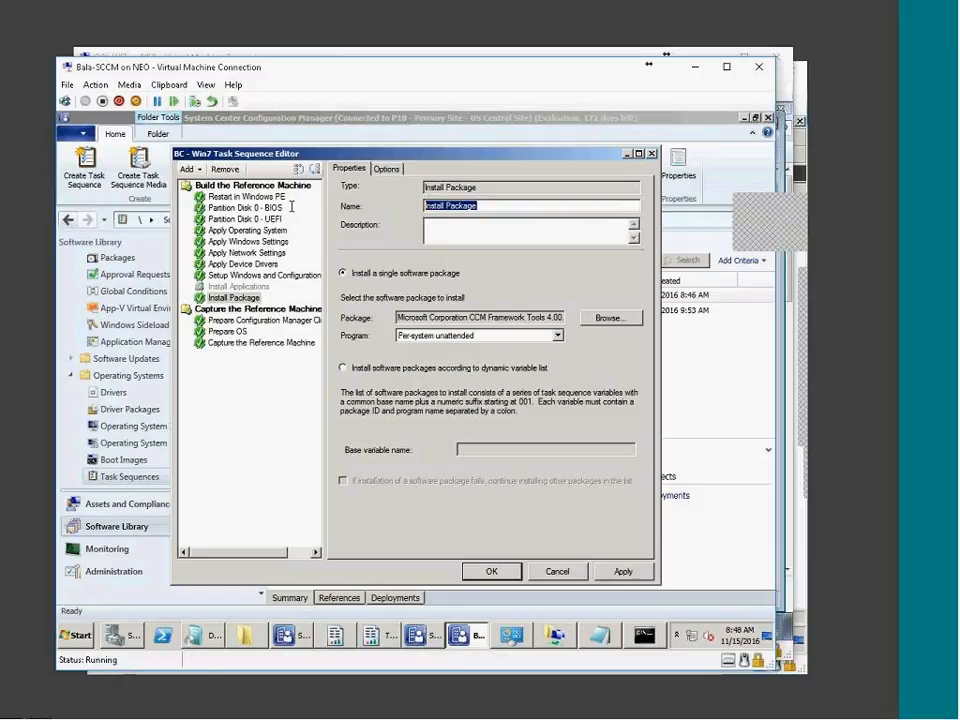
pyautogui.write('T')
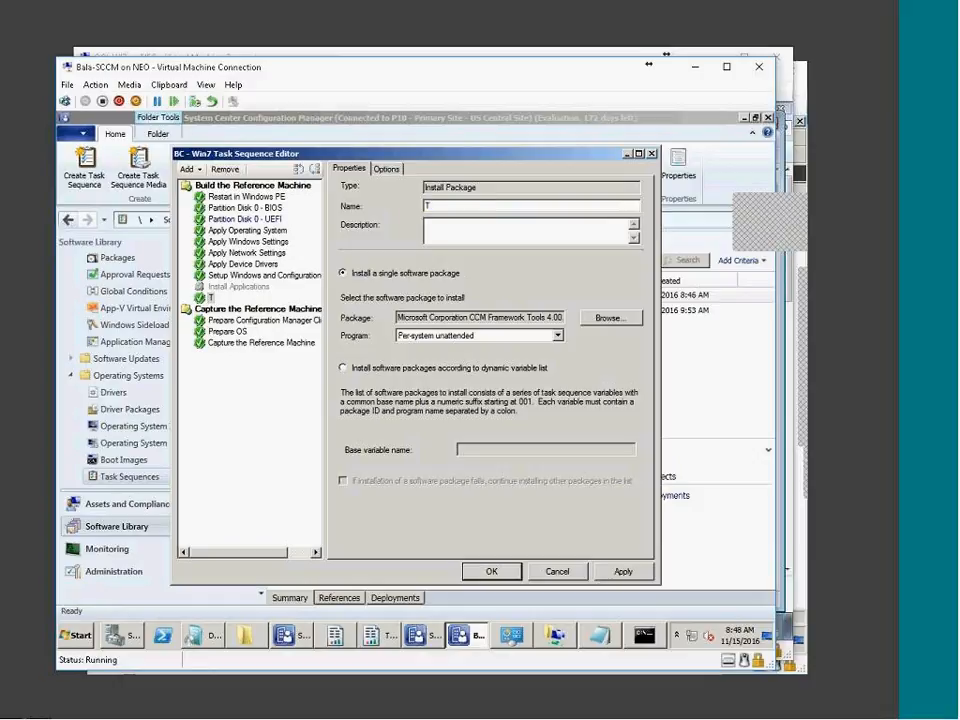
pyautogui.write('oolk')
pyautogui.click(622, 571)
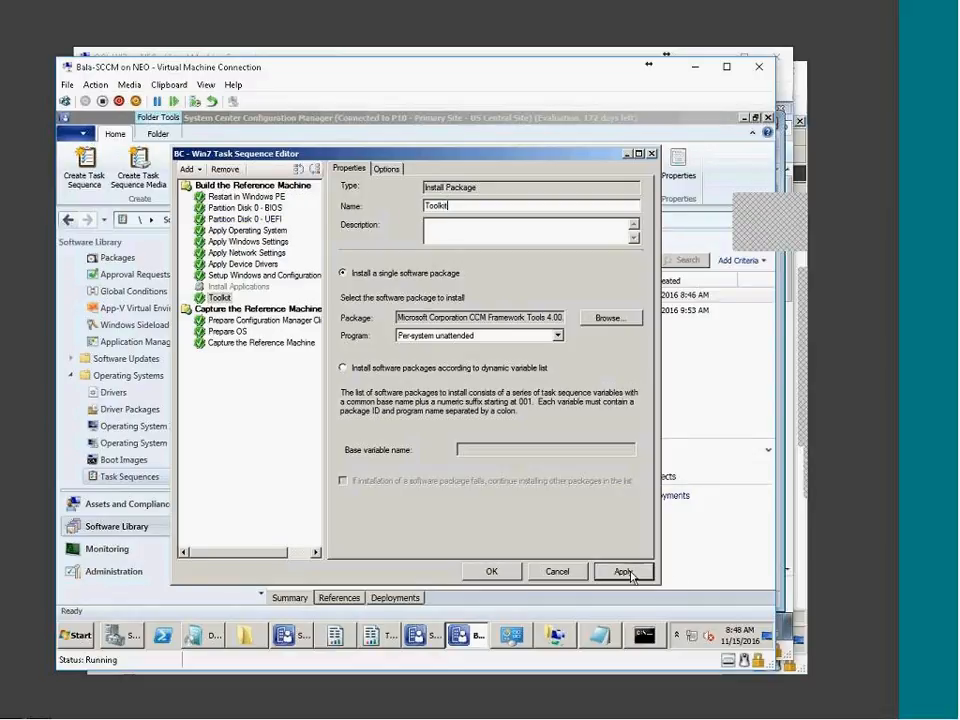
pyautogui.click(262, 320)
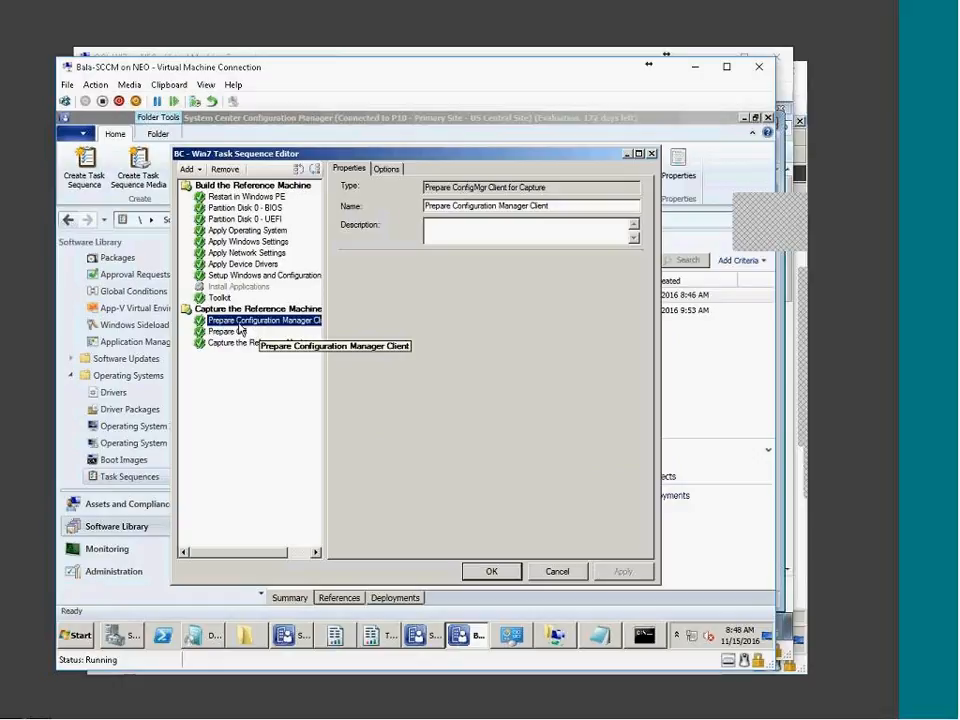
pyautogui.click(240, 198)
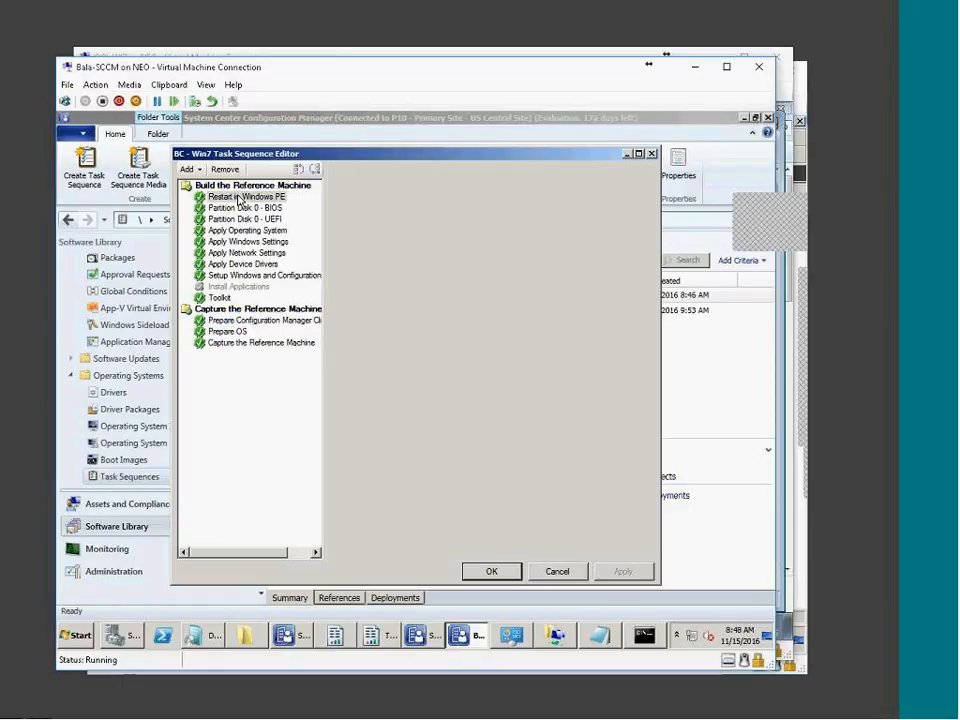
pyautogui.click(248, 241)
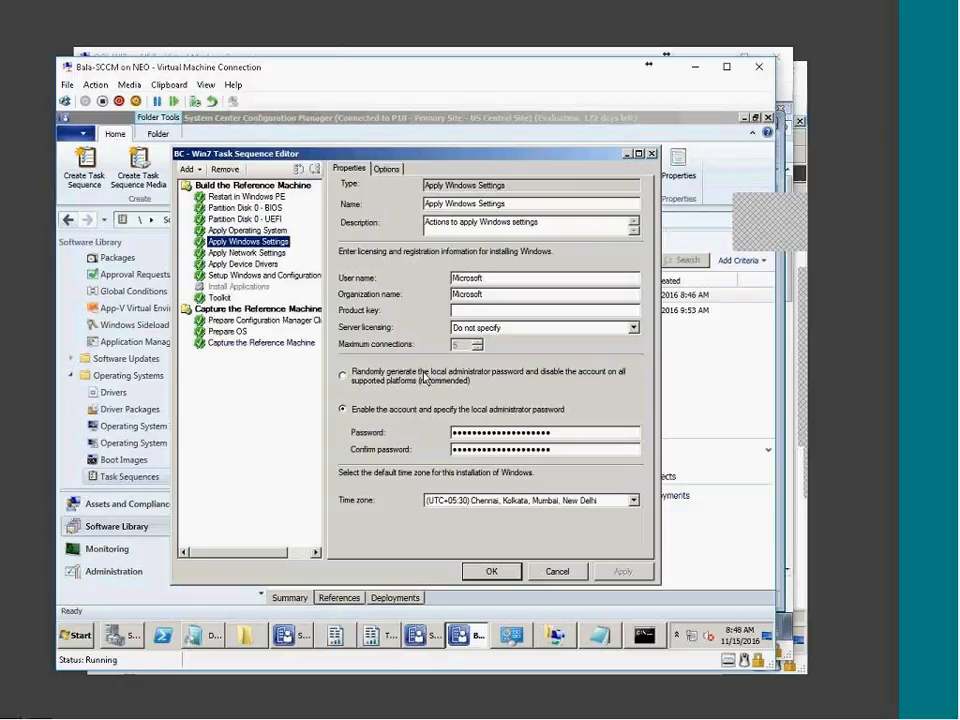
pyautogui.doubleClick(495, 279)
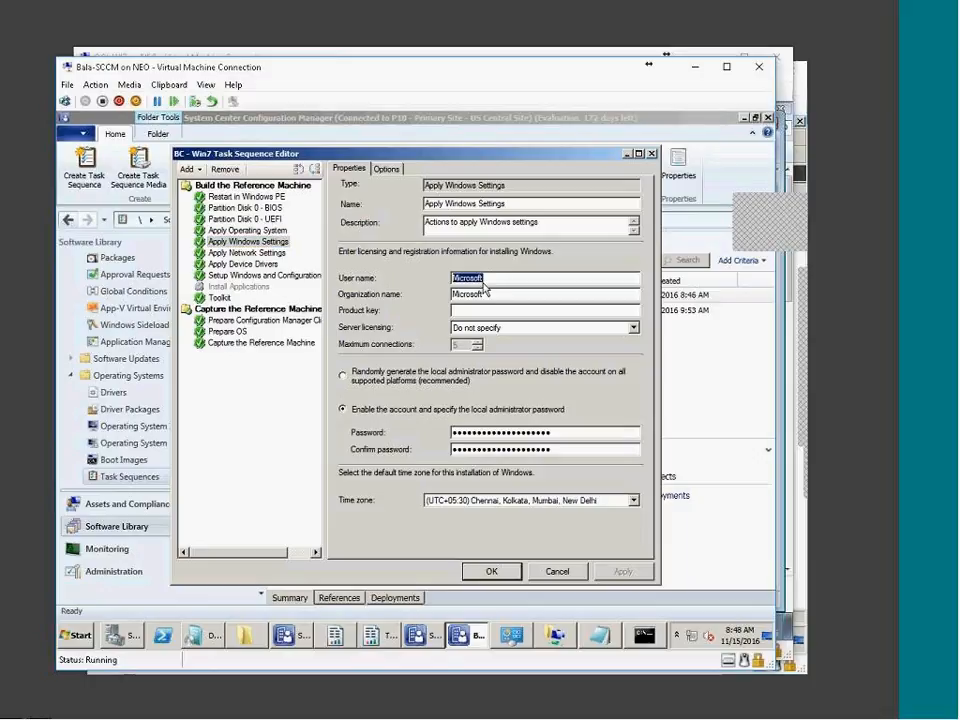
pyautogui.click(471, 312)
pyautogui.click(274, 254)
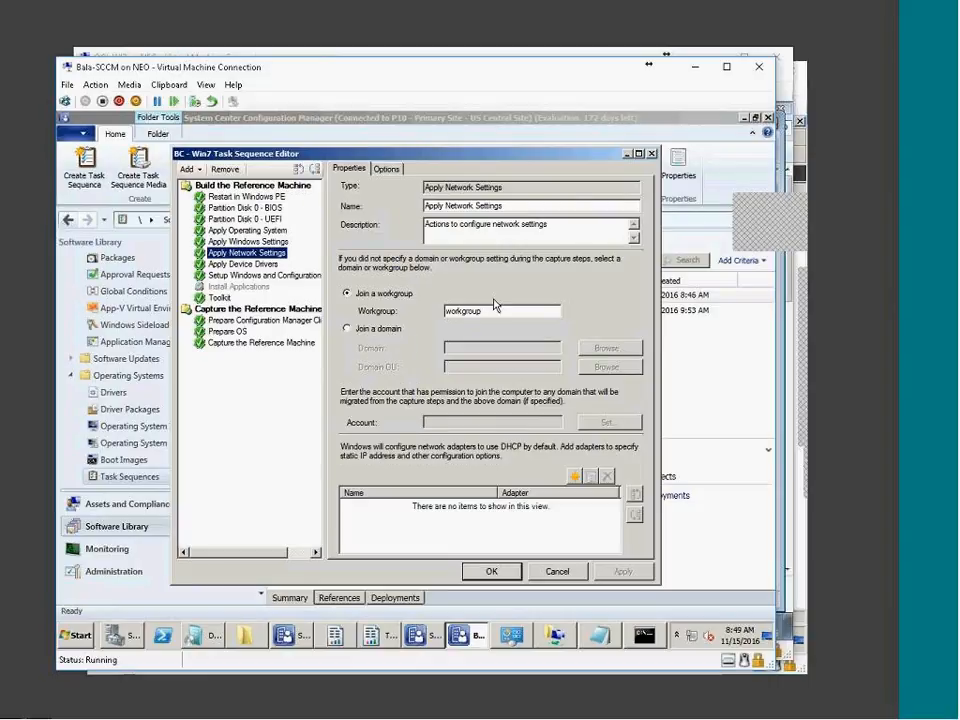
pyautogui.press('Down')
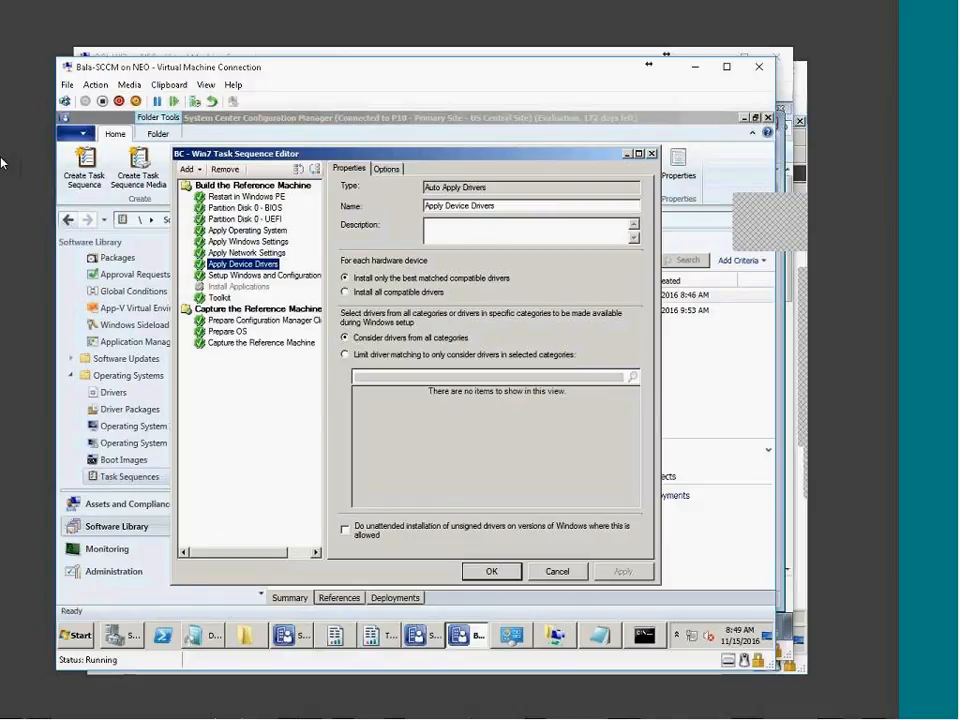
pyautogui.click(232, 276)
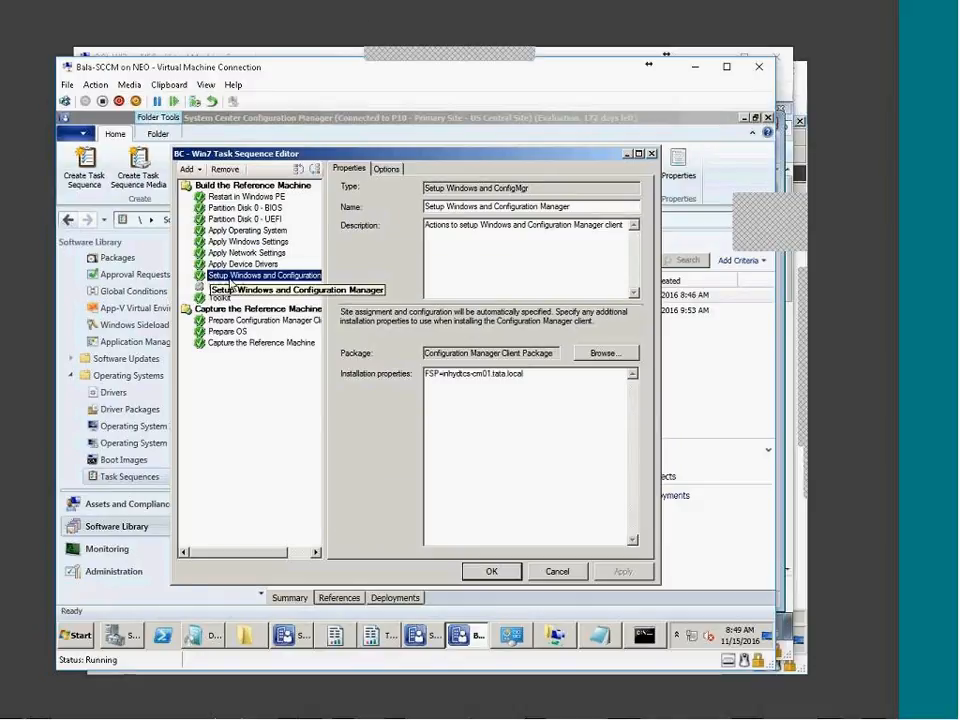
pyautogui.moveTo(538, 389); pyautogui.dragTo(362, 380)
pyautogui.click(463, 373)
pyautogui.click(543, 427)
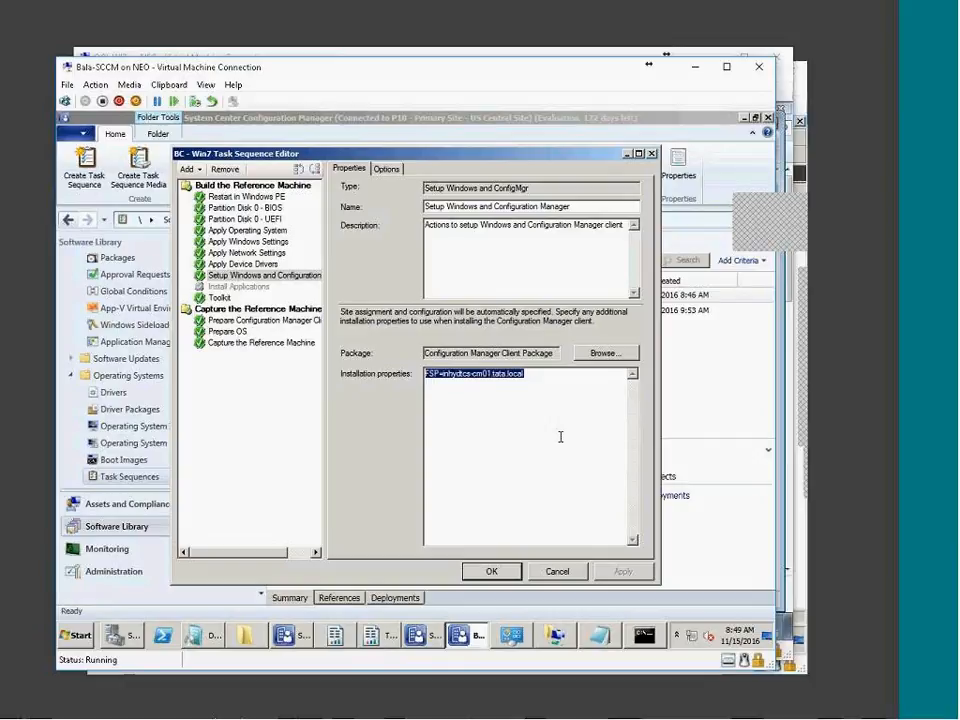
pyautogui.doubleClick(558, 435)
pyautogui.click(572, 391)
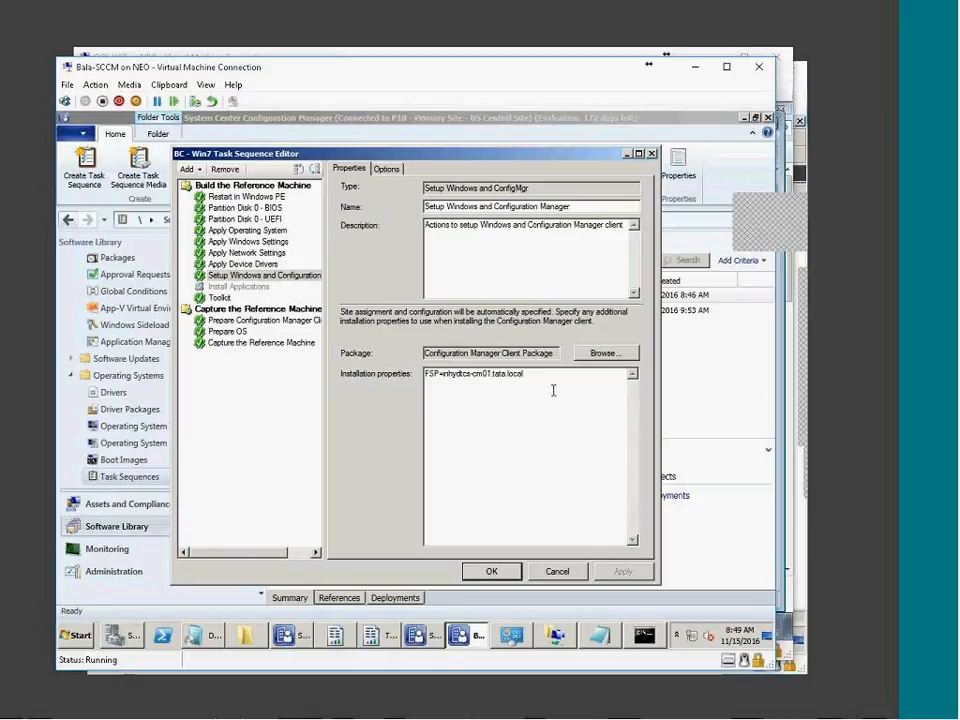
pyautogui.click(218, 297)
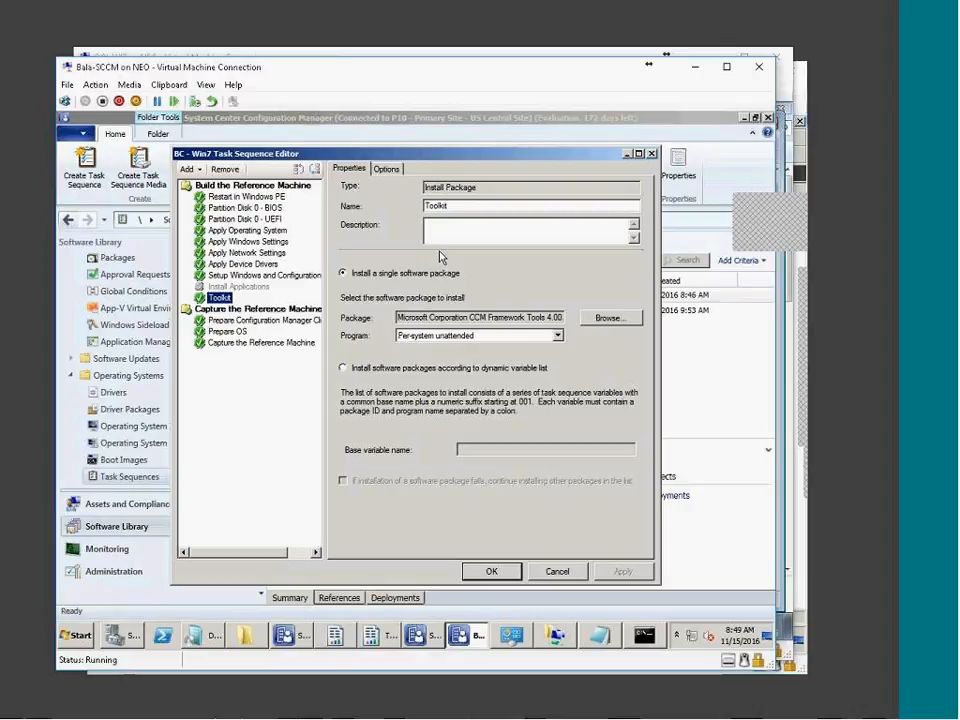
pyautogui.click(250, 320)
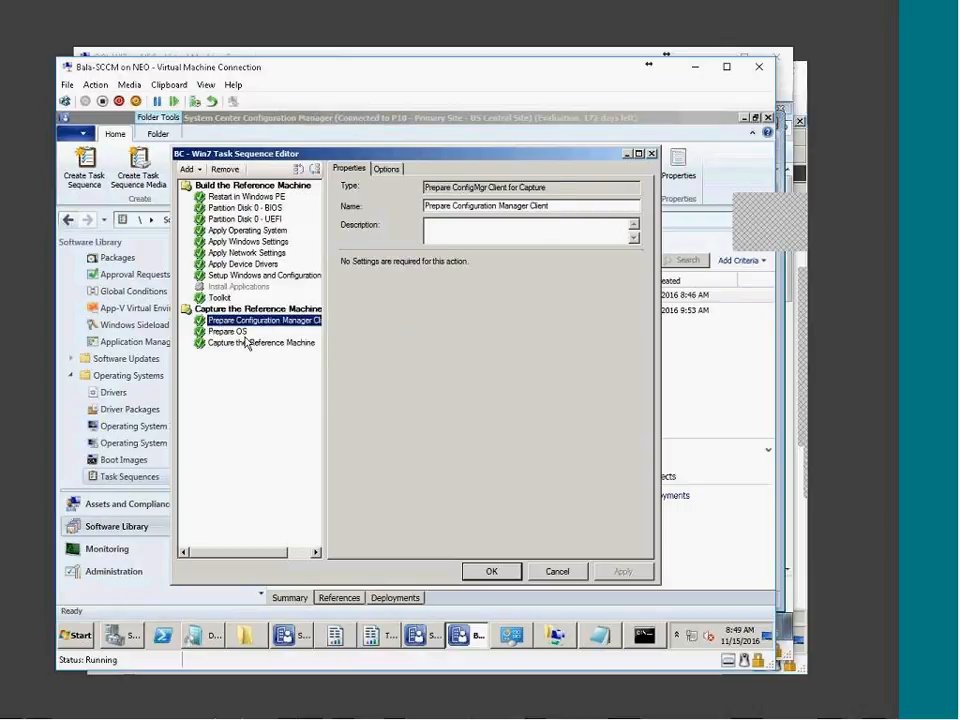
pyautogui.click(229, 331)
pyautogui.click(240, 342)
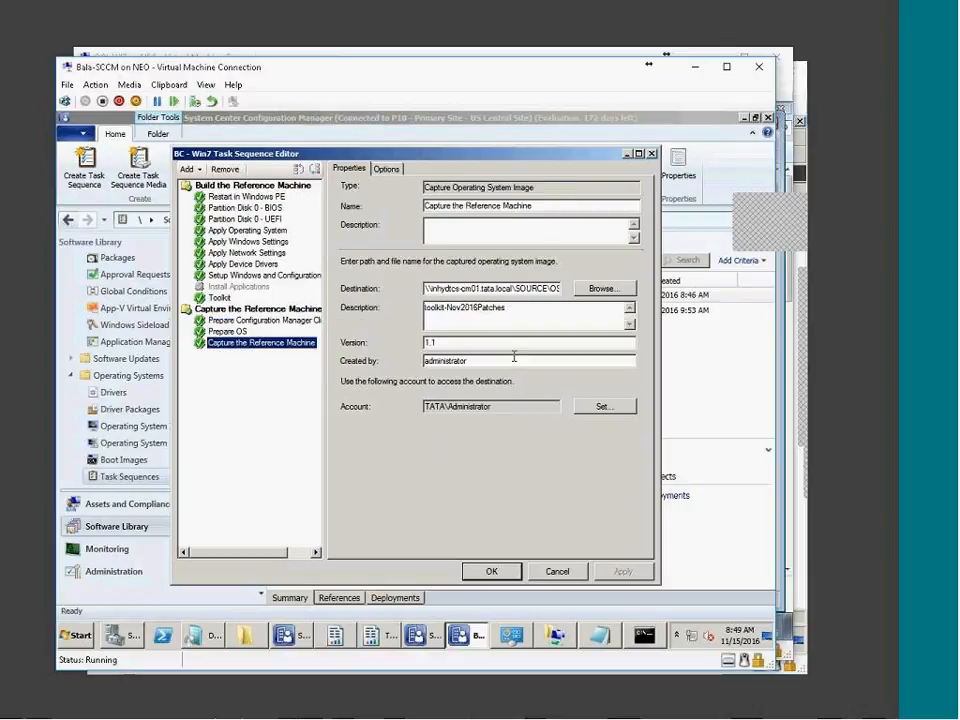
pyautogui.doubleClick(501, 292)
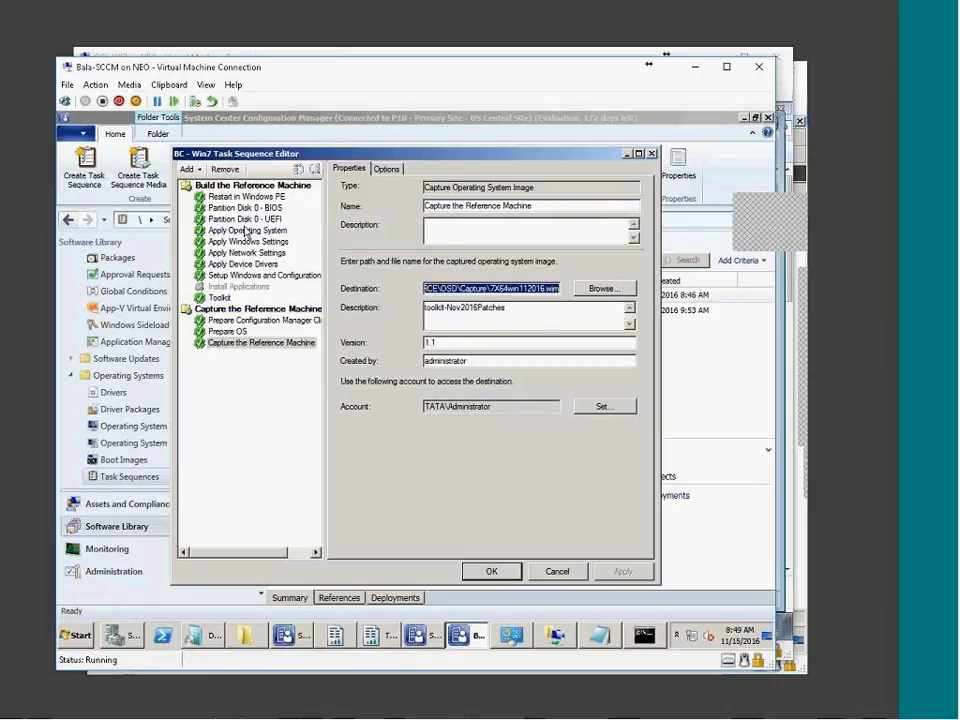
pyautogui.click(219, 297)
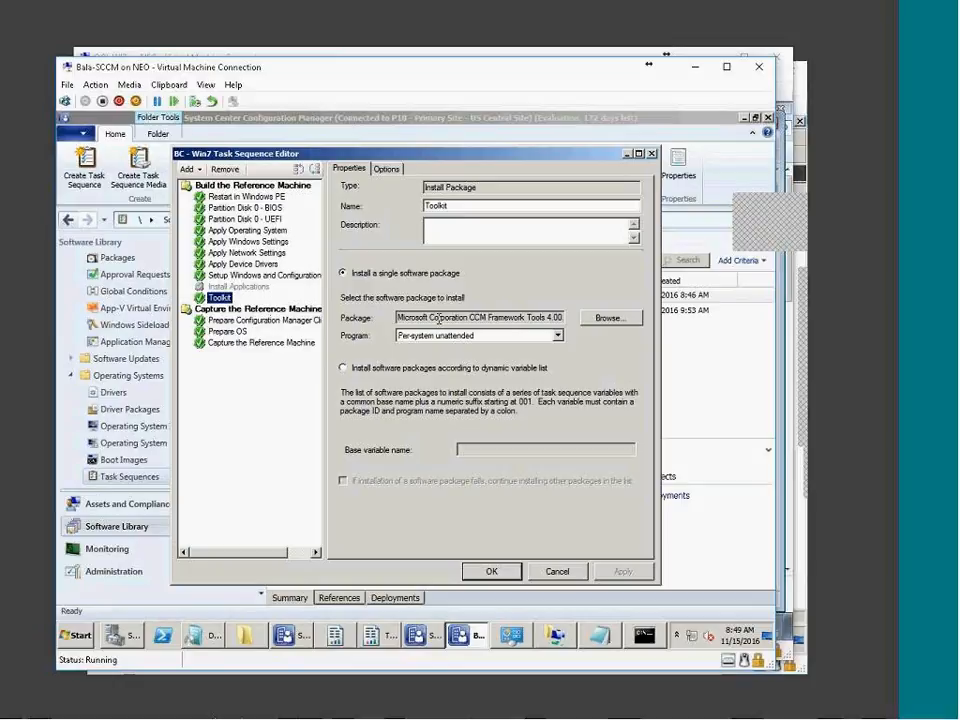
pyautogui.moveTo(428, 320); pyautogui.dragTo(614, 321)
# Close the task sequence editor and view the ConfigMgr 2007 Toolkit V2 -last package
pyautogui.click(554, 571)
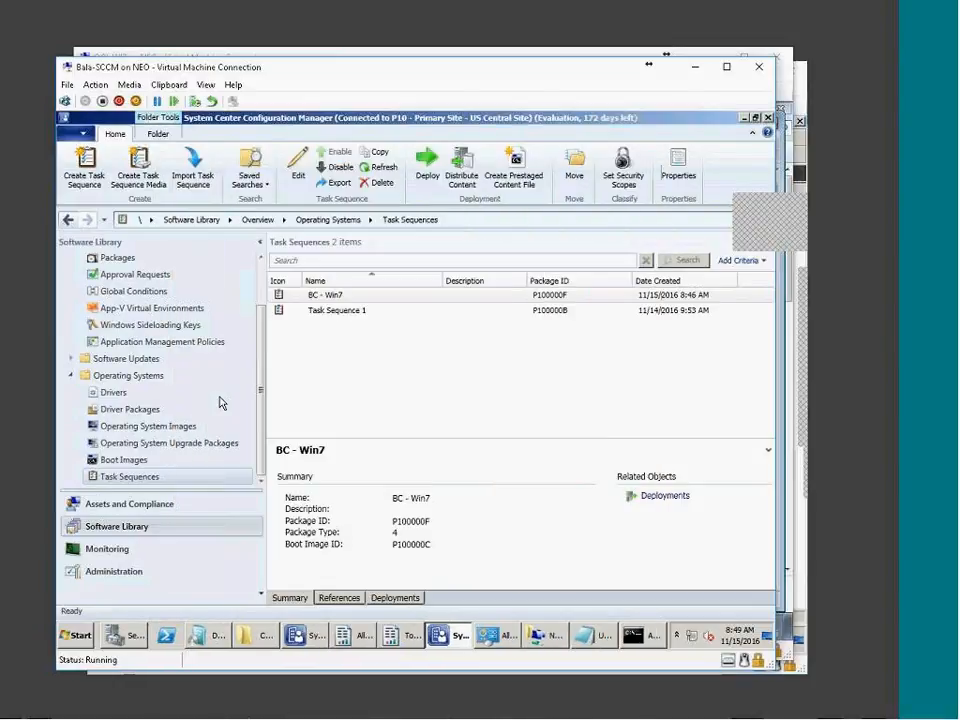
pyautogui.click(140, 507)
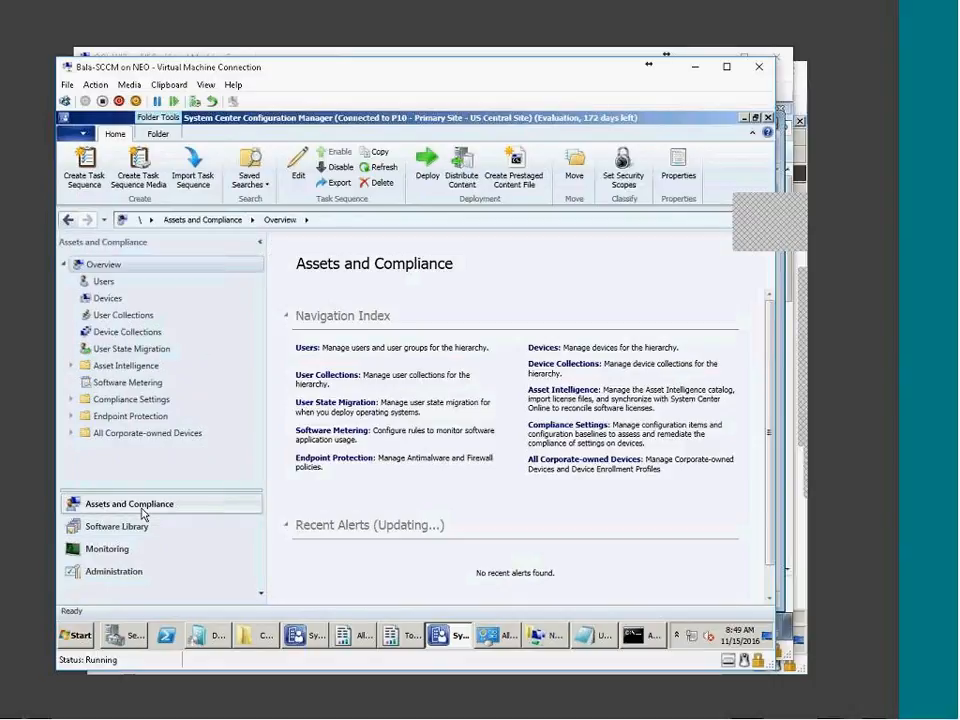
pyautogui.click(116, 526)
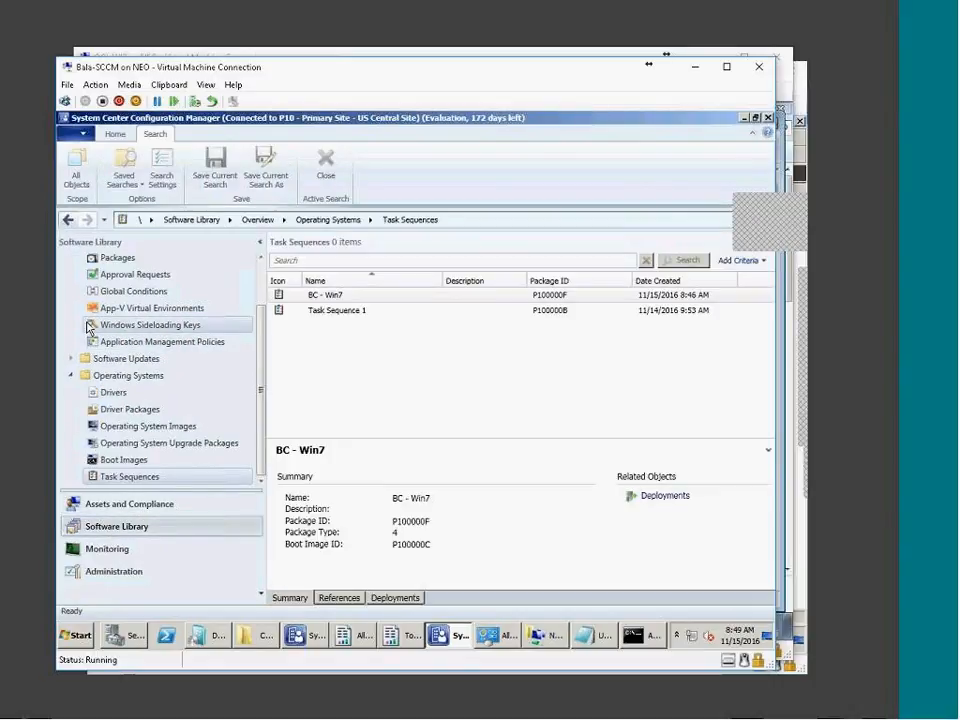
pyautogui.click(117, 258)
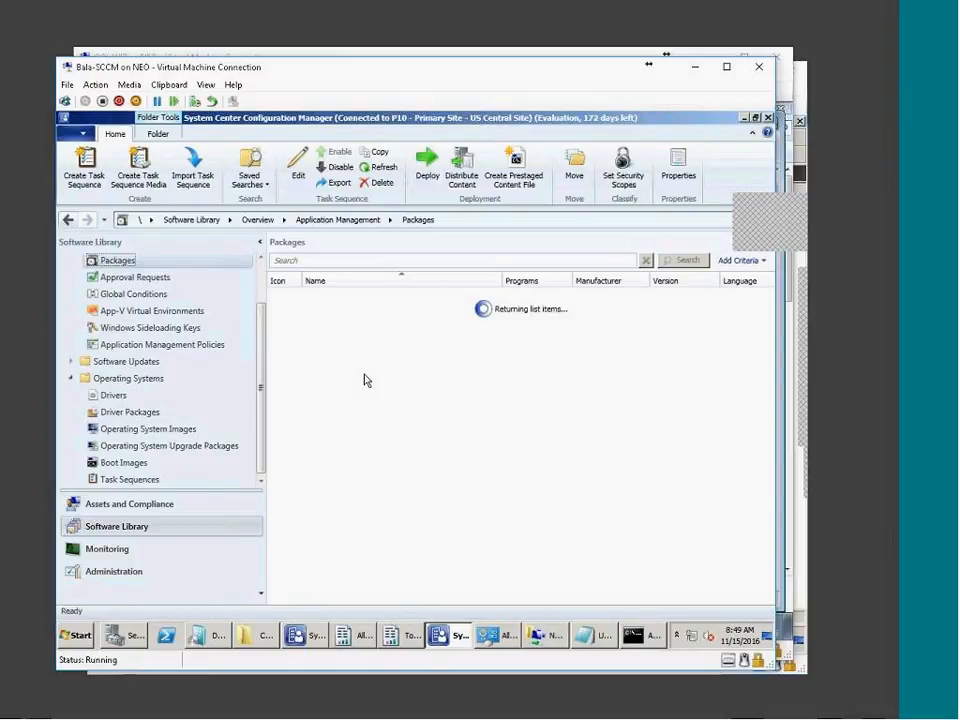
pyautogui.click(336, 311)
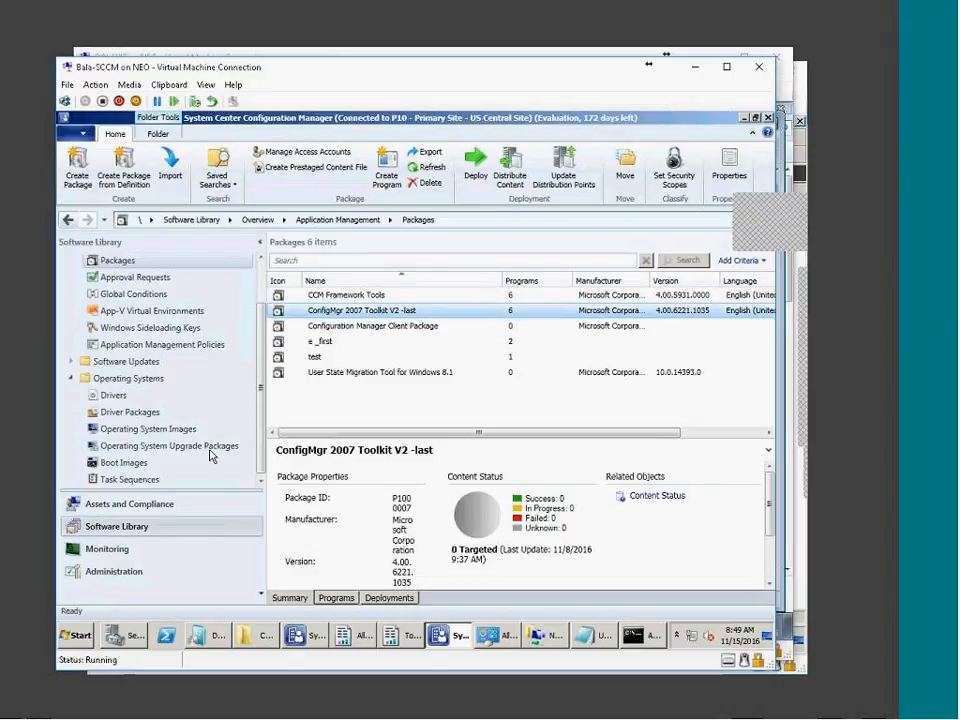
# Check the packages referenced by BC - Win7, then return to the Packages list
pyautogui.click(130, 479)
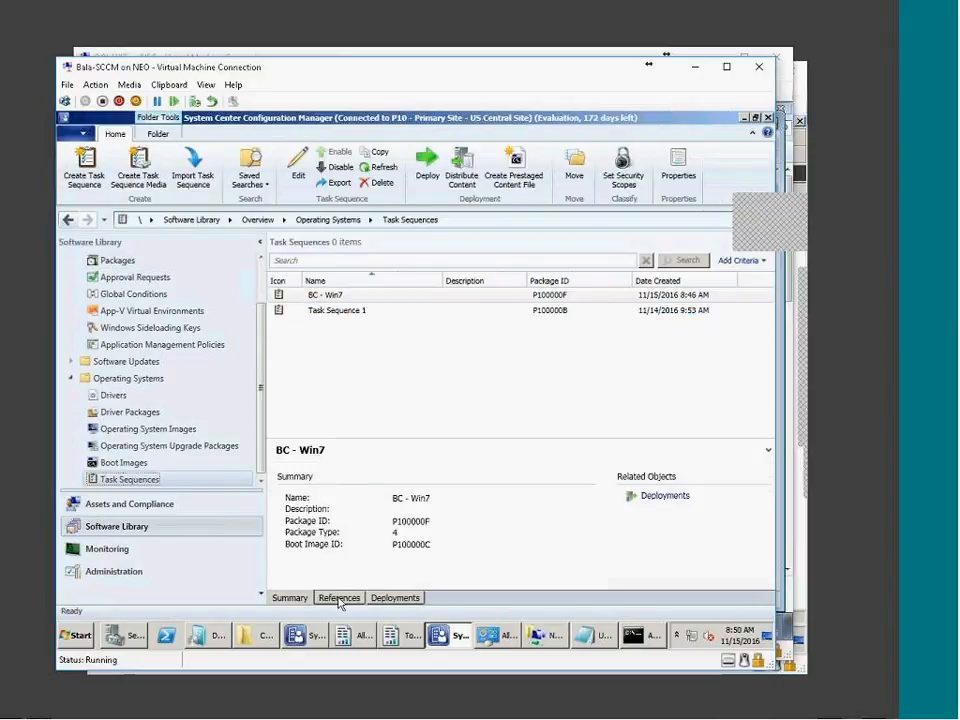
pyautogui.click(339, 598)
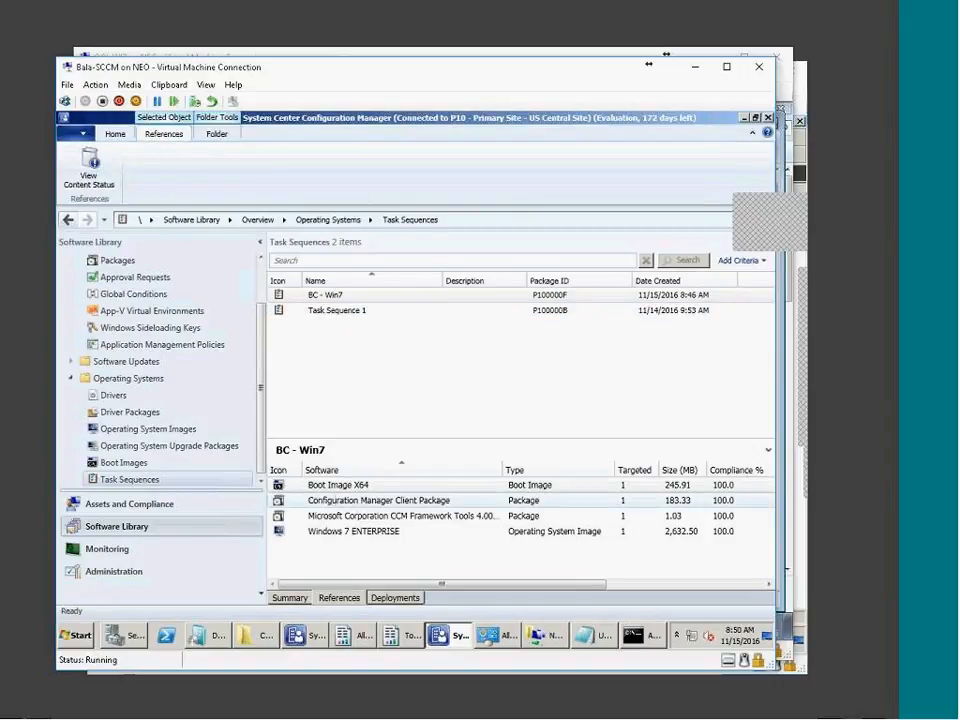
pyautogui.click(510, 501)
pyautogui.moveTo(536, 584); pyautogui.dragTo(707, 578)
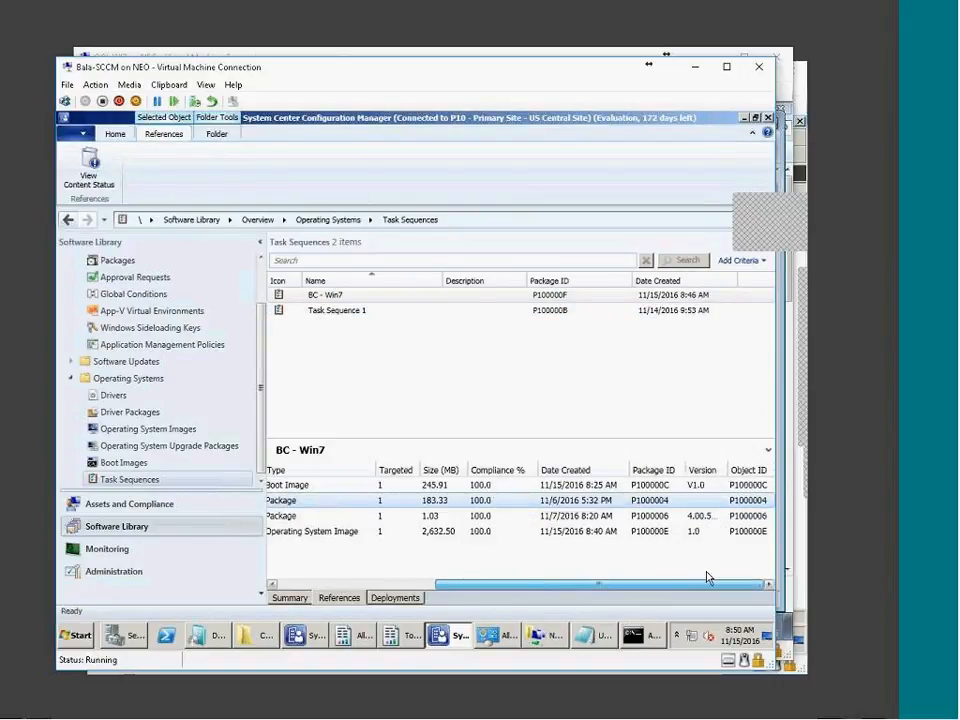
pyautogui.click(665, 518)
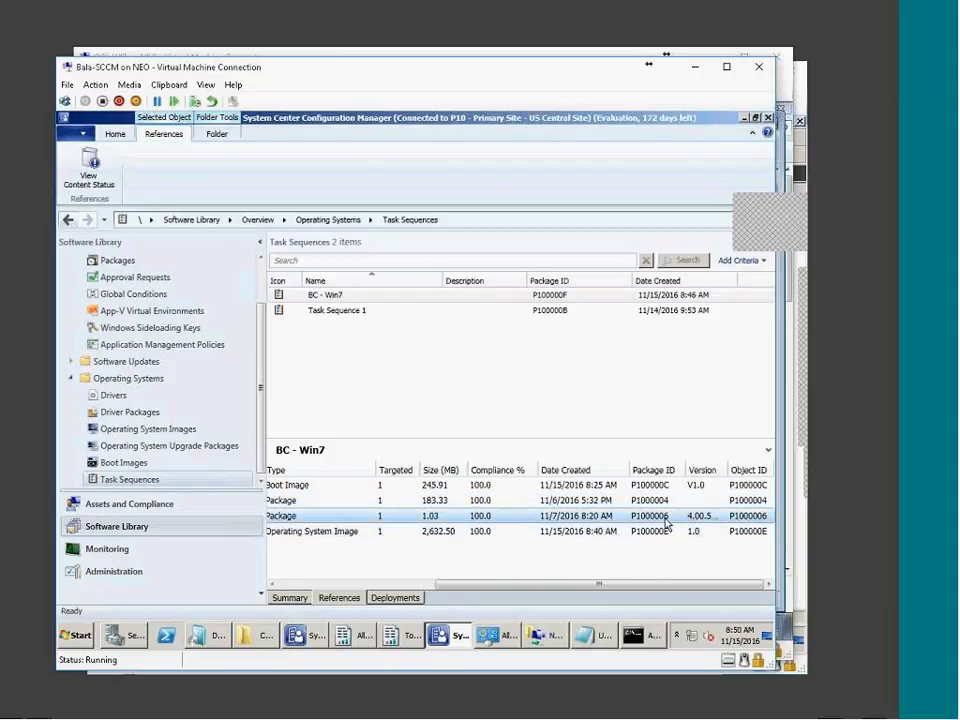
pyautogui.click(122, 265)
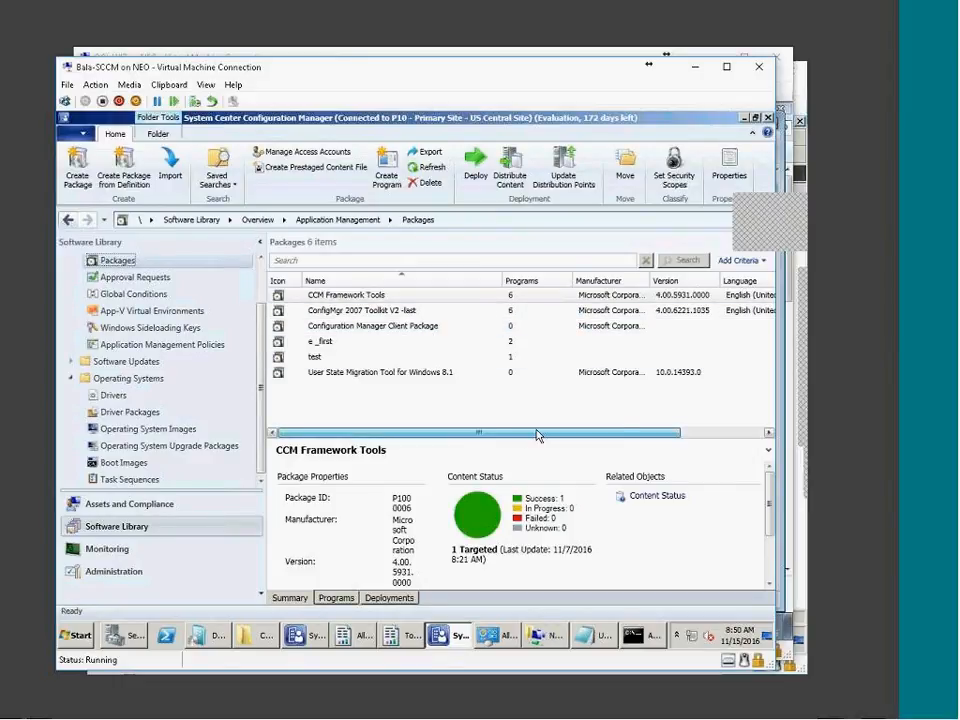
# Browse the Software Library, moving between the Applications and Packages lists
pyautogui.moveTo(536, 435); pyautogui.dragTo(744, 375)
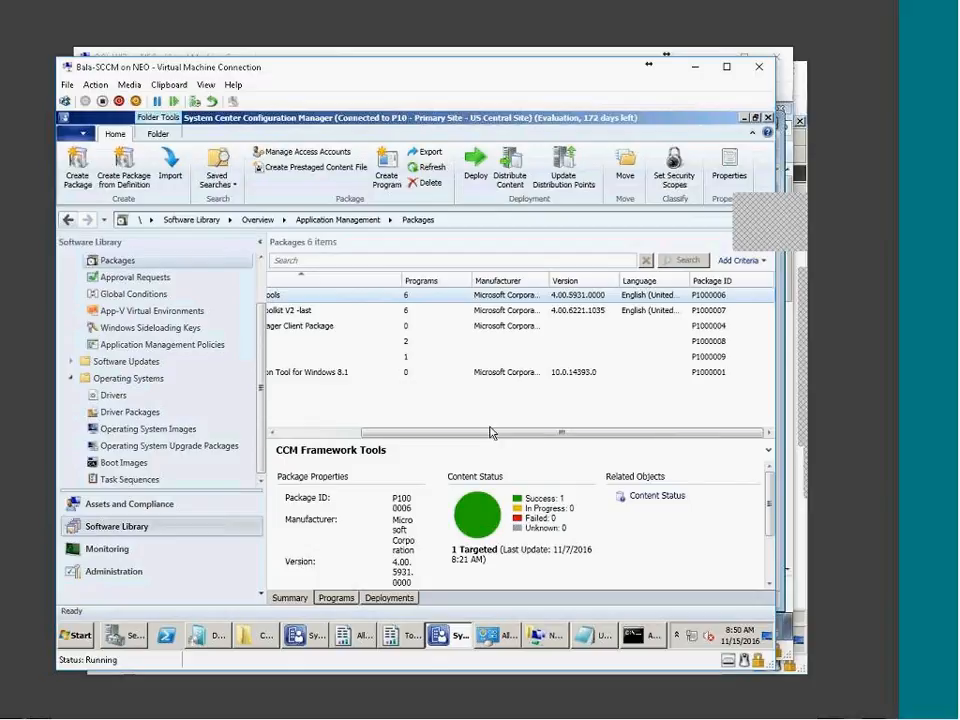
pyautogui.click(285, 432)
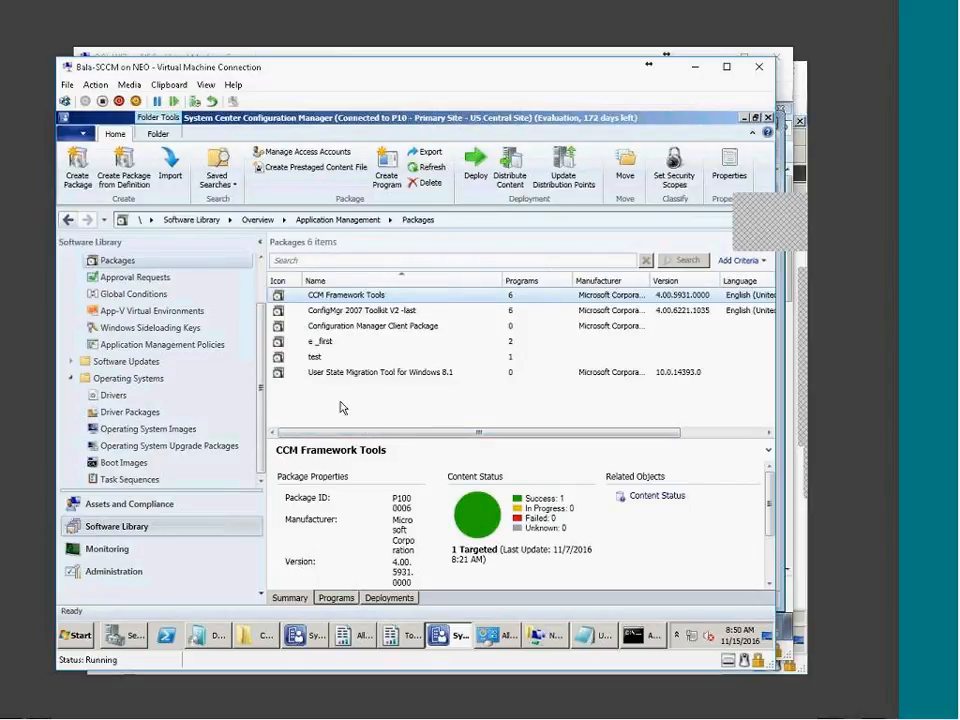
pyautogui.click(117, 260)
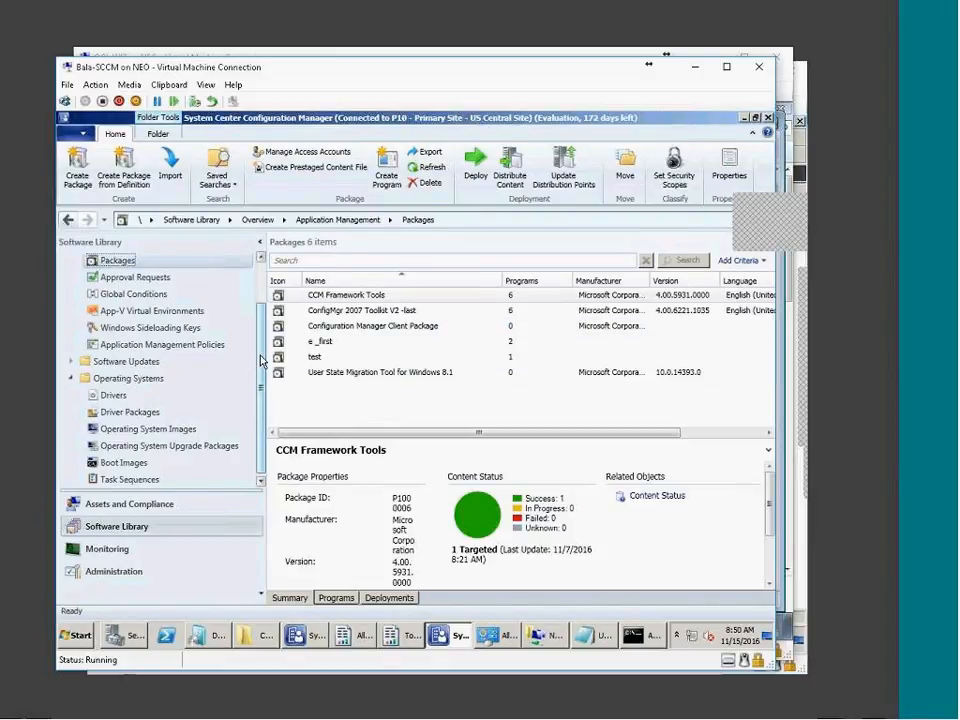
pyautogui.scroll(1, 262, 360)
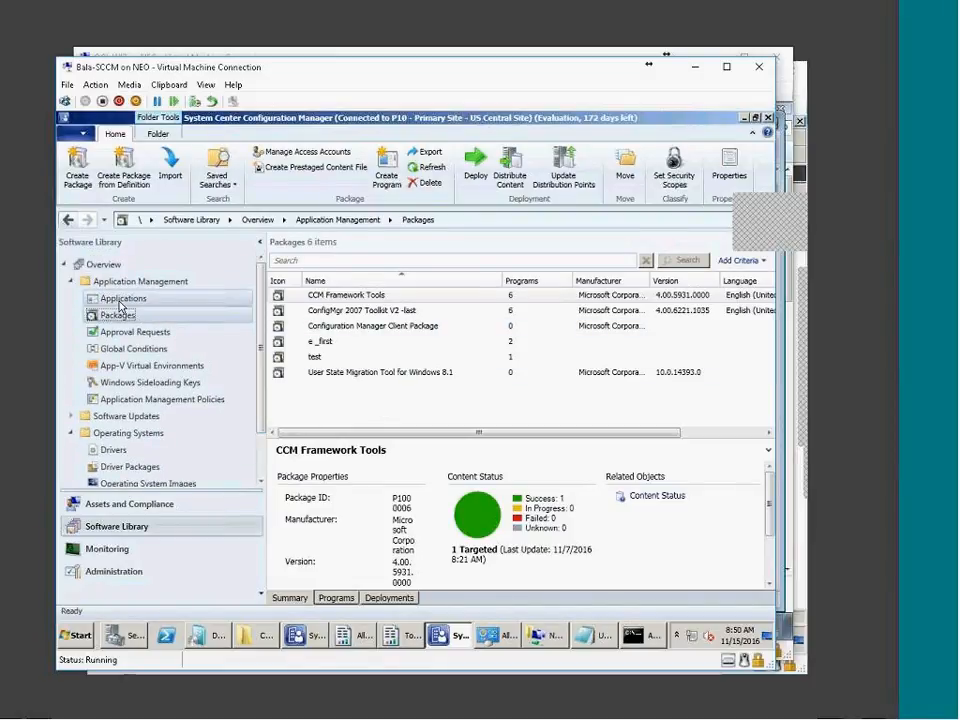
pyautogui.click(120, 300)
pyautogui.click(117, 316)
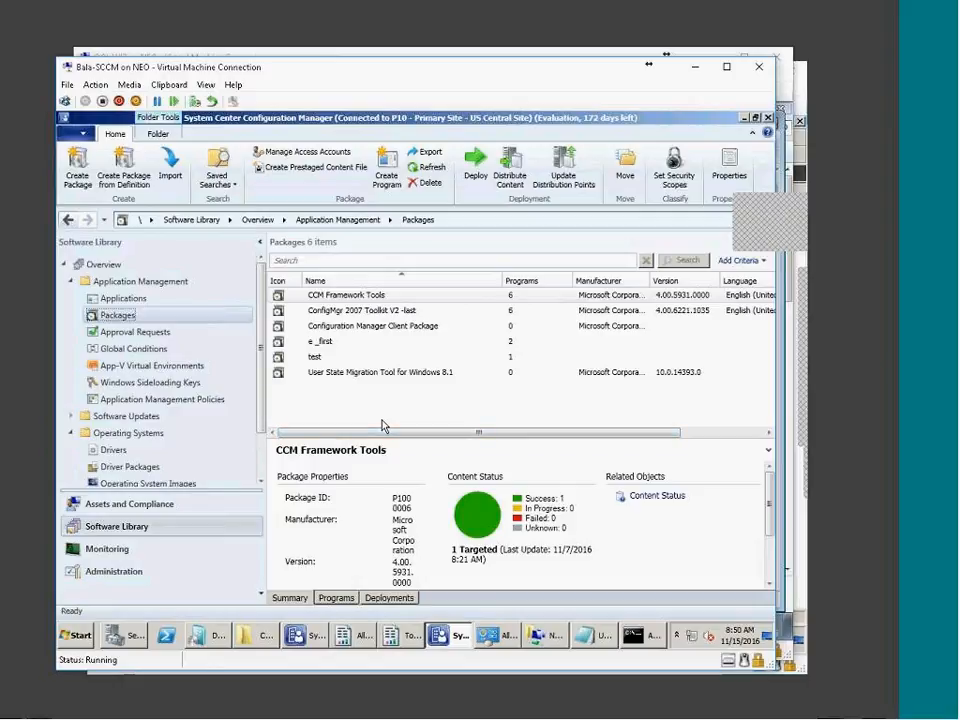
# Review the USMT, Client Package and CCM Framework Tools details, then show Task Sequences in the other console
pyautogui.click(313, 373)
pyautogui.click(321, 327)
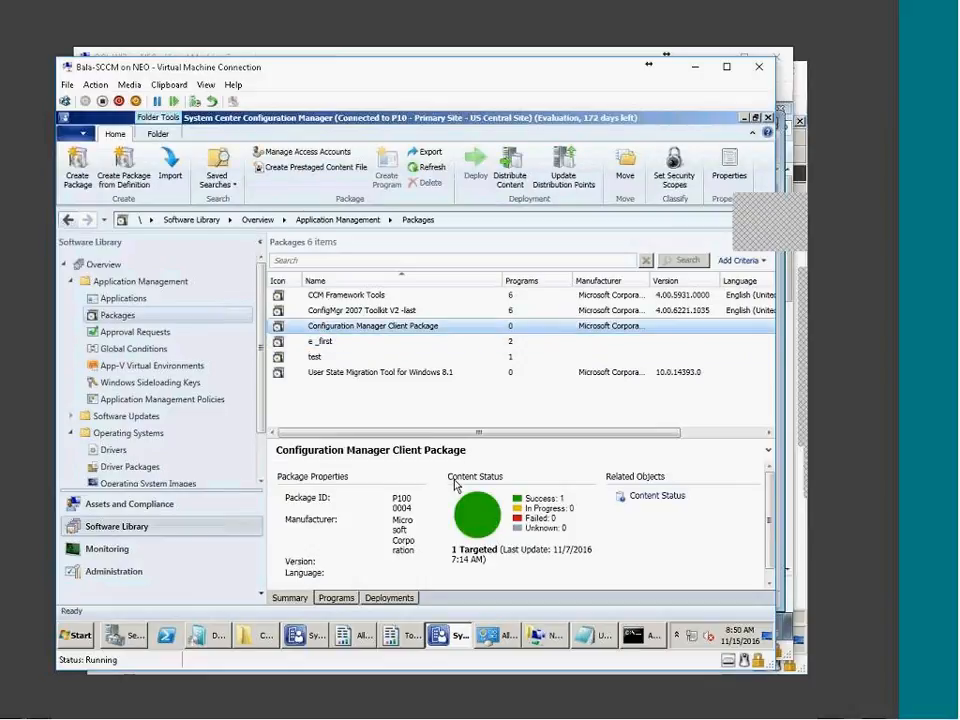
pyautogui.moveTo(395, 432); pyautogui.dragTo(697, 426)
pyautogui.click(722, 295)
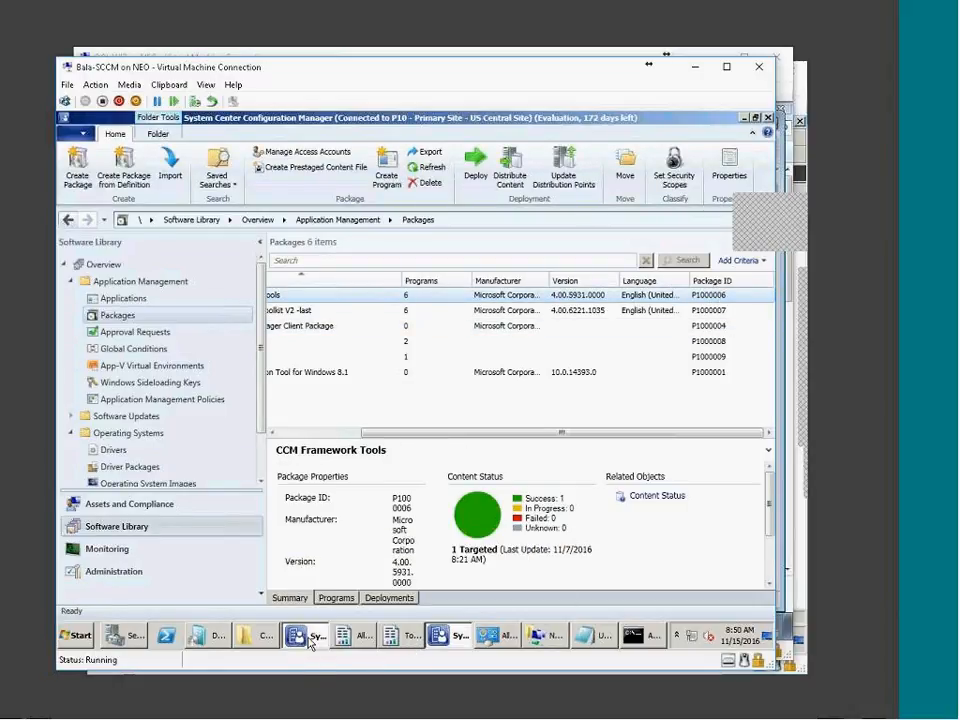
pyautogui.click(310, 638)
pyautogui.click(128, 479)
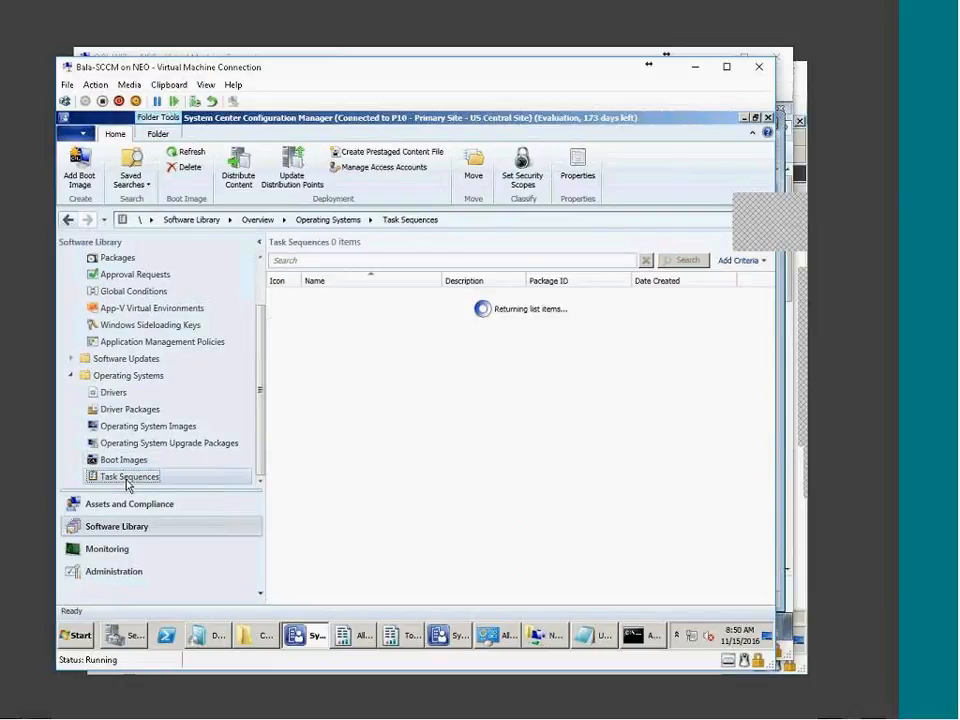
# Bring up the BC - Win7 actions menu, then display the Assets and Compliance overview
pyautogui.rightClick(330, 296)
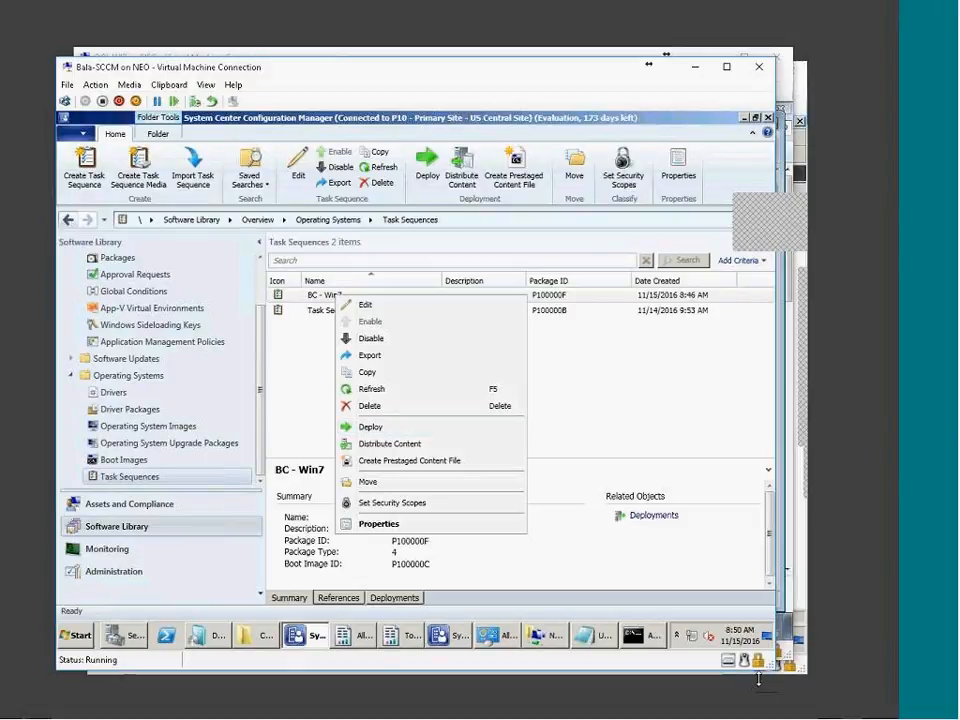
pyautogui.moveTo(261, 429); pyautogui.dragTo(267, 378)
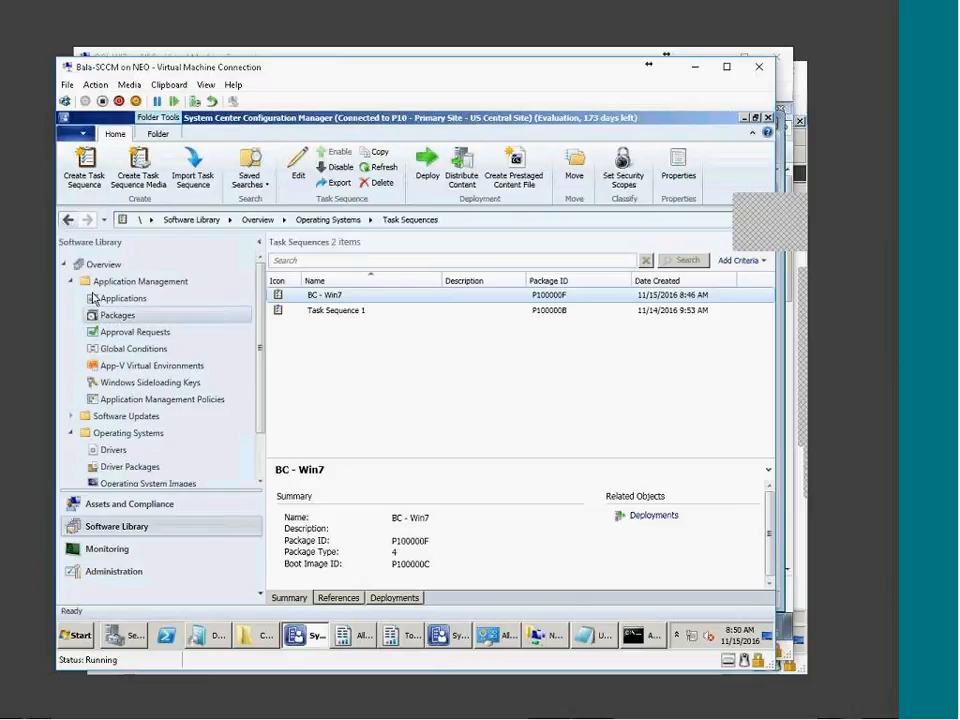
pyautogui.click(115, 510)
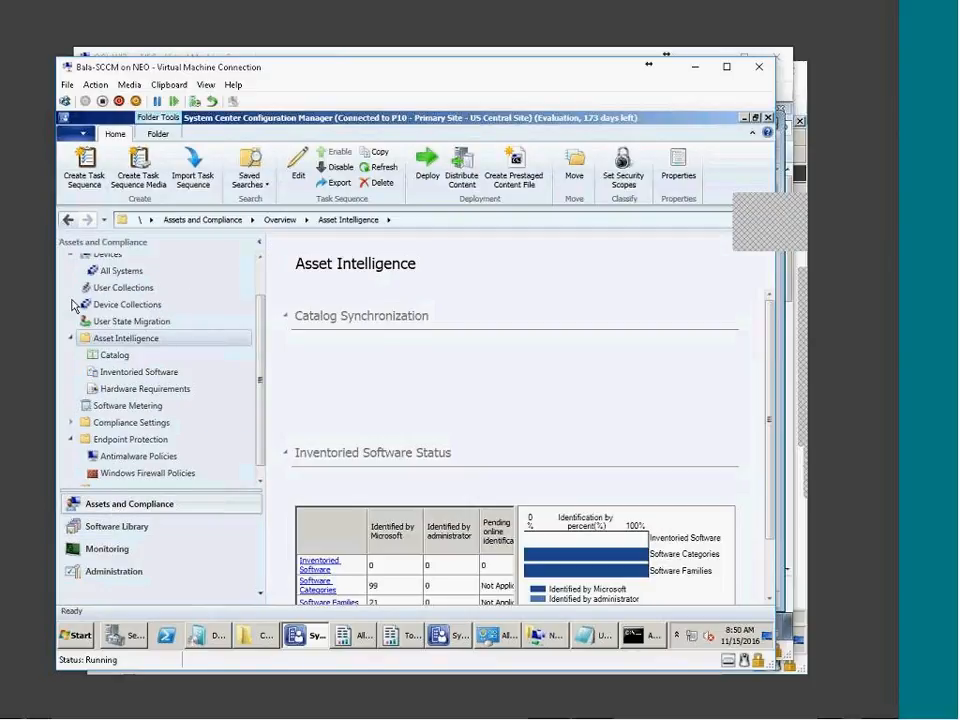
pyautogui.scroll(1, 72, 300)
pyautogui.click(71, 299)
pyautogui.click(71, 367)
# Create device collection 'Wi 7 Build and Capture' limited to All Systems, with no membership rules
pyautogui.click(71, 417)
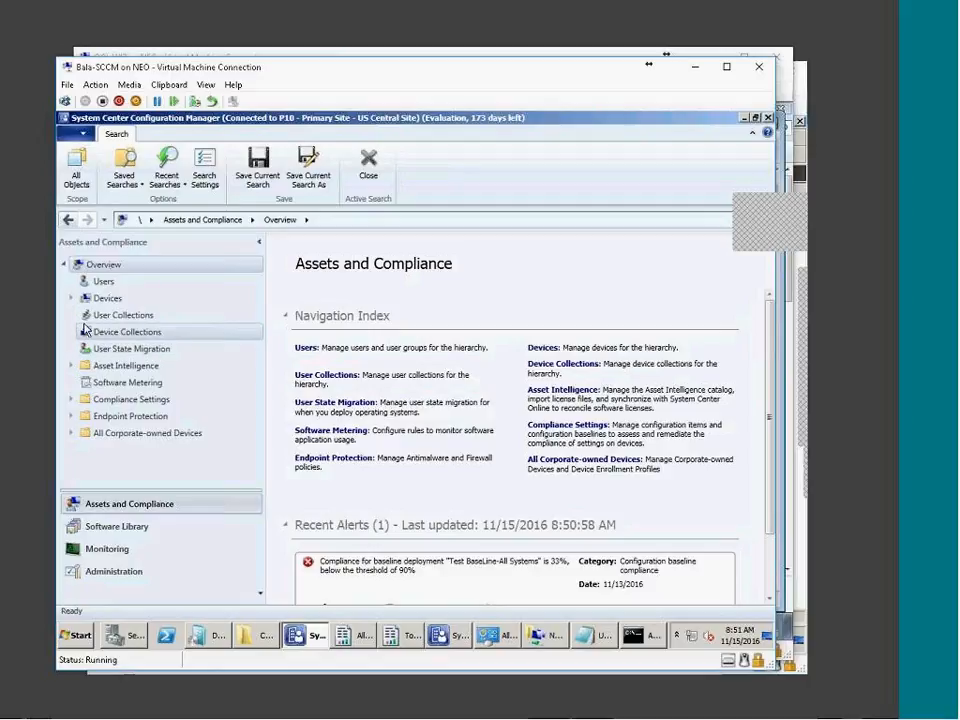
pyautogui.click(98, 329)
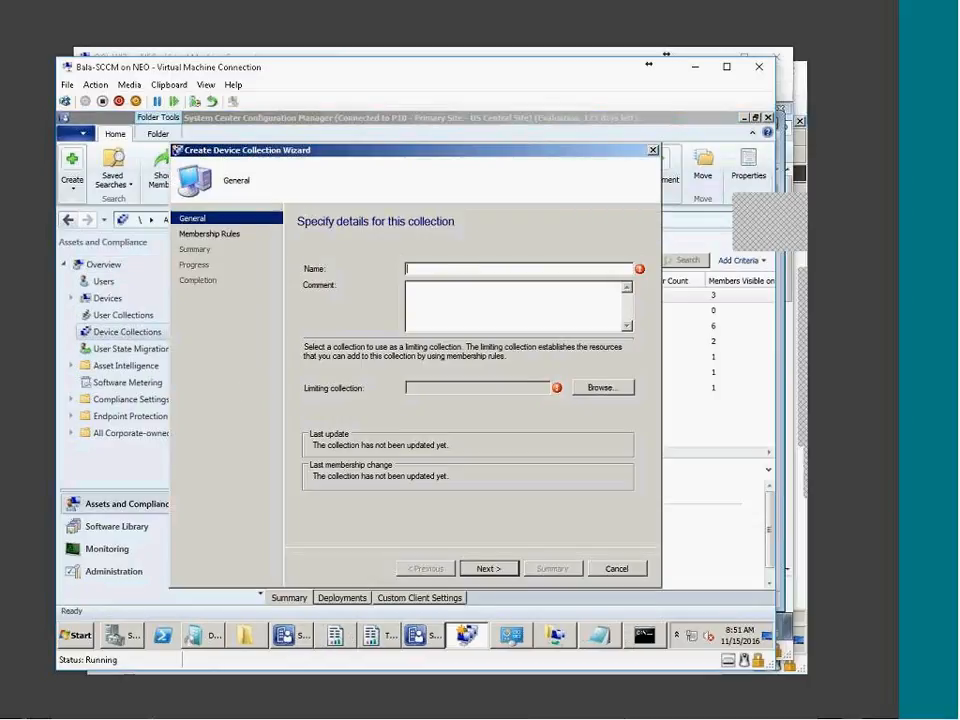
pyautogui.write('W')
pyautogui.write('e')
pyautogui.click(609, 388)
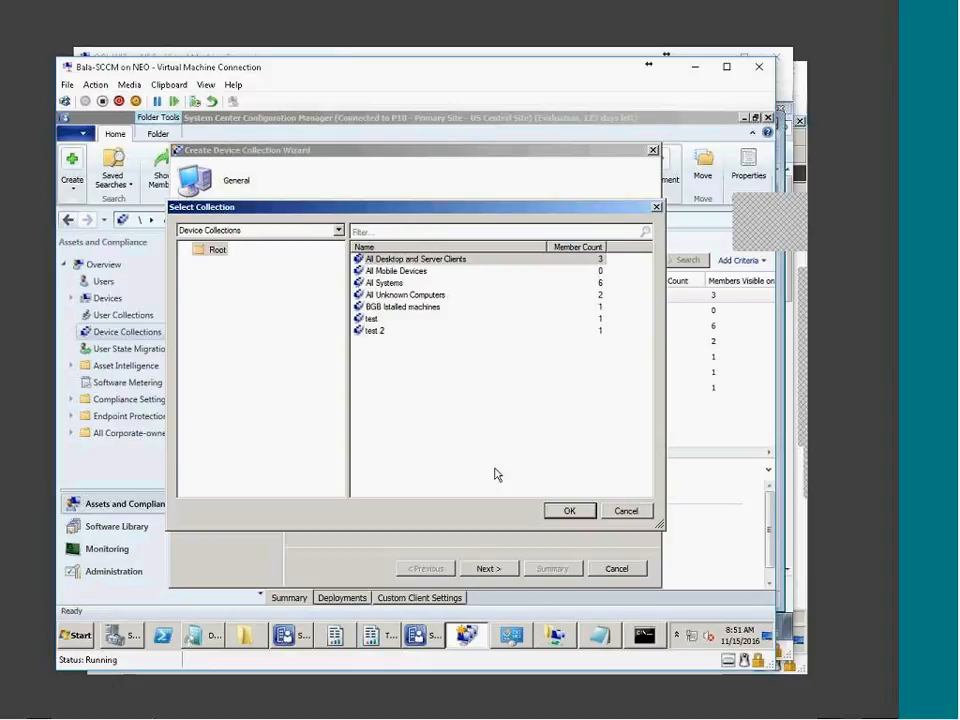
pyautogui.click(384, 283)
pyautogui.click(562, 515)
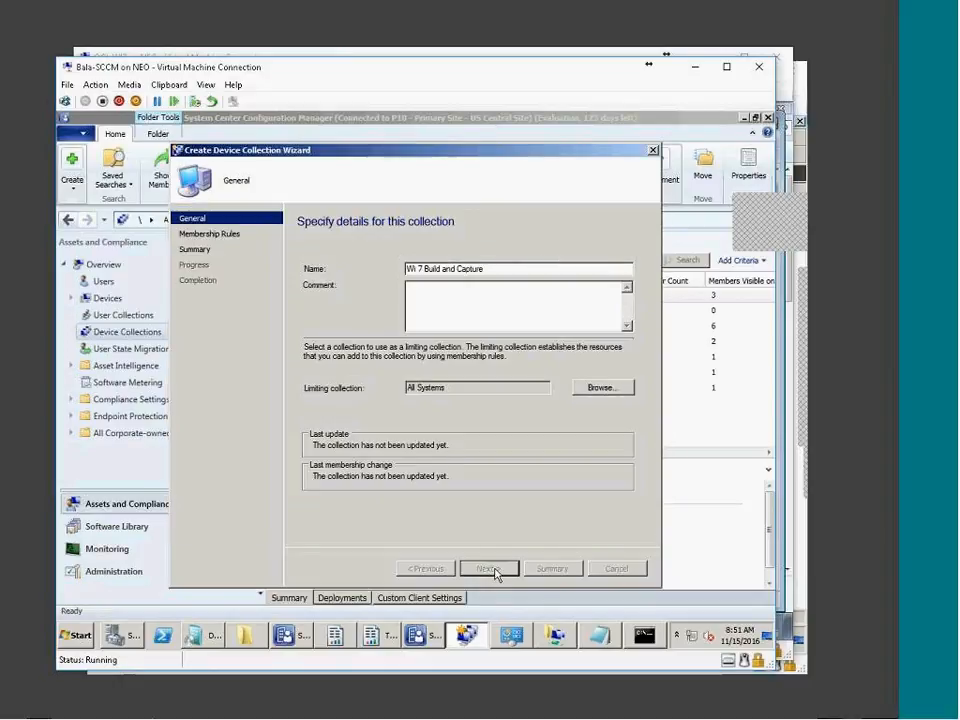
pyautogui.click(493, 569)
pyautogui.press('Return')
pyautogui.click(489, 569)
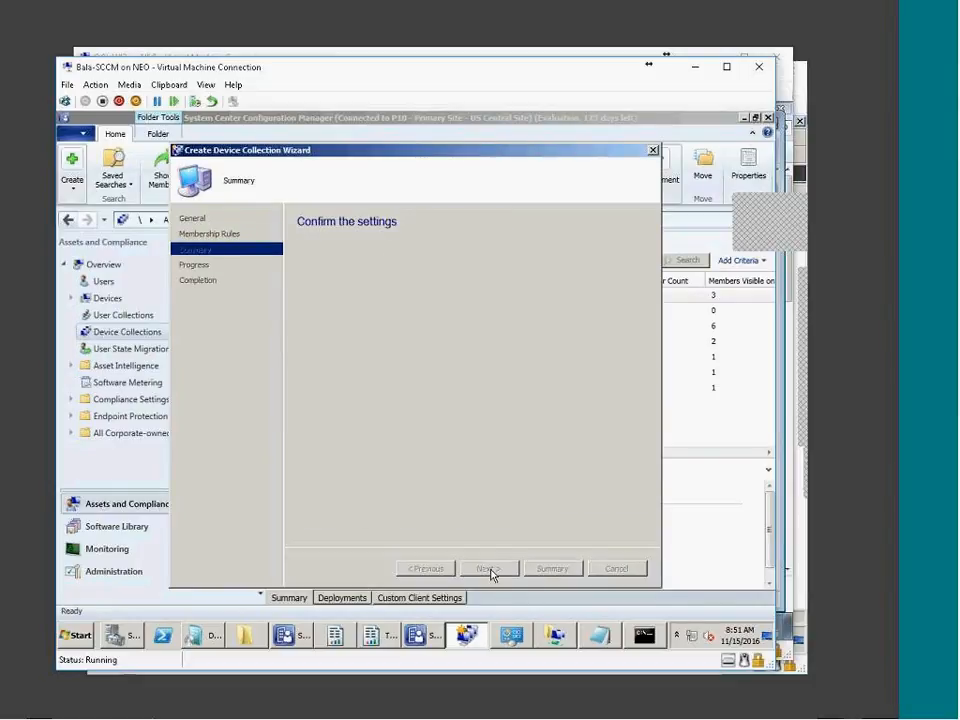
pyautogui.click(612, 567)
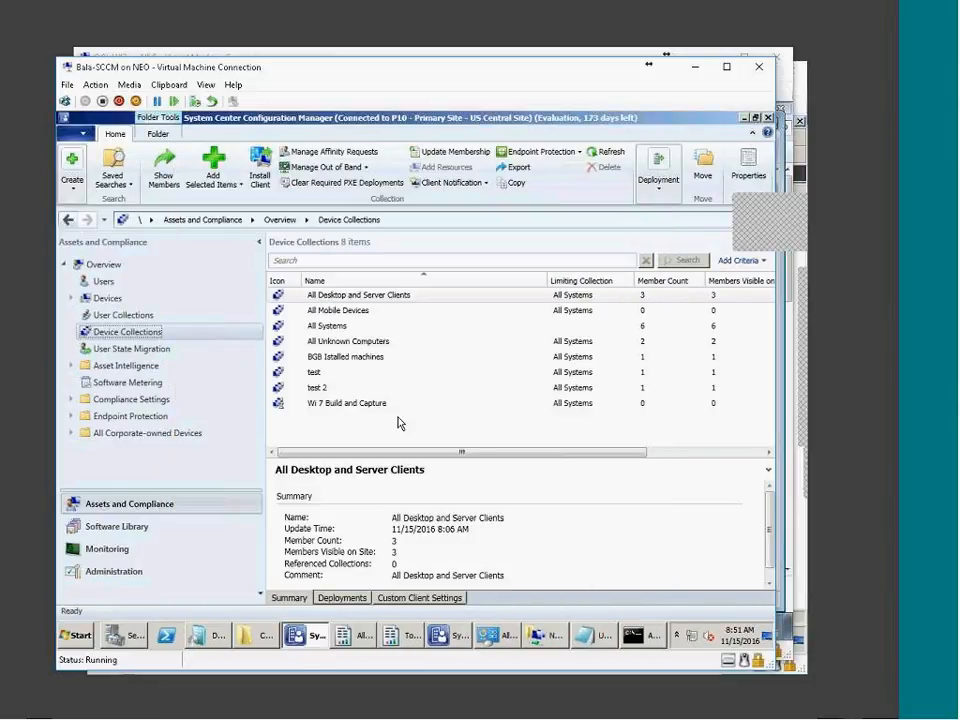
# View the empty Wi 7 Build and Capture collection, then bring Hyper-V Manager to the front
pyautogui.doubleClick(349, 403)
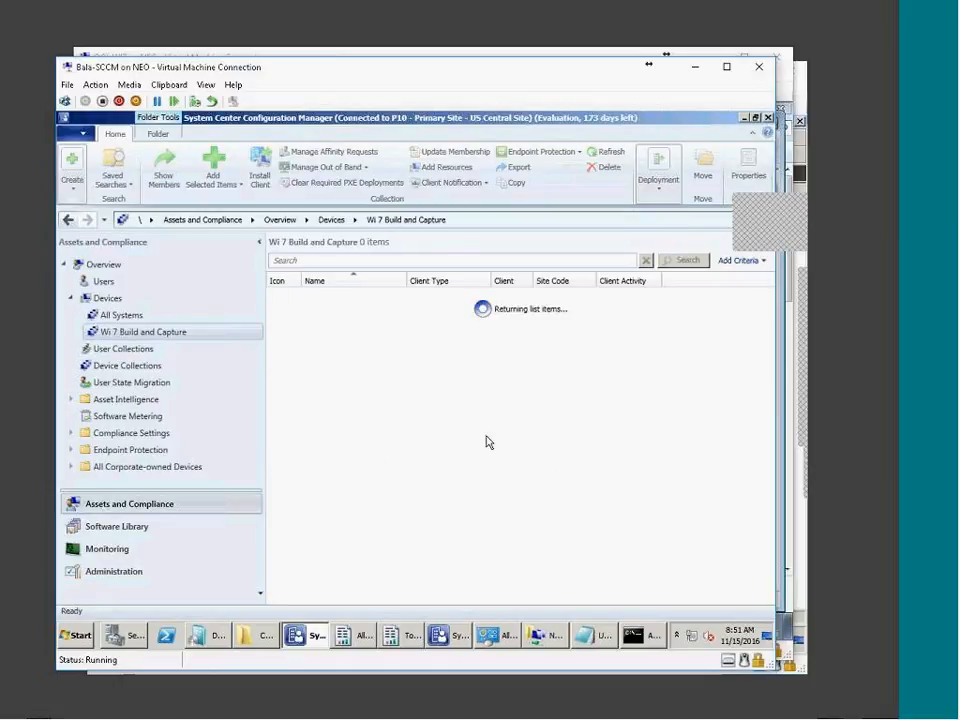
pyautogui.click(413, 712)
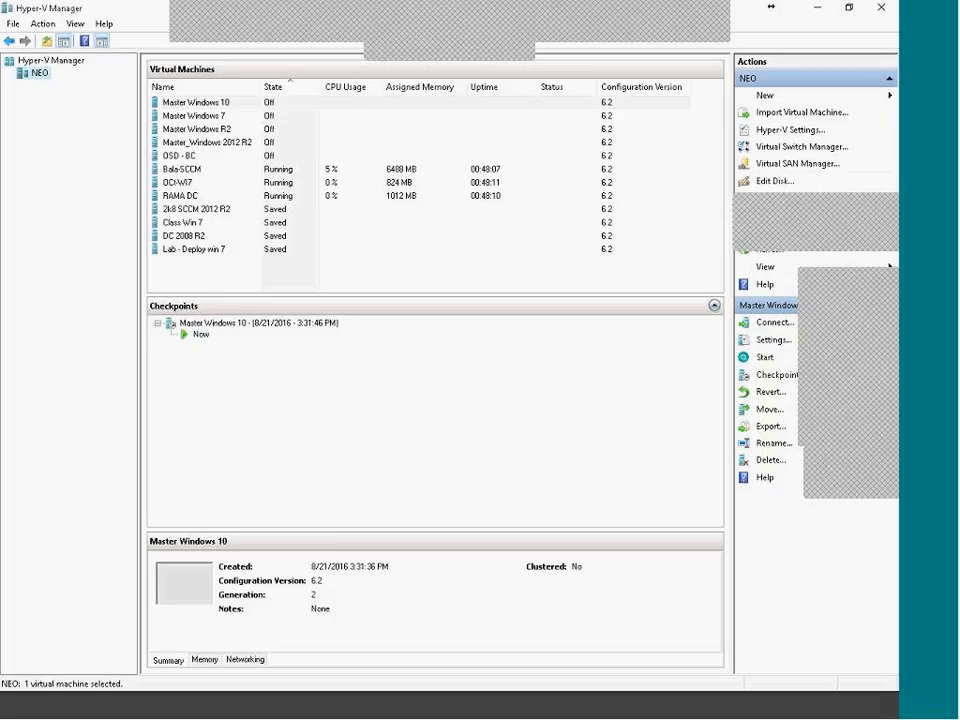
# Save OCt-WI7's state and start a new virtual machine named OCT-BC-Win7 on host NEO
pyautogui.rightClick(212, 186)
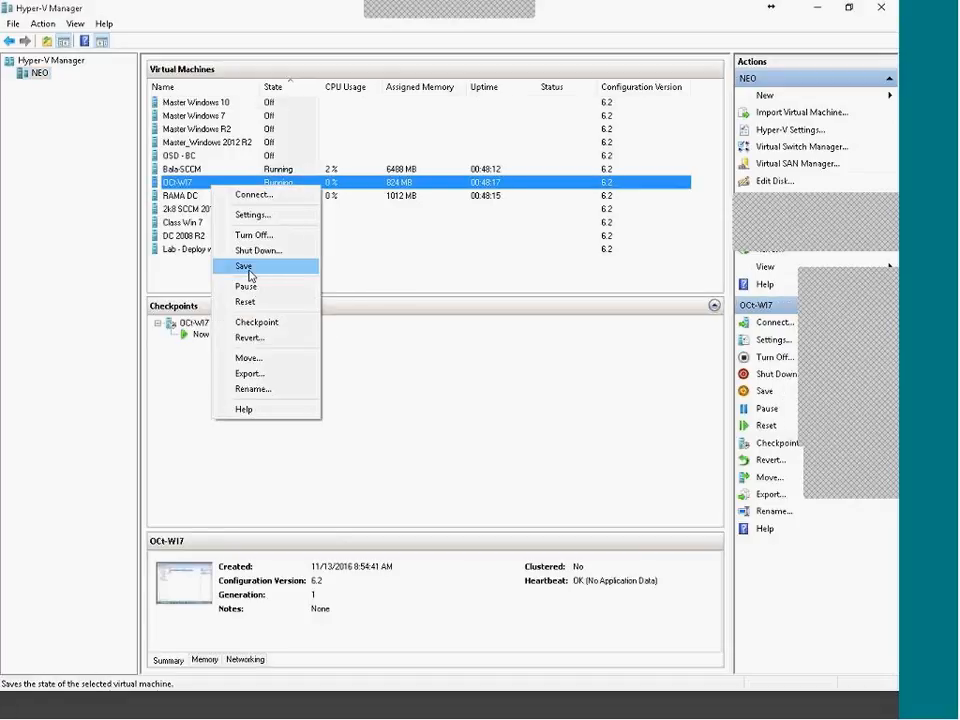
pyautogui.click(249, 270)
pyautogui.rightClick(42, 73)
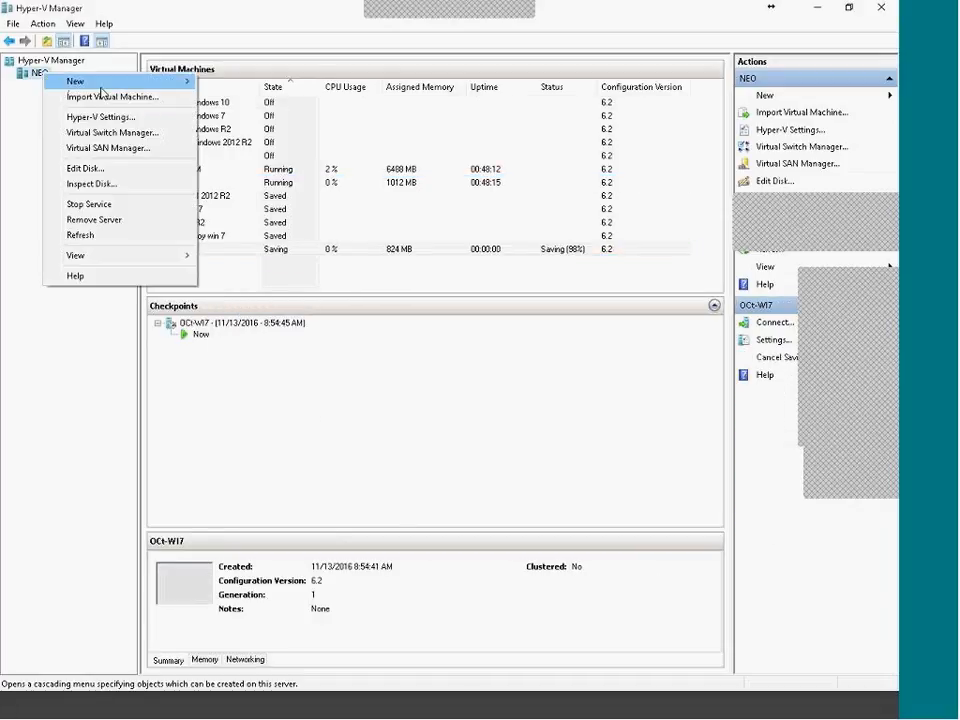
pyautogui.moveTo(100, 84)
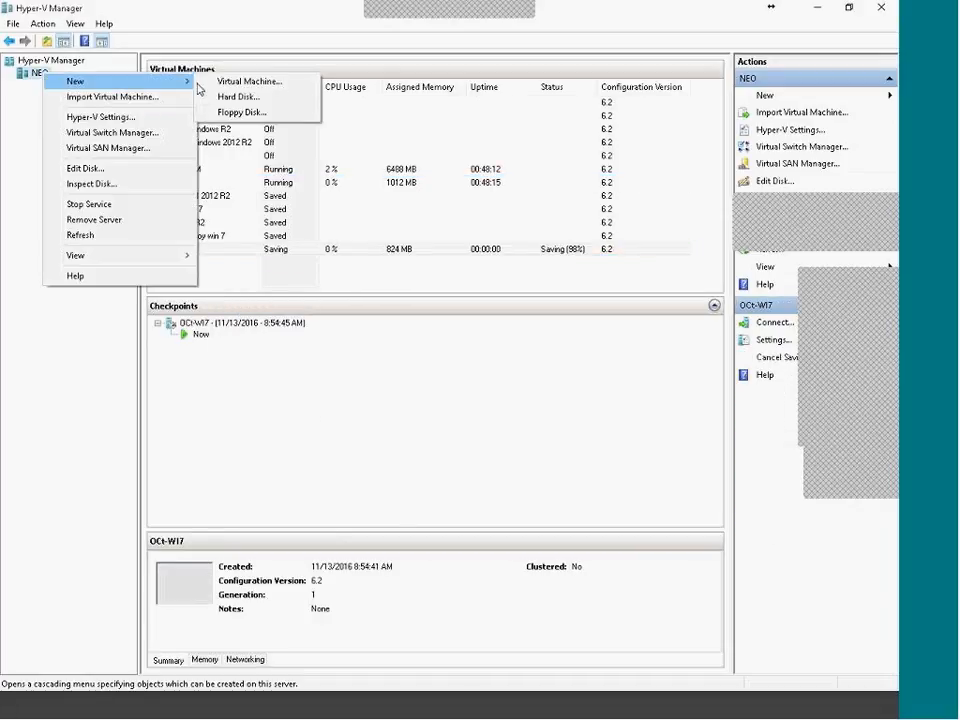
pyautogui.click(248, 84)
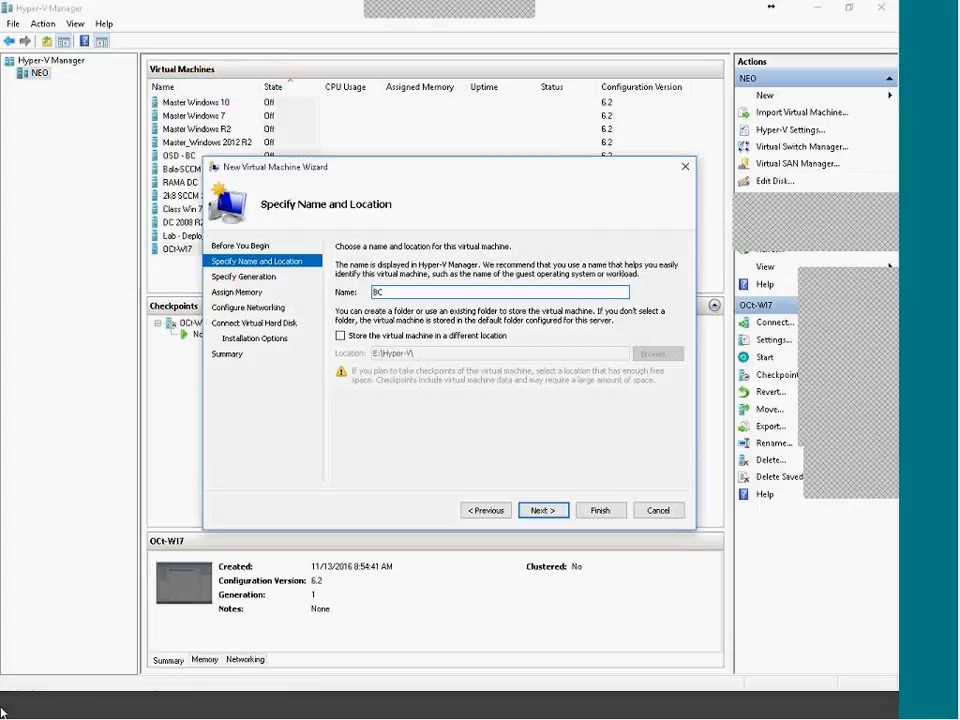
pyautogui.write('OCT-BC')
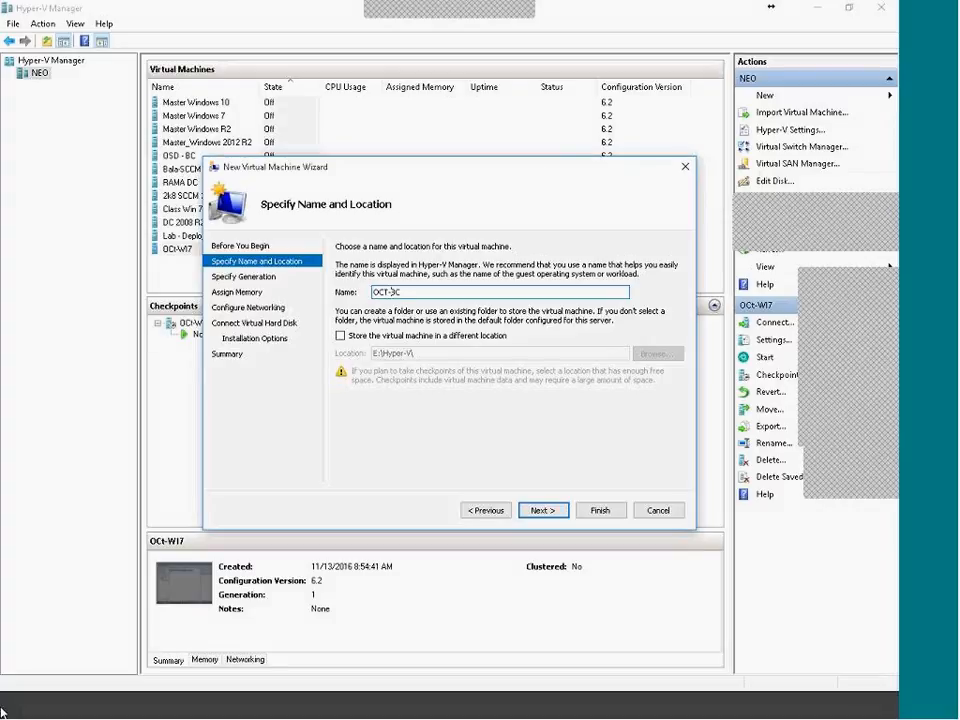
pyautogui.write('-Win7')
# Give the VM Generation 1, 1024 MB memory, Internal switch, new VHDX and network install
pyautogui.click(540, 514)
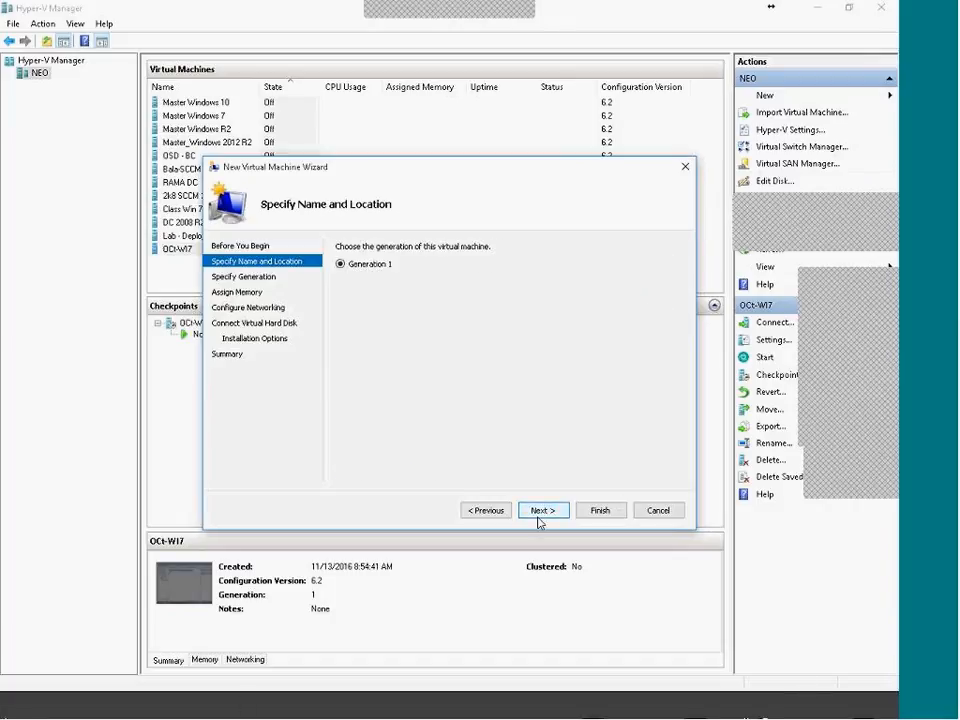
pyautogui.click(537, 512)
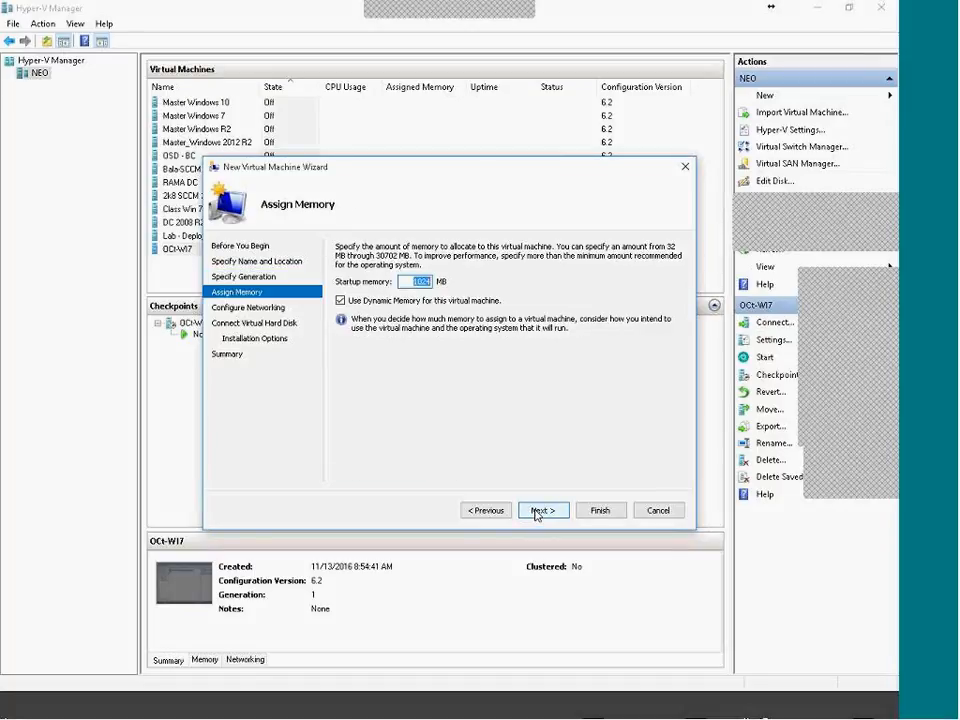
pyautogui.click(537, 514)
pyautogui.click(405, 276)
pyautogui.click(405, 297)
pyautogui.click(549, 516)
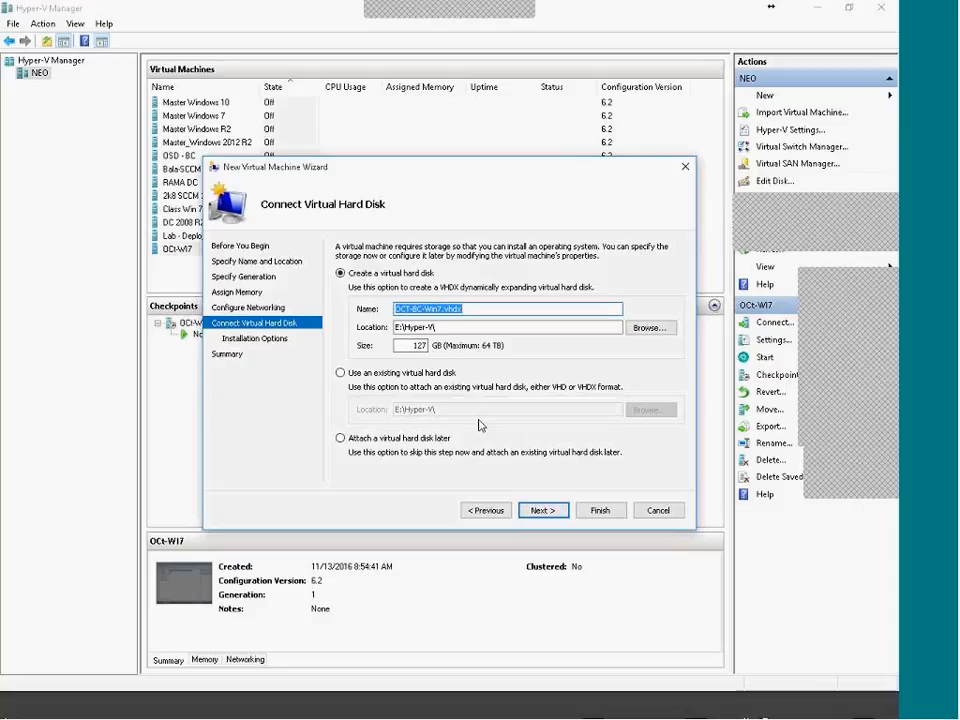
pyautogui.click(540, 511)
pyautogui.click(489, 433)
pyautogui.click(545, 511)
pyautogui.click(599, 511)
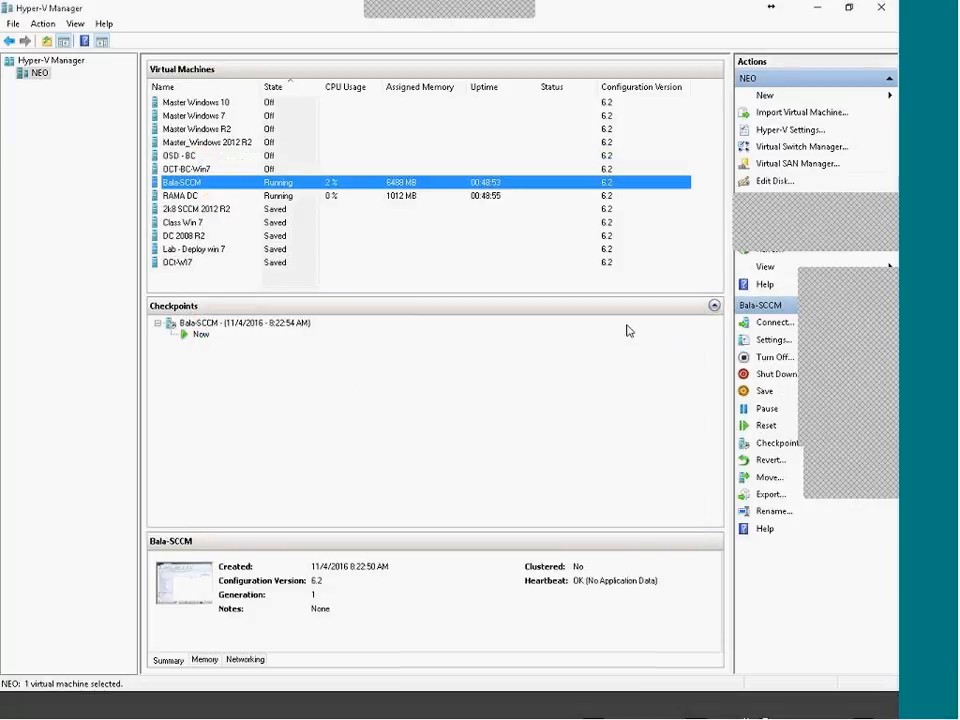
# Connect to OCT-BC-Win7's console and start the virtual machine
pyautogui.click(200, 264)
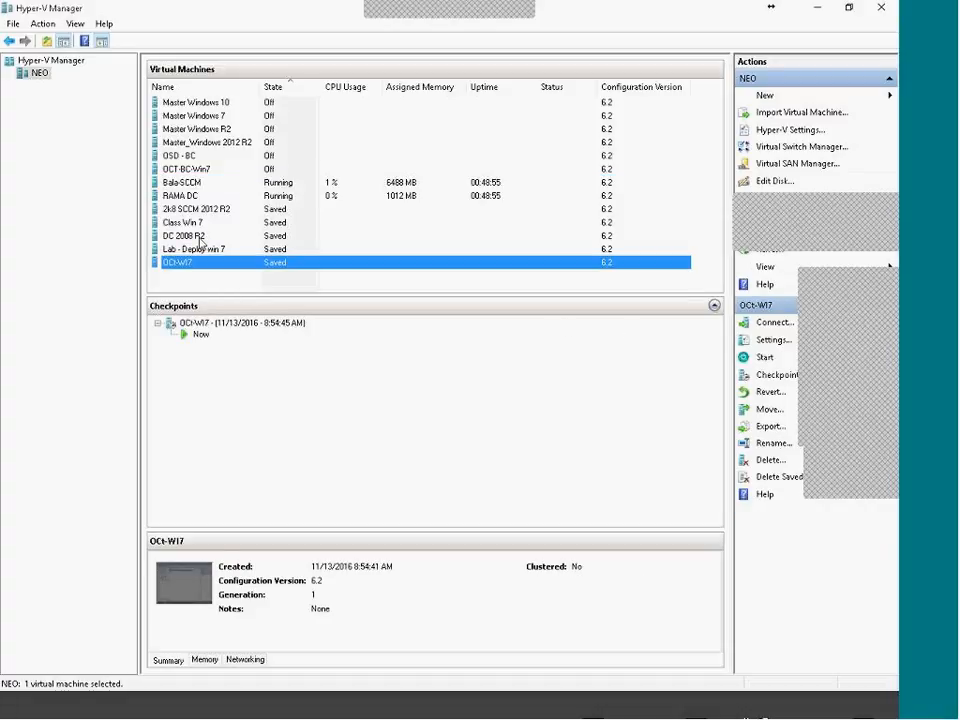
pyautogui.click(202, 157)
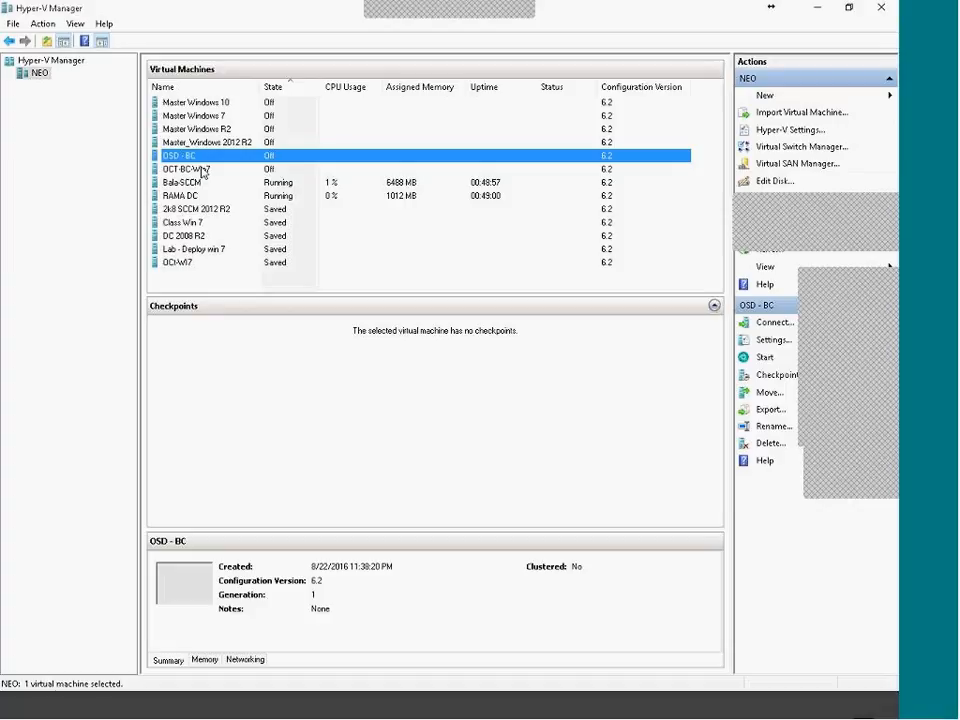
pyautogui.rightClick(245, 170)
pyautogui.click(266, 182)
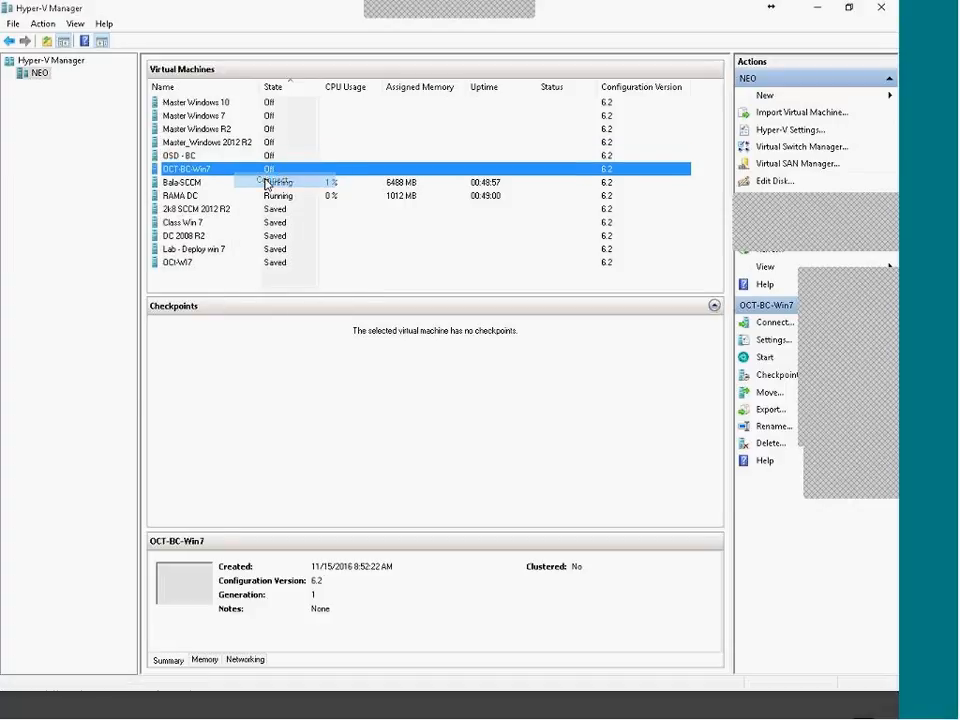
pyautogui.click(107, 98)
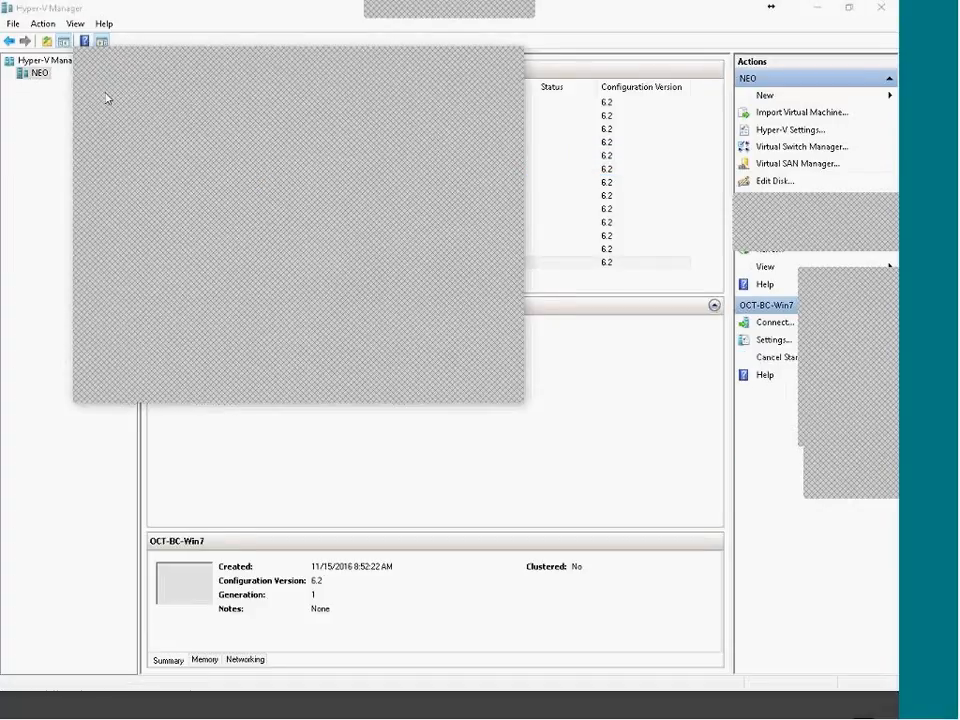
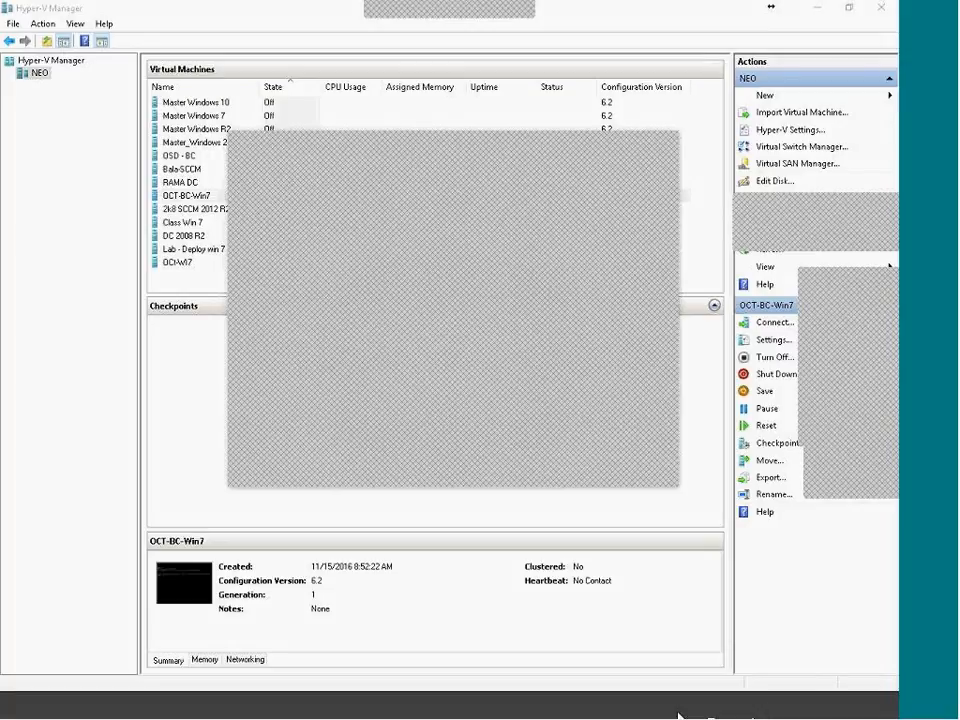
# On the RAMA DC VM, close the WDS console, check Services, then return to Server Manager's Roles page
pyautogui.click(678, 715)
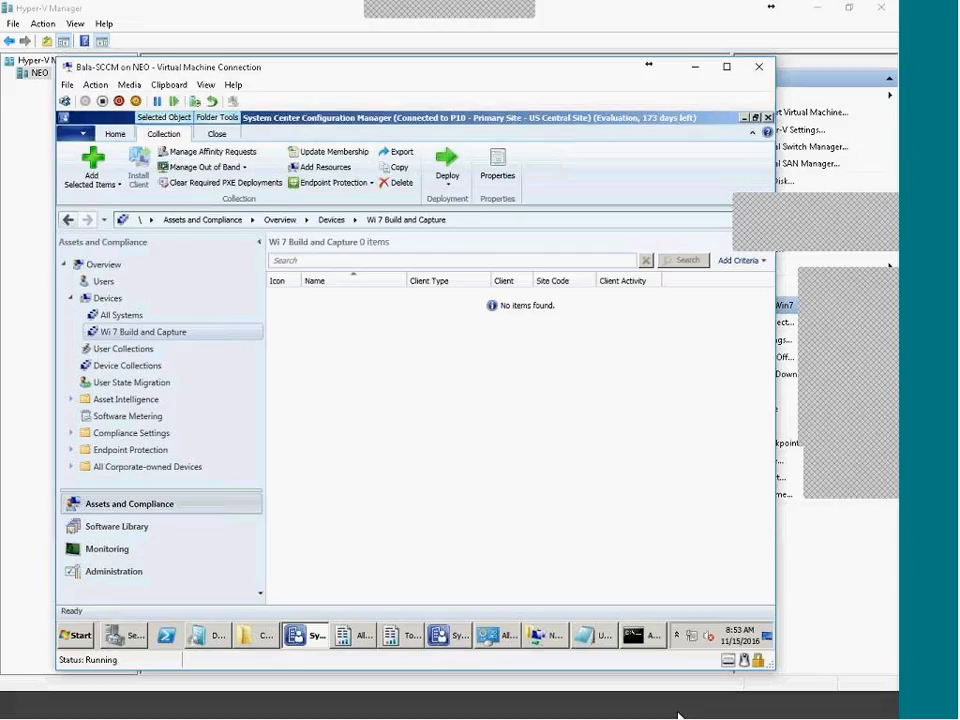
pyautogui.click(678, 717)
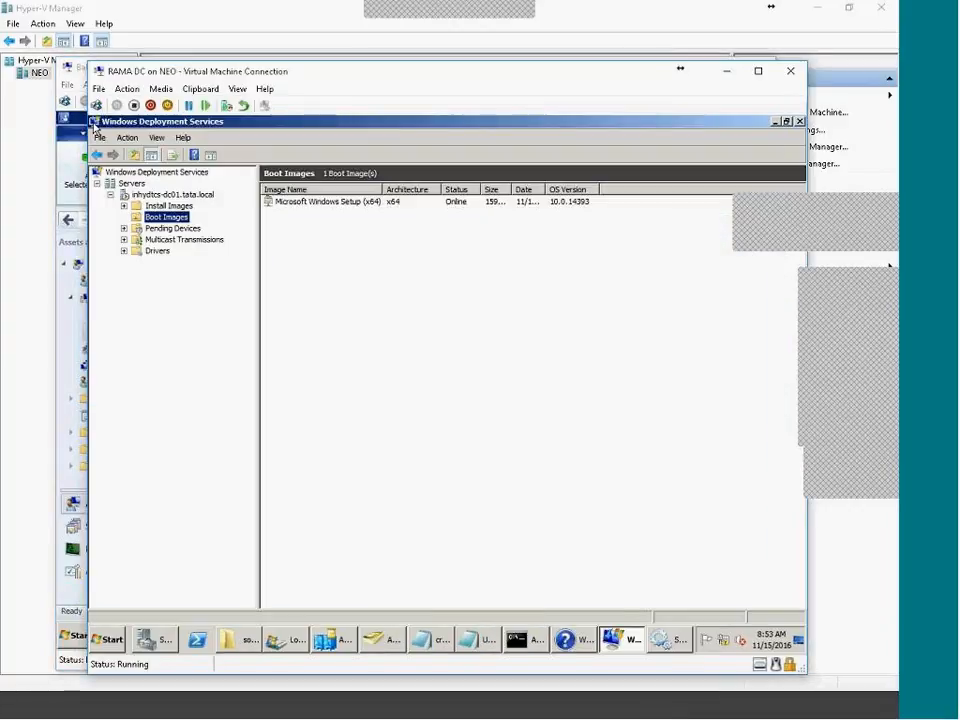
pyautogui.doubleClick(93, 123)
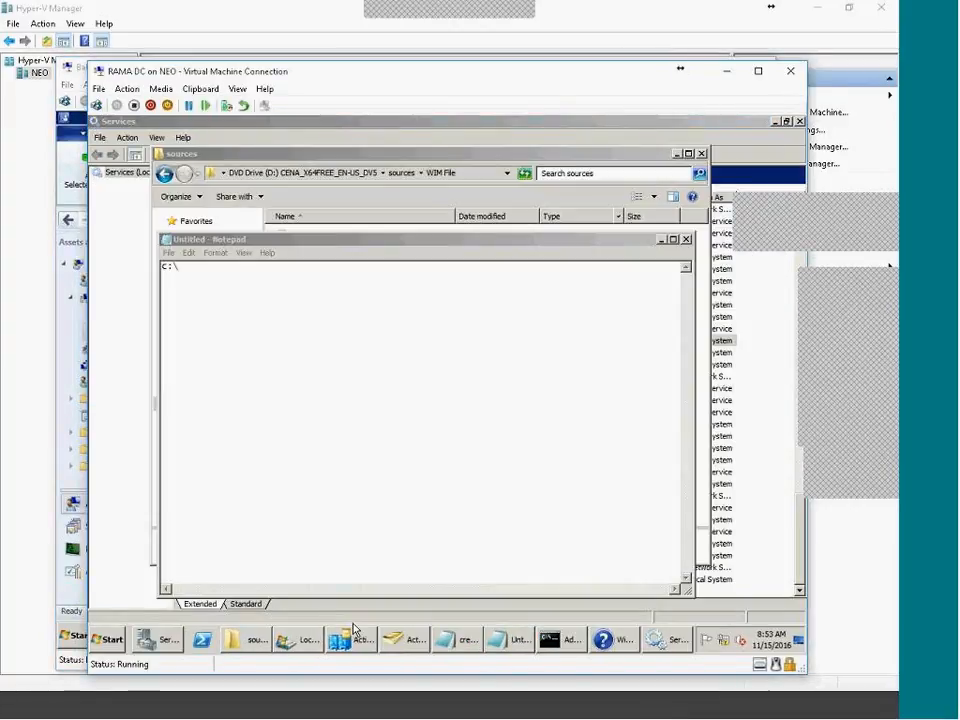
pyautogui.click(135, 520)
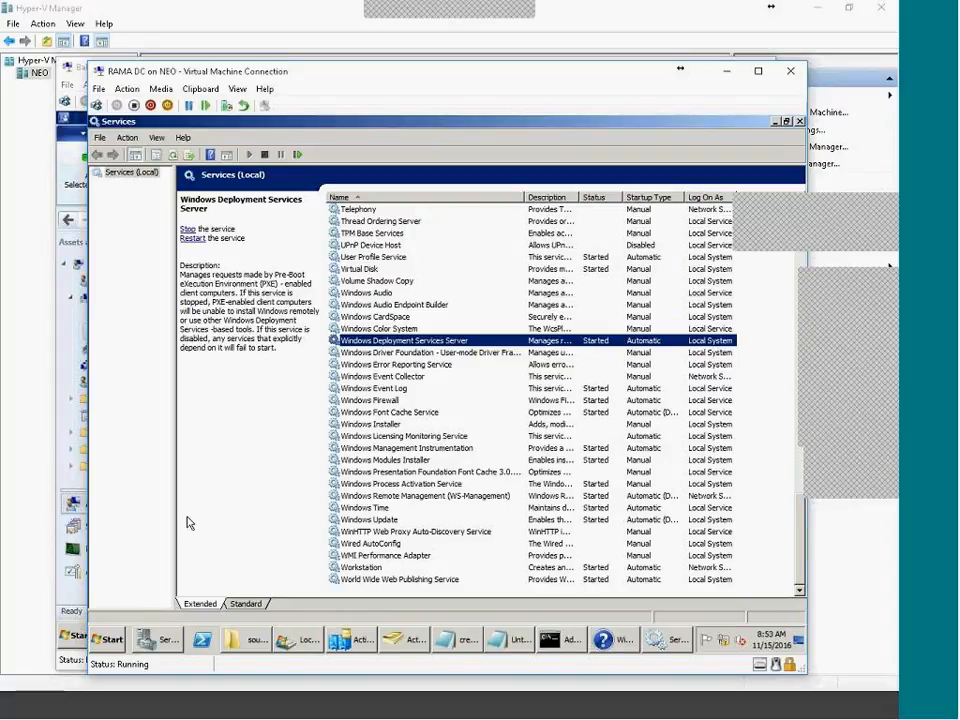
pyautogui.hotkey('alt', 'Tab')
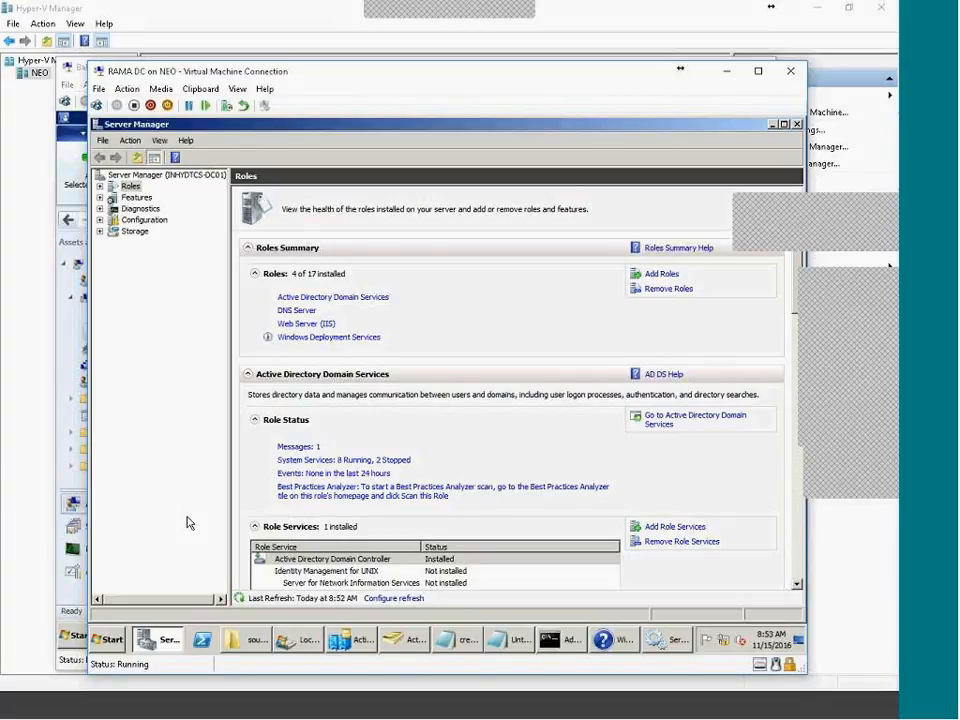
# Add a DHCP scope named 11 Subnet covering 11.0.0.130–11.0.0.149 with mask 255.0.0.0
pyautogui.click(665, 274)
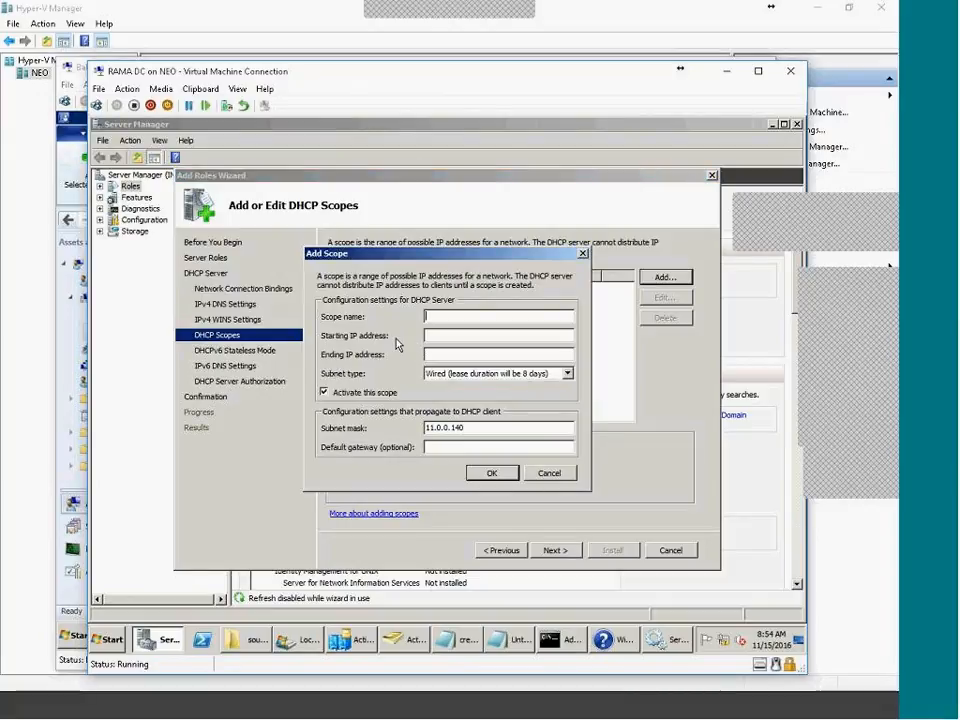
pyautogui.write('11 Su')
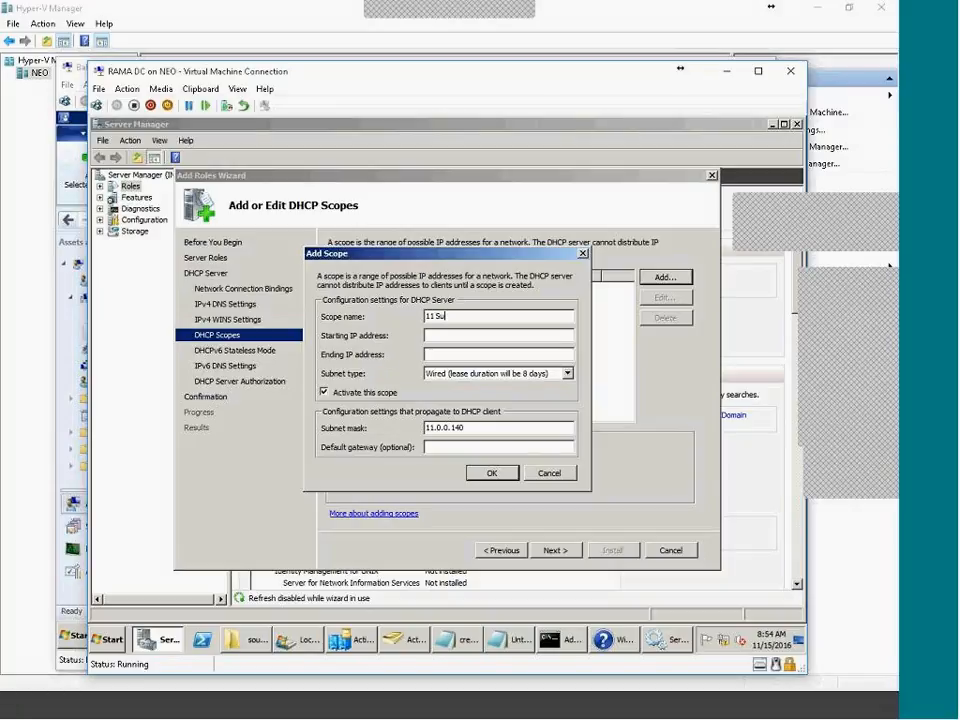
pyautogui.write('bnet')
pyautogui.press('Tab')
pyautogui.write('11.0.0.140')
pyautogui.click(434, 352)
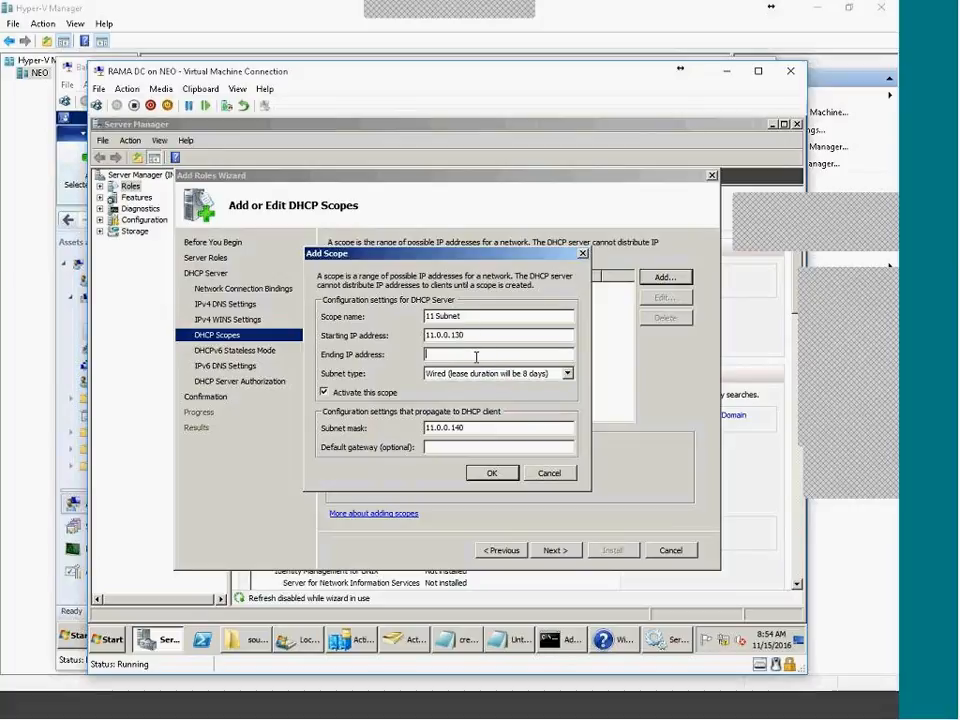
pyautogui.write('11.0.0.149')
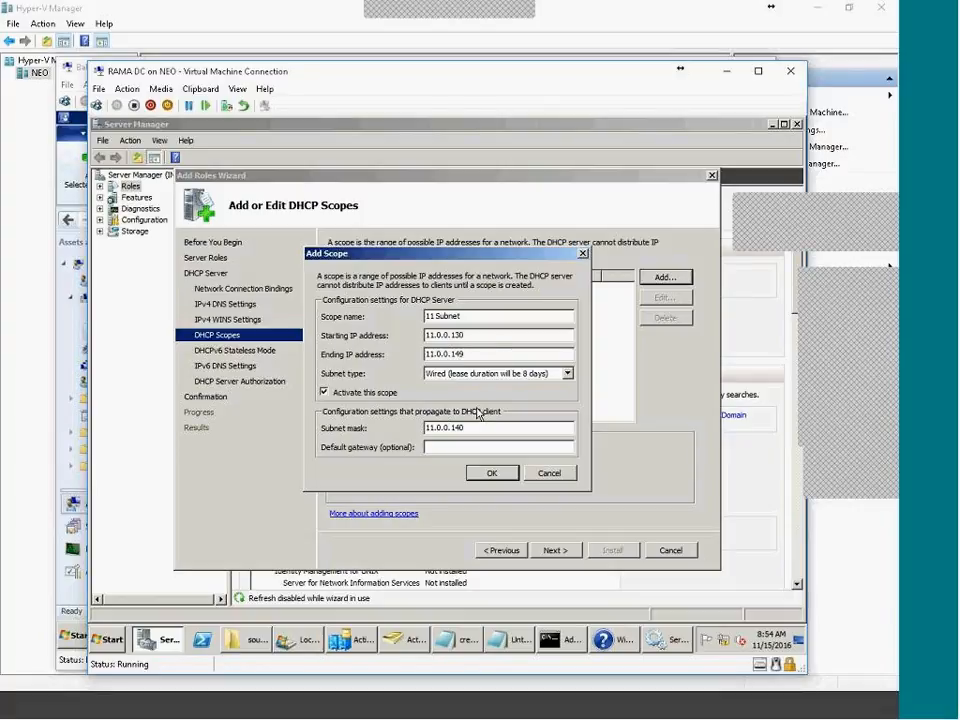
pyautogui.write('255.0.0.0')
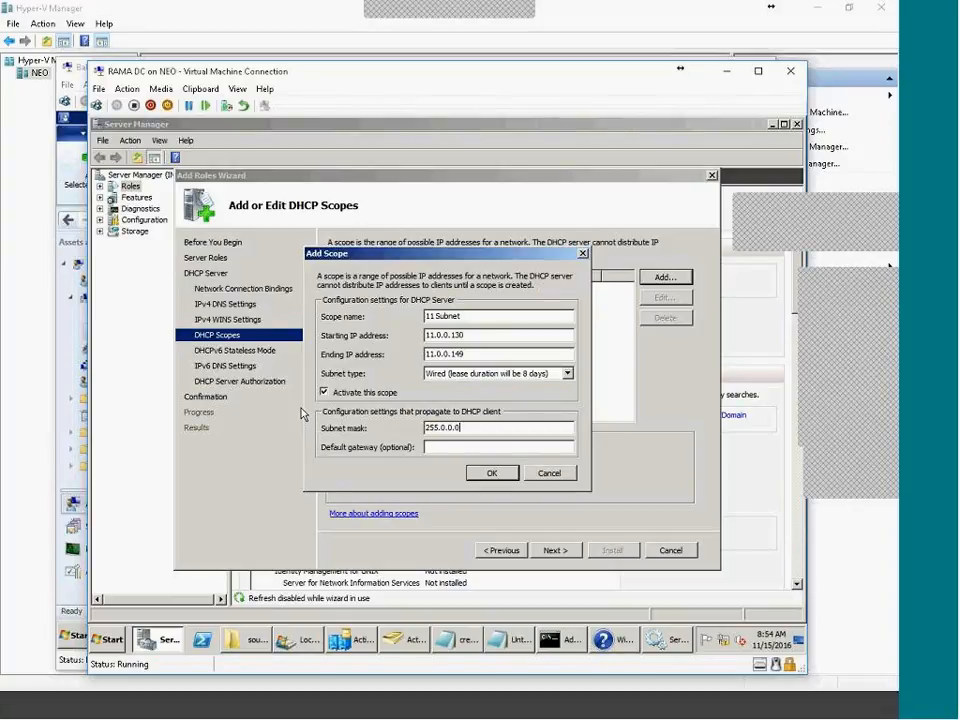
pyautogui.click(494, 475)
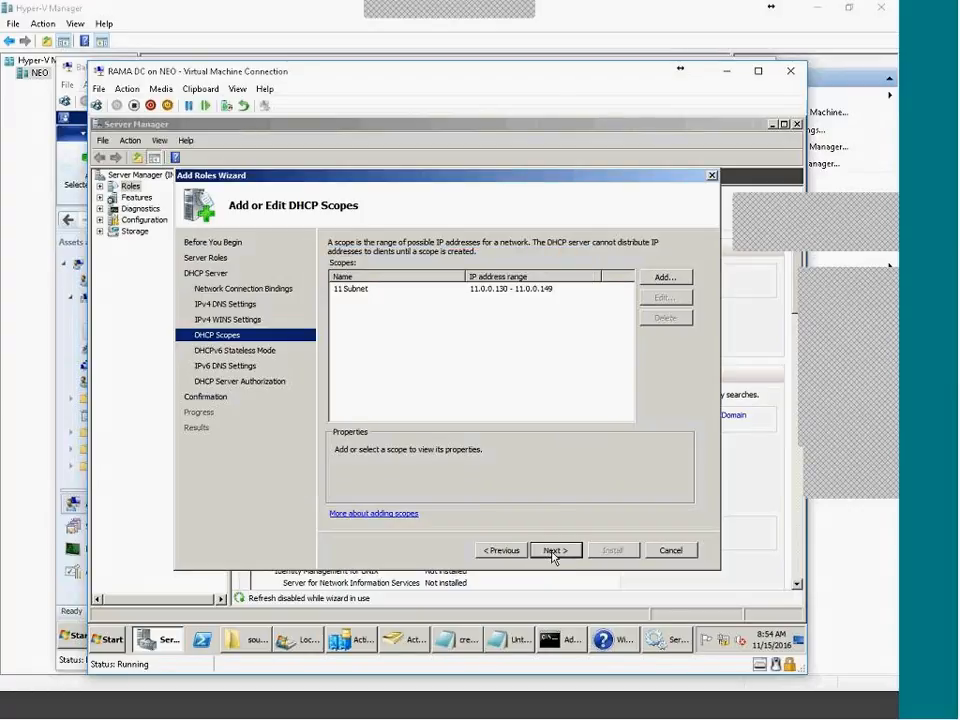
# Leave DHCPv6 stateless mode disabled and authorize the DHCP server with current credentials
pyautogui.click(553, 551)
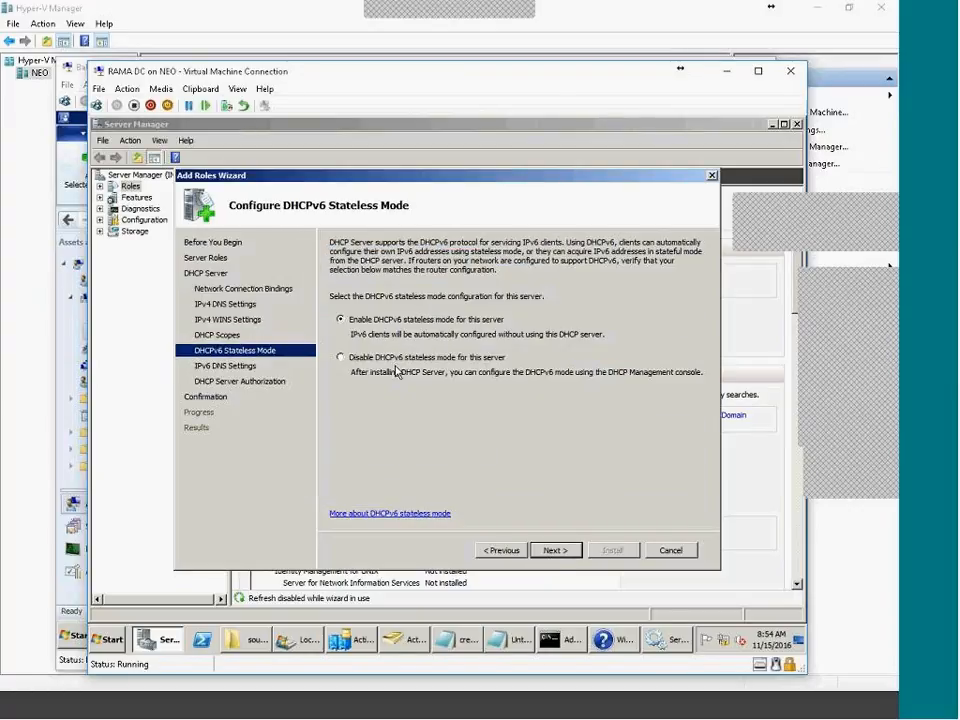
pyautogui.click(556, 551)
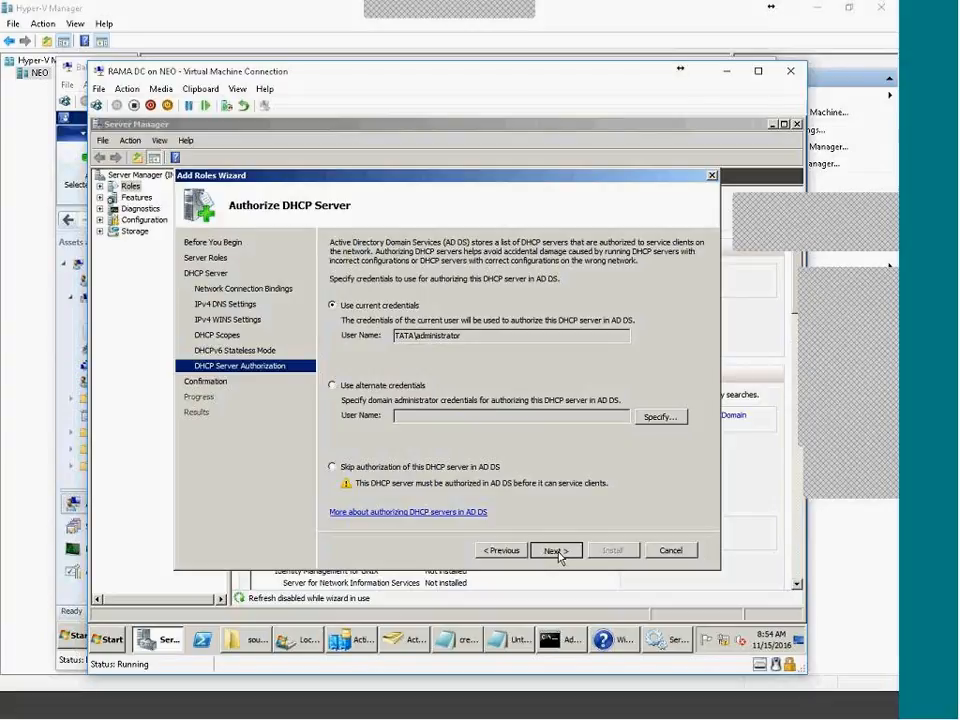
pyautogui.click(556, 551)
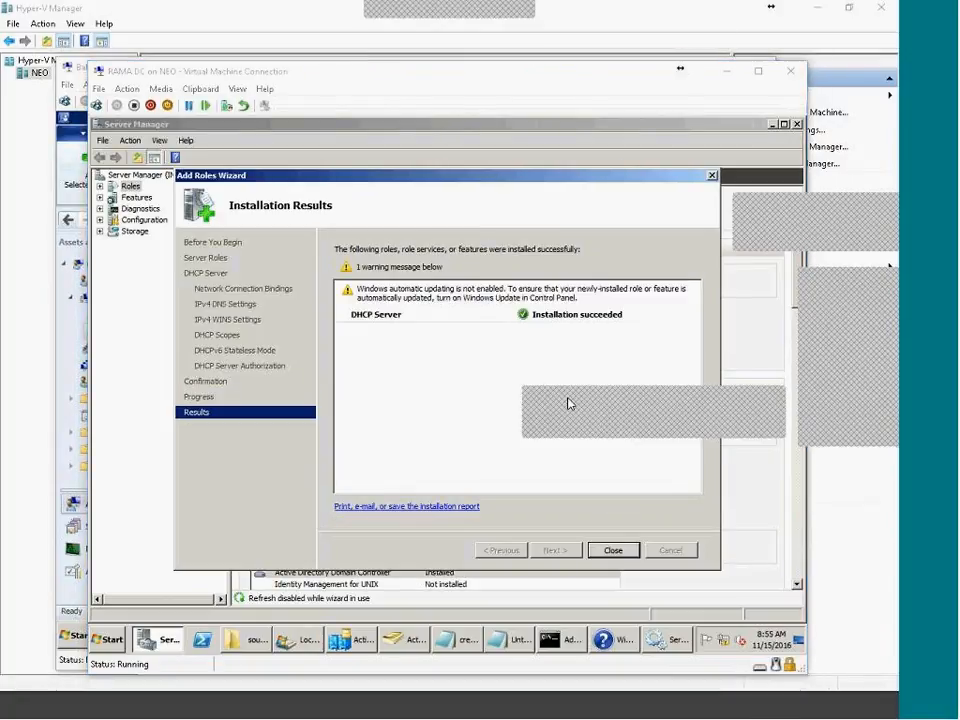
# Open the DHCP console and inspect the 11 Subnet scope's address pool and empty lease list
pyautogui.click(632, 552)
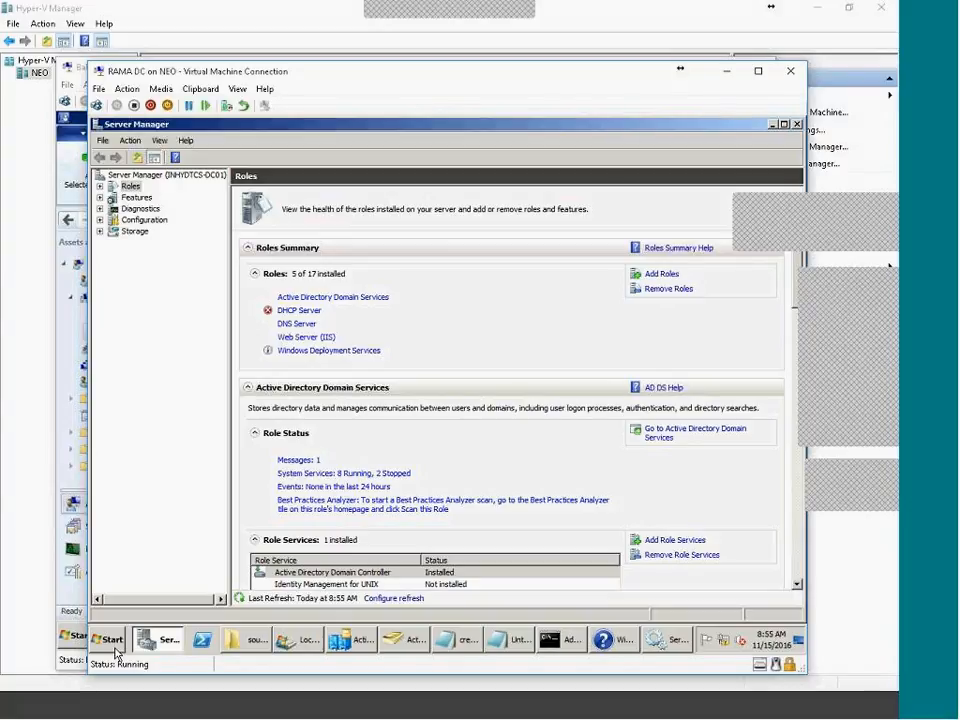
pyautogui.click(116, 652)
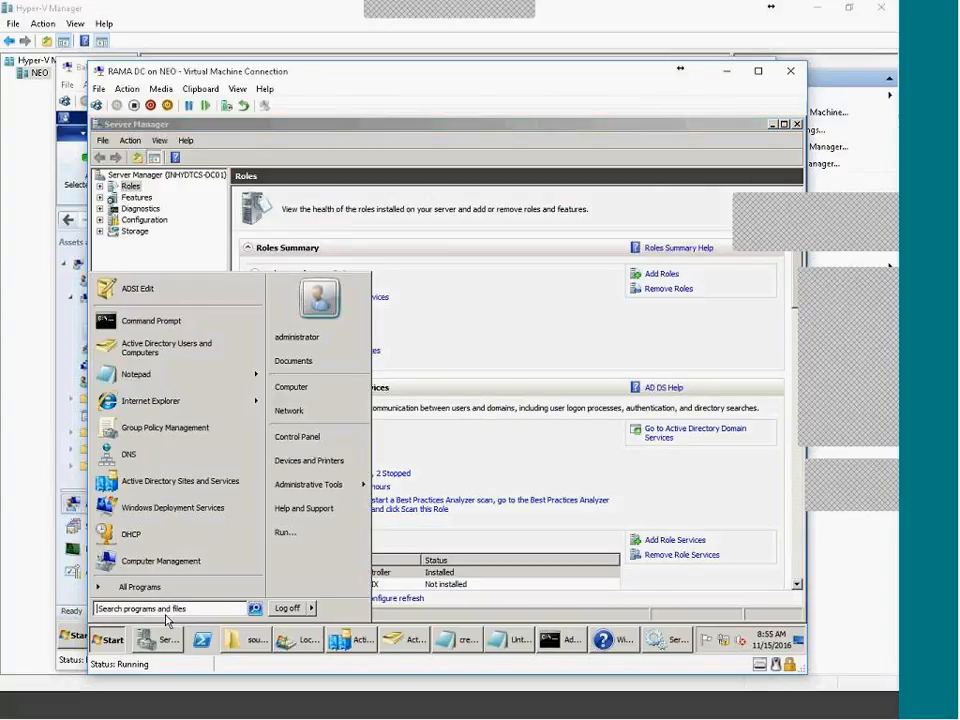
pyautogui.moveTo(341, 487)
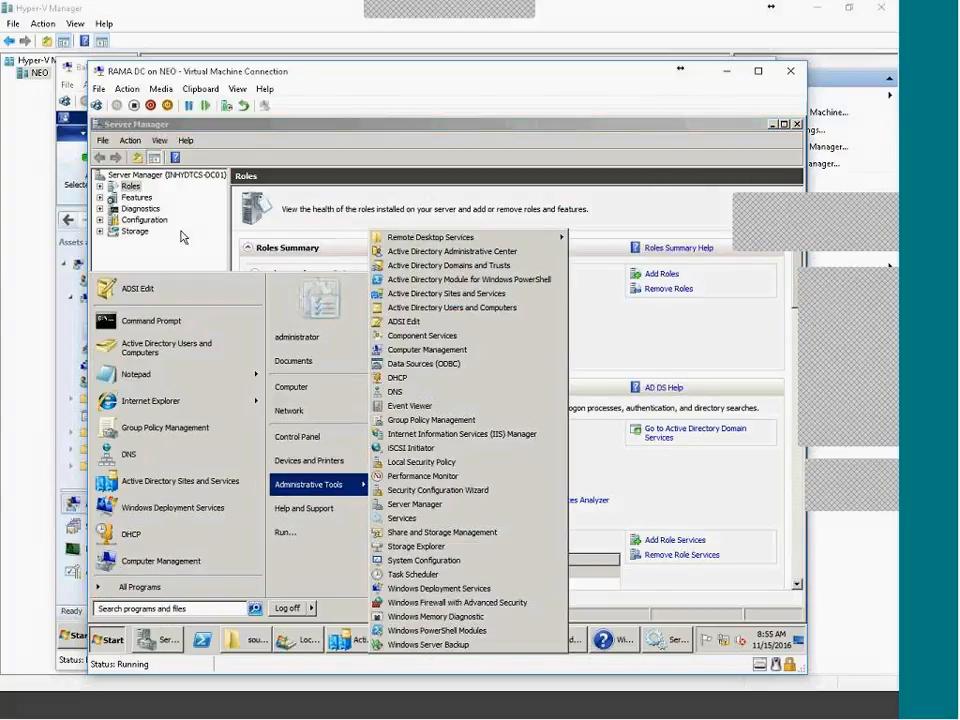
pyautogui.click(400, 377)
pyautogui.doubleClick(184, 233)
pyautogui.doubleClick(235, 170)
pyautogui.doubleClick(141, 195)
pyautogui.doubleClick(163, 207)
pyautogui.moveTo(175, 204); pyautogui.dragTo(287, 206)
pyautogui.click(188, 227)
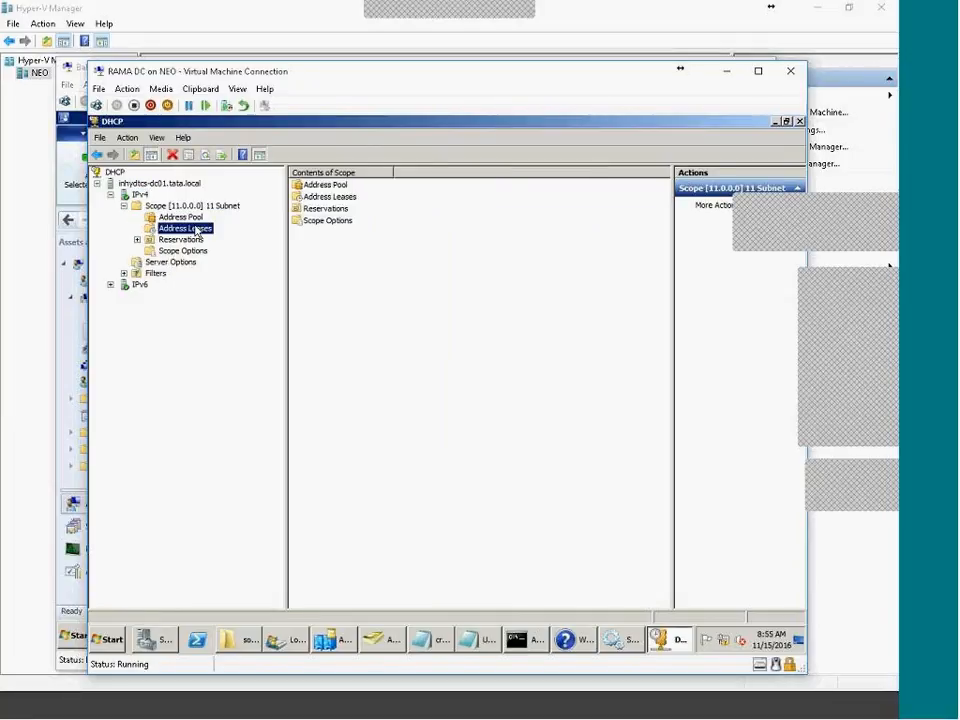
pyautogui.click(188, 218)
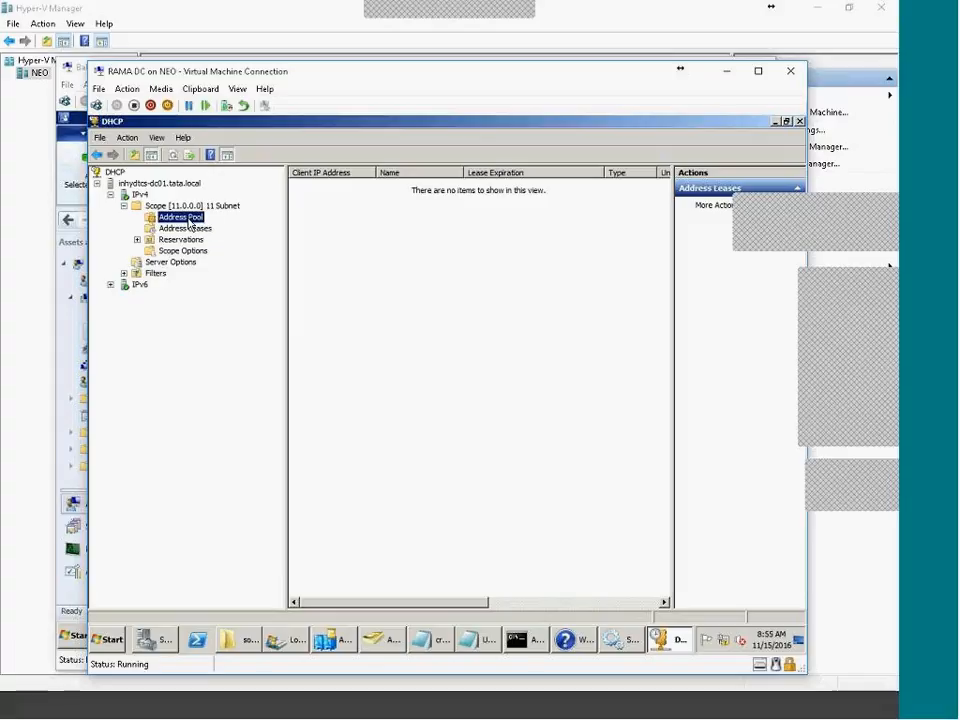
pyautogui.click(196, 229)
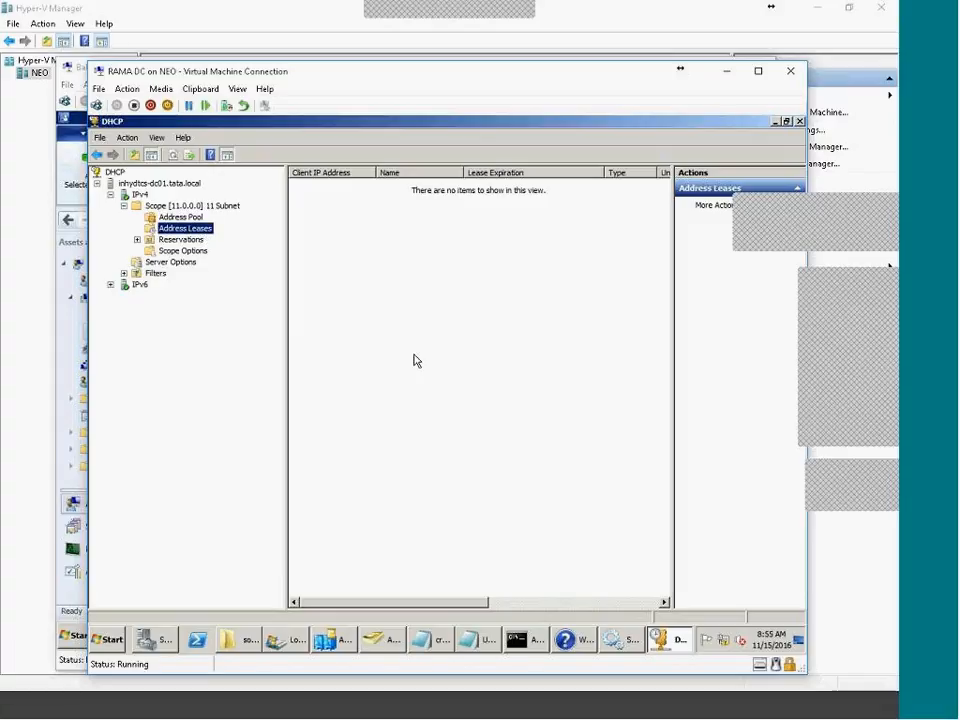
# Move the overlapping window off the lease list and switch to the SCCM server VM
pyautogui.click(760, 713)
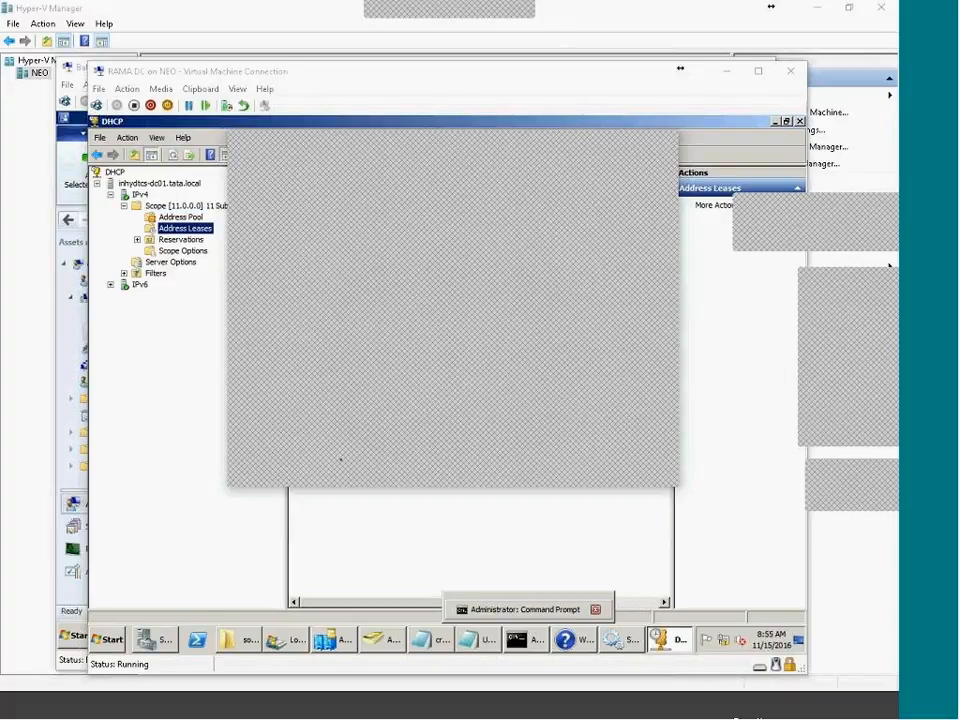
pyautogui.moveTo(367, 161); pyautogui.dragTo(367, 320)
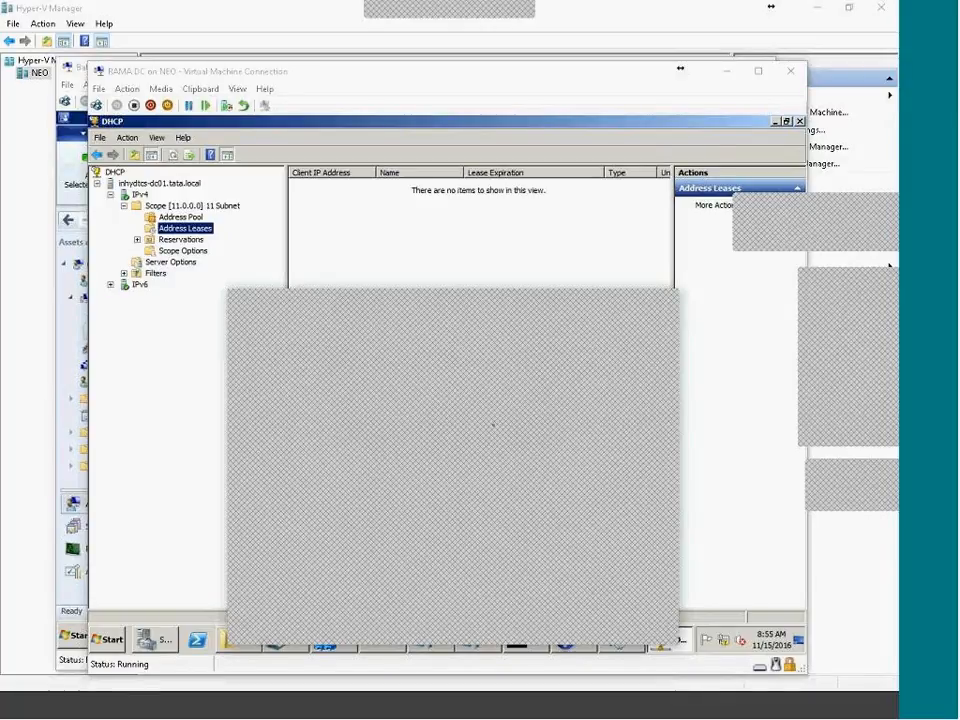
pyautogui.moveTo(432, 311); pyautogui.dragTo(439, 226)
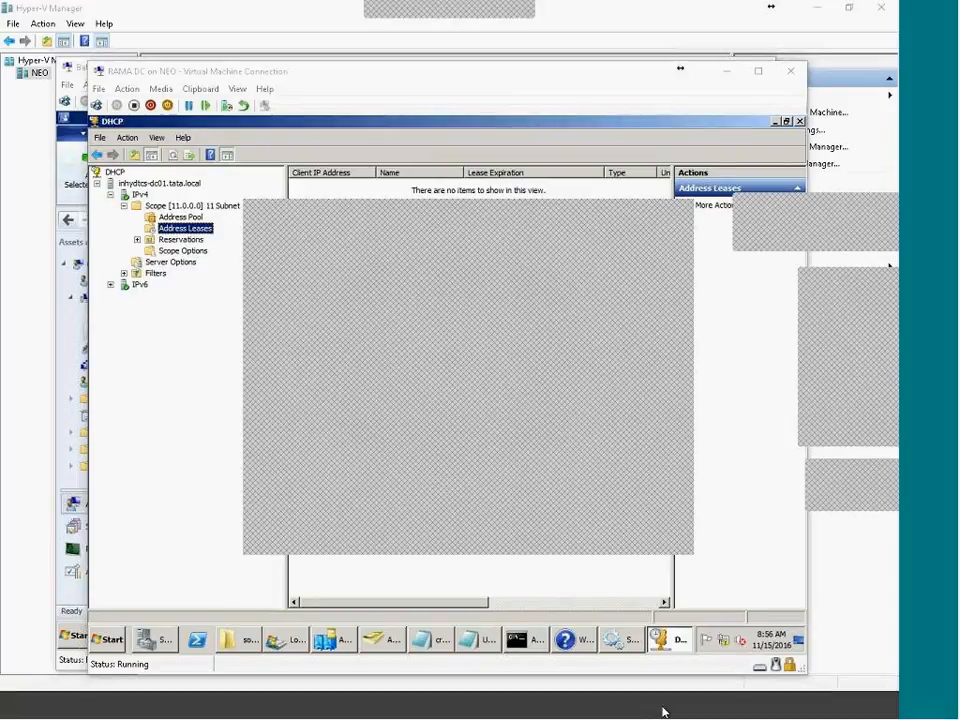
pyautogui.click(664, 712)
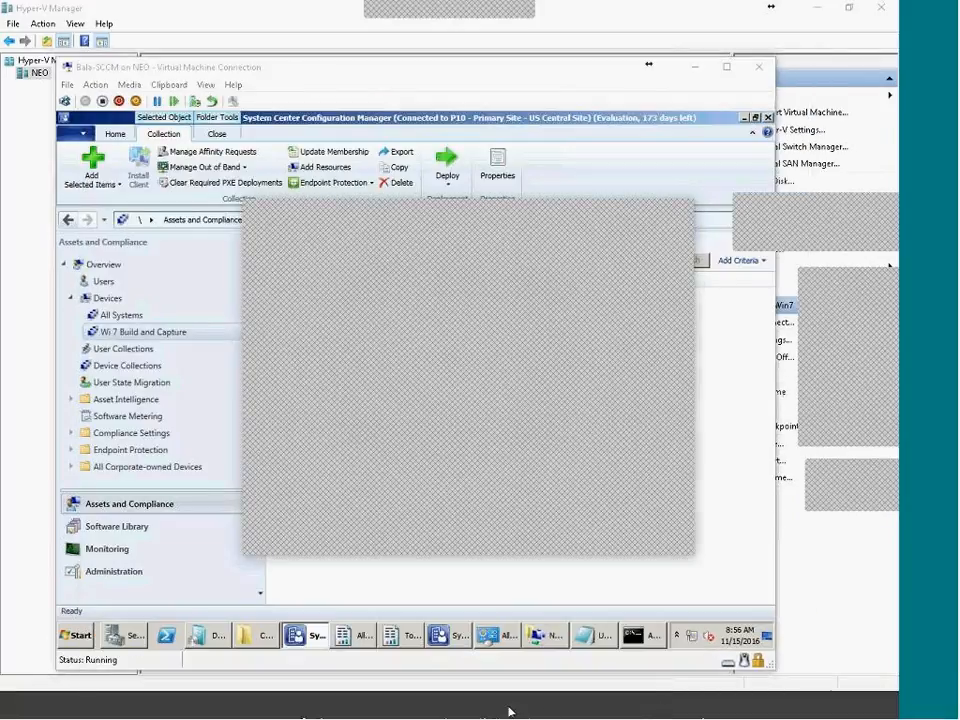
pyautogui.click(546, 713)
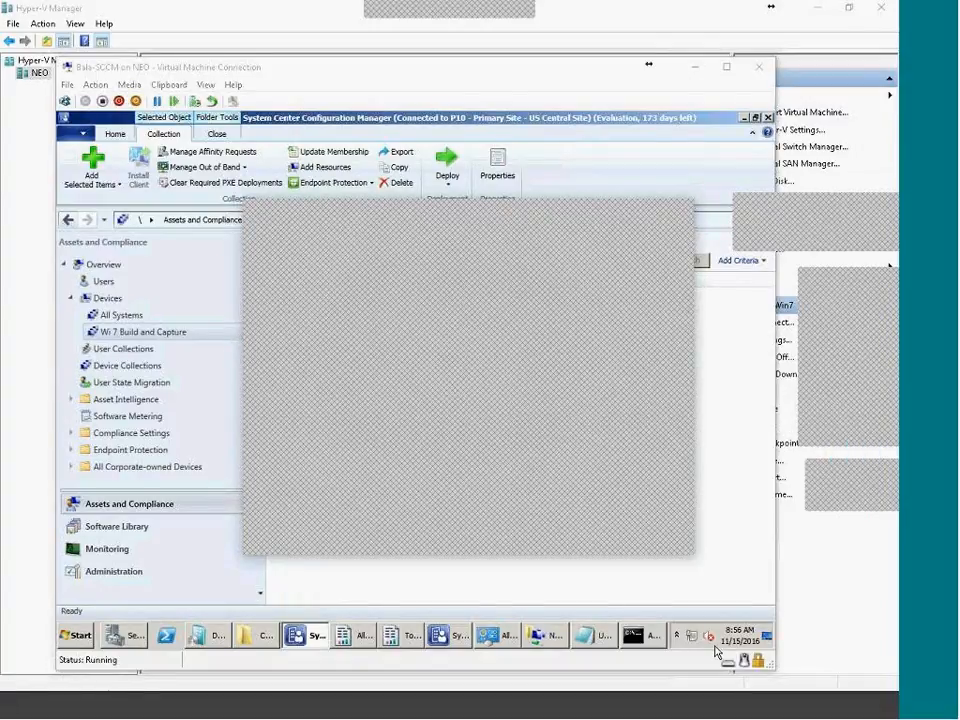
pyautogui.click(662, 711)
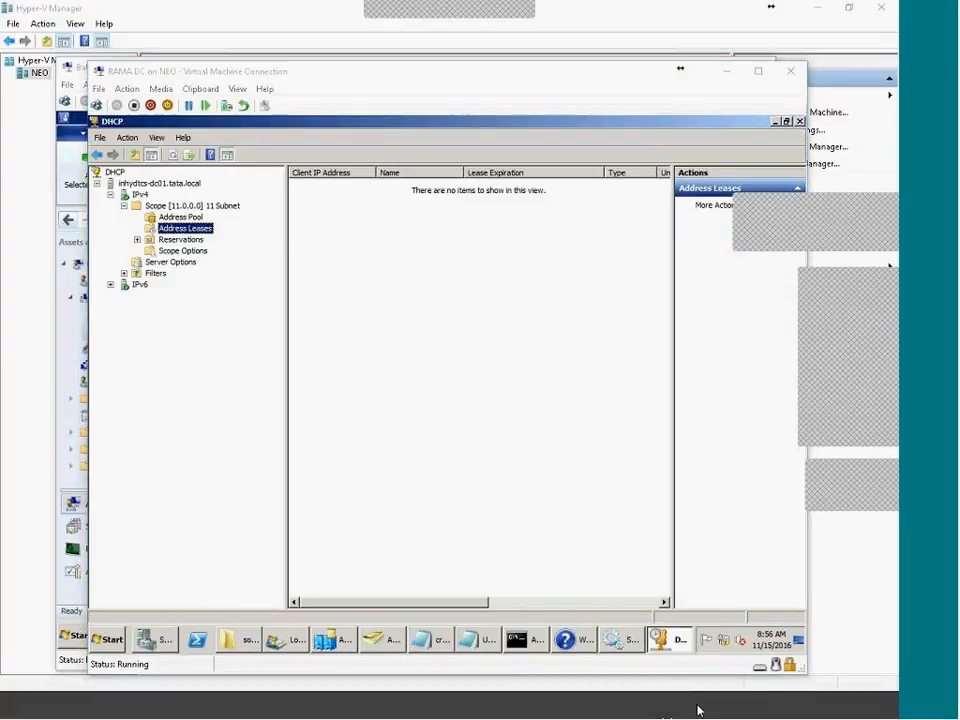
pyautogui.click(698, 711)
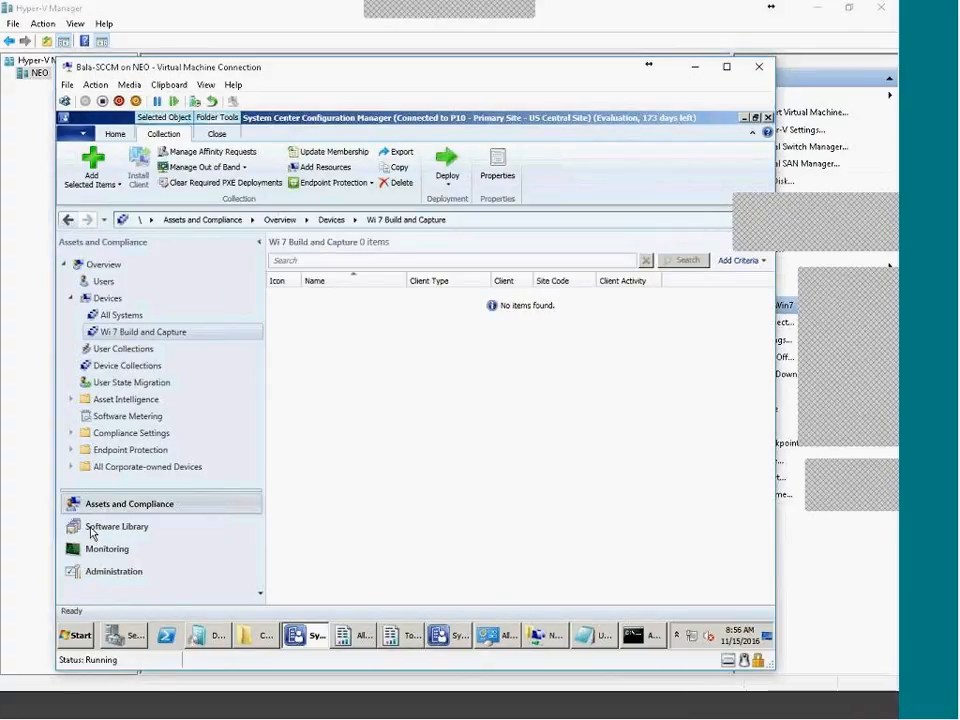
pyautogui.click(107, 298)
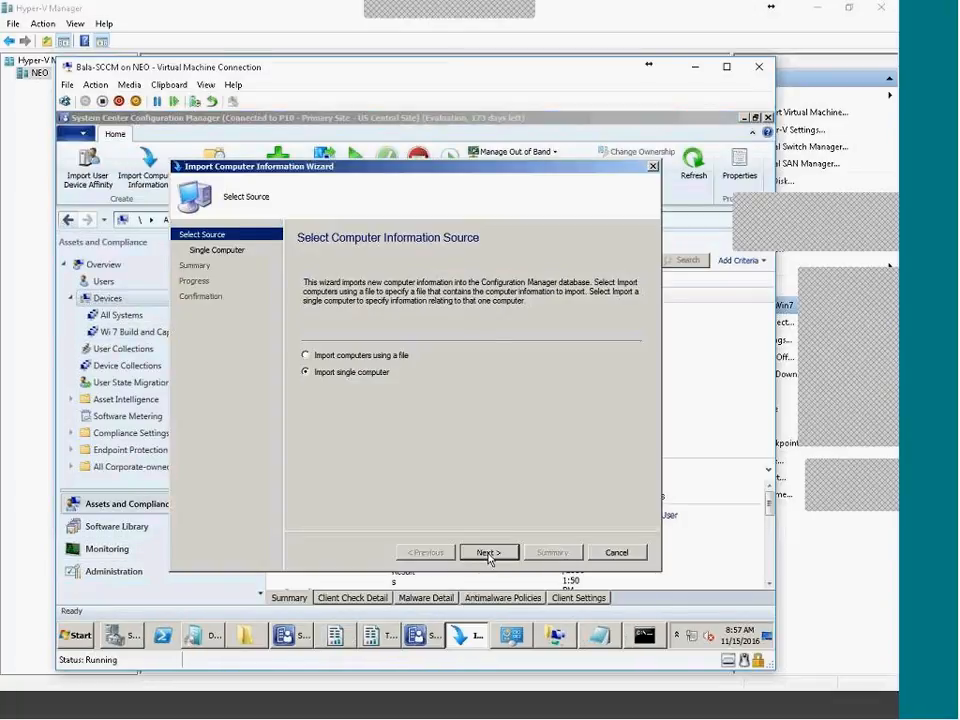
pyautogui.click(489, 552)
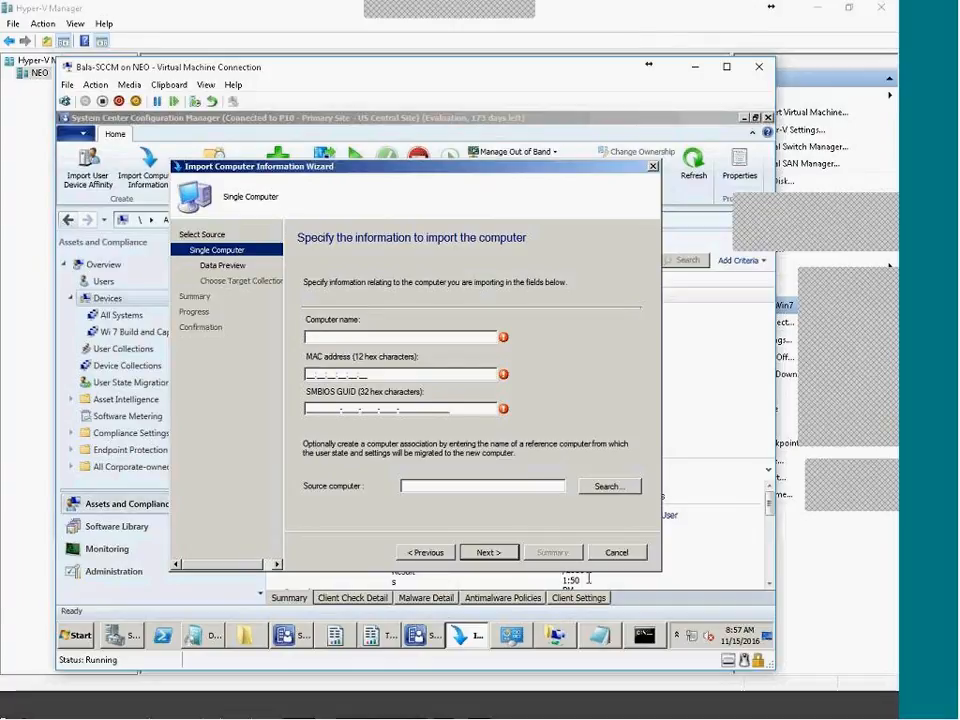
pyautogui.click(697, 567)
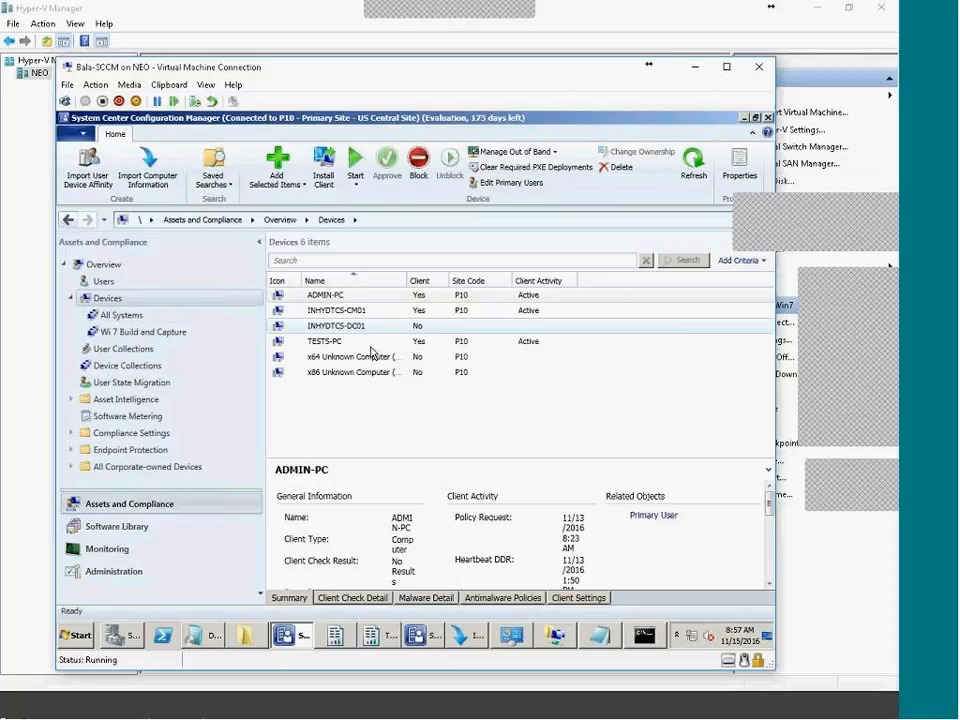
pyautogui.click(333, 342)
pyautogui.rightClick(333, 344)
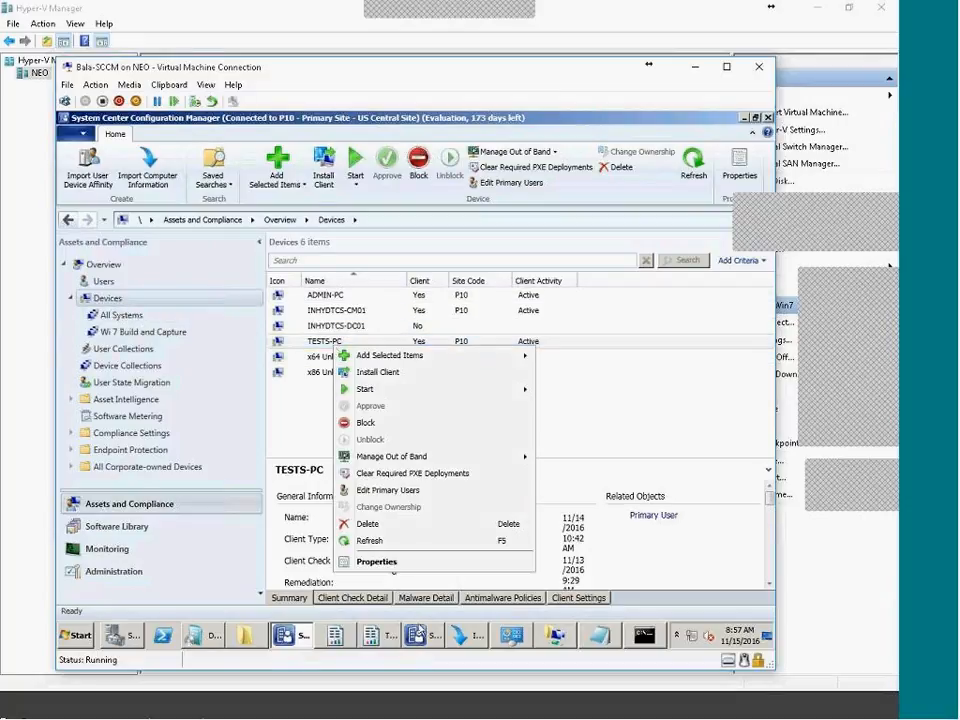
pyautogui.click(398, 562)
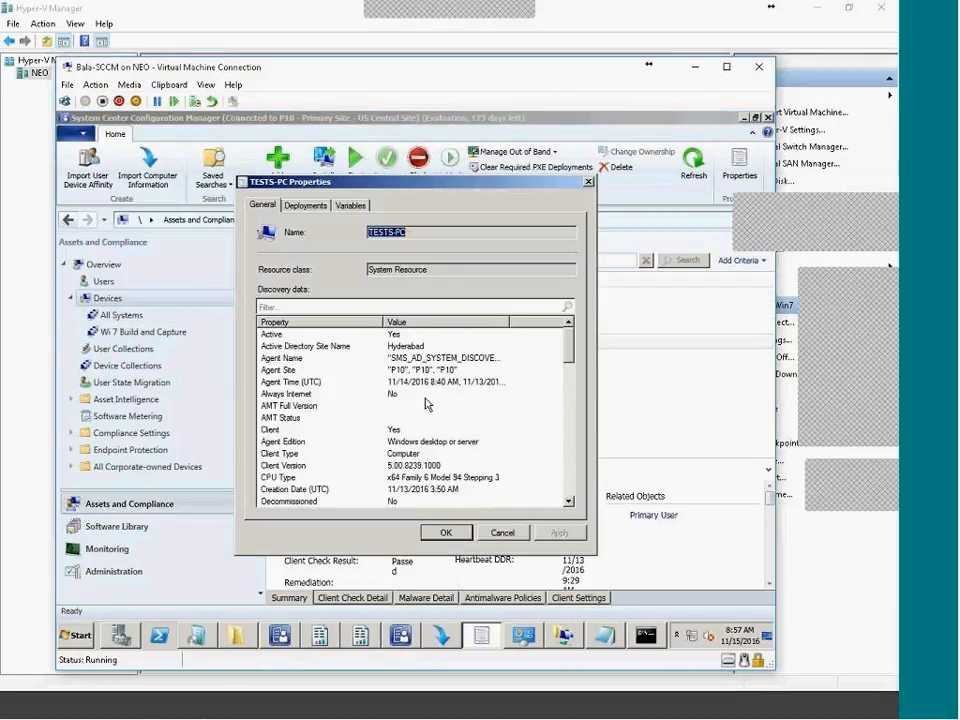
pyautogui.click(354, 394)
pyautogui.scroll(-3, 362, 456)
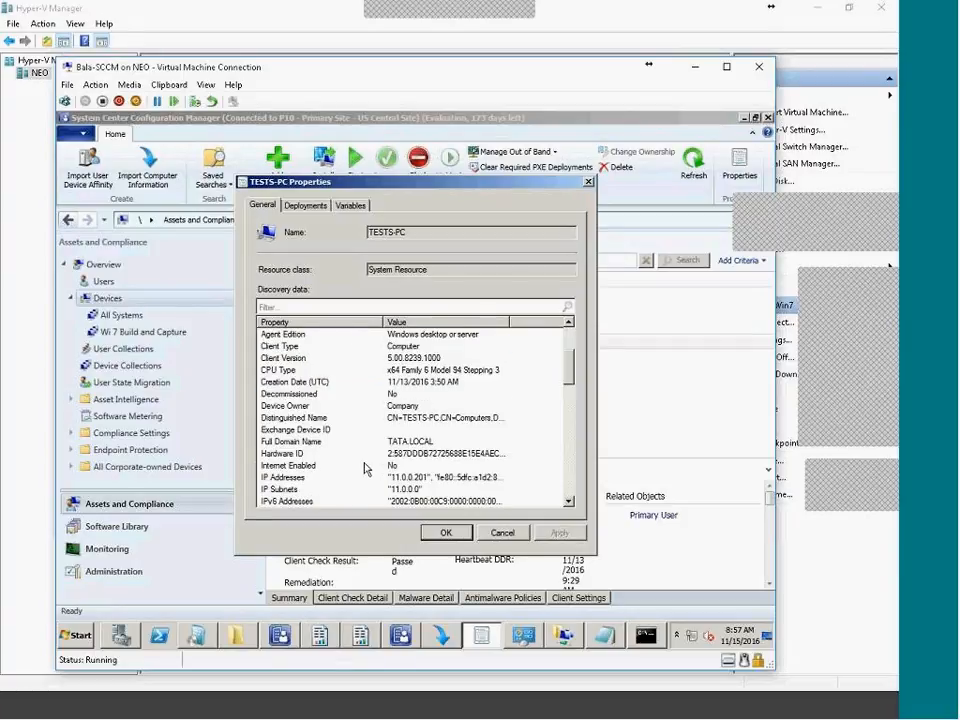
pyautogui.click(360, 306)
pyautogui.write('mac')
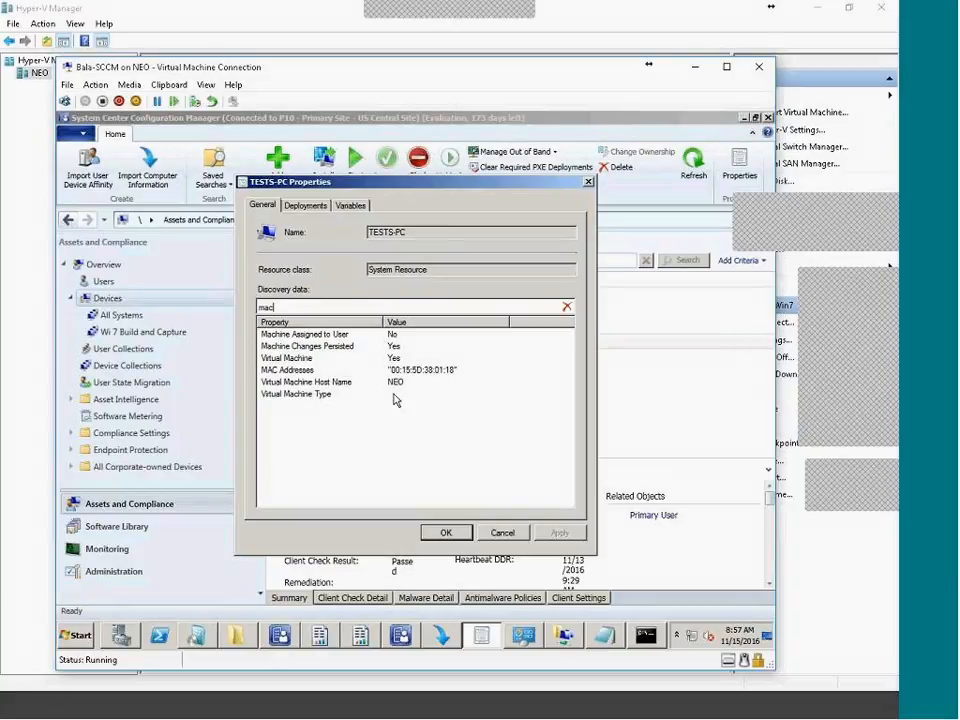
pyautogui.click(366, 370)
pyautogui.click(502, 530)
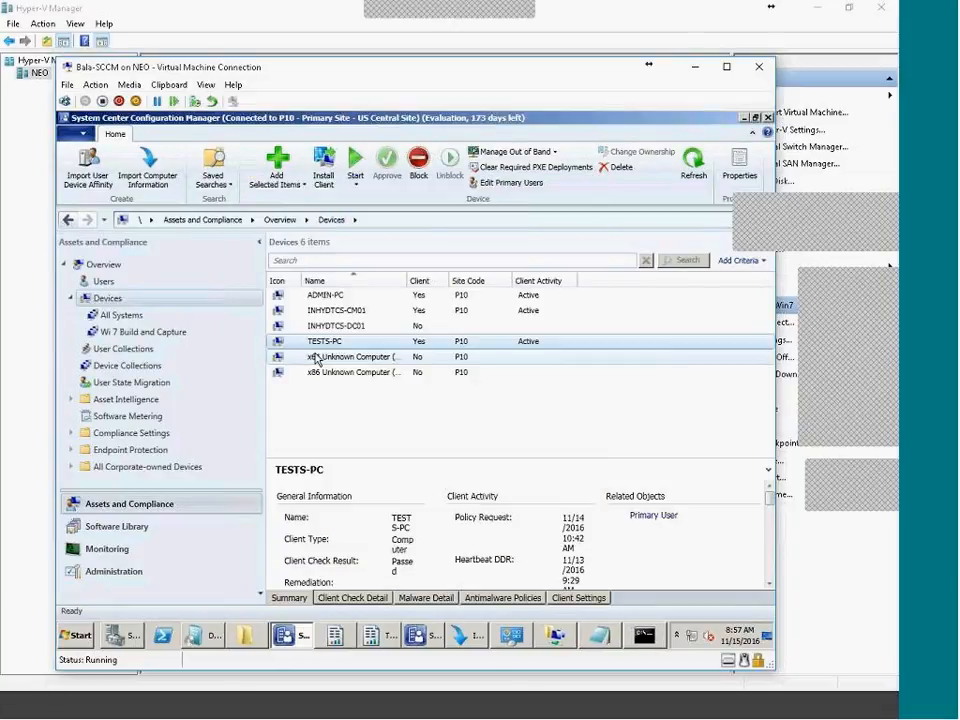
# Import computer Win7BC with MAC address 00:15:5D:38:01:19 into Configuration Manager
pyautogui.rightClick(110, 299)
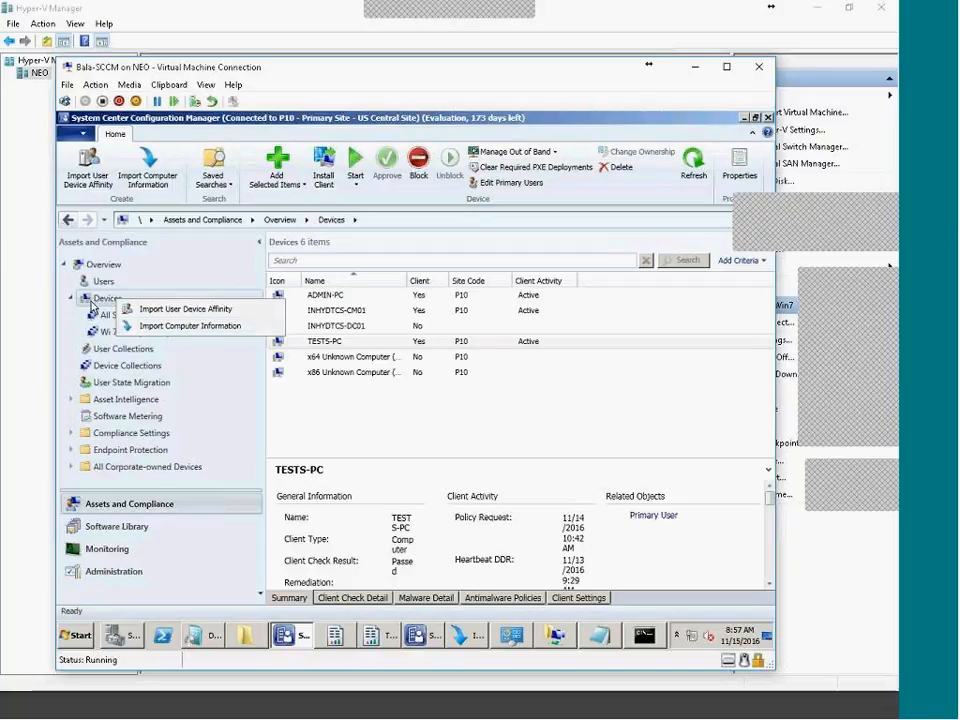
pyautogui.rightClick(92, 302)
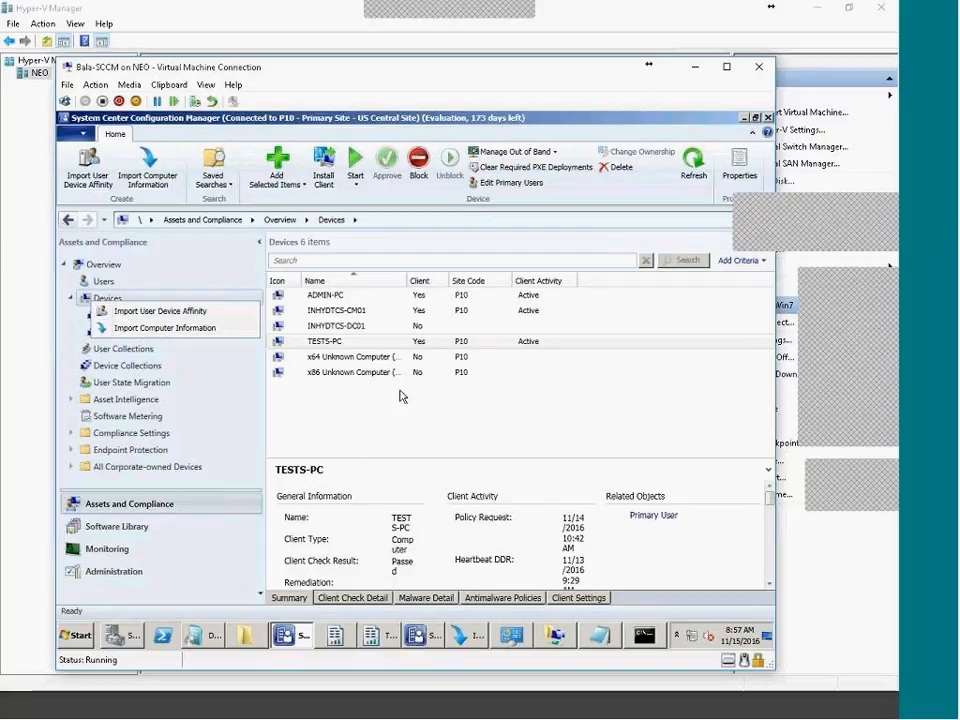
pyautogui.click(165, 186)
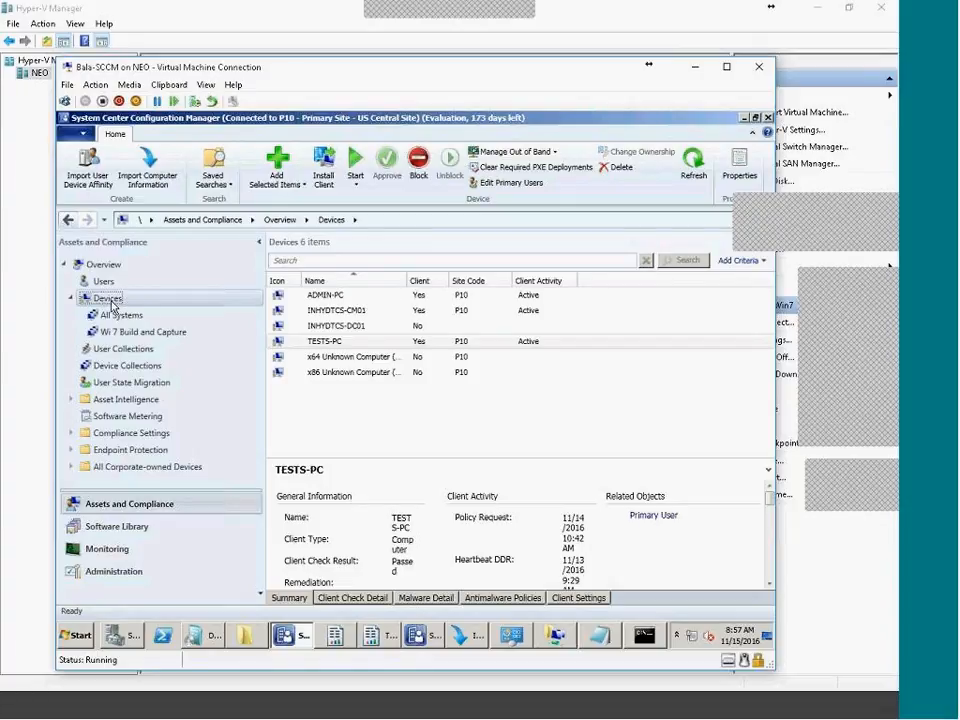
pyautogui.click(470, 641)
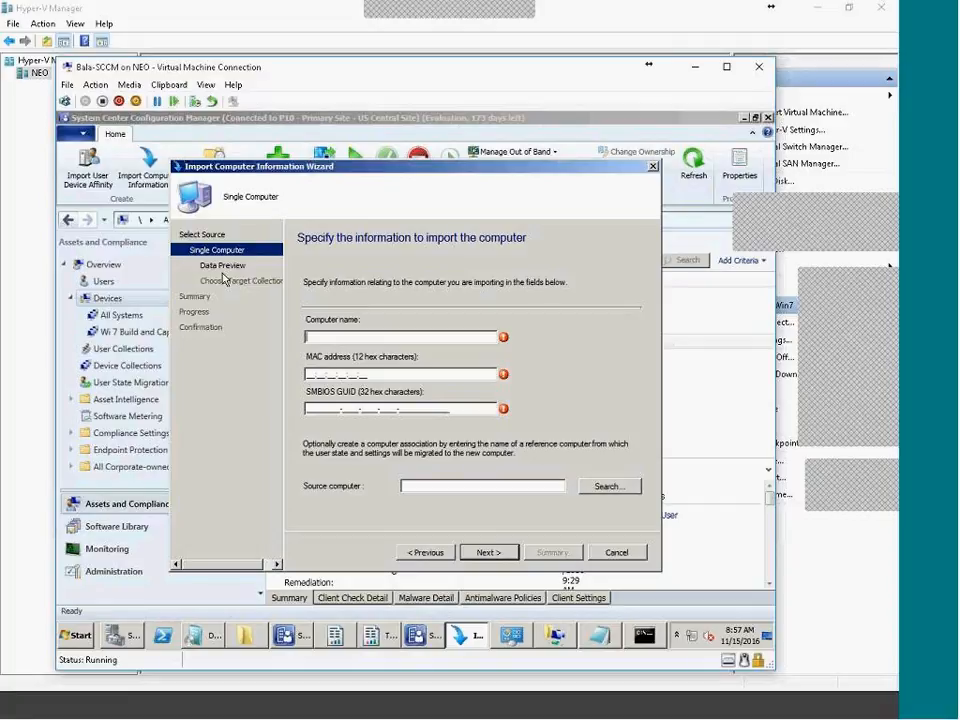
pyautogui.write('Win7BC')
pyautogui.click(207, 86)
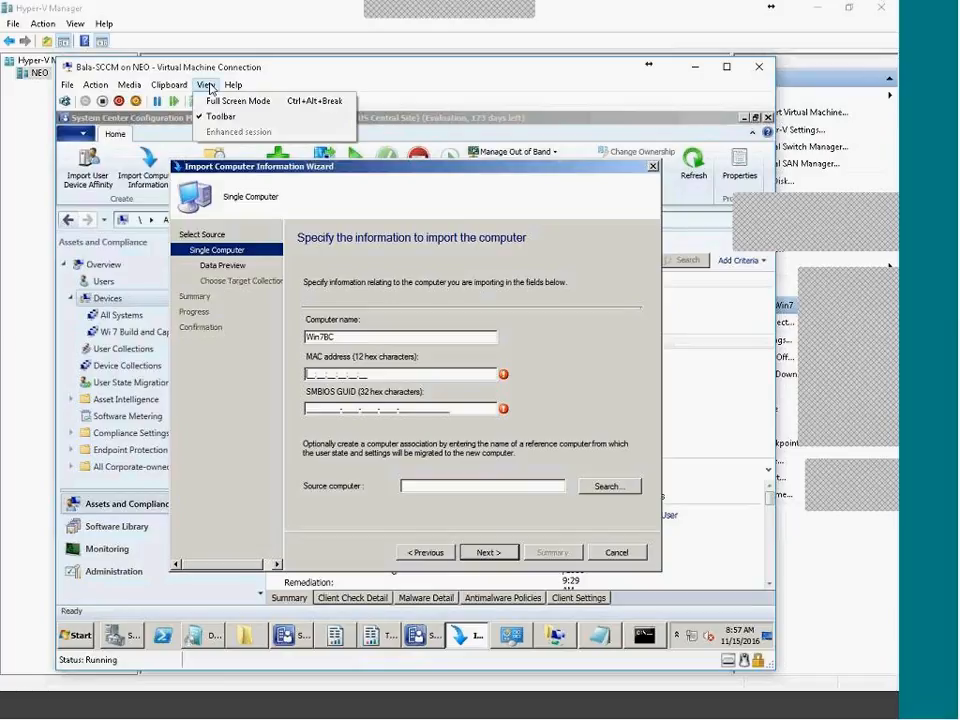
pyautogui.click(165, 99)
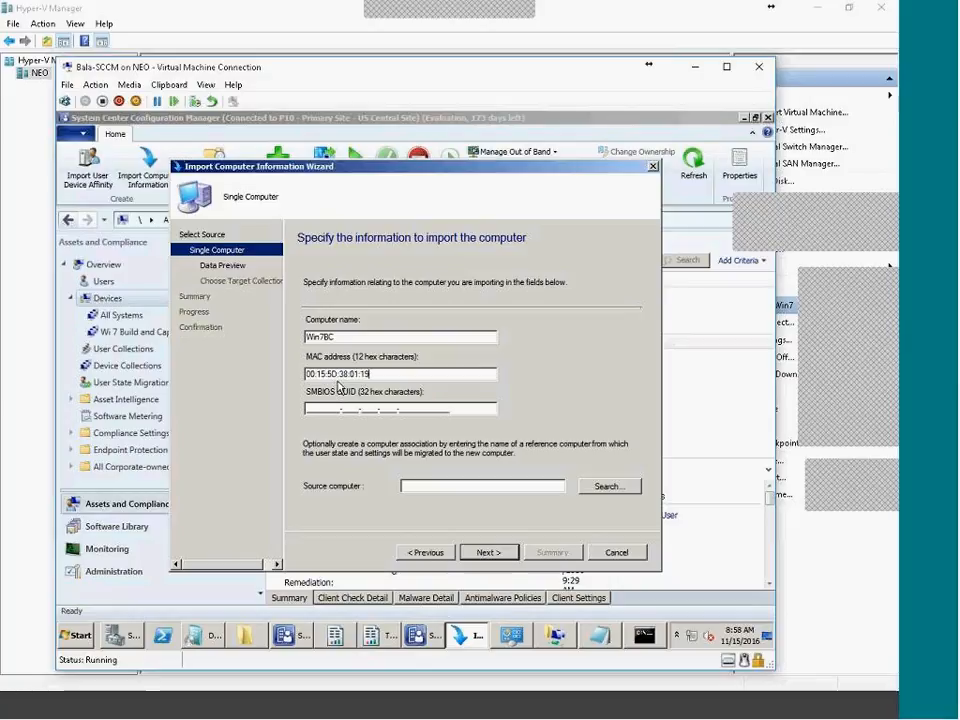
pyautogui.click(490, 552)
# Target the Wi 7 Build and Capture collection for the import and finish the wizard
pyautogui.click(492, 555)
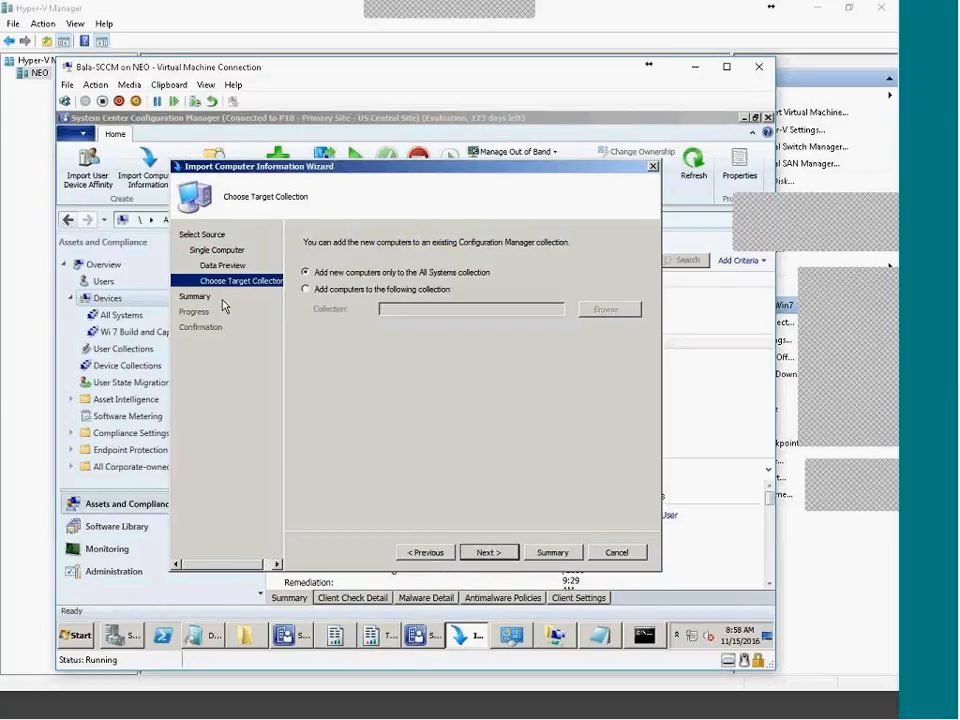
pyautogui.click(420, 290)
pyautogui.click(610, 309)
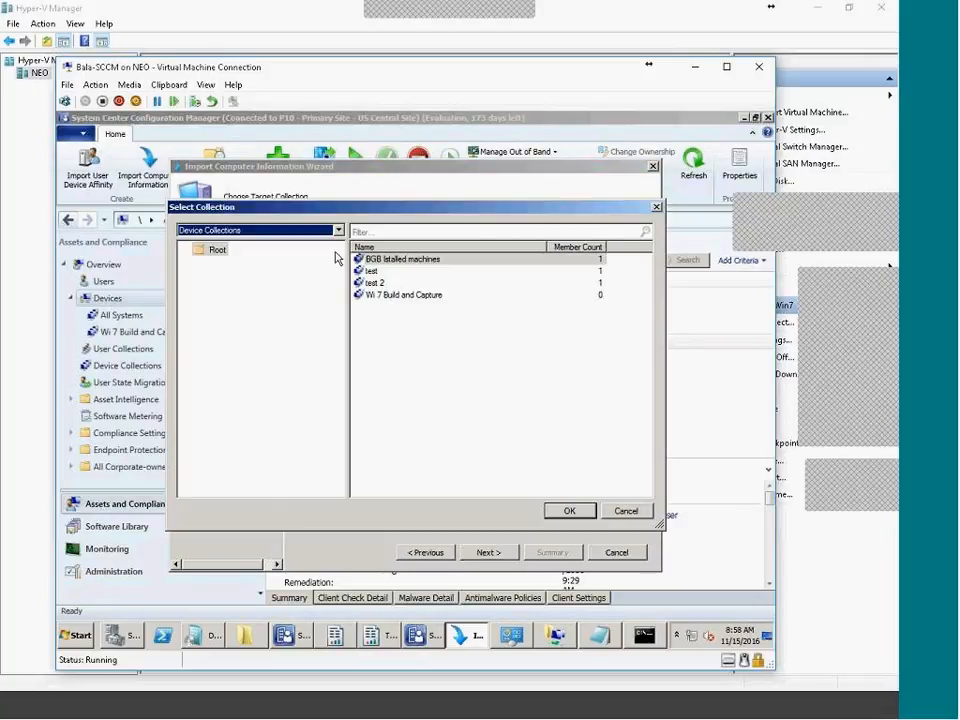
pyautogui.click(410, 296)
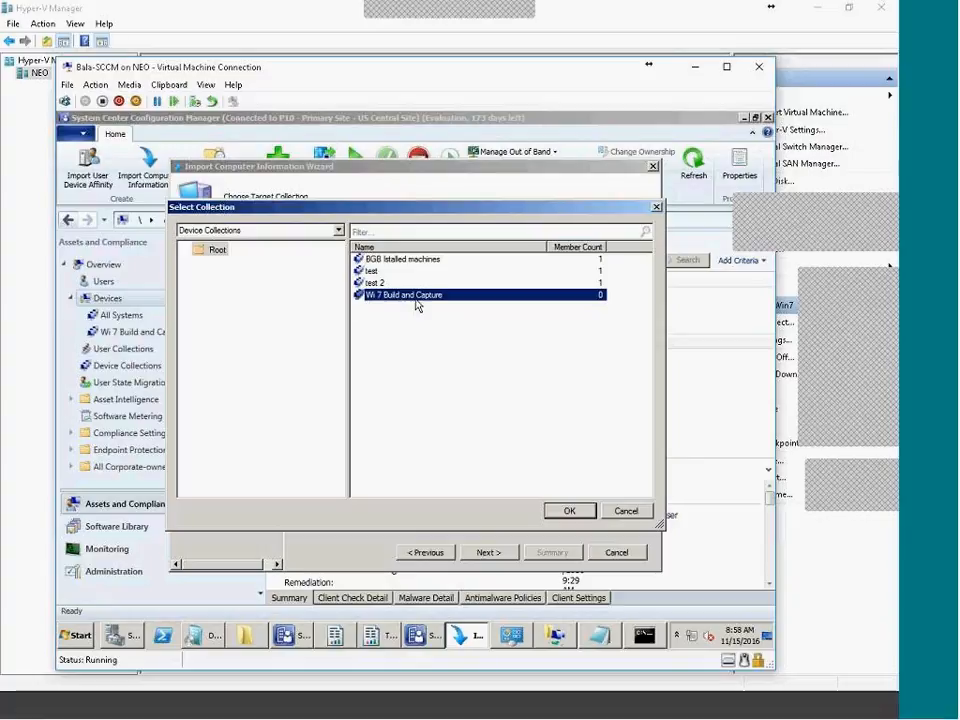
pyautogui.click(580, 513)
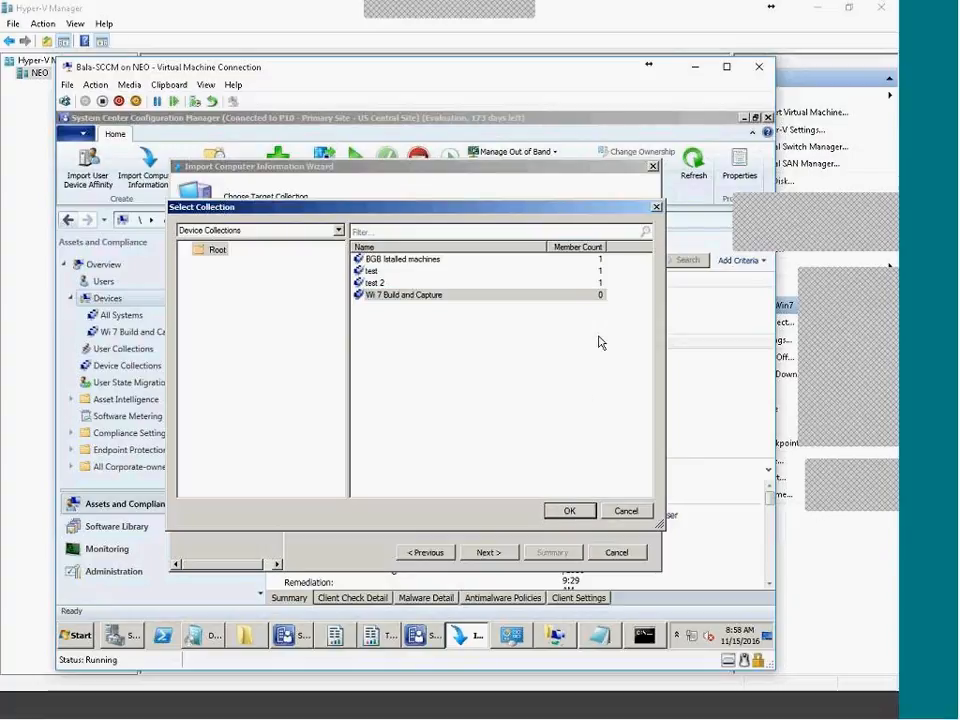
pyautogui.click(575, 512)
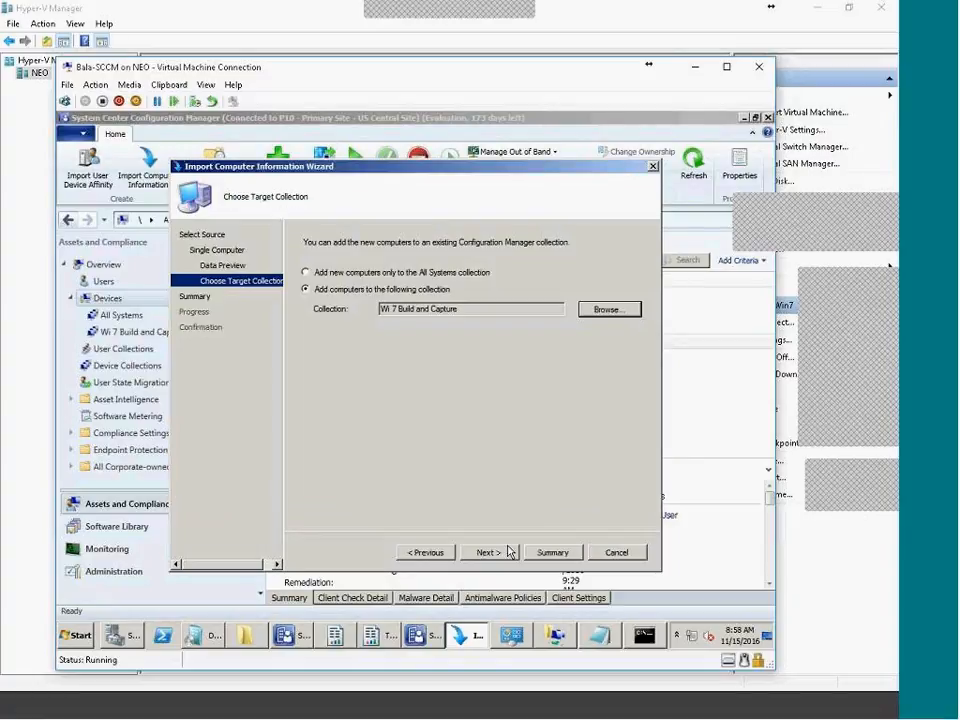
pyautogui.click(490, 553)
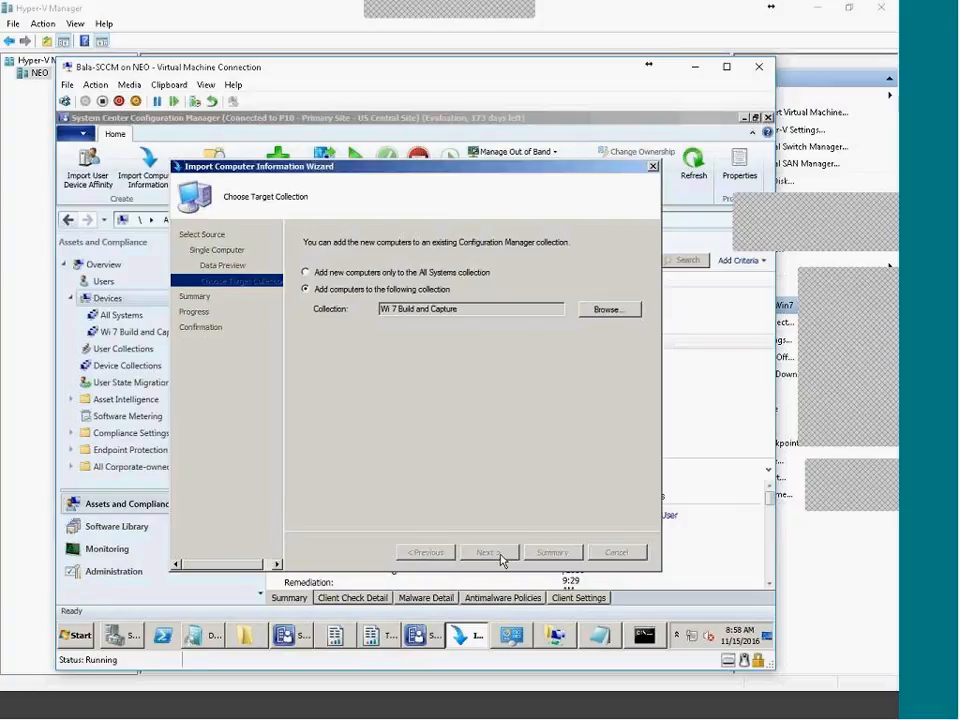
pyautogui.click(489, 553)
pyautogui.click(614, 552)
# Update the membership of the All Systems collection
pyautogui.click(124, 366)
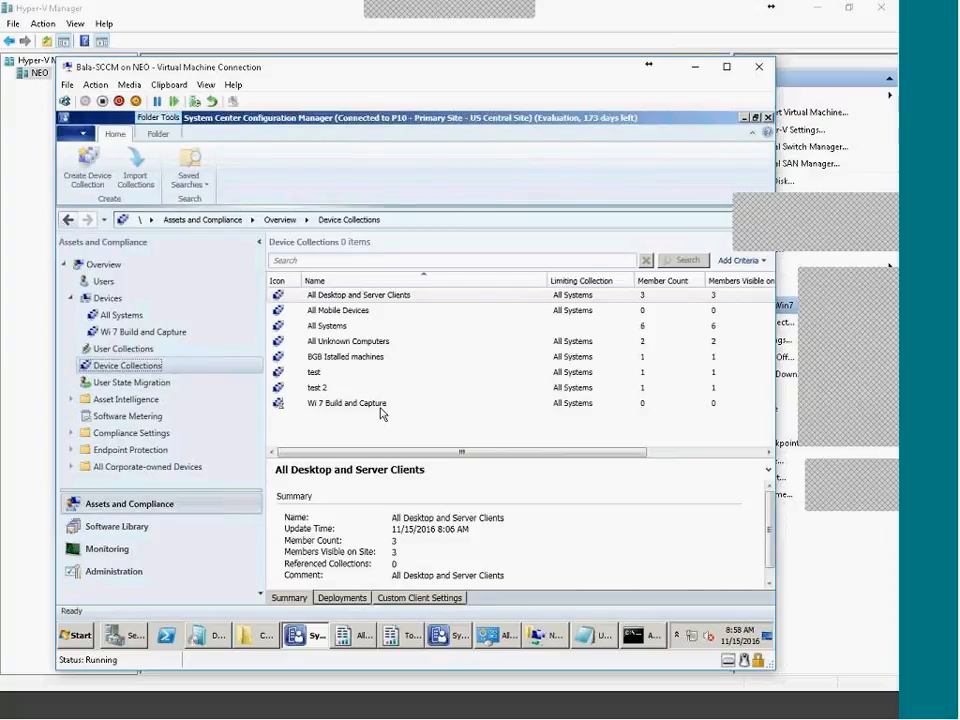
pyautogui.click(338, 404)
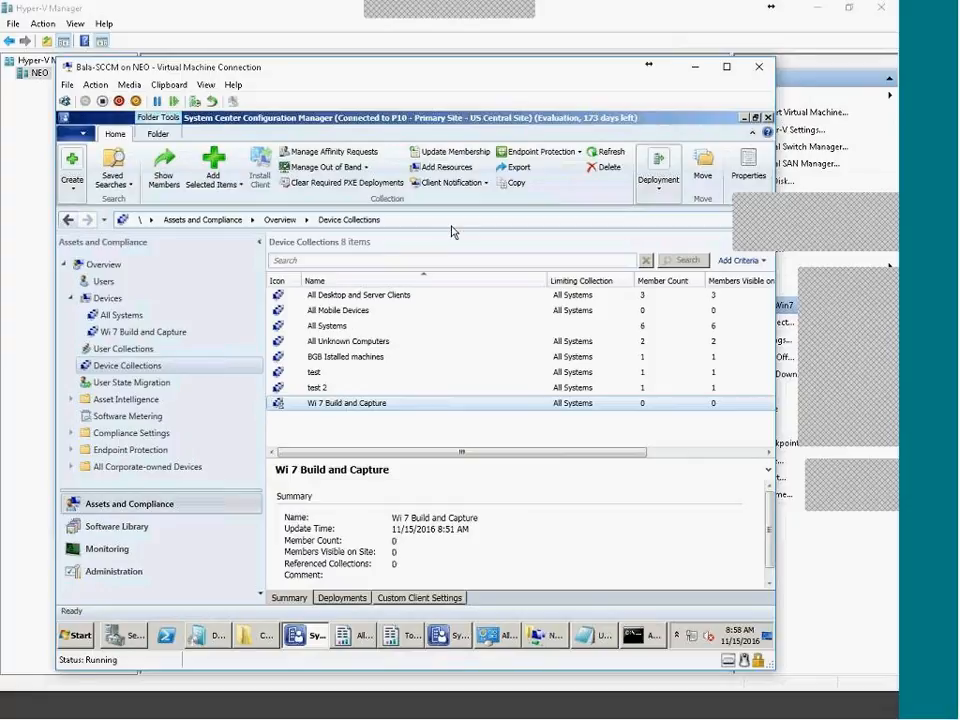
pyautogui.click(320, 328)
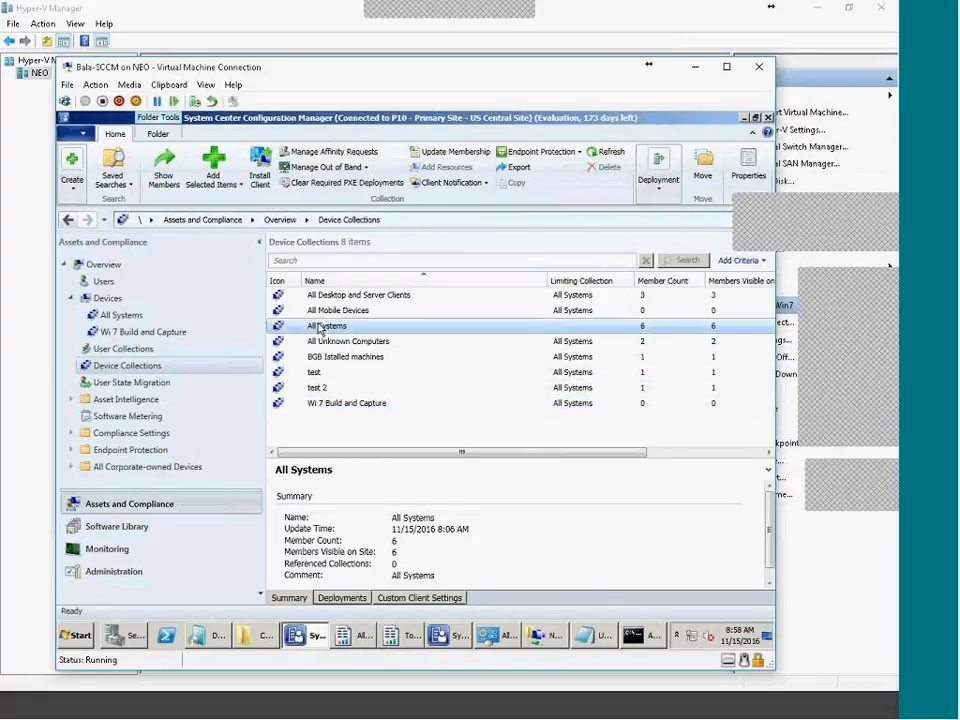
pyautogui.rightClick(320, 327)
pyautogui.click(375, 409)
# Confirm Win7BC in Devices and recheck counts: All Systems 7, Wi 7 Build and Capture 1
pyautogui.doubleClick(311, 326)
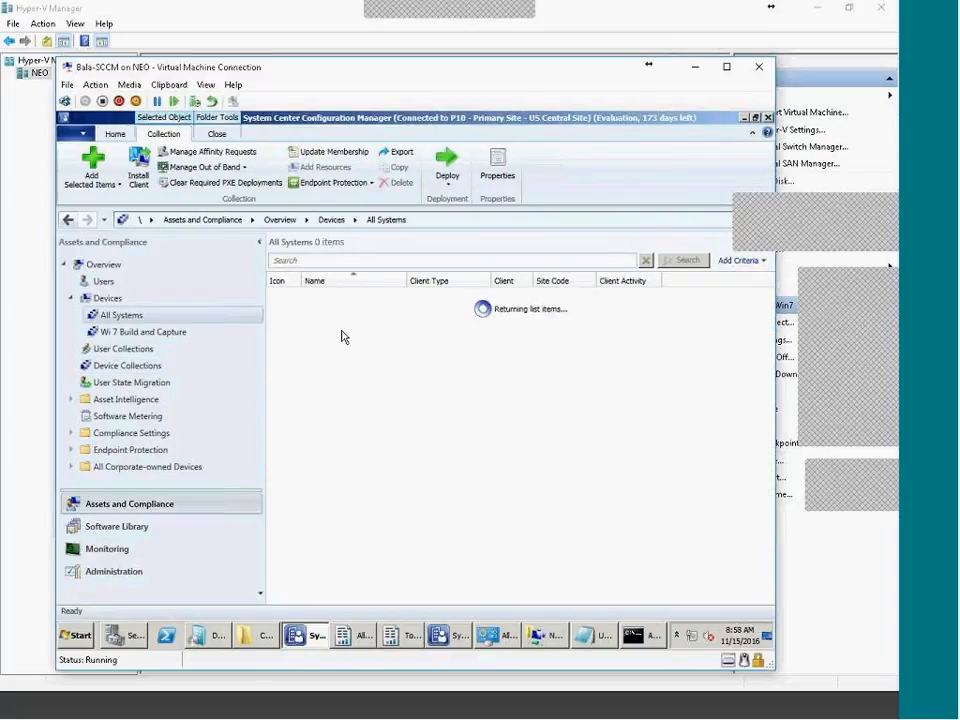
pyautogui.click(107, 298)
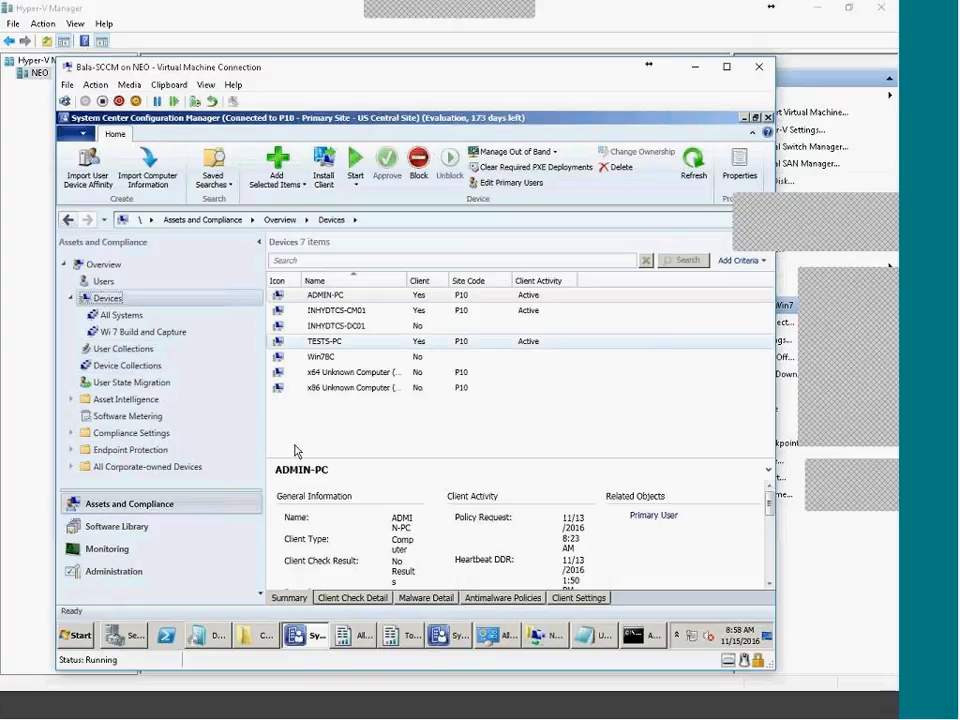
pyautogui.click(127, 367)
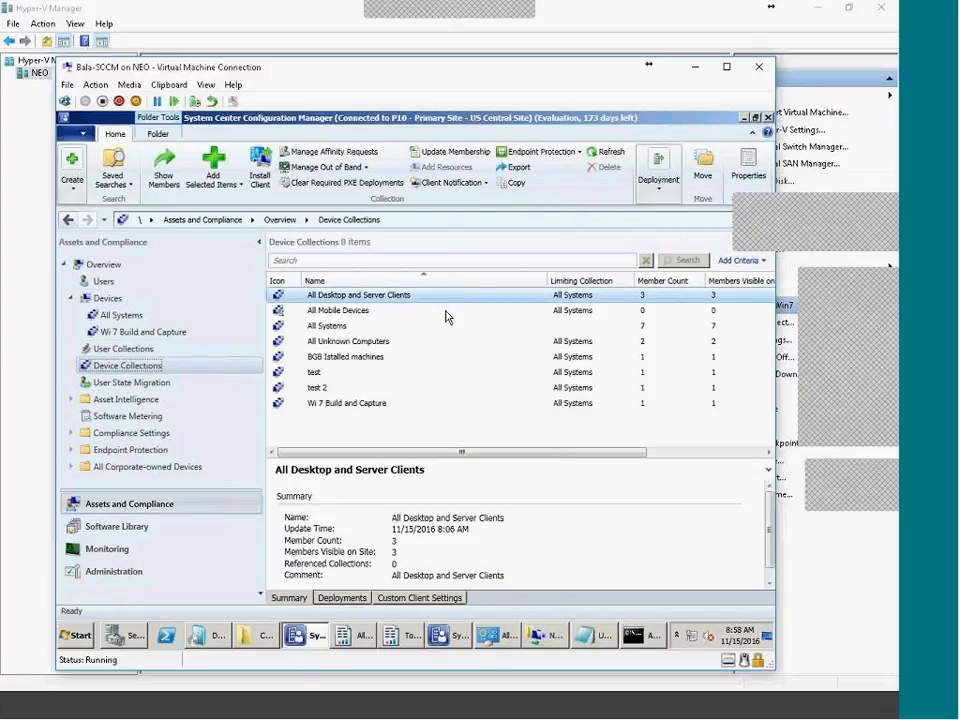
pyautogui.click(363, 327)
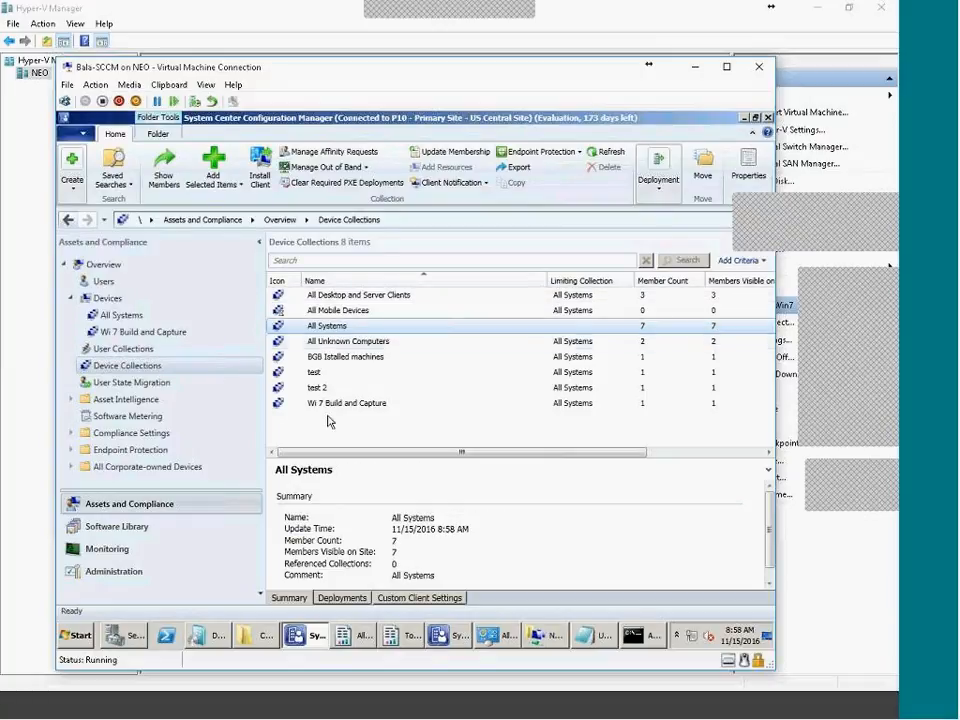
pyautogui.click(376, 403)
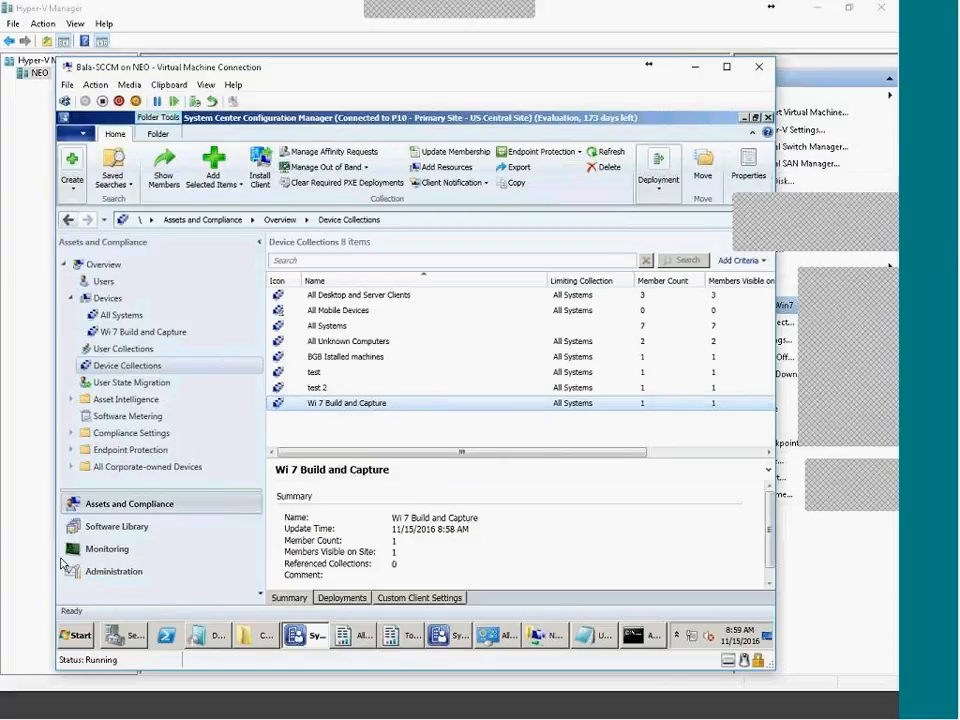
# Deploy the BC - Win7 task sequence to the Wi 7 Build and Capture collection
pyautogui.click(120, 527)
pyautogui.scroll(-1, 263, 476)
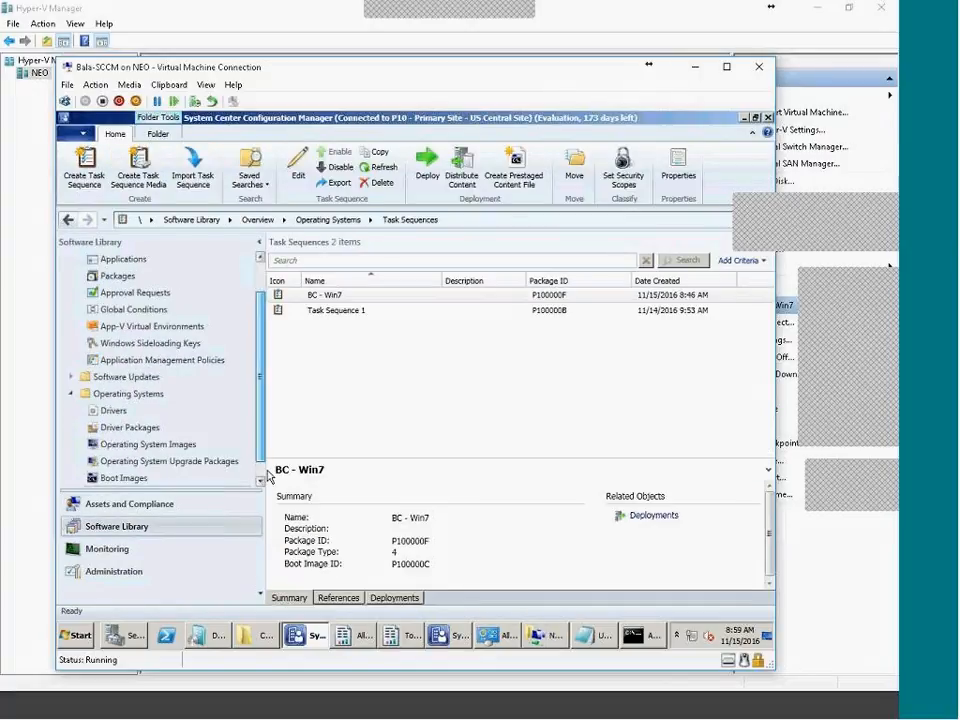
pyautogui.rightClick(337, 301)
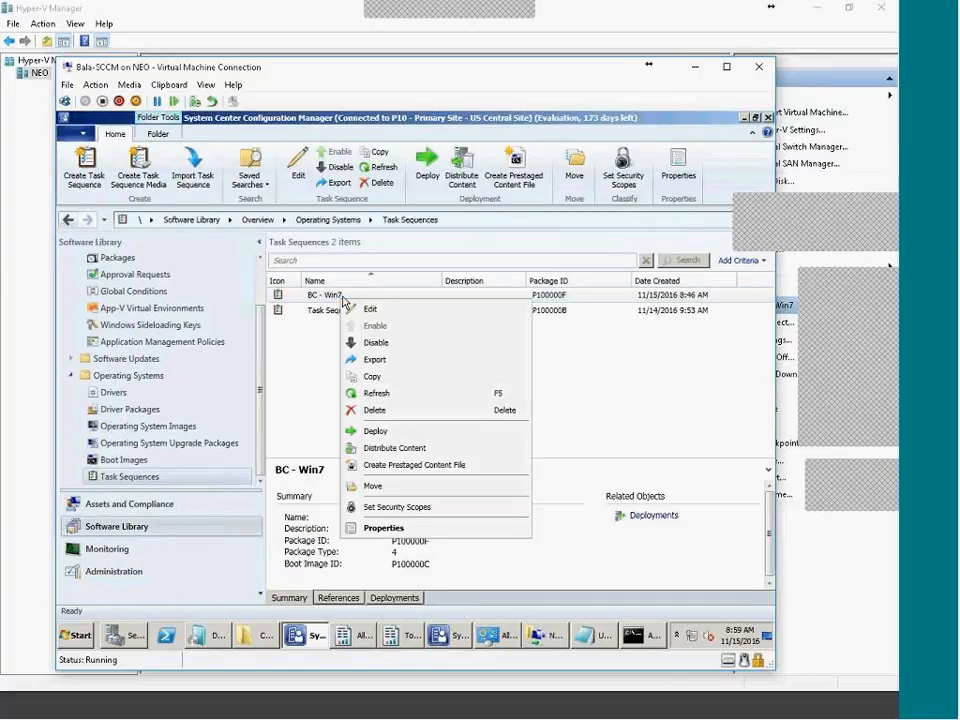
pyautogui.click(397, 438)
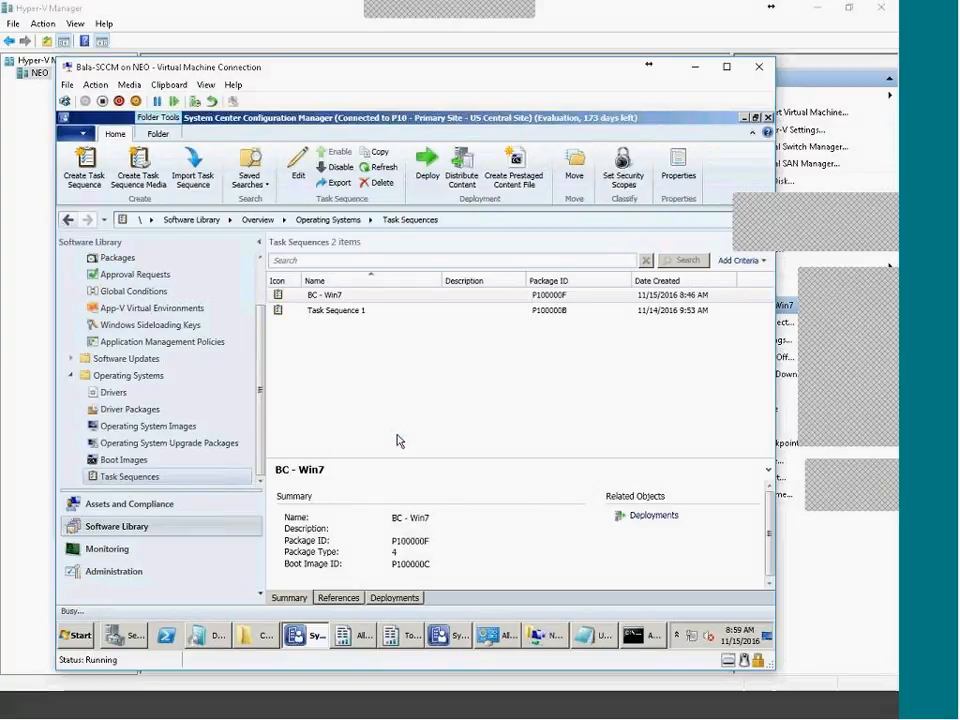
pyautogui.click(633, 292)
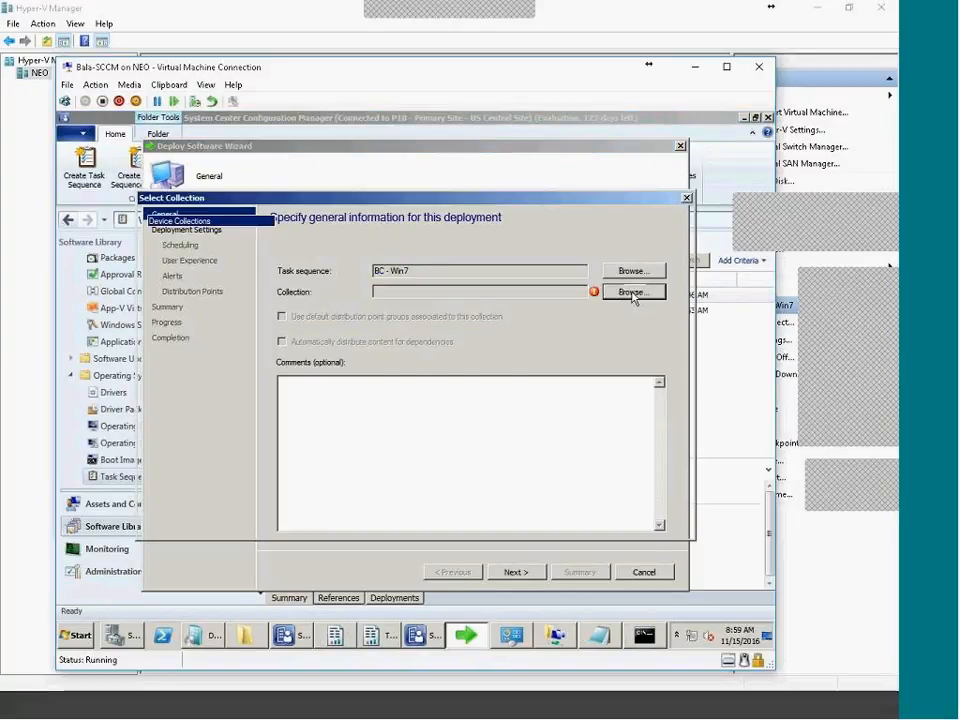
pyautogui.click(516, 424)
pyautogui.click(336, 396)
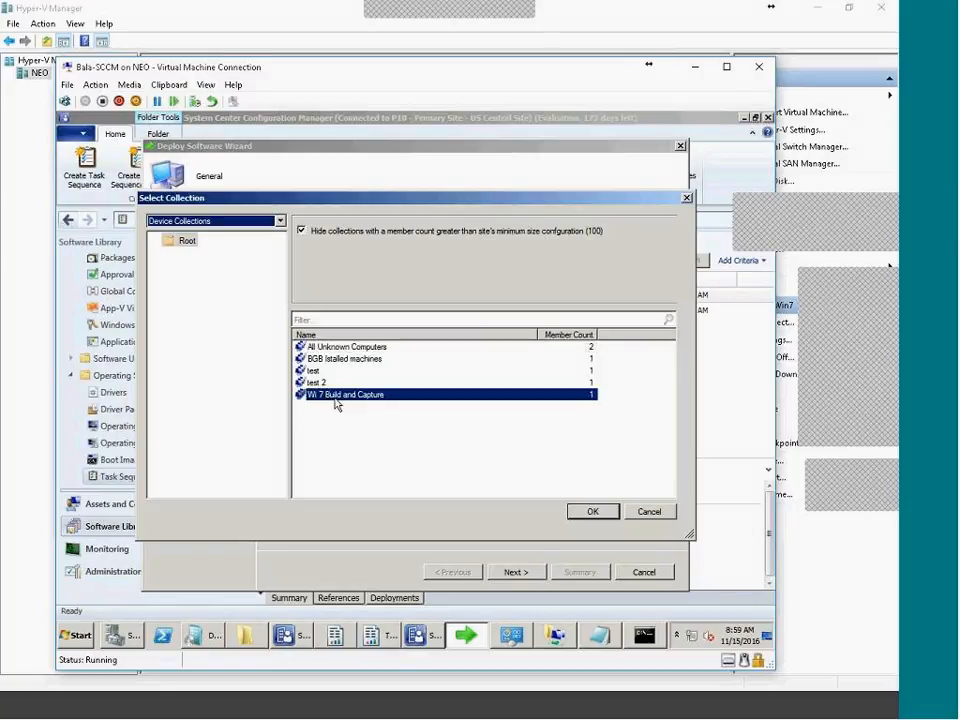
pyautogui.click(586, 515)
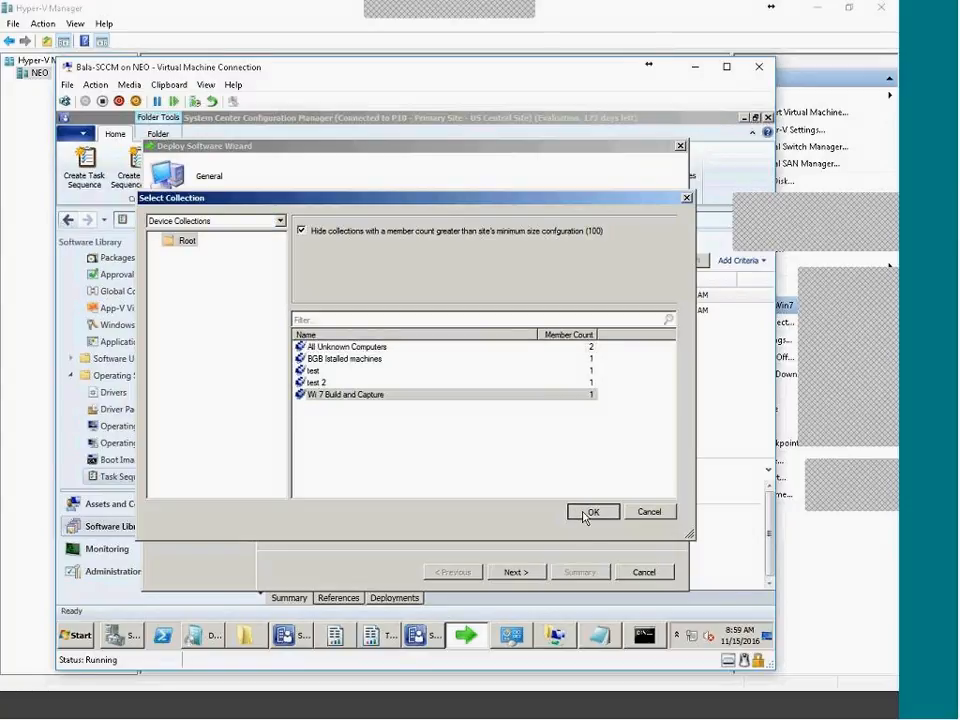
pyautogui.click(514, 572)
# Make the deployment available only to media and PXE
pyautogui.click(330, 394)
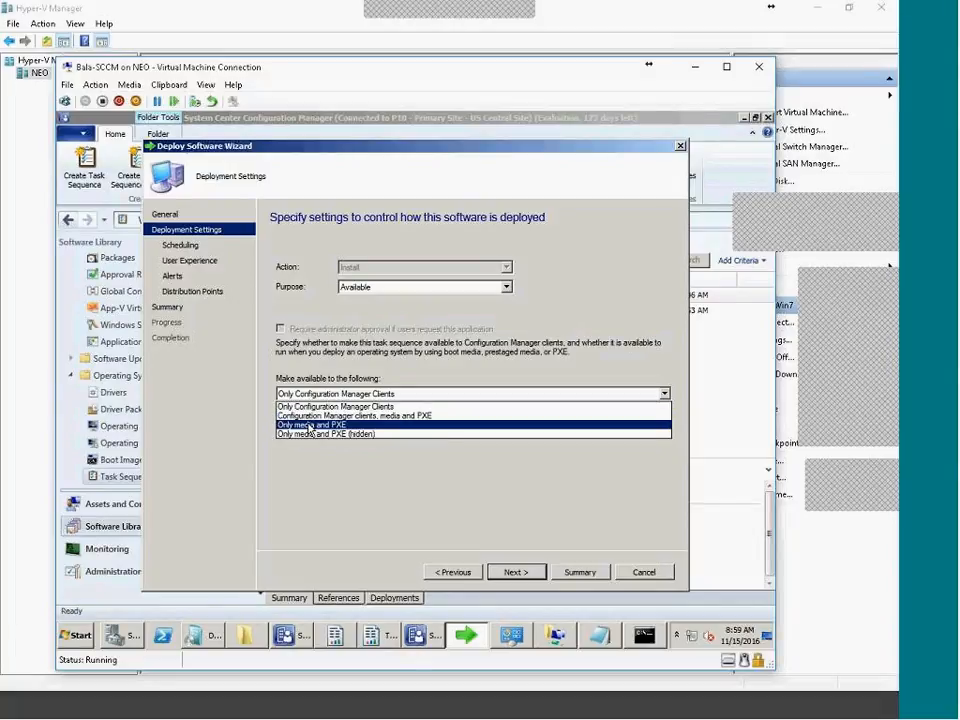
pyautogui.click(343, 426)
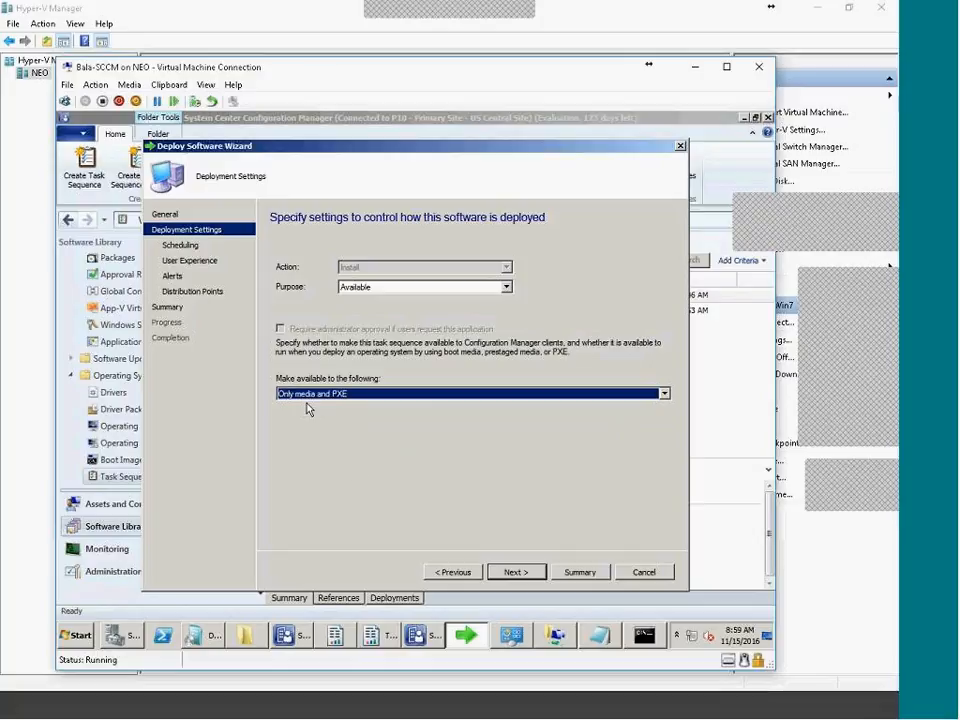
pyautogui.click(362, 396)
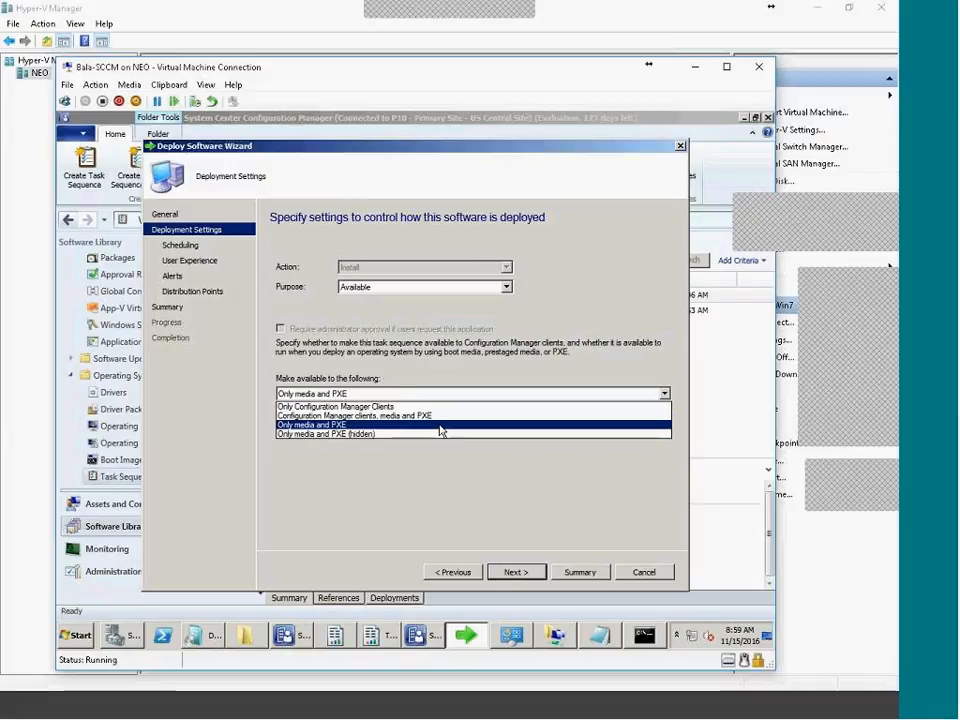
pyautogui.click(370, 415)
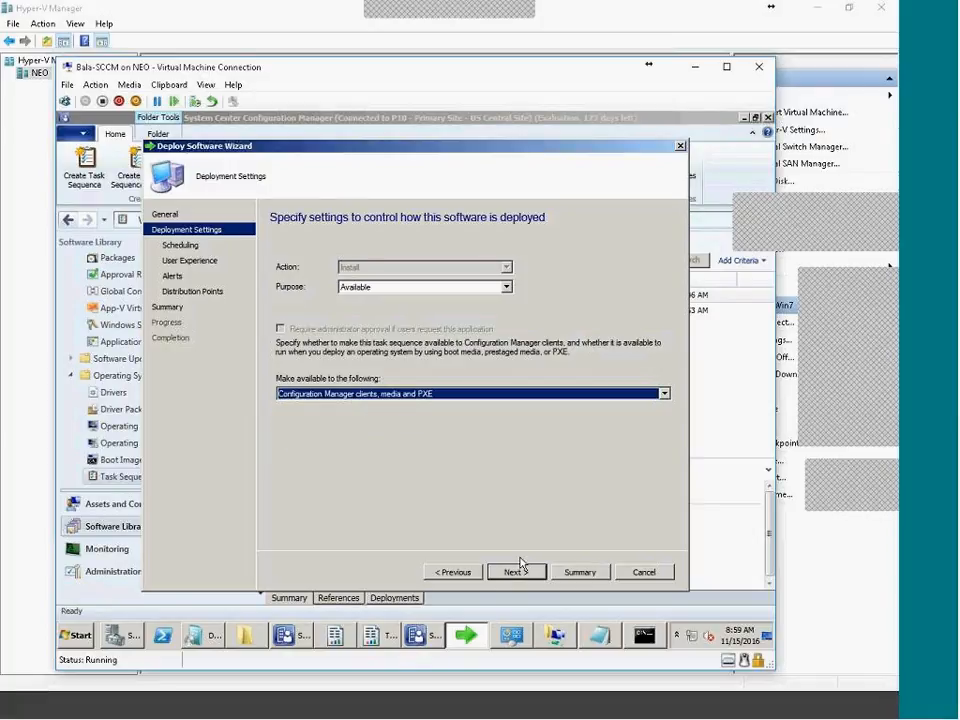
pyautogui.click(313, 395)
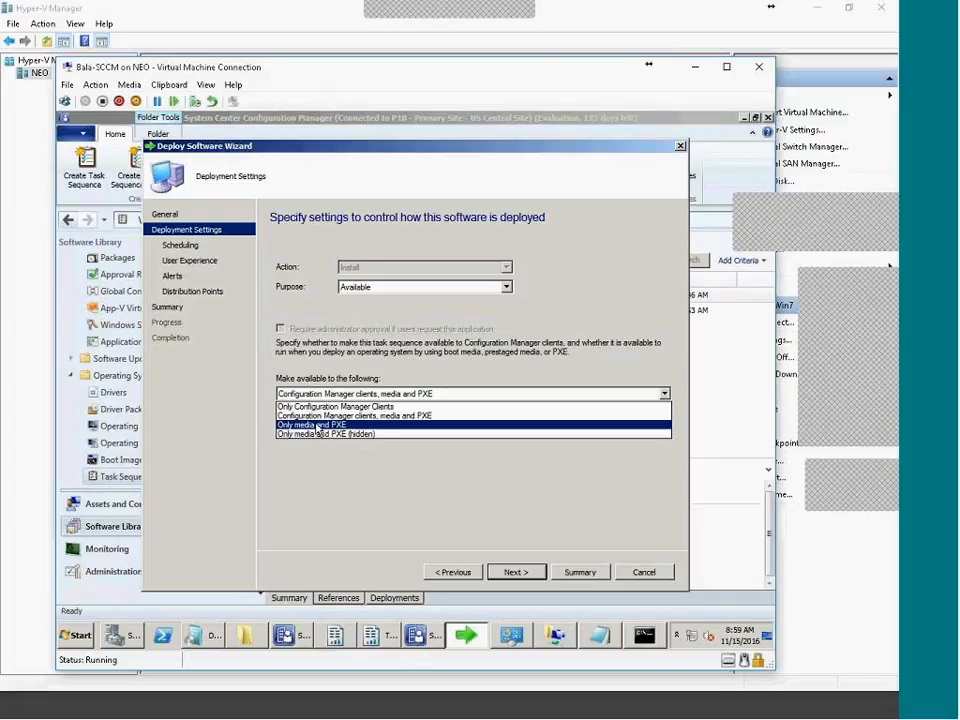
pyautogui.click(317, 428)
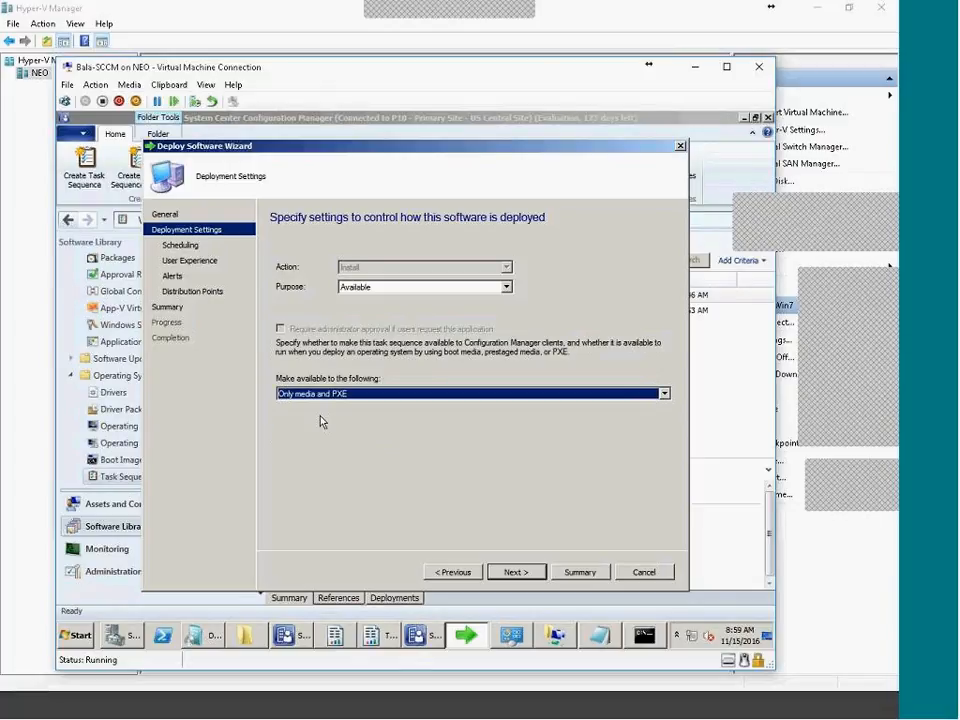
pyautogui.click(521, 574)
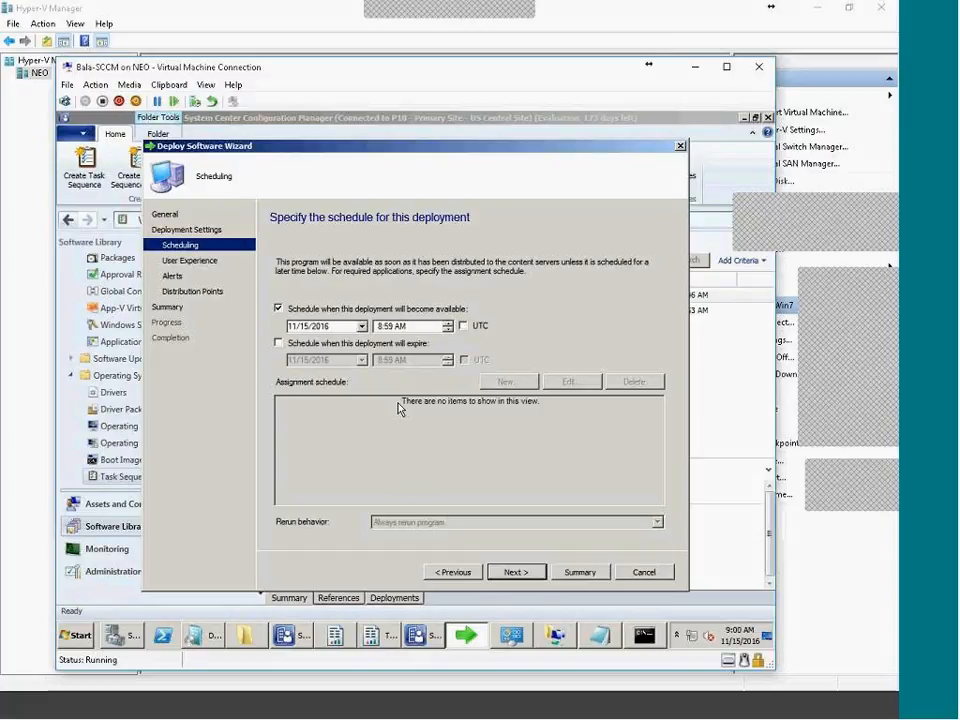
# Accept default schedule, user experience and alert settings, then create the deployment
pyautogui.click(515, 573)
pyautogui.click(515, 573)
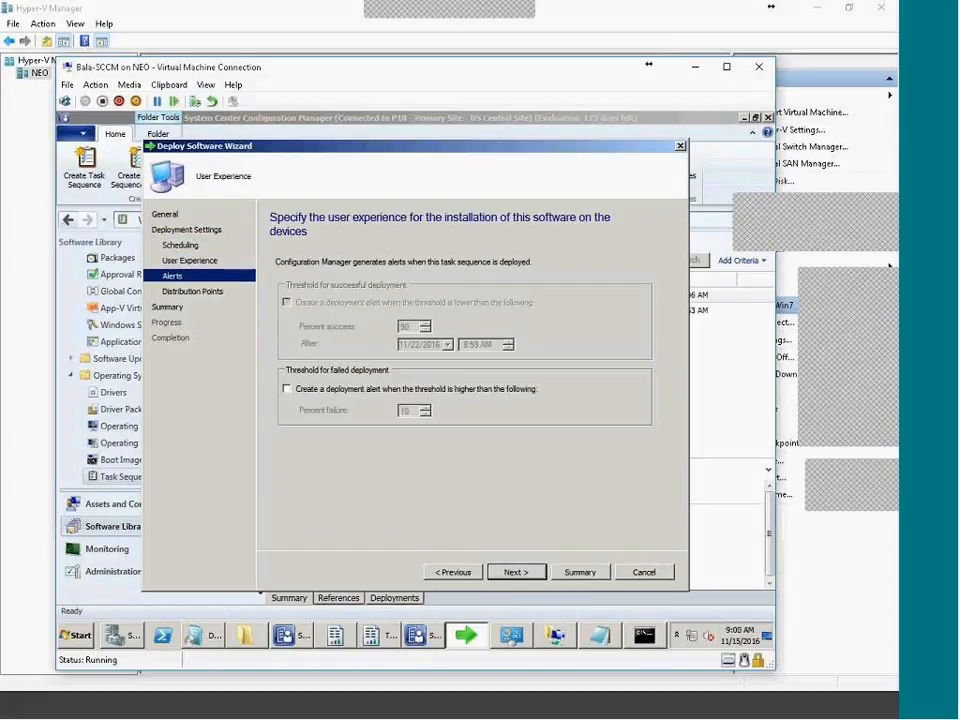
pyautogui.click(515, 573)
pyautogui.click(515, 573)
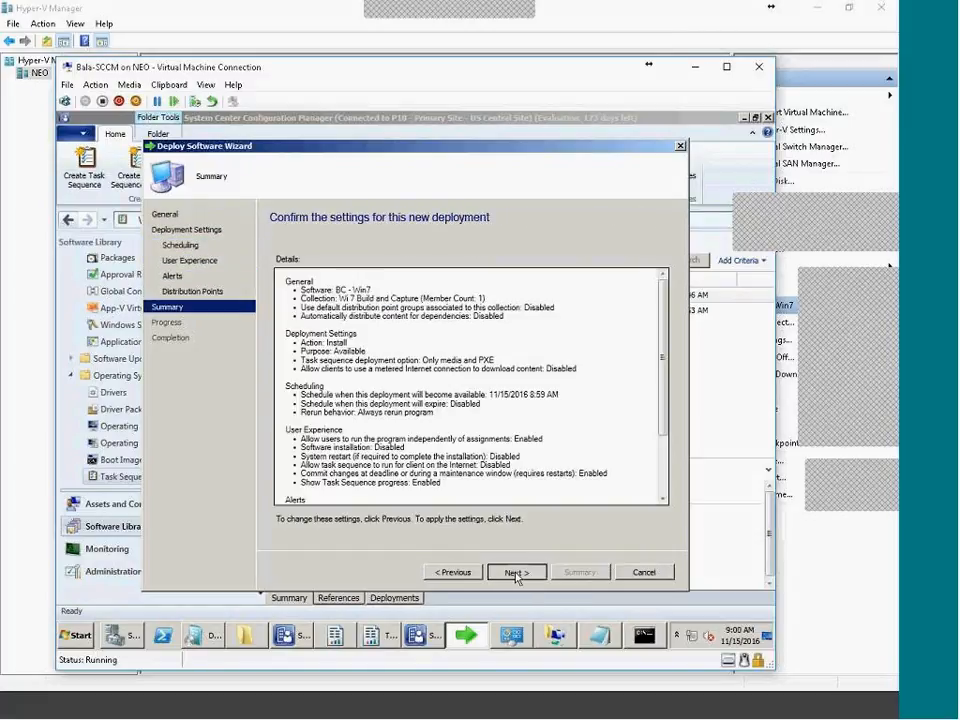
pyautogui.click(515, 573)
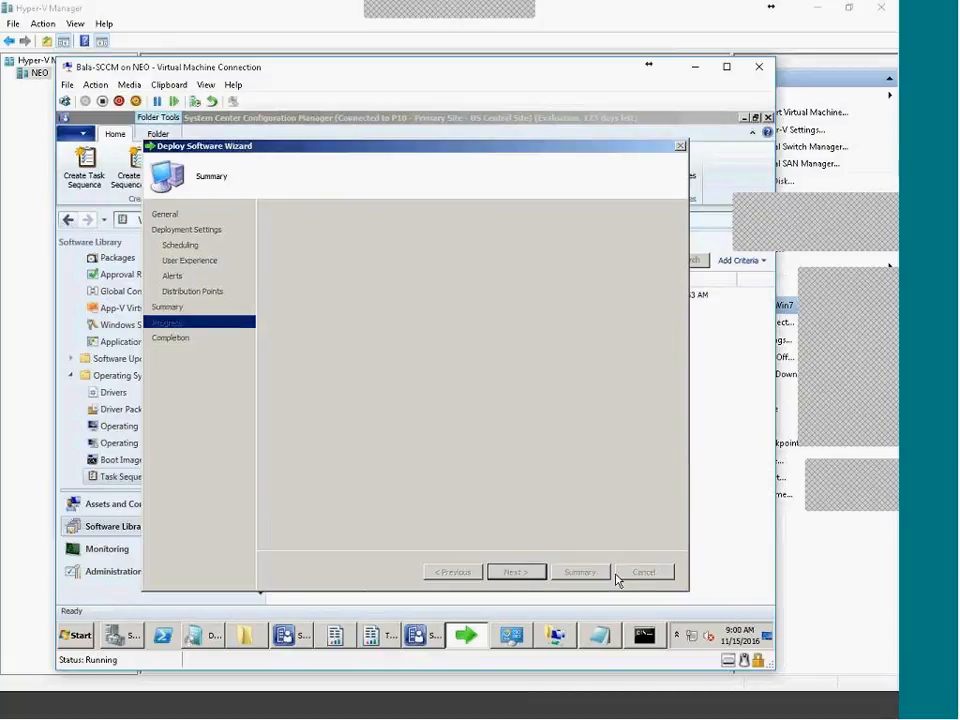
pyautogui.click(643, 572)
pyautogui.click(394, 597)
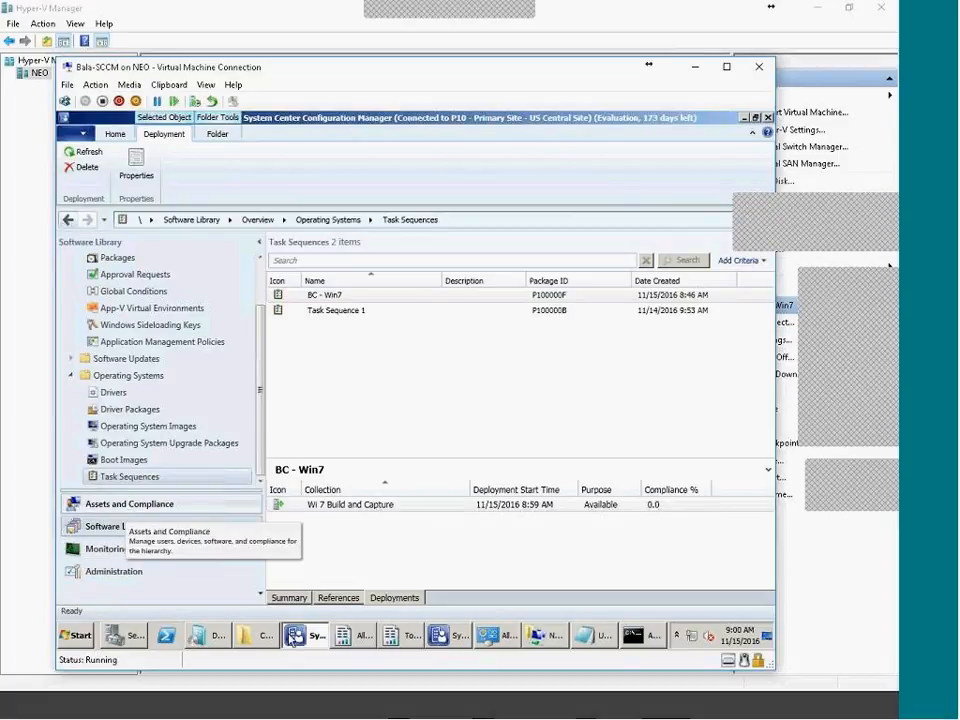
# Restart the Windows Deployment Services Server service from the Services console
pyautogui.click(78, 636)
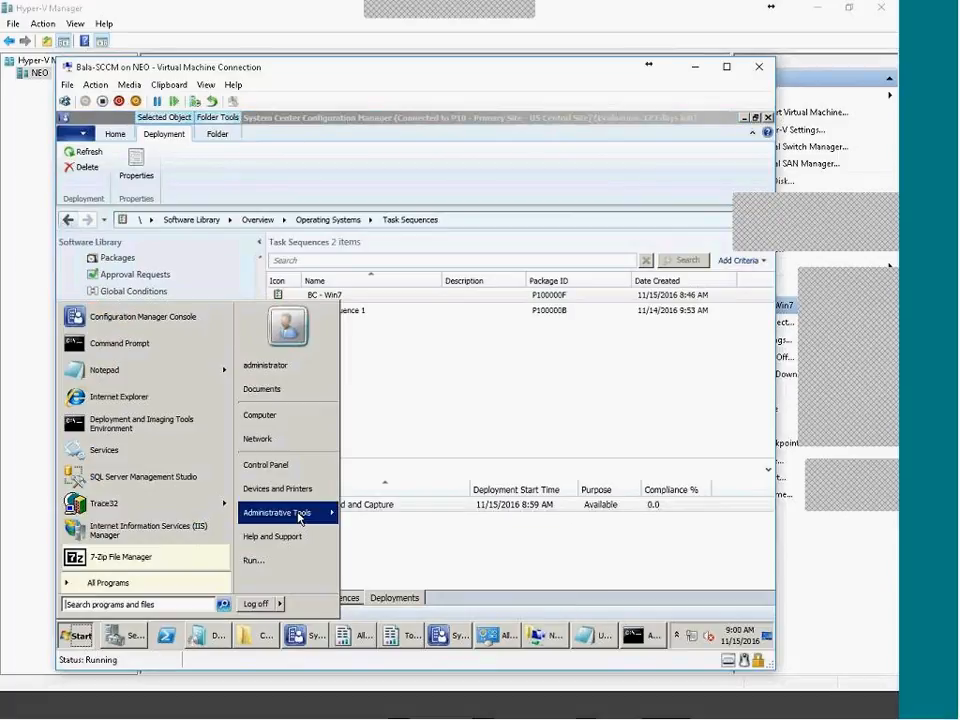
pyautogui.click(124, 463)
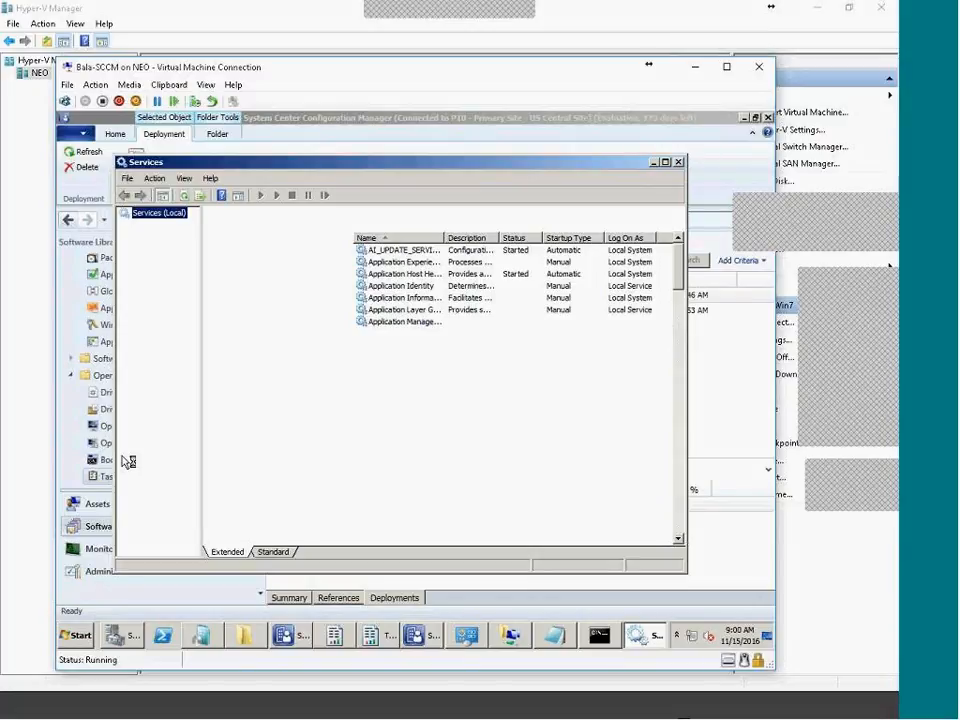
pyautogui.click(508, 500)
pyautogui.scroll(-20, 508, 490)
pyautogui.click(404, 333)
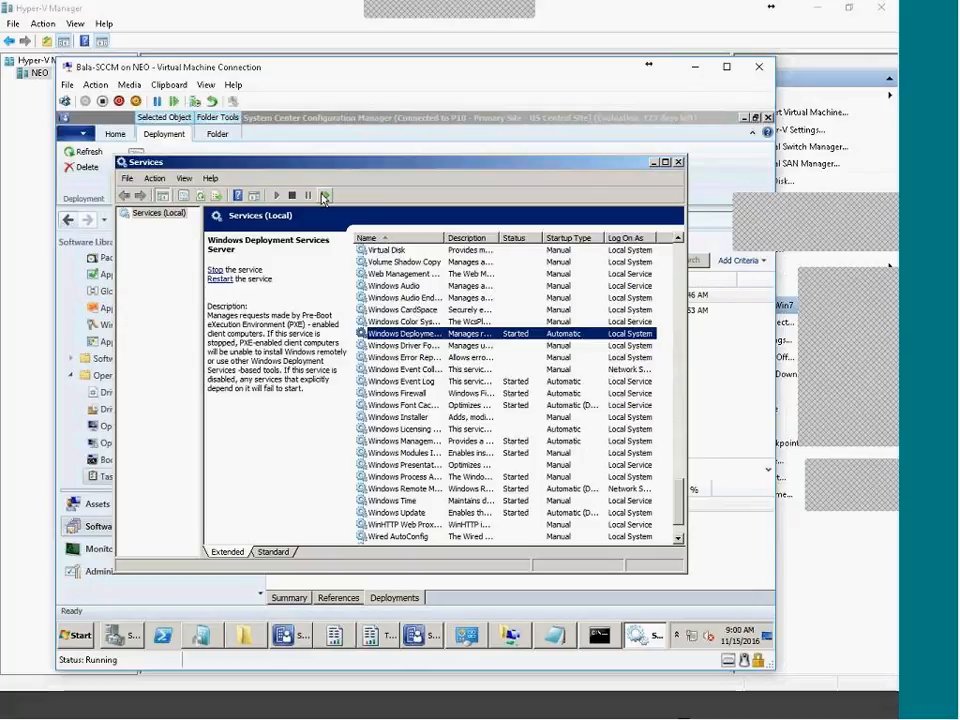
pyautogui.click(325, 199)
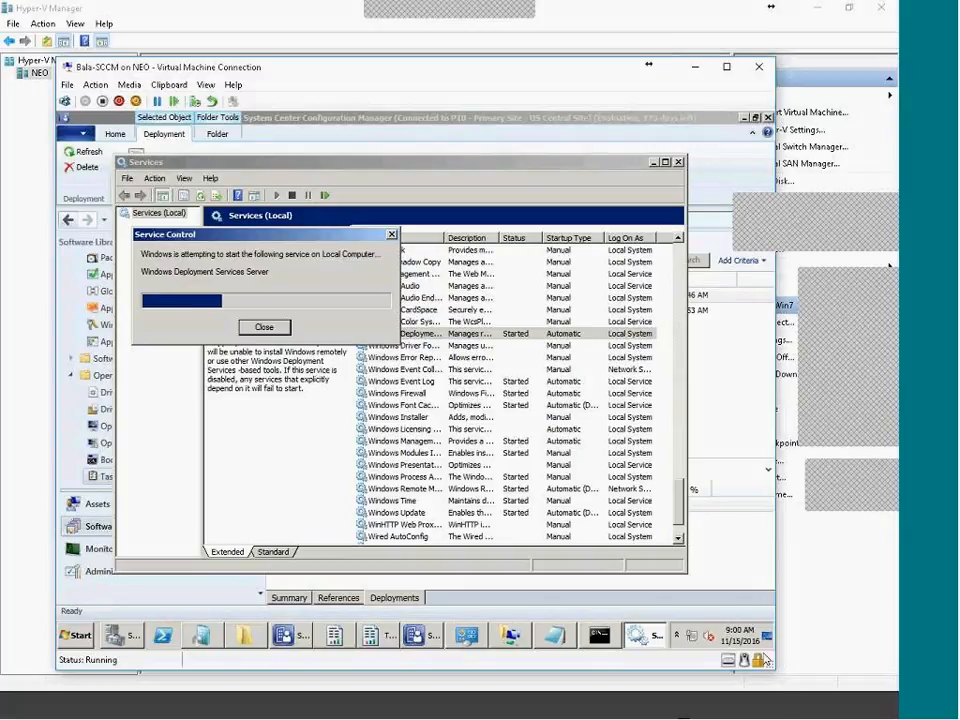
pyautogui.click(743, 714)
pyautogui.moveTo(365, 208); pyautogui.dragTo(535, 210)
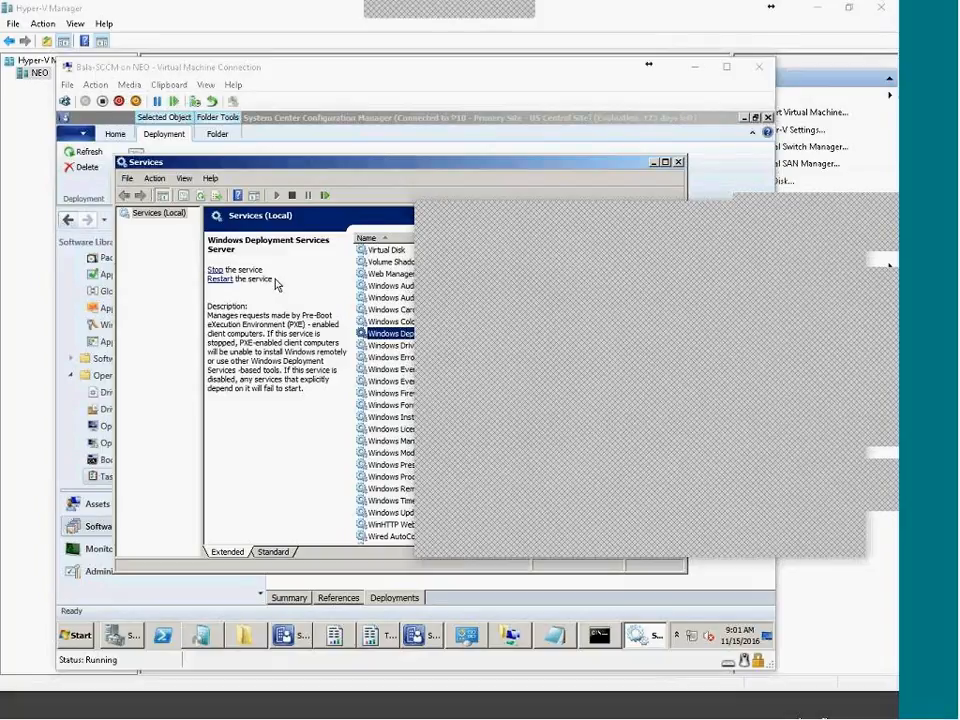
# View BC - Win7's summary and referenced packages, moving the Package ID column after Type
pyautogui.click(111, 489)
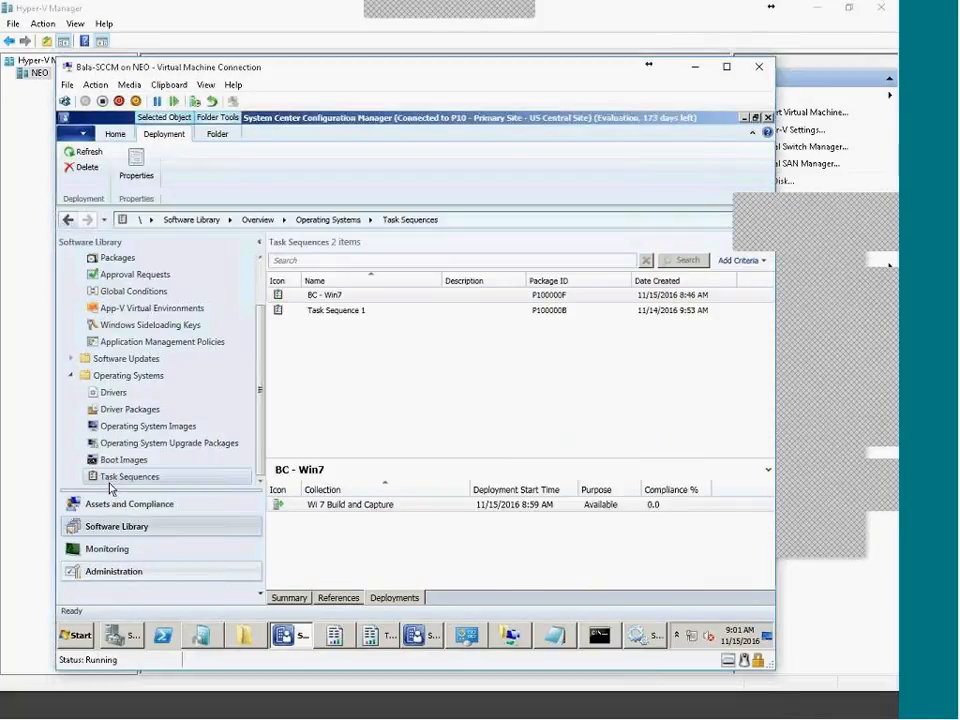
pyautogui.click(287, 598)
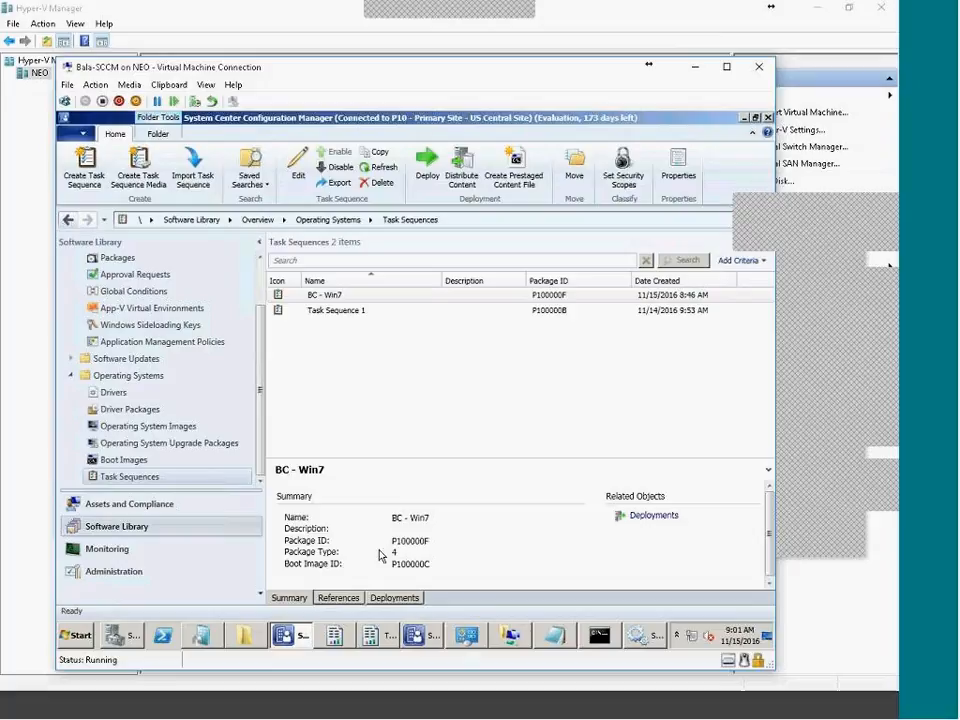
pyautogui.doubleClick(433, 564)
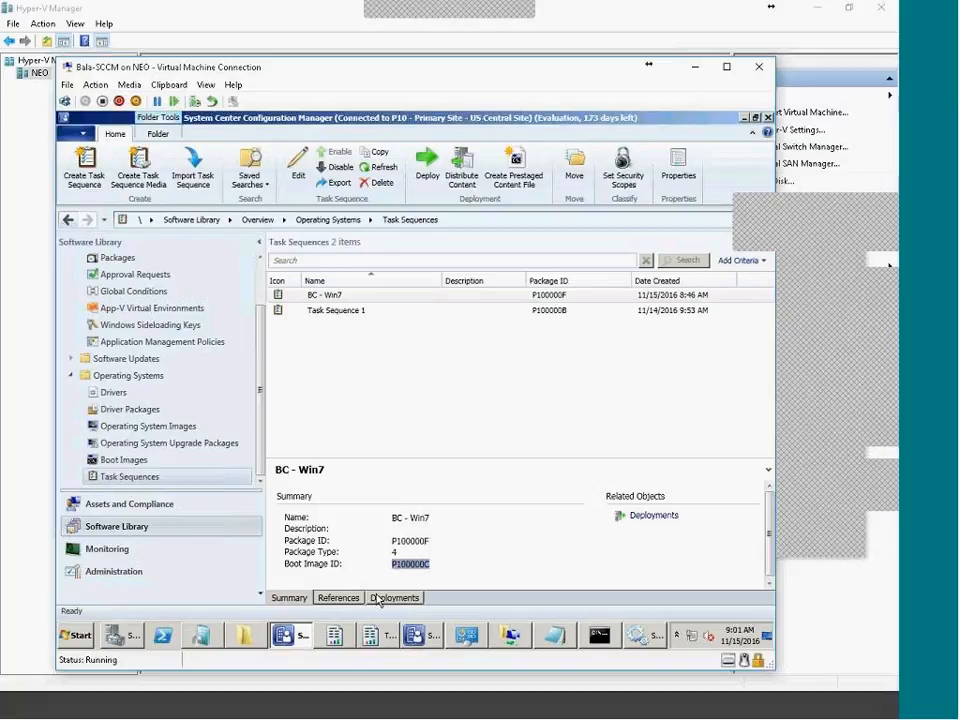
pyautogui.click(339, 598)
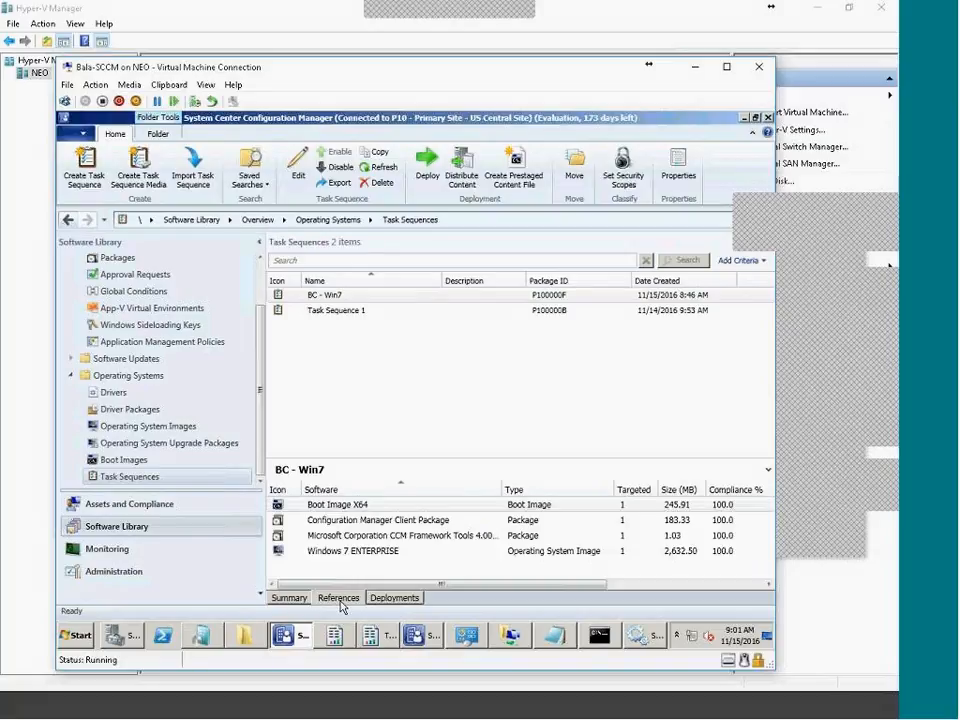
pyautogui.moveTo(654, 490); pyautogui.dragTo(392, 505)
pyautogui.moveTo(489, 585); pyautogui.dragTo(231, 596)
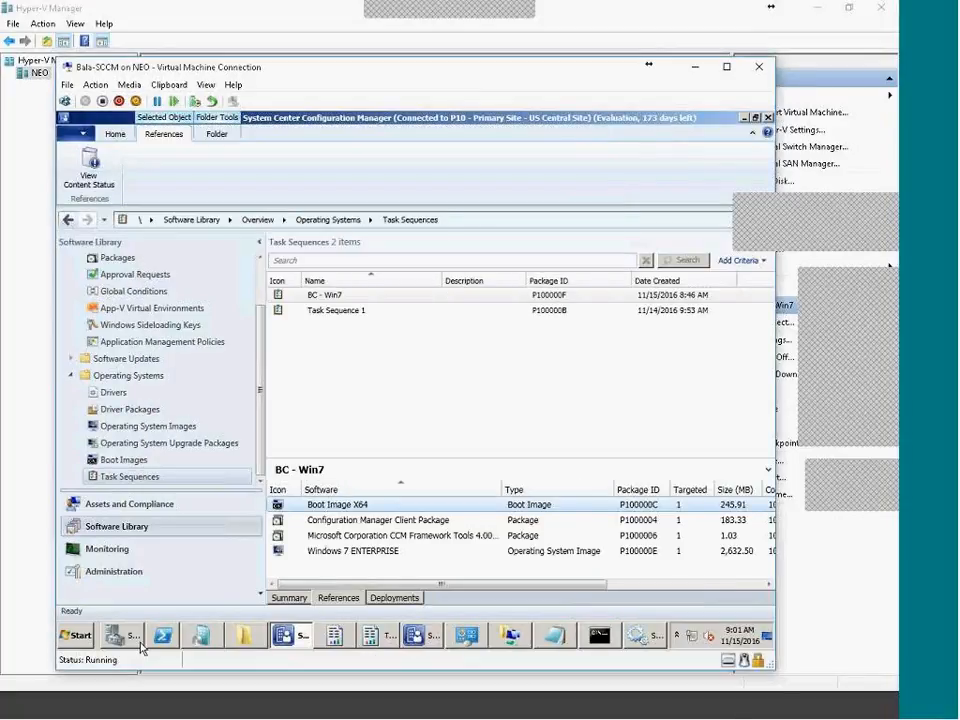
# Disable the INTERNET network connection in Network Connections
pyautogui.click(62, 640)
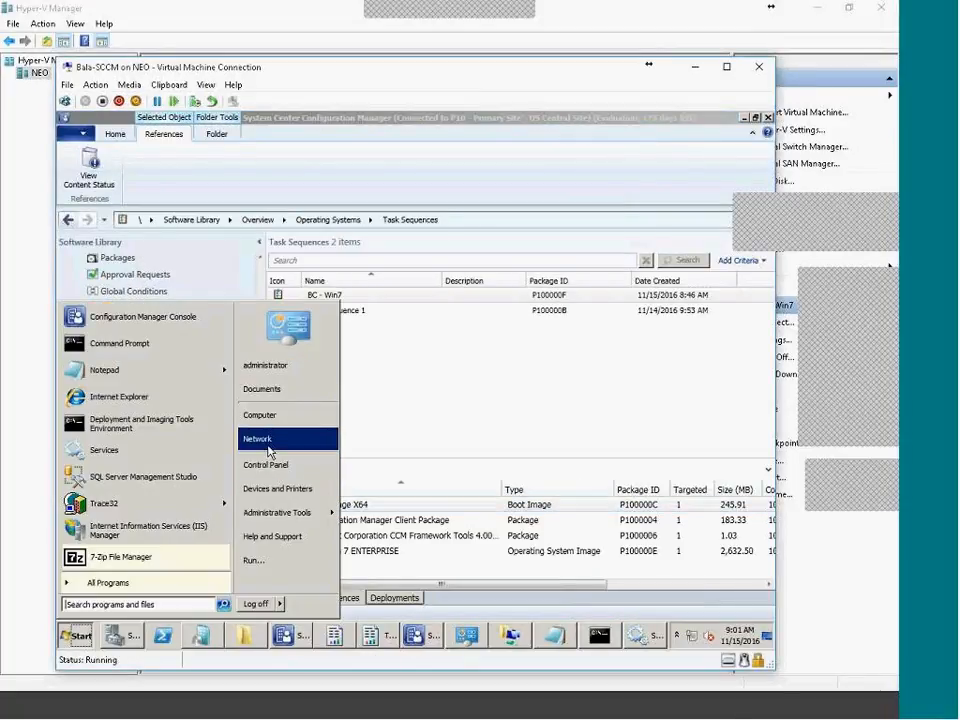
pyautogui.click(255, 438)
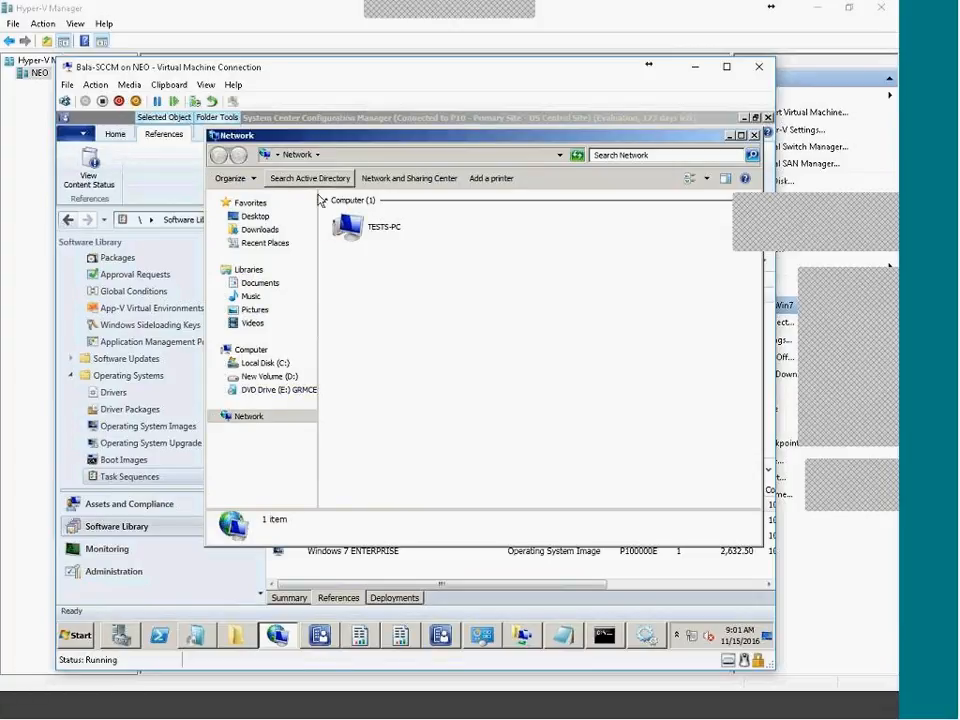
pyautogui.click(381, 180)
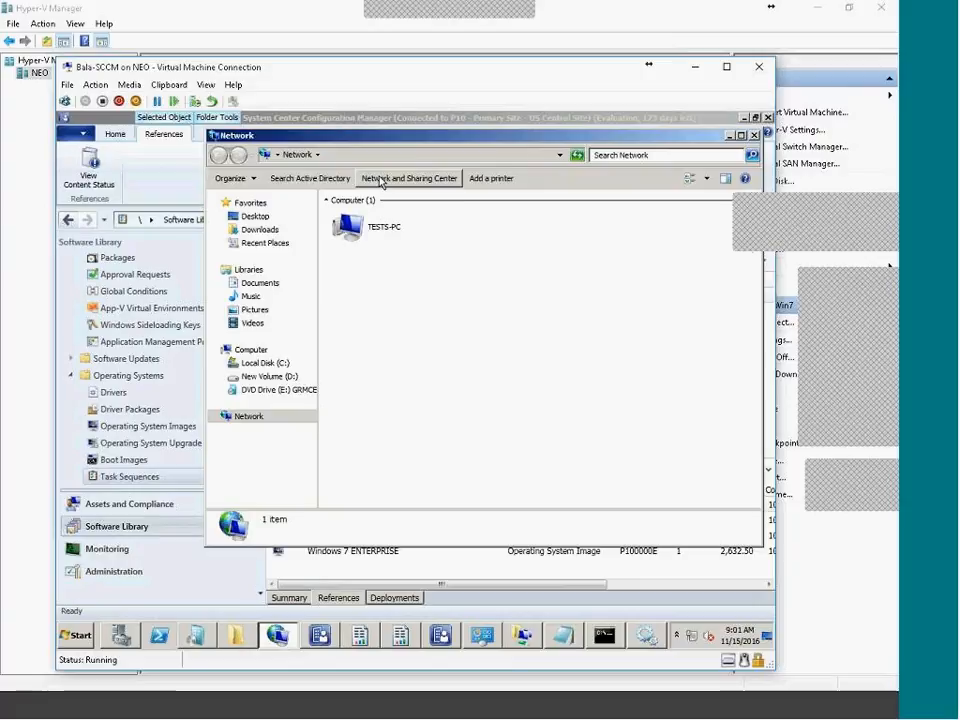
pyautogui.click(257, 207)
pyautogui.click(432, 214)
pyautogui.rightClick(433, 213)
pyautogui.click(458, 218)
pyautogui.click(466, 304)
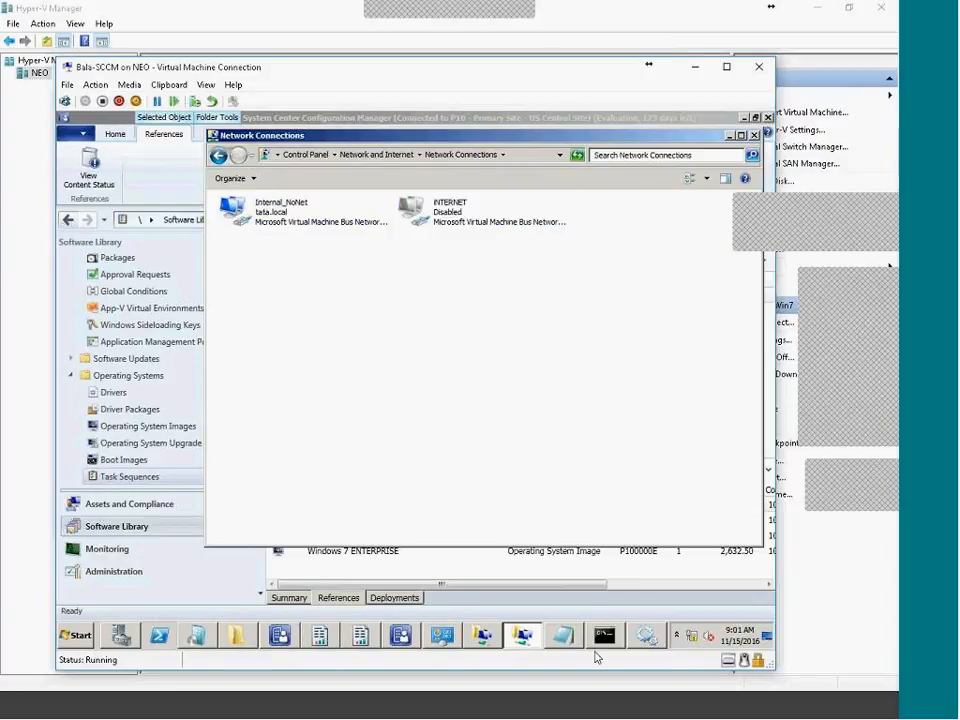
# Rearrange windows to reveal the OCT-BC-Win7 VM PXE booting and waiting on DHCP
pyautogui.click(528, 643)
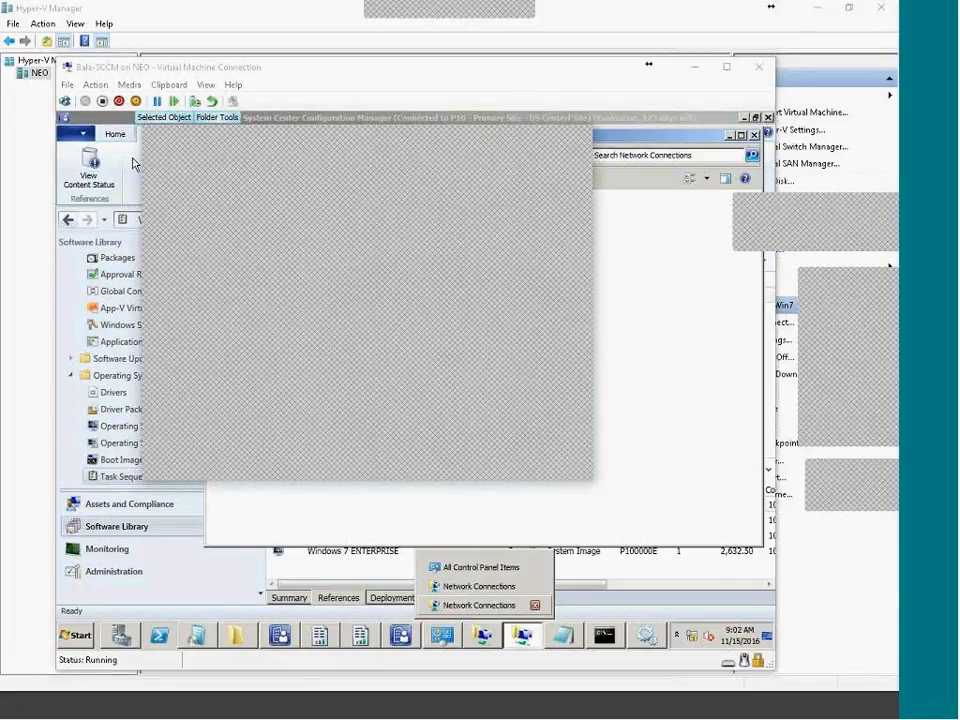
pyautogui.moveTo(270, 144); pyautogui.dragTo(322, 125)
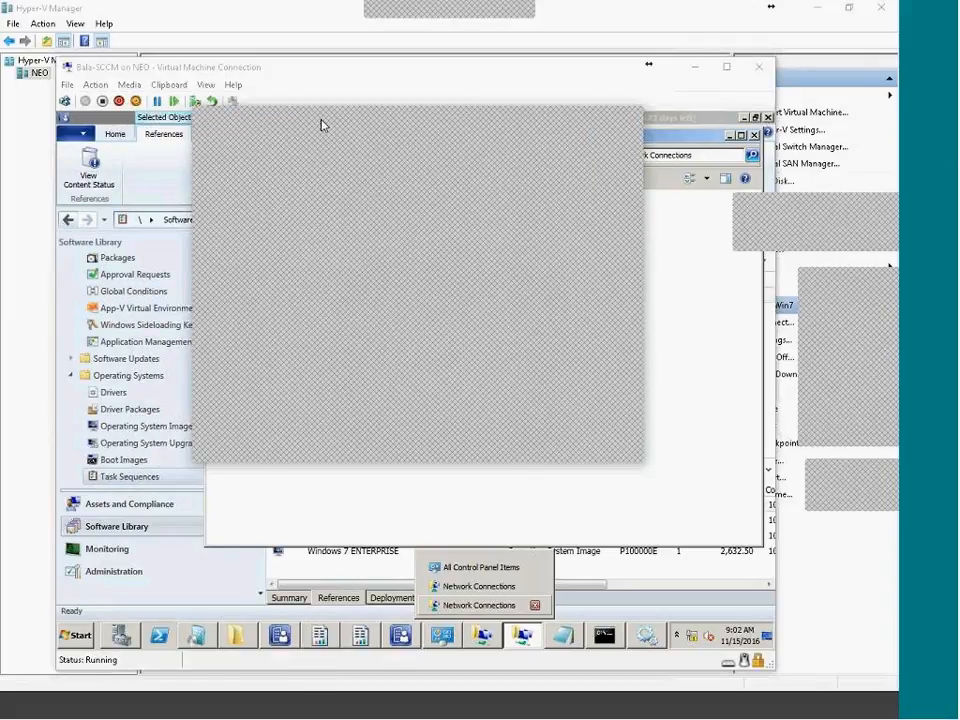
pyautogui.moveTo(328, 122); pyautogui.dragTo(315, 186)
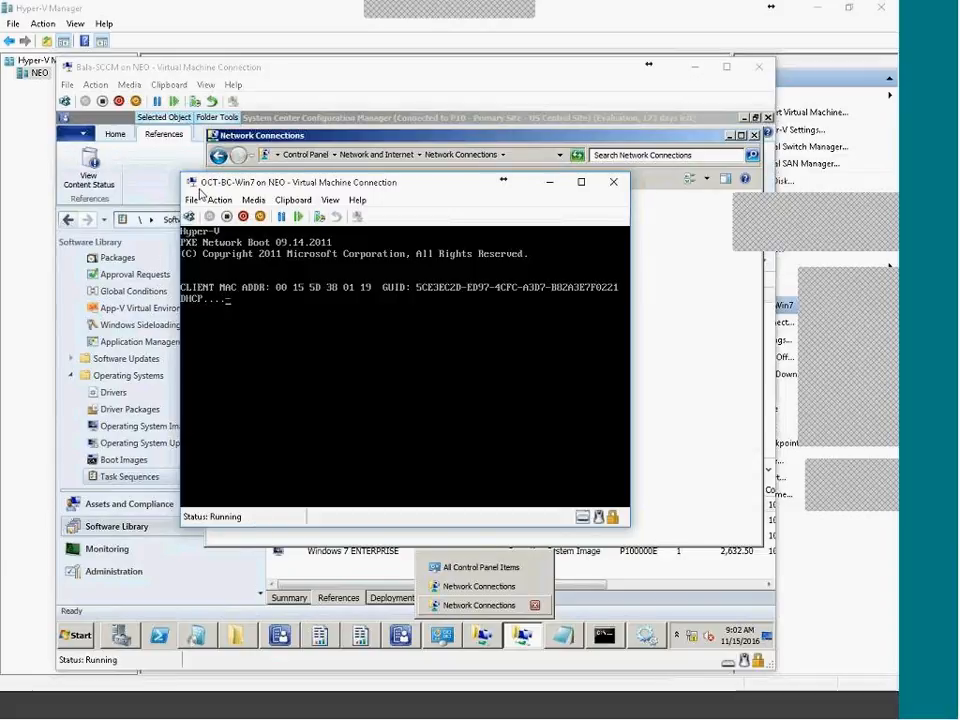
# Reset the OCT-BC-Win7 VM, restart Windows Deployment Services, and minimize the SCCM VM
pyautogui.click(189, 217)
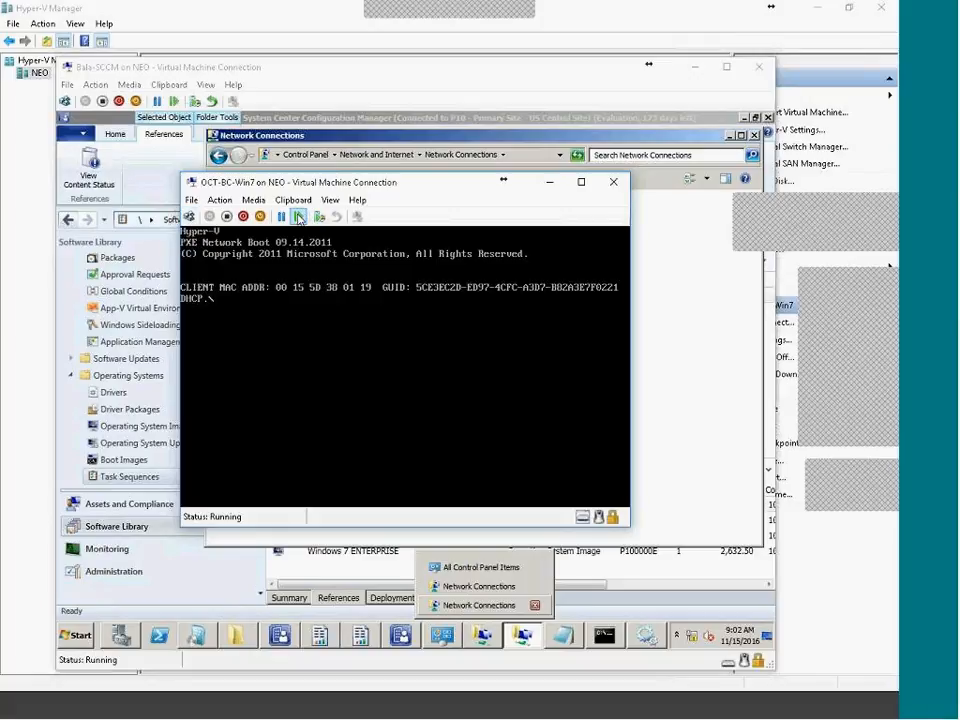
pyautogui.click(298, 217)
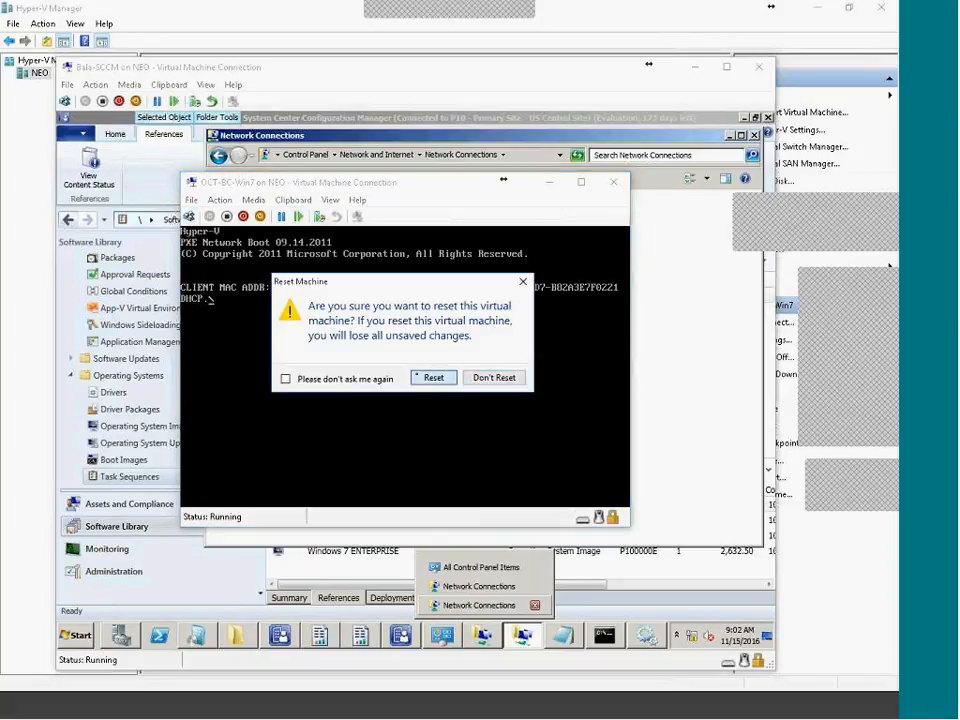
pyautogui.click(431, 377)
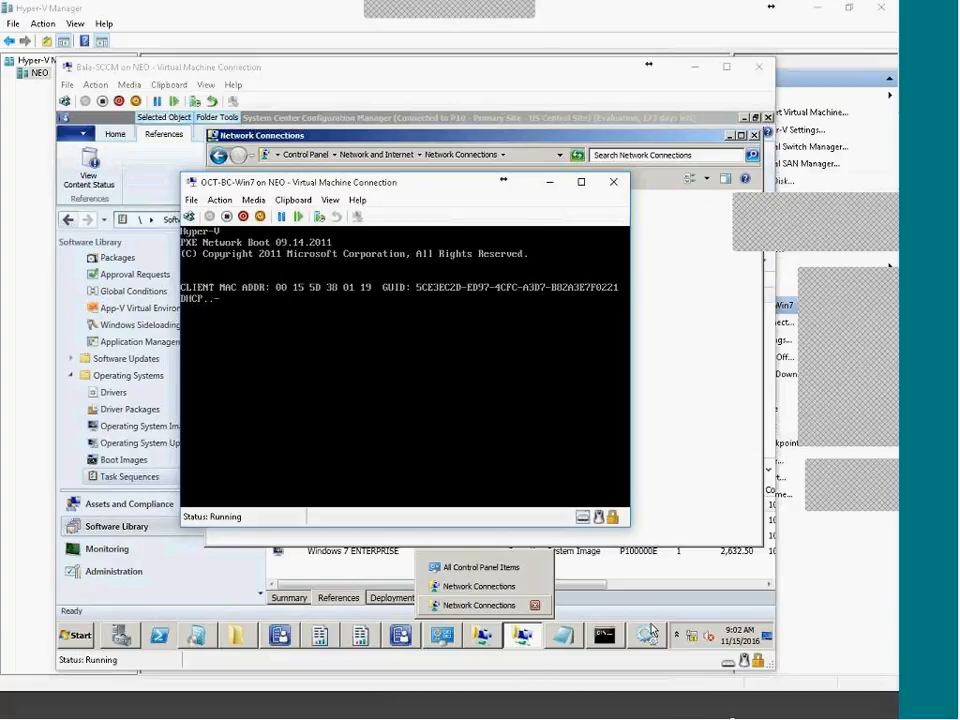
pyautogui.click(646, 634)
pyautogui.click(325, 195)
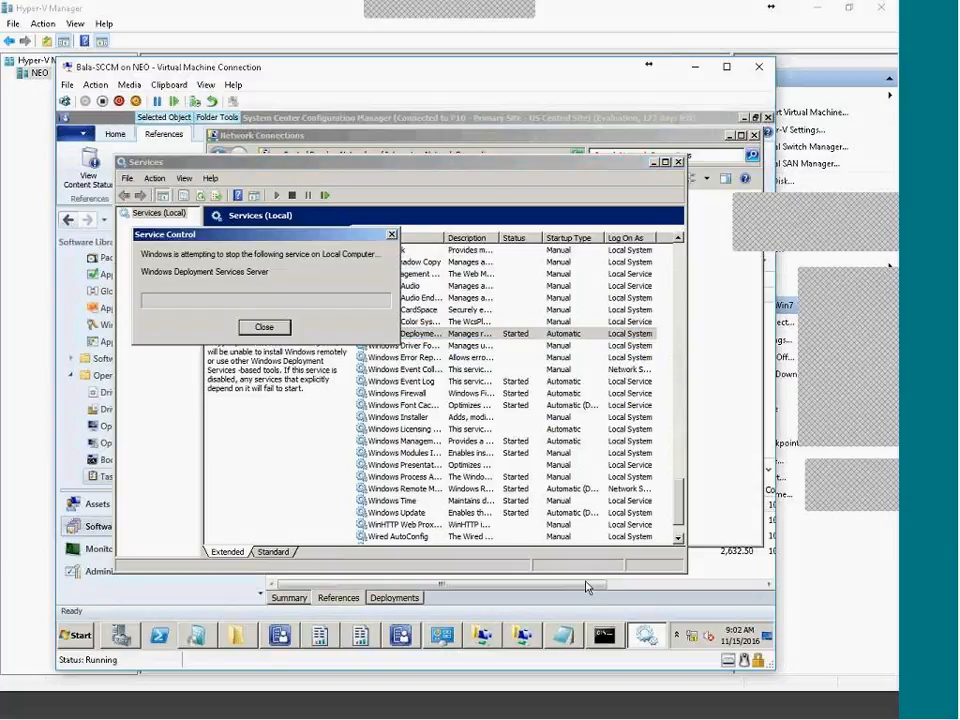
pyautogui.click(690, 710)
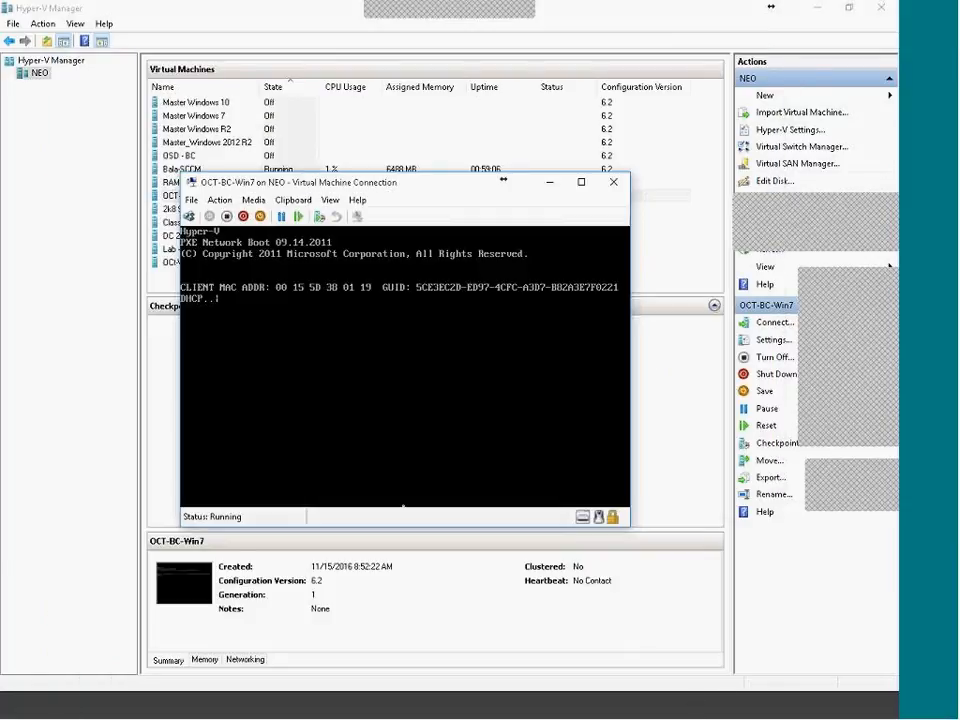
# Minimize Hyper-V Manager and bring the OCT-BC-Win7 VM window forward, nudging it upward
pyautogui.click(817, 7)
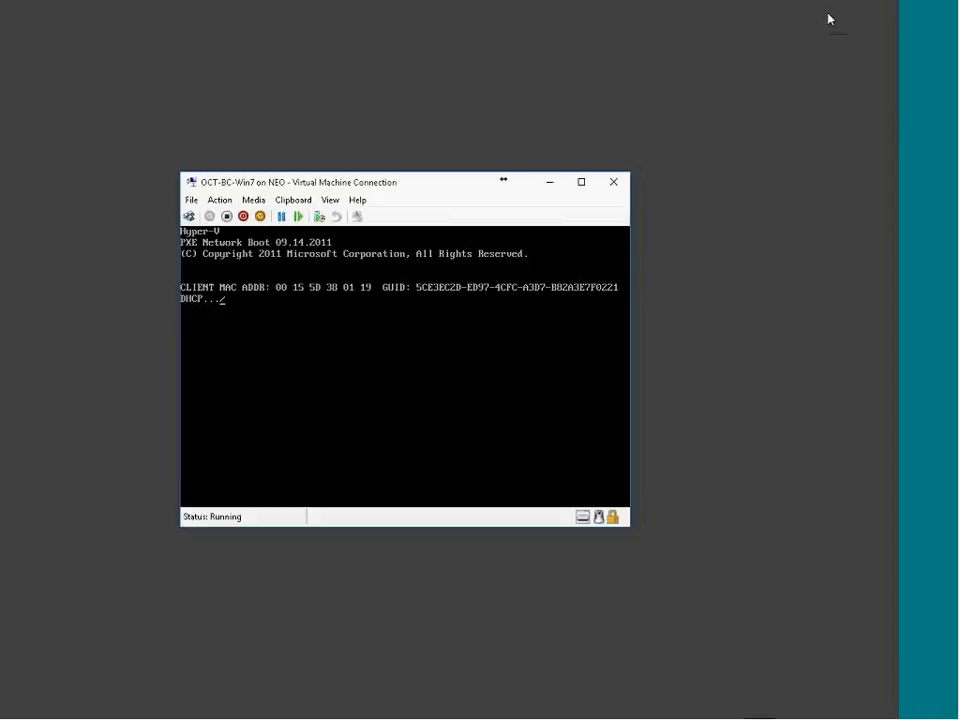
pyautogui.click(660, 710)
pyautogui.click(708, 715)
pyautogui.click(754, 706)
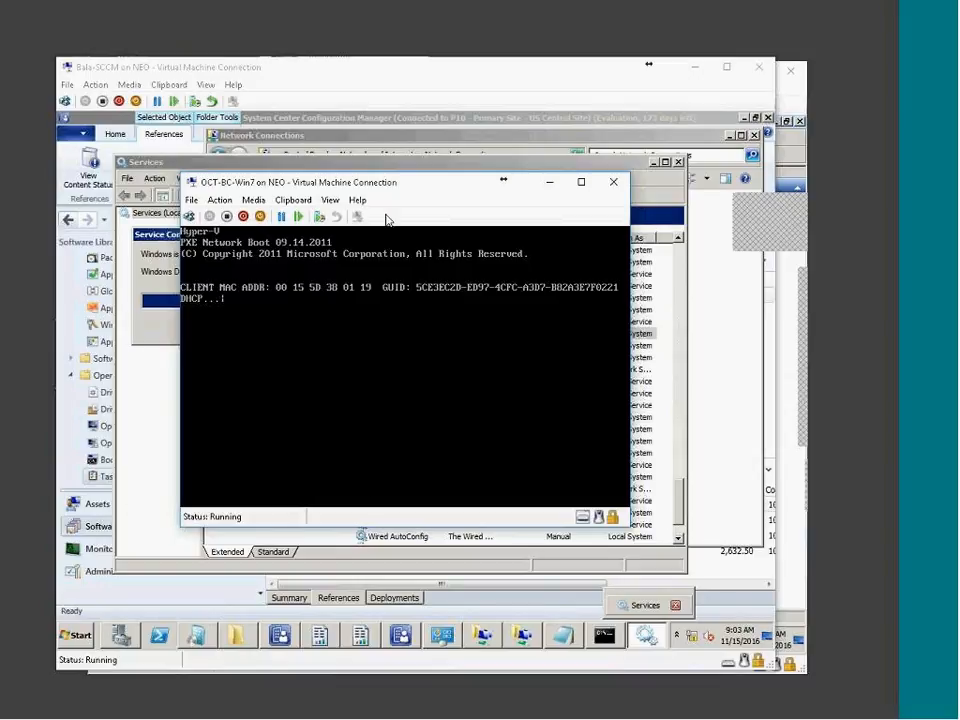
pyautogui.moveTo(397, 189); pyautogui.dragTo(405, 135)
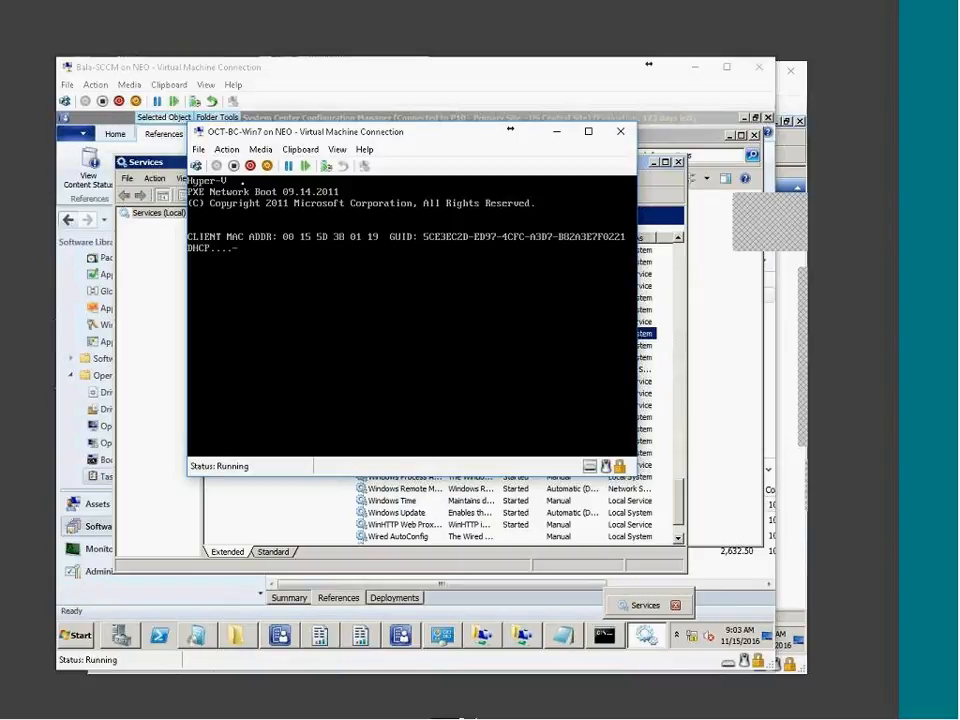
# Reset OCT-BC-Win7 again, confirm, then bring the DC's DHCP console to the front
pyautogui.click(326, 165)
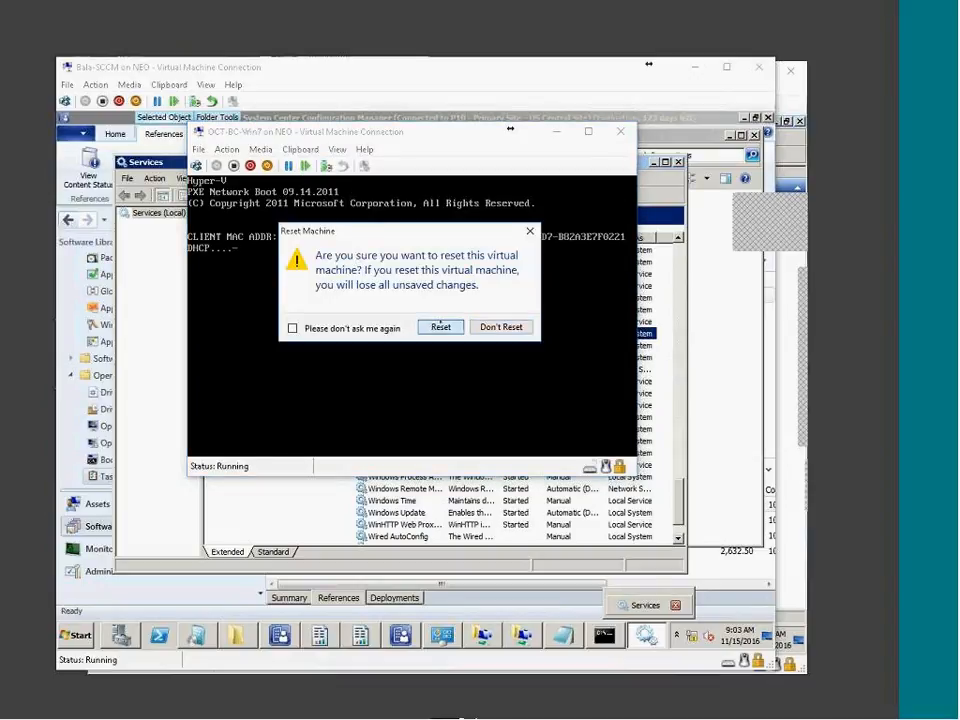
pyautogui.click(437, 322)
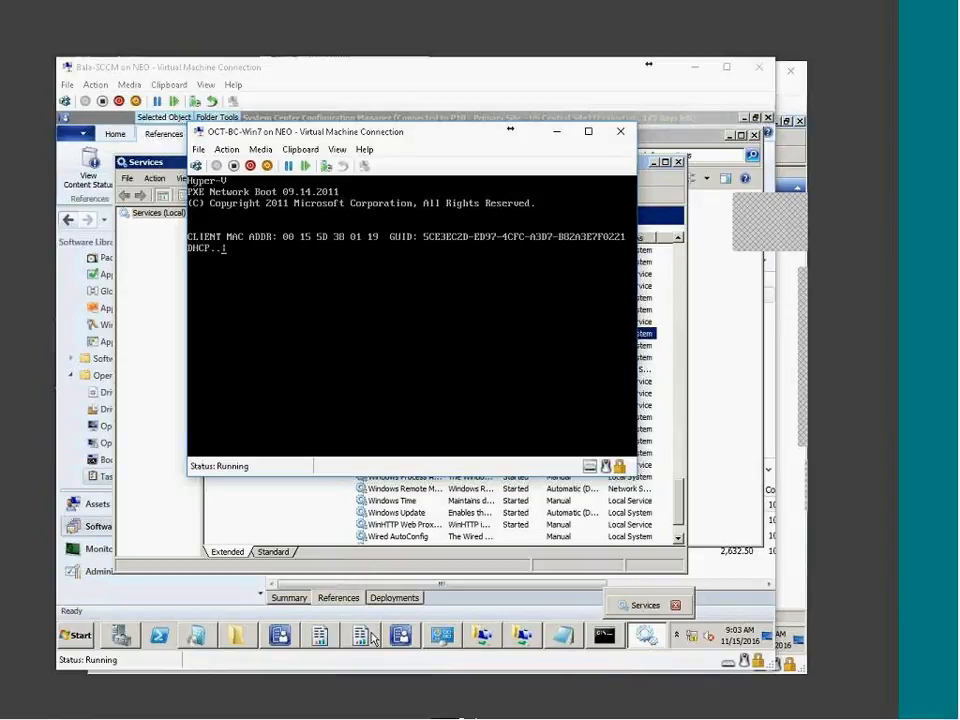
pyautogui.click(818, 268)
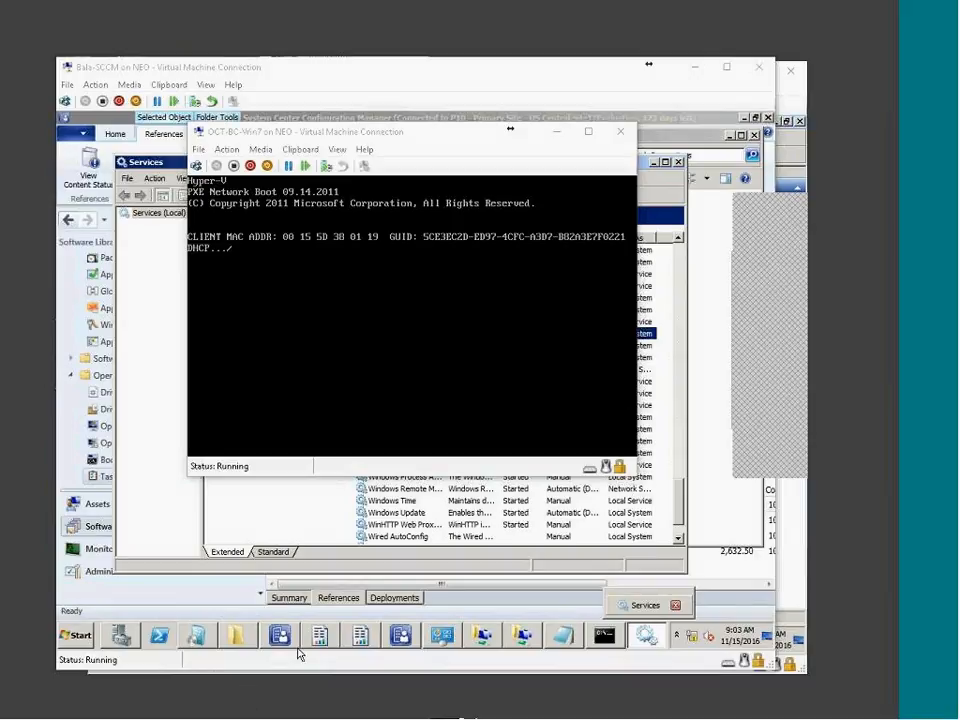
pyautogui.click(394, 139)
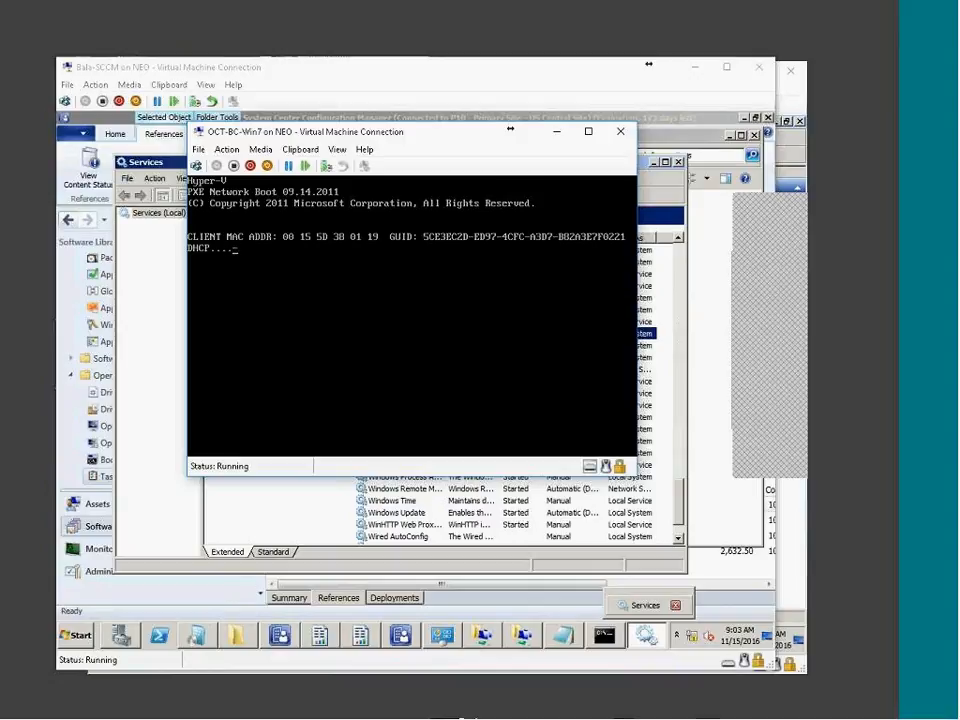
pyautogui.click(656, 706)
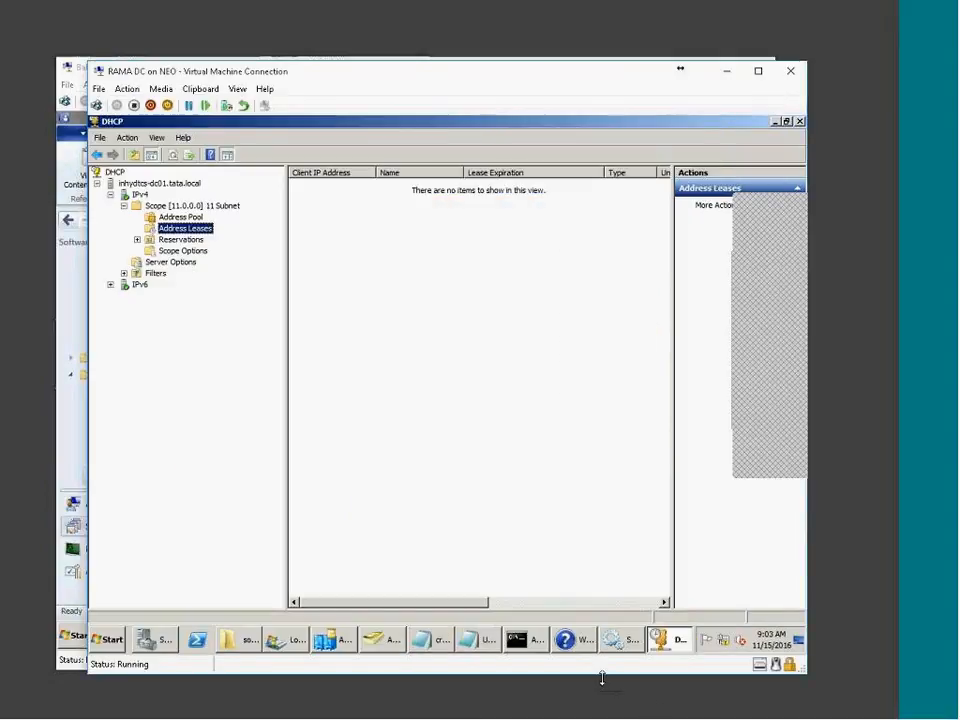
# Browse Scope [11.0.0.0], the DHCP server node and IPv4, checking their action menus
pyautogui.click(176, 207)
pyautogui.click(150, 184)
pyautogui.click(137, 195)
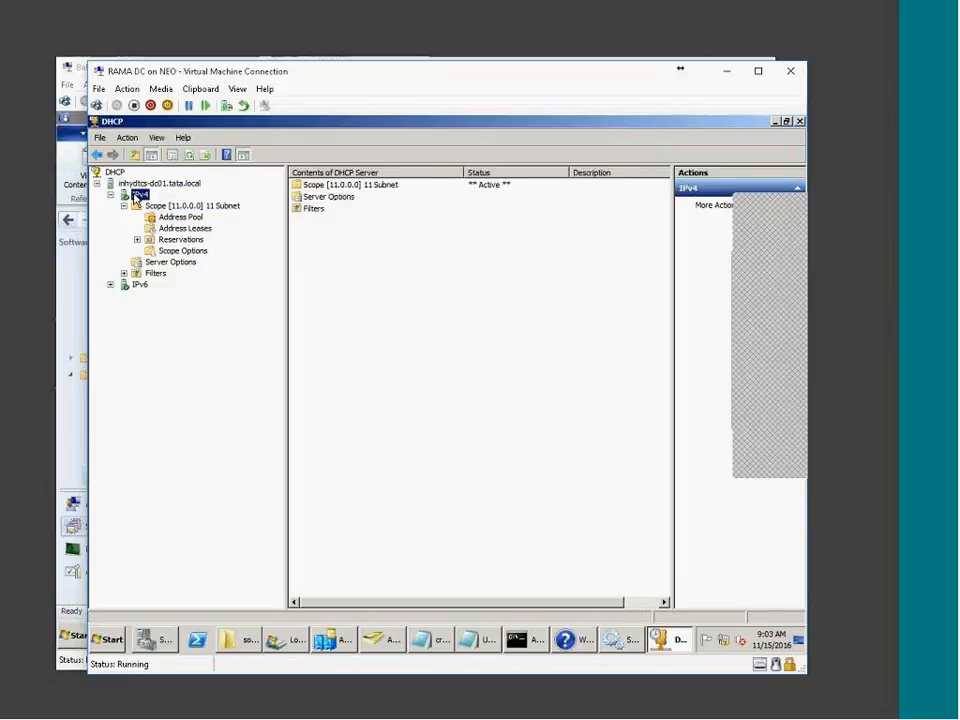
pyautogui.rightClick(137, 195)
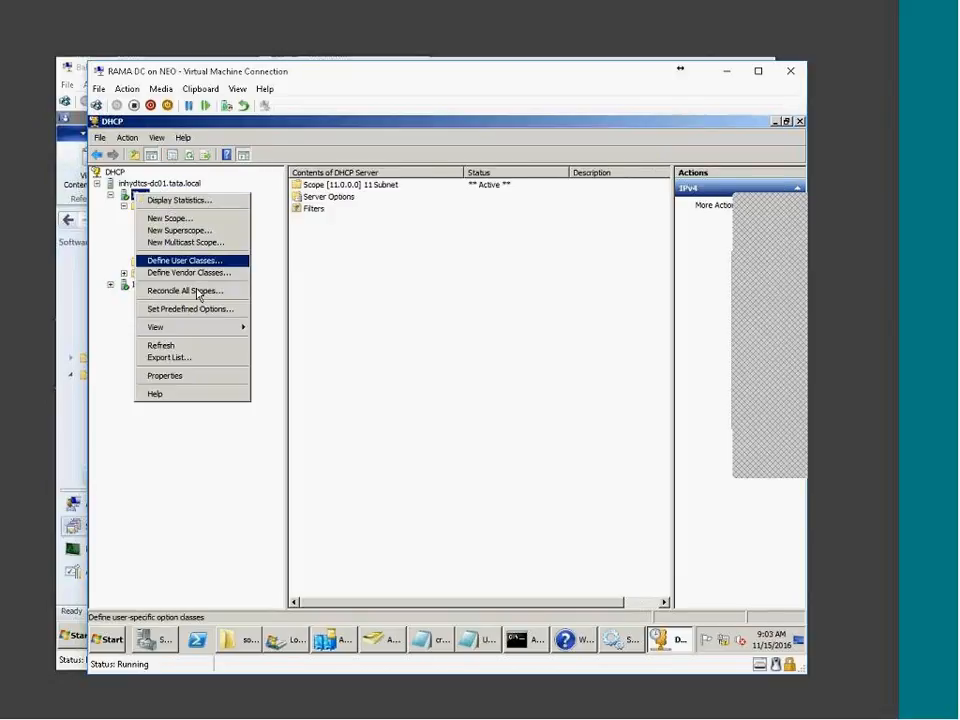
pyautogui.click(143, 185)
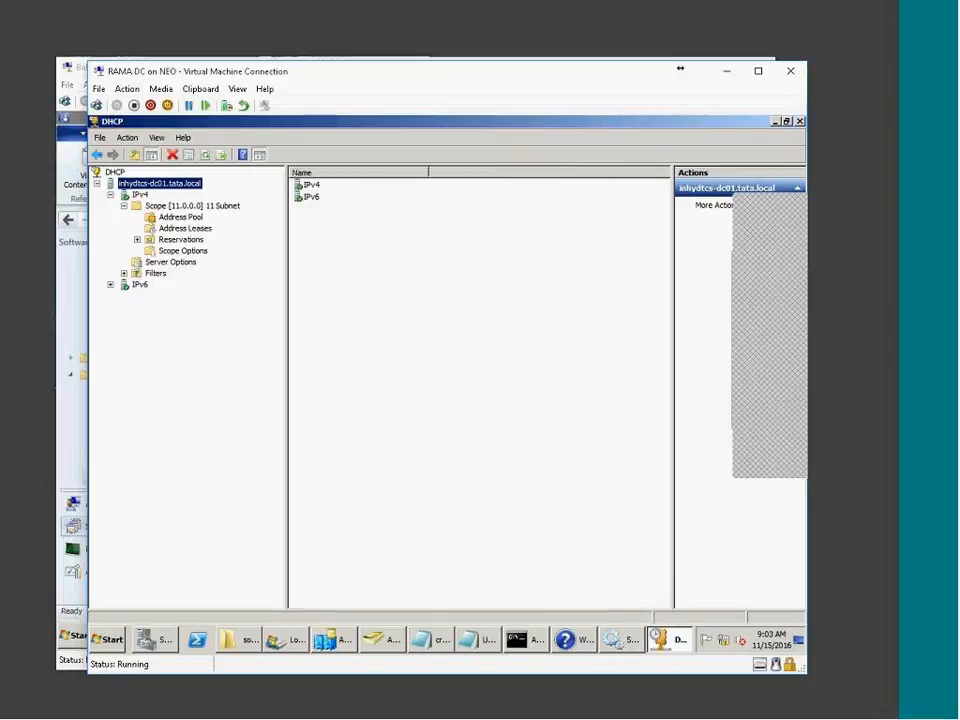
pyautogui.rightClick(128, 187)
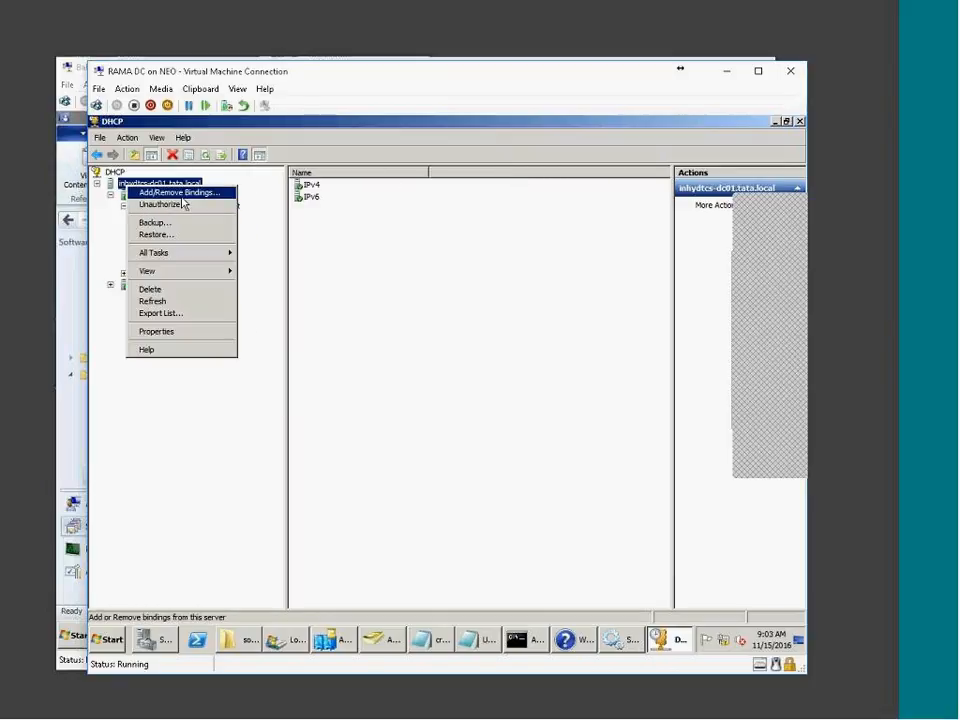
pyautogui.click(428, 276)
# Recheck the DHCP server's actions, then collapse IPv4, expand IPv6 and re-expand IPv4
pyautogui.rightClick(164, 185)
pyautogui.click(125, 196)
pyautogui.click(110, 196)
pyautogui.click(110, 206)
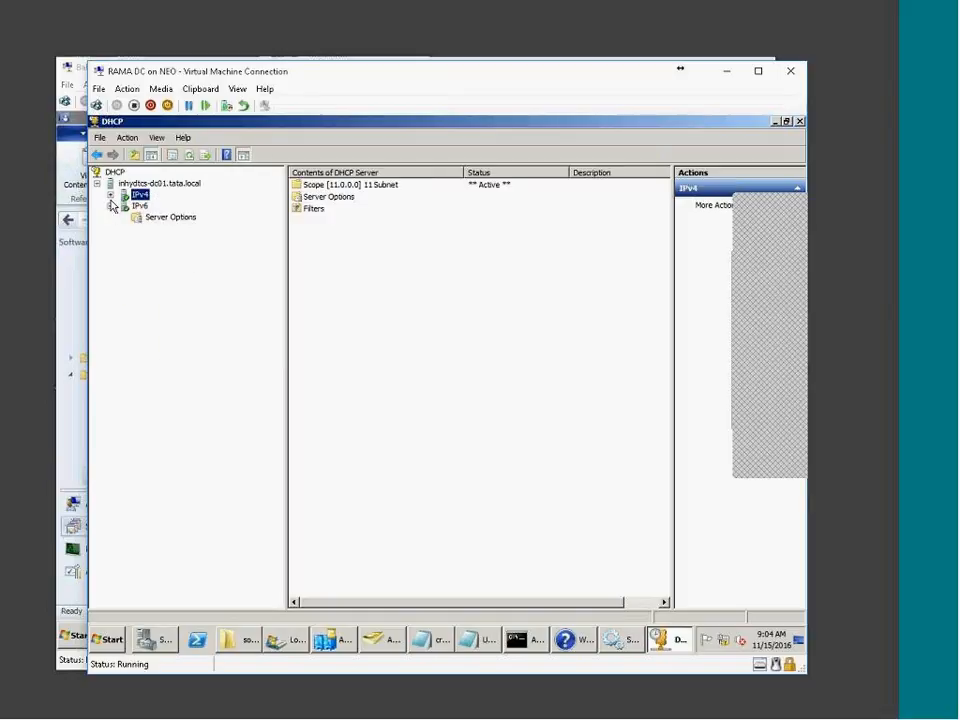
pyautogui.click(110, 195)
pyautogui.moveTo(520, 640)
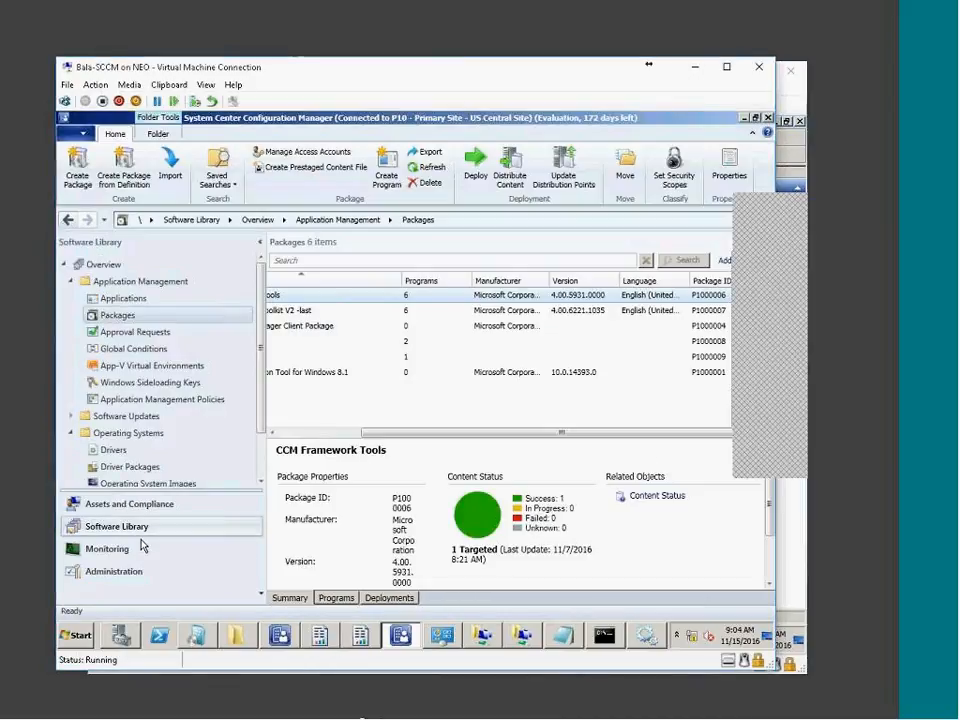
# Open the Distribution point role's properties under Site Configuration and review its PXE and Multicast settings
pyautogui.click(124, 569)
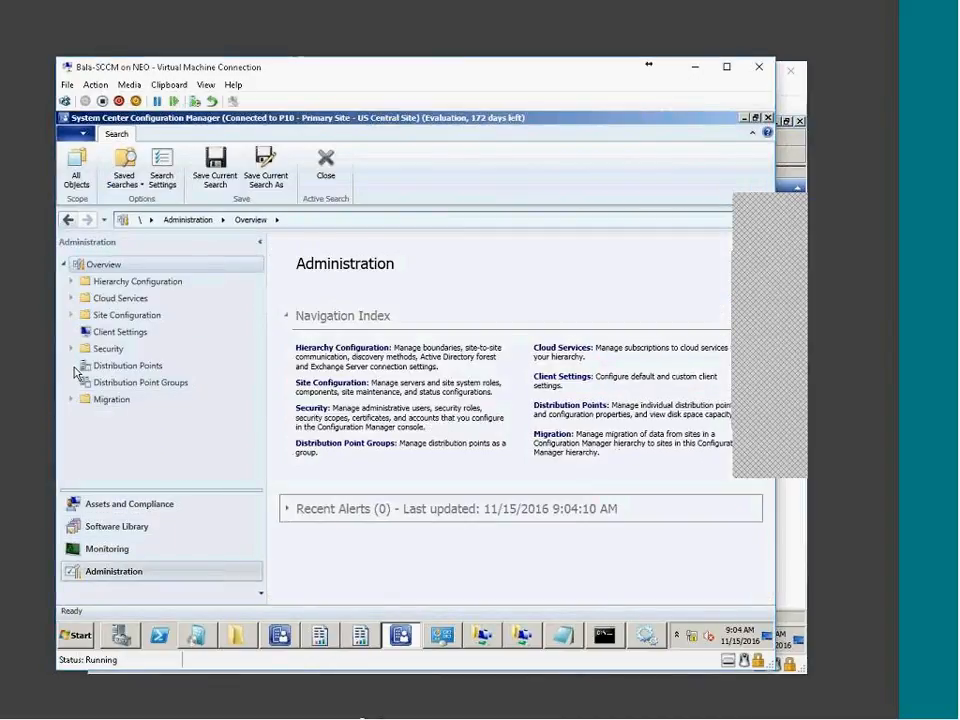
pyautogui.click(74, 316)
pyautogui.click(130, 348)
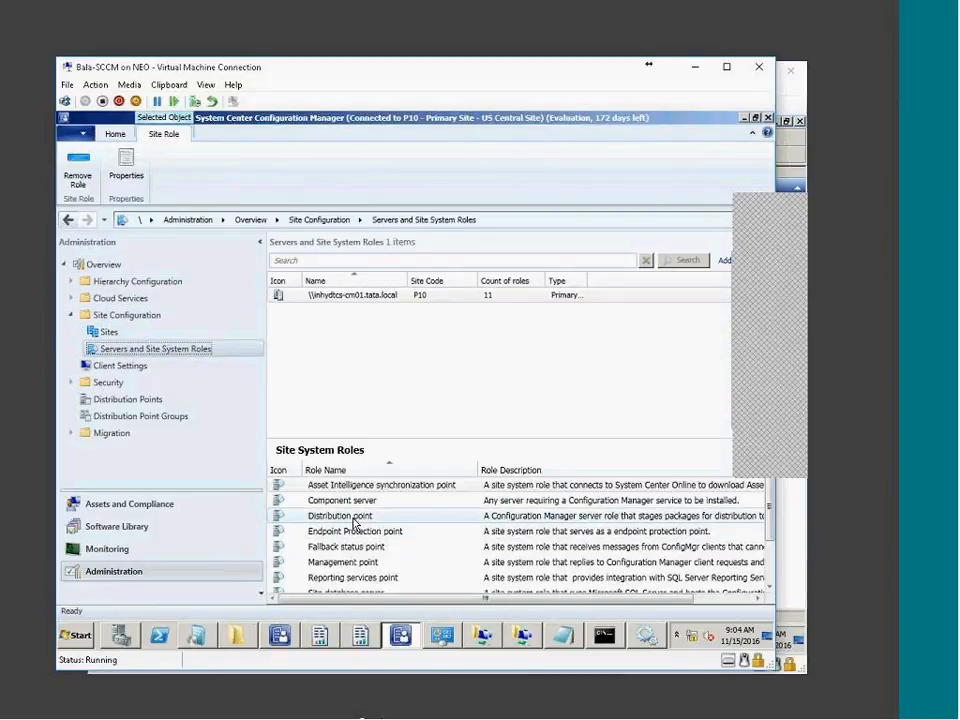
pyautogui.click(354, 518)
pyautogui.click(126, 165)
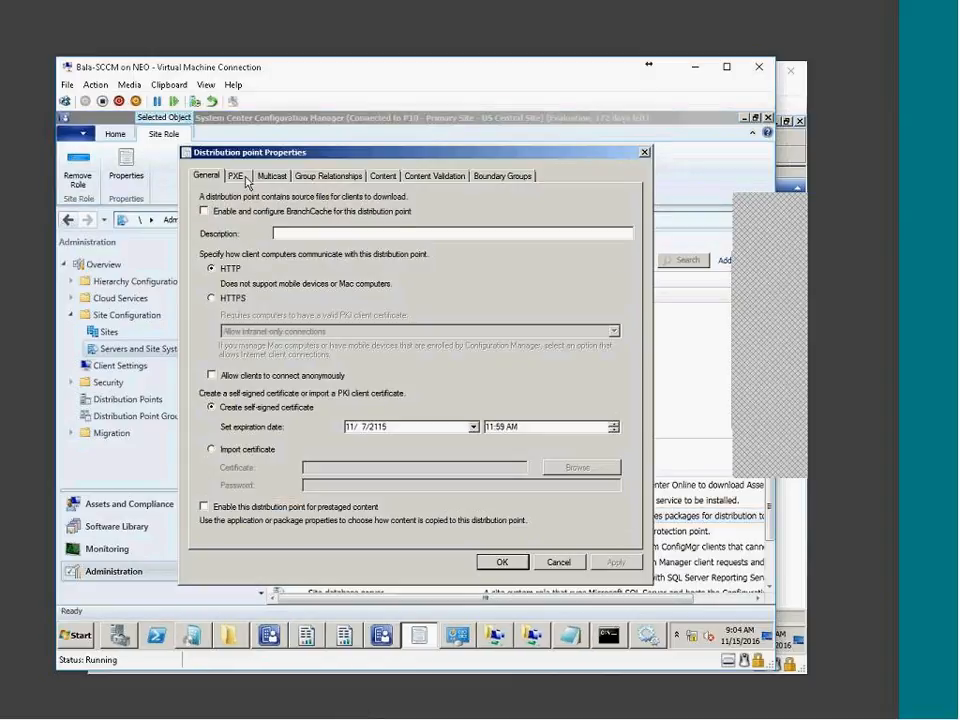
pyautogui.click(235, 175)
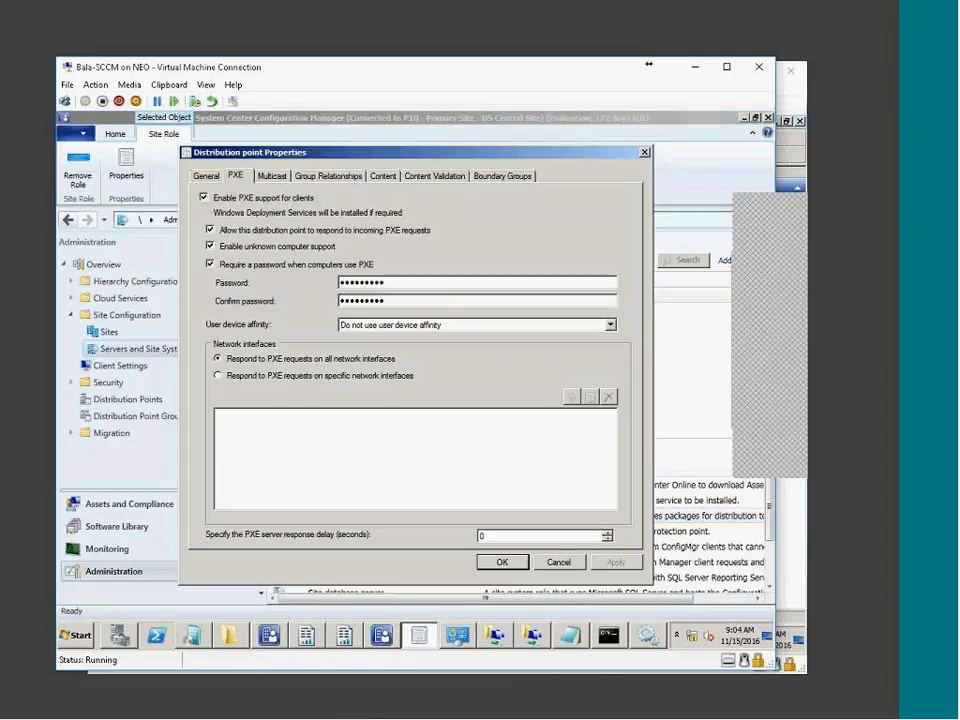
pyautogui.click(268, 176)
pyautogui.click(234, 176)
# In Server Manager, navigate Windows Deployment Services to the inhydtcs-cm01.tata.local WDS server
pyautogui.click(119, 635)
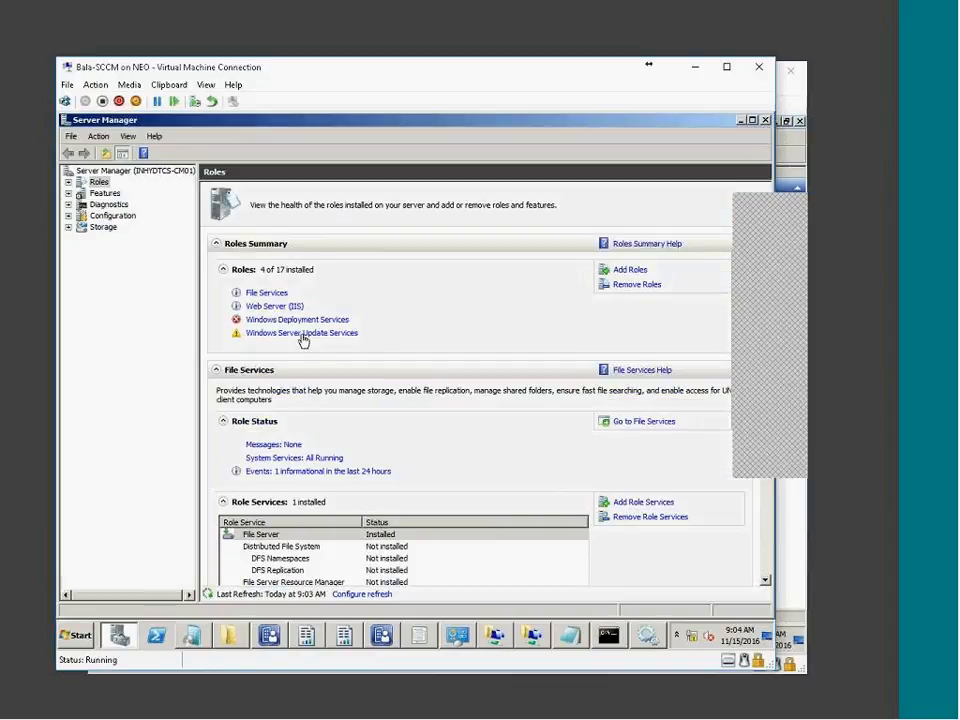
pyautogui.click(315, 320)
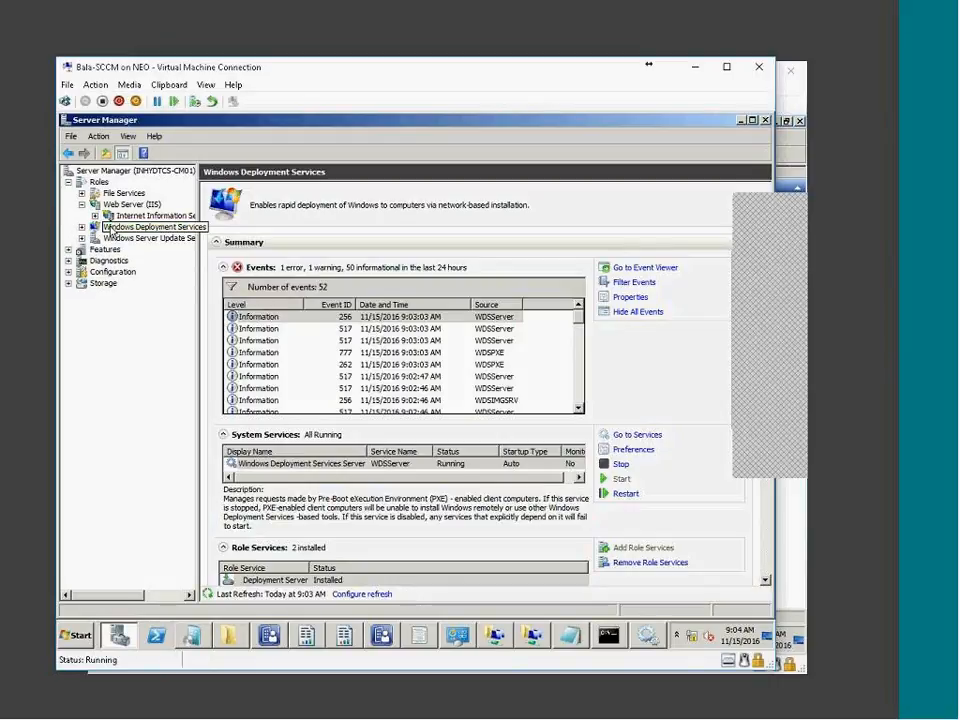
pyautogui.click(82, 227)
pyautogui.click(108, 238)
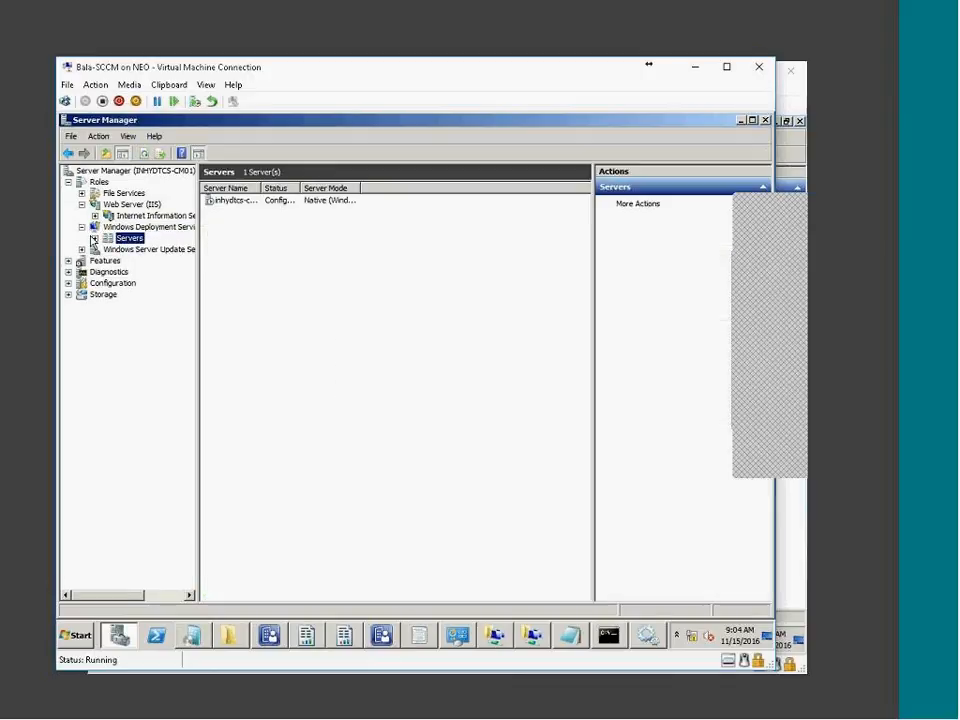
pyautogui.click(94, 238)
pyautogui.click(125, 249)
# Browse the WDS server's Install Images, Boot Images, Pending Devices, Multicast Transmissions and Drivers folders
pyautogui.click(108, 249)
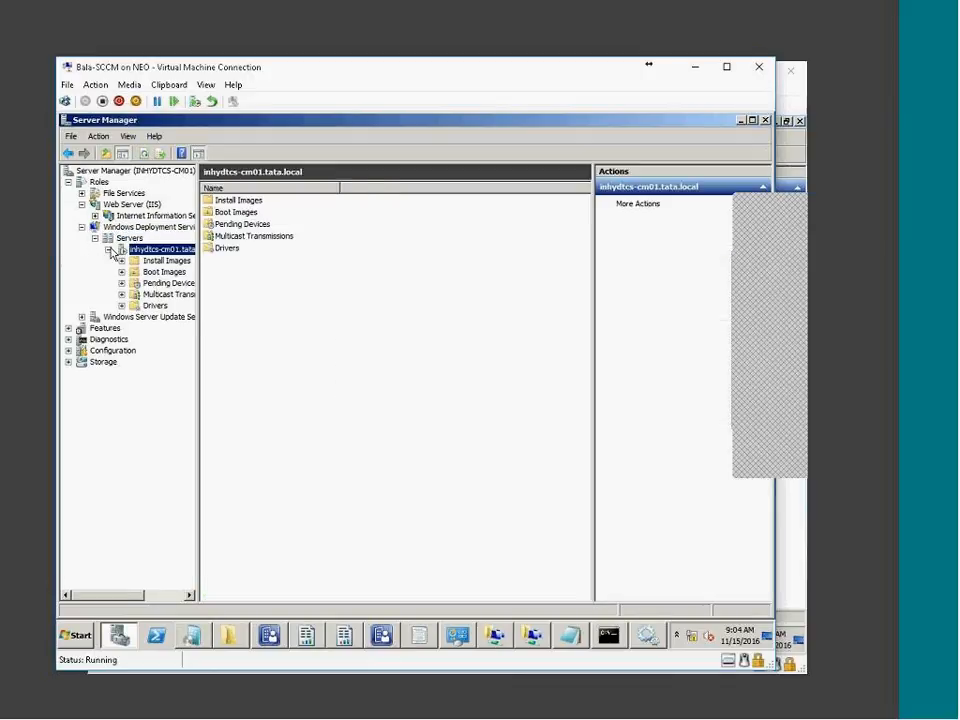
pyautogui.click(160, 260)
pyautogui.click(145, 273)
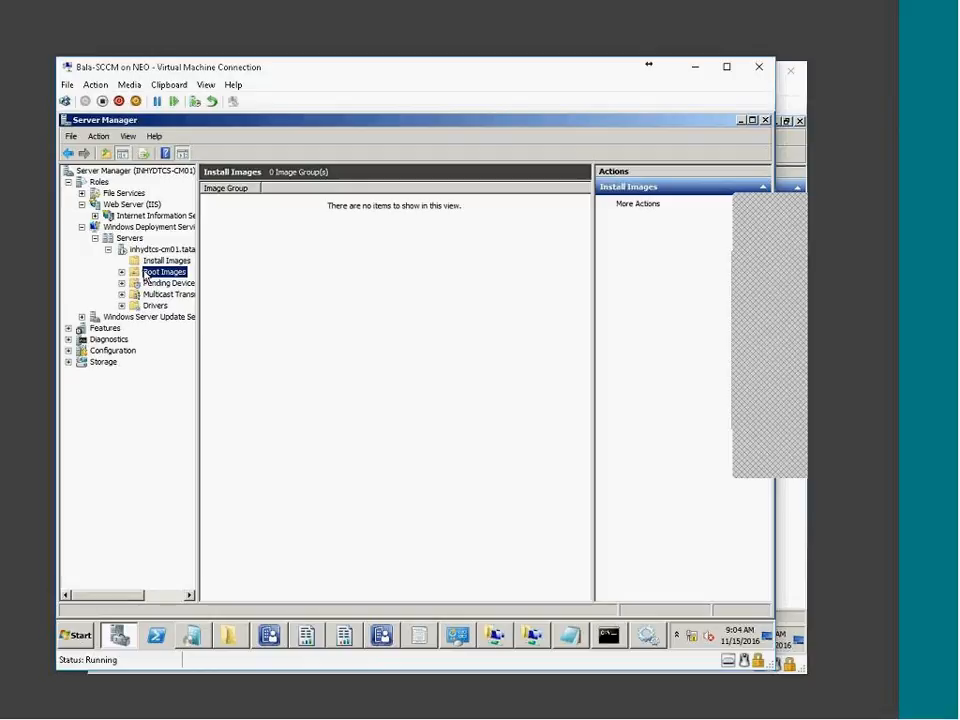
pyautogui.click(165, 283)
pyautogui.press('Return')
pyautogui.click(135, 295)
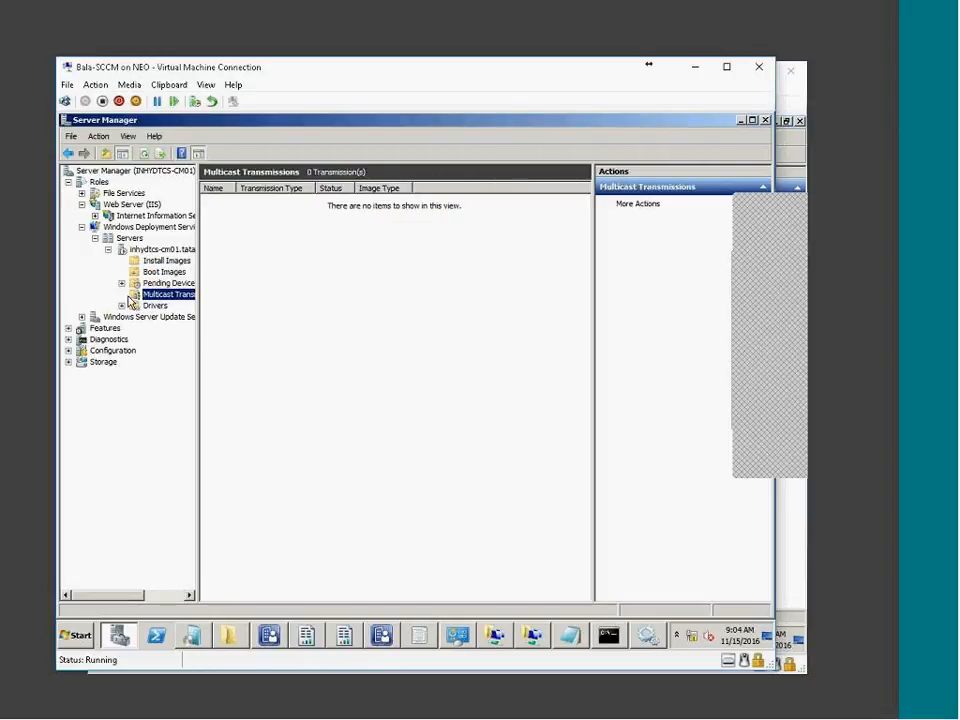
pyautogui.click(122, 306)
# Cancel the Distribution point Properties and close the software metering report and extra console windows
pyautogui.click(765, 121)
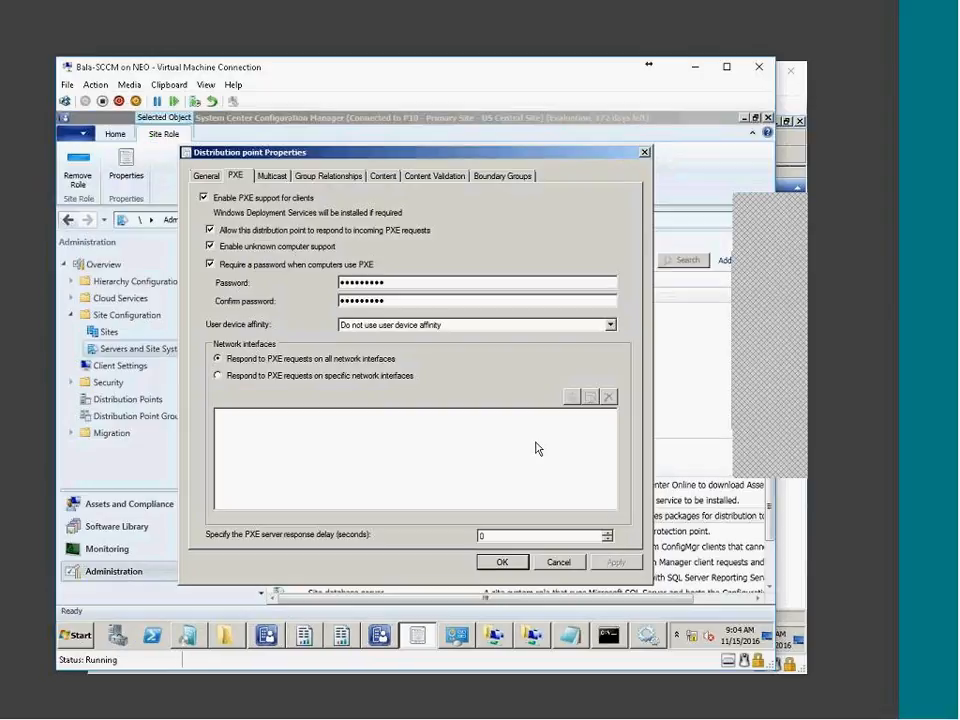
pyautogui.click(557, 562)
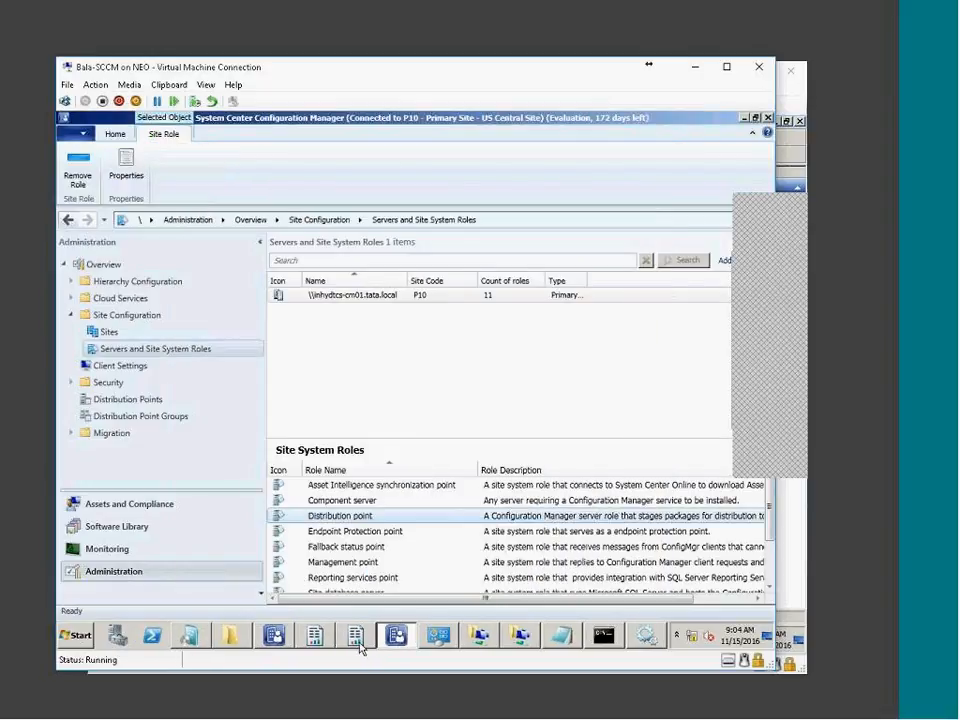
pyautogui.click(358, 638)
pyautogui.rightClick(362, 639)
pyautogui.click(350, 612)
pyautogui.rightClick(331, 637)
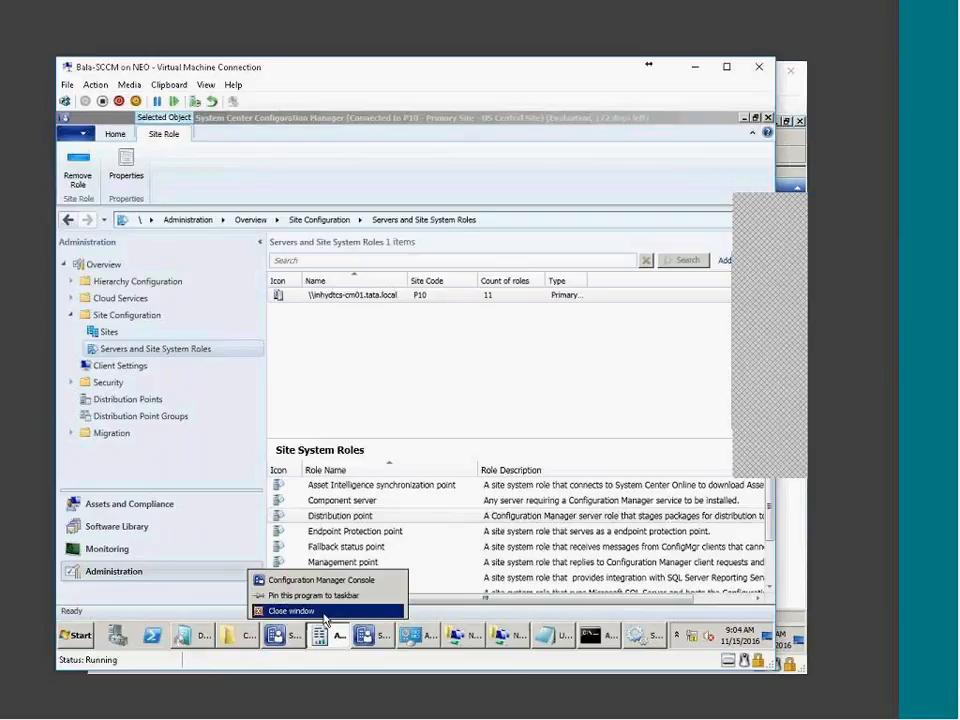
pyautogui.click(322, 612)
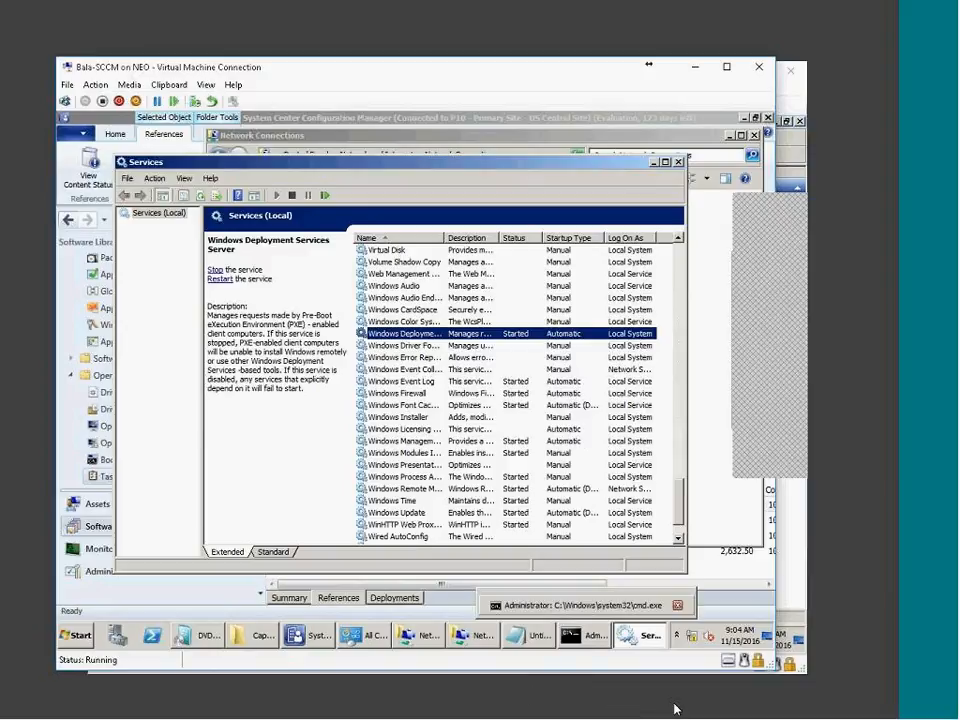
pyautogui.click(751, 710)
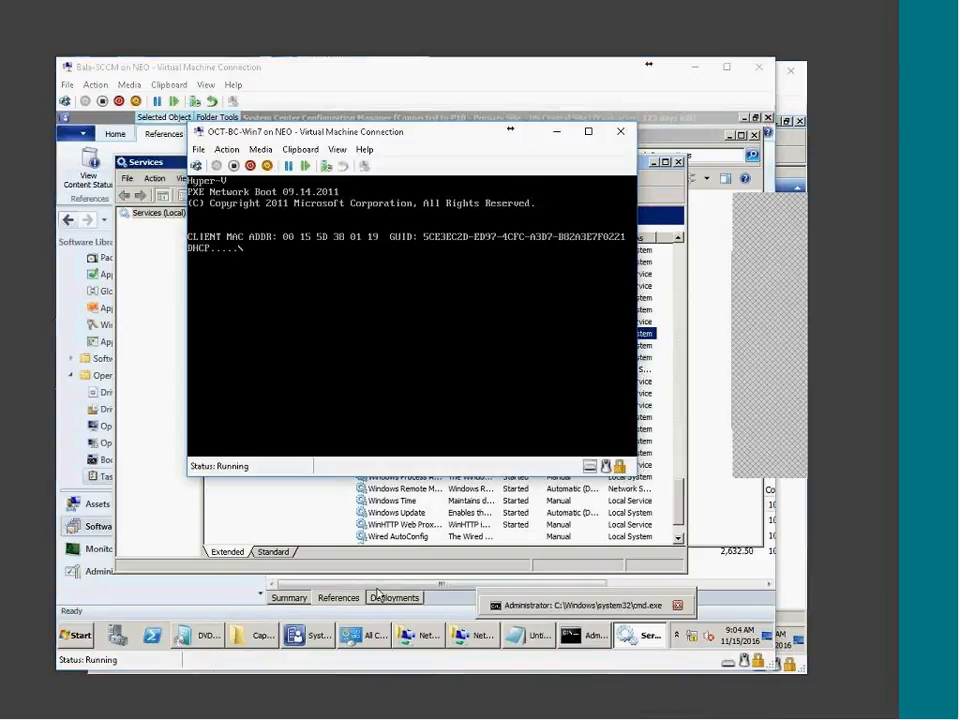
# Check the DC VM's network adapter switch in Settings, cancel, and select the DHCP address pool
pyautogui.click(645, 715)
pyautogui.click(103, 90)
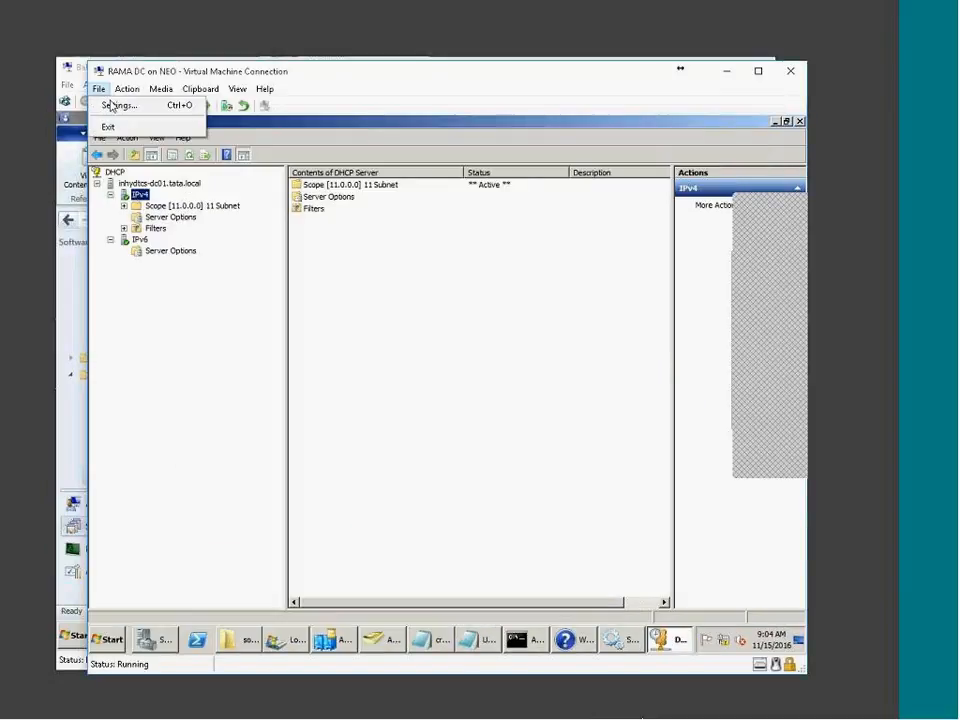
pyautogui.click(110, 105)
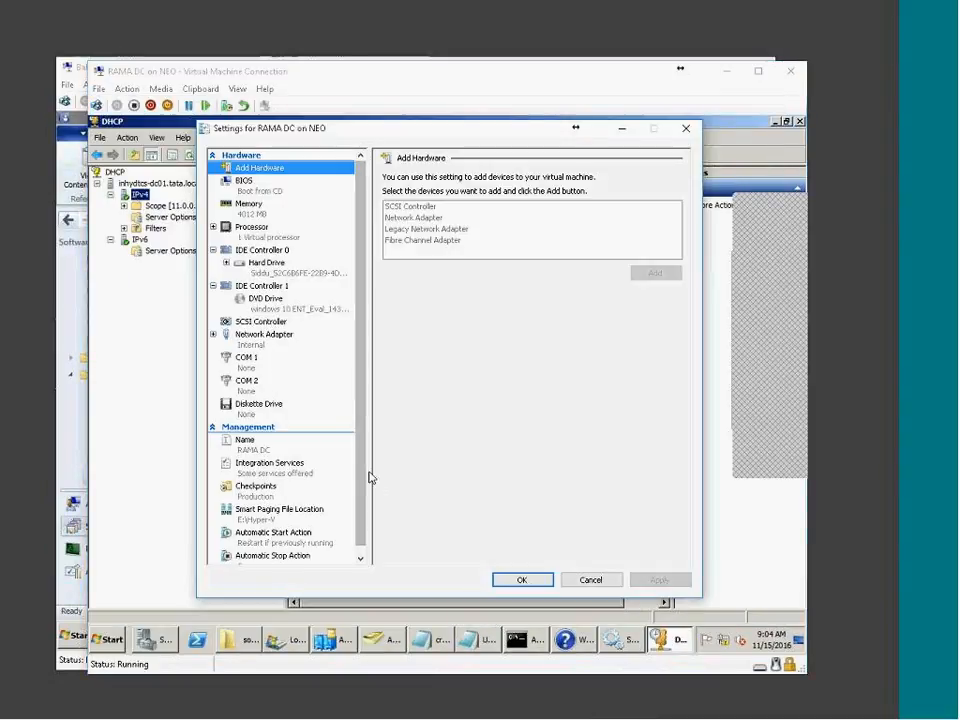
pyautogui.scroll(-1, 245, 363)
pyautogui.click(252, 327)
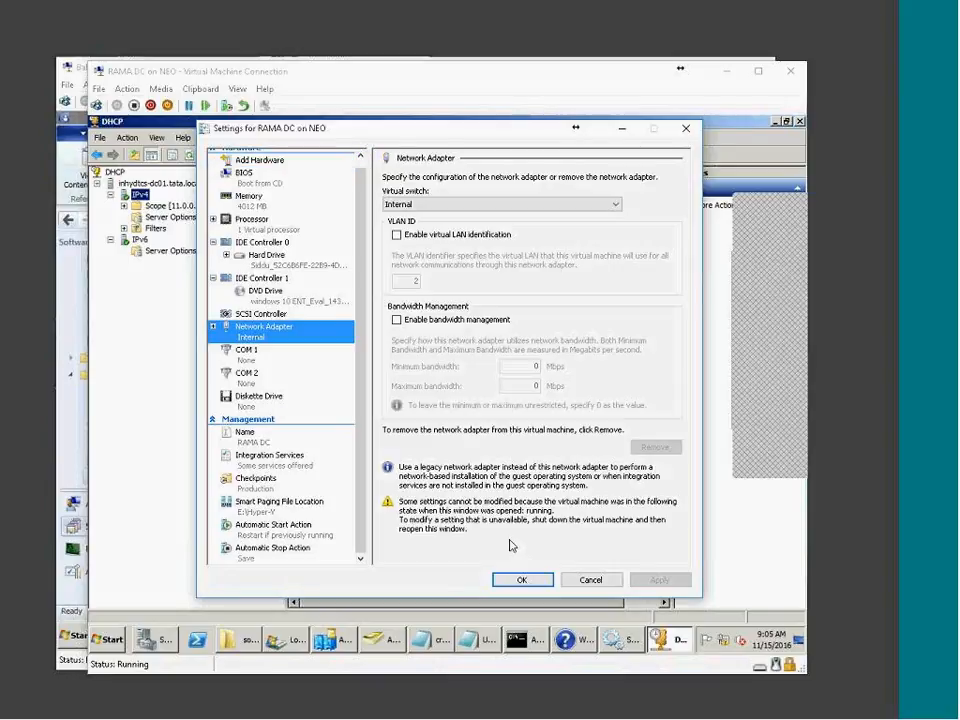
pyautogui.click(590, 580)
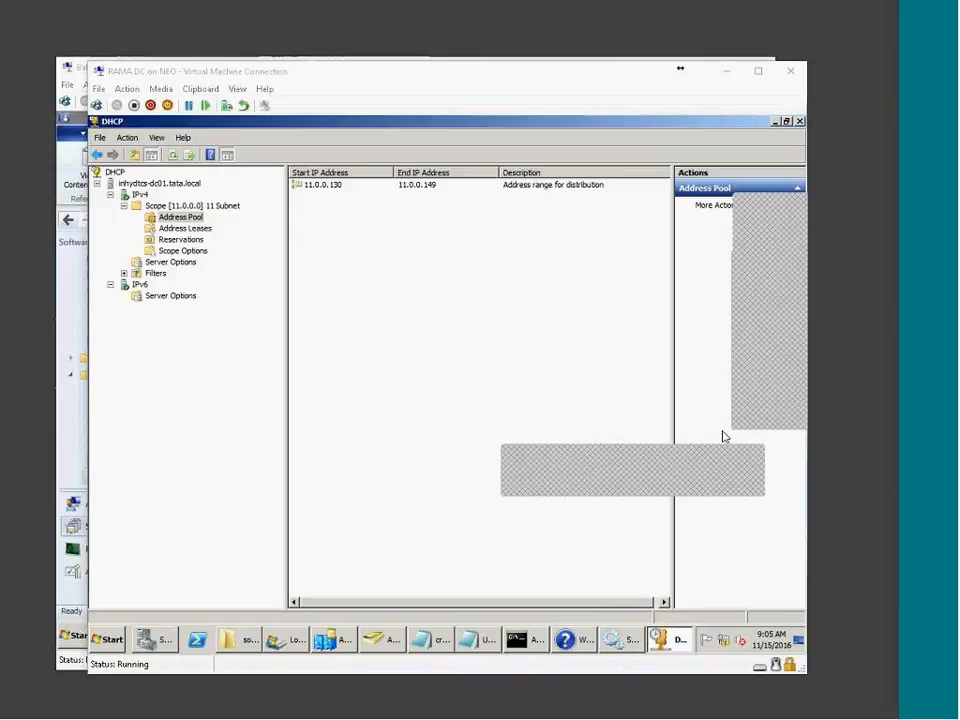
pyautogui.click(235, 472)
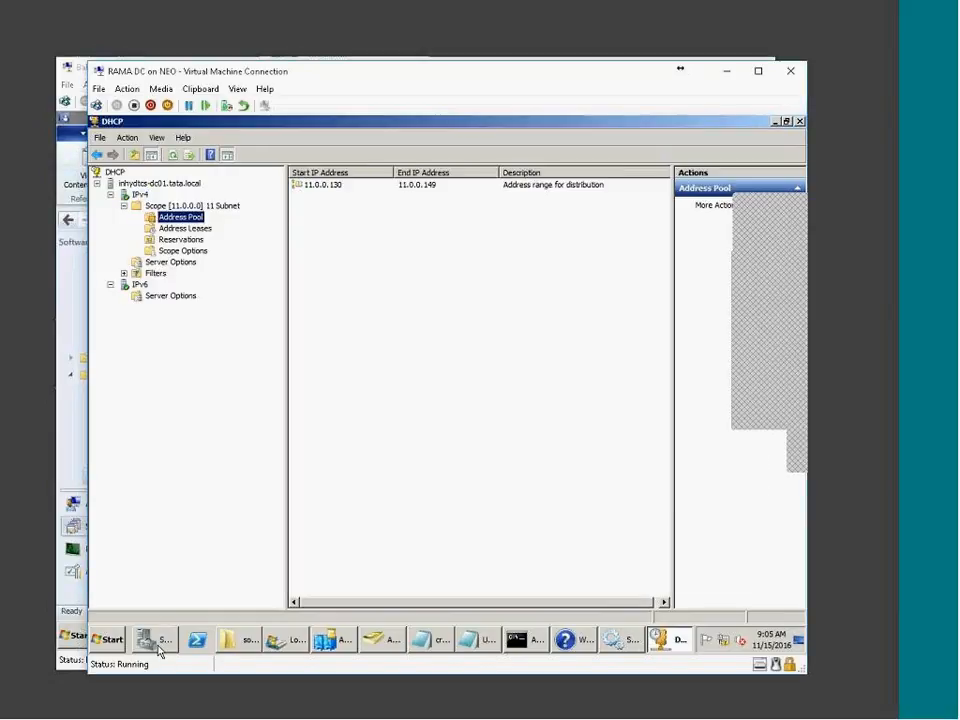
# Bring Server Manager on the domain controller forward and reposition its window
pyautogui.click(155, 640)
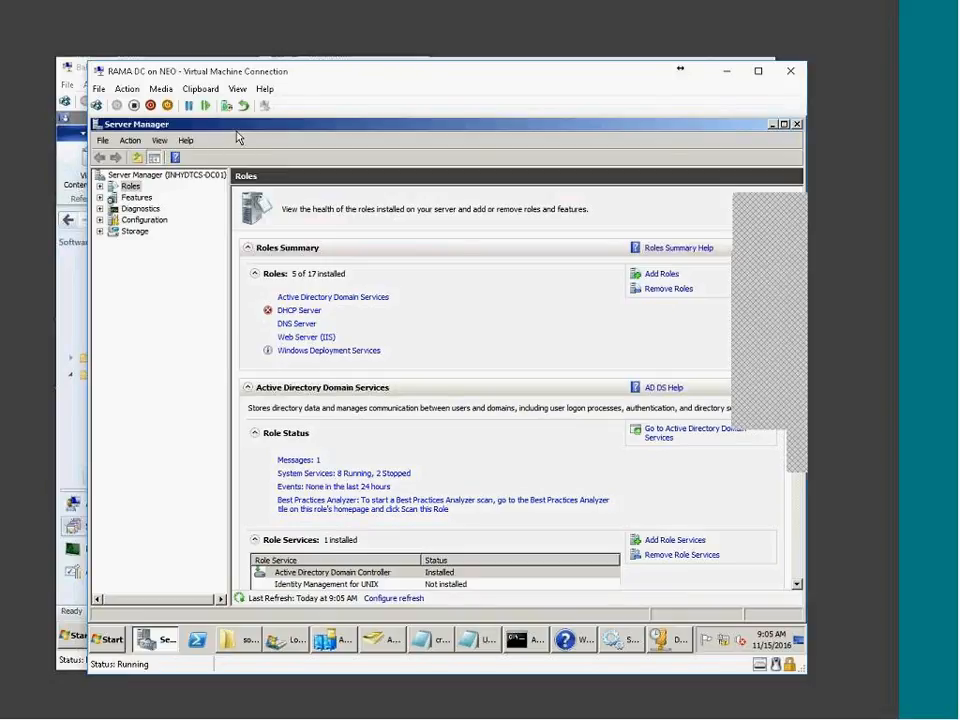
pyautogui.moveTo(279, 72); pyautogui.dragTo(264, 247)
pyautogui.moveTo(270, 161); pyautogui.dragTo(281, 91)
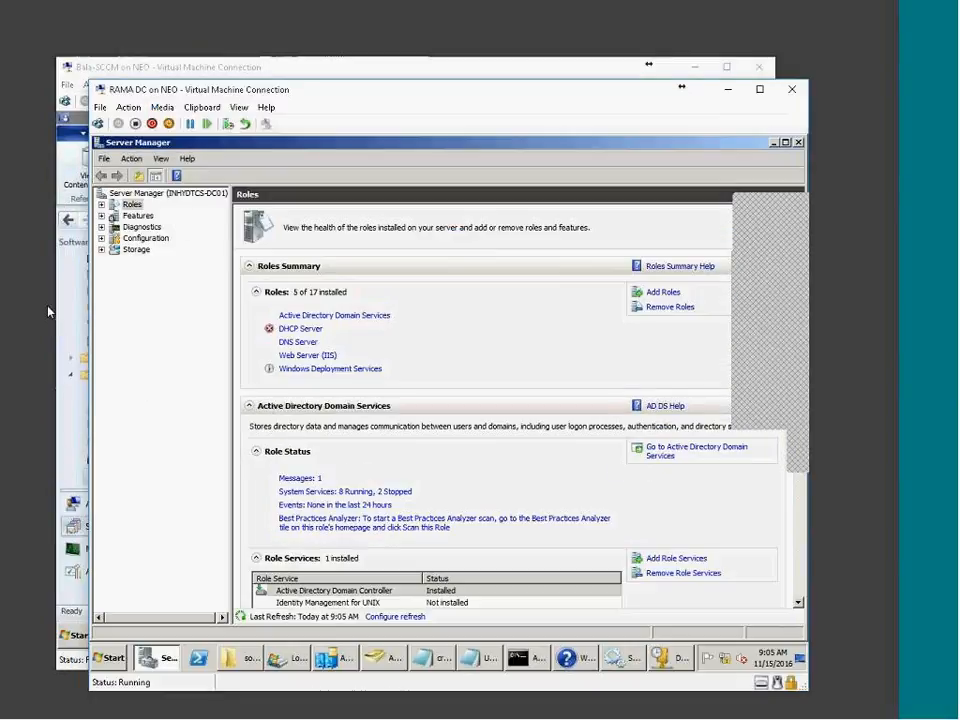
pyautogui.click(881, 176)
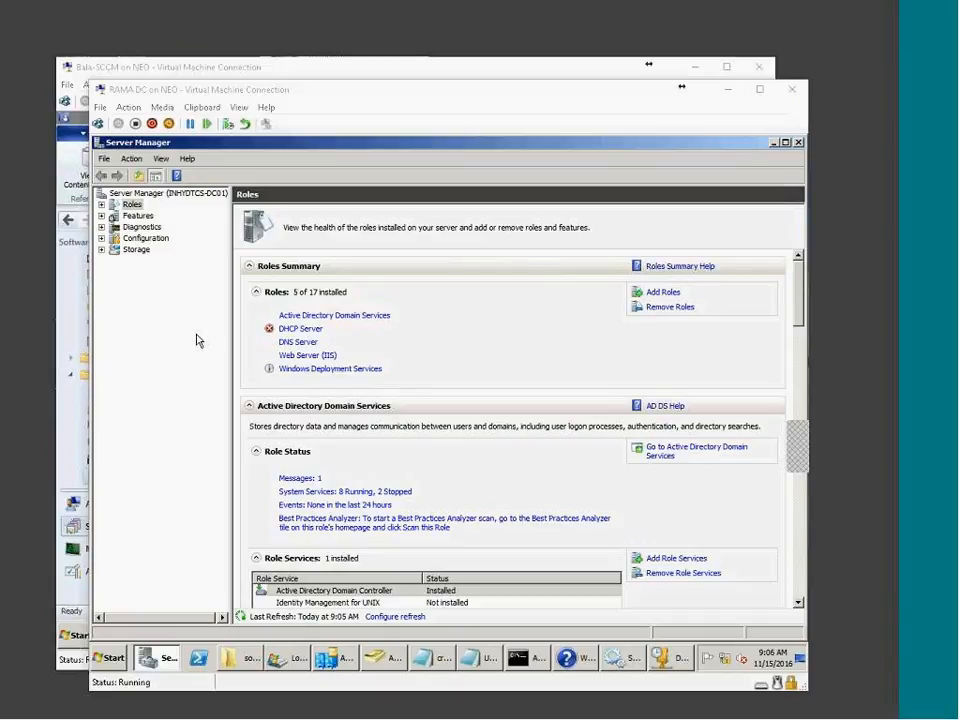
pyautogui.click(150, 360)
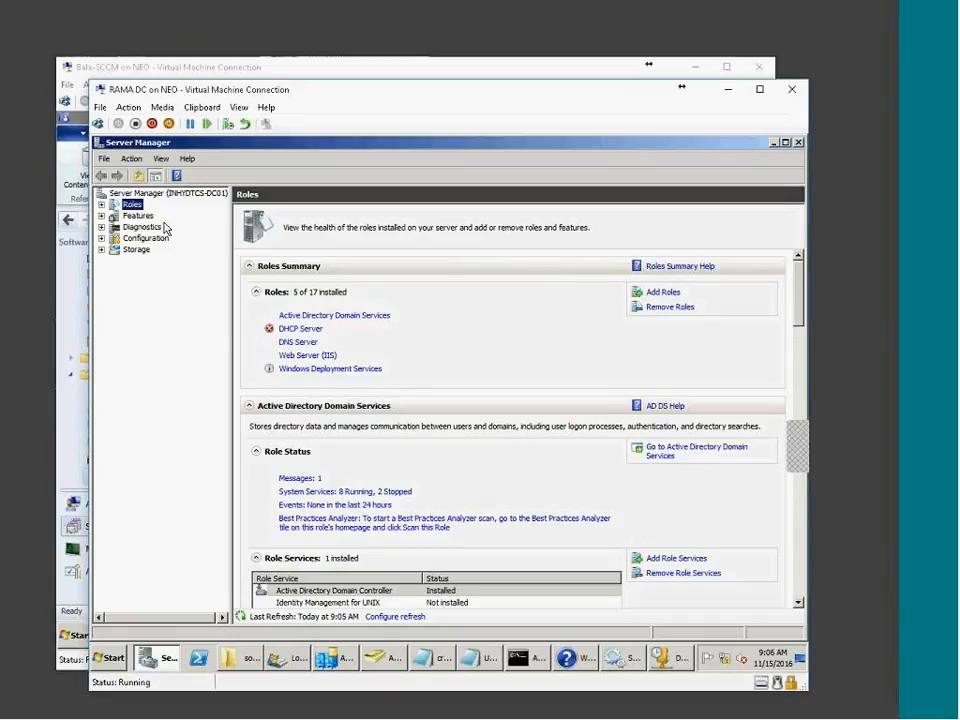
# Remove the Windows Deployment Services role, accept the restart, and discard unsaved Notepad text
pyautogui.click(662, 307)
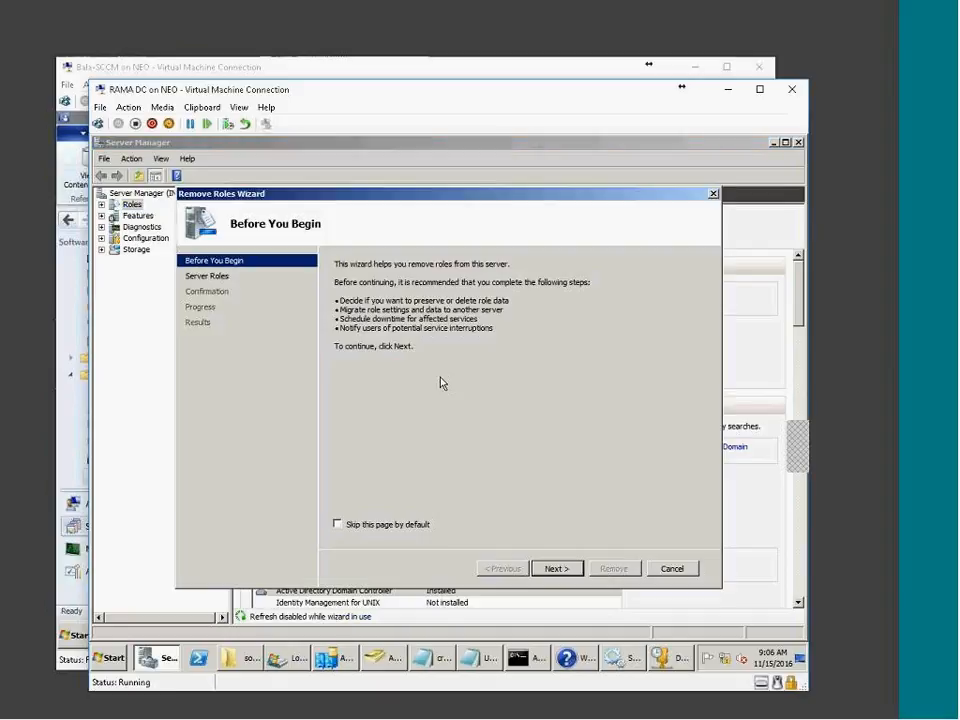
pyautogui.click(556, 568)
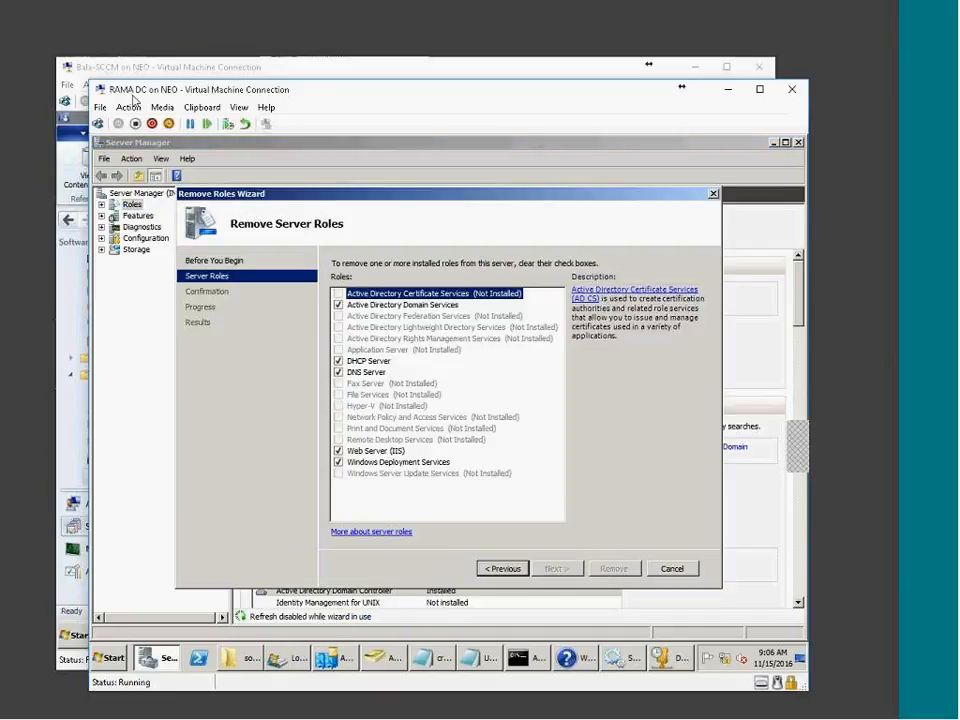
pyautogui.click(339, 463)
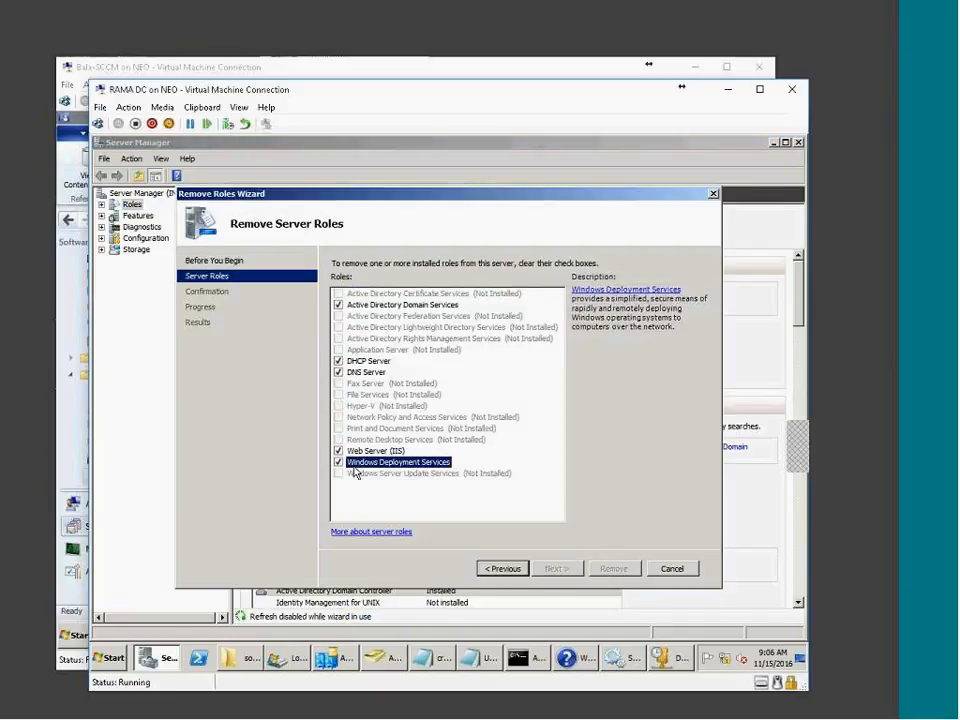
pyautogui.click(556, 568)
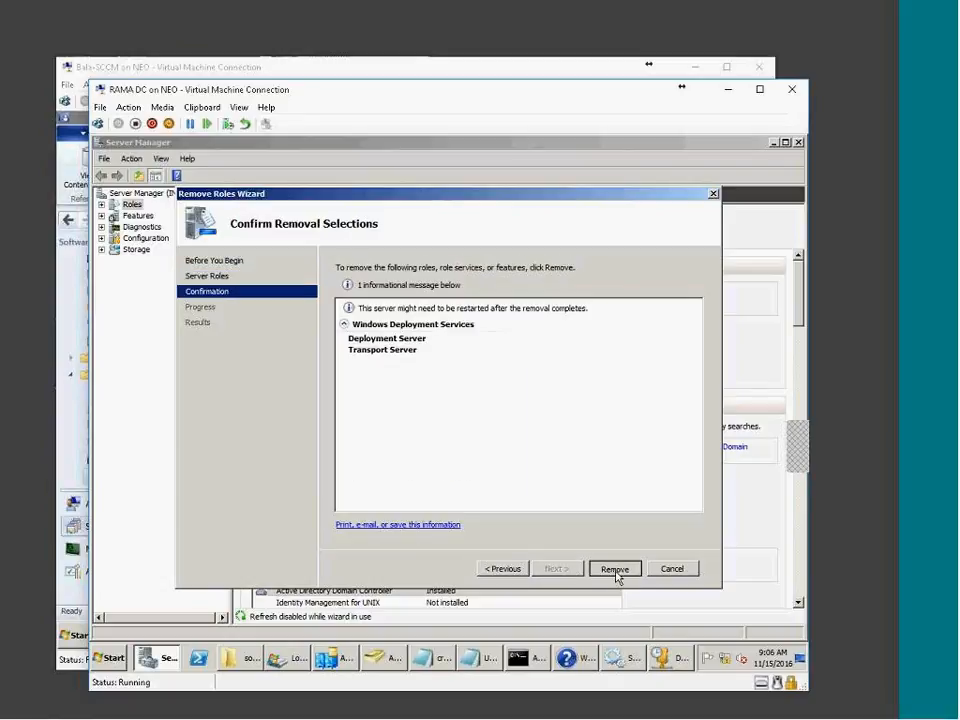
pyautogui.click(616, 572)
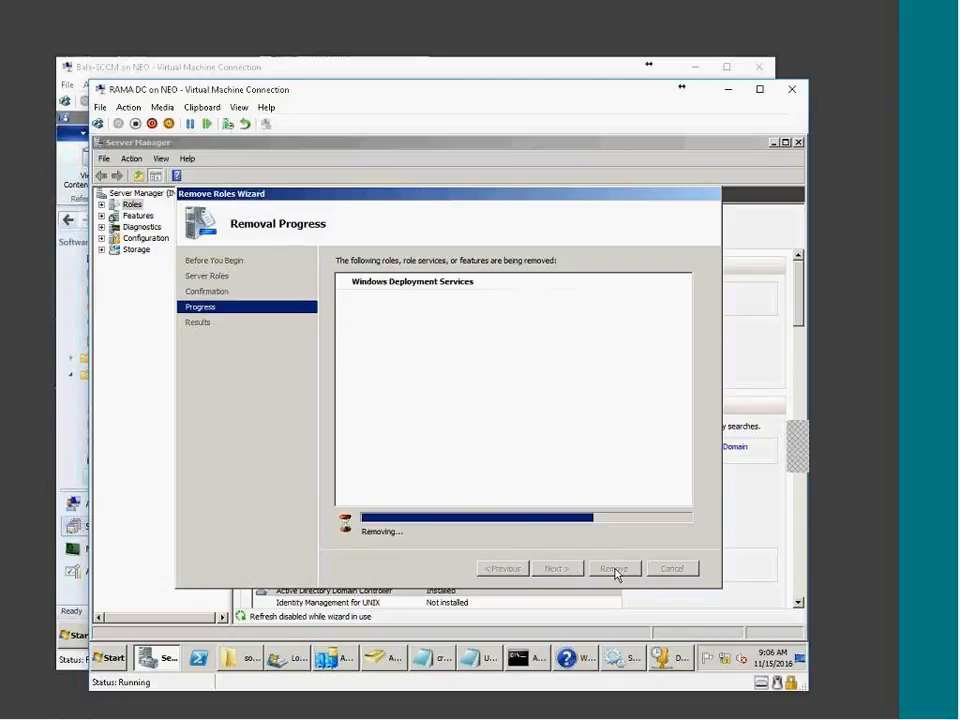
pyautogui.click(613, 572)
pyautogui.click(498, 412)
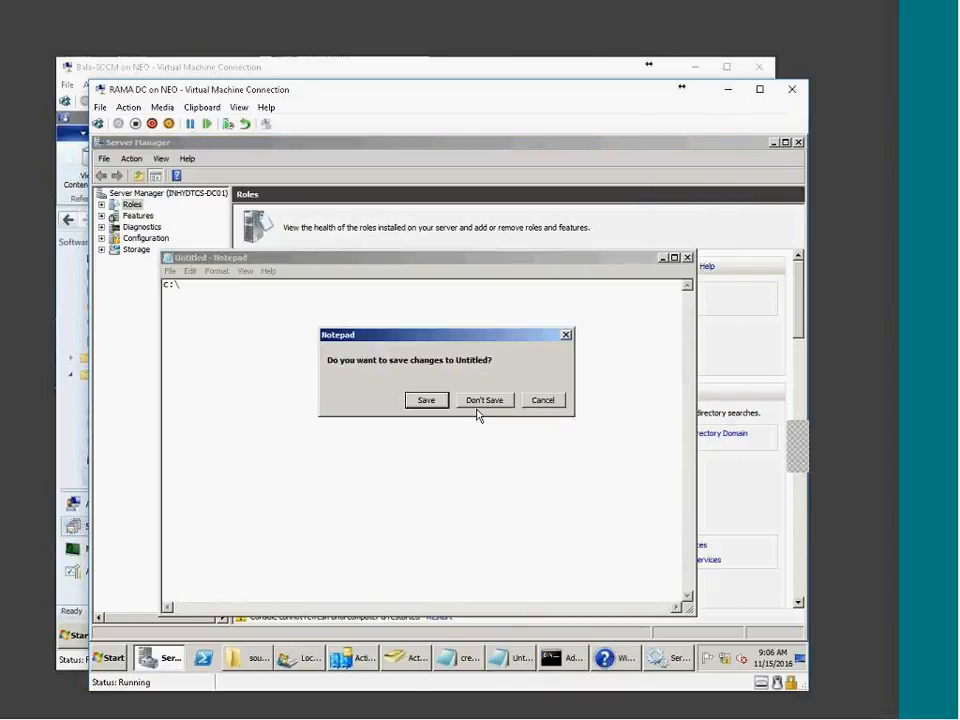
pyautogui.click(480, 404)
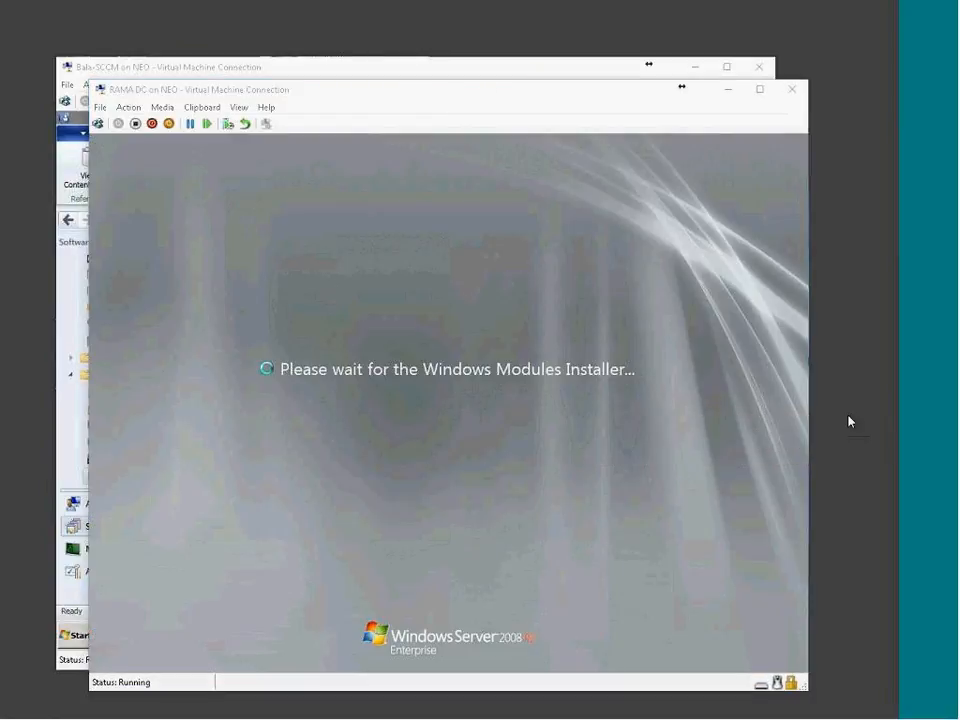
# Check the Win7 build VM's boot status while the domain controller restarts
pyautogui.click(237, 274)
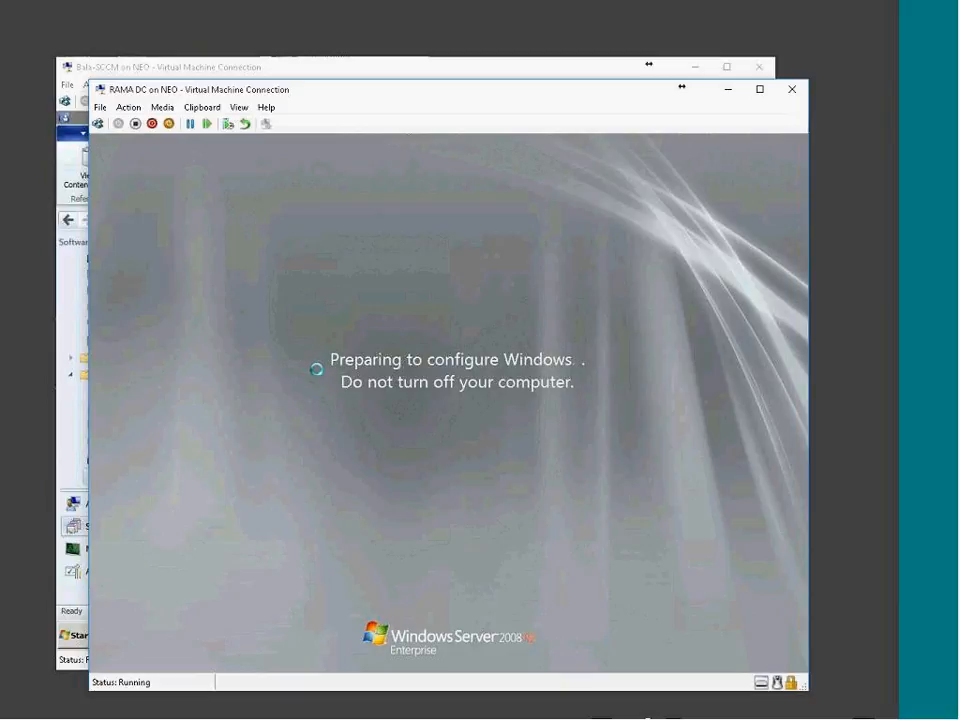
pyautogui.click(757, 710)
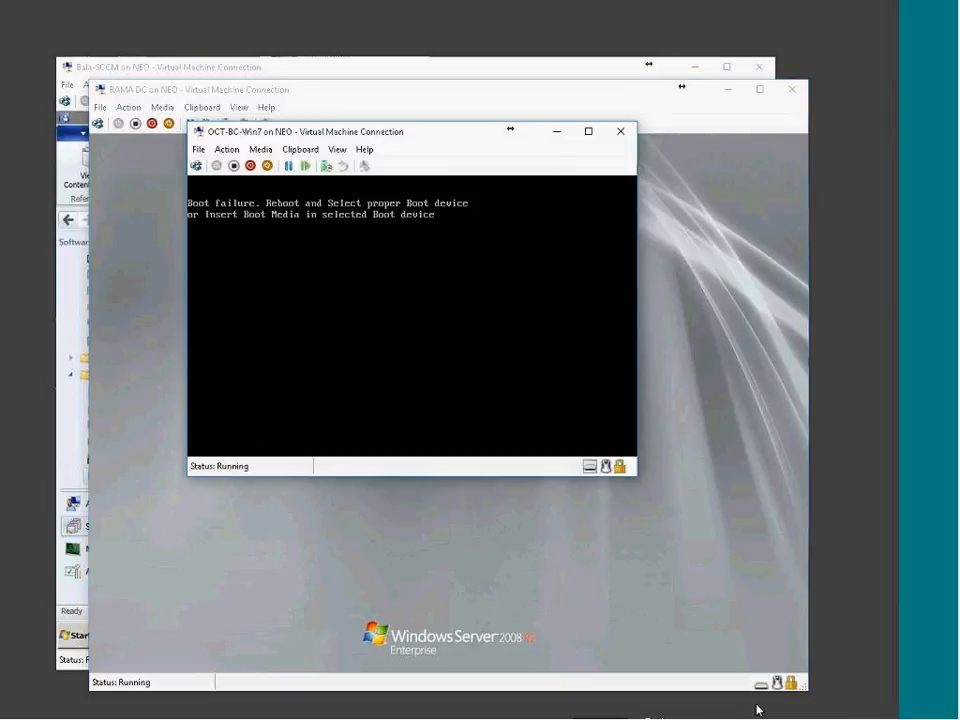
pyautogui.click(755, 705)
pyautogui.click(755, 704)
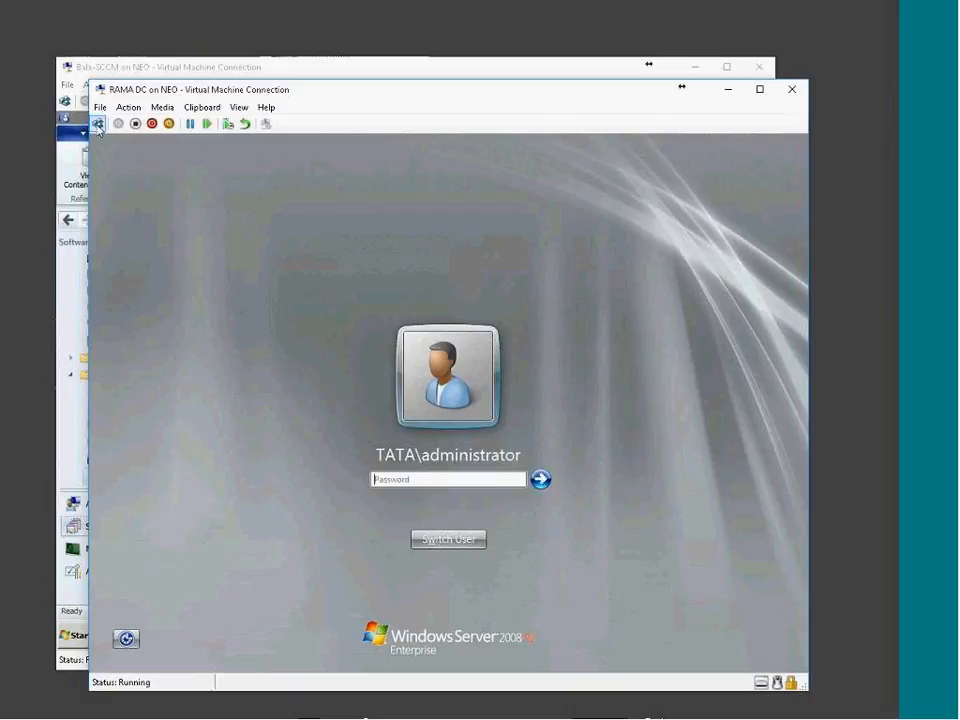
# Sign in to the domain controller with the administrator password, turning off Caps Lock first
pyautogui.click(428, 479)
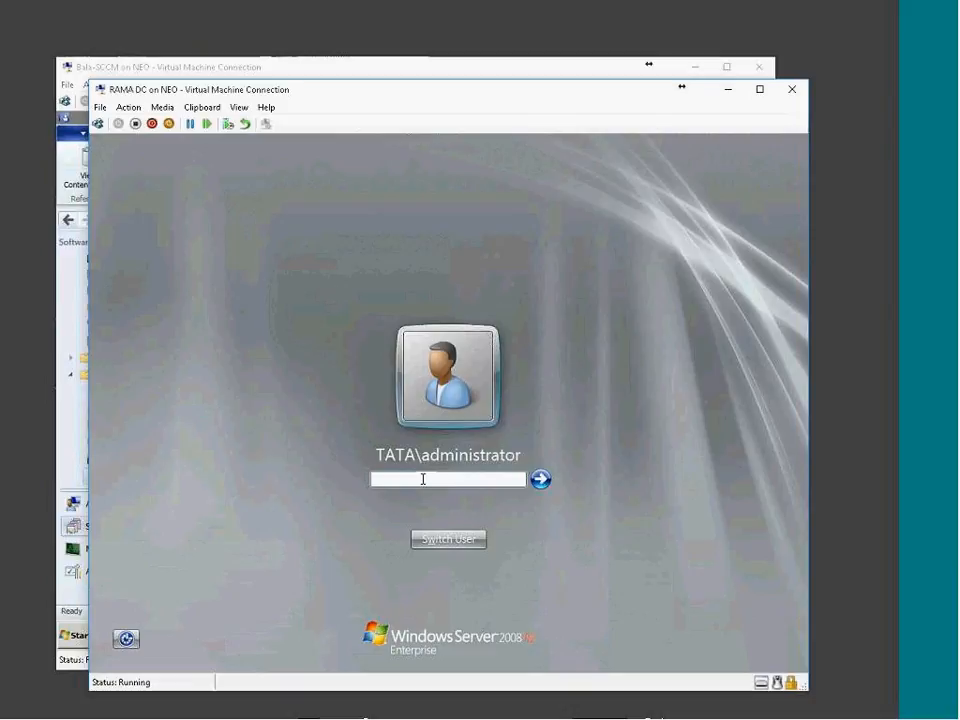
pyautogui.press('capslock')
pyautogui.write('*********')
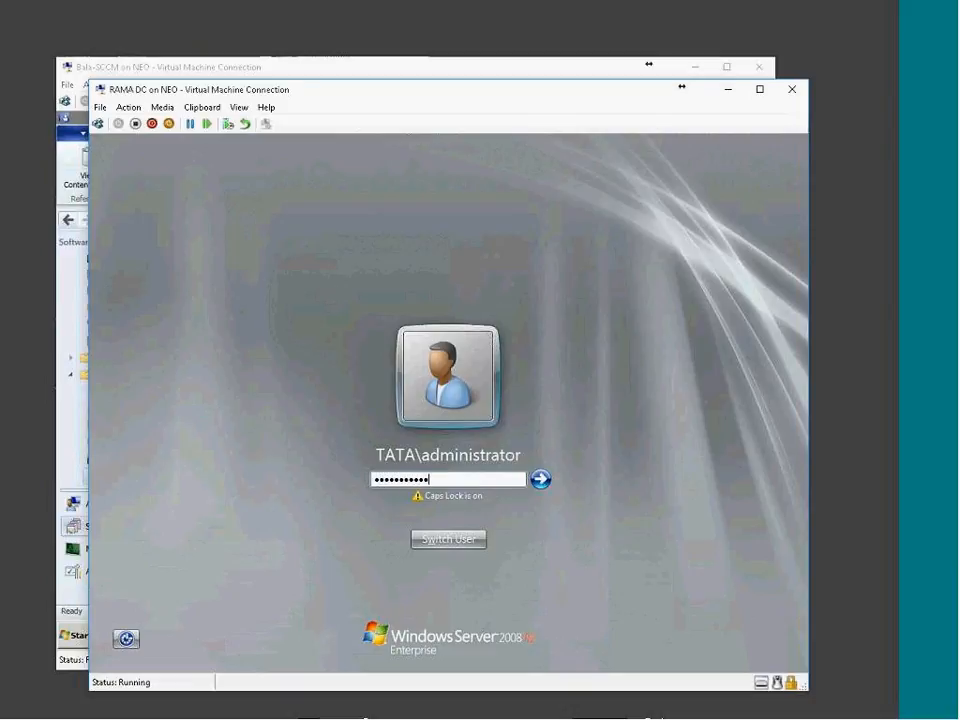
pyautogui.press('Return')
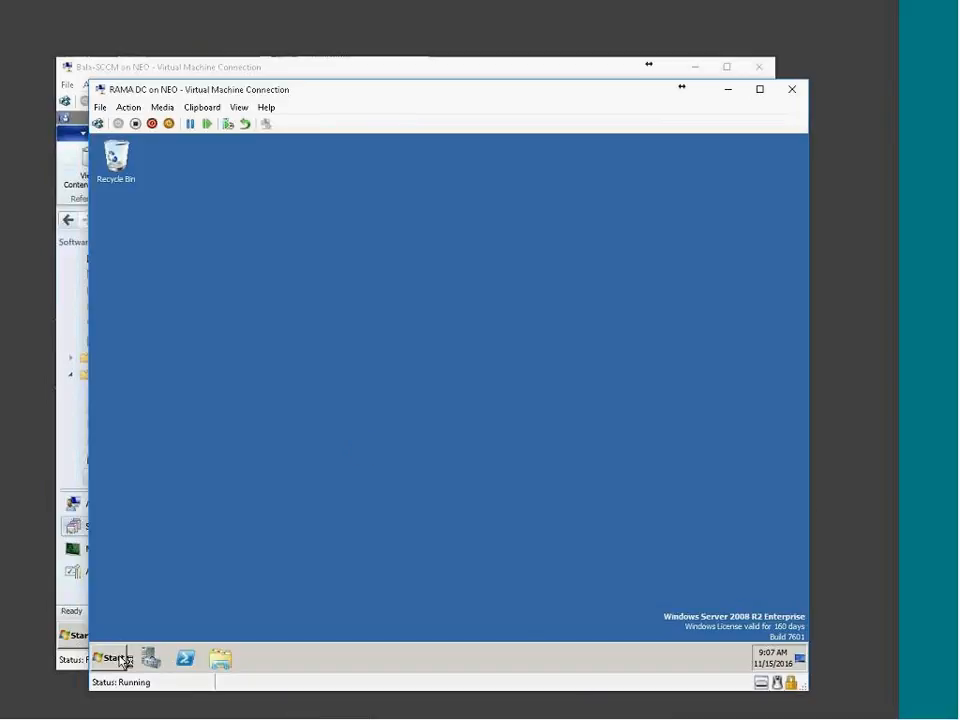
pyautogui.click(118, 658)
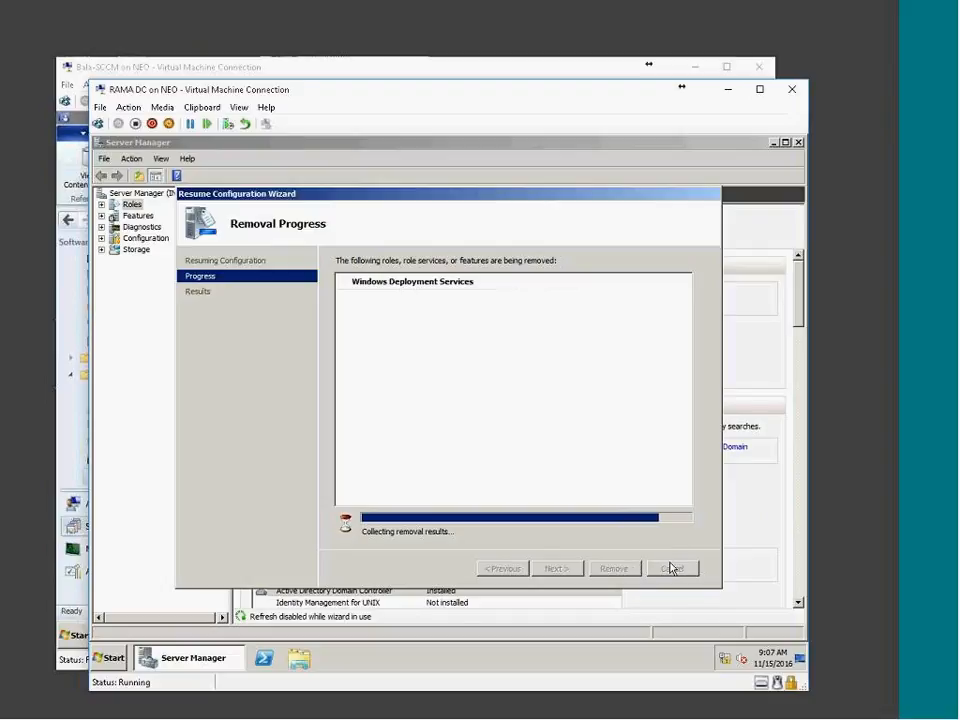
pyautogui.click(626, 569)
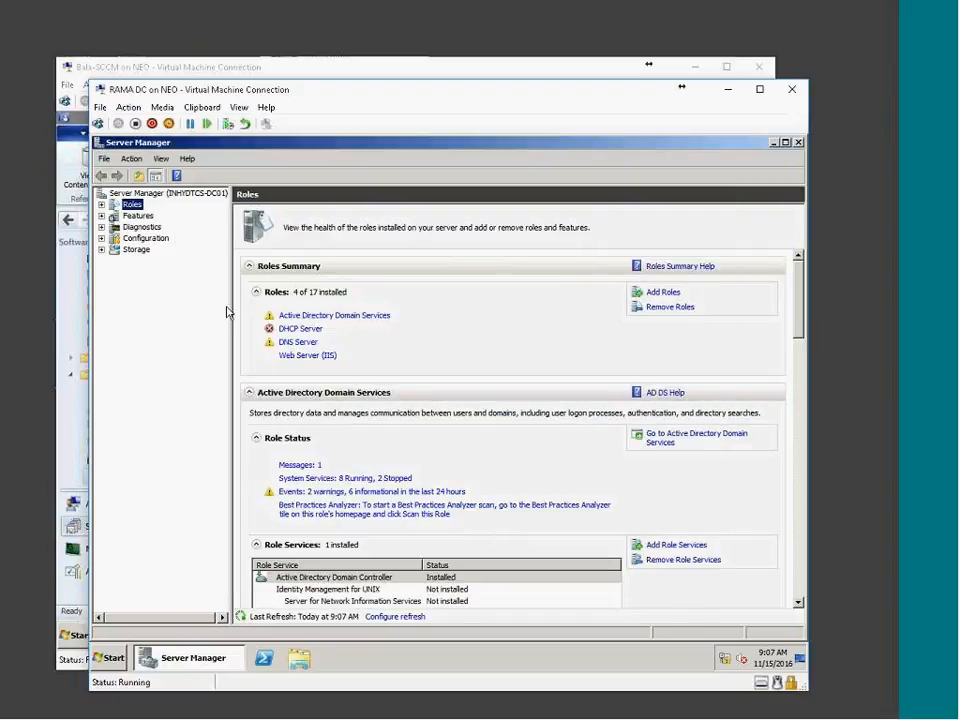
pyautogui.click(303, 330)
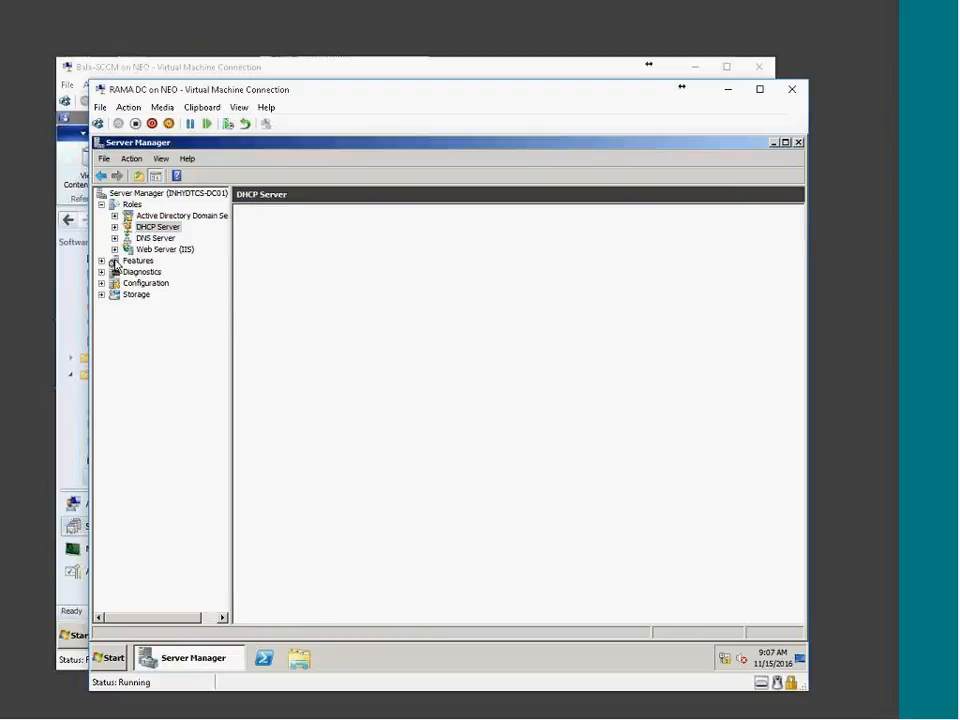
pyautogui.click(285, 363)
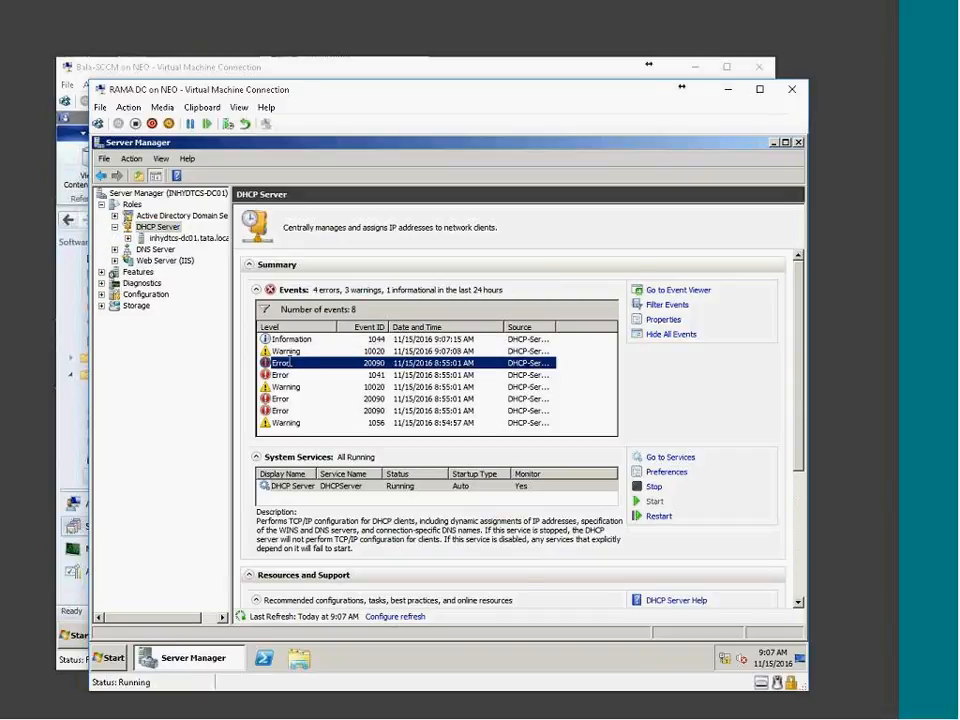
pyautogui.doubleClick(285, 363)
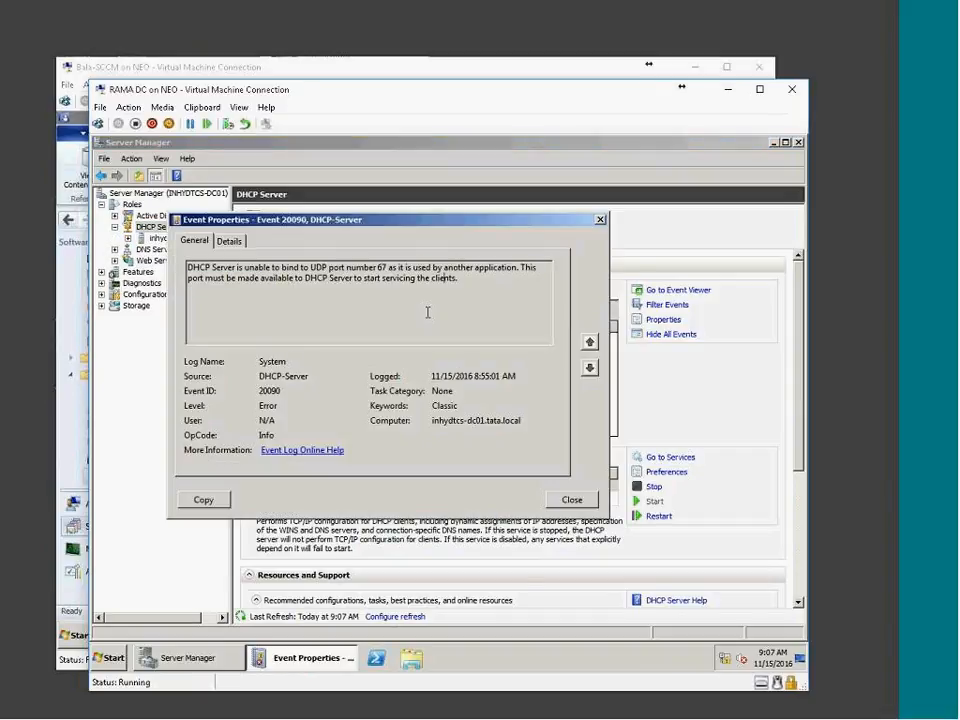
pyautogui.moveTo(377, 268); pyautogui.dragTo(466, 275)
pyautogui.click(323, 281)
pyautogui.moveTo(310, 268); pyautogui.dragTo(396, 270)
pyautogui.click(355, 284)
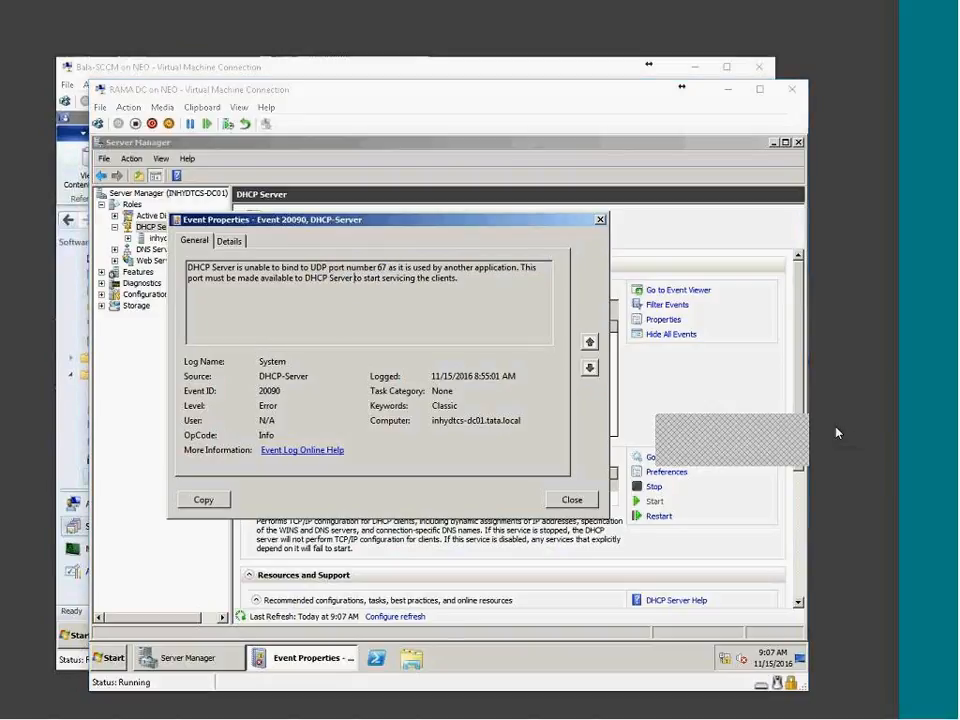
pyautogui.click(586, 502)
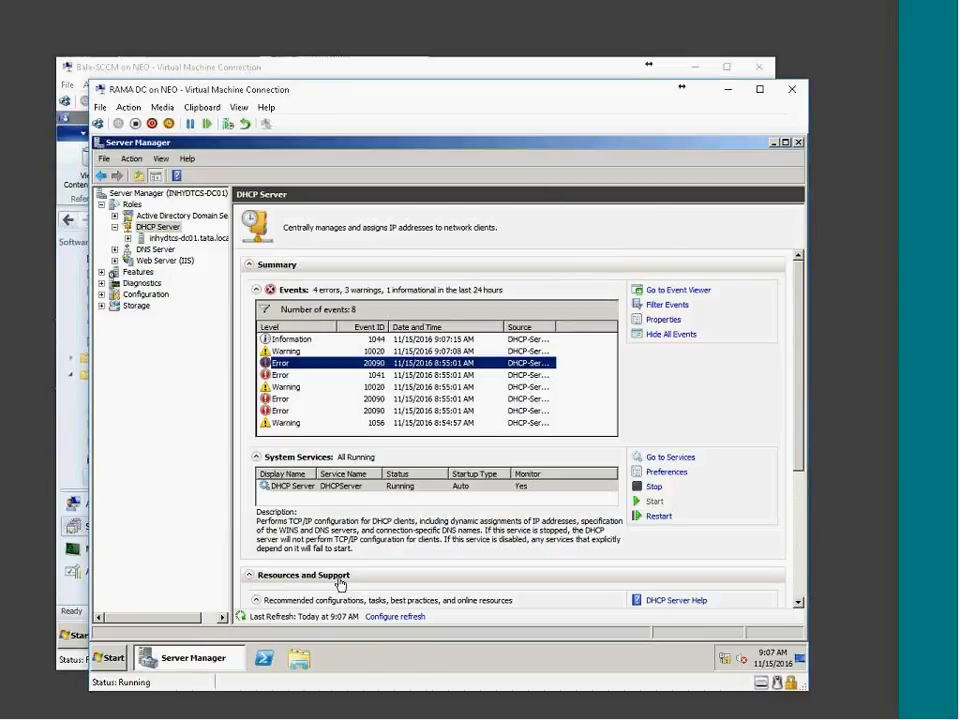
# Maximize Server Manager and expand DHCP down to Scope [11.0.0.0]'s contents, widening the tree pane
pyautogui.doubleClick(340, 146)
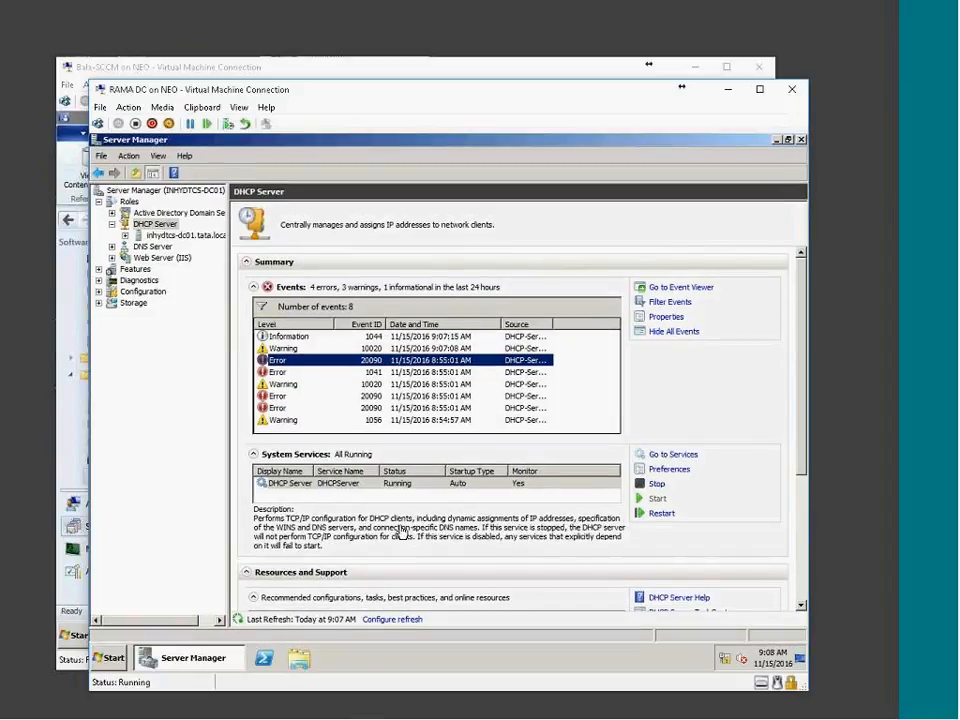
pyautogui.click(135, 225)
pyautogui.doubleClick(140, 235)
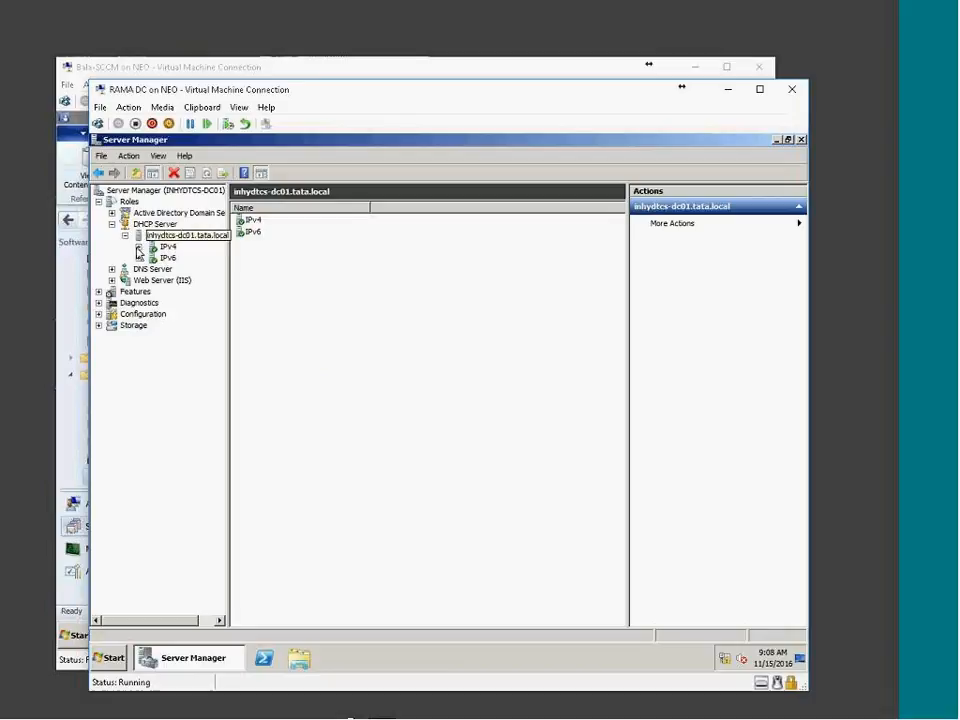
pyautogui.click(138, 247)
pyautogui.click(164, 258)
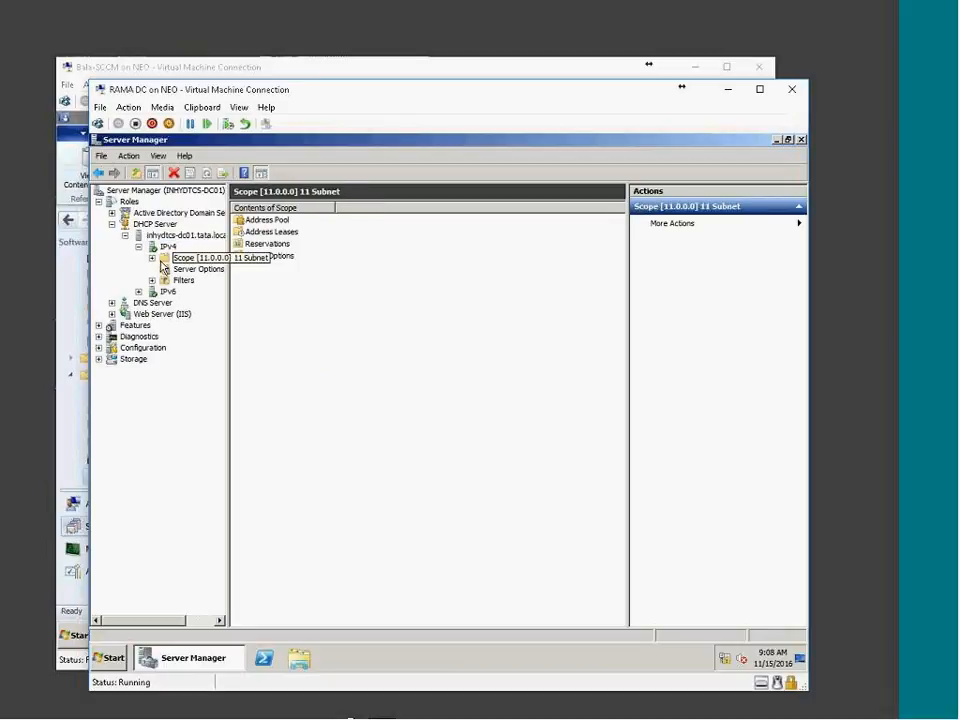
pyautogui.doubleClick(165, 259)
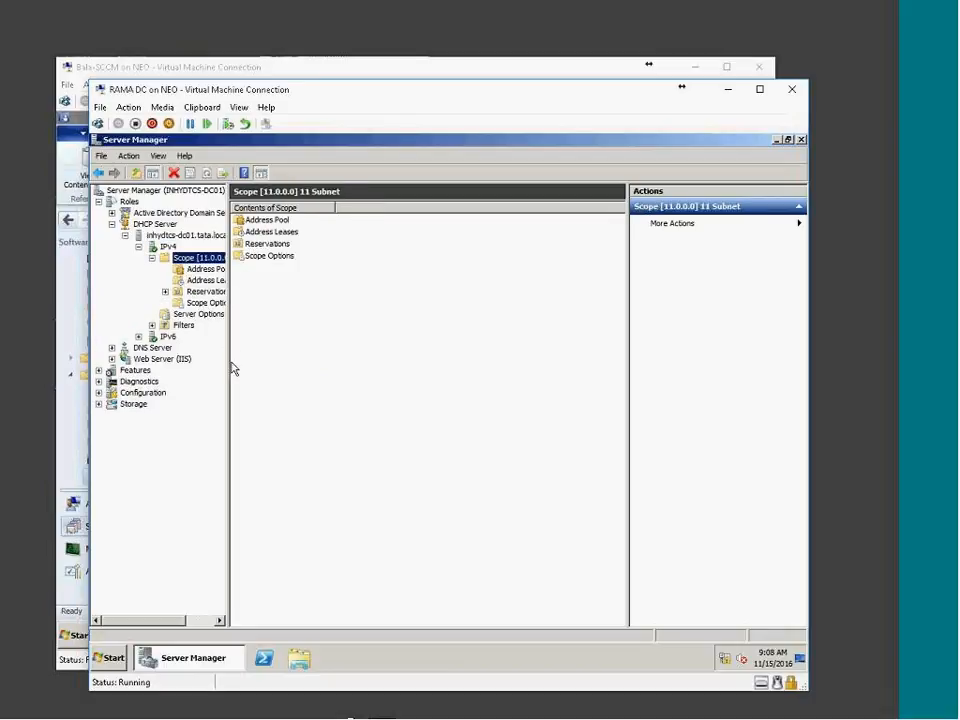
pyautogui.moveTo(227, 367); pyautogui.dragTo(289, 362)
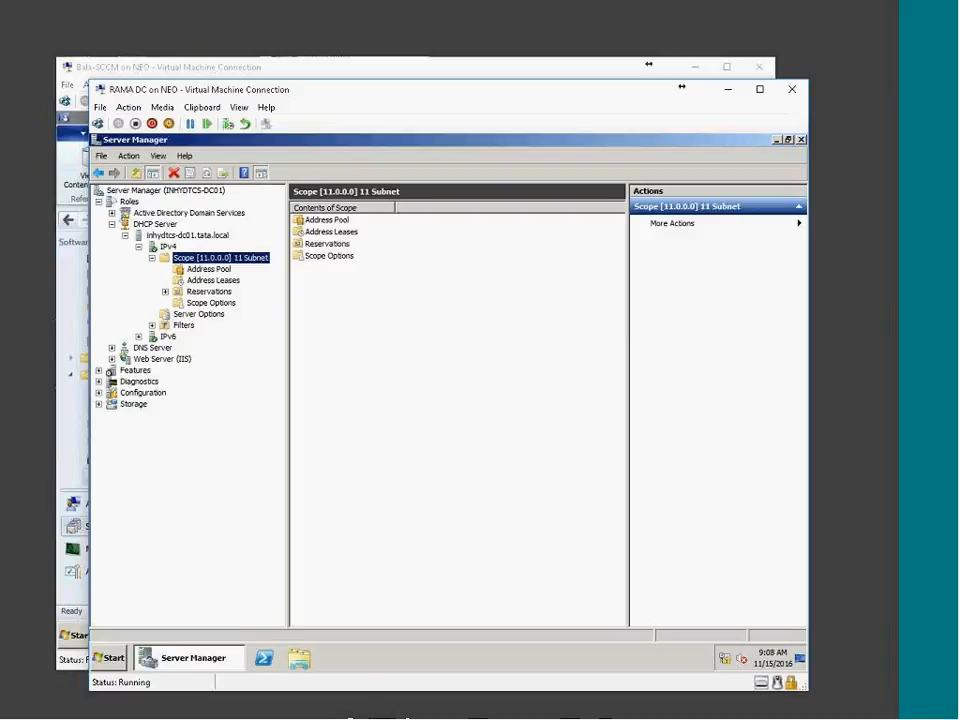
# Reset the OCT-BC-Win7 virtual machine and confirm
pyautogui.click(758, 716)
pyautogui.click(305, 166)
pyautogui.click(439, 326)
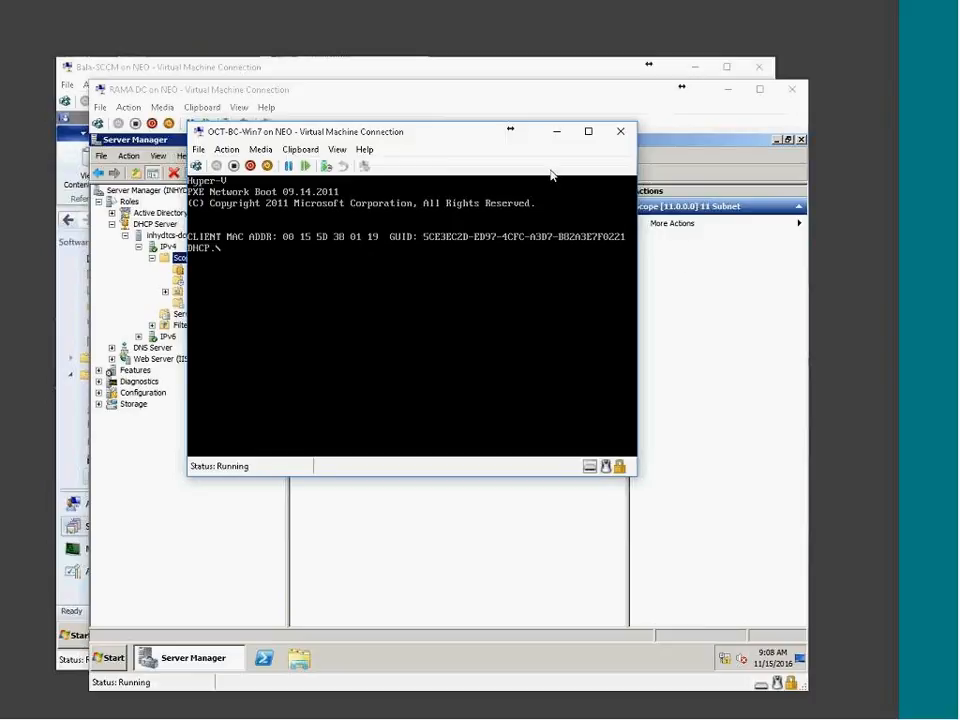
# Pause the Win7 VM, check the scope's address pool, then resume and press F12 for network boot
pyautogui.click(289, 166)
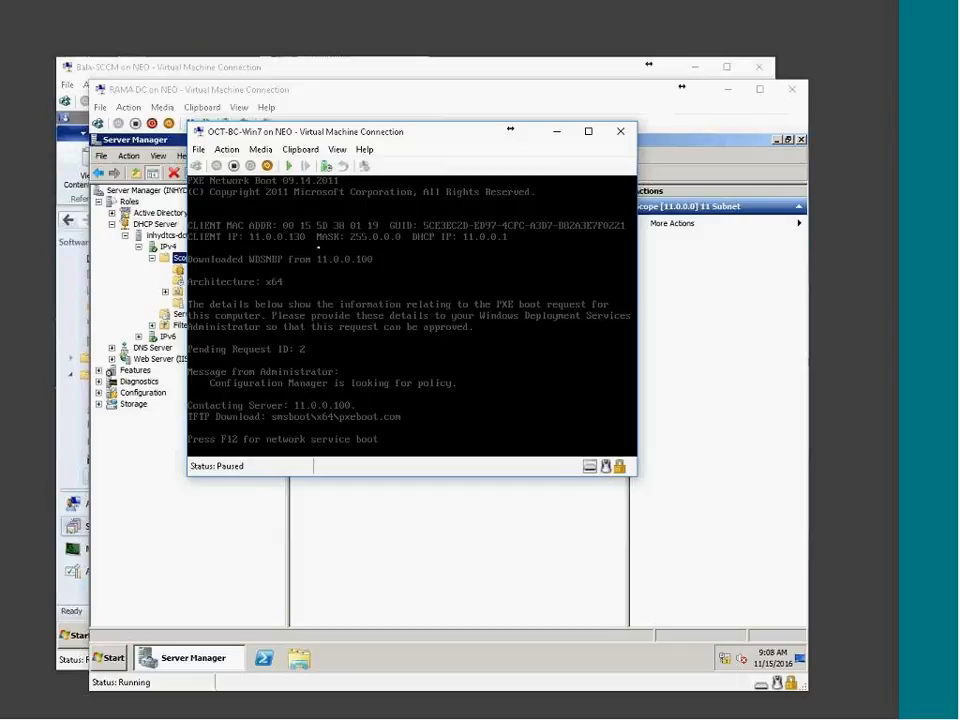
pyautogui.moveTo(307, 131); pyautogui.dragTo(474, 127)
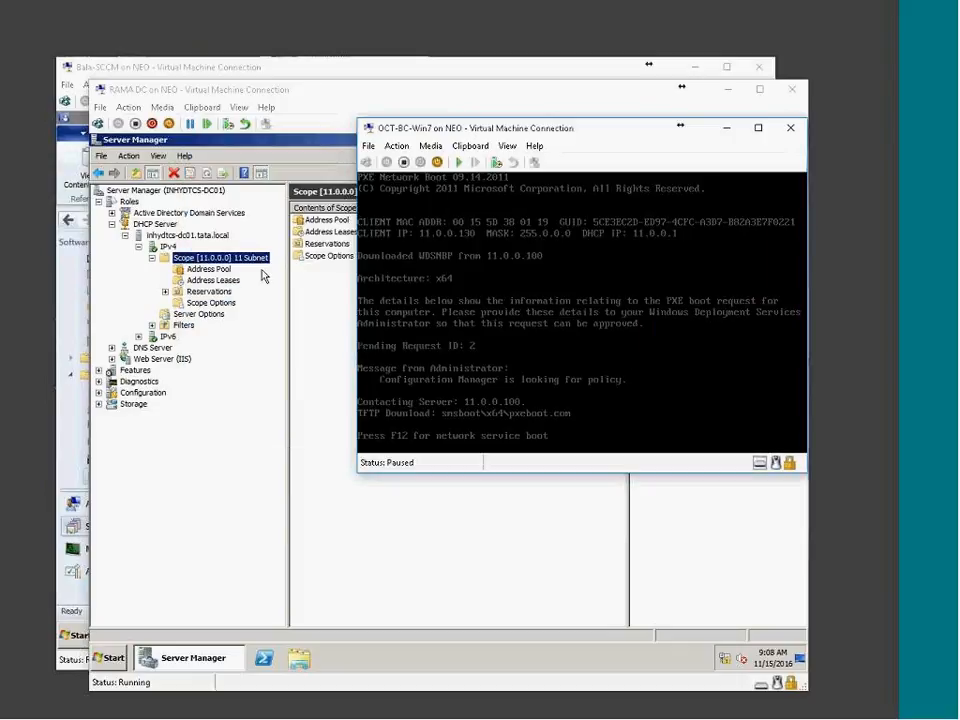
pyautogui.click(207, 270)
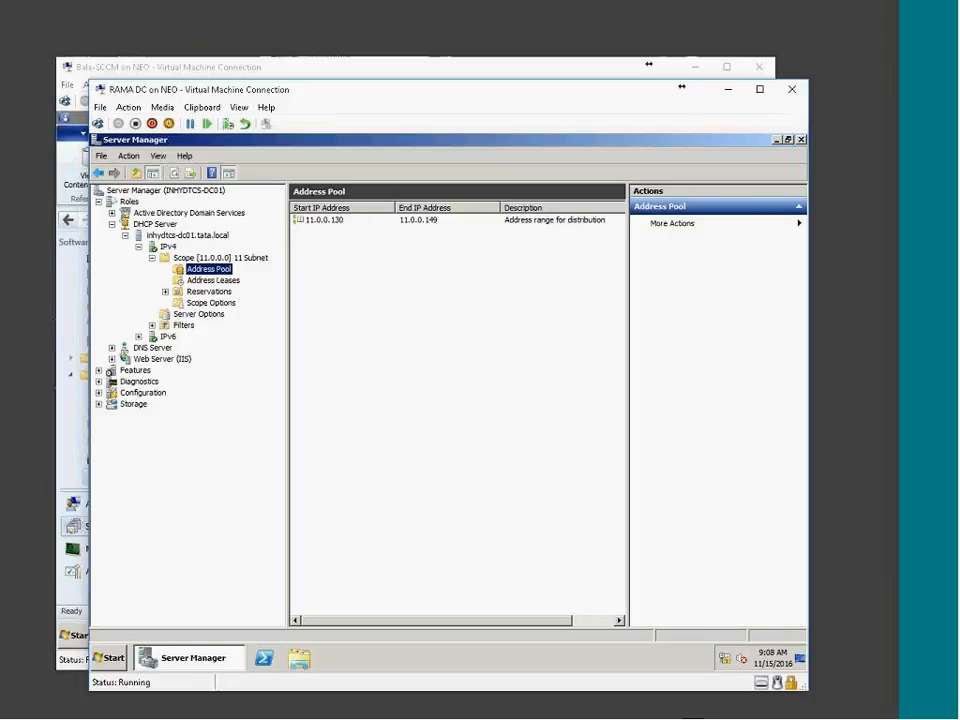
pyautogui.click(763, 710)
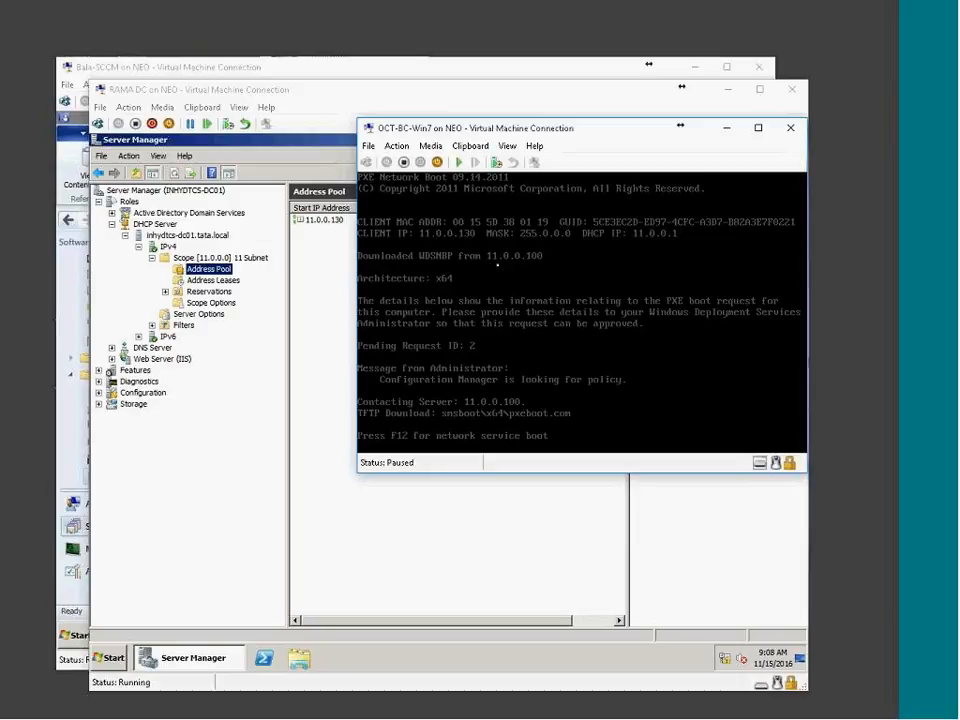
pyautogui.moveTo(583, 130); pyautogui.dragTo(465, 147)
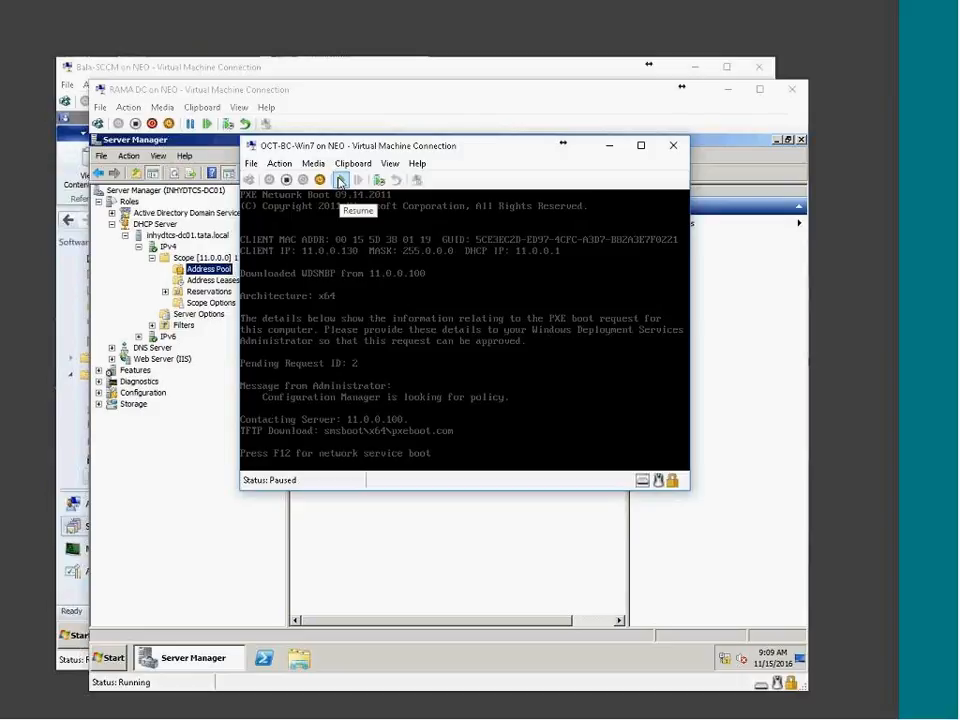
pyautogui.click(340, 180)
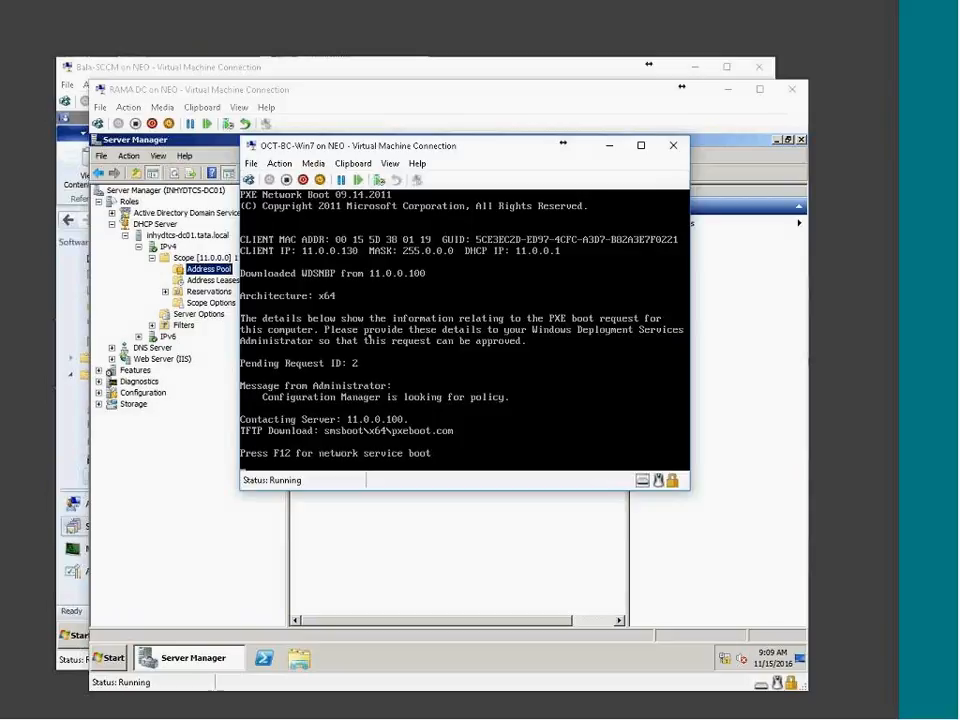
pyautogui.press('F12')
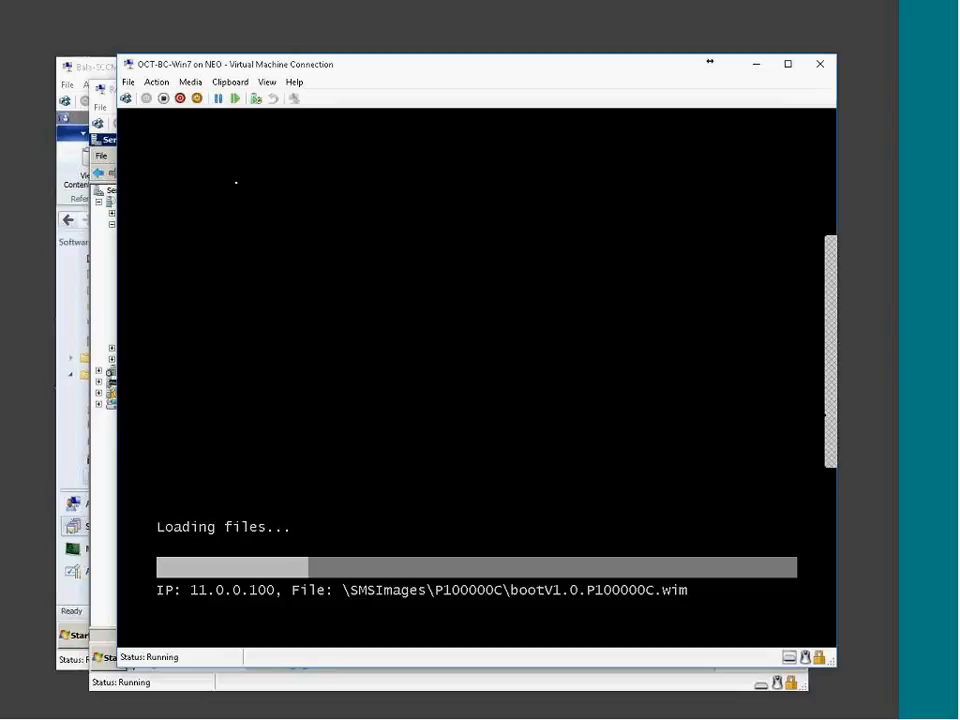
# Pause the Win7 VM and switch to the SCCM server's Explorer window
pyautogui.click(218, 99)
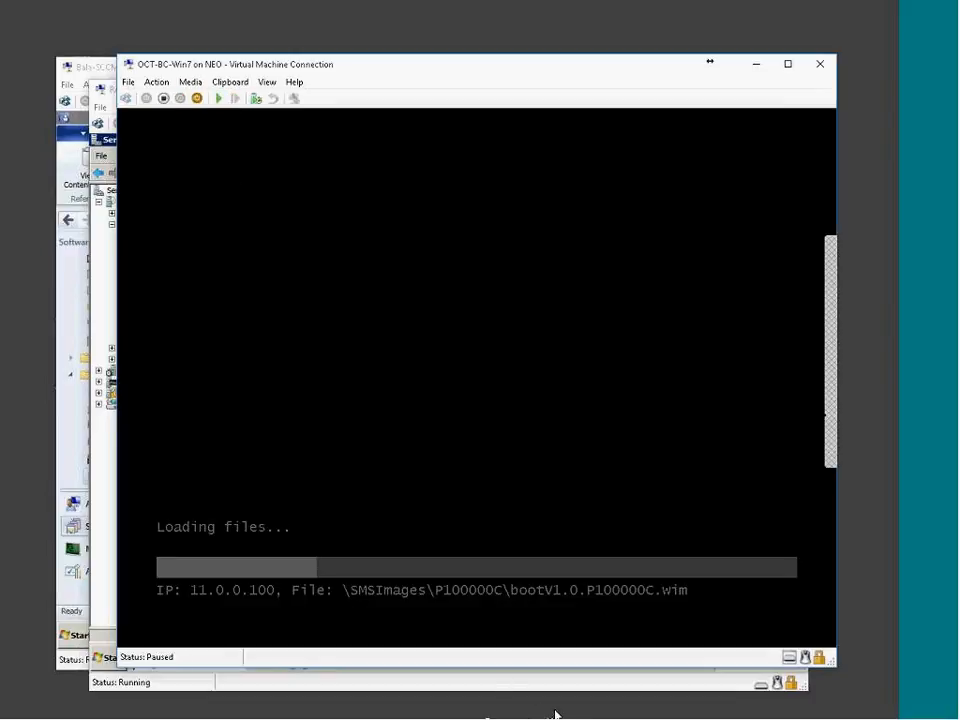
pyautogui.click(645, 714)
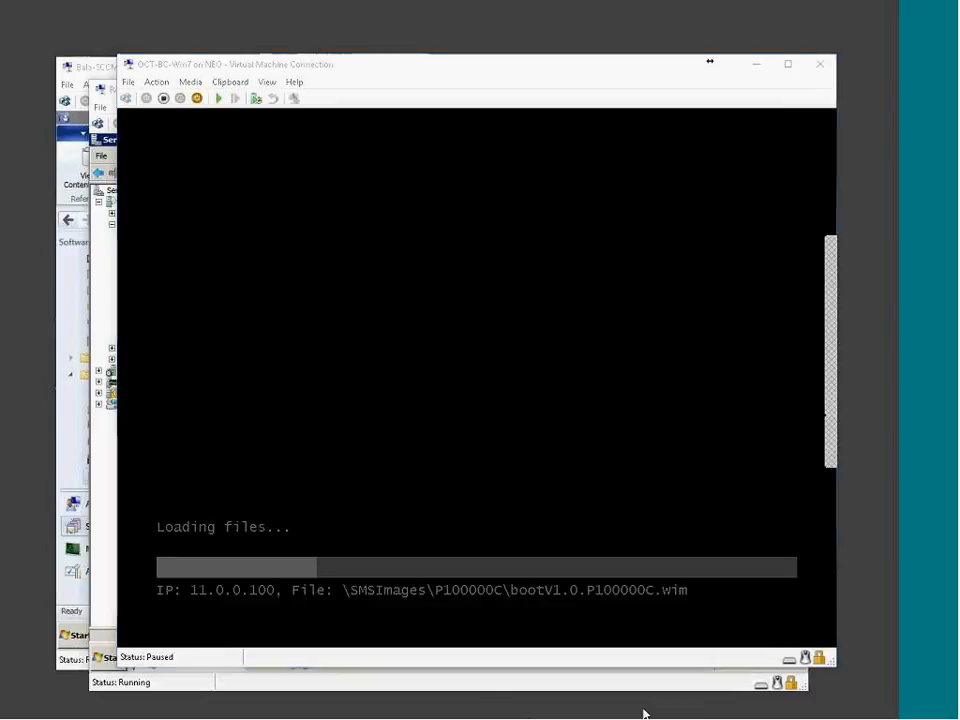
pyautogui.click(690, 712)
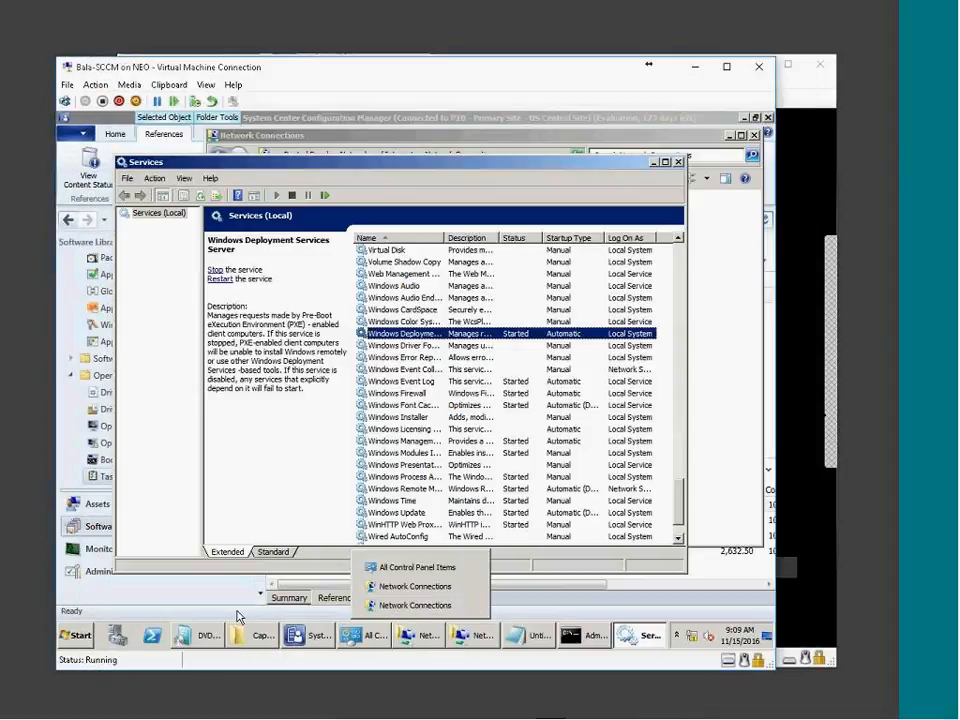
pyautogui.click(286, 637)
pyautogui.click(264, 638)
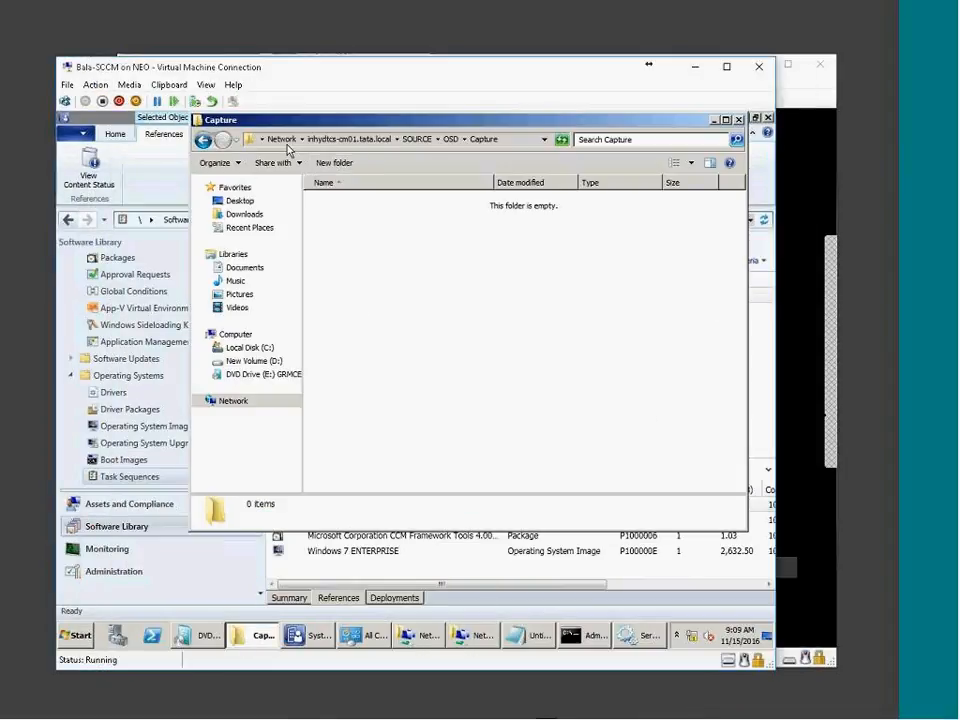
# Browse D:\RemoteInstall\SMSImages\P100000C on the SCCM server and check the boot WIM file
pyautogui.click(252, 360)
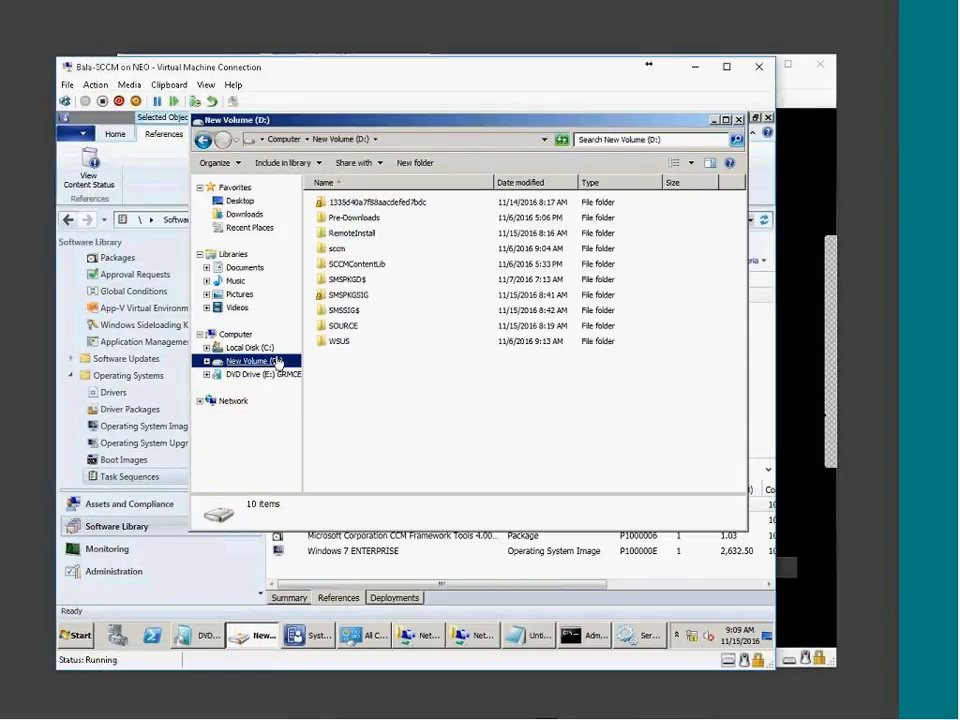
pyautogui.doubleClick(350, 233)
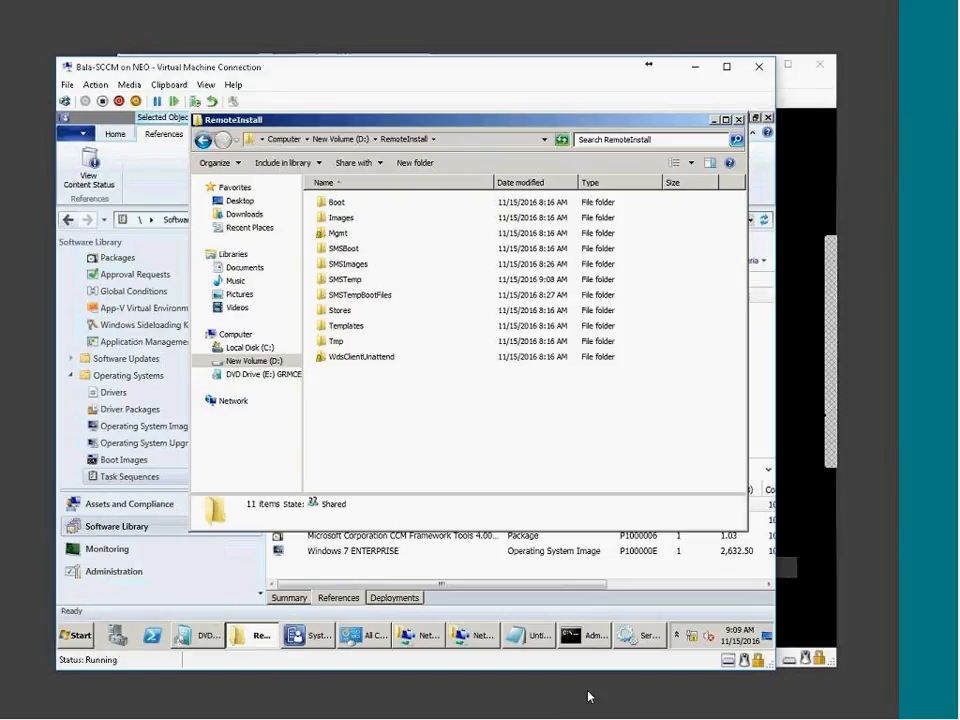
pyautogui.moveTo(588, 692); pyautogui.dragTo(448, 306)
pyautogui.doubleClick(384, 293)
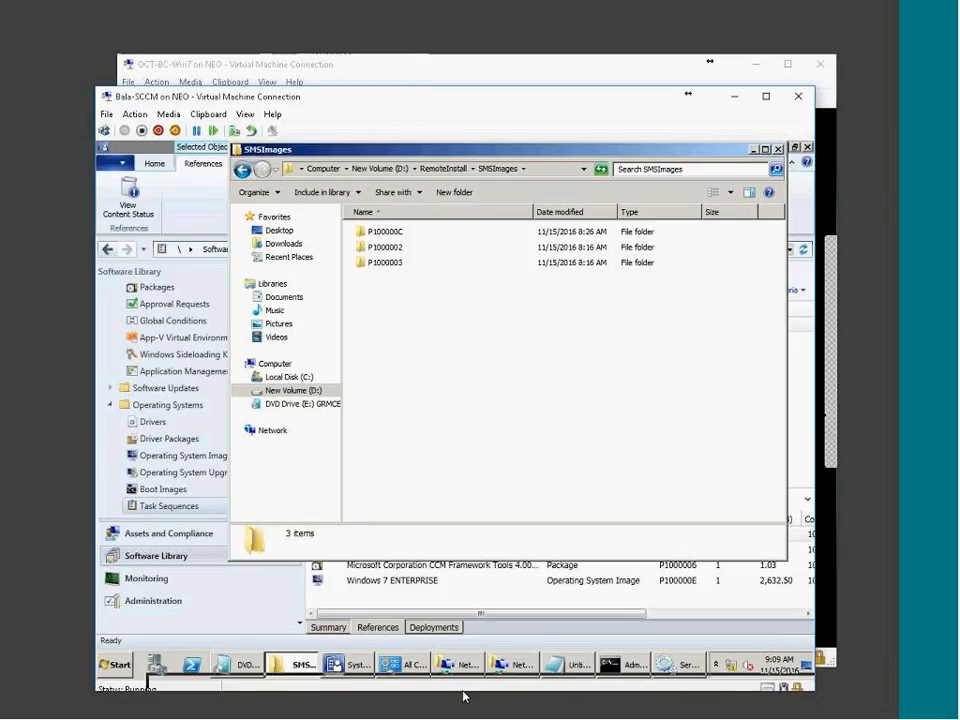
pyautogui.moveTo(464, 692); pyautogui.dragTo(465, 692)
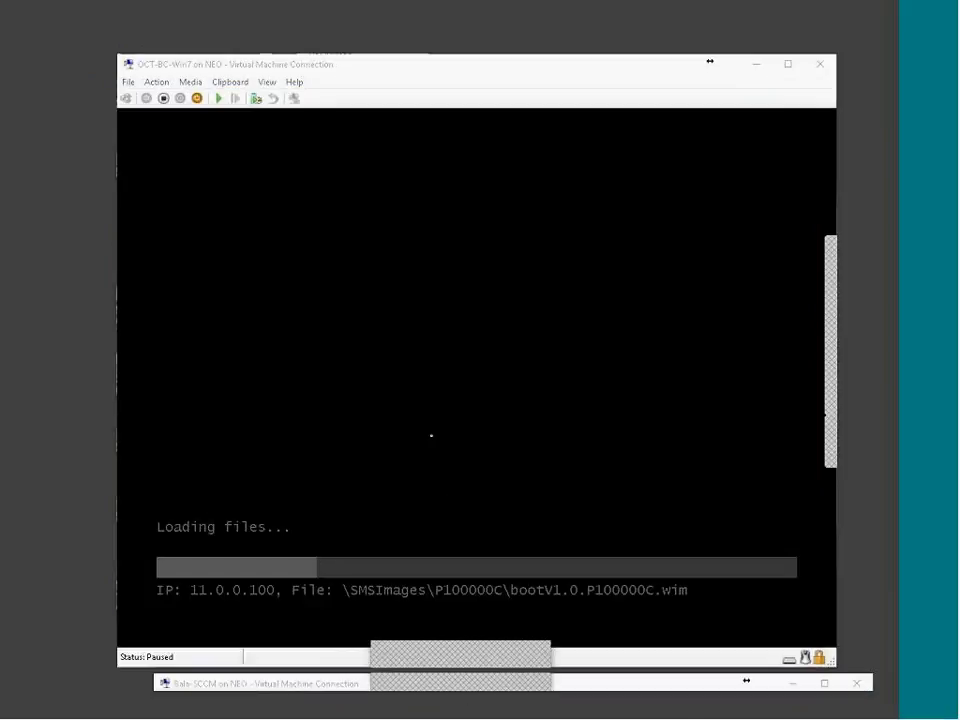
pyautogui.moveTo(673, 683); pyautogui.dragTo(587, 81)
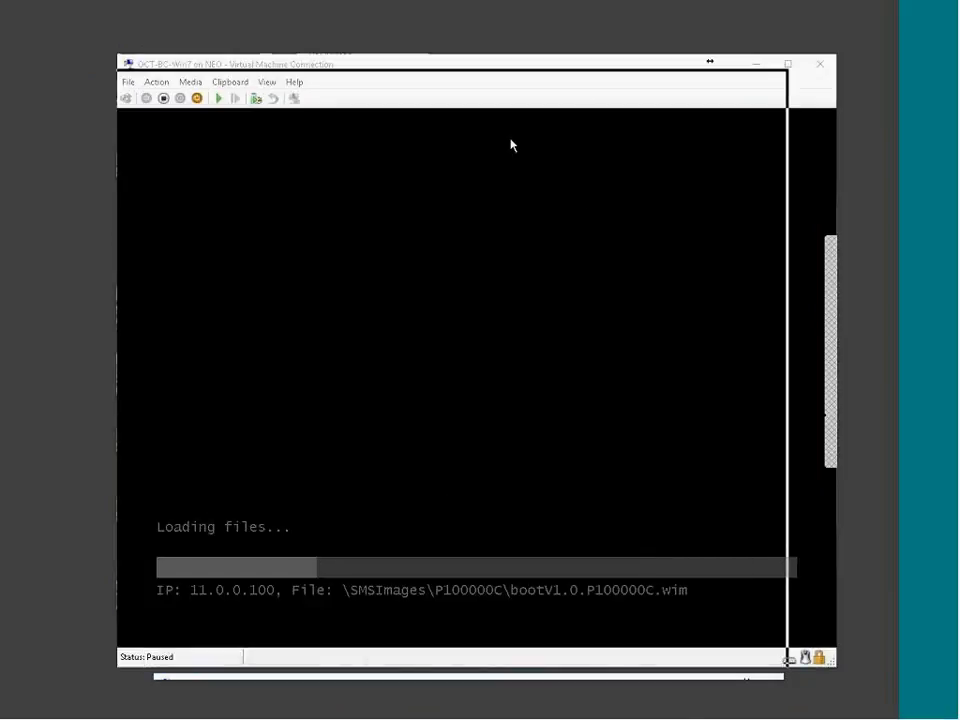
pyautogui.click(373, 210)
pyautogui.doubleClick(373, 210)
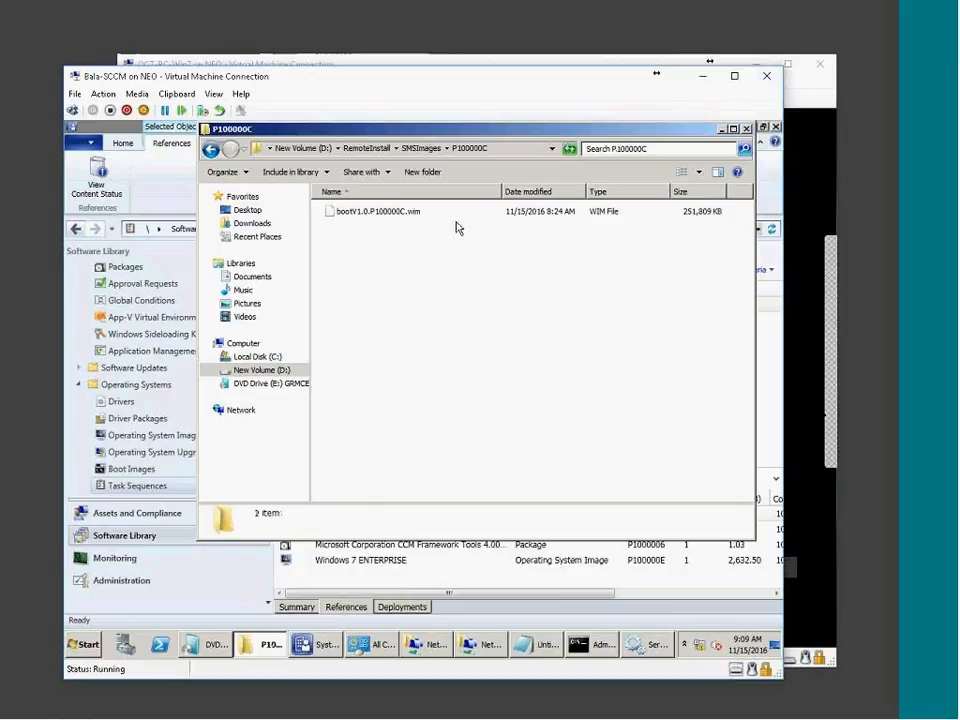
pyautogui.click(435, 211)
pyautogui.moveTo(596, 100); pyautogui.dragTo(153, 182)
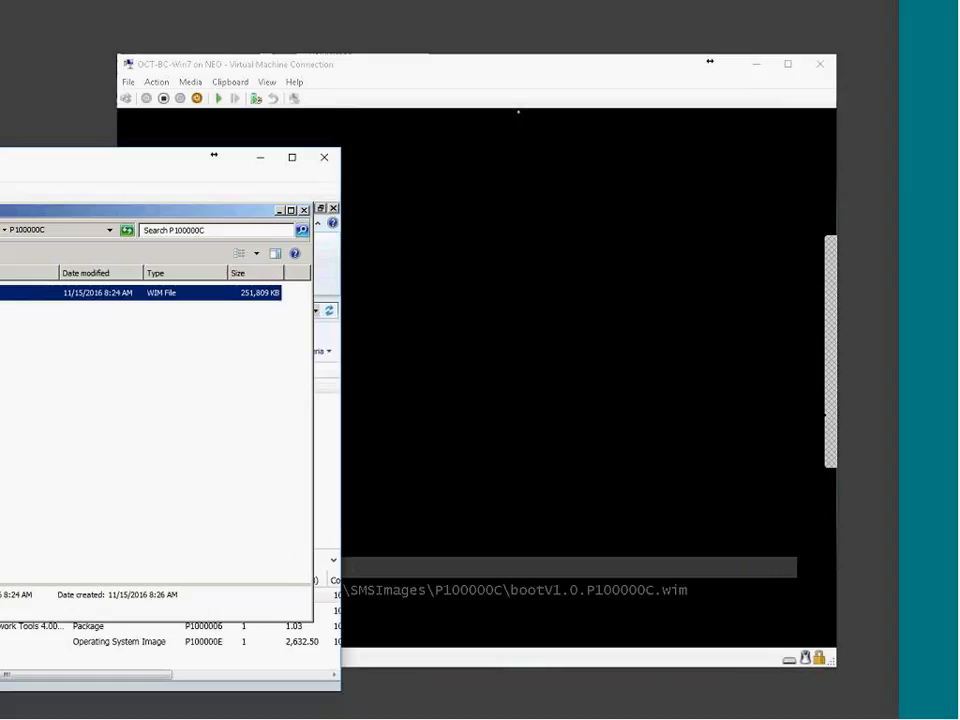
# Bring the Win7 build VM forward and resume it
pyautogui.click(518, 112)
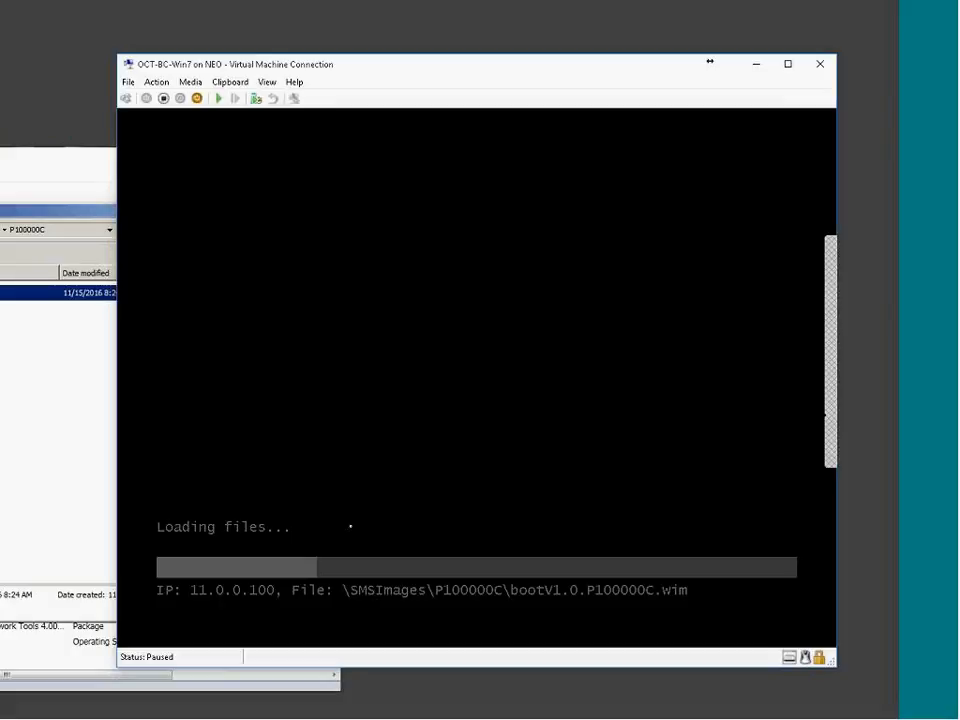
pyautogui.click(26, 171)
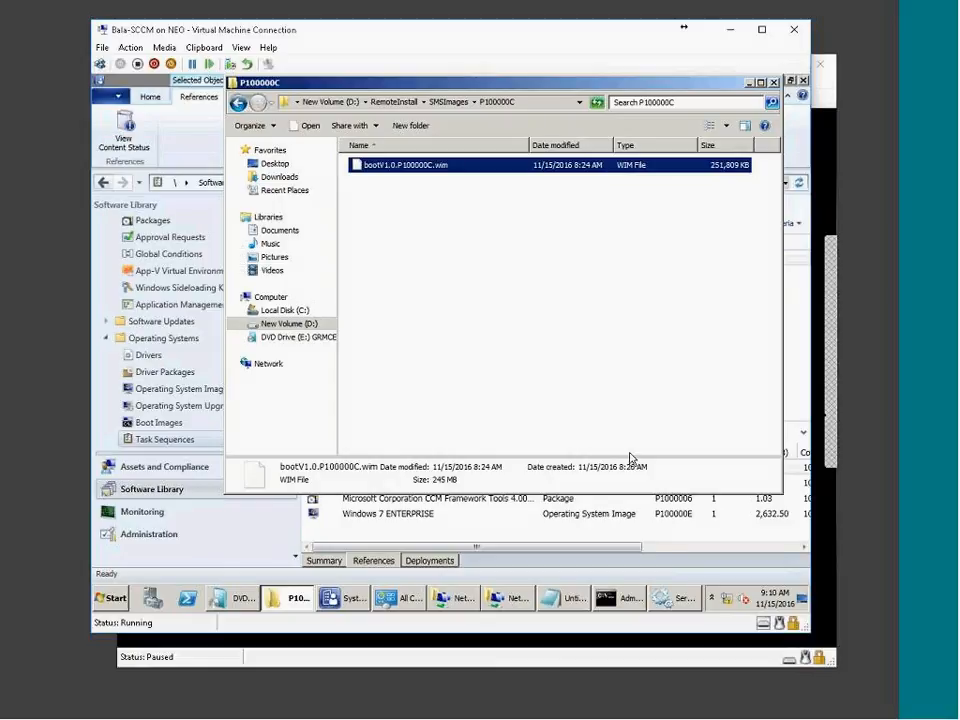
pyautogui.click(670, 660)
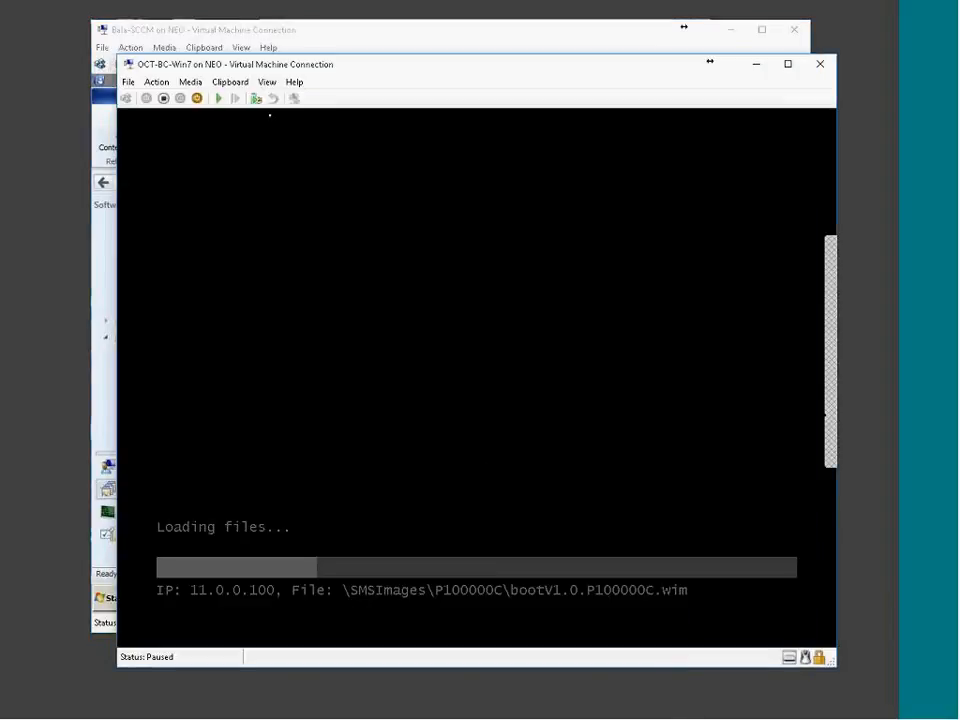
pyautogui.click(218, 98)
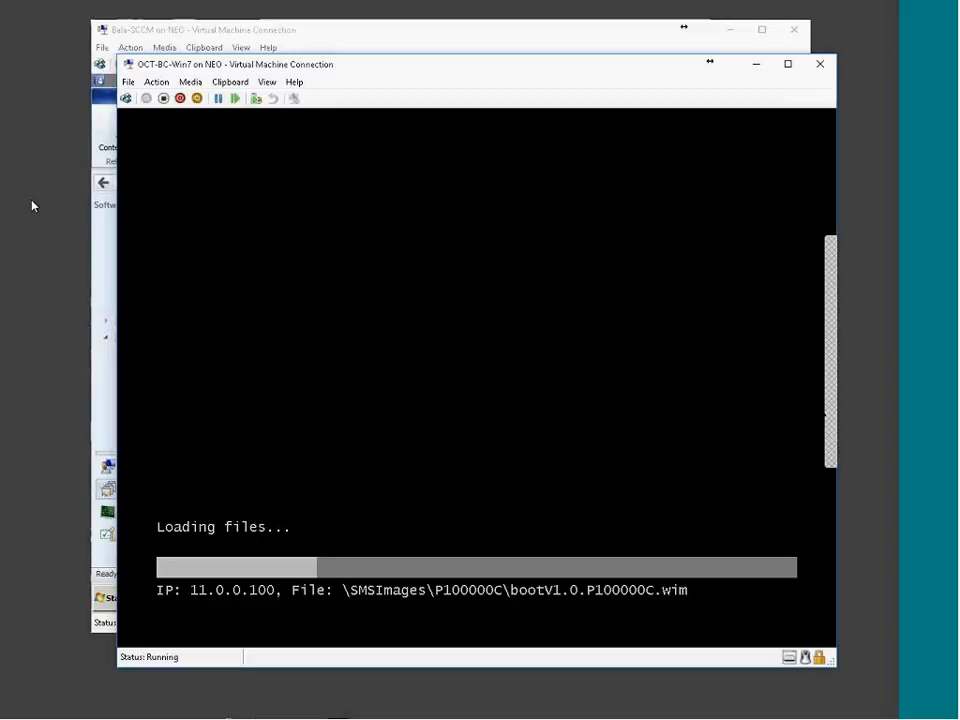
# Reset the Win7 VM, press F12 for PXE boot, and start Windows PE from Boot Manager
pyautogui.click(236, 98)
pyautogui.click(501, 388)
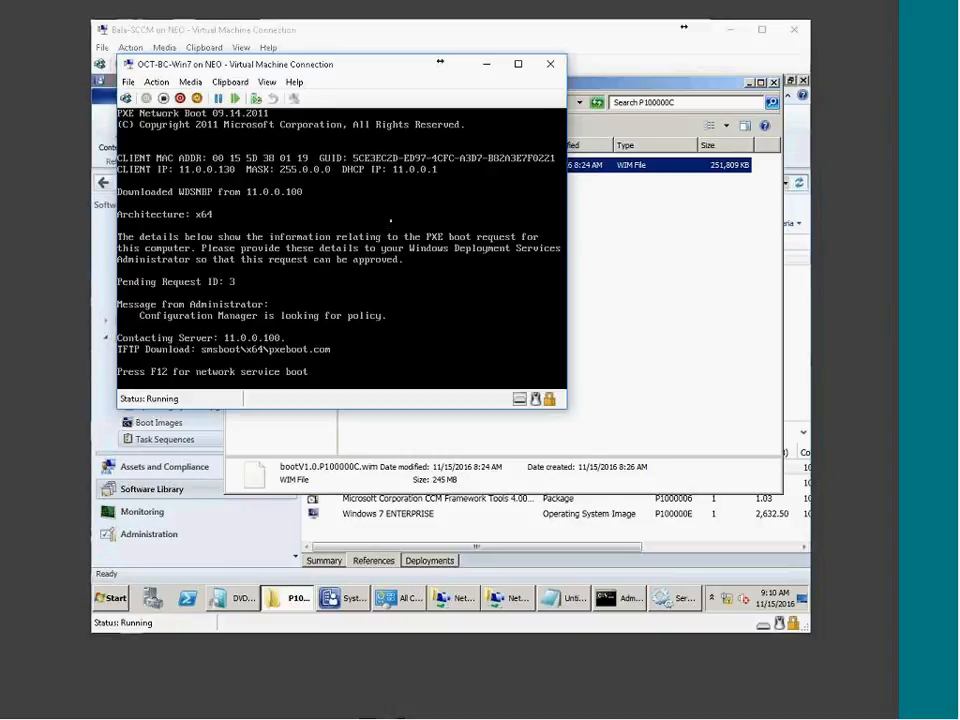
pyautogui.press('F12')
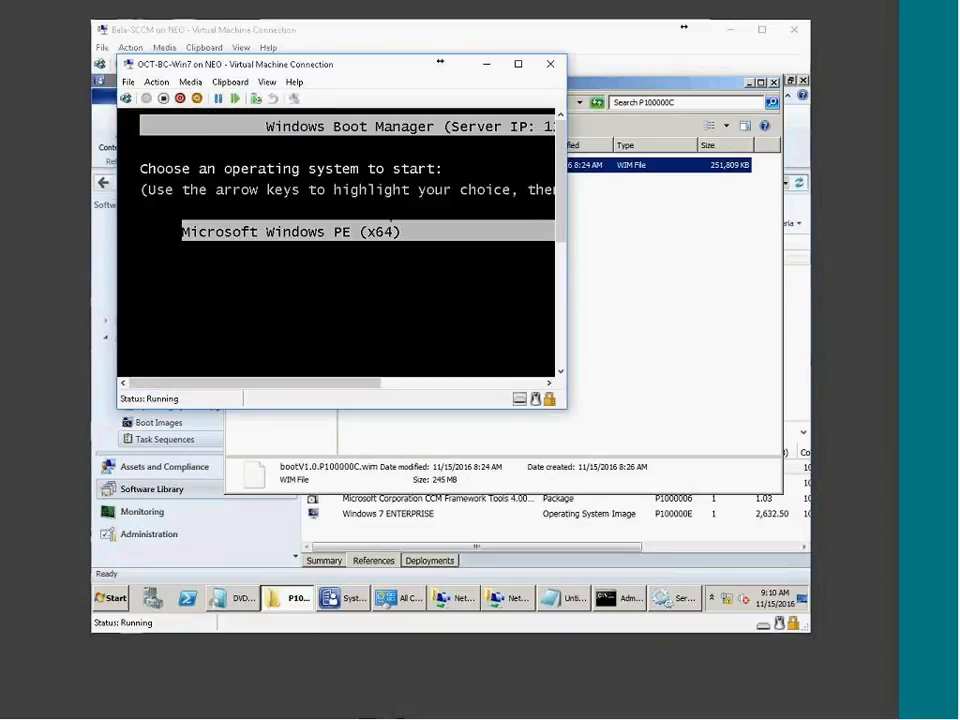
pyautogui.press('Return')
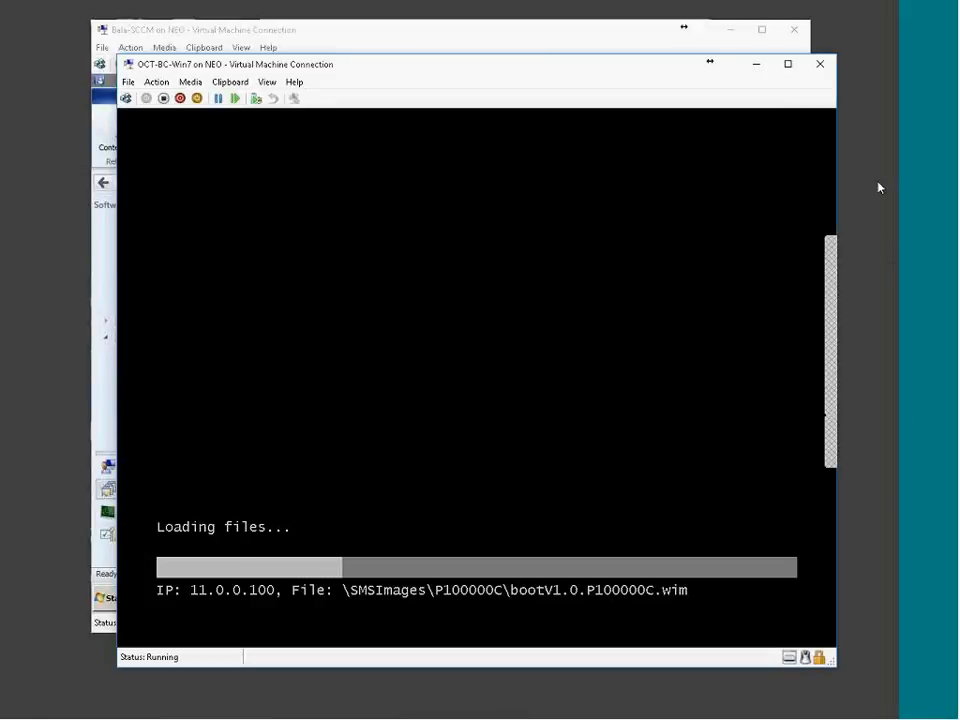
pyautogui.moveTo(878, 173); pyautogui.dragTo(488, 47)
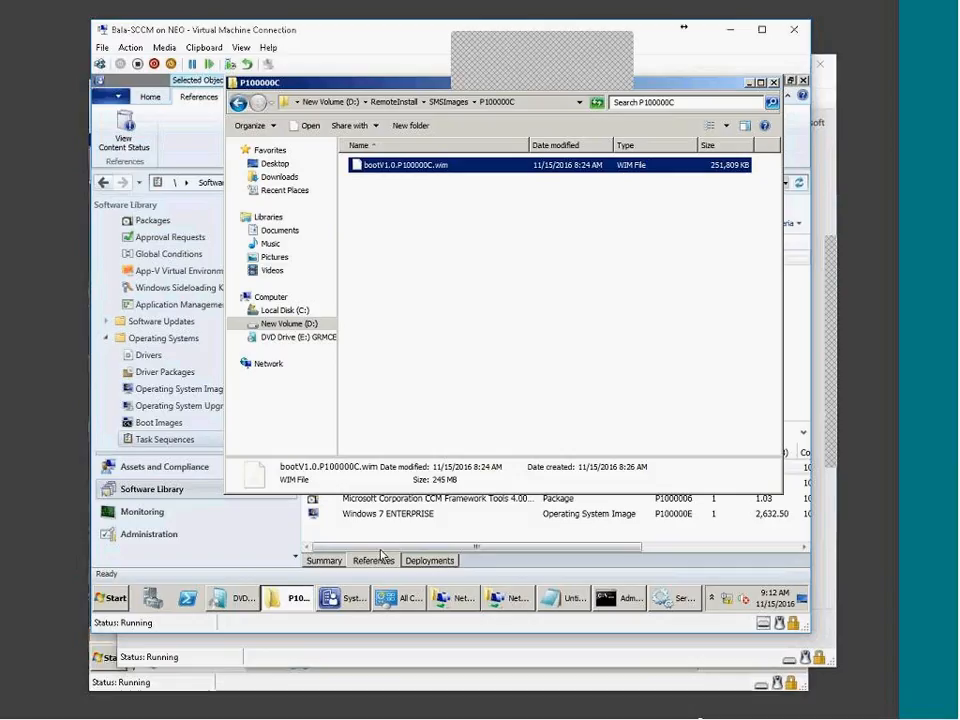
# Open the Wi 7 Build and Capture deployment's properties on the Deployment Settings tab
pyautogui.click(343, 598)
pyautogui.click(429, 560)
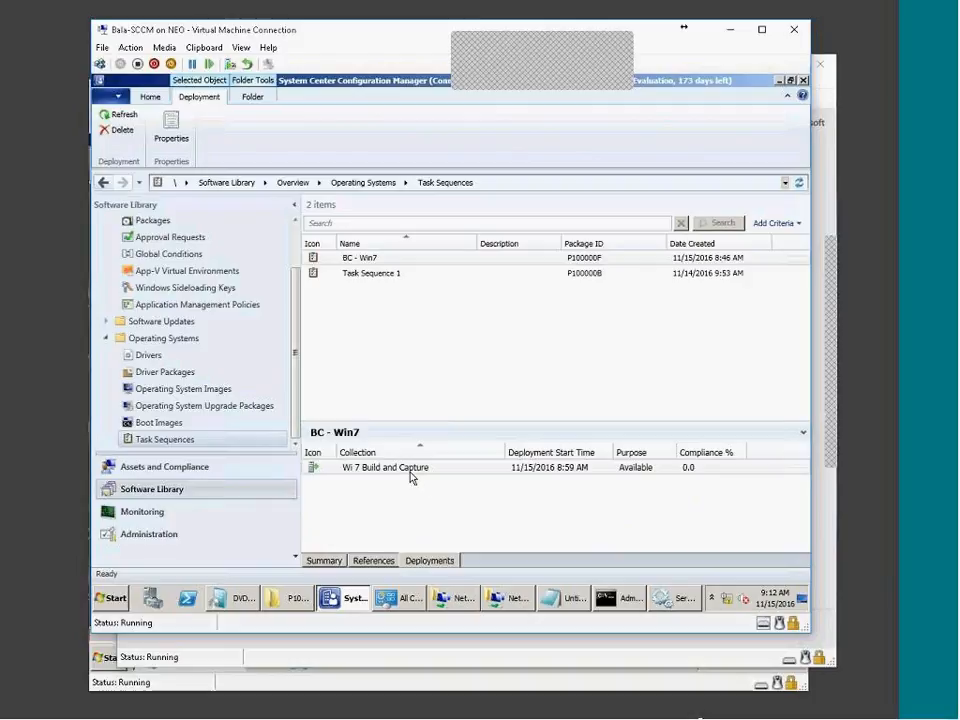
pyautogui.doubleClick(443, 469)
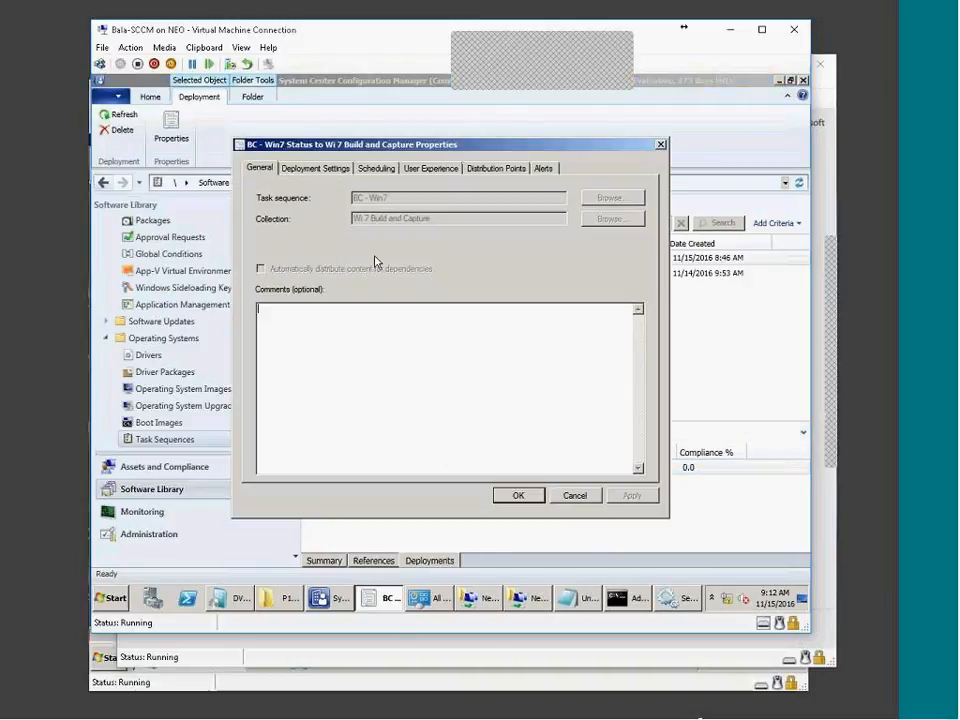
pyautogui.click(310, 169)
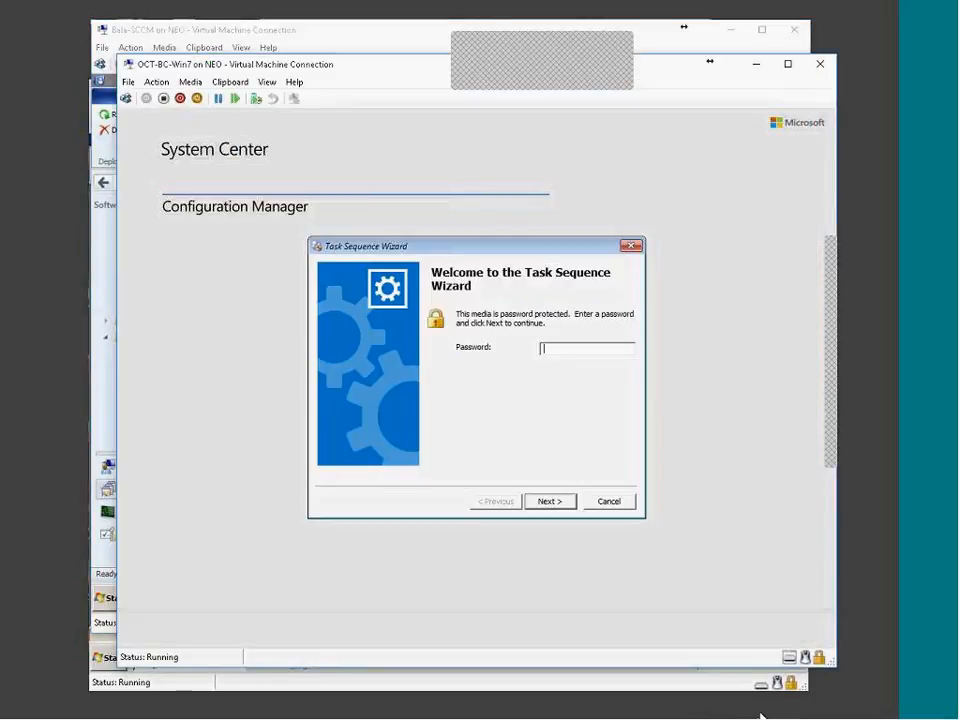
# Move the VM's Task Sequence Wizard aside and close the deployment properties on the SCCM server
pyautogui.moveTo(467, 252); pyautogui.dragTo(402, 169)
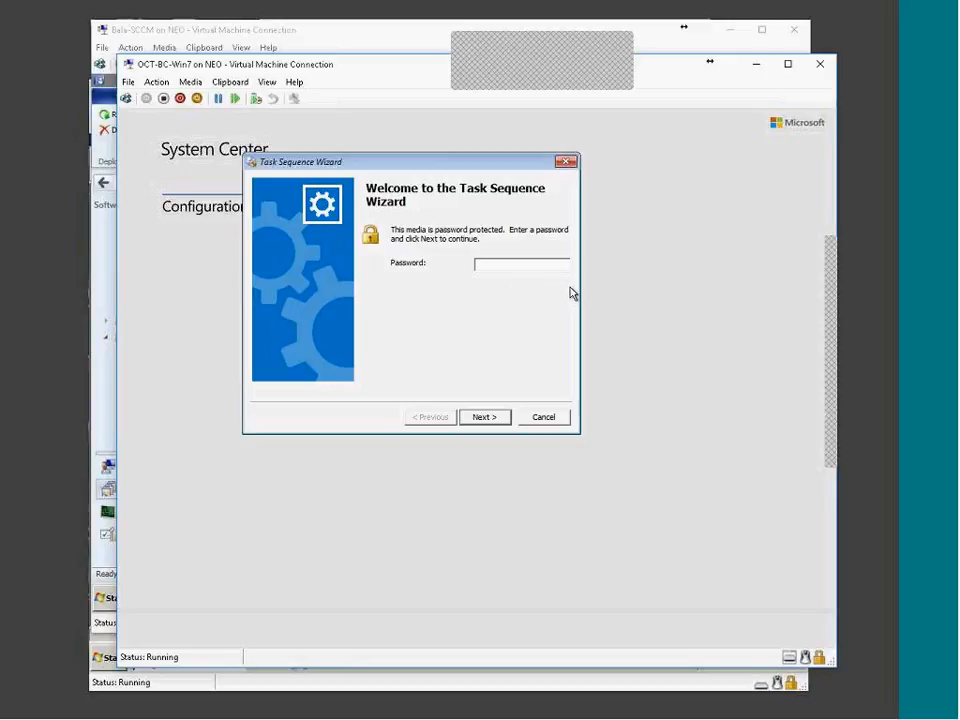
pyautogui.click(654, 705)
pyautogui.click(700, 634)
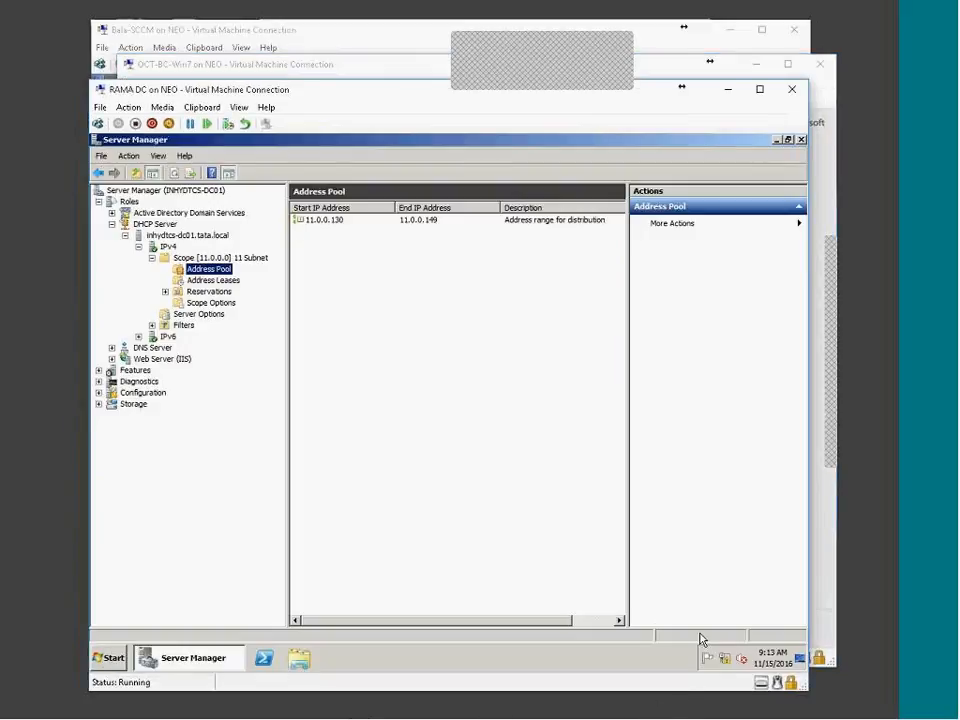
pyautogui.click(714, 716)
pyautogui.click(719, 718)
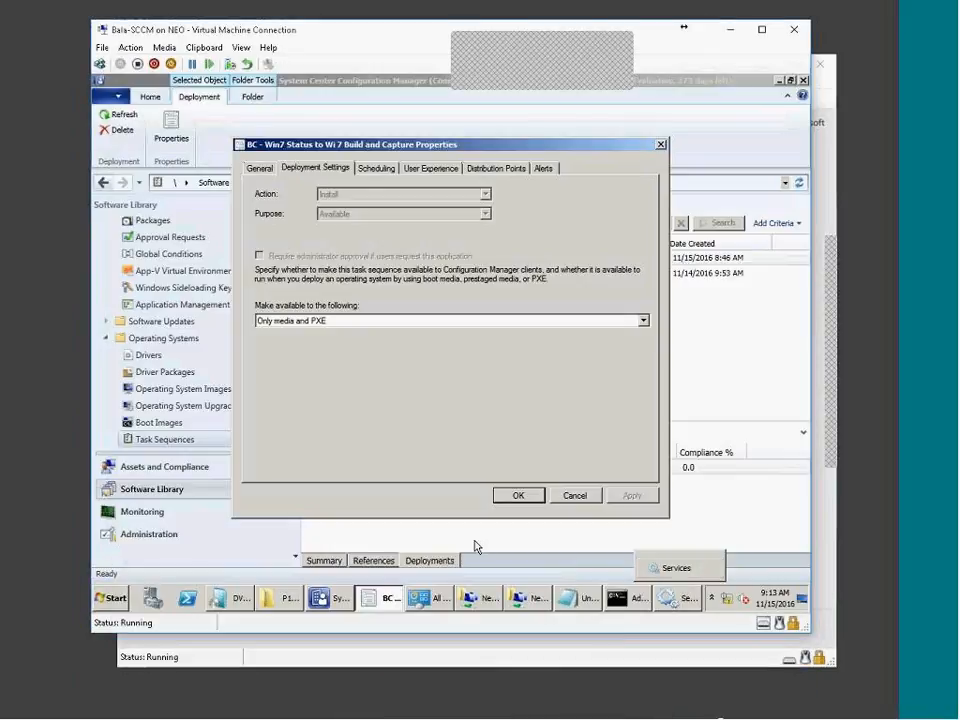
pyautogui.click(574, 496)
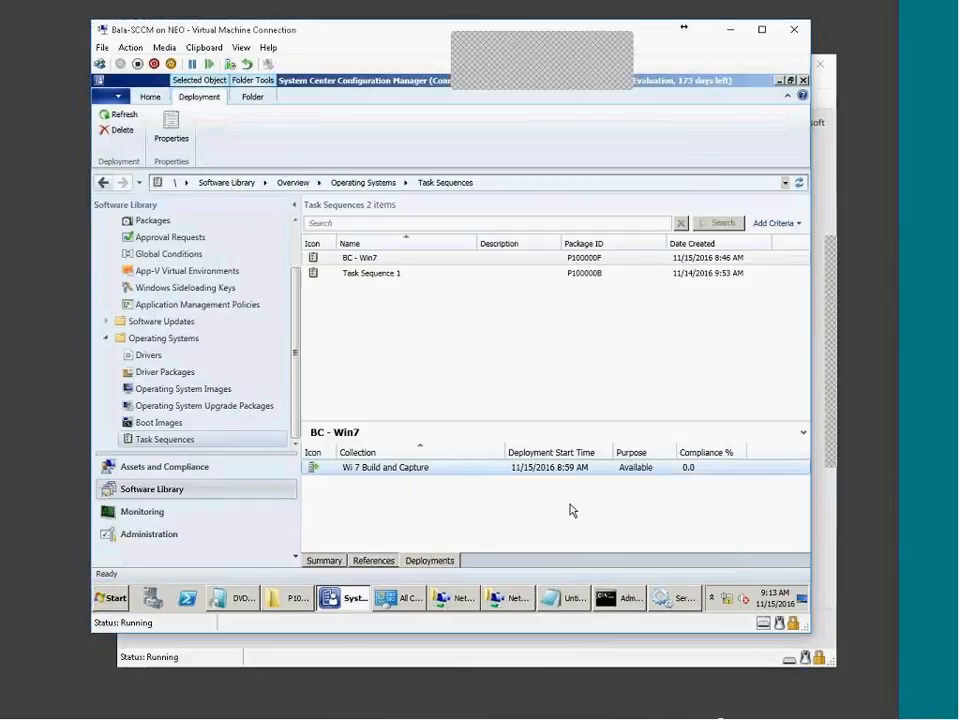
# Open the distribution point's PXE tab in Administration and inspect the password and confirm-password fields
pyautogui.click(177, 536)
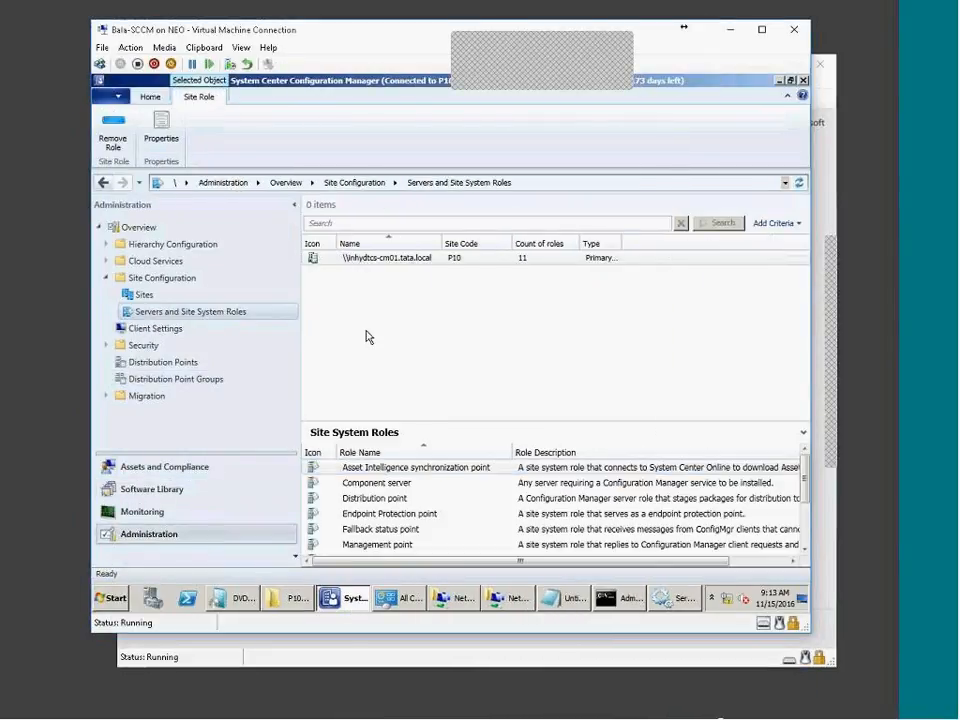
pyautogui.doubleClick(389, 499)
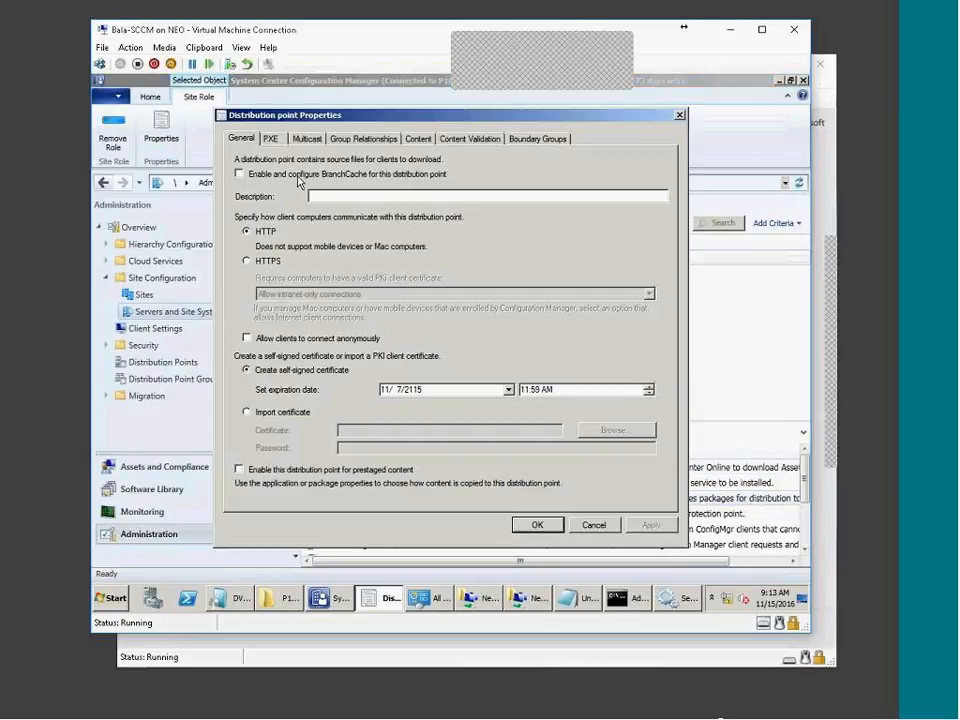
pyautogui.click(270, 139)
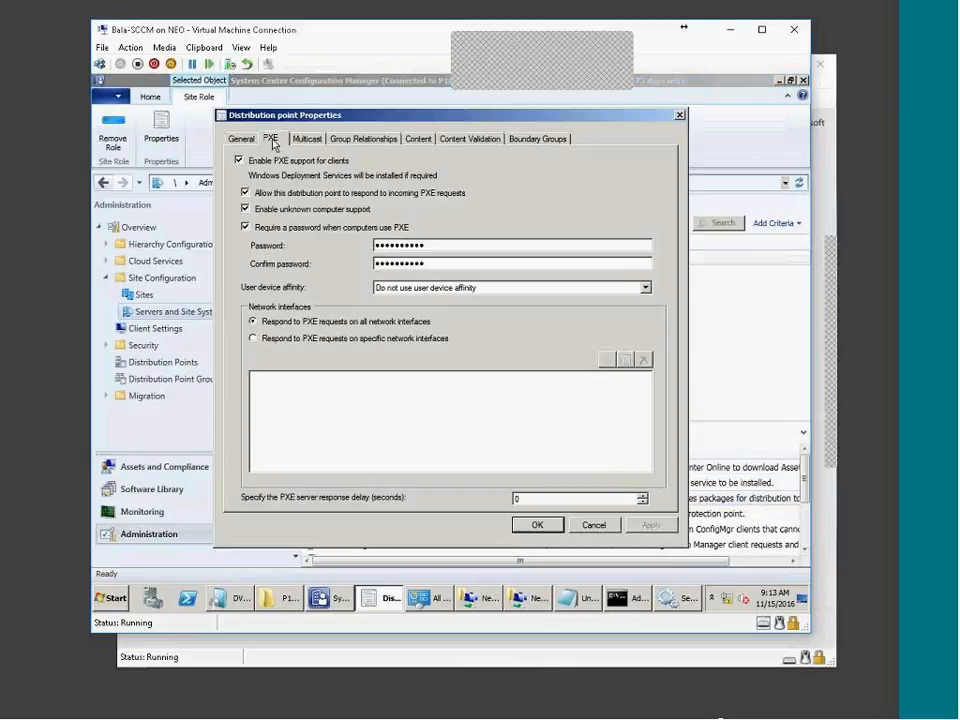
pyautogui.doubleClick(437, 247)
pyautogui.click(437, 263)
pyautogui.doubleClick(438, 263)
pyautogui.click(437, 245)
pyautogui.doubleClick(429, 245)
pyautogui.moveTo(373, 243); pyautogui.dragTo(429, 259)
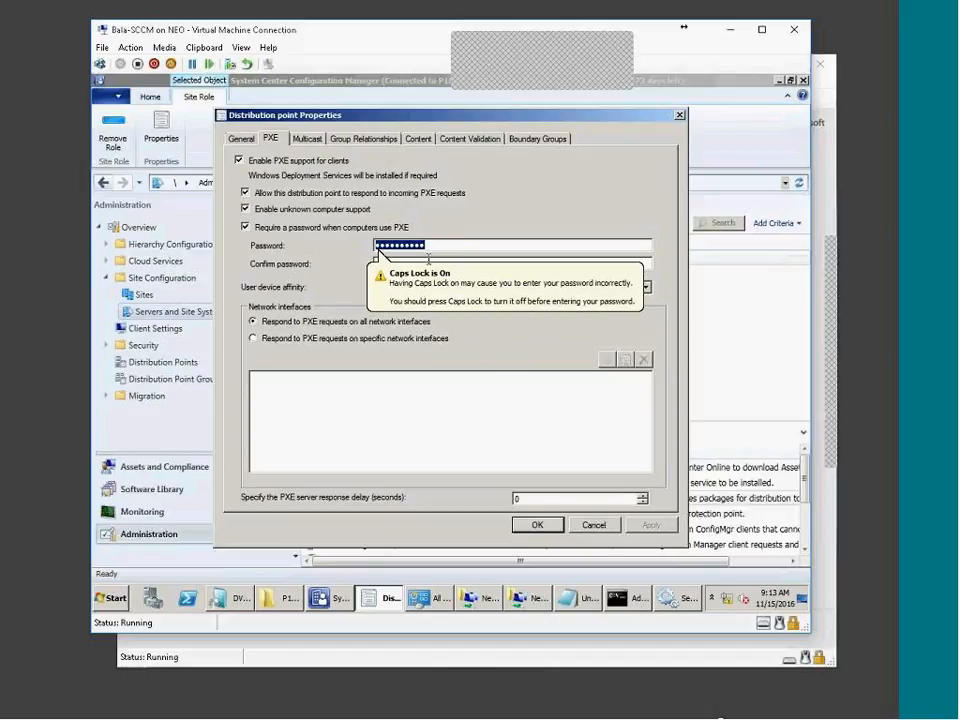
pyautogui.press('Tab')
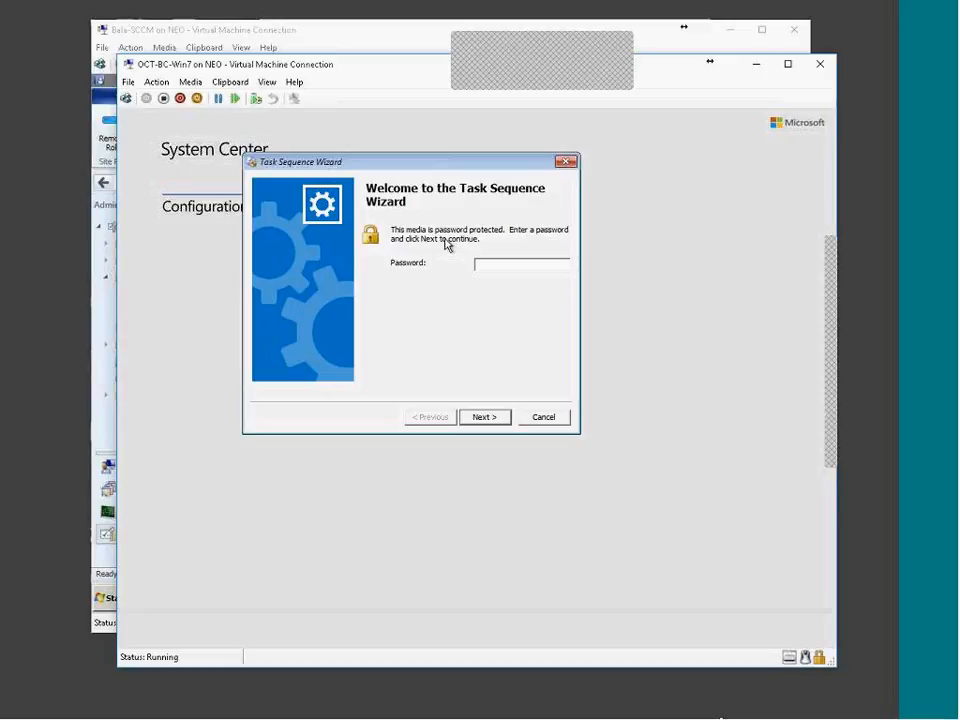
# Enter the media password in the VM wizard and cancel Distribution point Properties
pyautogui.write('***')
pyautogui.press('Return')
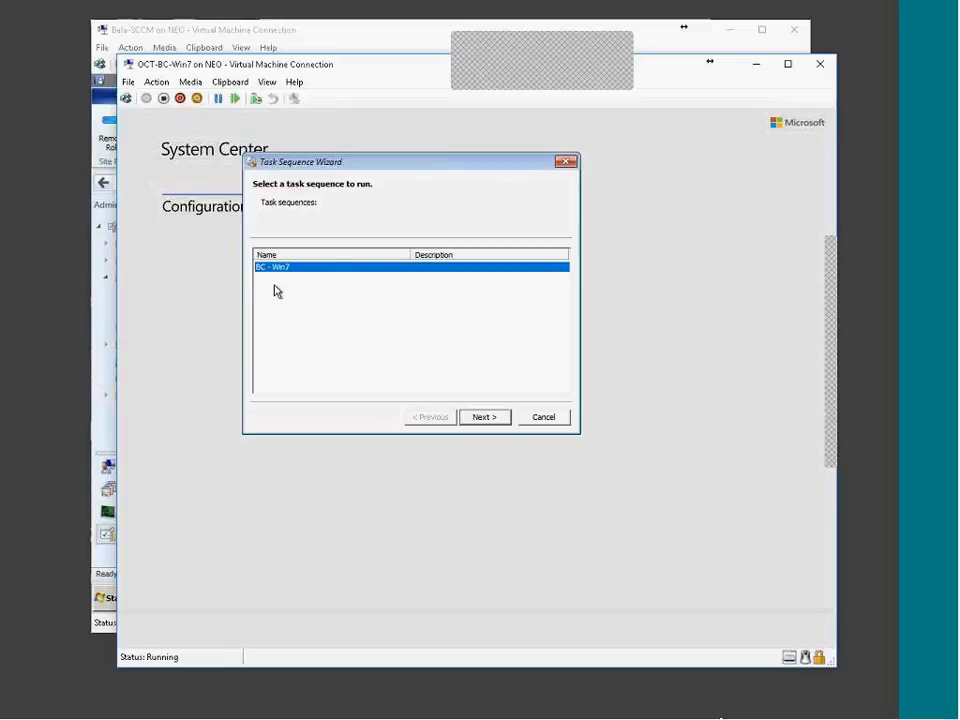
pyautogui.click(660, 713)
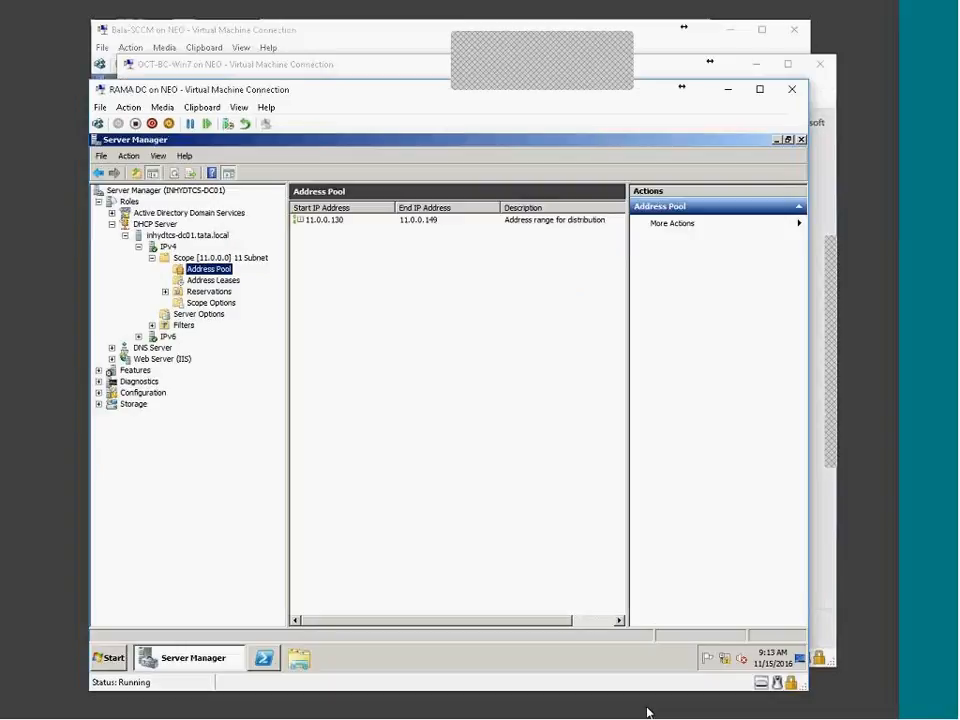
pyautogui.click(655, 717)
pyautogui.click(693, 717)
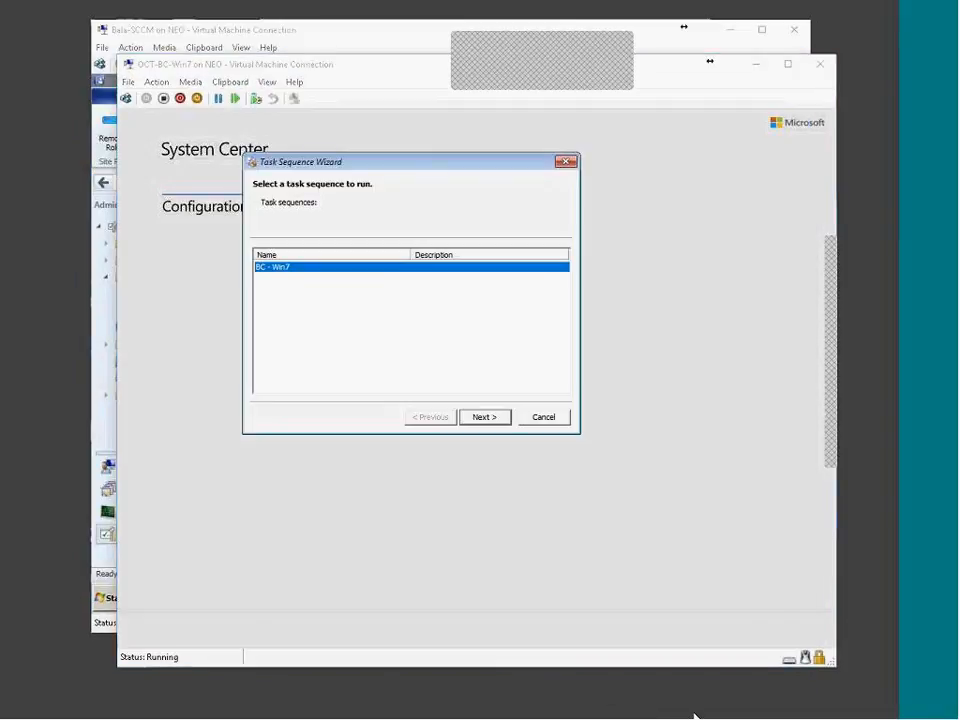
pyautogui.click(594, 525)
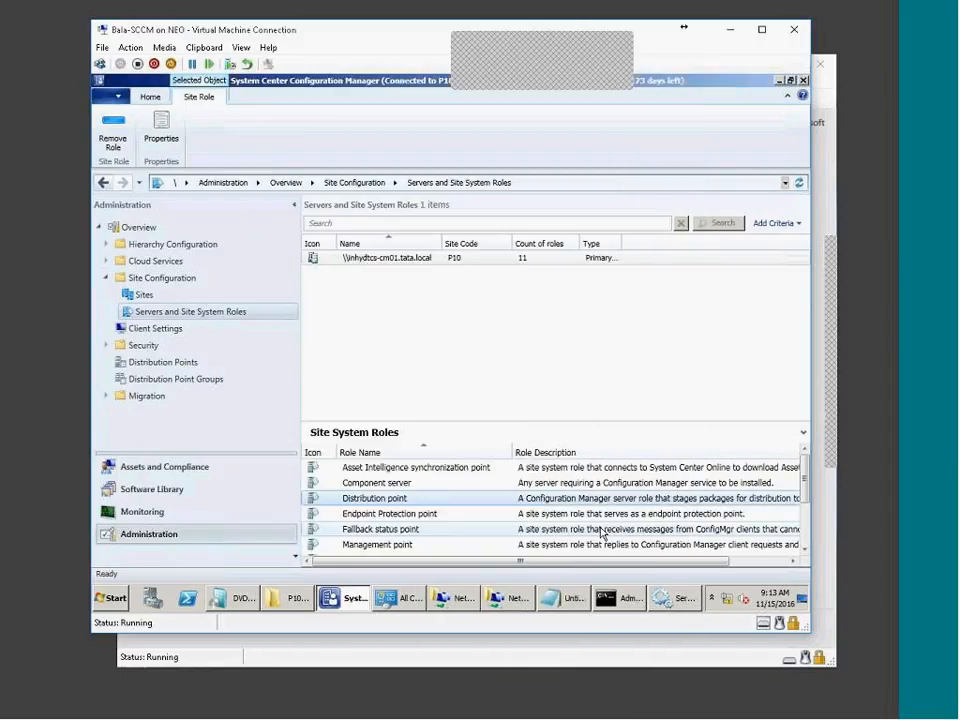
# Open BC - Win7 properties, try a 'Win7Ent Capture TS' description, then cancel without saving
pyautogui.click(175, 490)
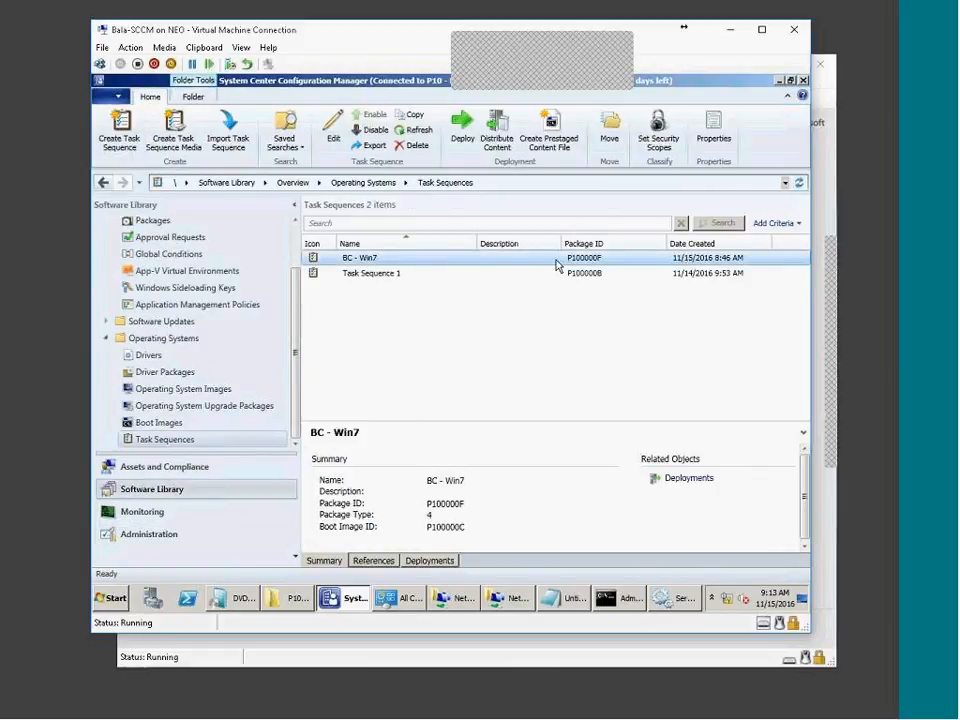
pyautogui.rightClick(495, 261)
pyautogui.click(535, 490)
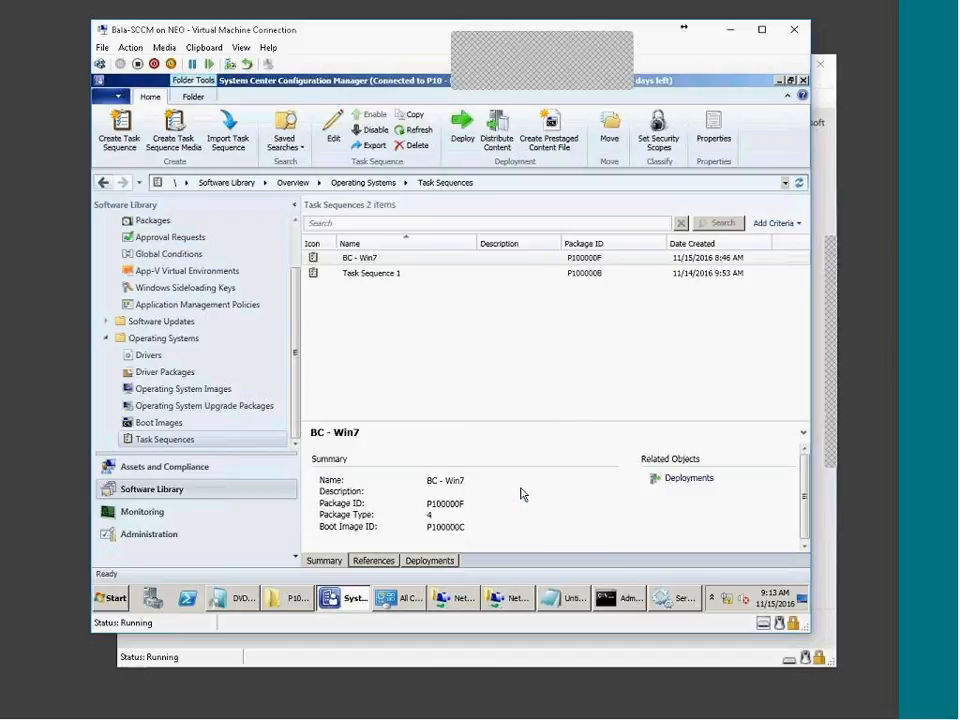
pyautogui.click(381, 206)
pyautogui.write('wIN7')
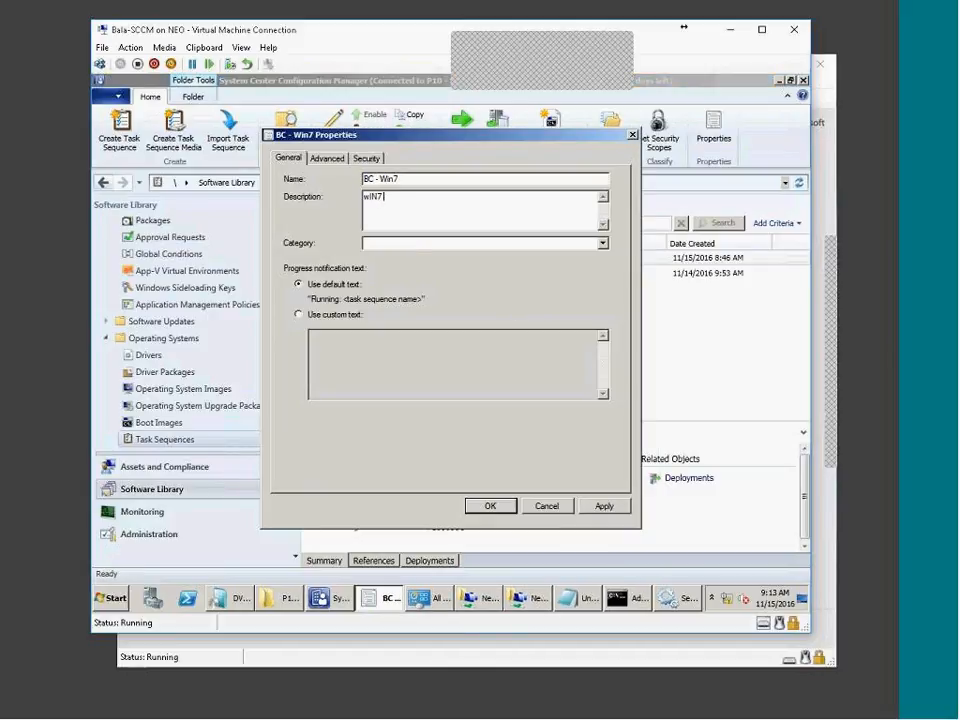
pyautogui.press('BackSpace')
pyautogui.press('BackSpace')
pyautogui.press('BackSpace')
pyautogui.press('BackSpace')
pyautogui.write('wIN7eNT cAPTURE ts')
pyautogui.hotkey('ctrl', 'a')
pyautogui.press('BackSpace')
pyautogui.click(561, 509)
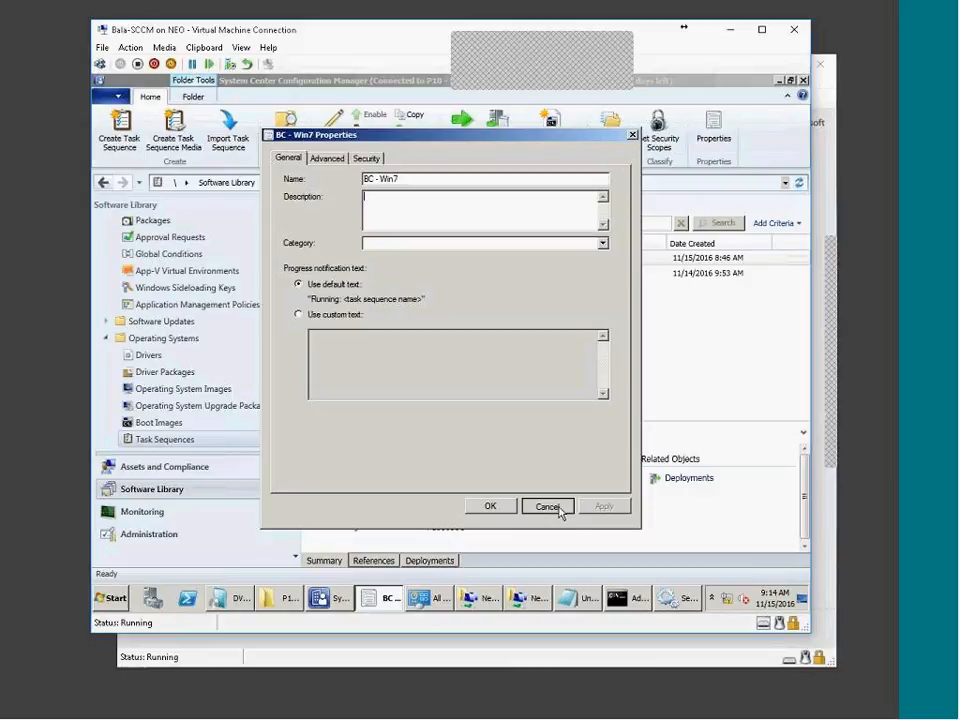
pyautogui.click(795, 717)
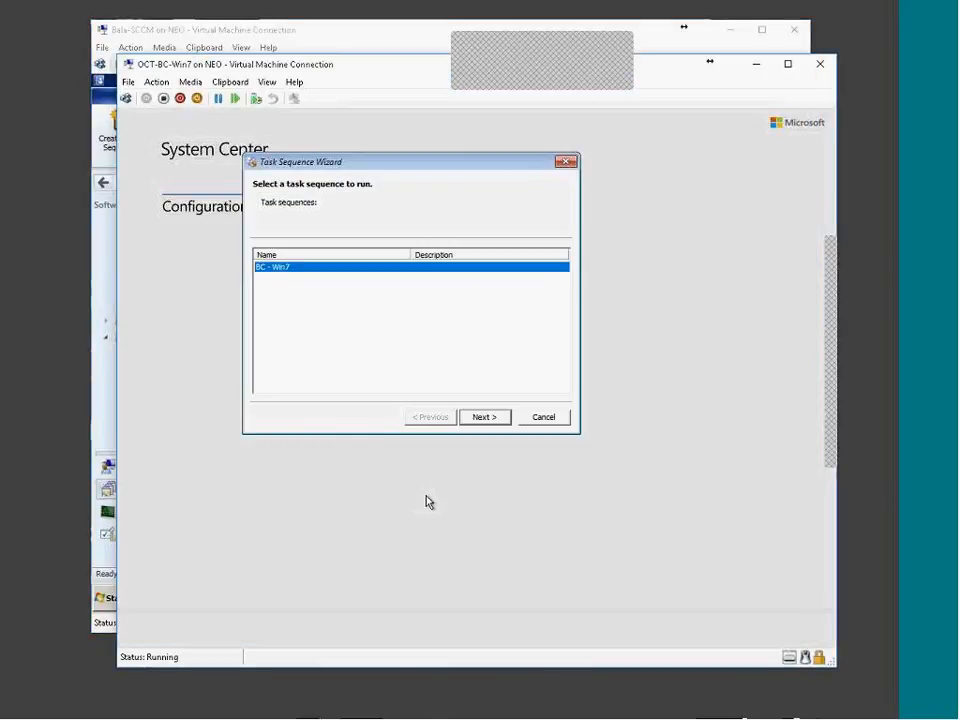
# Run the BC - Win7 task sequence and open a Windows PE command prompt with F8
pyautogui.click(484, 419)
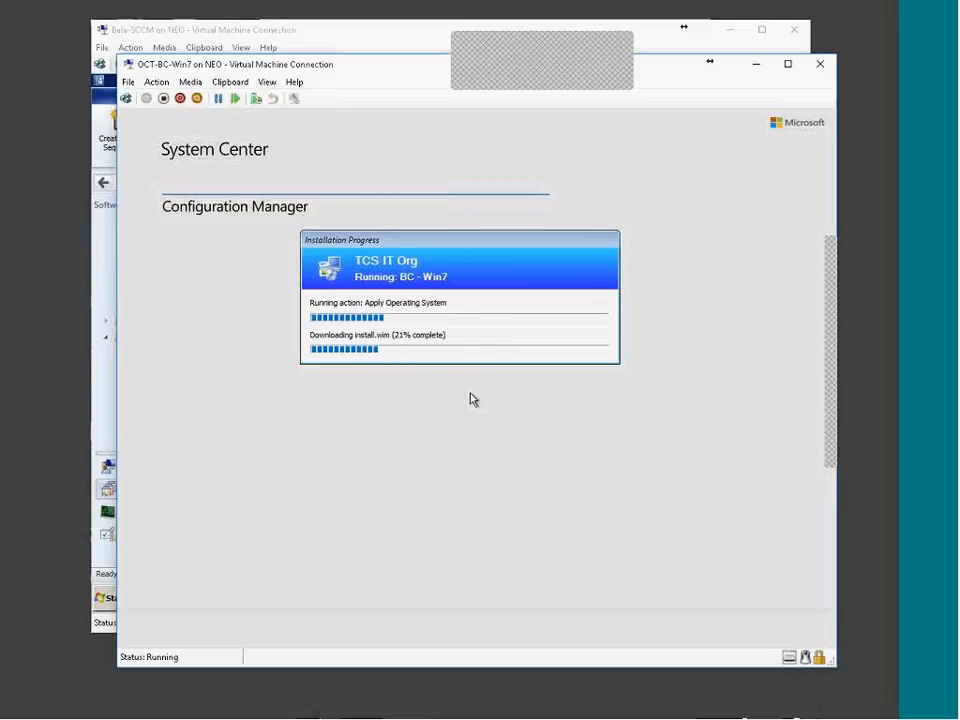
pyautogui.moveTo(423, 250); pyautogui.dragTo(422, 342)
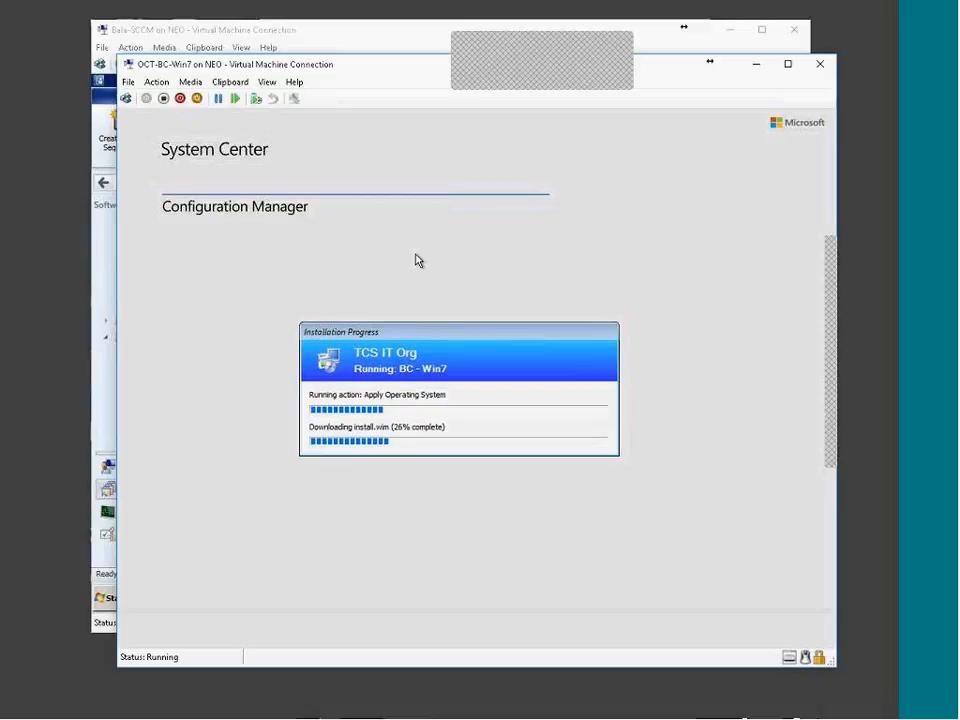
pyautogui.press('F8')
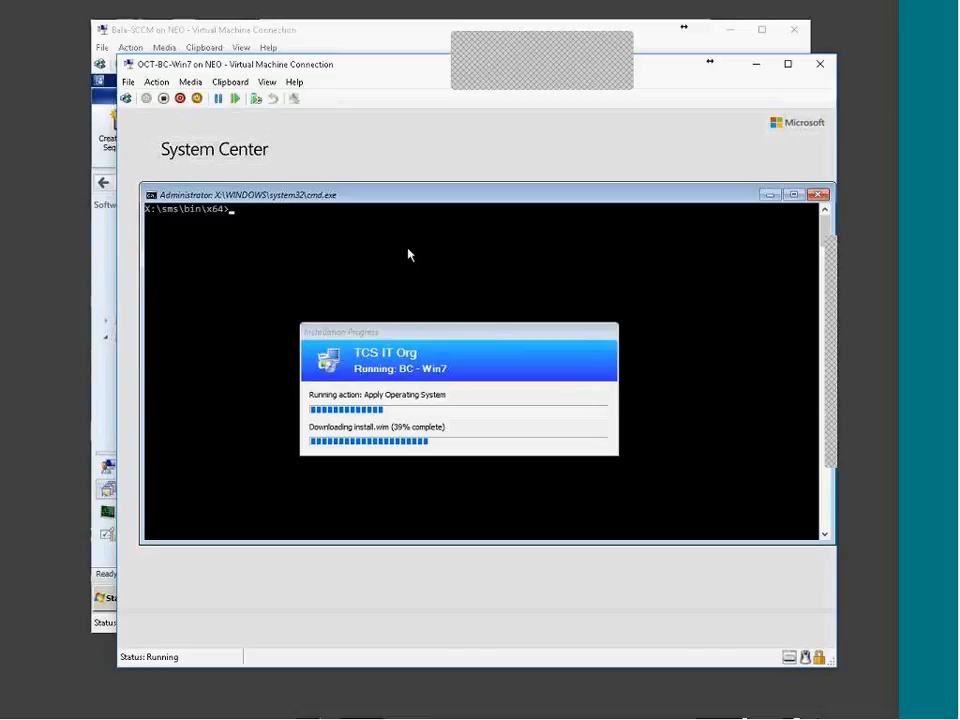
pyautogui.moveTo(265, 194); pyautogui.dragTo(266, 156)
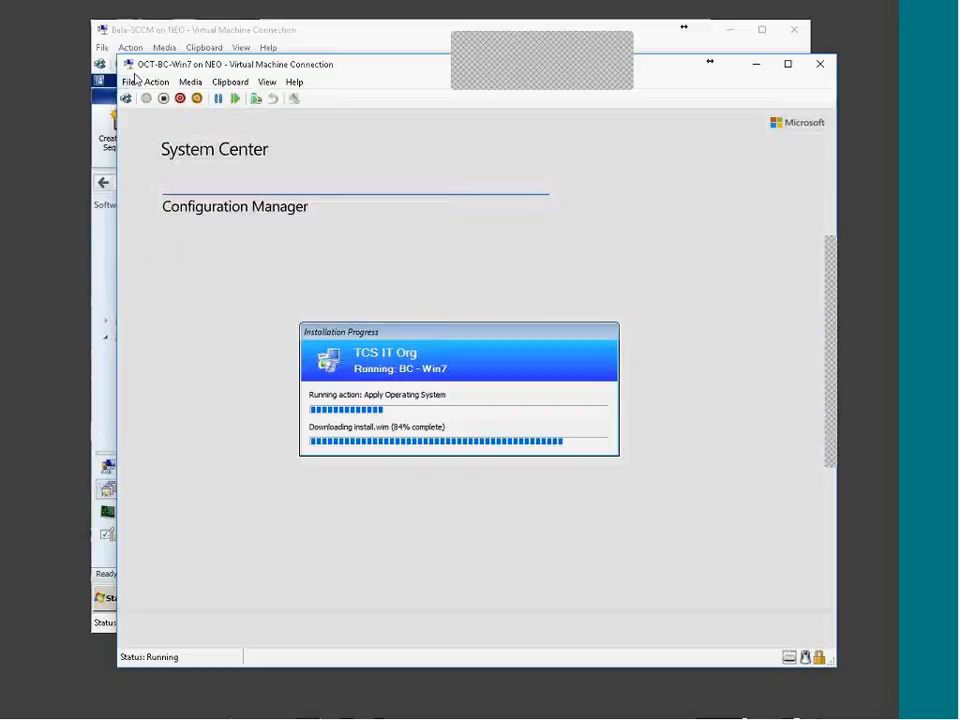
# Dismiss the File menu and move the Installation Progress dialog up and left
pyautogui.click(129, 82)
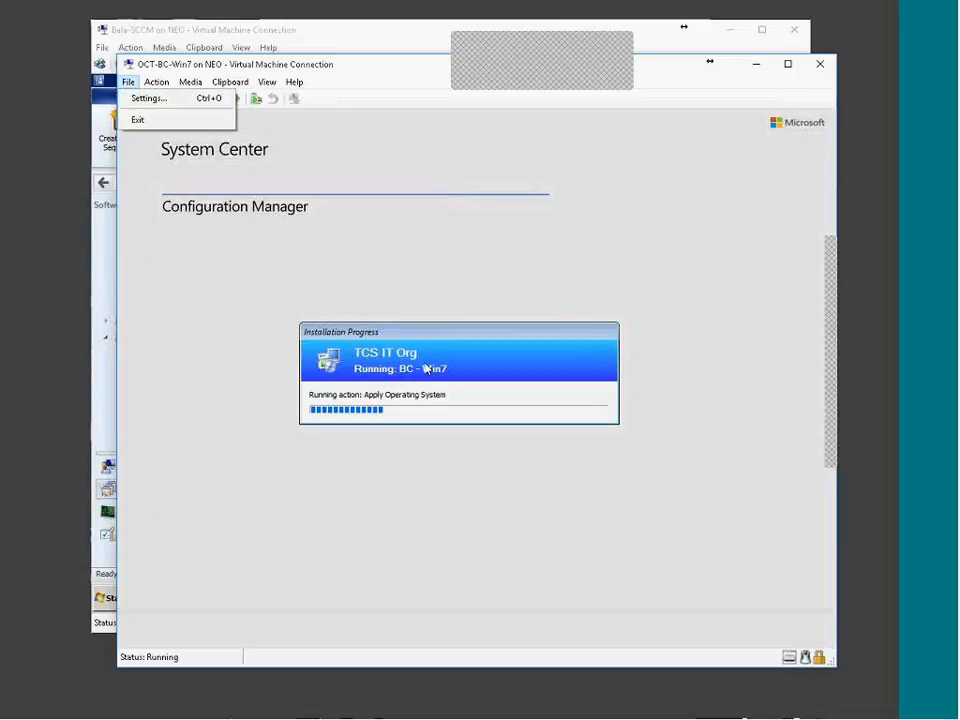
pyautogui.moveTo(157, 86)
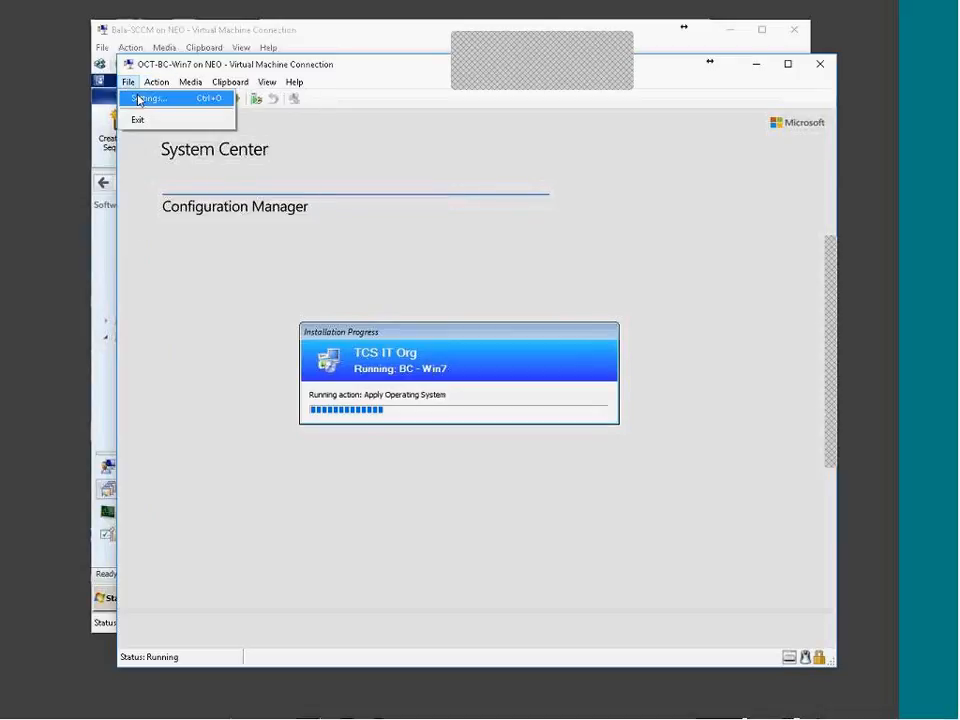
pyautogui.click(500, 340)
pyautogui.moveTo(500, 340); pyautogui.dragTo(474, 257)
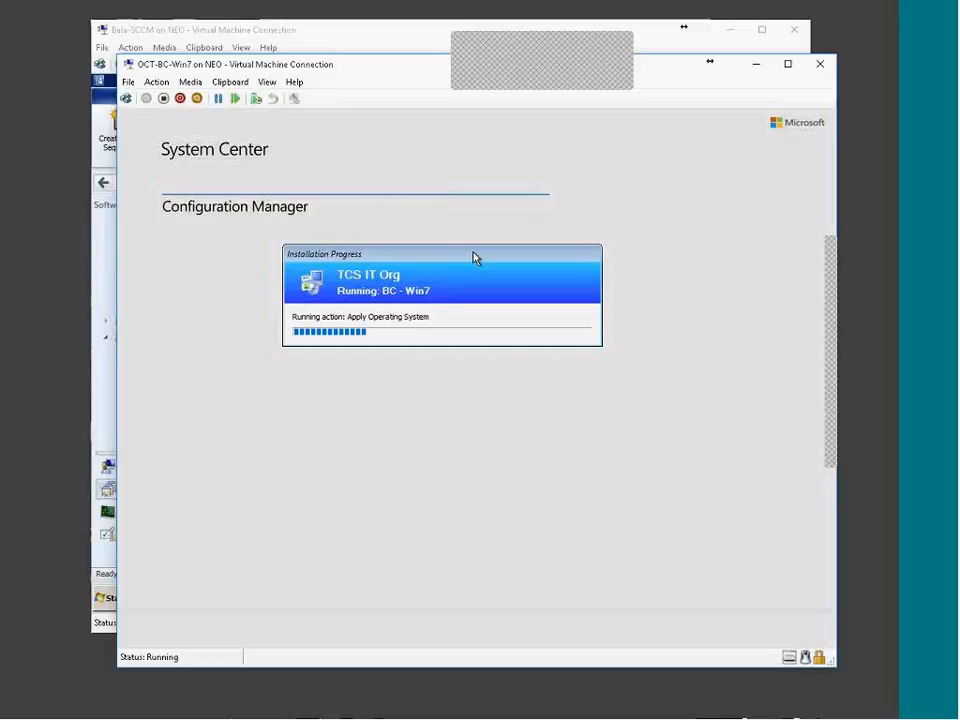
pyautogui.click(582, 74)
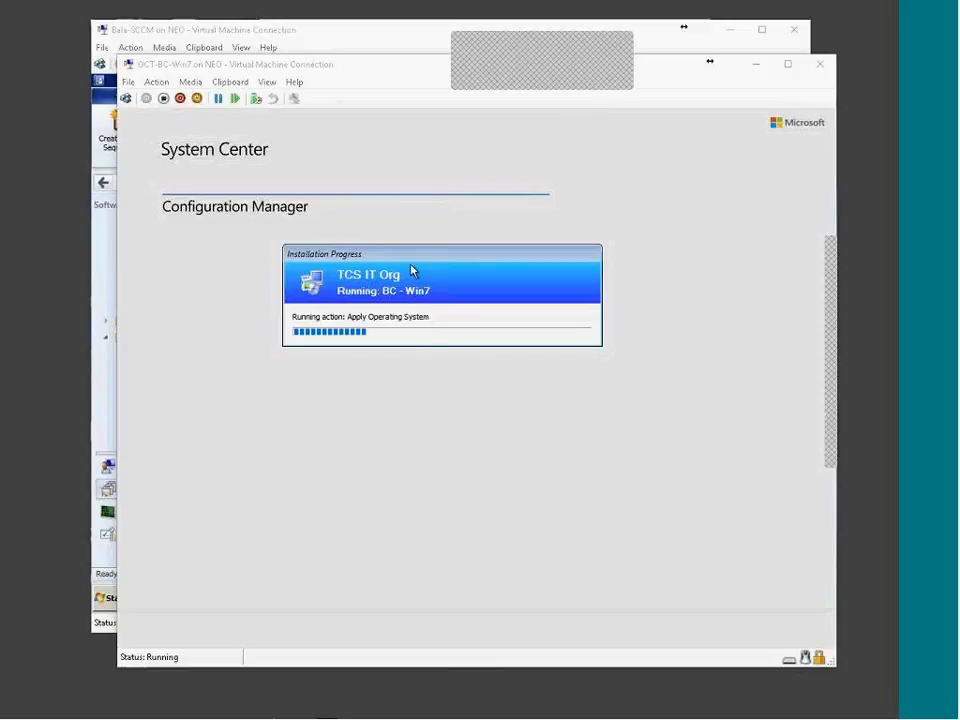
# Nudge the Installation Progress dialog down-right and wait while install.wim image 1 applies to C:\
pyautogui.click(427, 323)
pyautogui.moveTo(418, 259); pyautogui.dragTo(431, 292)
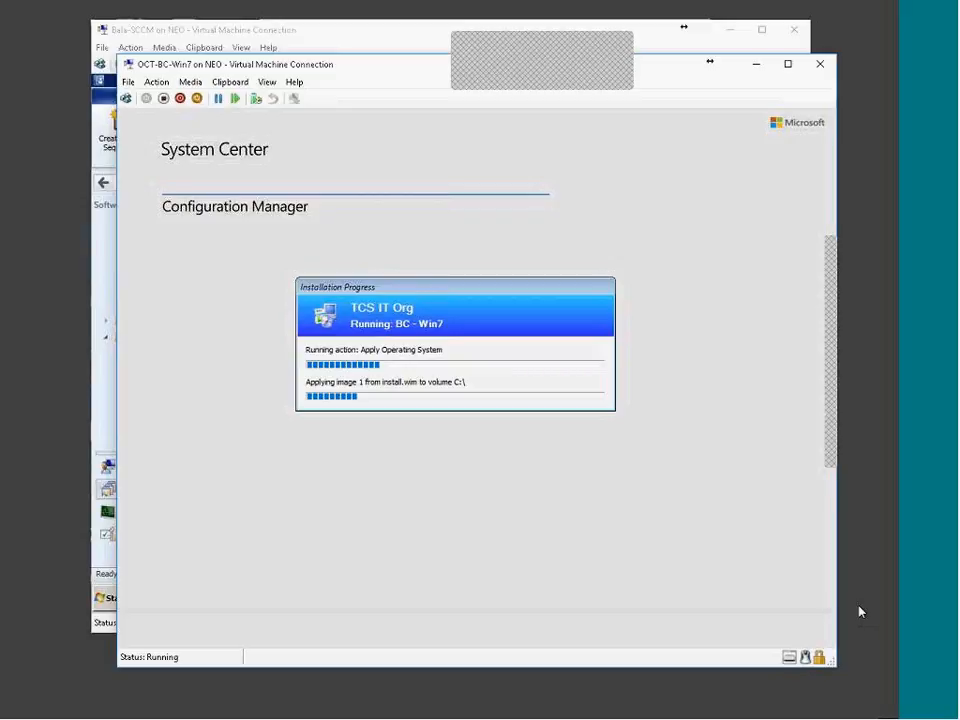
pyautogui.click(584, 67)
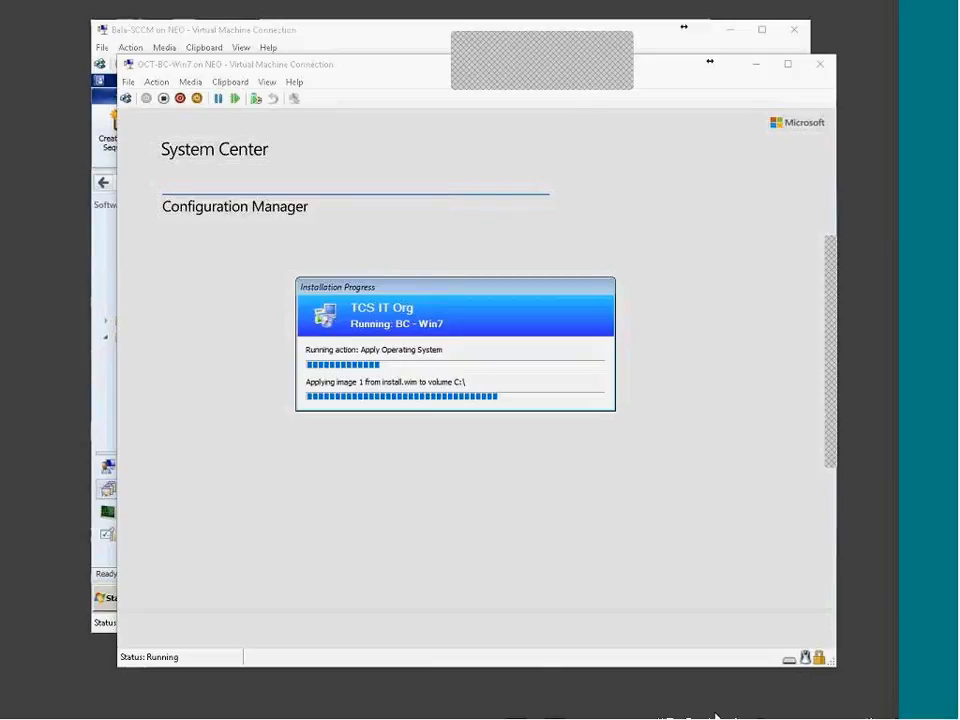
# In the SCCM console, browse Boot Images, OS Upgrade Packages and OS Images, ending on Task Sequences
pyautogui.moveTo(754, 716)
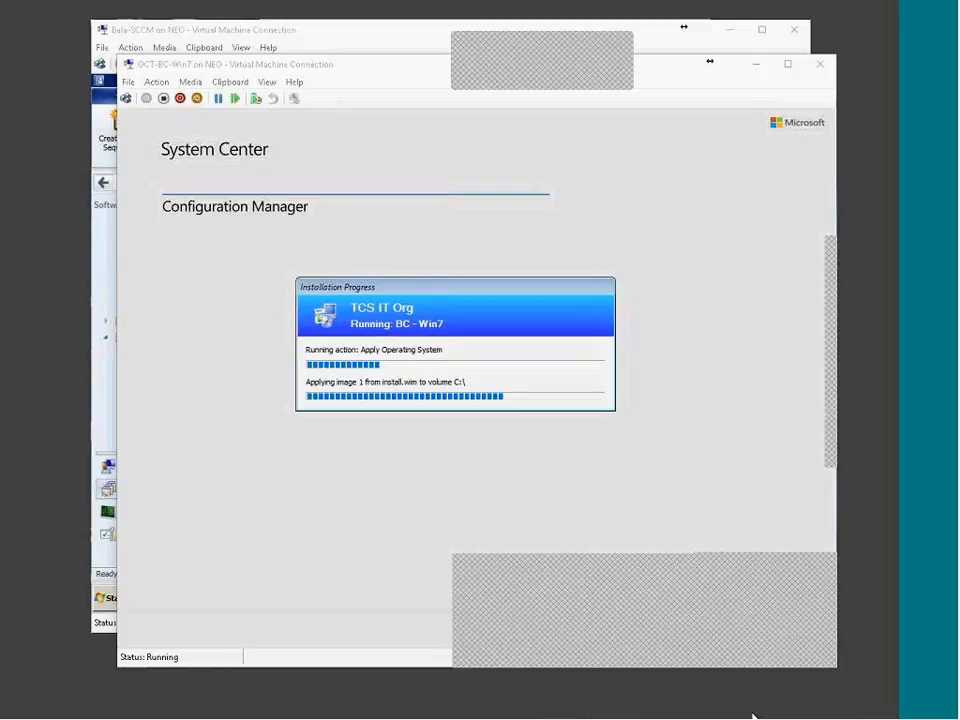
pyautogui.click(688, 632)
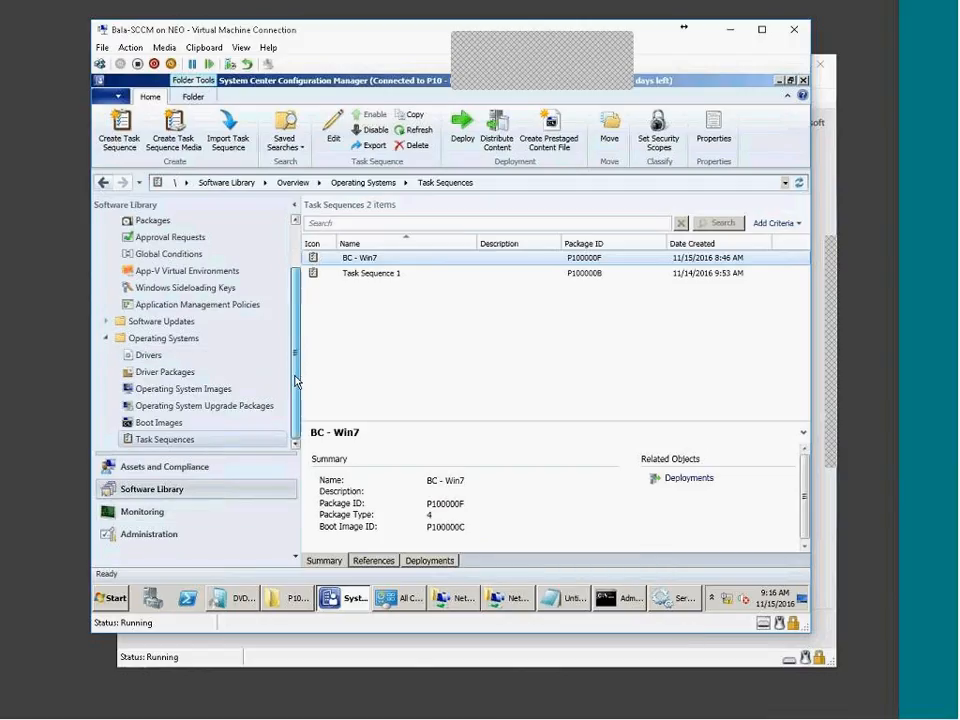
pyautogui.click(172, 428)
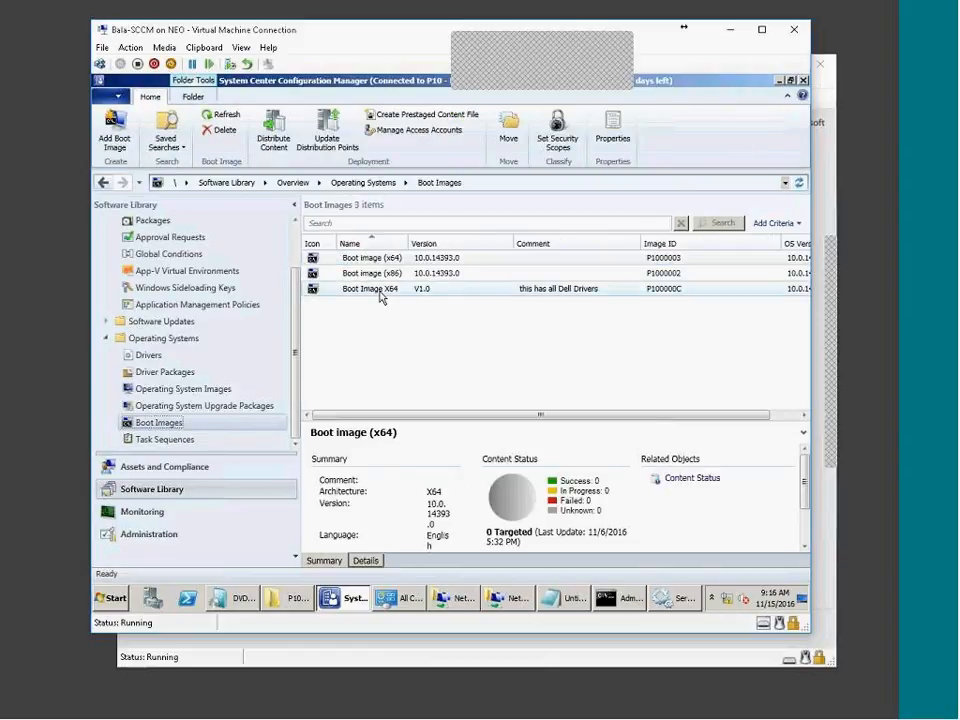
pyautogui.click(172, 440)
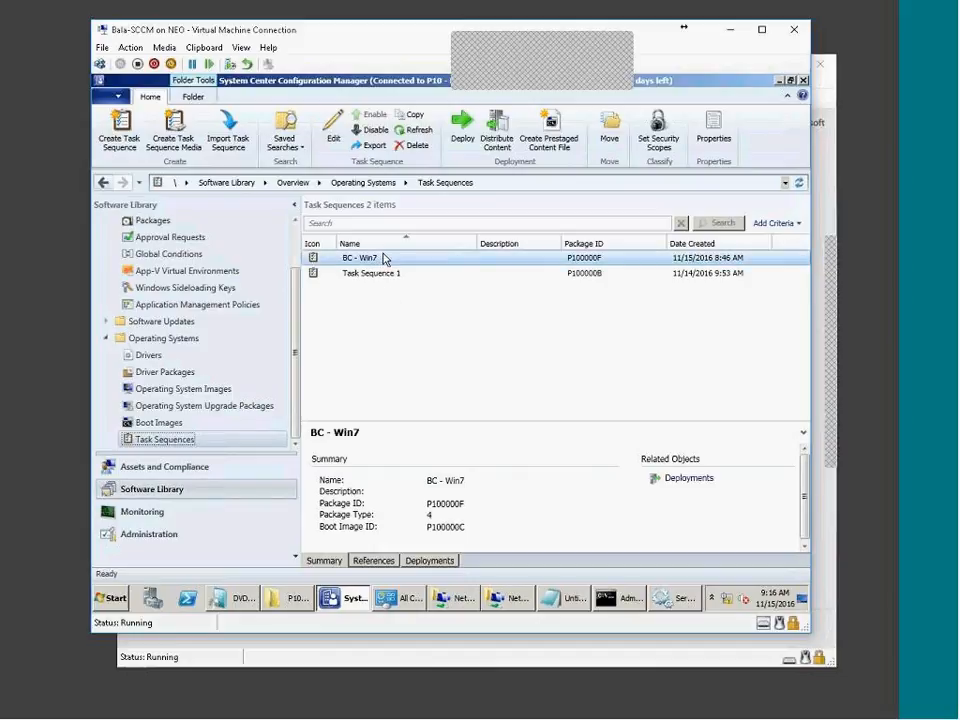
pyautogui.click(227, 406)
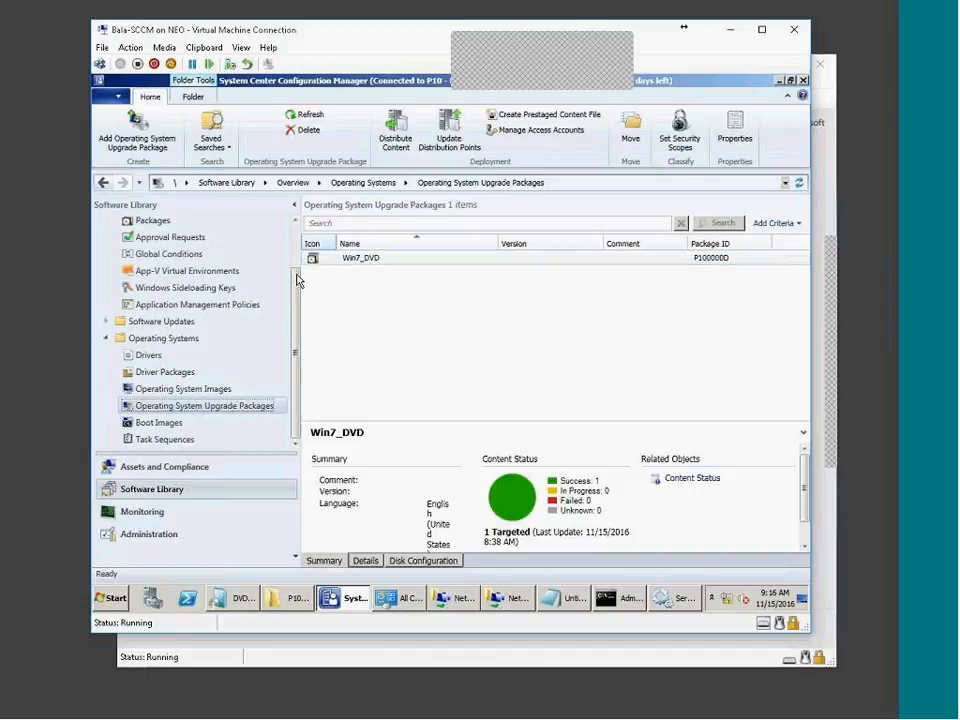
pyautogui.click(187, 389)
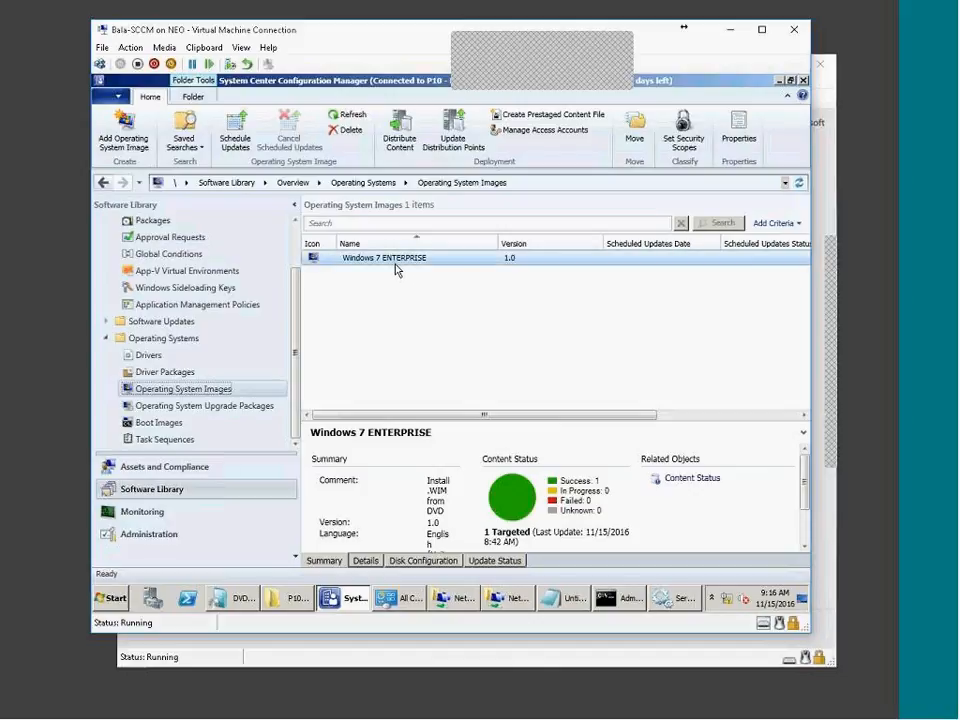
pyautogui.click(166, 440)
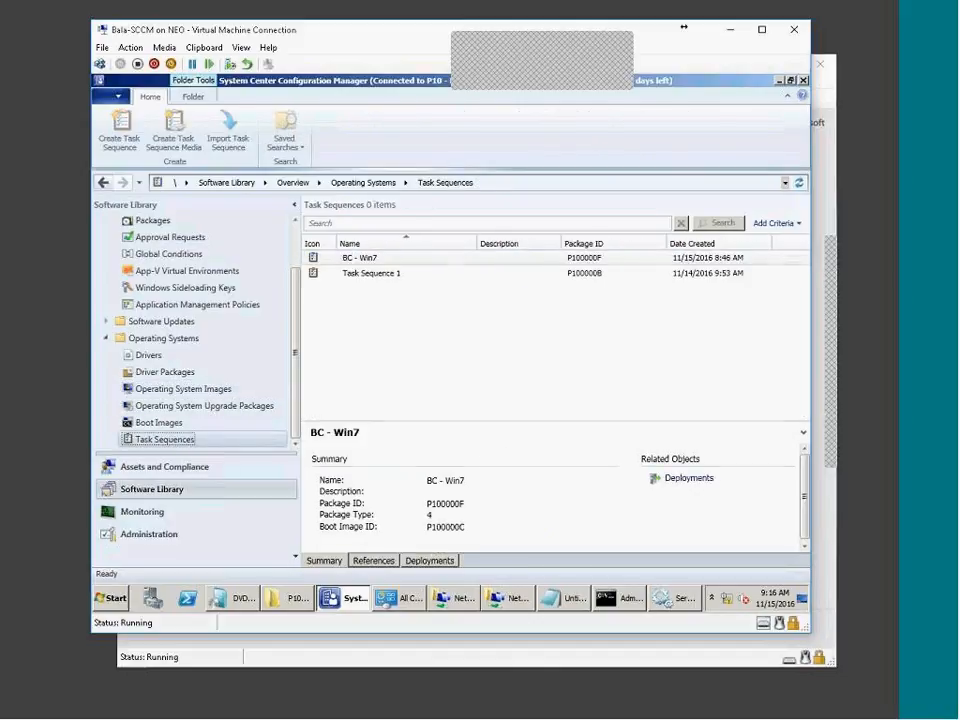
# Show the Assets and Compliance Devices list with Win7BC and the unknown computers
pyautogui.rightClick(412, 264)
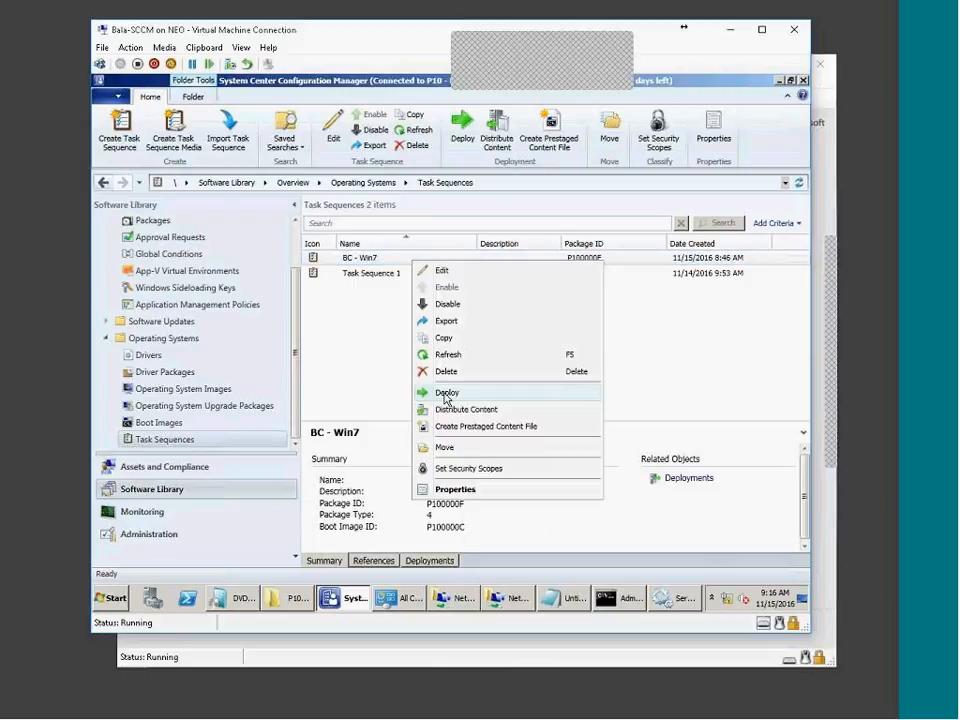
pyautogui.click(178, 468)
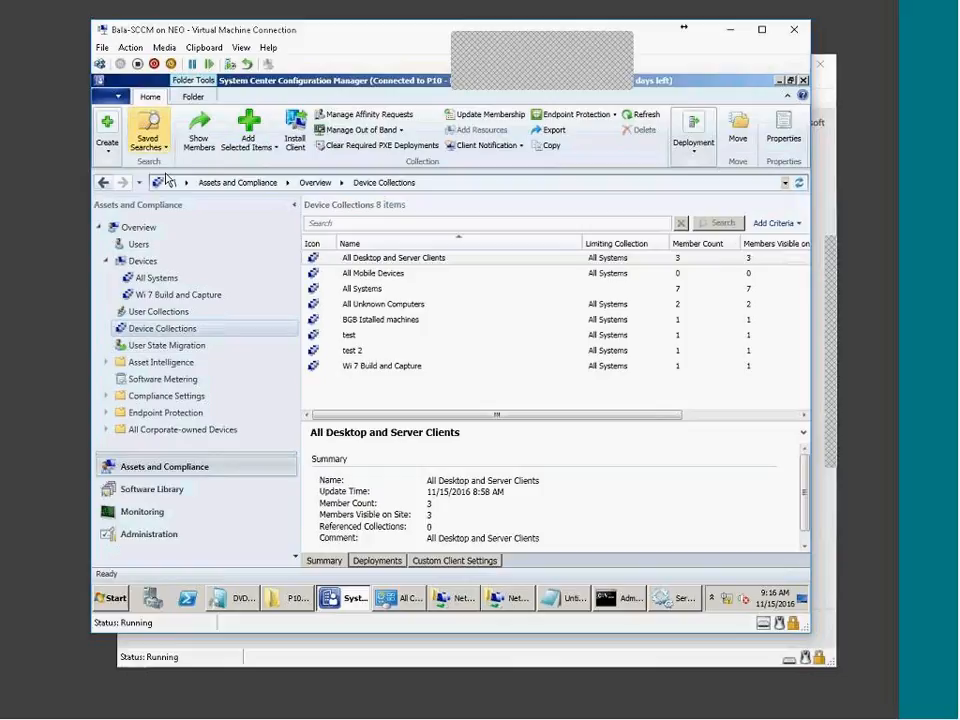
pyautogui.click(140, 261)
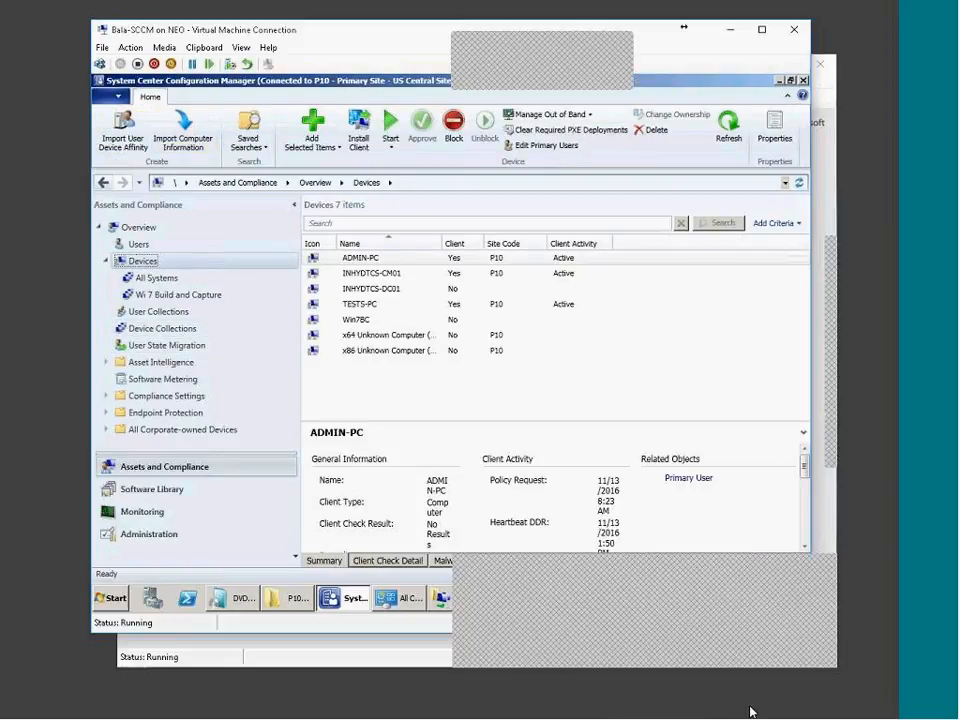
pyautogui.click(561, 716)
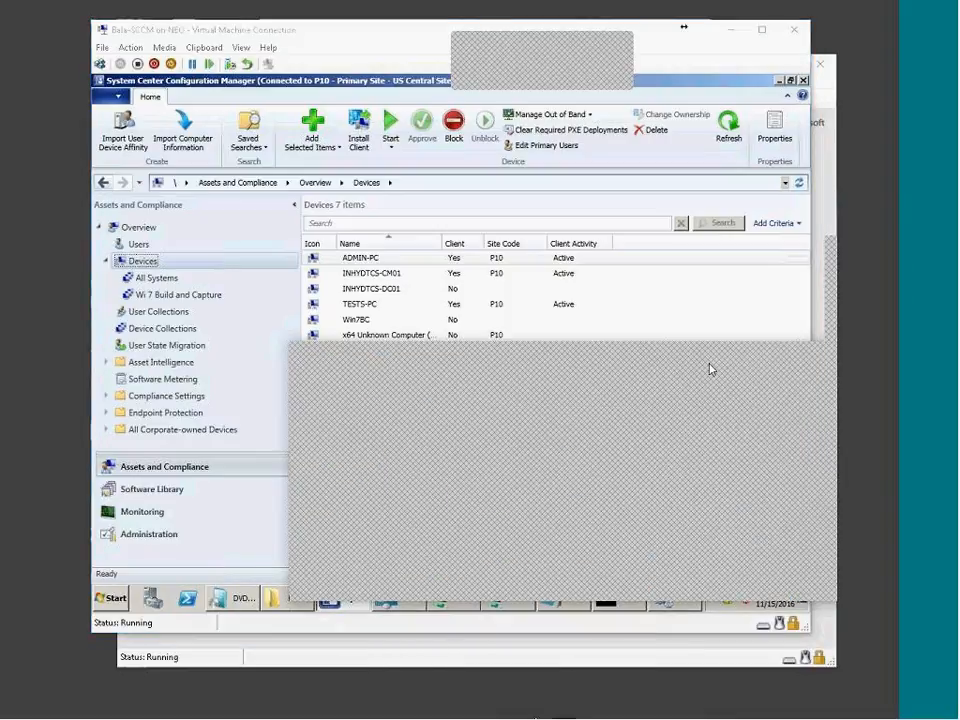
pyautogui.click(349, 407)
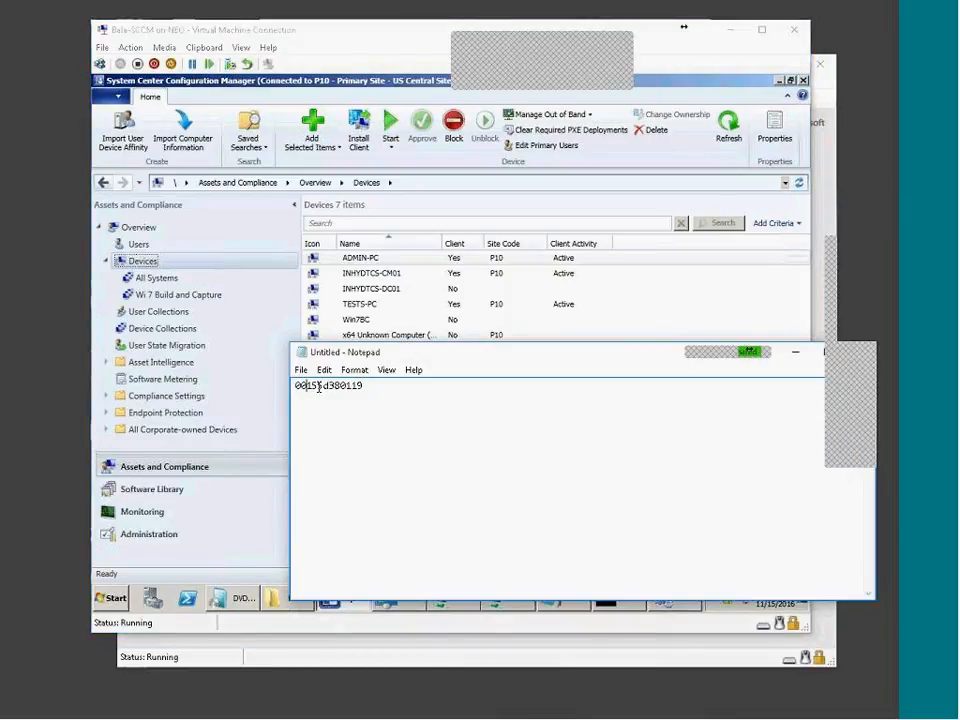
pyautogui.doubleClick(373, 390)
pyautogui.click(428, 414)
pyautogui.click(795, 358)
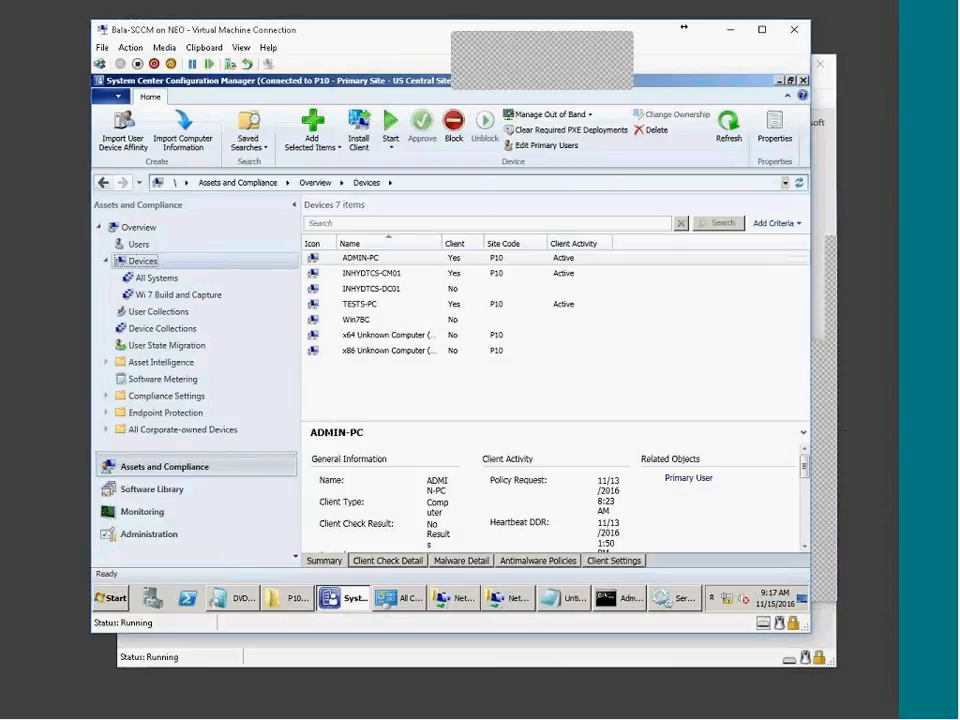
pyautogui.click(352, 319)
pyautogui.rightClick(397, 324)
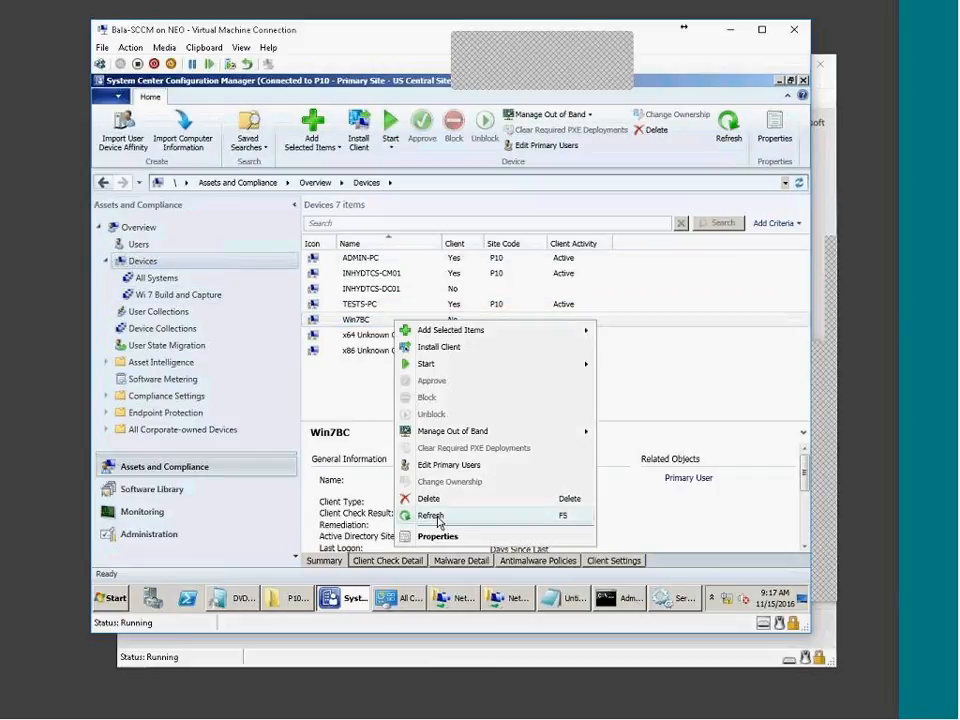
pyautogui.click(438, 537)
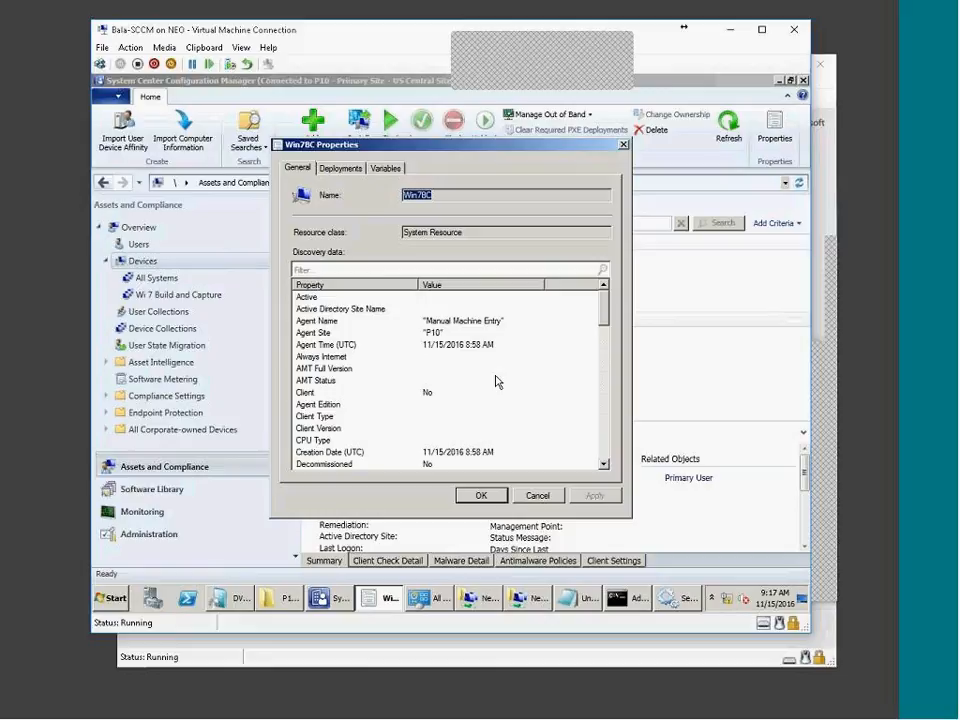
pyautogui.click(530, 321)
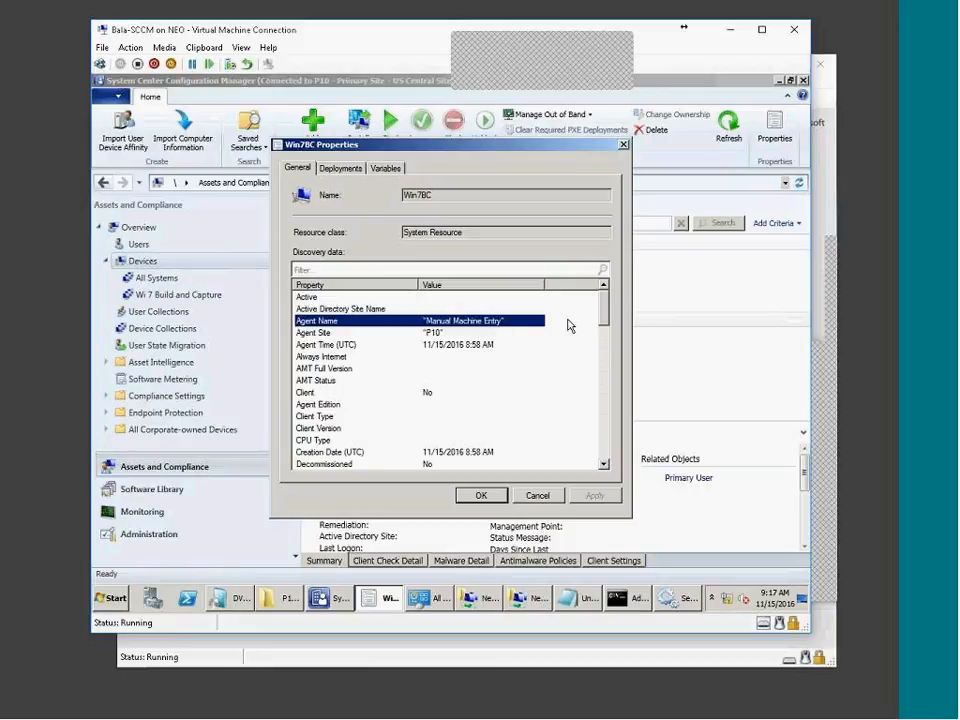
pyautogui.scroll(-12, 588, 392)
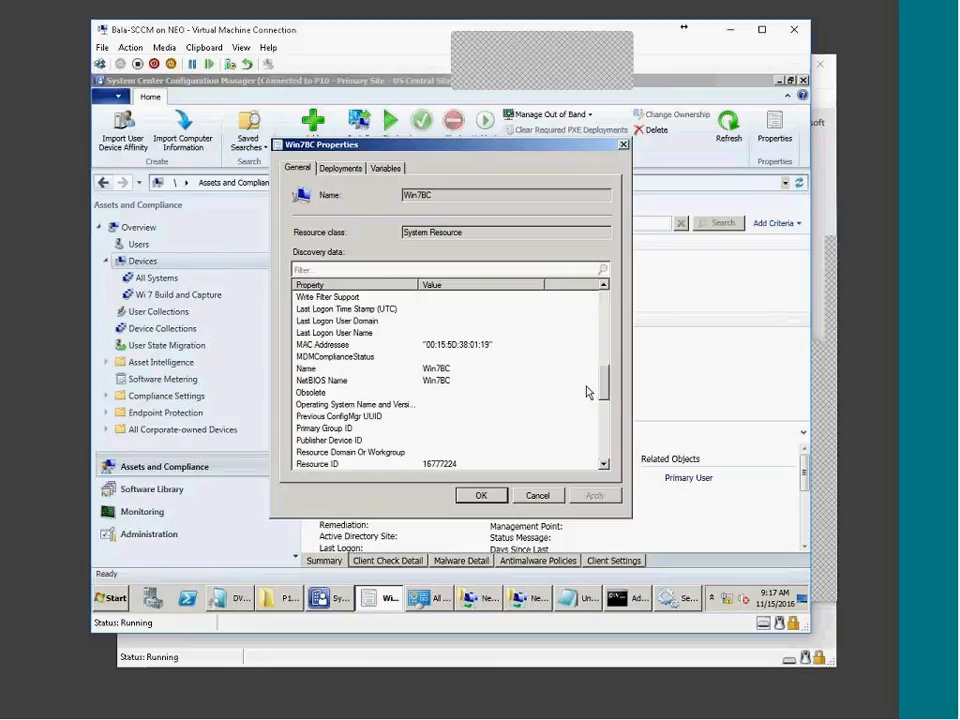
pyautogui.click(478, 347)
pyautogui.moveTo(603, 388); pyautogui.dragTo(585, 304)
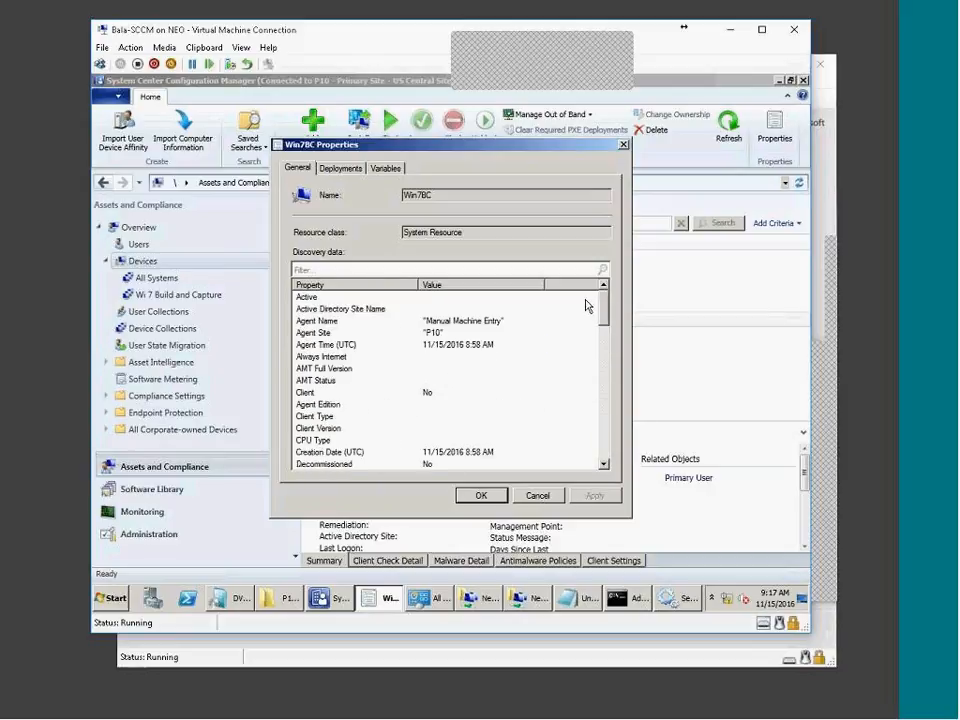
pyautogui.click(538, 493)
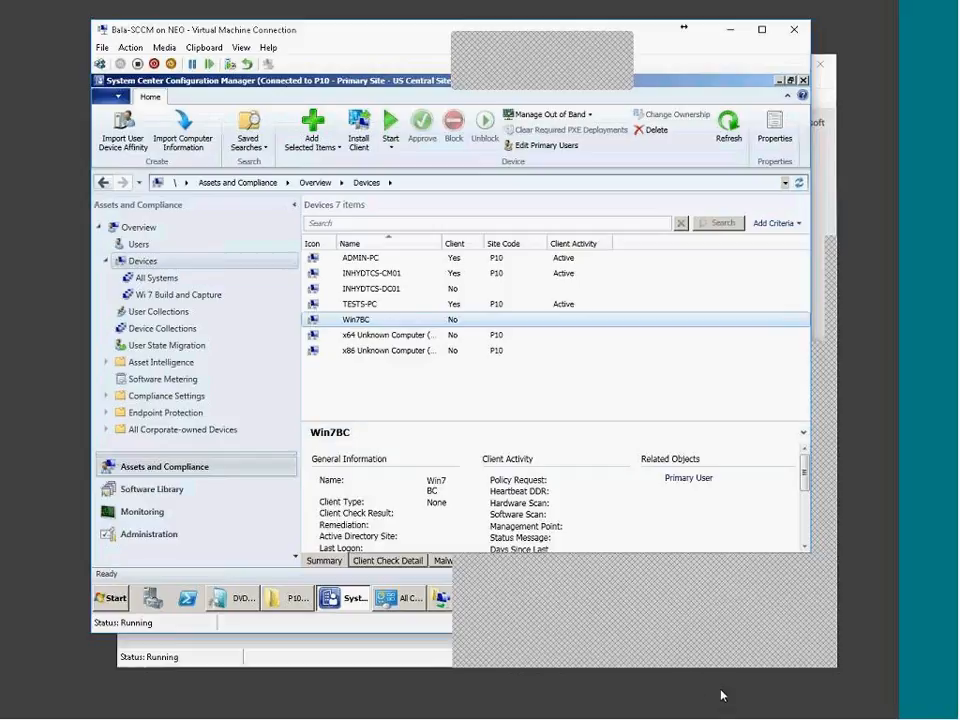
# Open the BC - Win7 task sequence in the Task Sequence Editor from Software Library
pyautogui.click(160, 489)
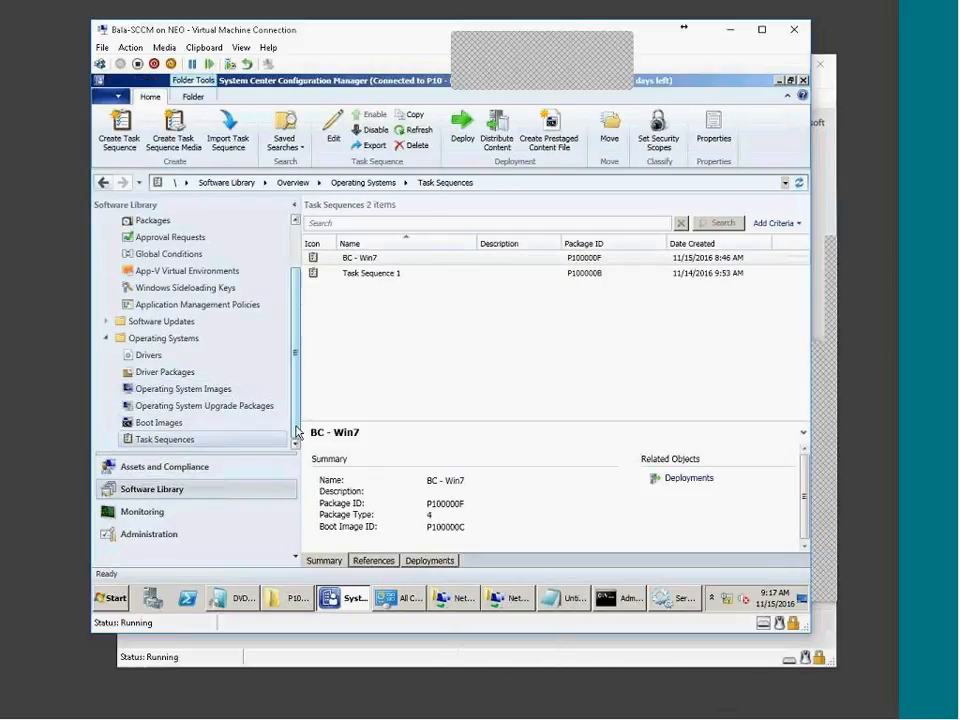
pyautogui.click(167, 390)
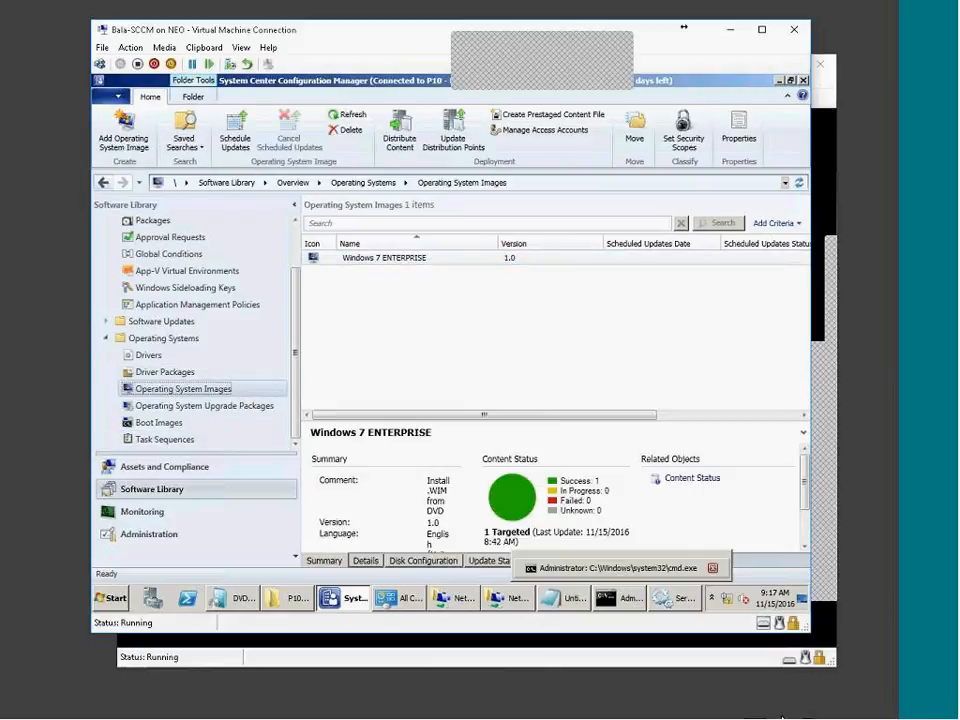
pyautogui.click(160, 440)
pyautogui.rightClick(421, 261)
pyautogui.click(446, 271)
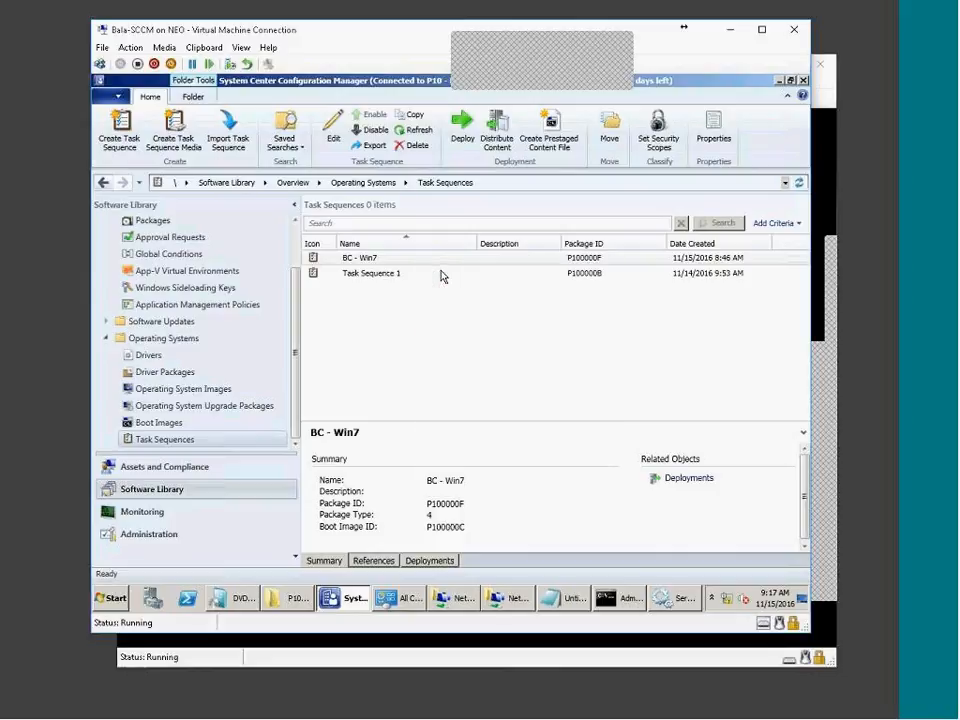
# Review the Setup Windows and Configuration Manager, Toolkit and Prepare Configuration Manager Client steps
pyautogui.click(291, 239)
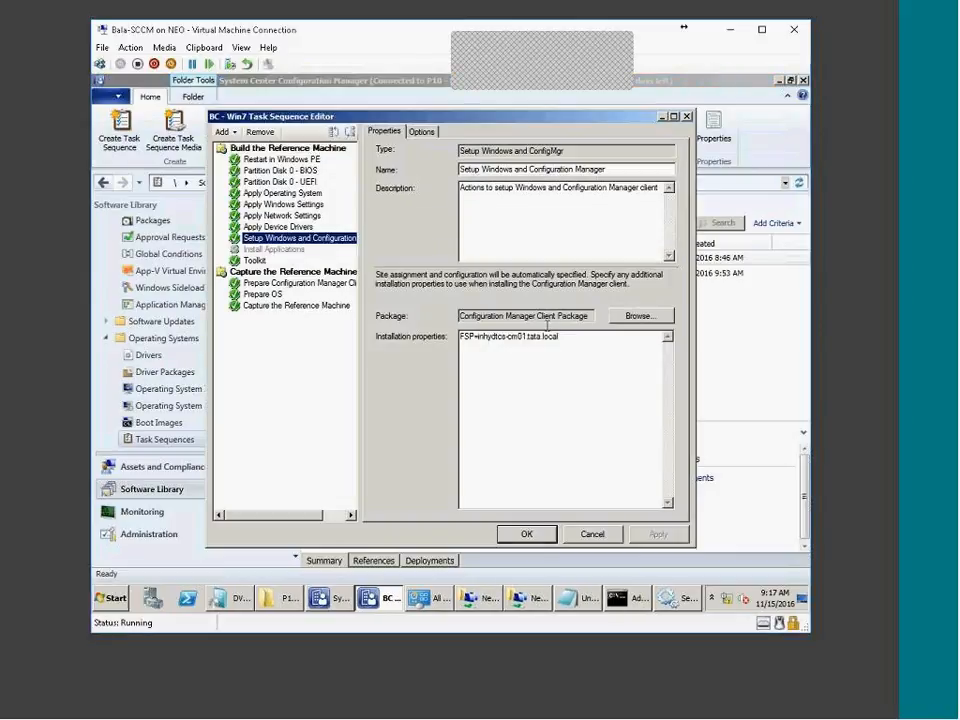
pyautogui.click(255, 260)
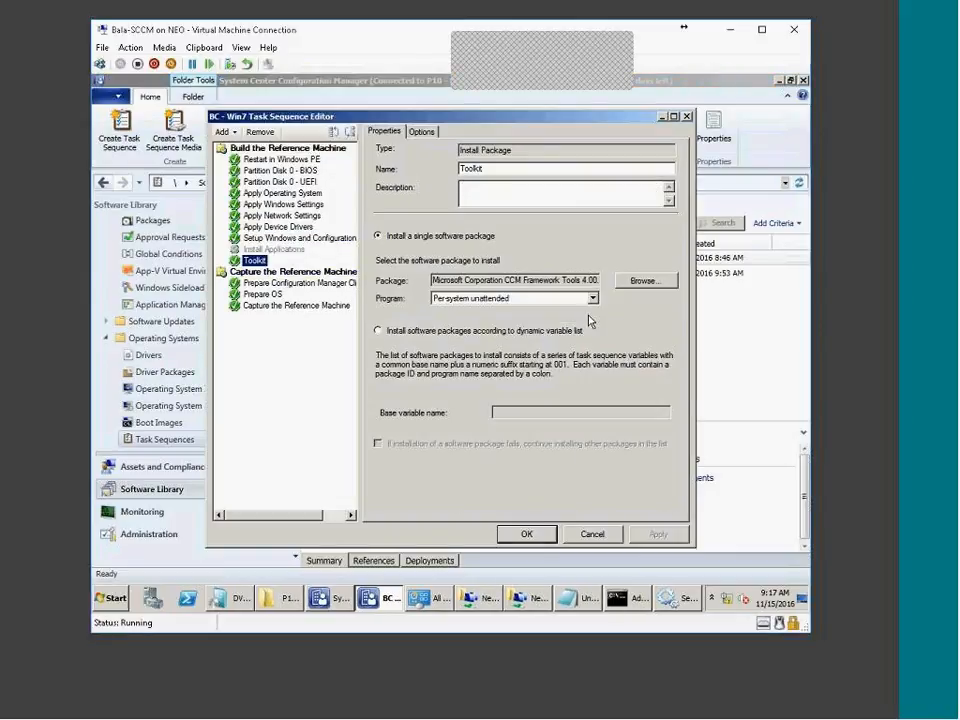
pyautogui.click(308, 284)
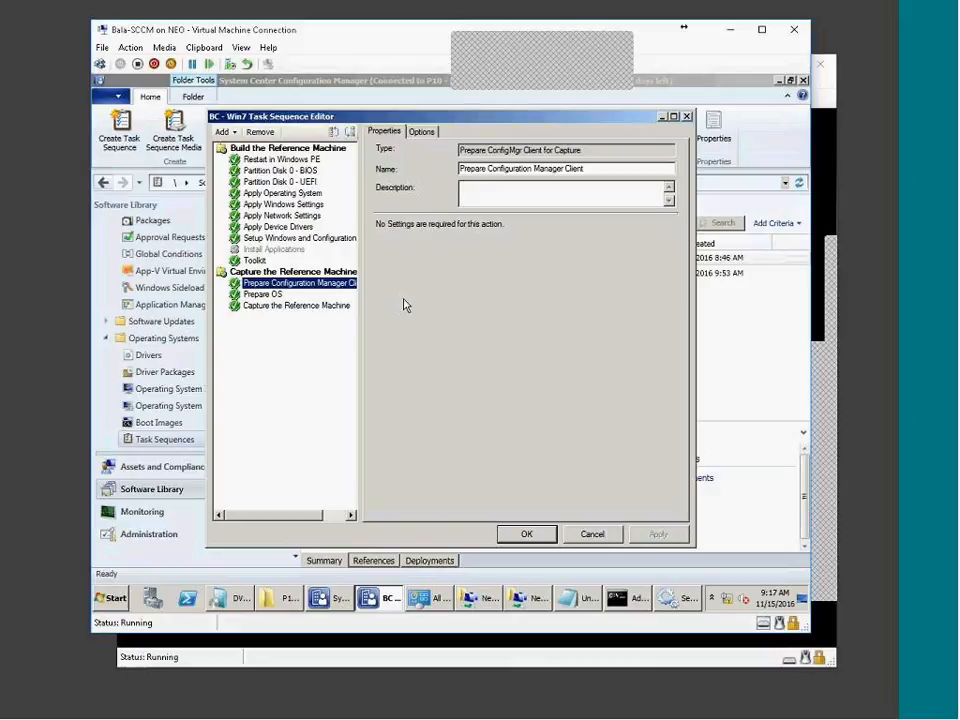
pyautogui.click(308, 240)
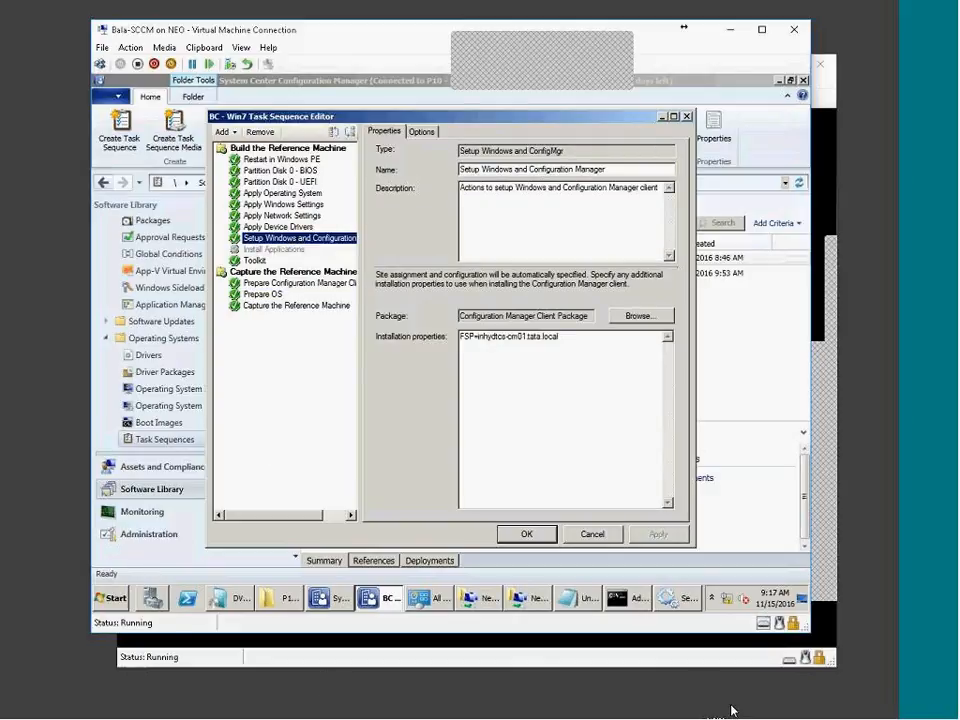
pyautogui.click(651, 714)
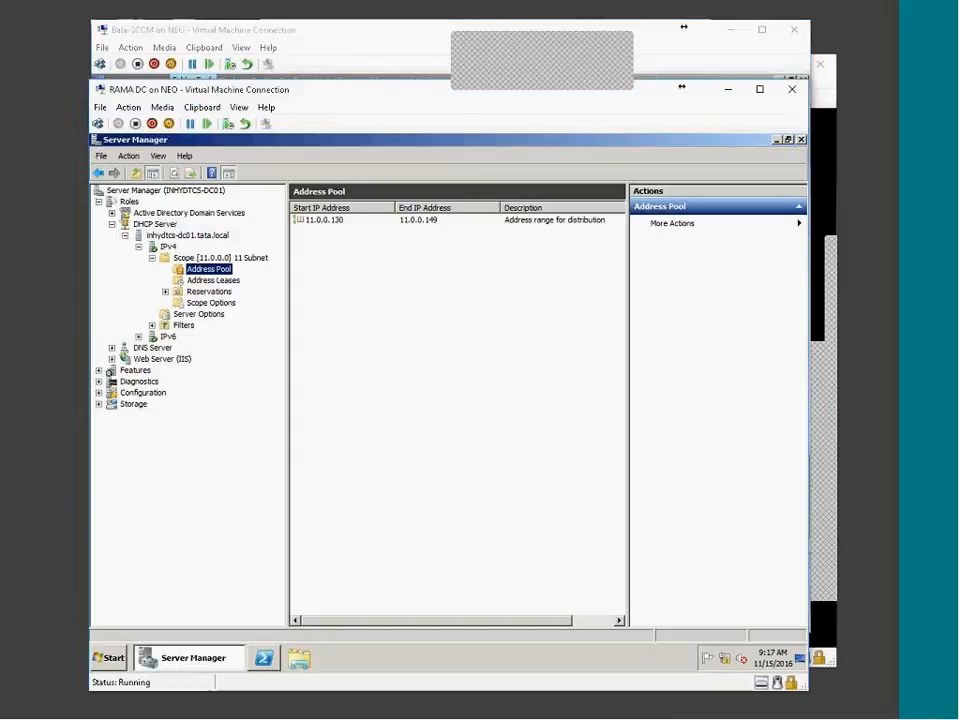
# On the domain controller, open C:\Windows via Run, jump to its S folders, then minimize the VM
pyautogui.click(110, 657)
pyautogui.click(310, 566)
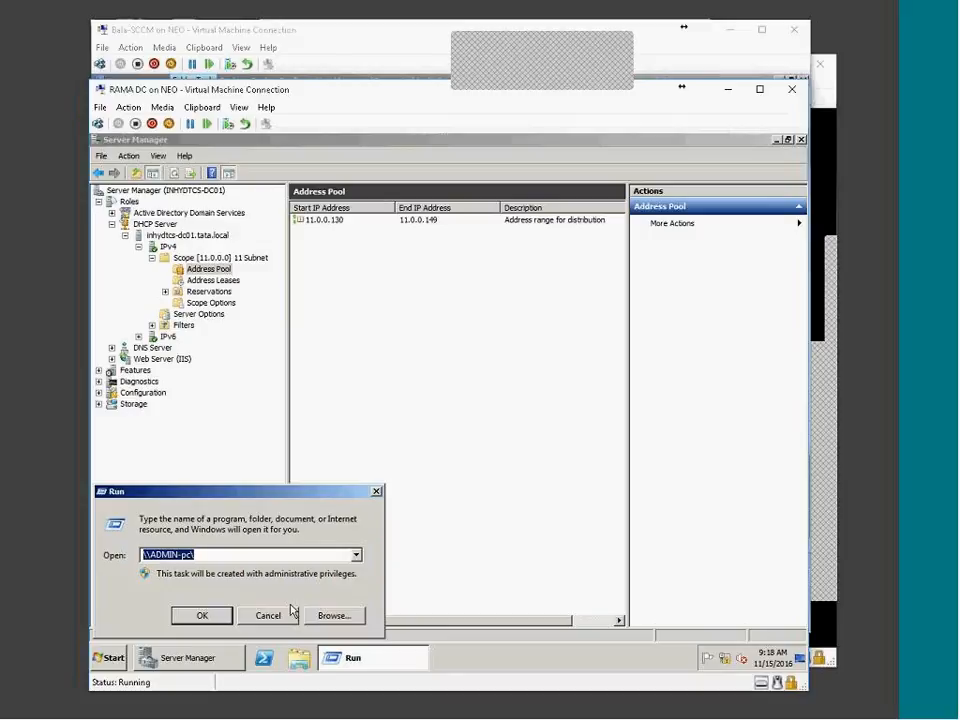
pyautogui.write('C:\\WIN')
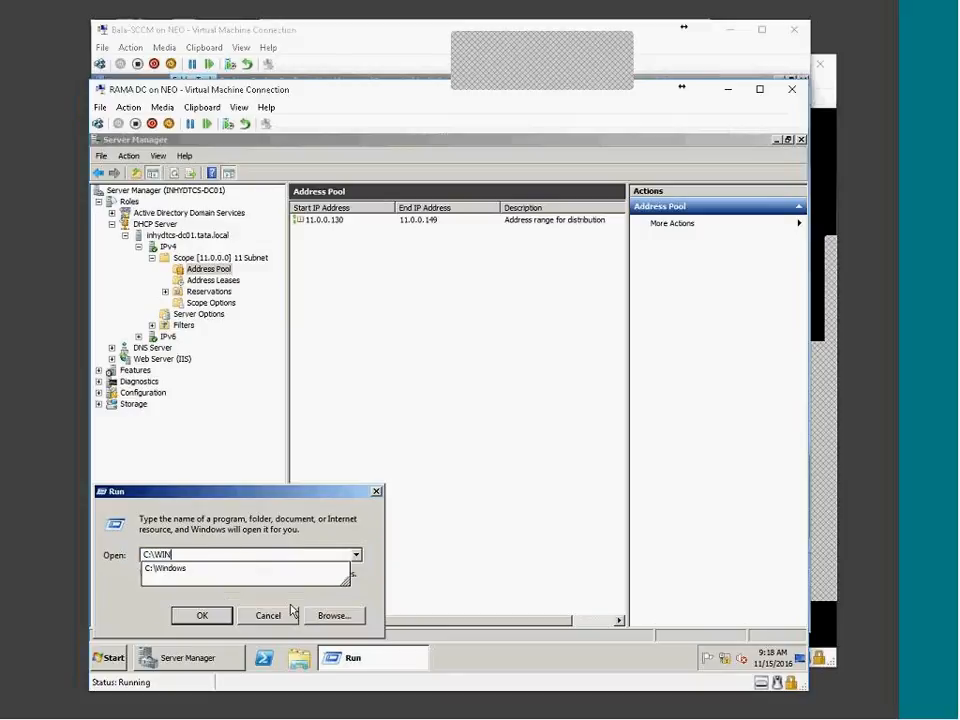
pyautogui.press('Down')
pyautogui.write('\\')
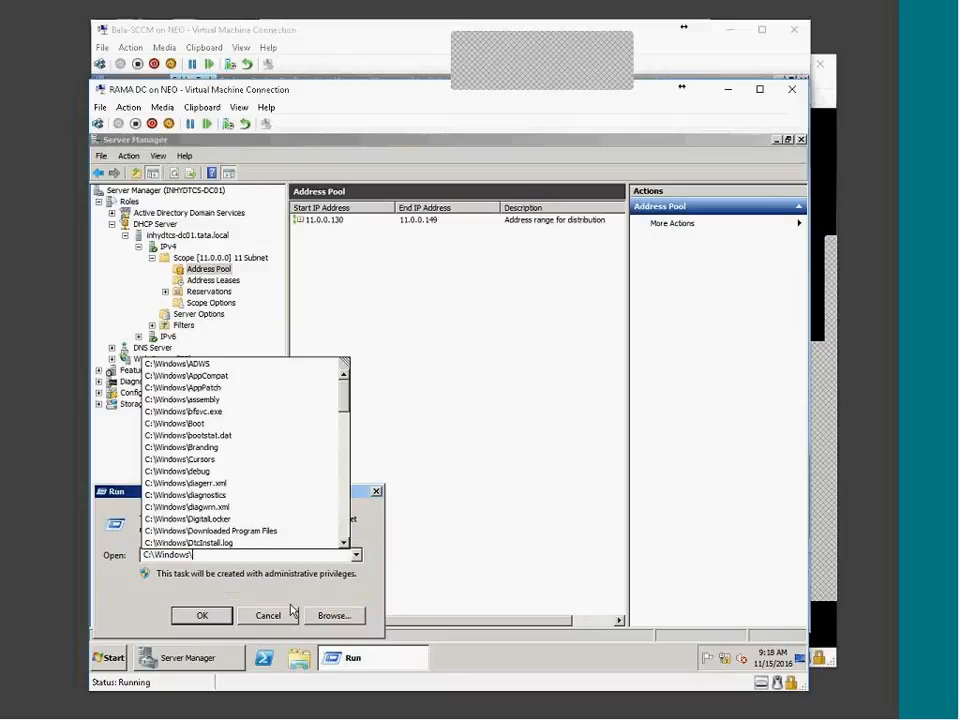
pyautogui.write('SMS')
pyautogui.press('BackSpace')
pyautogui.press('BackSpace')
pyautogui.press('BackSpace')
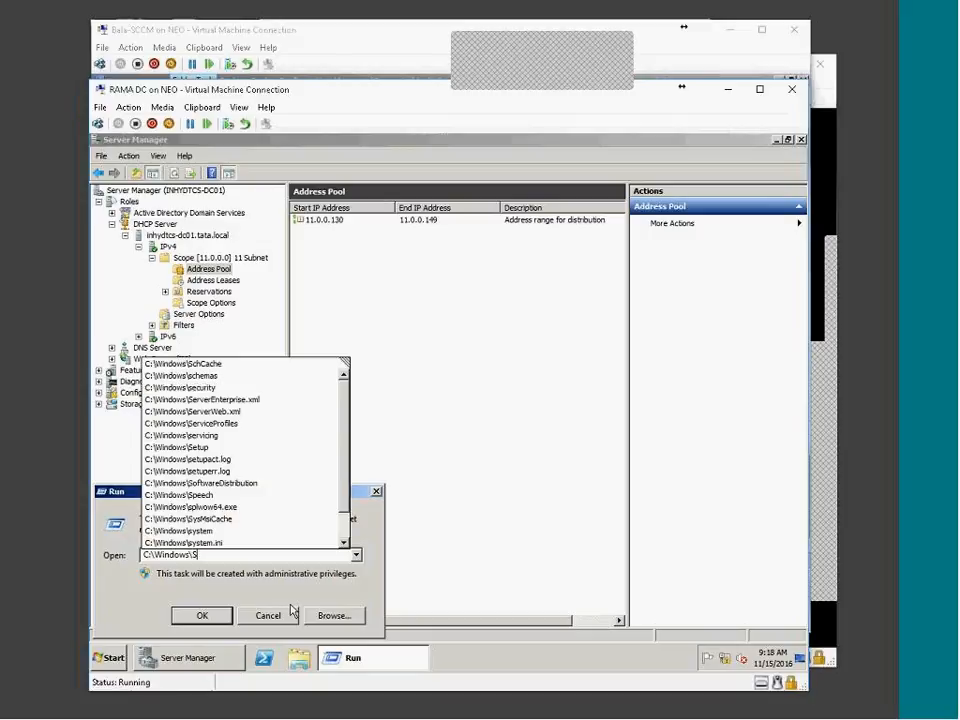
pyautogui.press('Return')
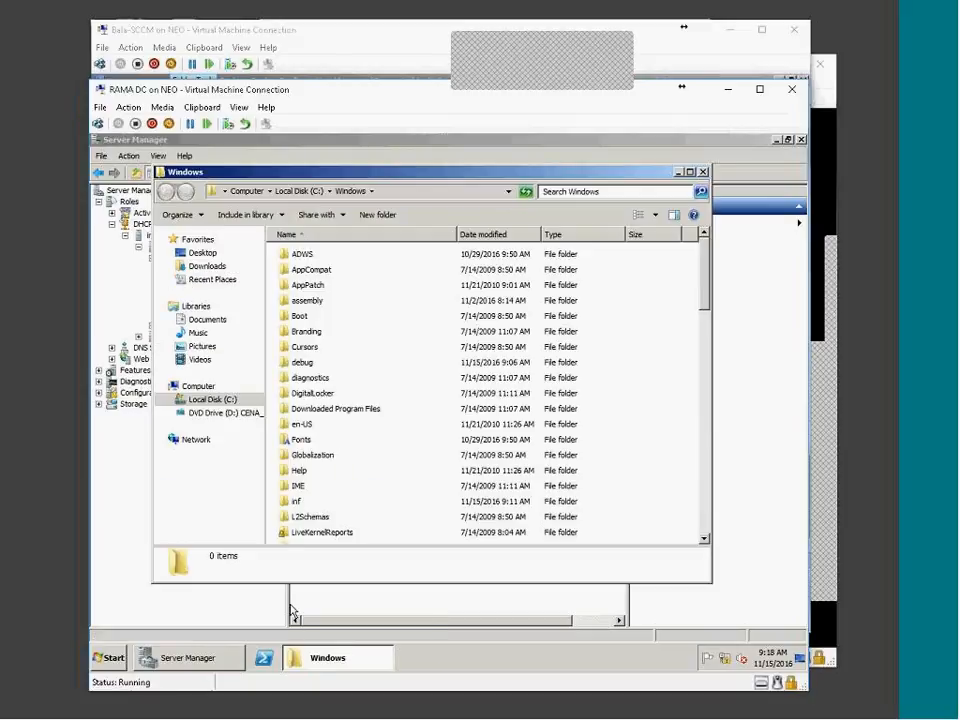
pyautogui.press('s')
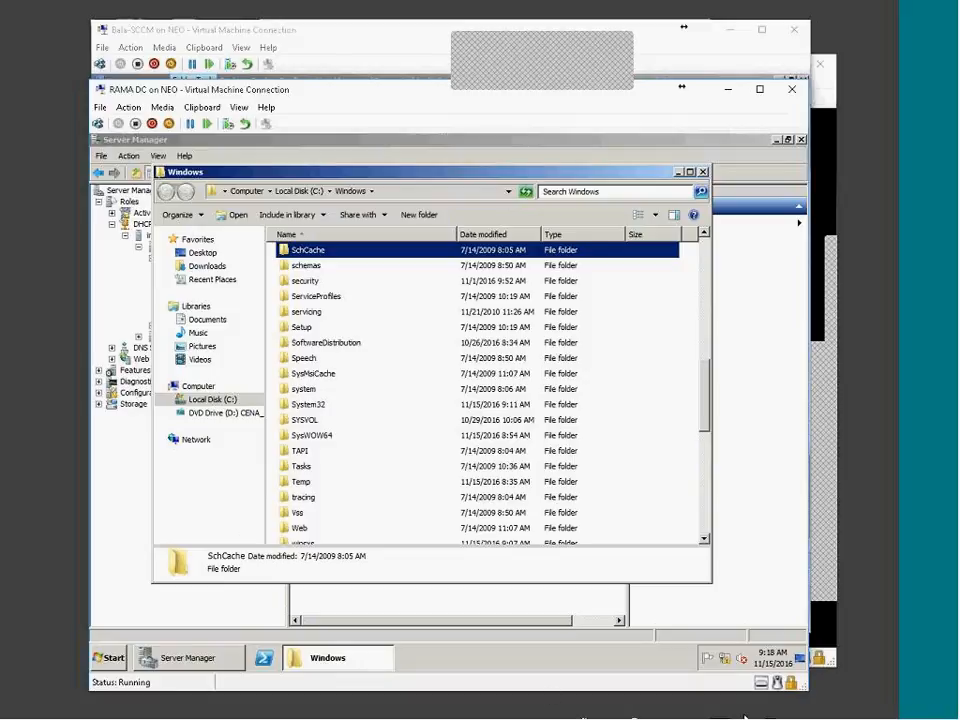
pyautogui.click(664, 702)
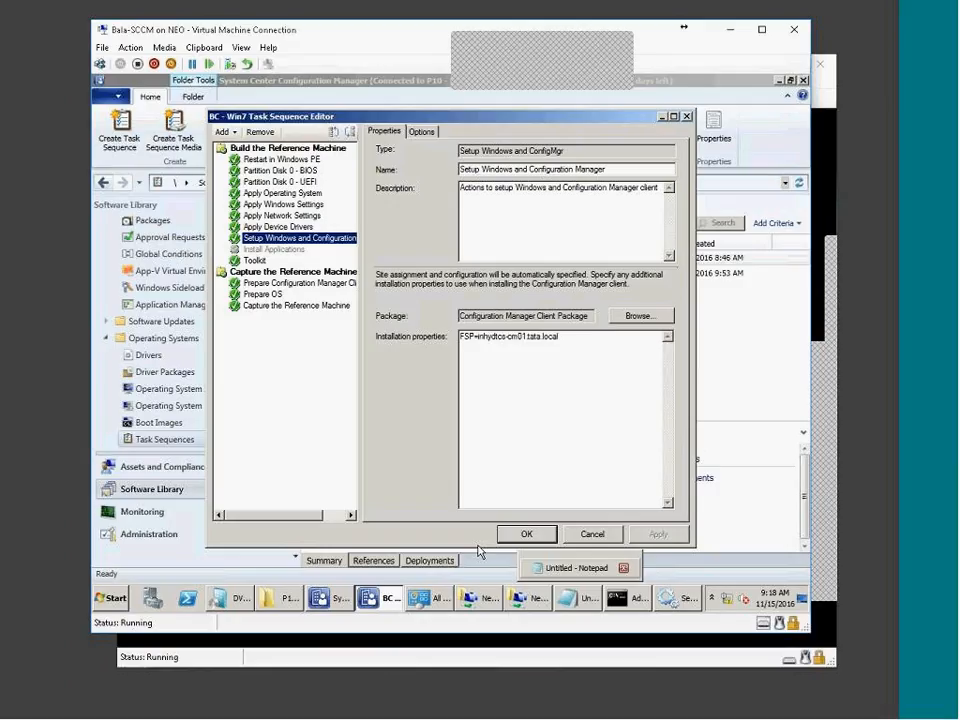
pyautogui.click(118, 597)
# Open C:\Windows\SMSCFG.INI in Notepad on the SCCM server
pyautogui.click(290, 378)
pyautogui.doubleClick(286, 186)
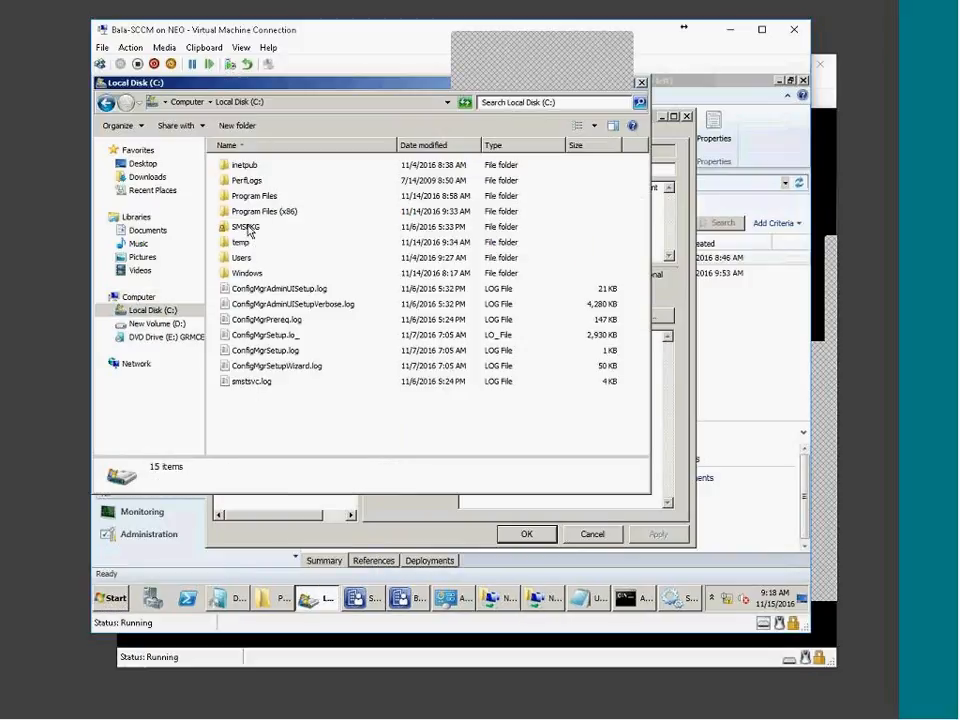
pyautogui.click(248, 227)
pyautogui.doubleClick(247, 273)
pyautogui.scroll(-1, 354, 432)
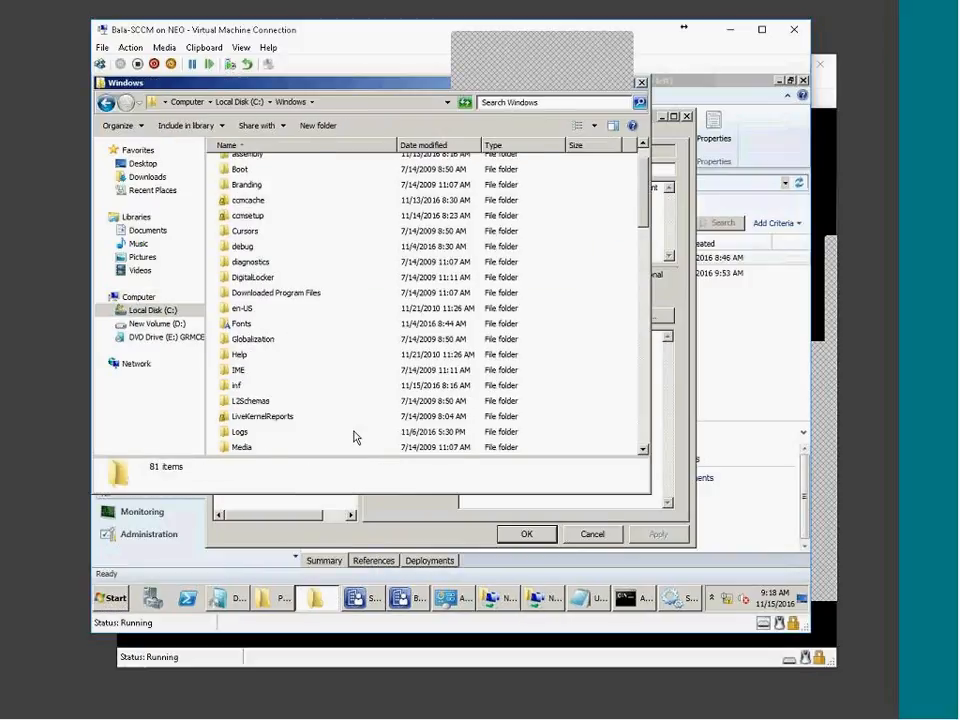
pyautogui.scroll(-15, 354, 436)
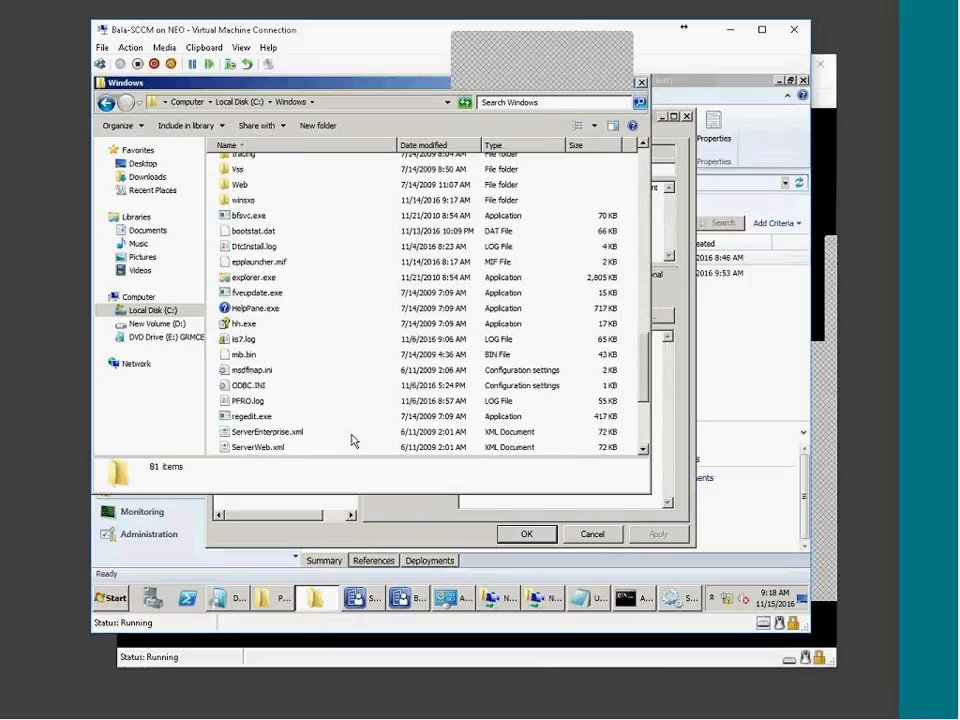
pyautogui.scroll(-3, 352, 440)
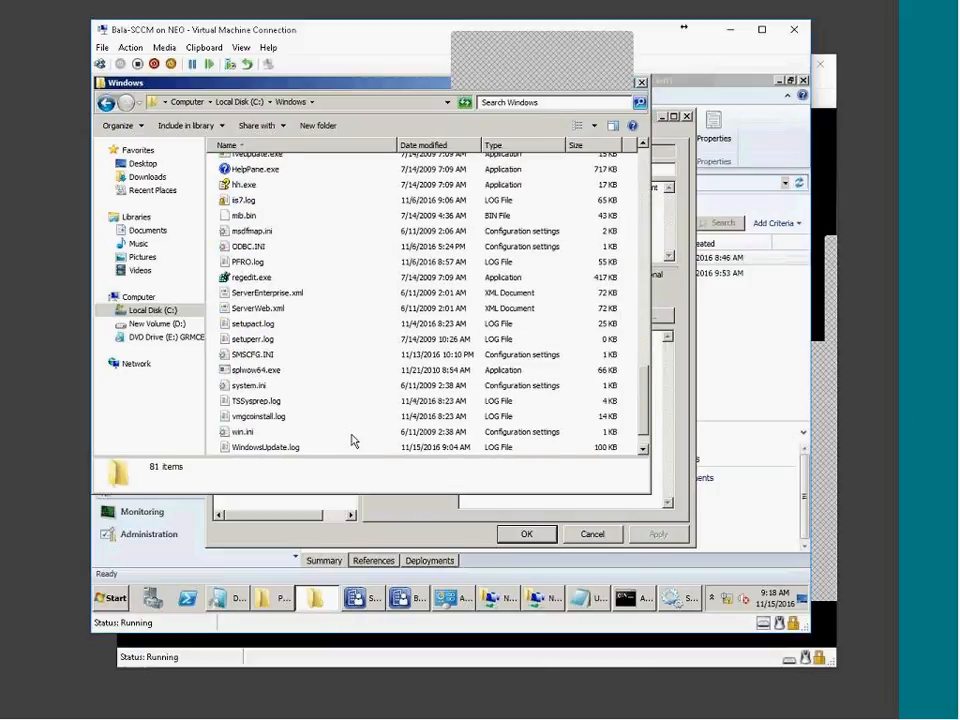
pyautogui.scroll(-1, 352, 440)
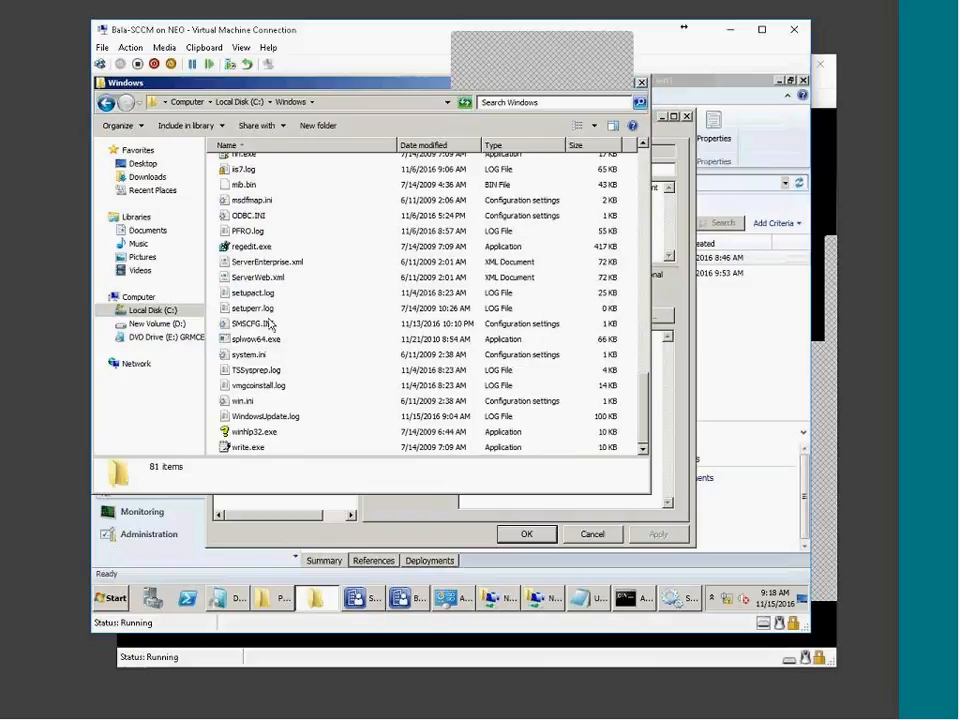
pyautogui.doubleClick(255, 323)
# Select the SMSUID client identifier lines in SMSCFG.INI and maximize Notepad
pyautogui.moveTo(455, 187); pyautogui.dragTo(200, 176)
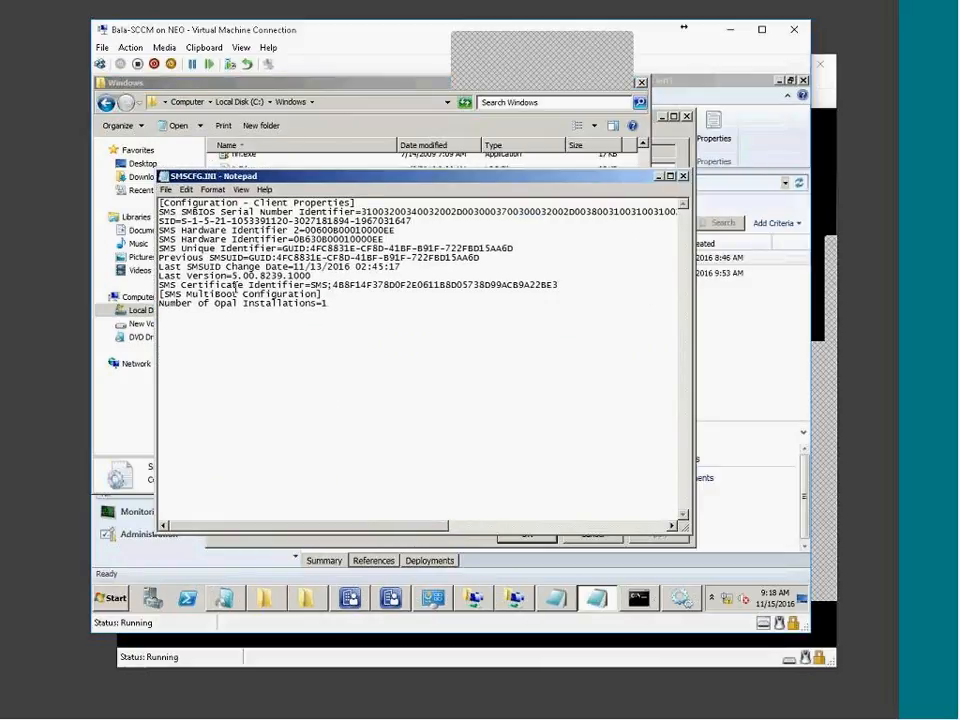
pyautogui.moveTo(276, 258); pyautogui.dragTo(525, 261)
pyautogui.moveTo(313, 248); pyautogui.dragTo(501, 248)
pyautogui.click(672, 177)
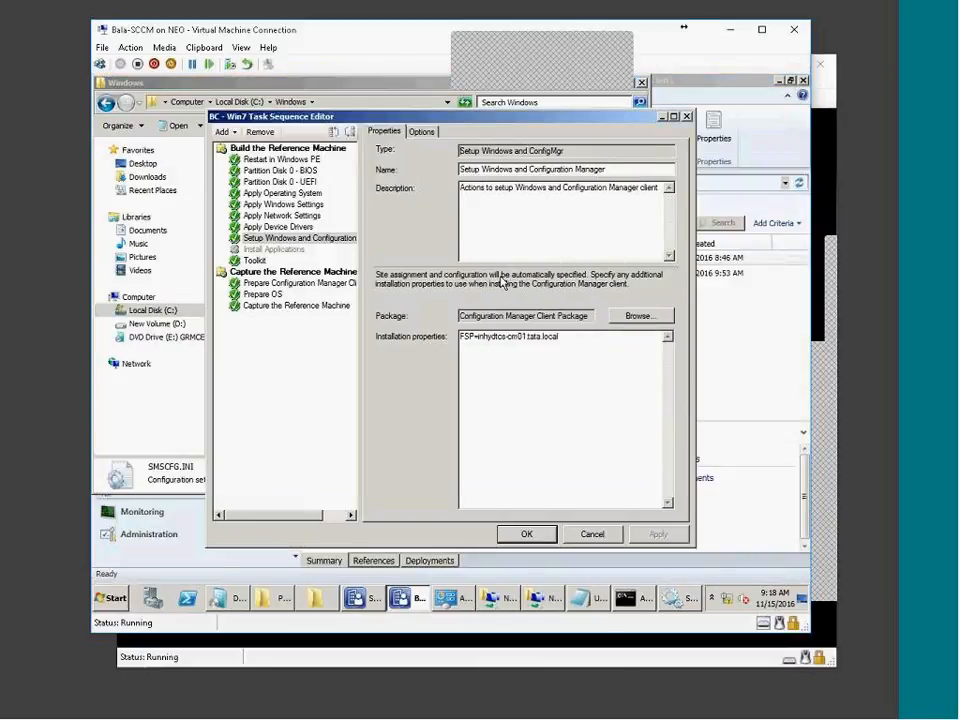
# Review the BC - Win7 client-prep, sysprep and capture-to-SOURCE (version 1.1) steps, then switch to OCT-BC-Win7
pyautogui.click(273, 249)
pyautogui.click(273, 240)
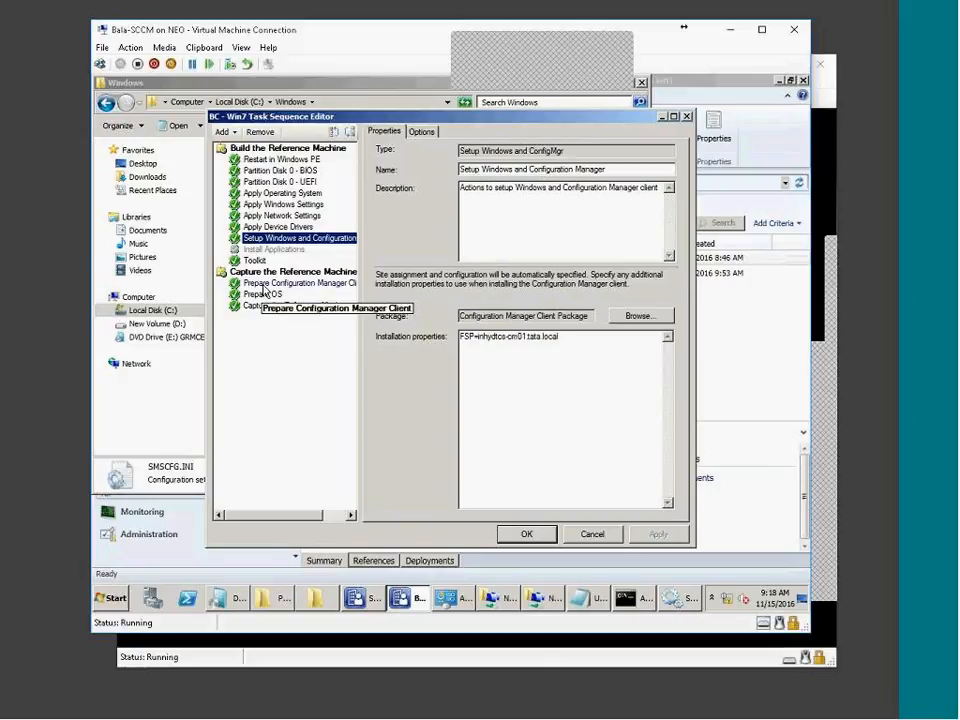
pyautogui.click(255, 284)
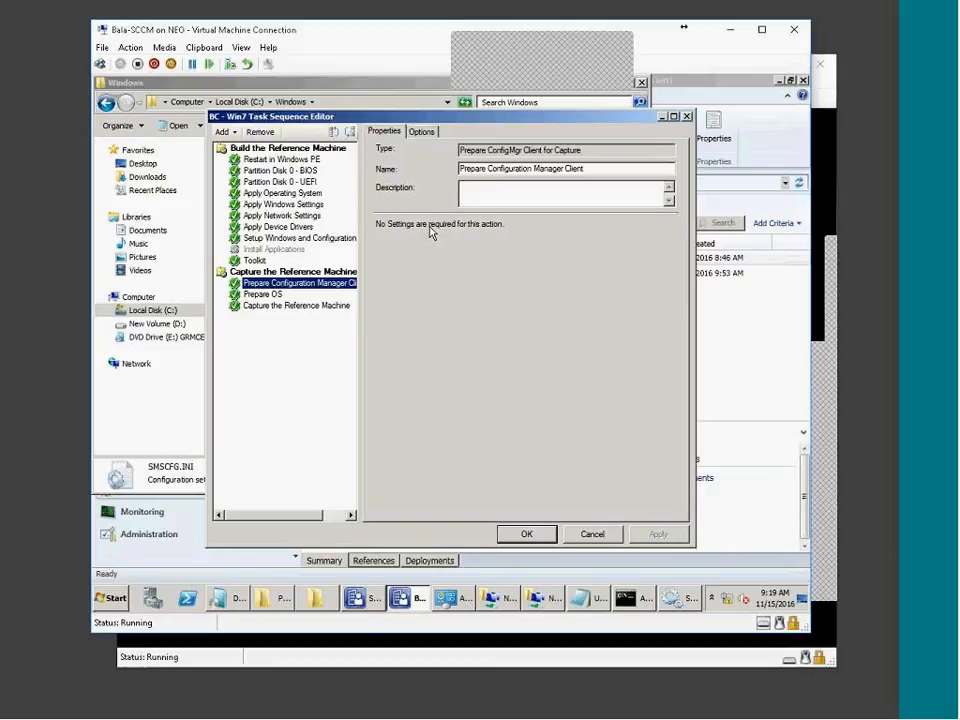
pyautogui.click(266, 295)
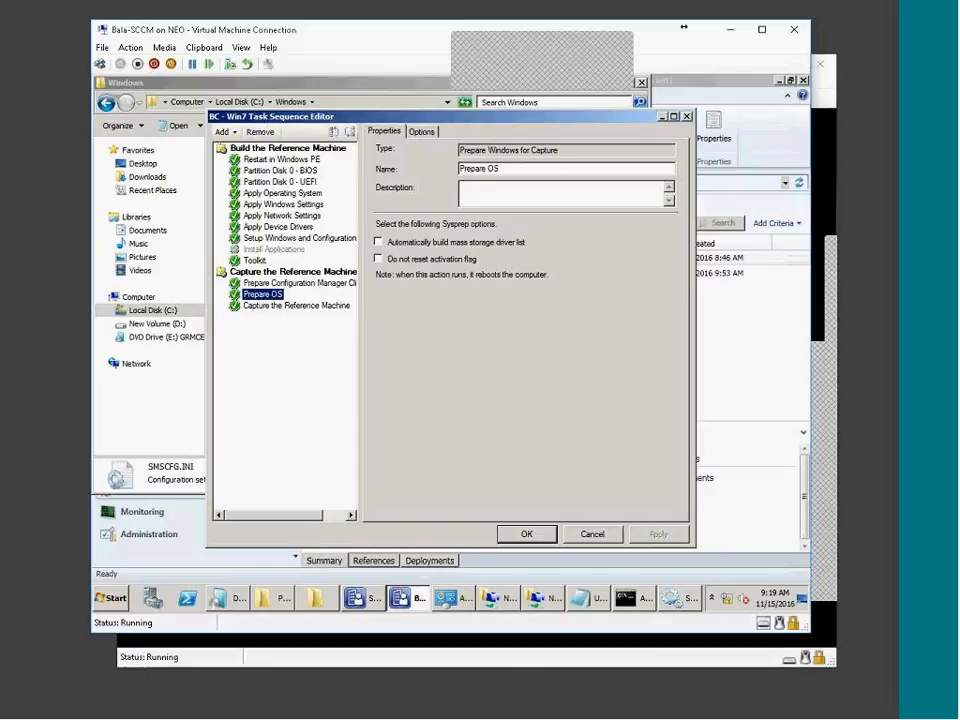
pyautogui.click(271, 306)
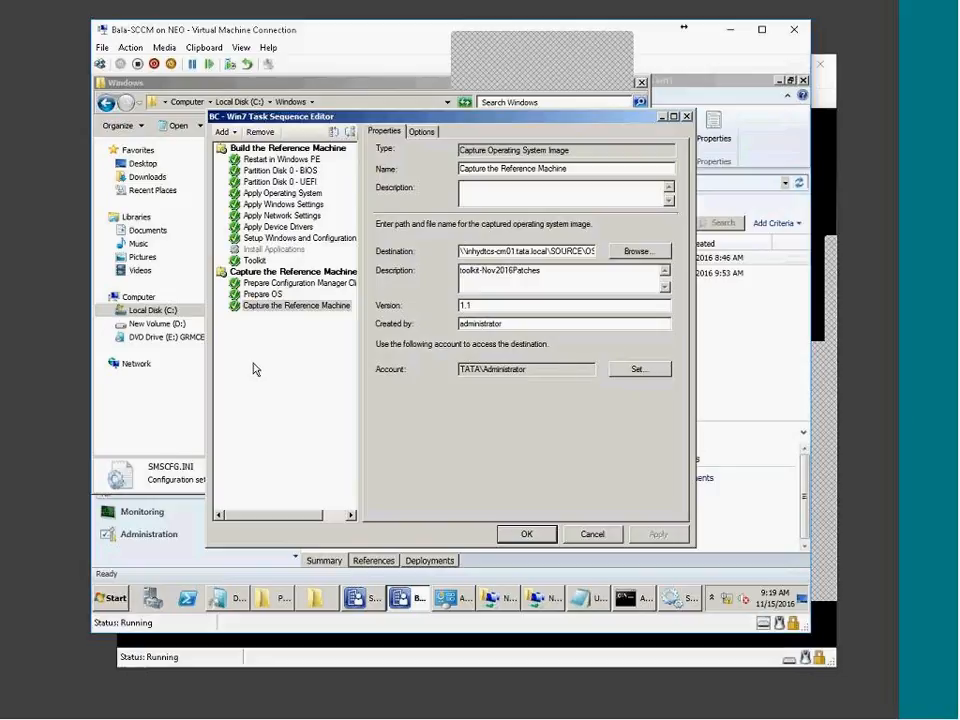
pyautogui.click(758, 716)
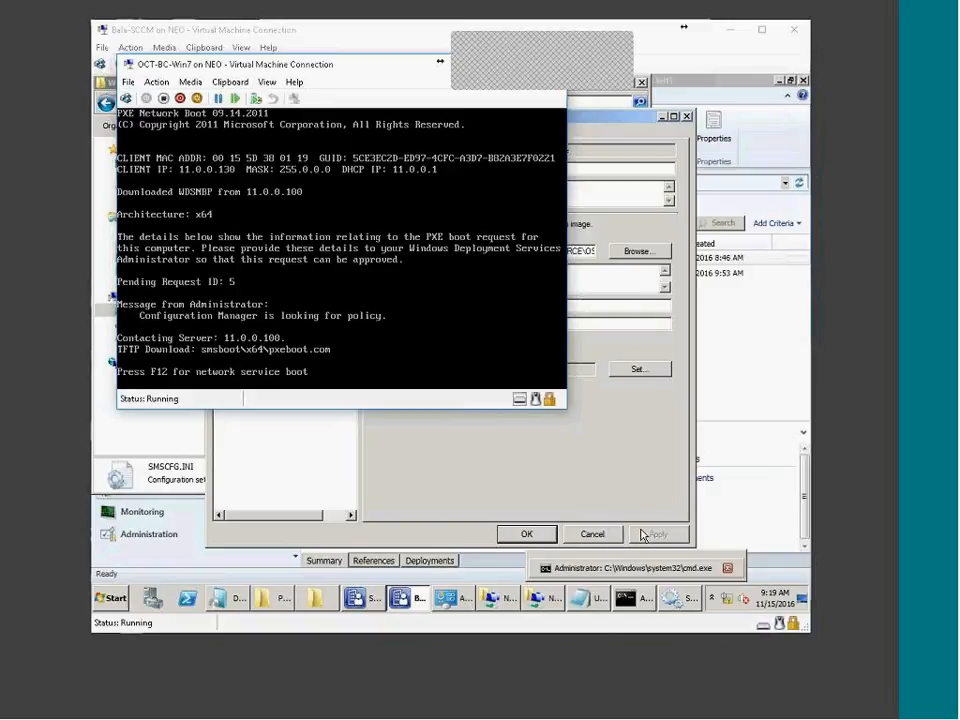
# Network-boot OCT-BC-Win7 with F12 and reposition the Installation Progress dialog while the client agent installs
pyautogui.press('F12')
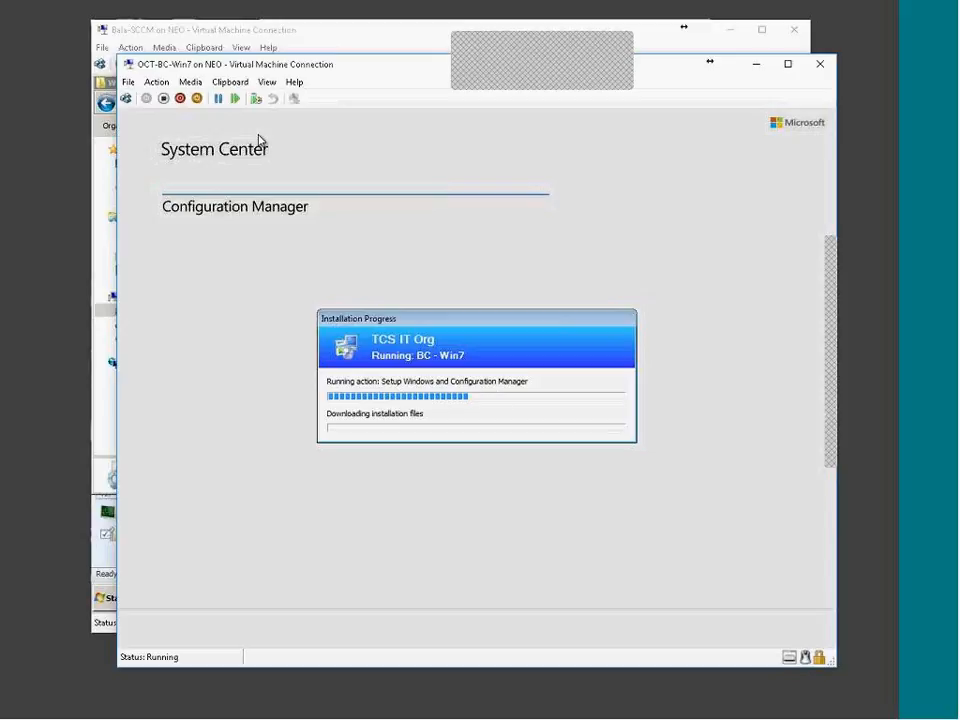
pyautogui.moveTo(373, 339); pyautogui.dragTo(333, 223)
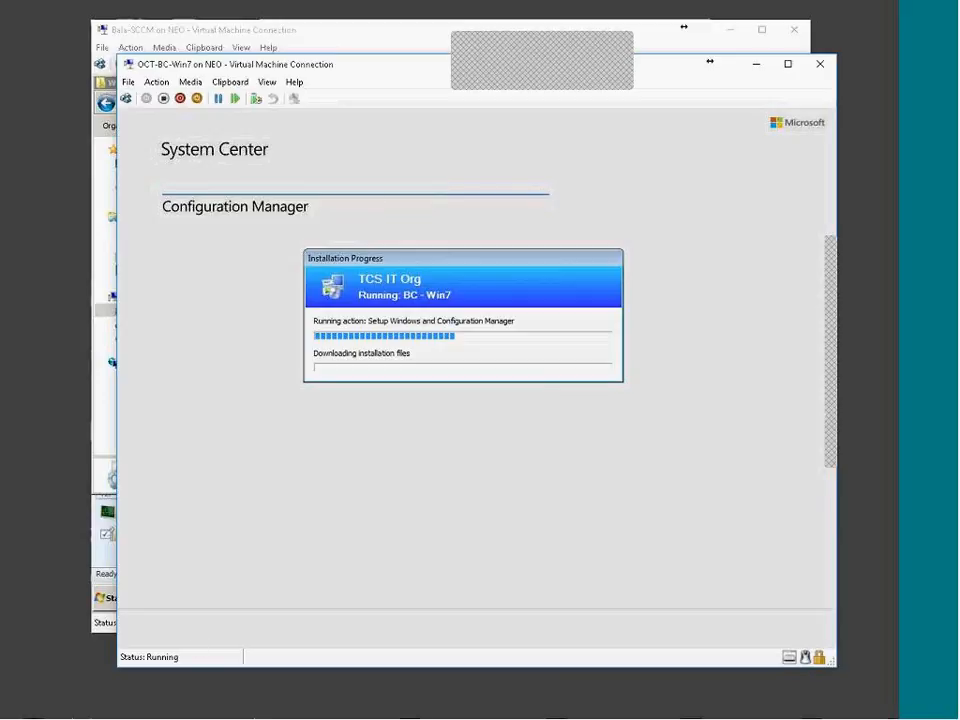
pyautogui.moveTo(454, 264)
pyautogui.mouseDown()
pyautogui.moveTo(461, 354)
pyautogui.moveTo(458, 282)
pyautogui.mouseUp()
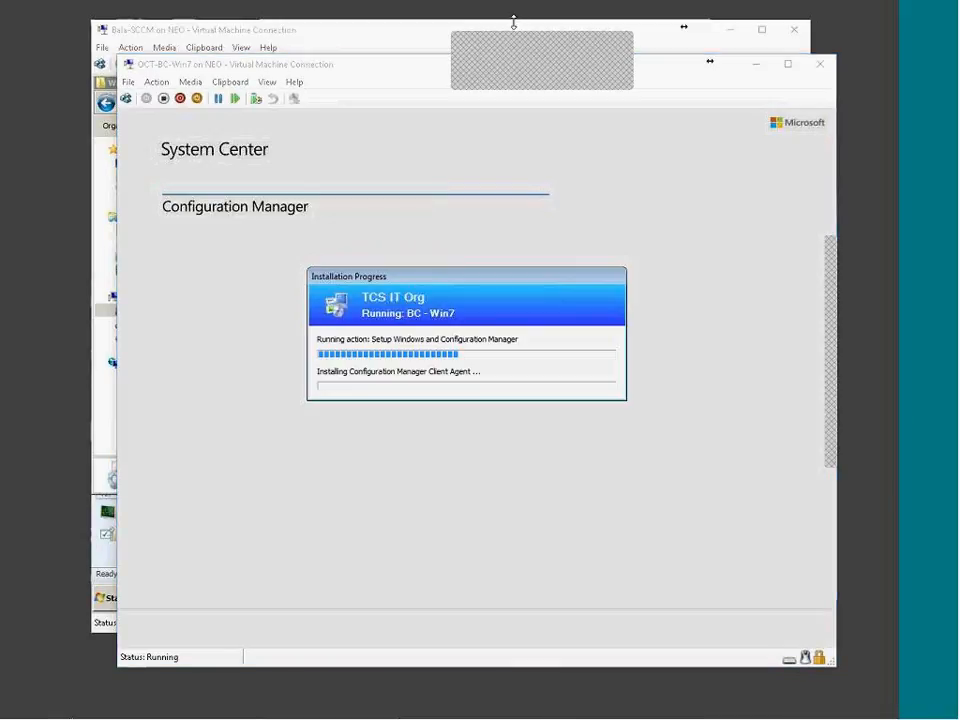
pyautogui.click(478, 285)
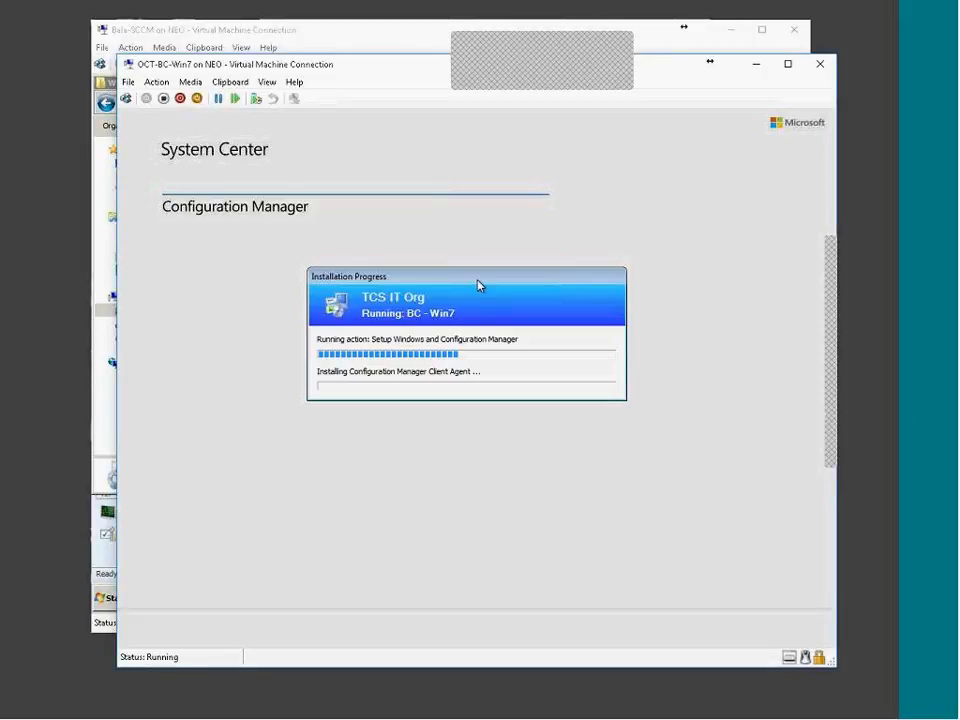
pyautogui.click(575, 74)
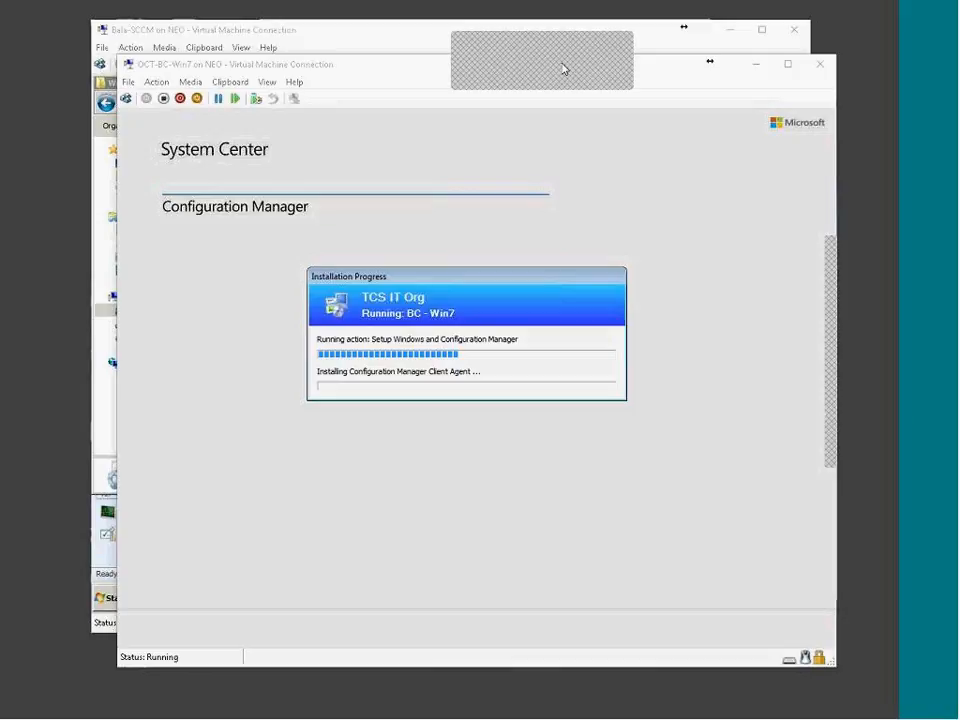
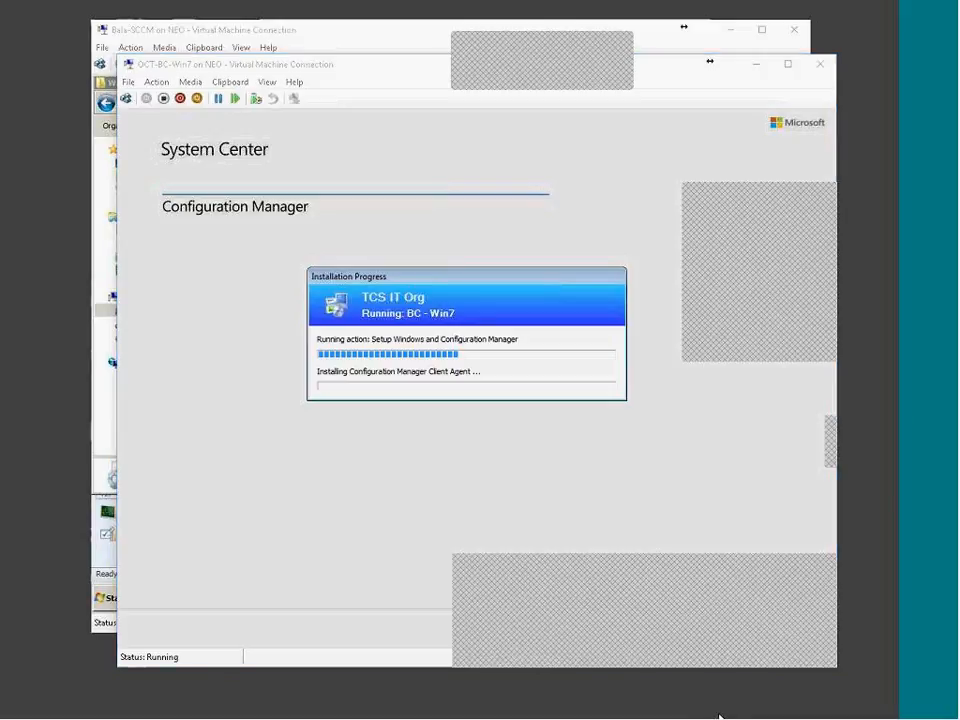
# Close the BC - Win7 task sequence editor without saving and check the Win7 VM's progress
pyautogui.click(719, 716)
pyautogui.click(596, 541)
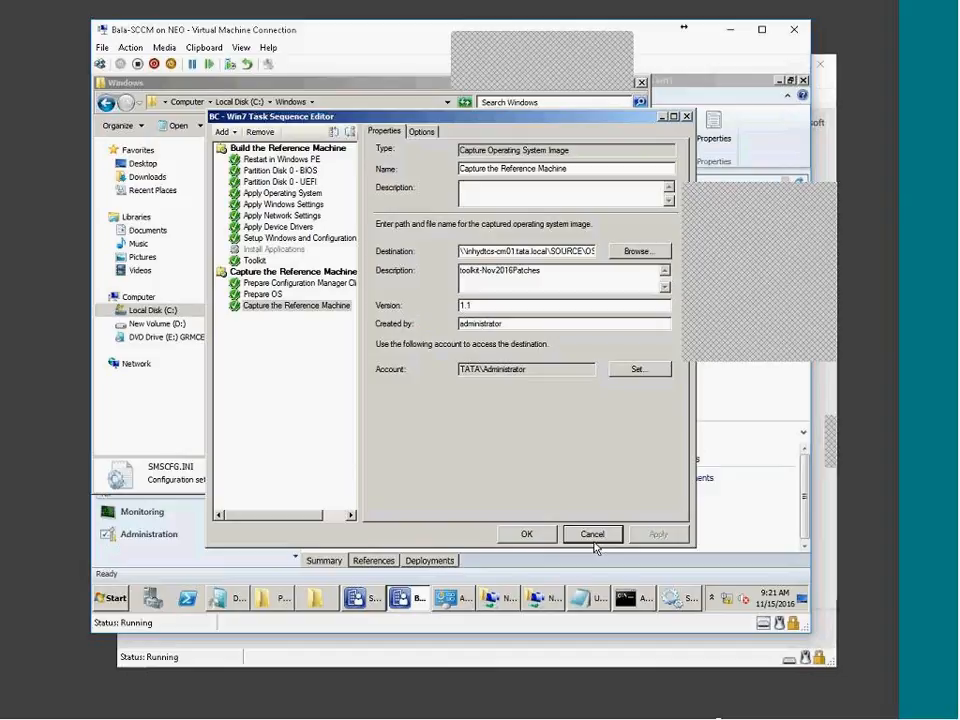
pyautogui.click(594, 542)
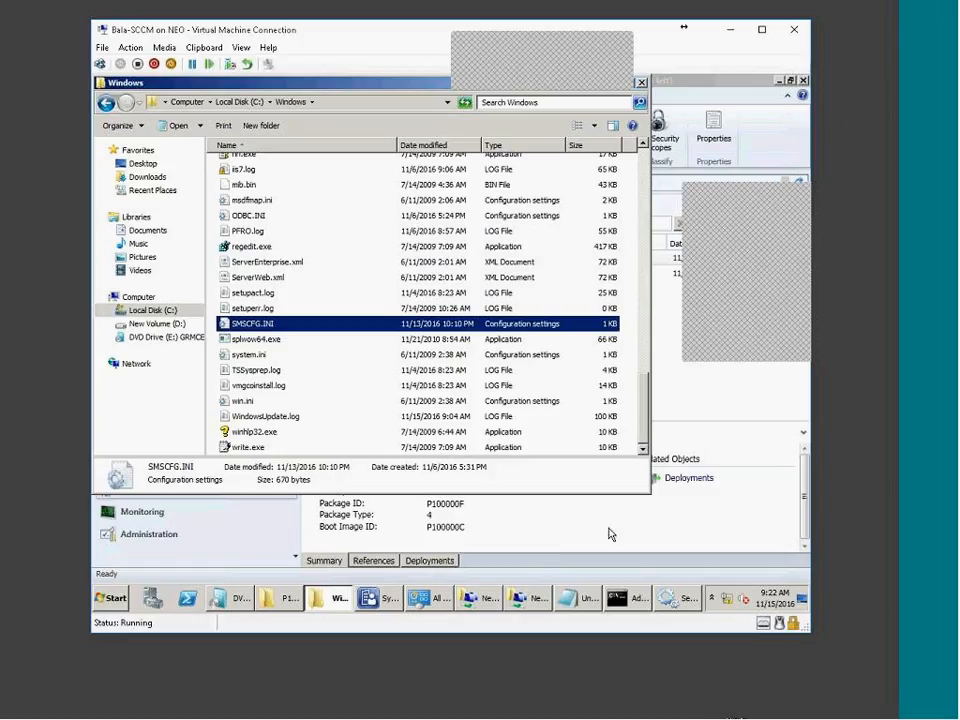
pyautogui.click(760, 713)
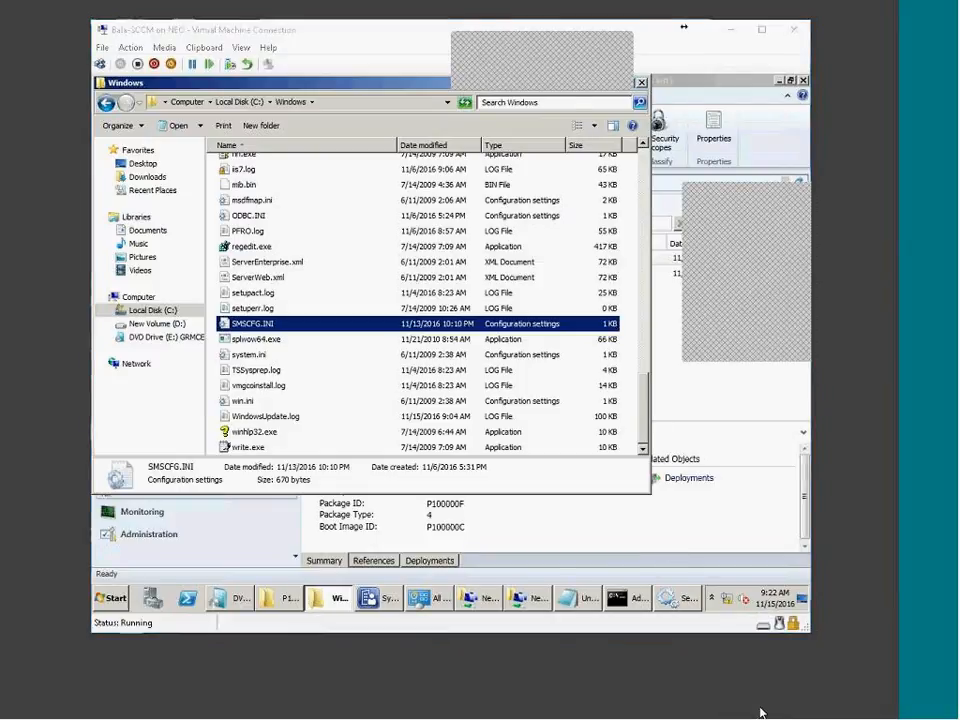
pyautogui.click(707, 712)
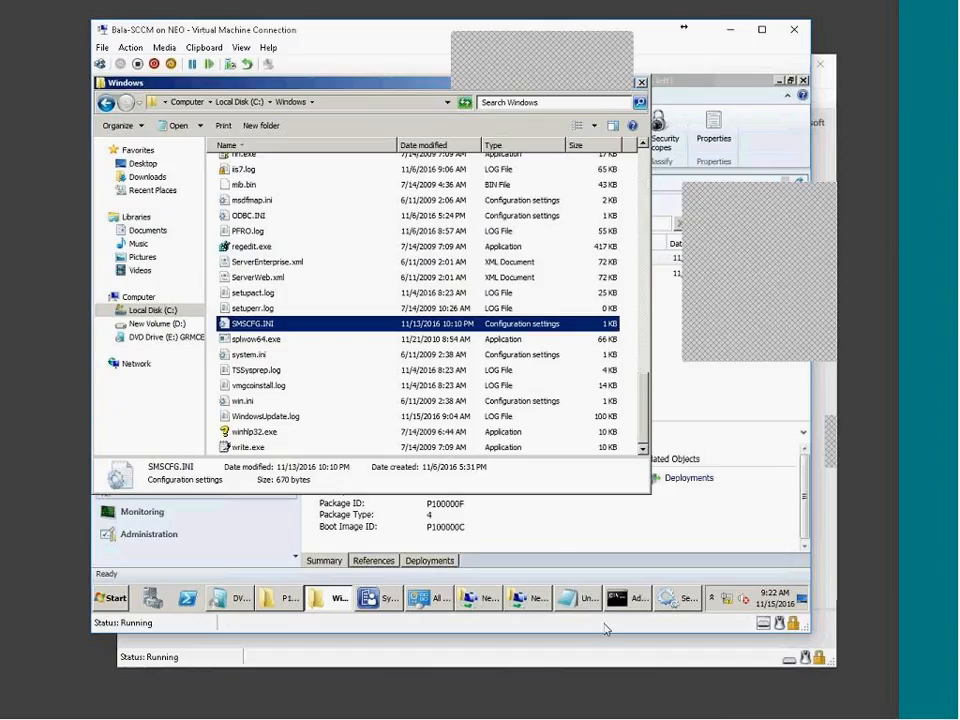
# Go to Software Library > Operating Systems > Task Sequences, rechecking the Win7 VM's install progress
pyautogui.click(553, 530)
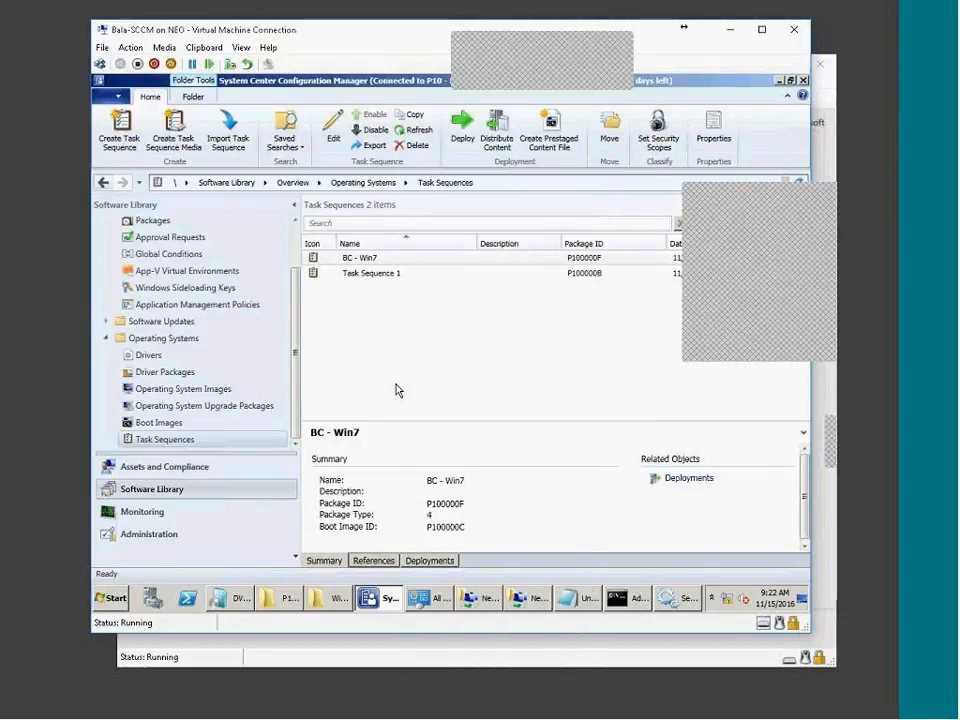
pyautogui.scroll(2, 293, 246)
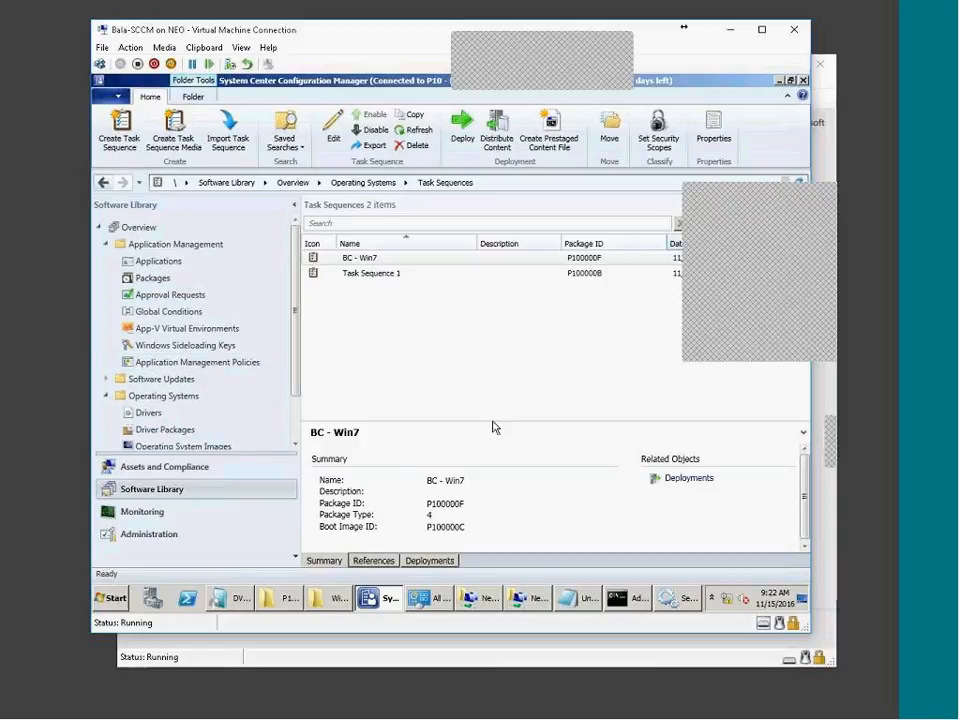
pyautogui.click(158, 279)
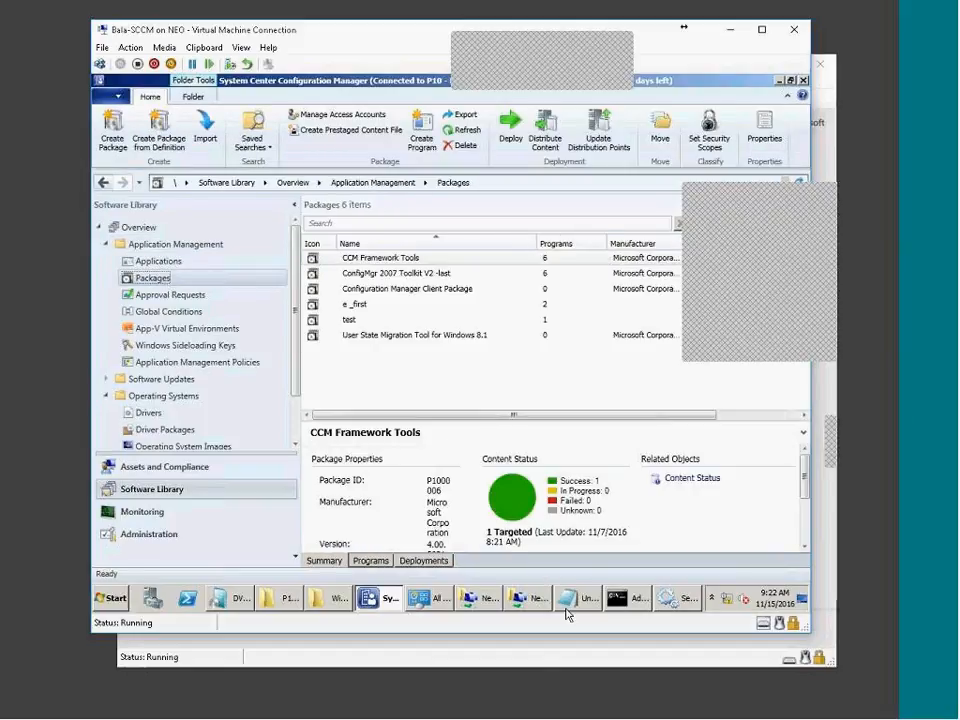
pyautogui.click(747, 711)
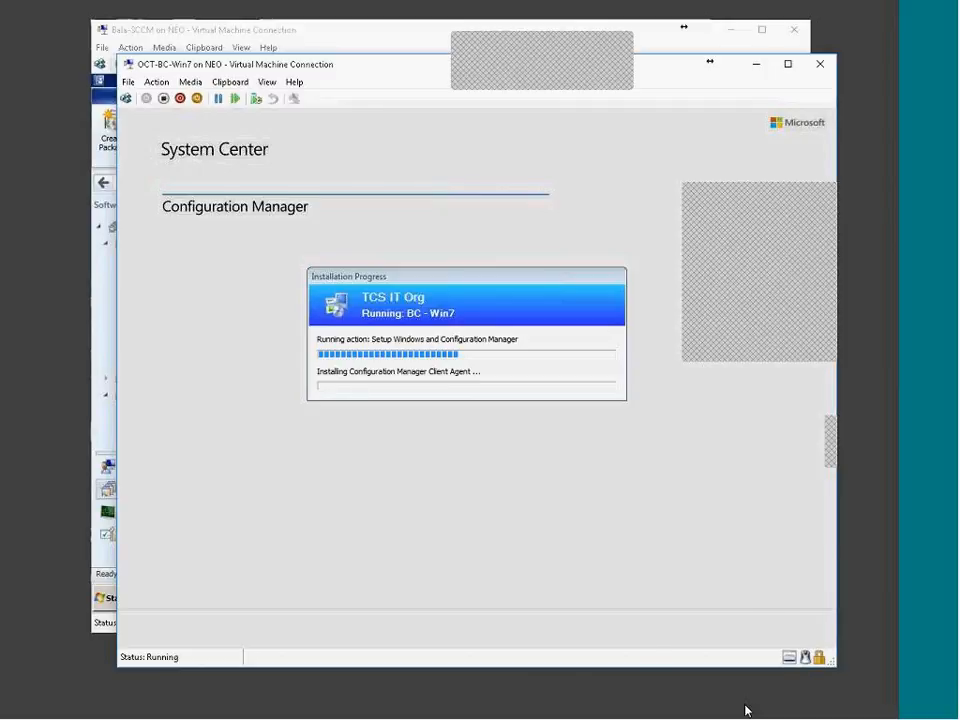
pyautogui.click(747, 711)
pyautogui.click(294, 430)
pyautogui.click(183, 439)
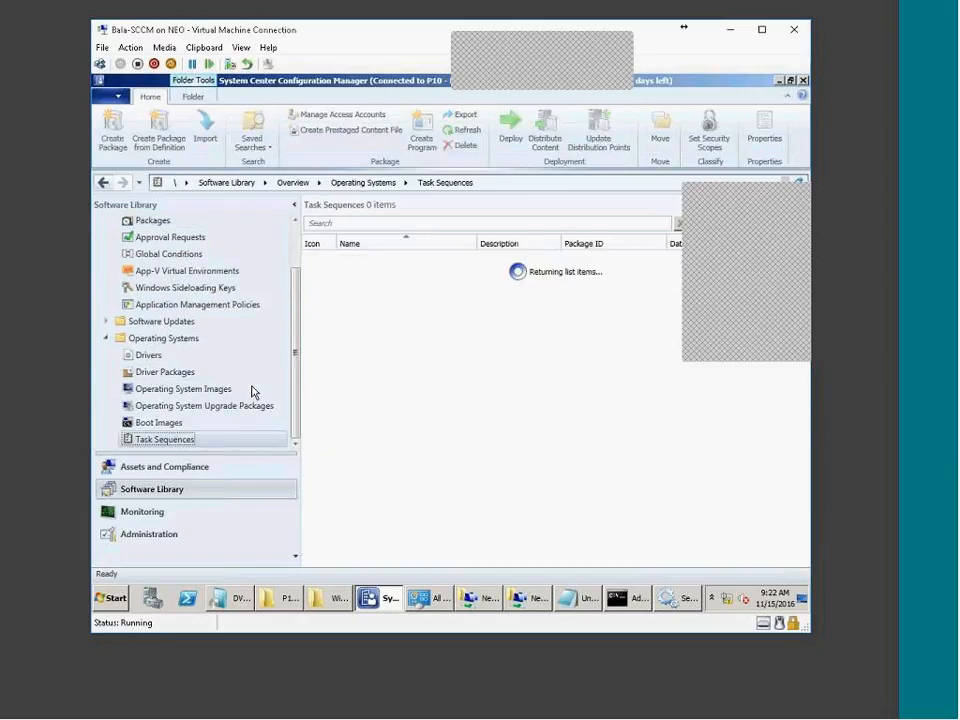
pyautogui.rightClick(381, 258)
pyautogui.click(405, 271)
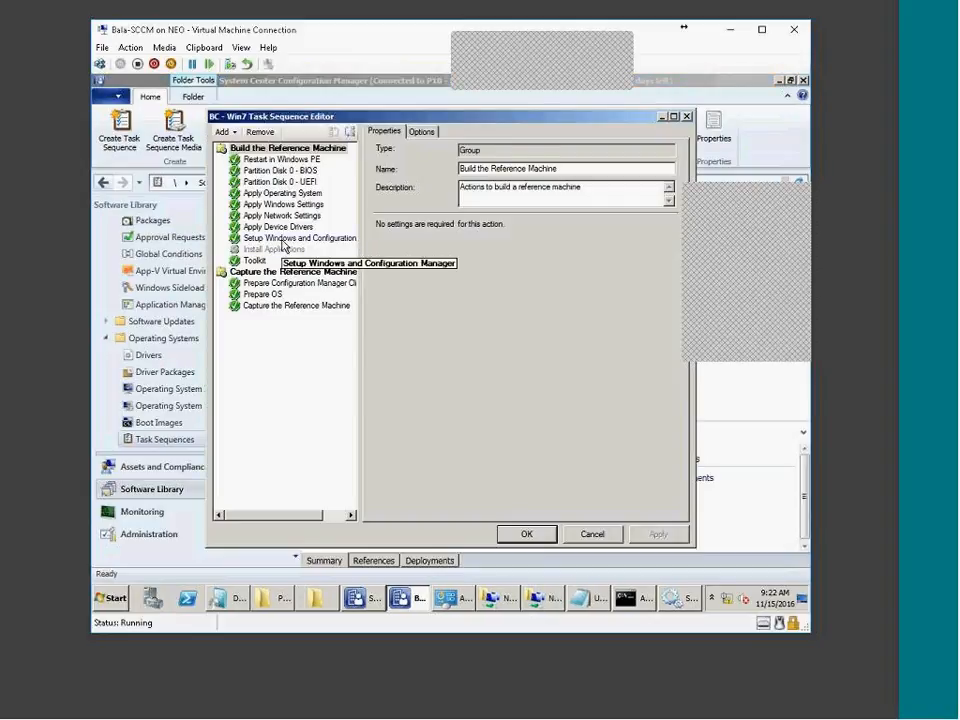
pyautogui.click(283, 240)
pyautogui.click(256, 261)
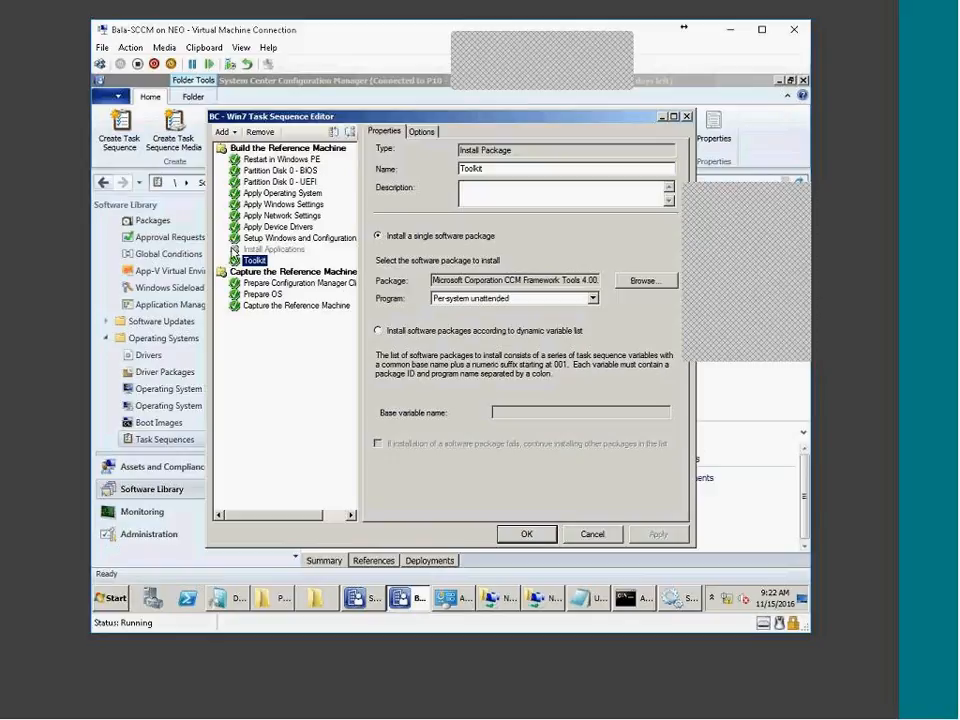
pyautogui.click(418, 131)
pyautogui.click(385, 132)
pyautogui.click(255, 261)
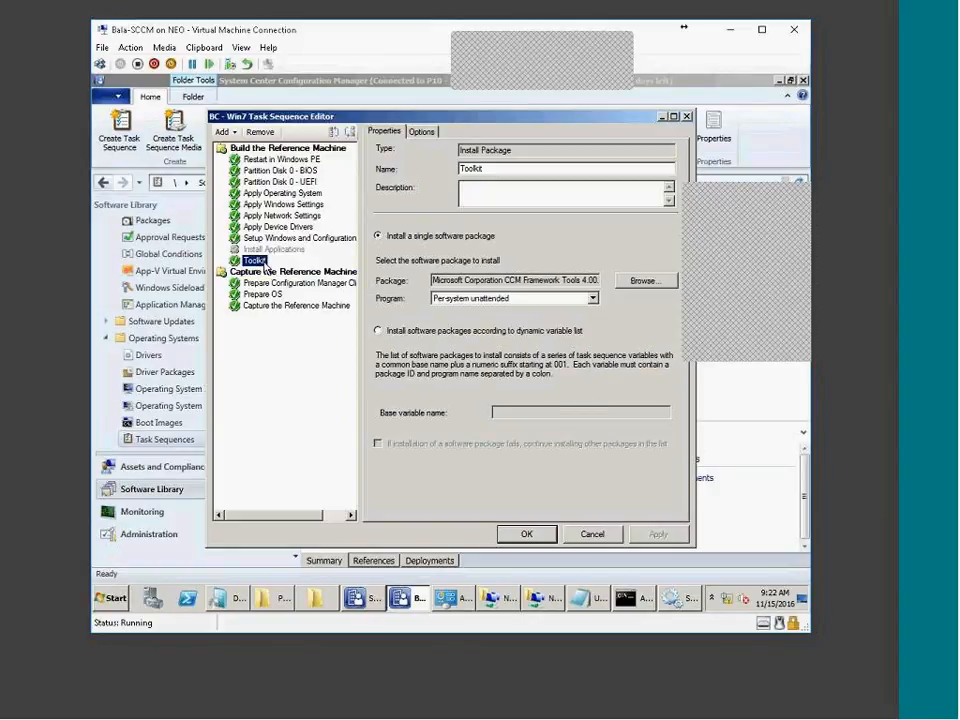
pyautogui.click(420, 133)
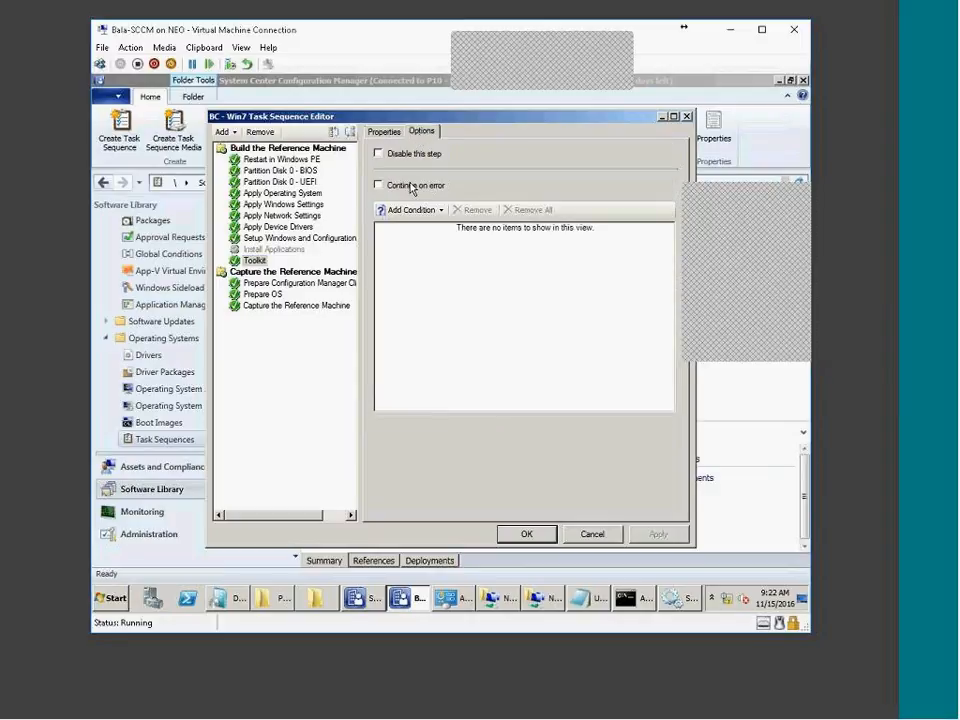
pyautogui.click(384, 131)
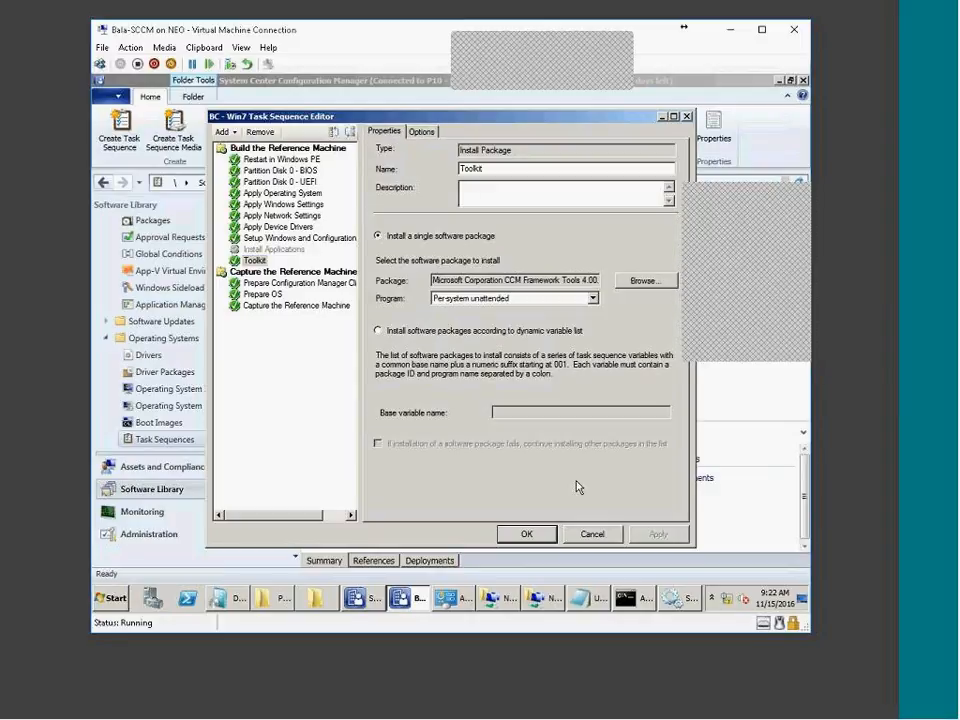
pyautogui.click(594, 535)
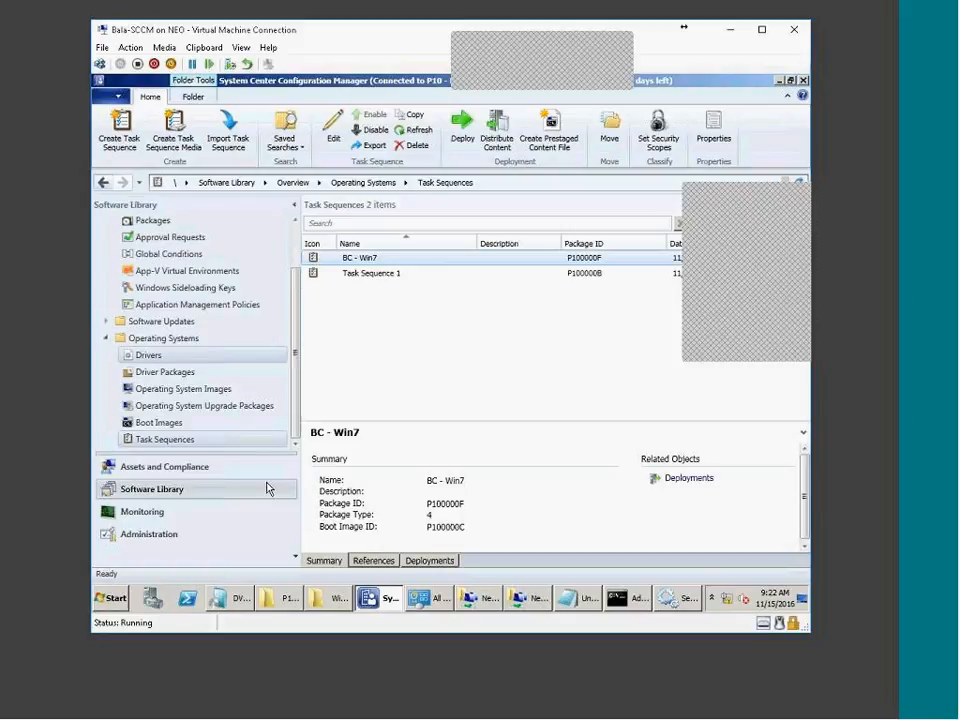
# Run summarization under Monitoring > Deployments and view the BC - Win7 deployment's status
pyautogui.click(150, 512)
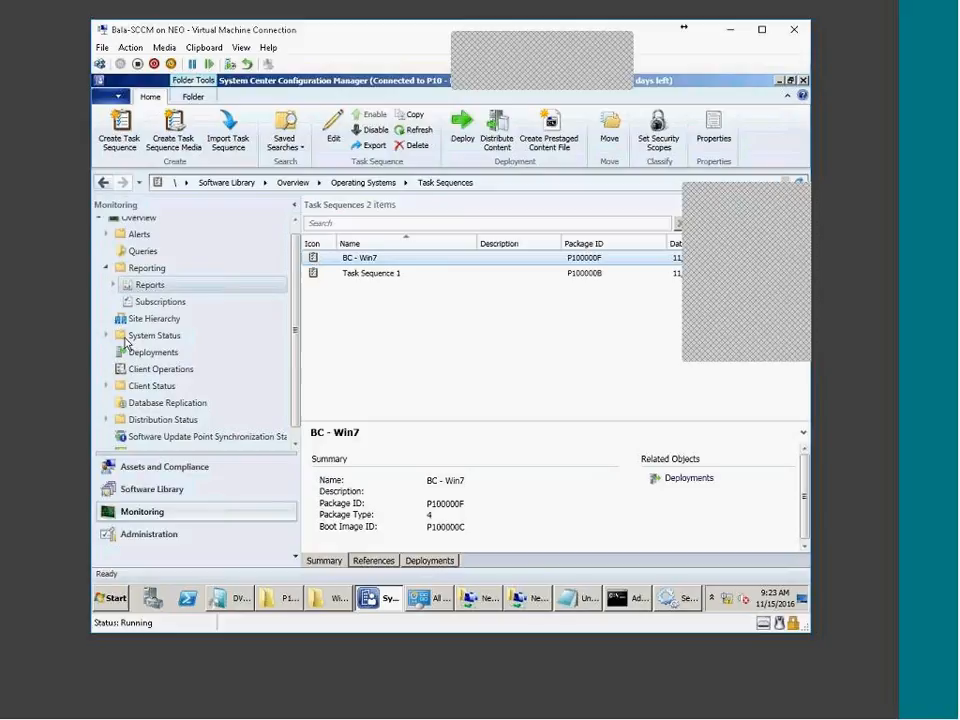
pyautogui.click(128, 348)
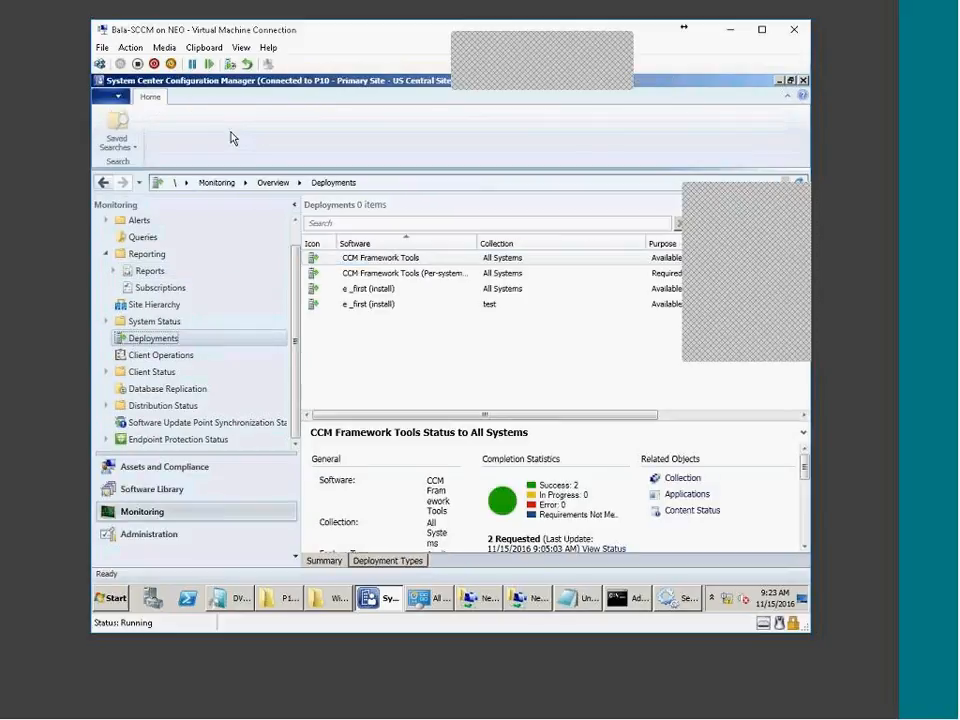
pyautogui.click(224, 122)
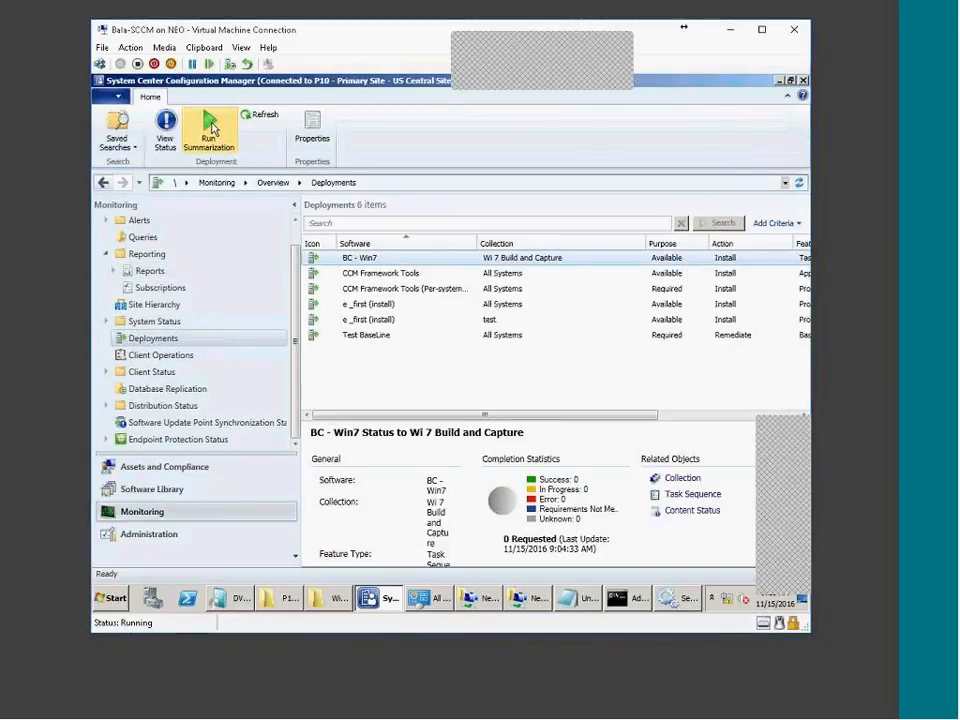
pyautogui.press('Return')
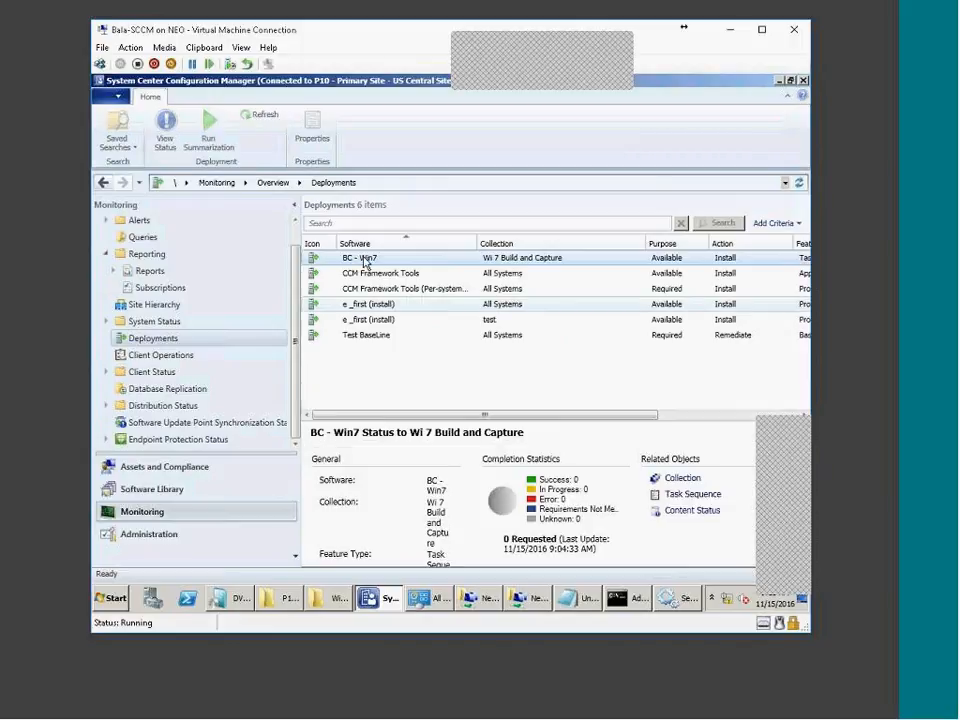
pyautogui.rightClick(362, 259)
pyautogui.click(395, 270)
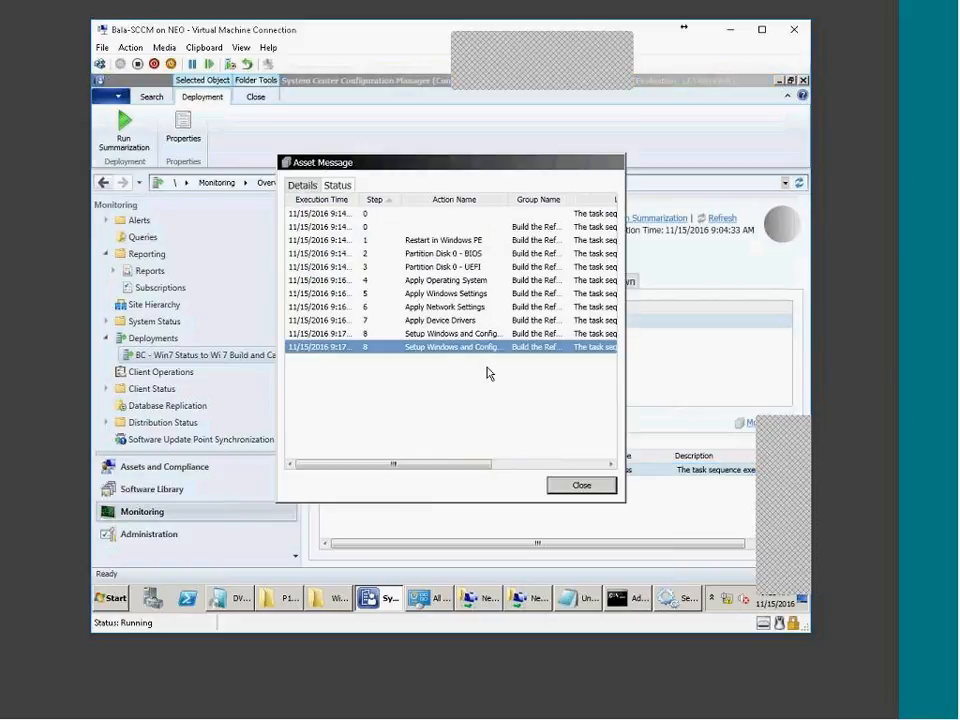
# Review the BC - Win7 asset message details, close them, and open System Status > Site Status
pyautogui.hscroll(3, 489, 373)
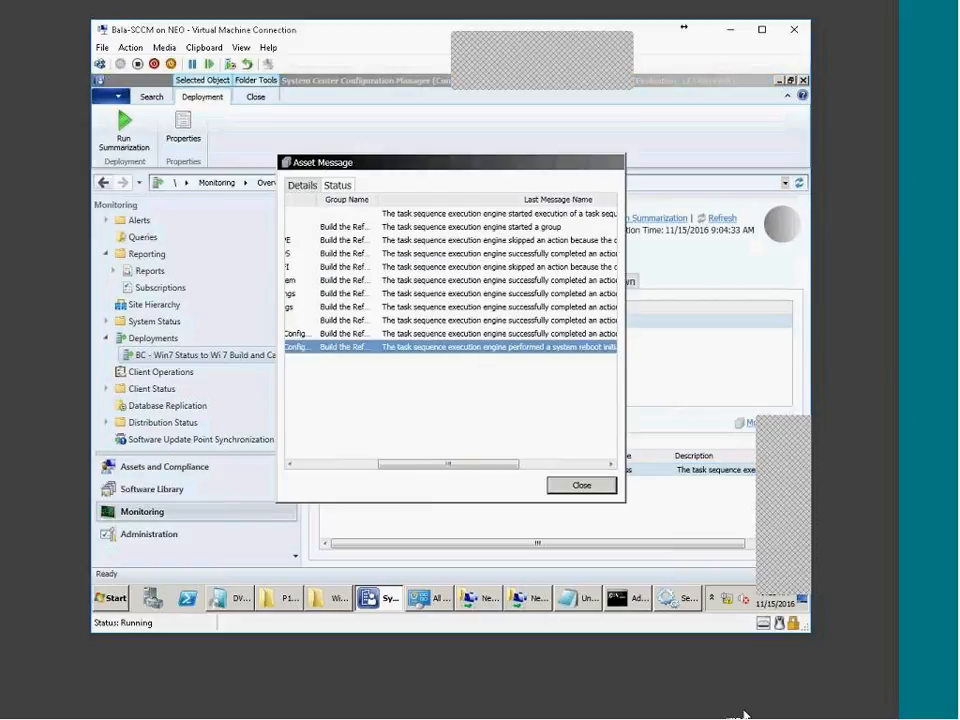
pyautogui.click(742, 714)
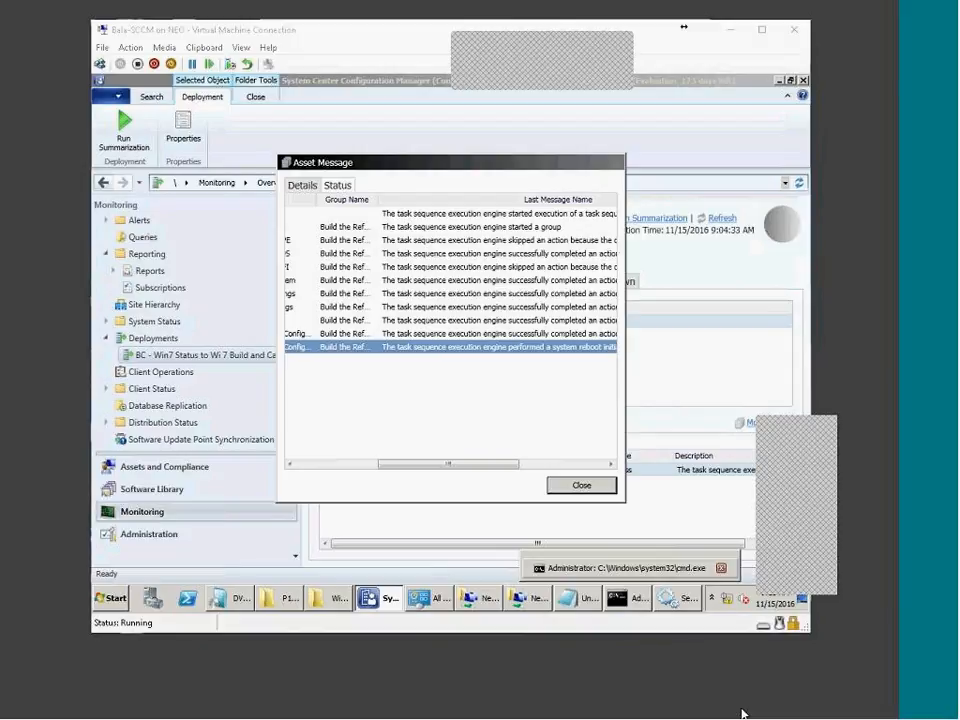
pyautogui.click(742, 714)
pyautogui.click(742, 714)
pyautogui.moveTo(448, 463); pyautogui.dragTo(545, 465)
pyautogui.click(577, 487)
pyautogui.moveTo(297, 422); pyautogui.dragTo(302, 444)
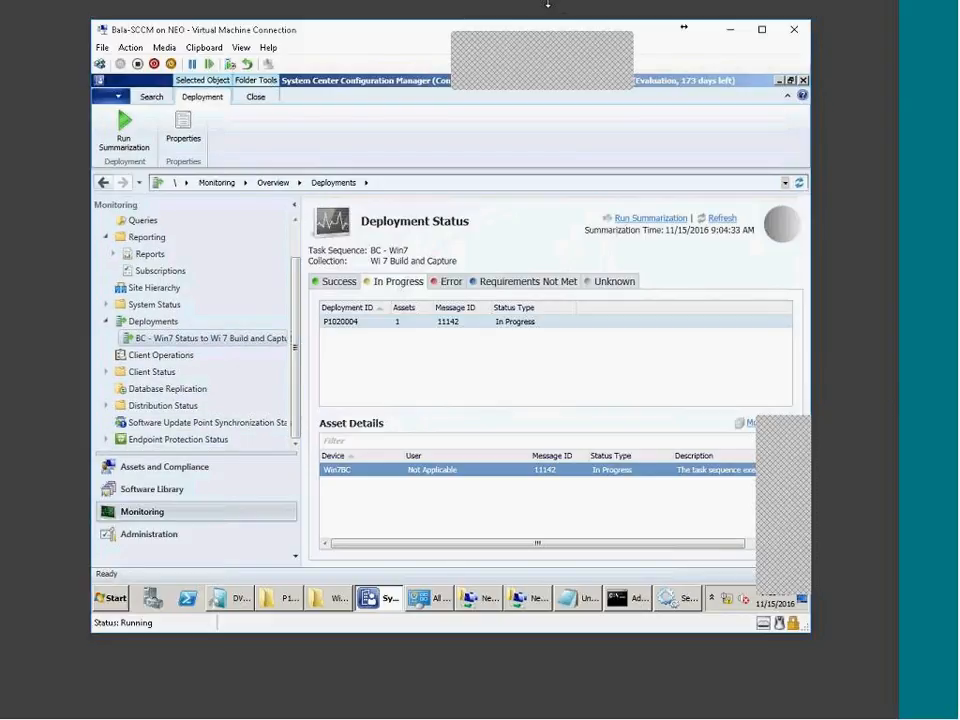
pyautogui.click(630, 19)
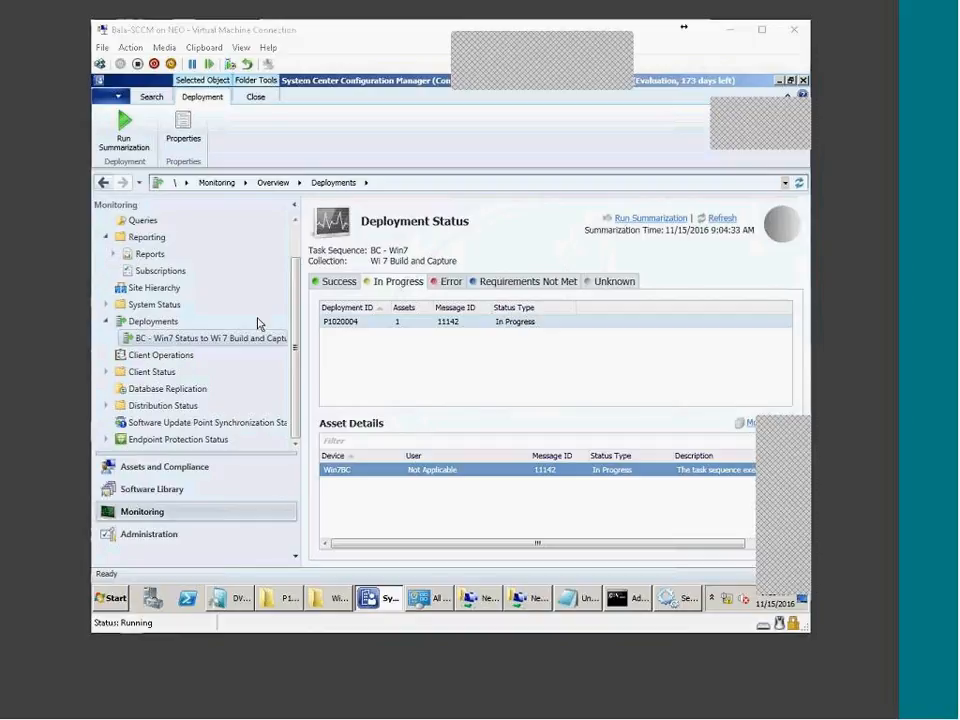
pyautogui.click(106, 304)
pyautogui.click(155, 321)
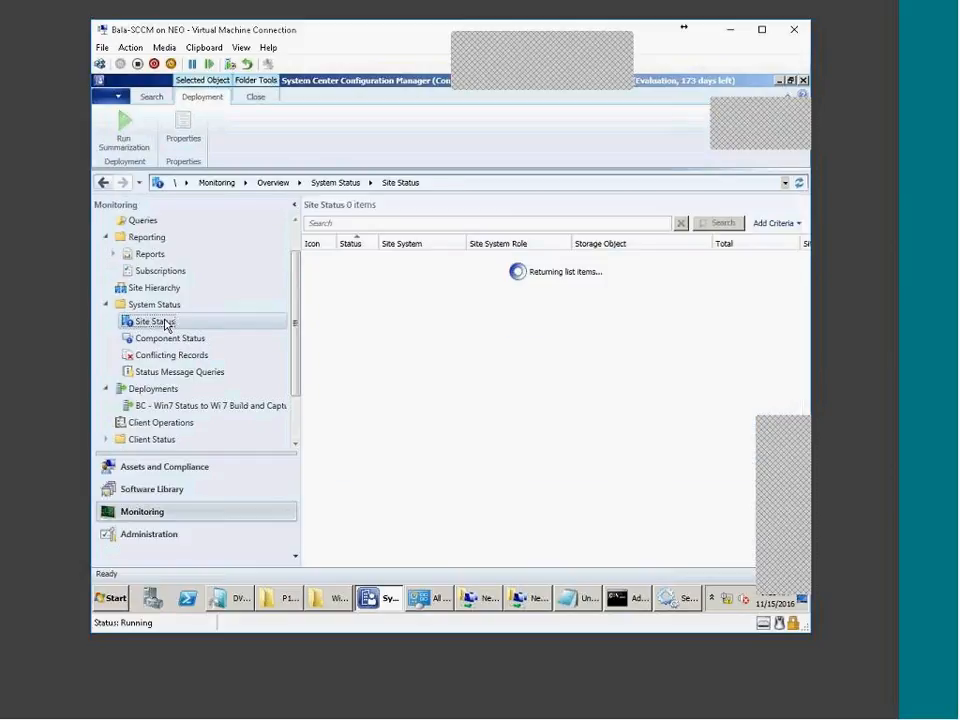
# Show the All Status Messages query results from the last hour, listing 258 messages
pyautogui.click(180, 371)
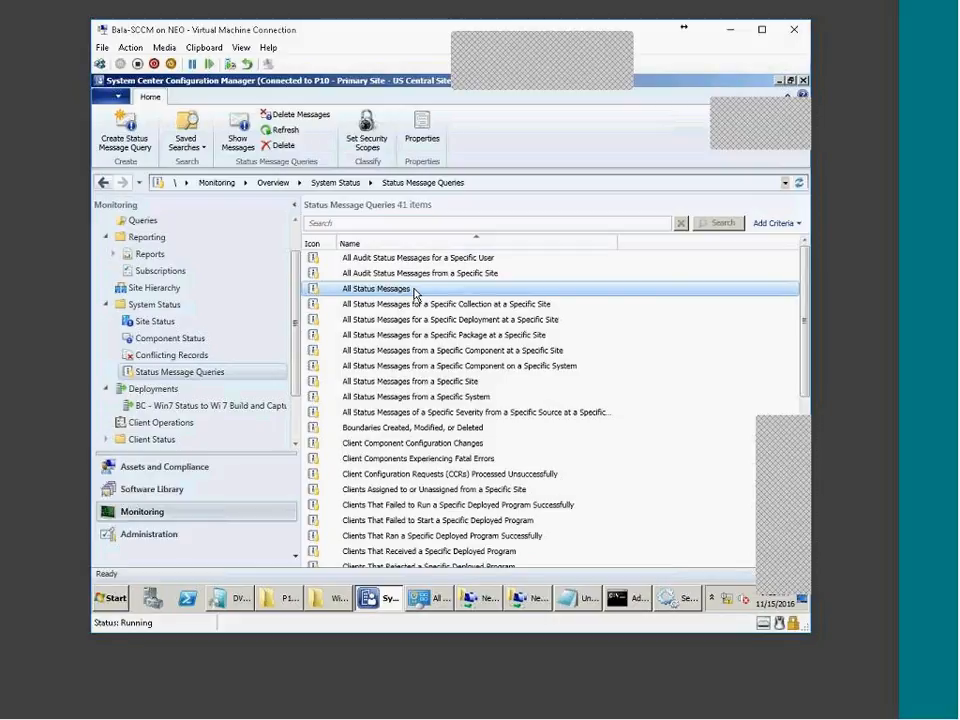
pyautogui.rightClick(413, 290)
pyautogui.click(474, 301)
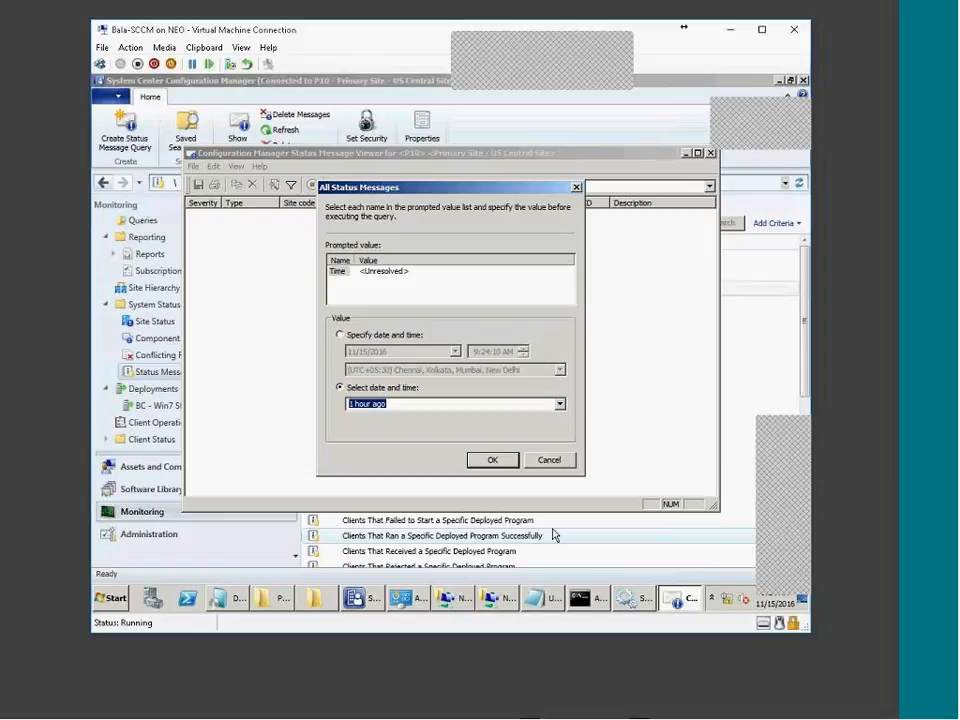
pyautogui.press('Return')
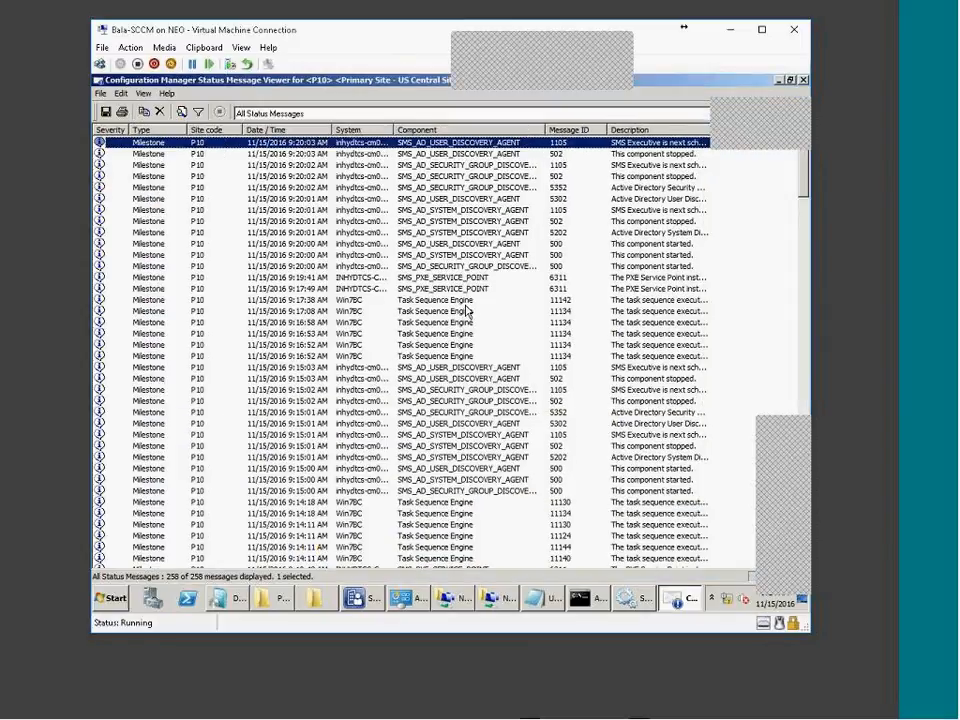
# Select Task Sequence Engine message 11142 and widen the System column to show full names
pyautogui.click(466, 301)
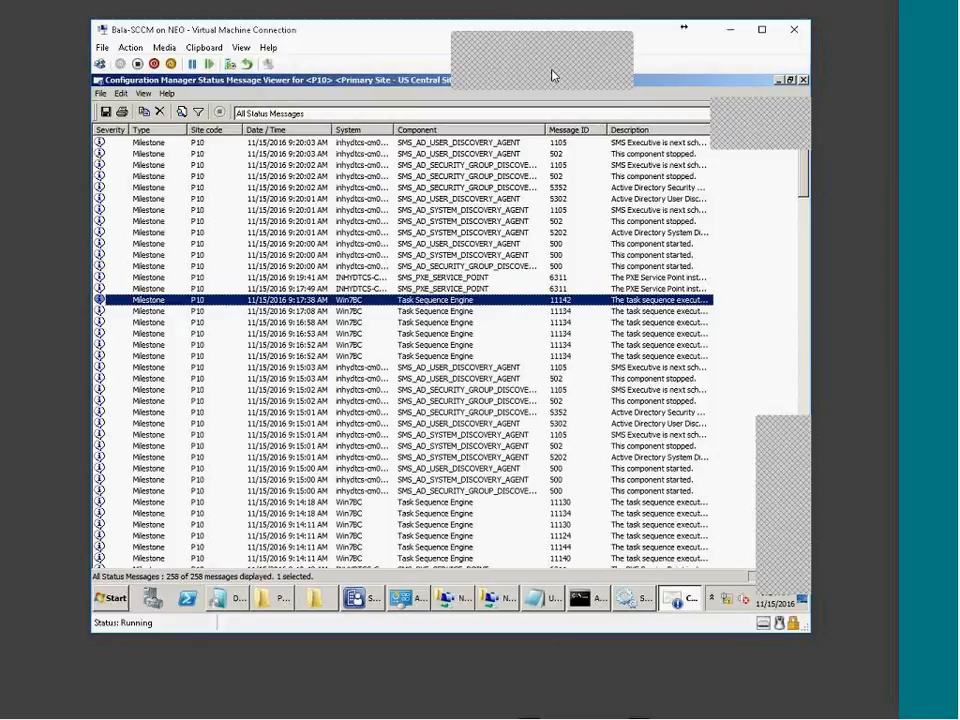
pyautogui.click(591, 77)
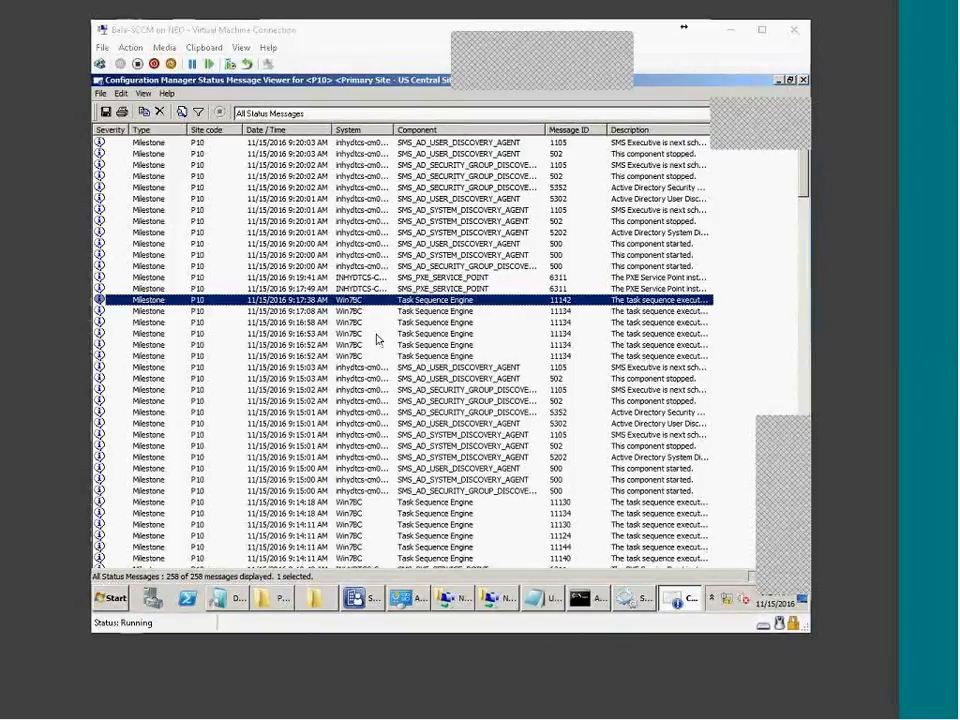
pyautogui.click(435, 117)
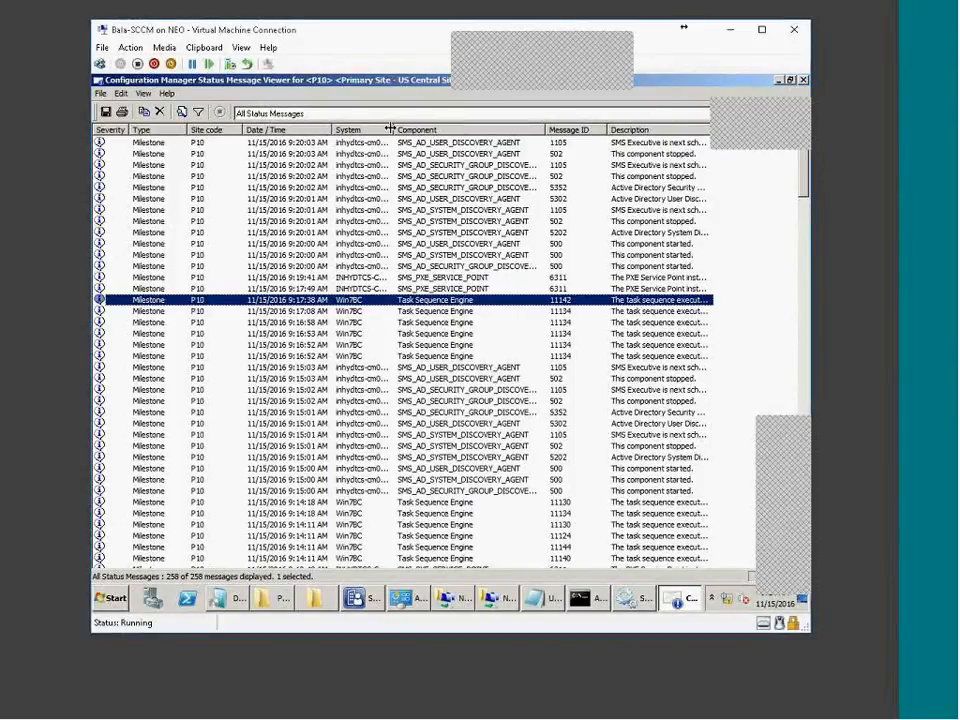
pyautogui.moveTo(395, 129); pyautogui.dragTo(432, 124)
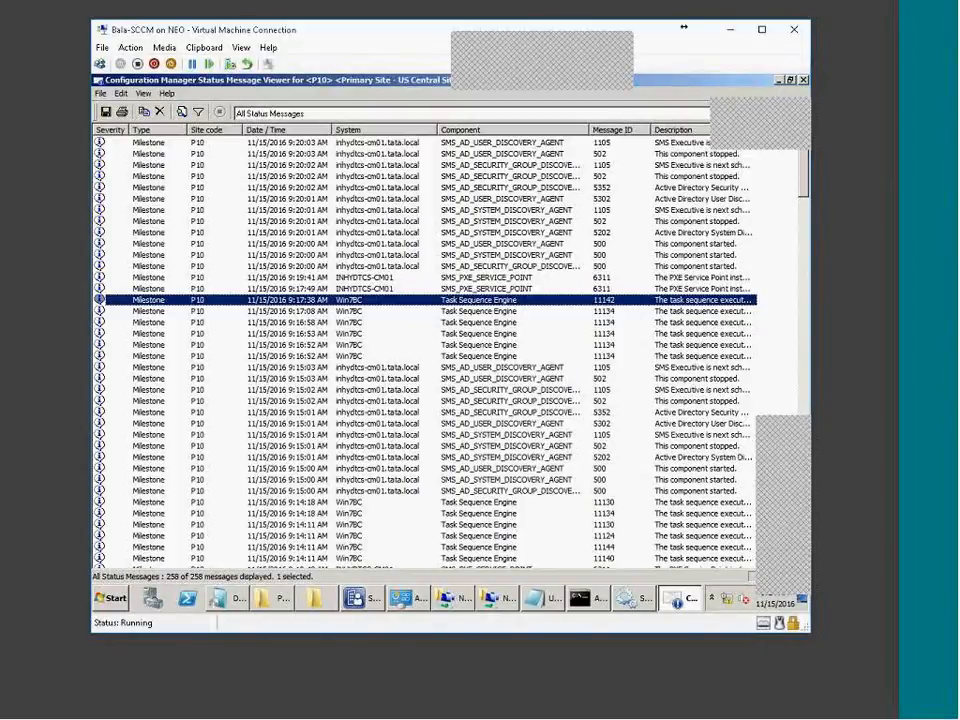
# Filter the viewer by Component 'Task Sequence Engine', copied from message 11134's details
pyautogui.click(198, 312)
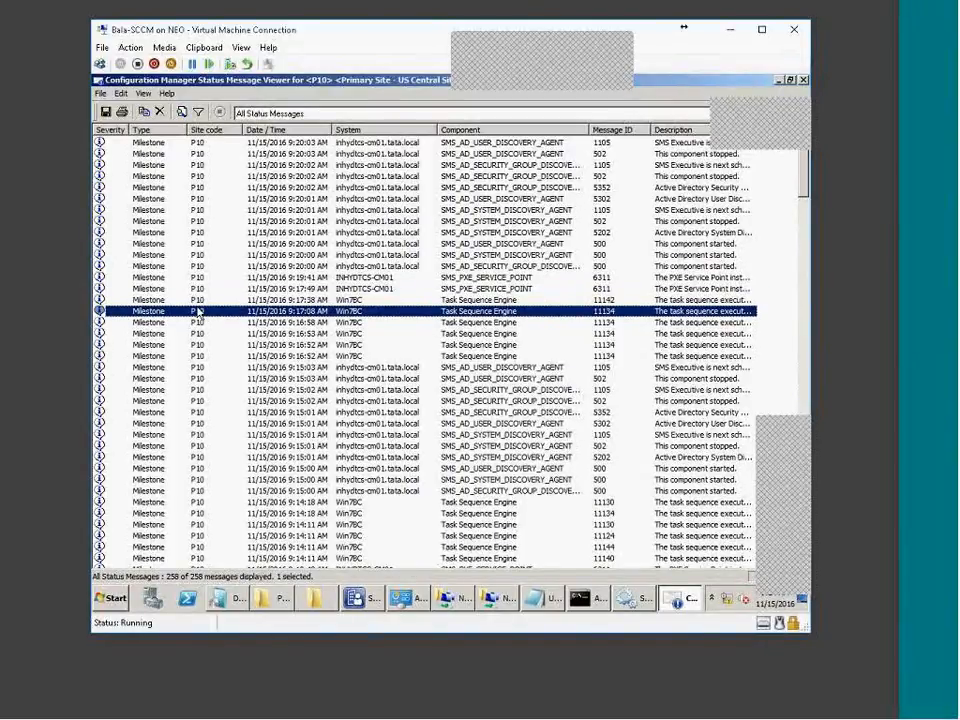
pyautogui.doubleClick(198, 312)
pyautogui.rightClick(257, 220)
pyautogui.click(283, 266)
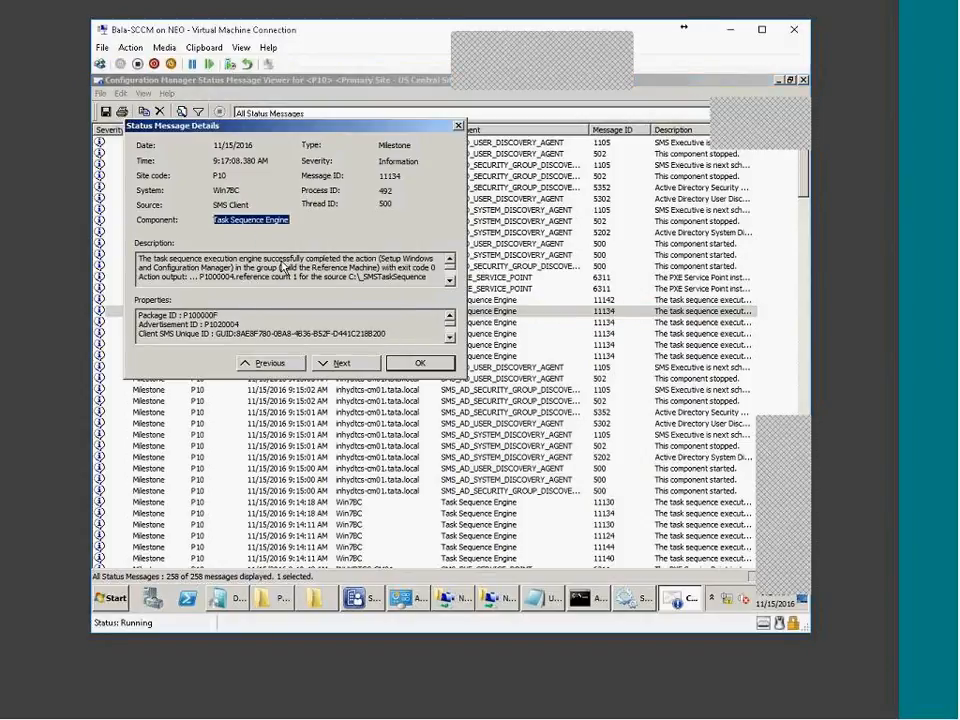
pyautogui.press('Escape')
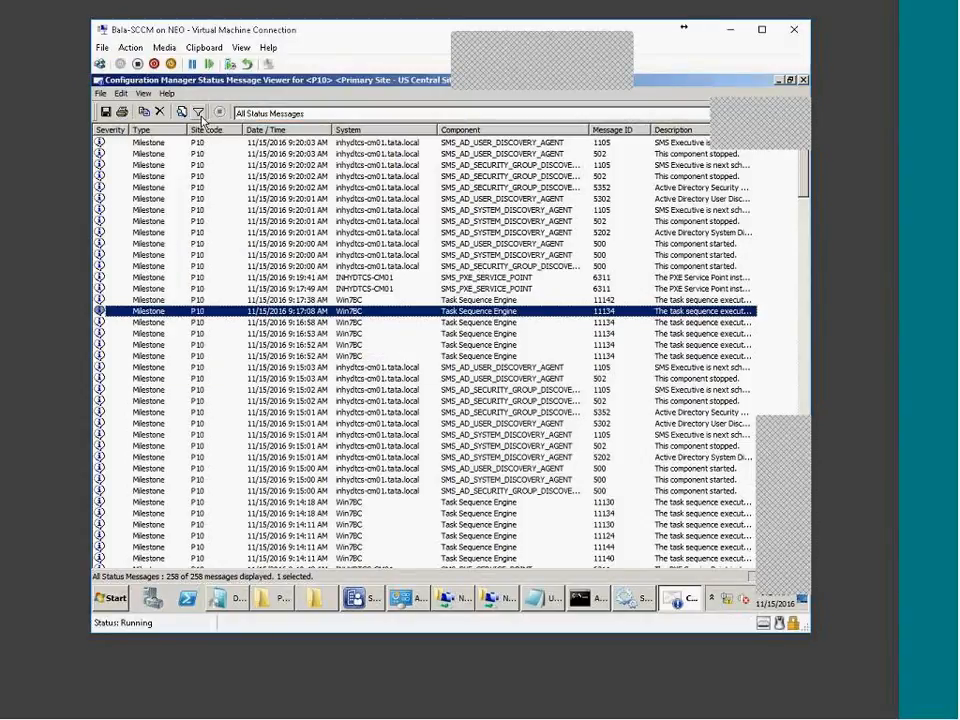
pyautogui.click(199, 113)
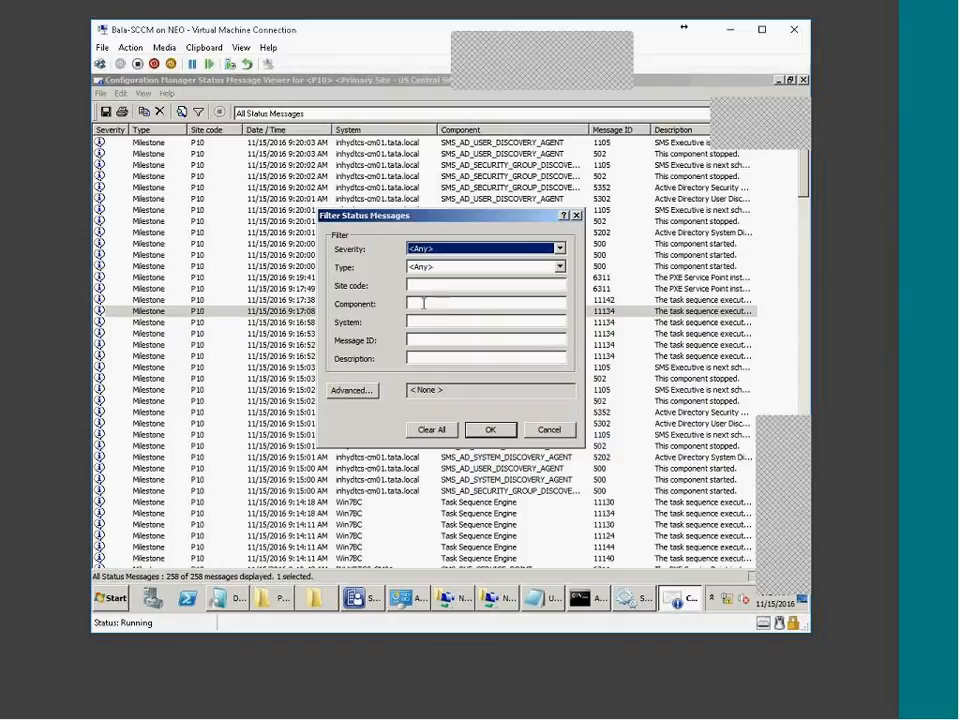
pyautogui.rightClick(429, 303)
pyautogui.click(442, 356)
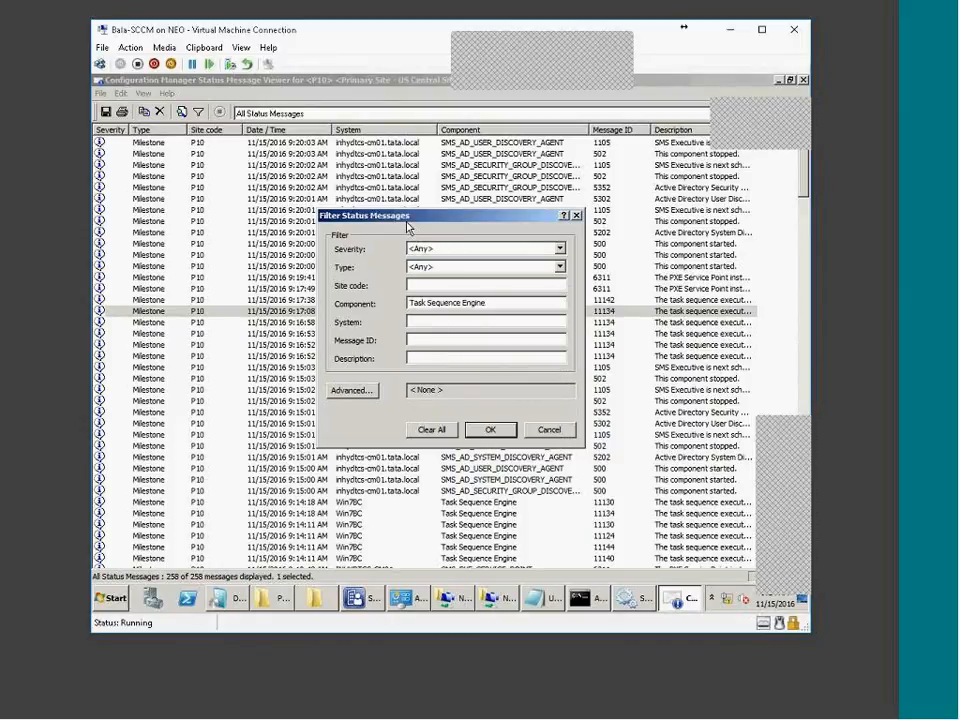
pyautogui.moveTo(448, 219); pyautogui.dragTo(712, 198)
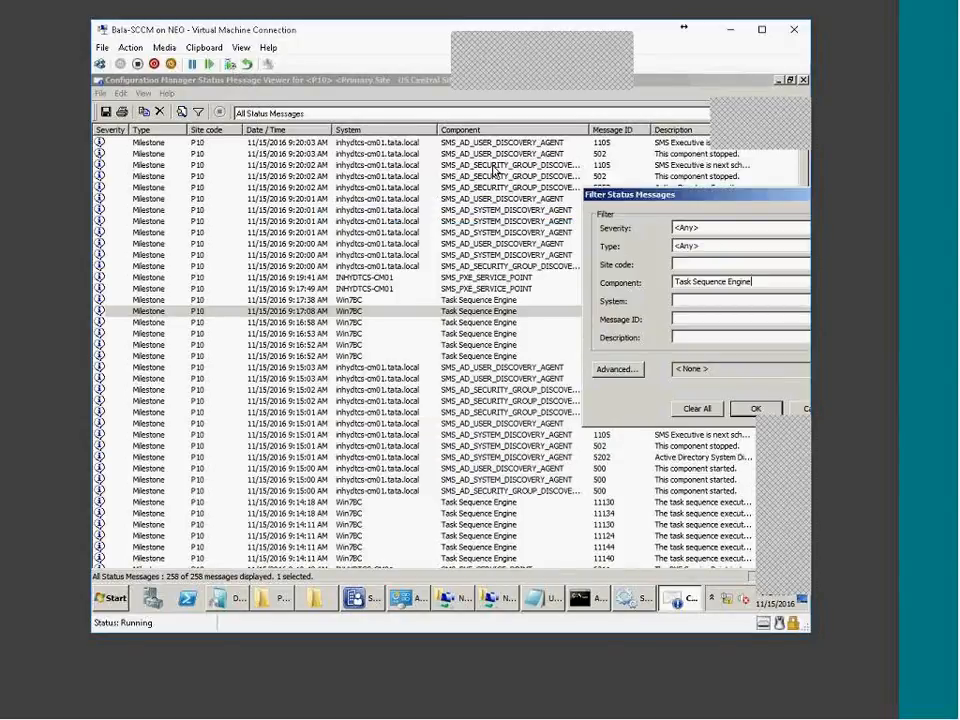
pyautogui.moveTo(687, 281); pyautogui.dragTo(797, 276)
pyautogui.click(760, 411)
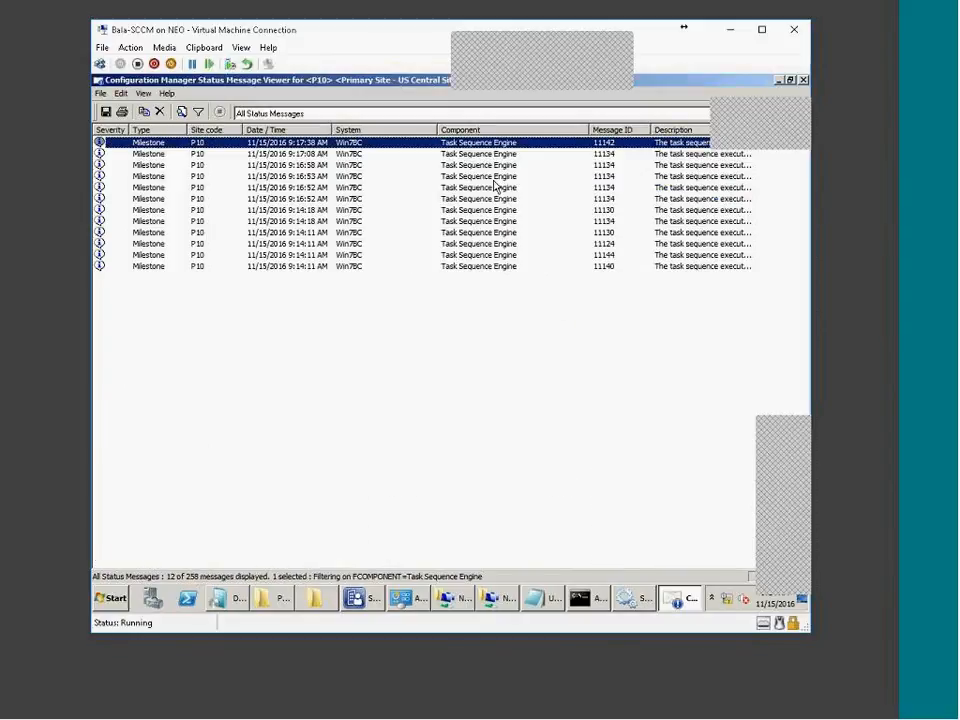
# Move the Description column beside System, widen it, and inspect the Partition Disk messages
pyautogui.click(290, 355)
pyautogui.moveTo(668, 131); pyautogui.dragTo(440, 152)
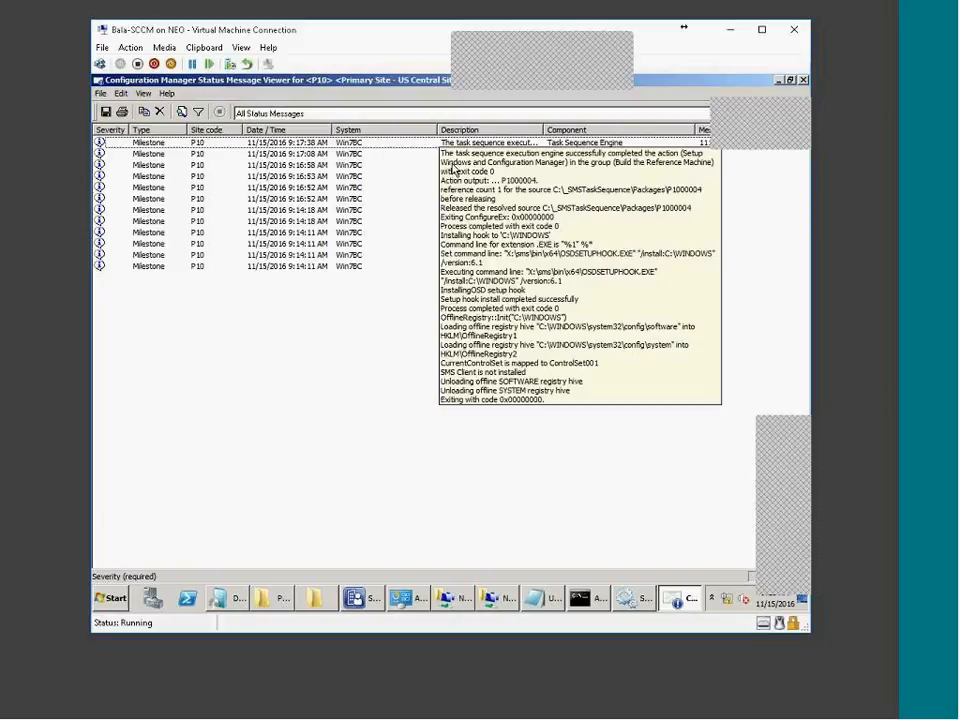
pyautogui.moveTo(543, 130); pyautogui.dragTo(678, 131)
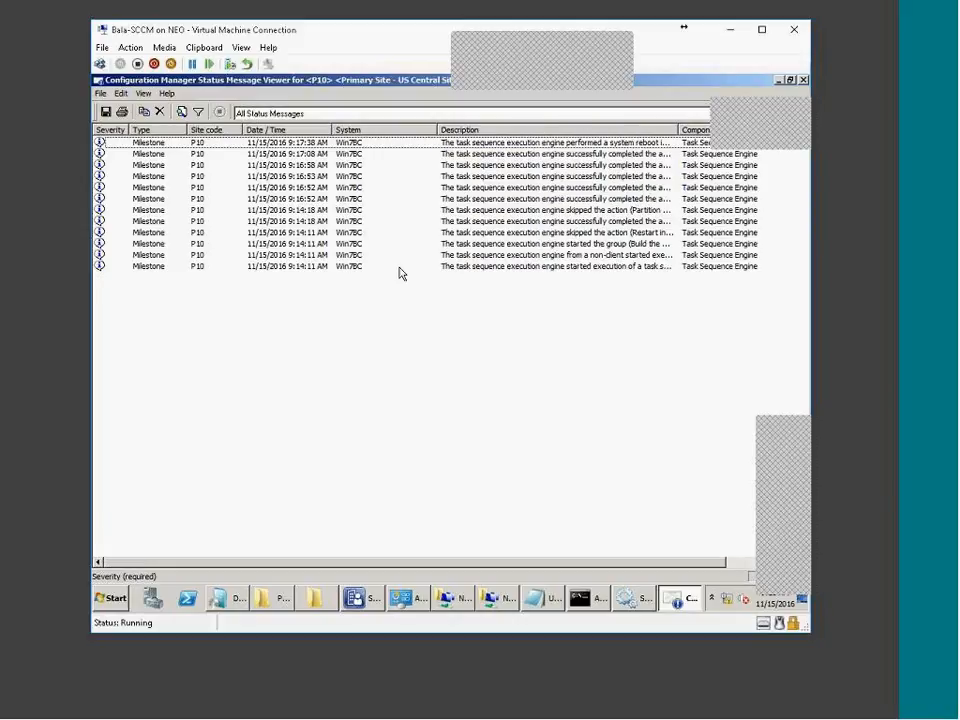
pyautogui.click(511, 236)
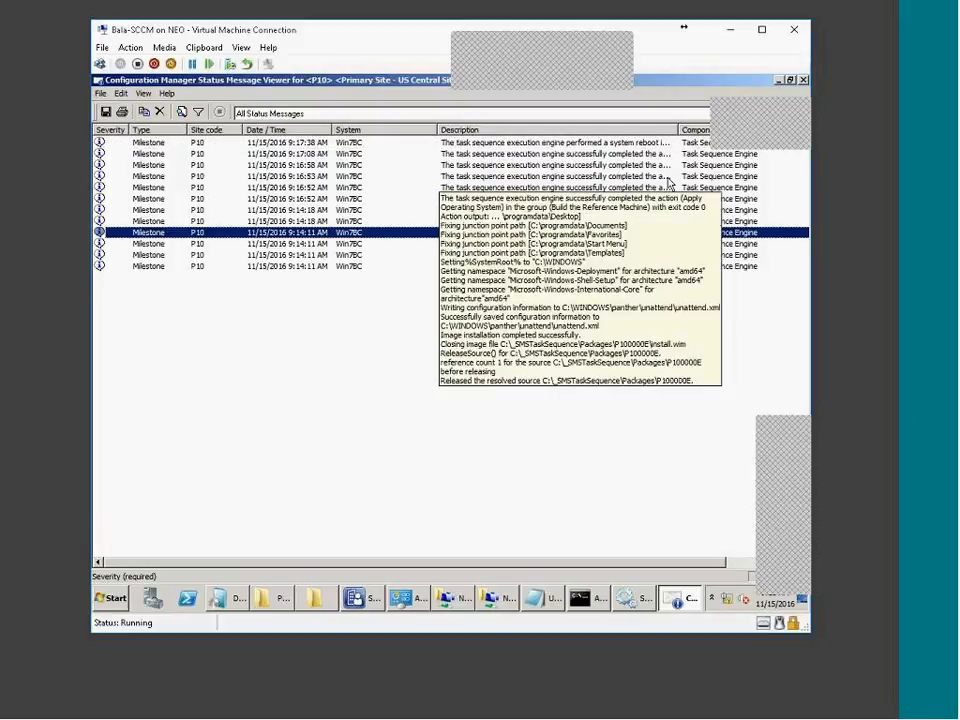
pyautogui.moveTo(679, 129); pyautogui.dragTo(791, 126)
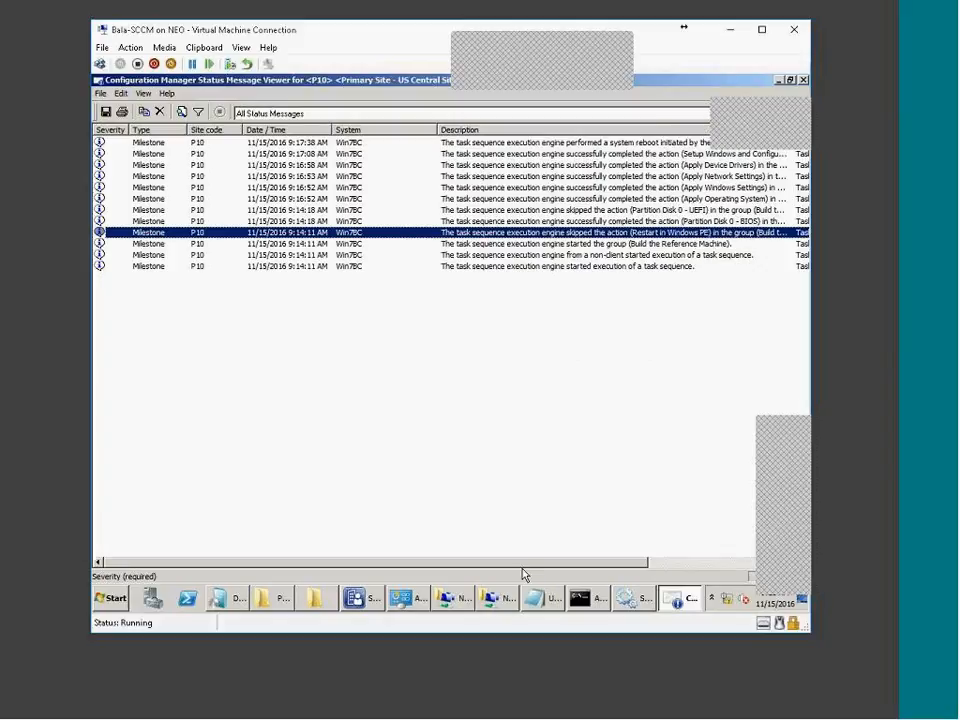
pyautogui.moveTo(520, 569); pyautogui.dragTo(651, 562)
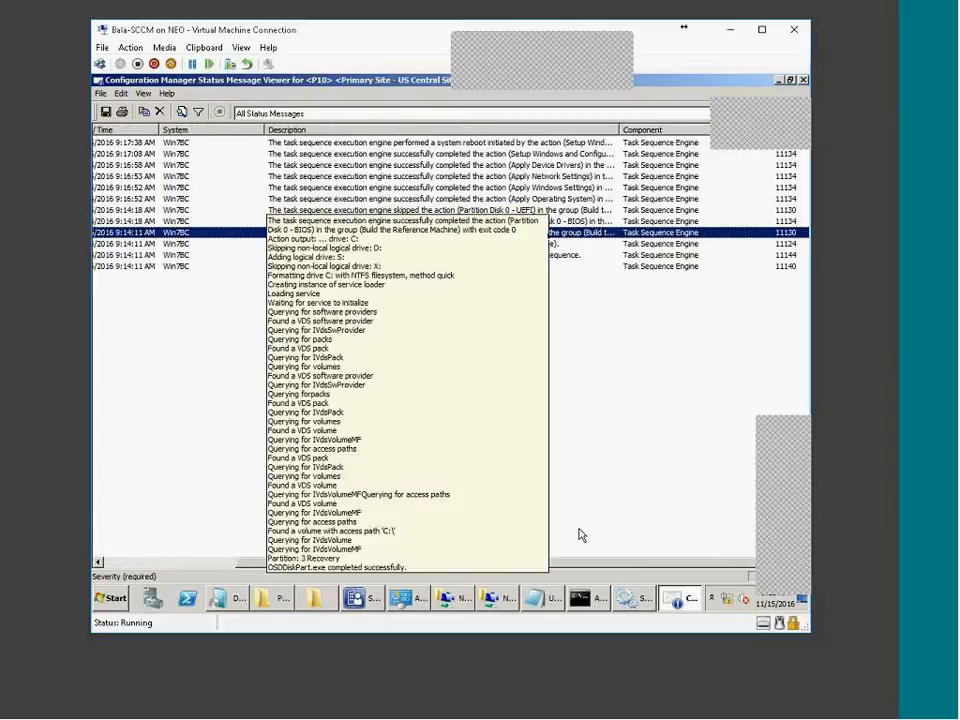
pyautogui.click(437, 221)
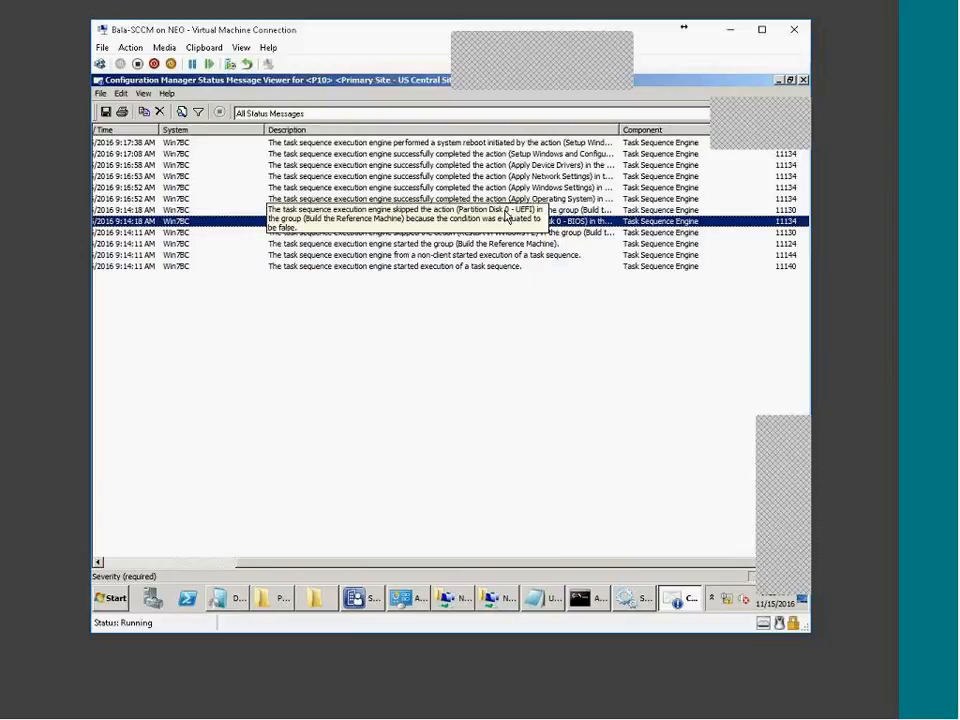
pyautogui.click(400, 210)
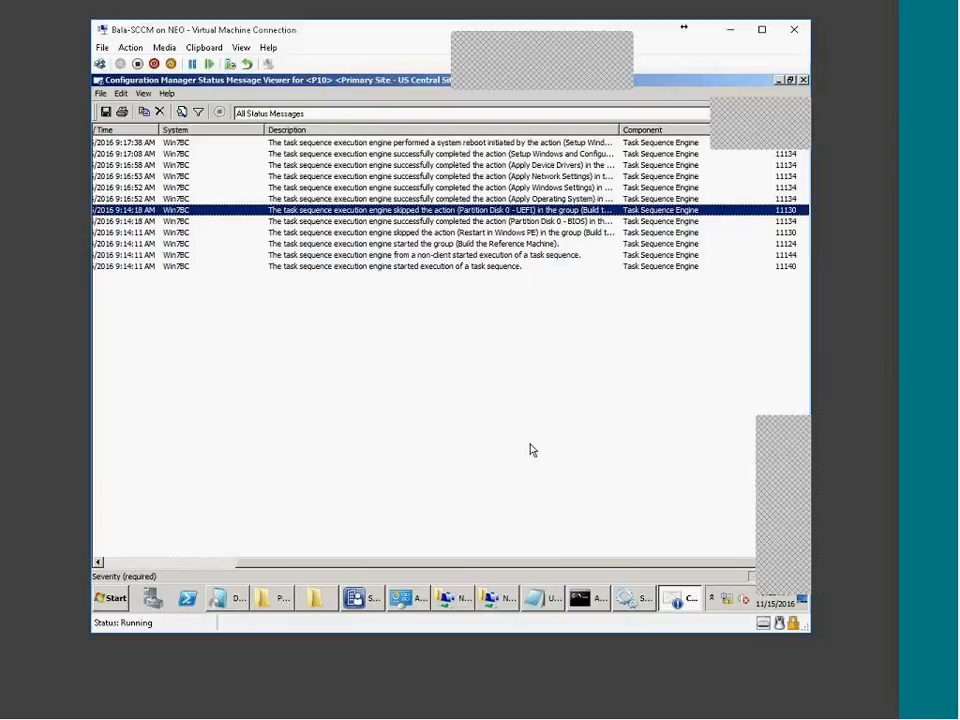
pyautogui.click(355, 600)
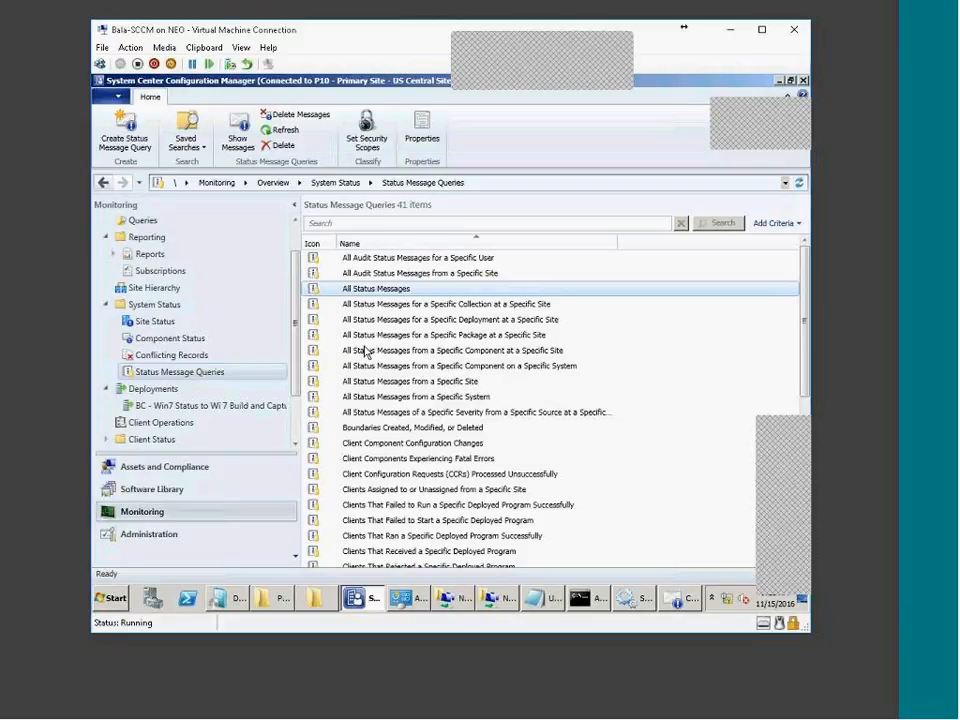
# Check Partition Disk 0 - UEFI's run conditions, then view Partition Disk 0 - BIOS's MBR three-volume layout
pyautogui.click(165, 492)
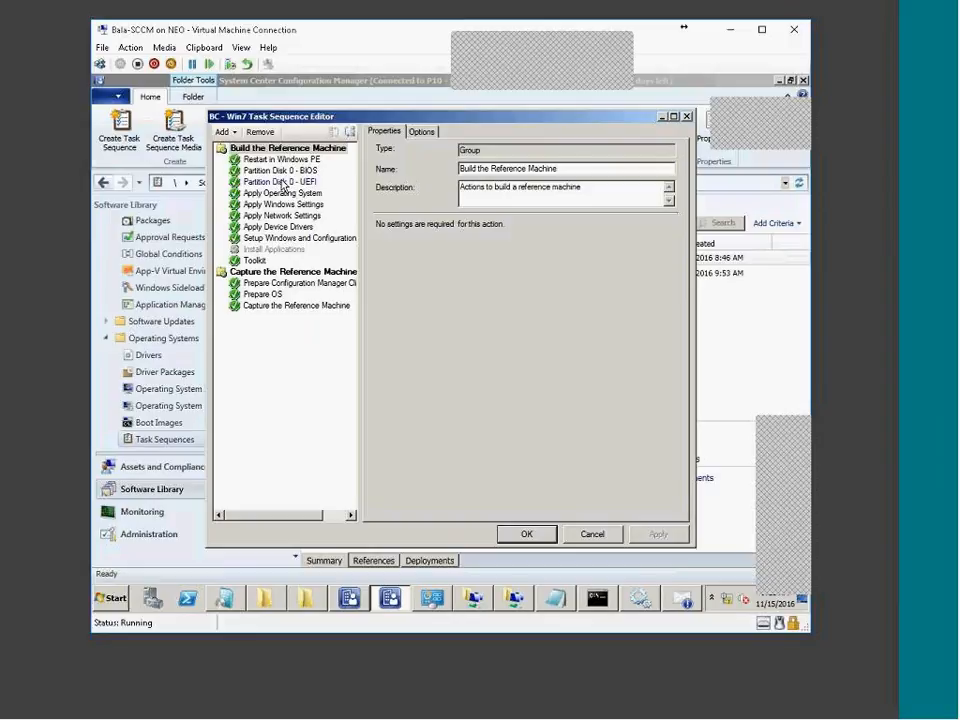
pyautogui.click(282, 182)
pyautogui.click(421, 133)
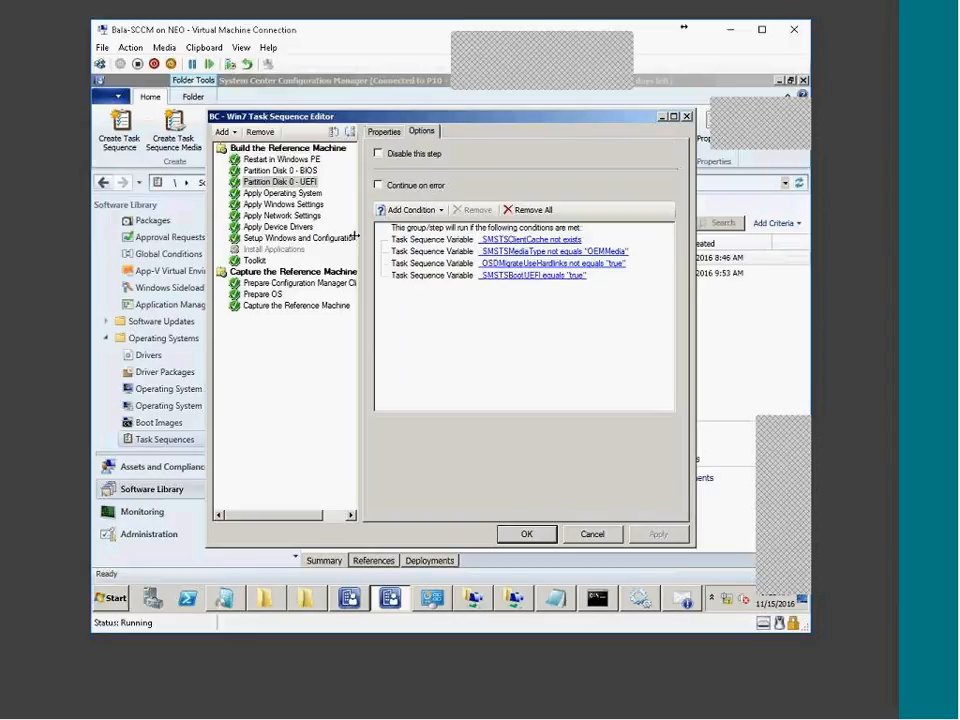
pyautogui.click(308, 171)
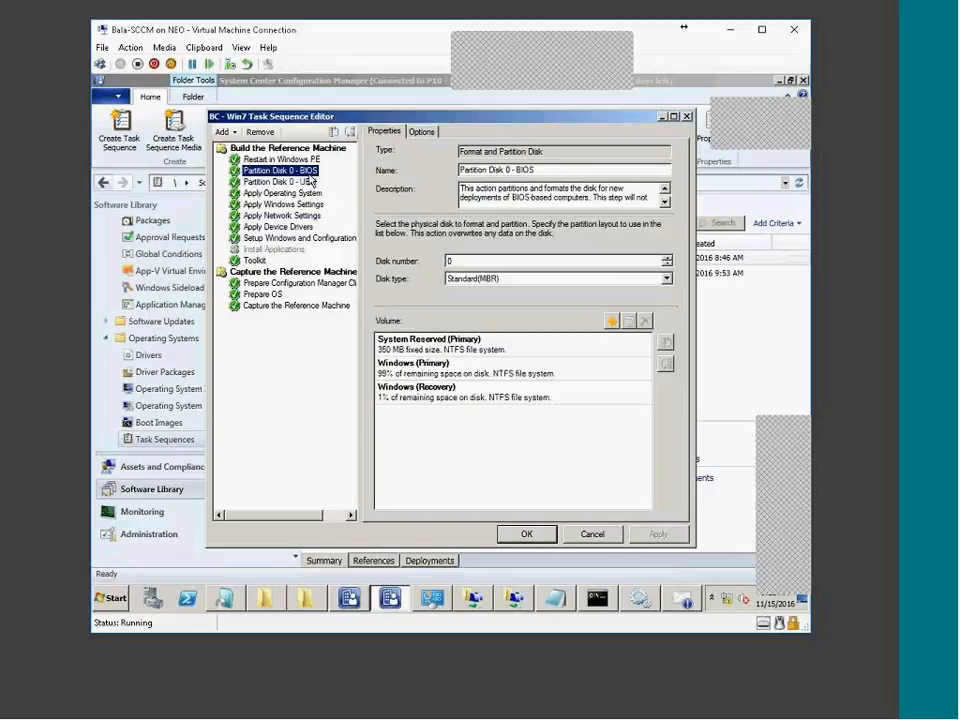
pyautogui.click(681, 600)
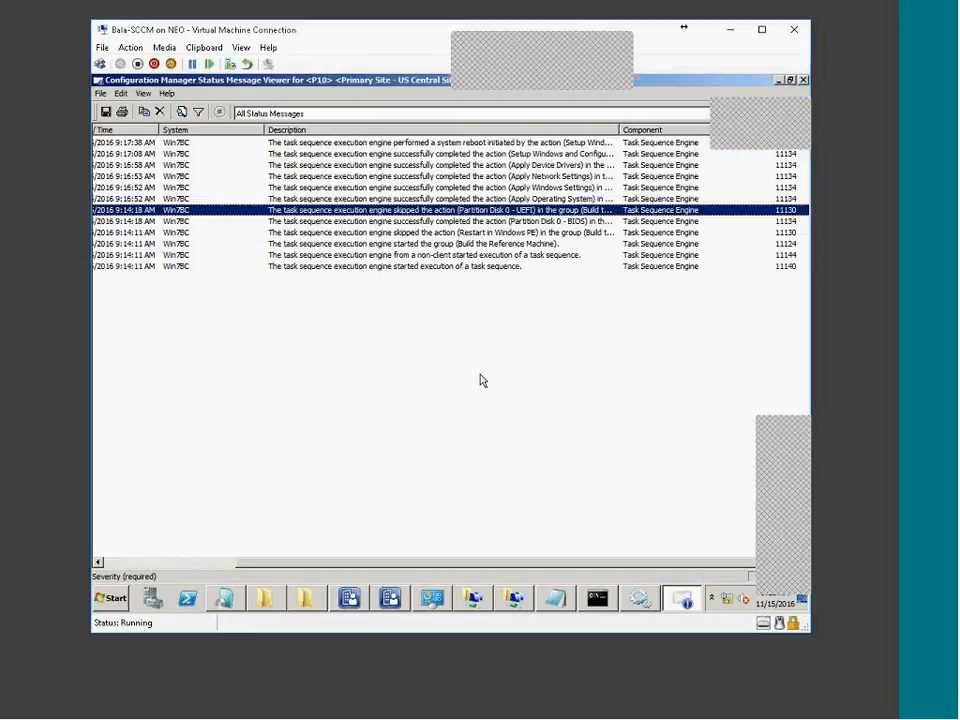
# Read the Partition Disk 0 - BIOS message details showing OSDDiskPart.exe completed successfully, then close them
pyautogui.click(500, 222)
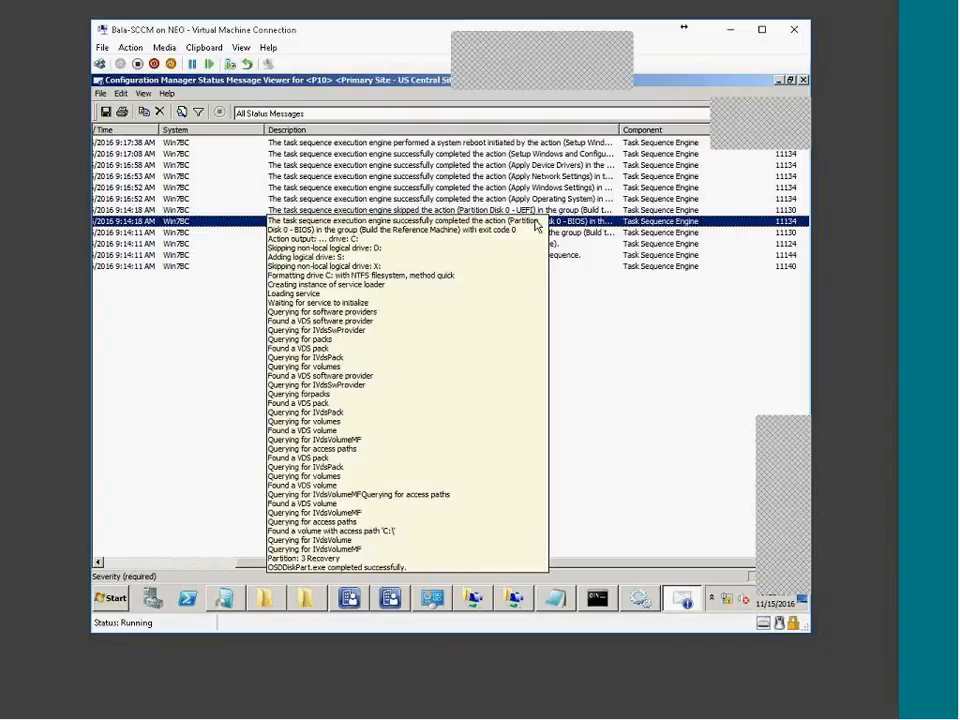
pyautogui.doubleClick(162, 227)
pyautogui.scroll(-3, 451, 283)
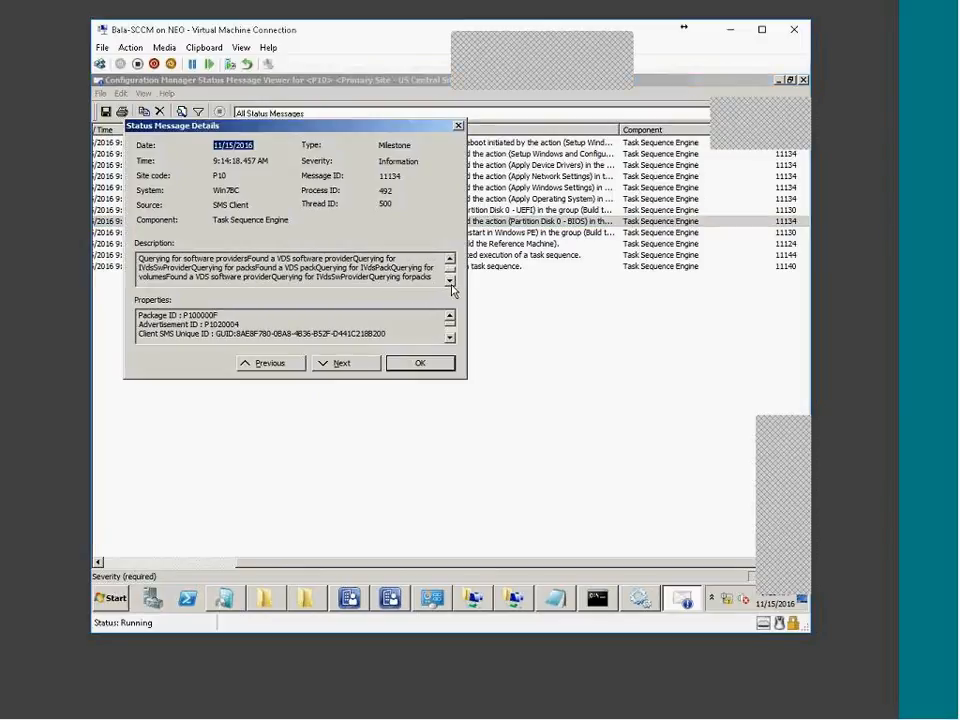
pyautogui.click(451, 284)
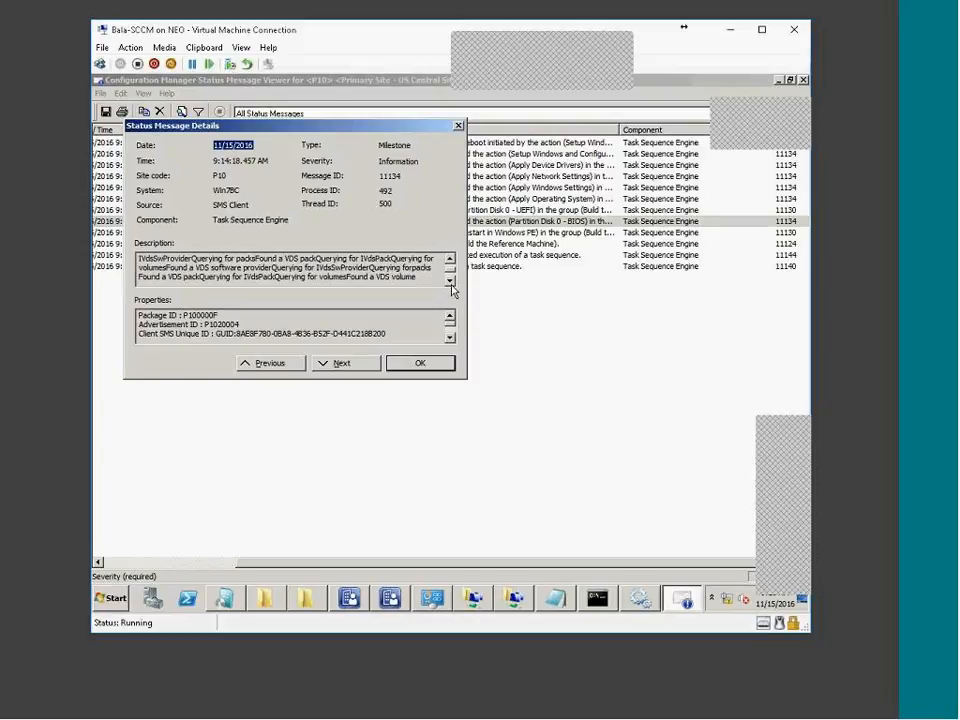
pyautogui.click(451, 284)
pyautogui.click(451, 284)
pyautogui.click(451, 284)
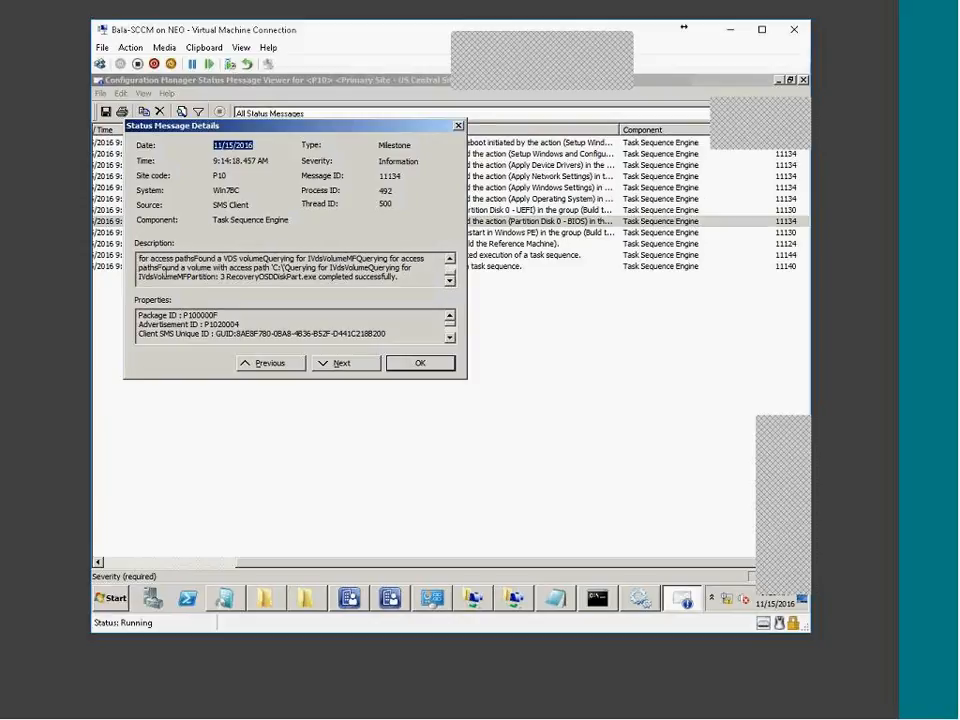
pyautogui.press('Escape')
# Inspect the Partition Disk 0 - UEFI, Apply Operating System, Windows Settings and Network Settings messages
pyautogui.click(487, 211)
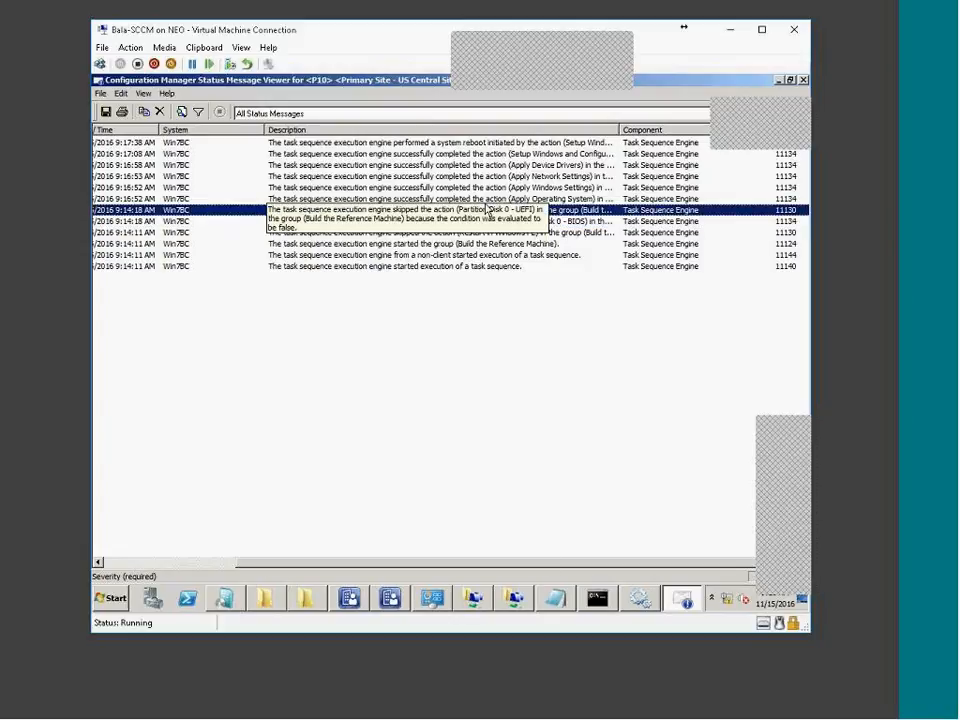
pyautogui.click(257, 332)
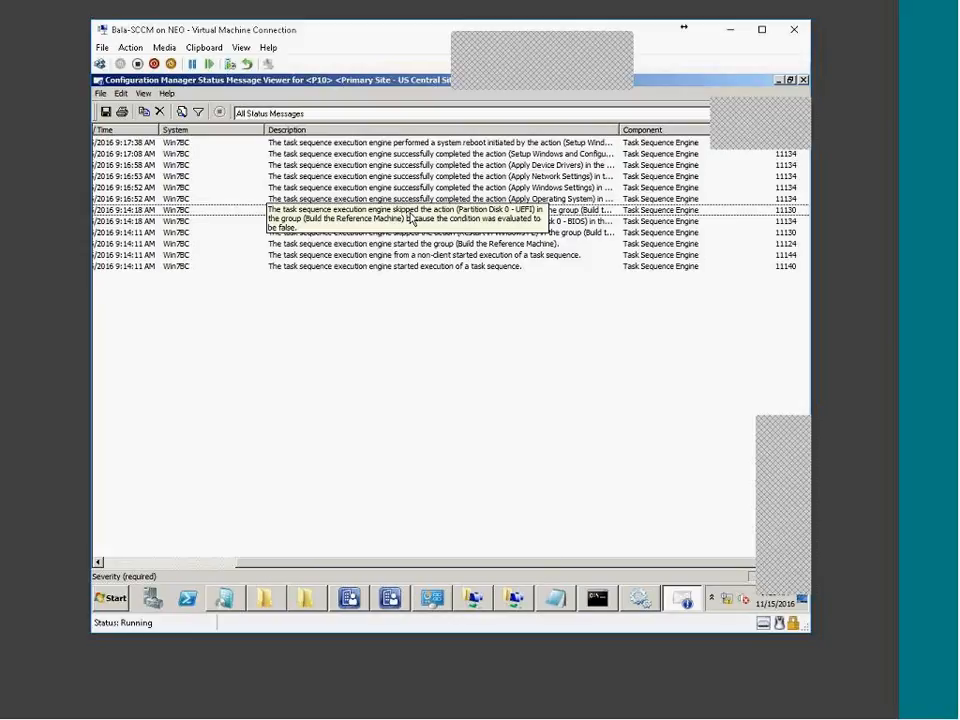
pyautogui.click(423, 211)
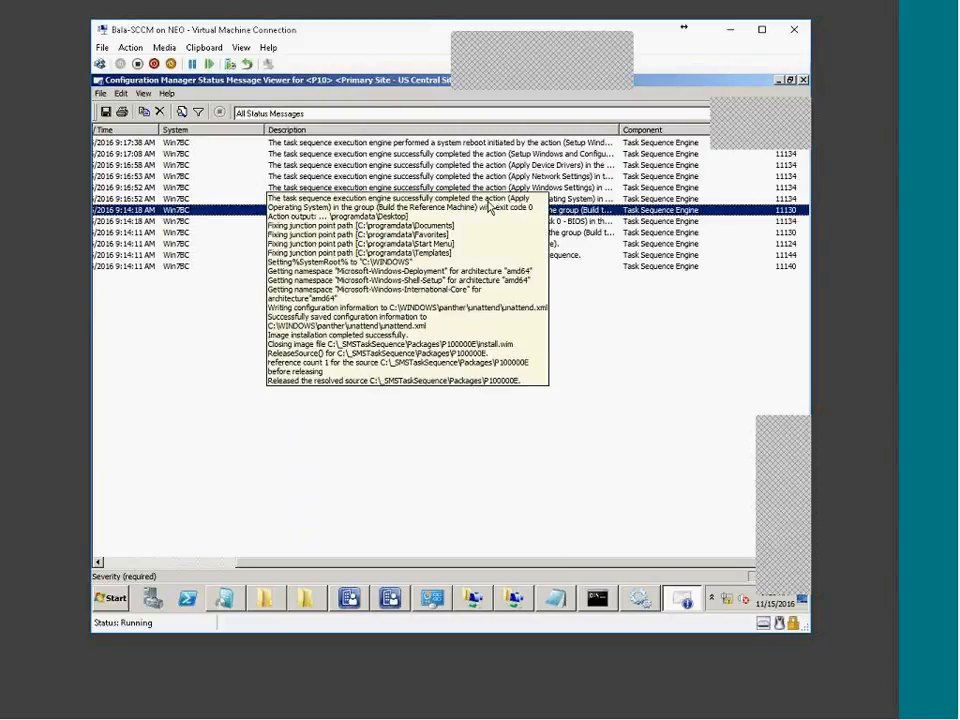
pyautogui.click(491, 198)
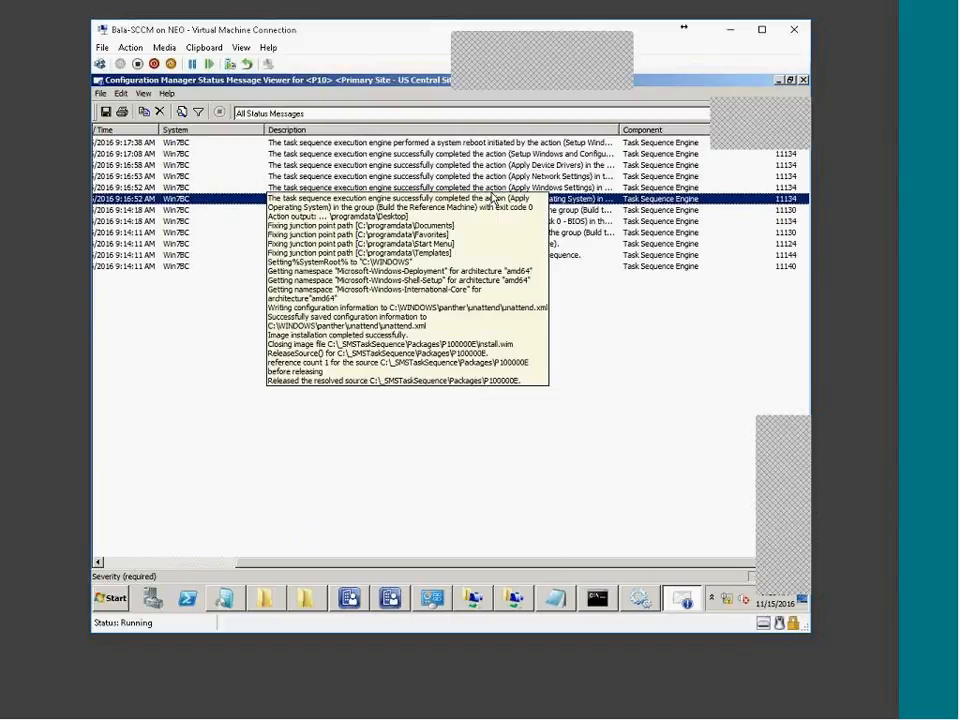
pyautogui.click(491, 187)
pyautogui.click(491, 177)
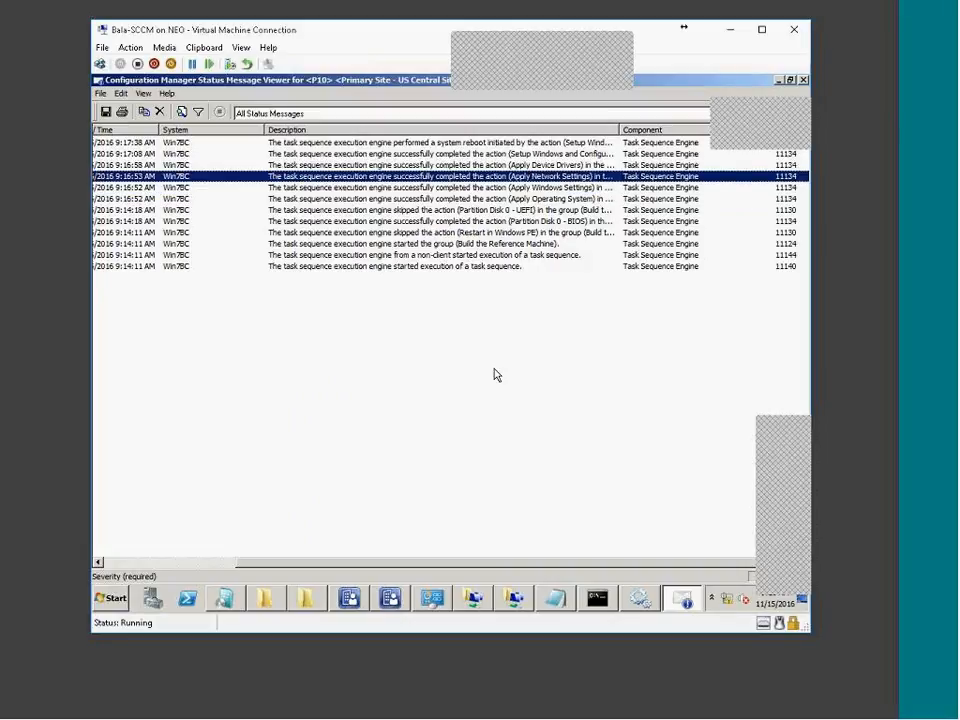
pyautogui.click(213, 566)
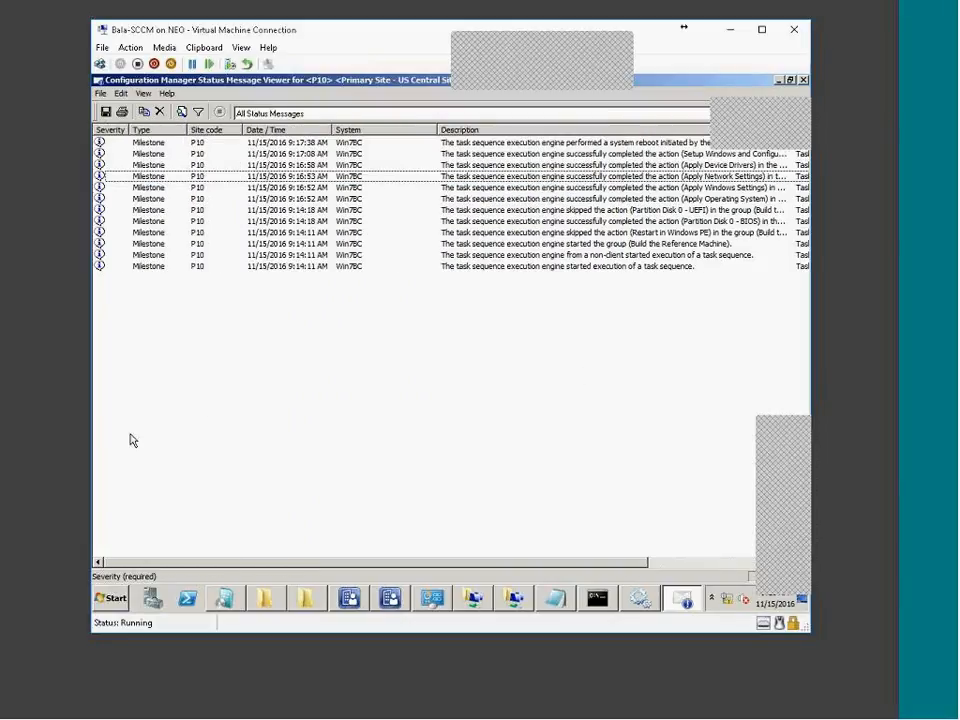
# Refresh with F5, inspect the new Install Applications and Toolkit messages, and minimize the OCT-BC-Win7 window
pyautogui.press('F5')
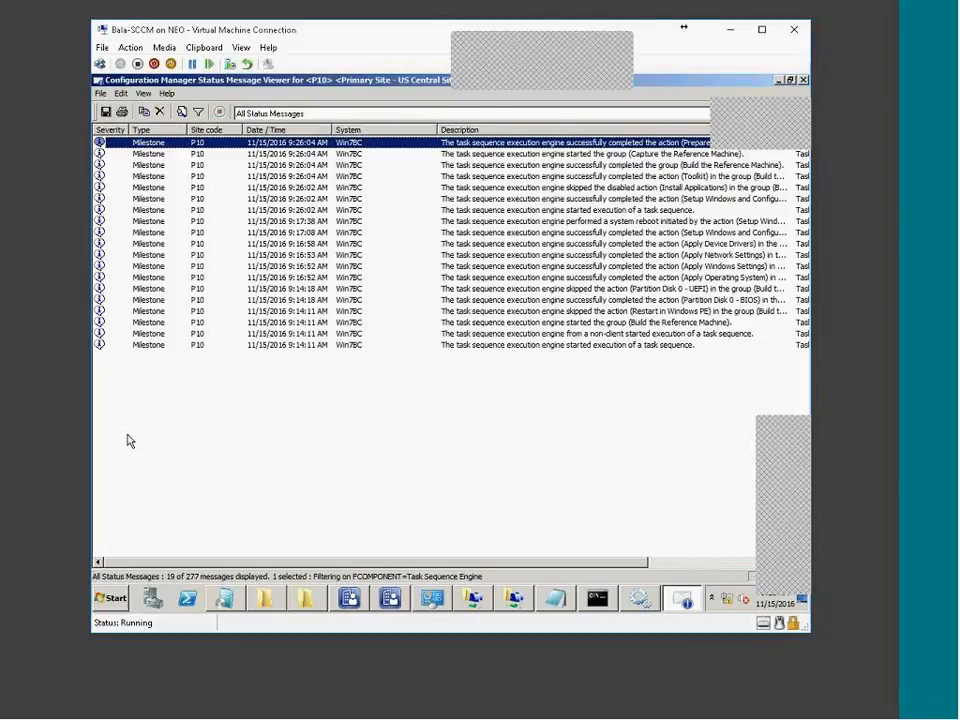
pyautogui.click(680, 188)
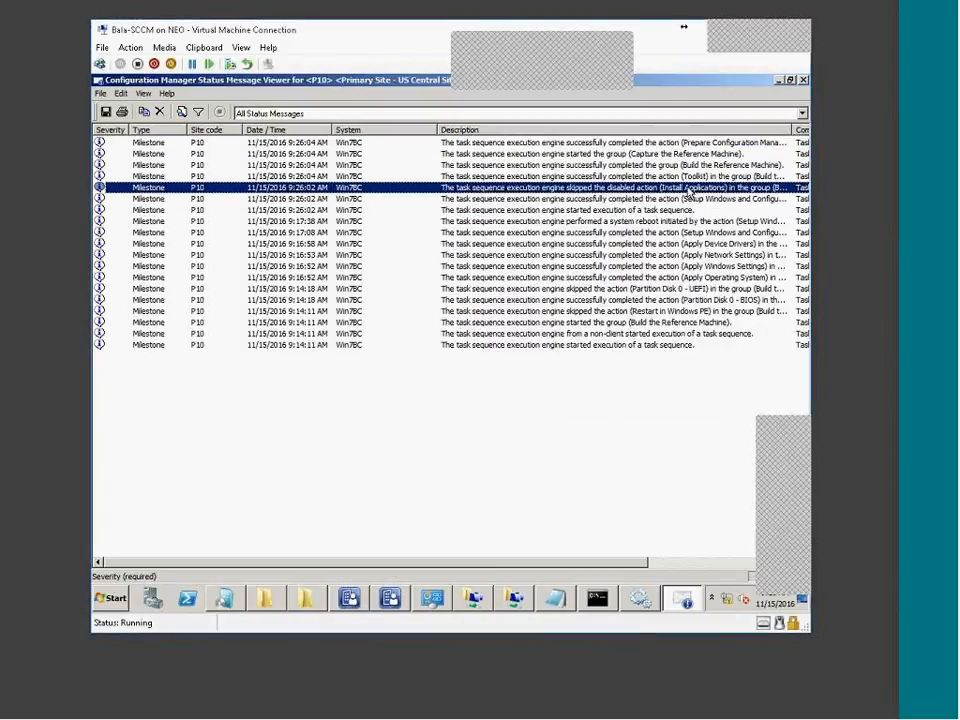
pyautogui.click(679, 177)
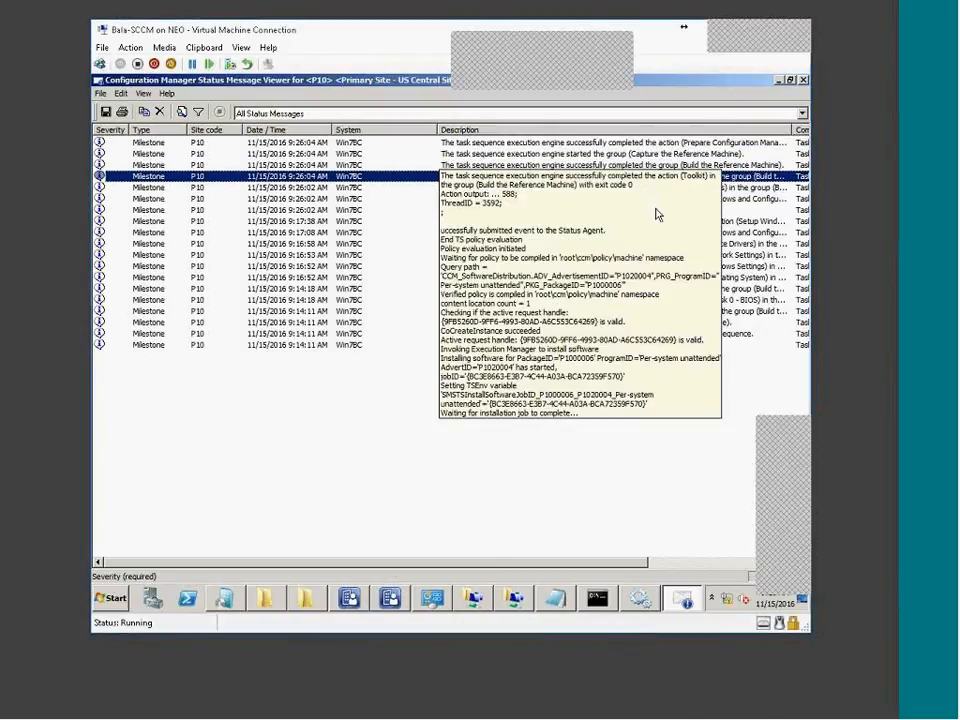
pyautogui.click(761, 706)
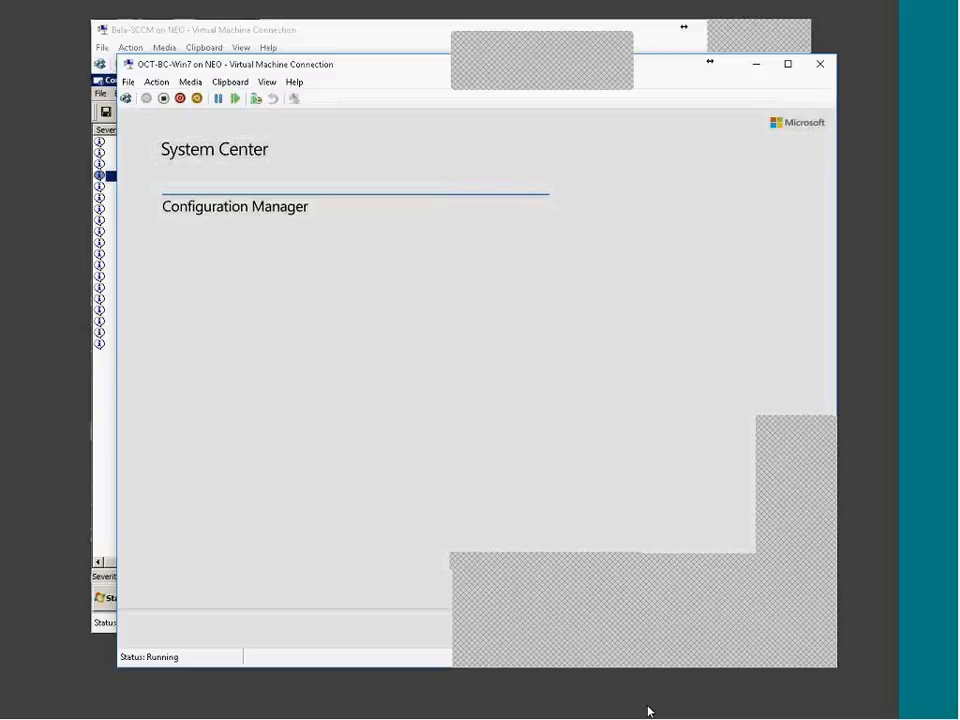
pyautogui.click(754, 718)
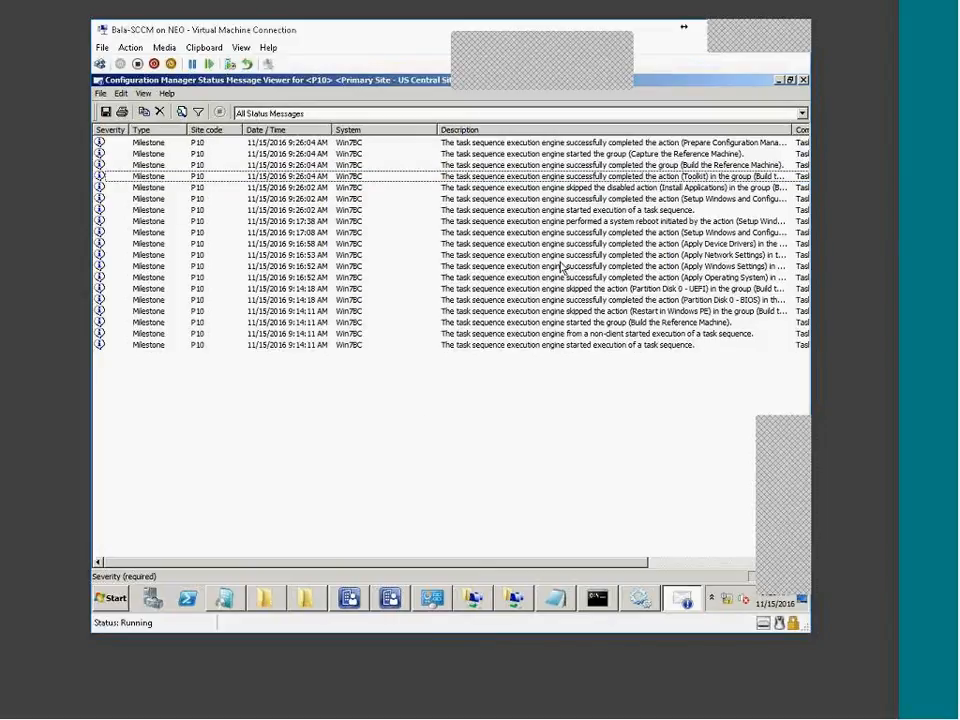
pyautogui.click(624, 176)
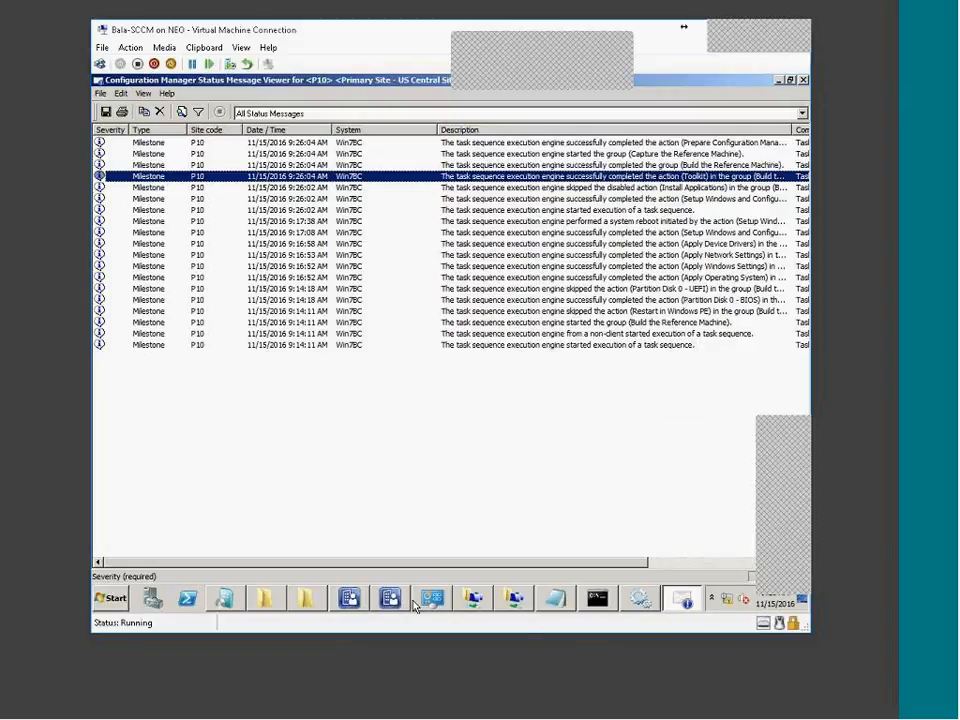
# Review the Capture the Reference Machine group, Prepare Client and Prepare OS steps, then refresh the messages
pyautogui.click(394, 600)
pyautogui.moveTo(484, 120); pyautogui.dragTo(528, 366)
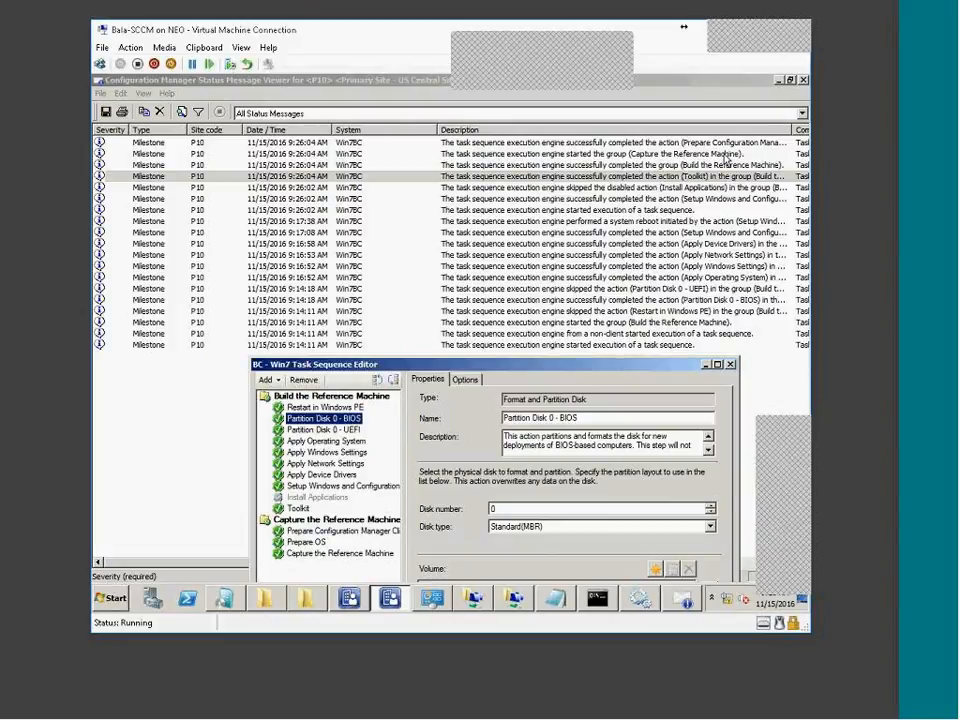
pyautogui.click(332, 520)
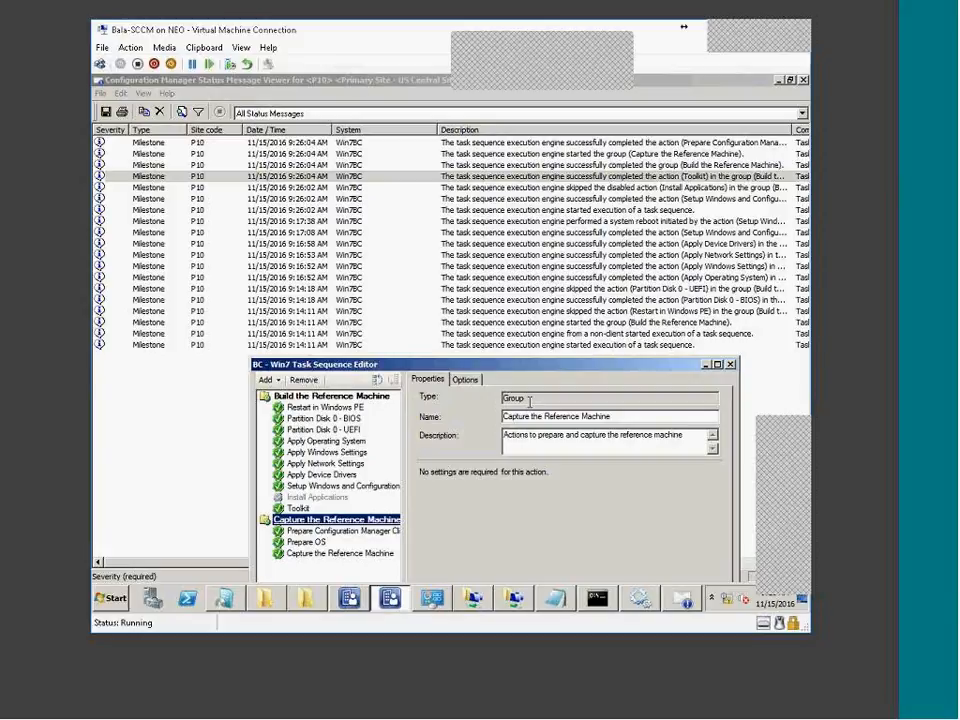
pyautogui.moveTo(530, 402); pyautogui.dragTo(459, 403)
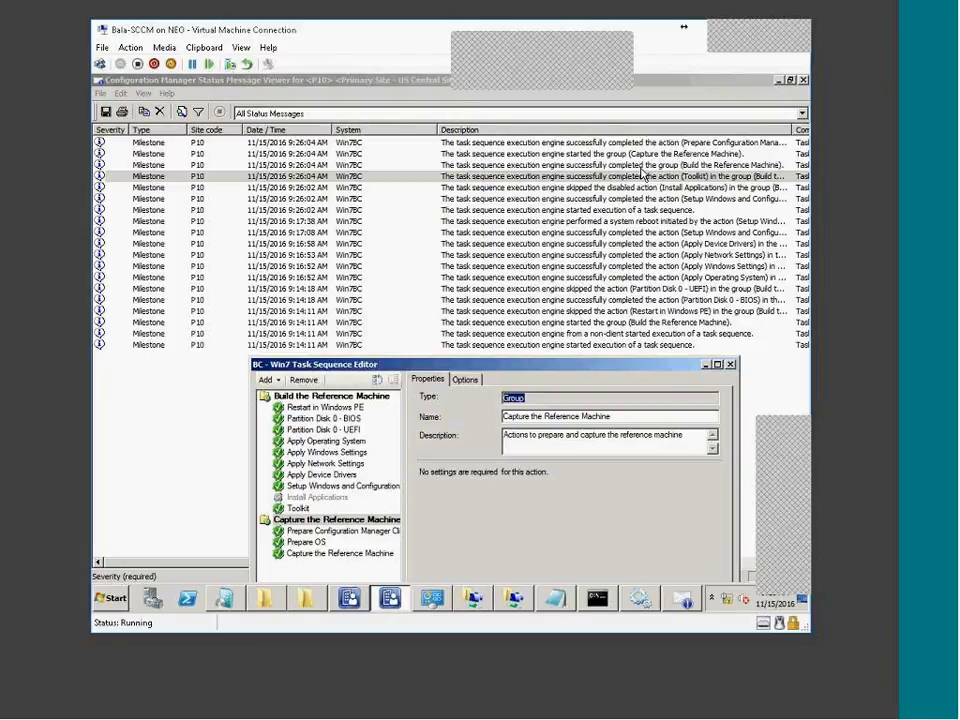
pyautogui.click(318, 531)
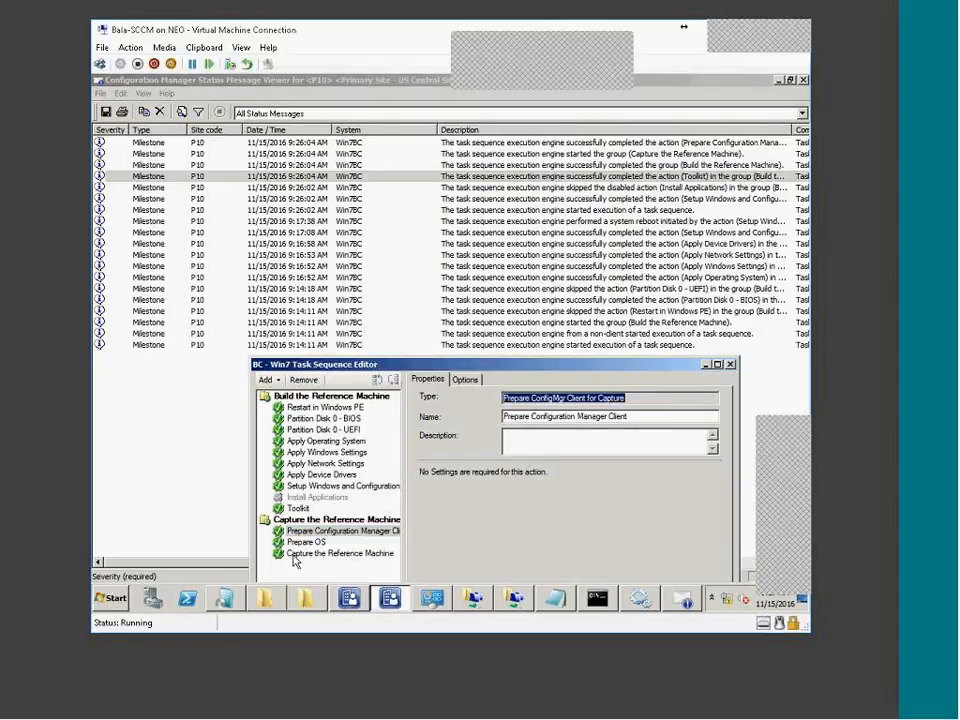
pyautogui.click(300, 543)
pyautogui.click(129, 480)
pyautogui.press('F5')
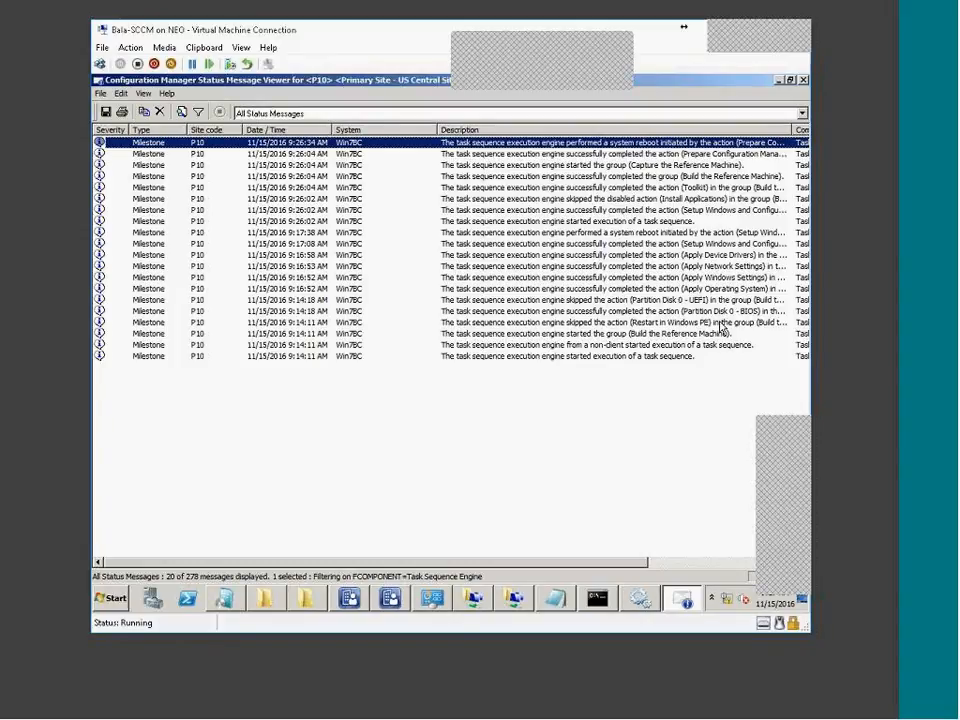
# Refresh the list to 20 messages ending in the 9:26:34 AM reboot, then bring up OCT-BC-Win7
pyautogui.moveTo(722, 327)
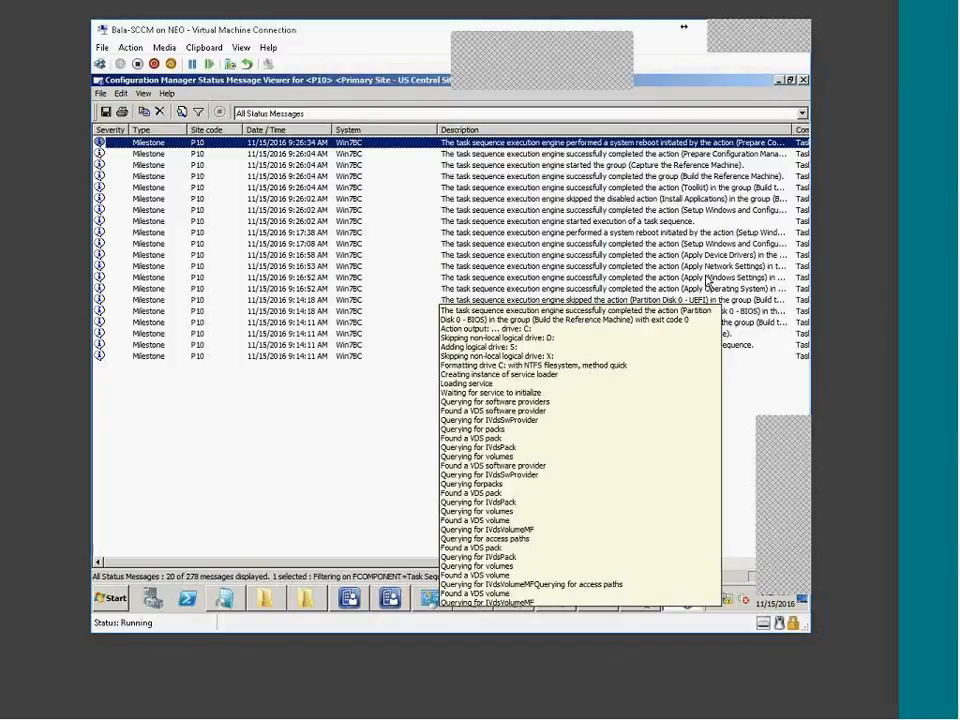
pyautogui.moveTo(607, 292)
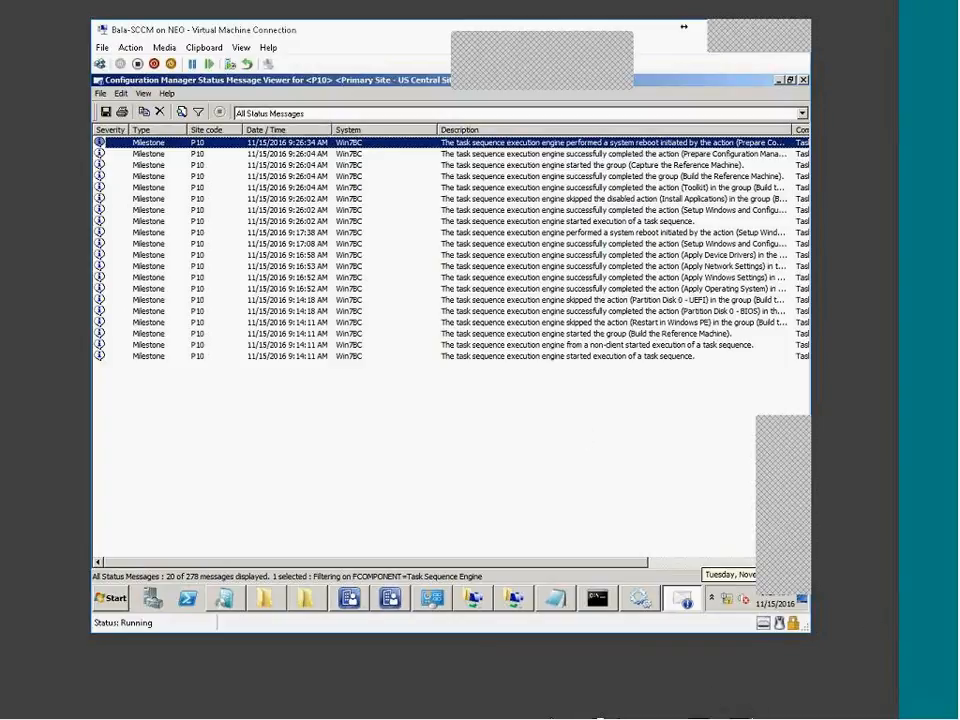
pyautogui.click(542, 717)
pyautogui.click(550, 712)
pyautogui.click(519, 413)
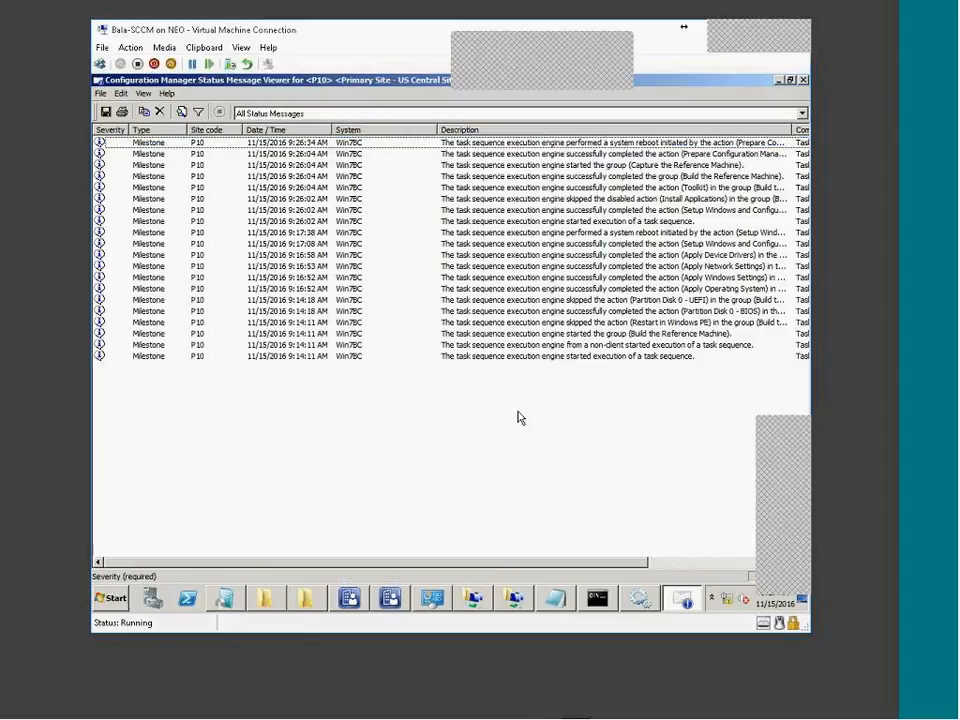
pyautogui.press('F5')
pyautogui.press('F5')
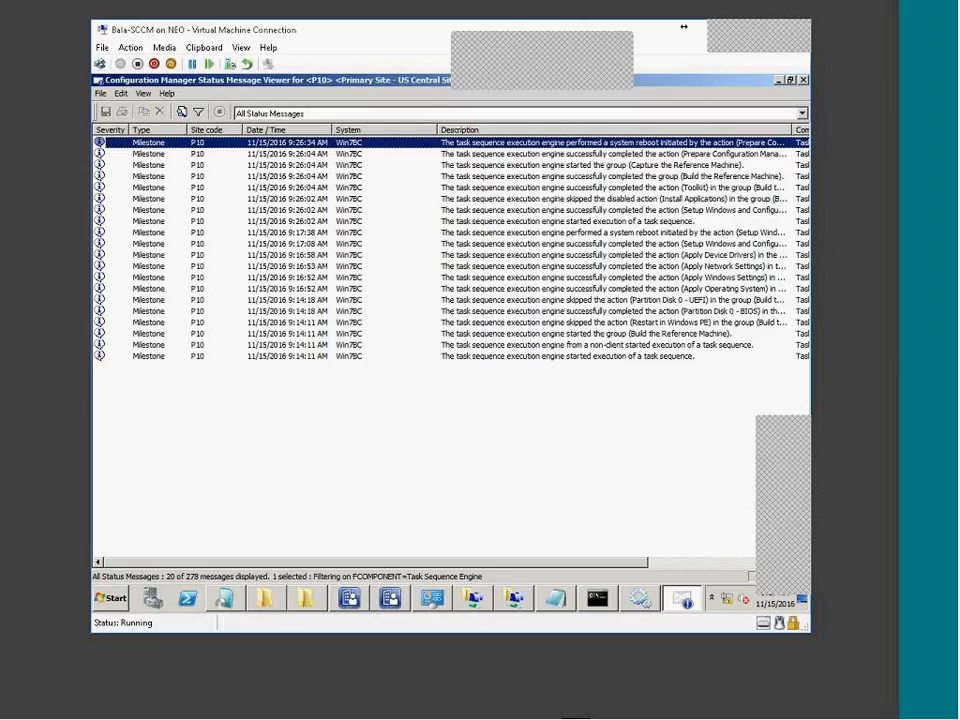
pyautogui.click(743, 712)
# Check the reference machine's progress screen, then return to the status message viewer machine
pyautogui.click(771, 715)
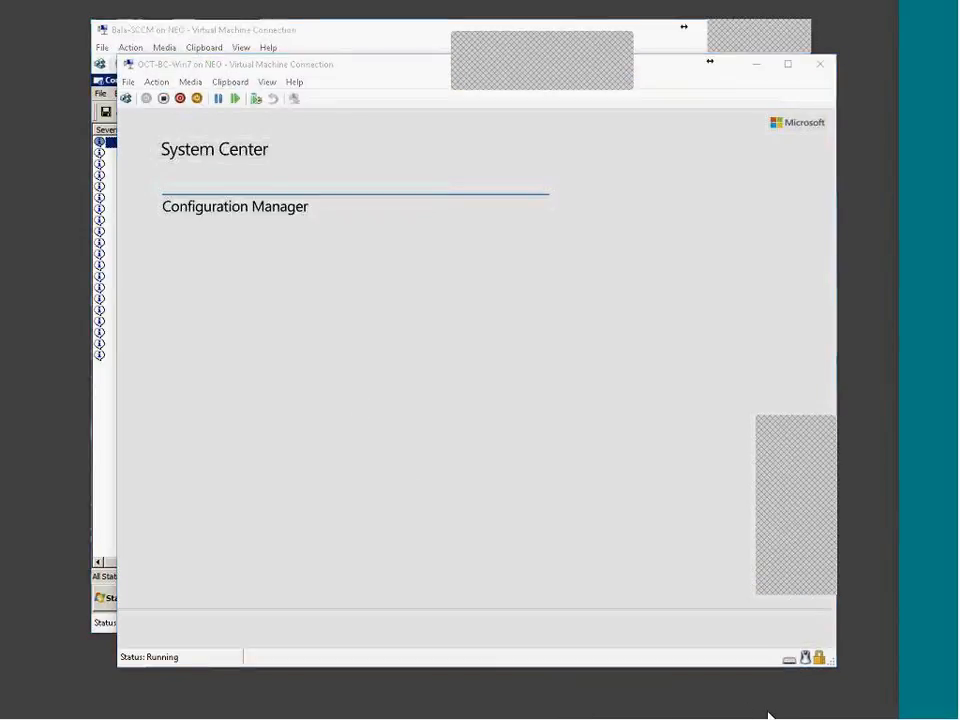
pyautogui.click(658, 712)
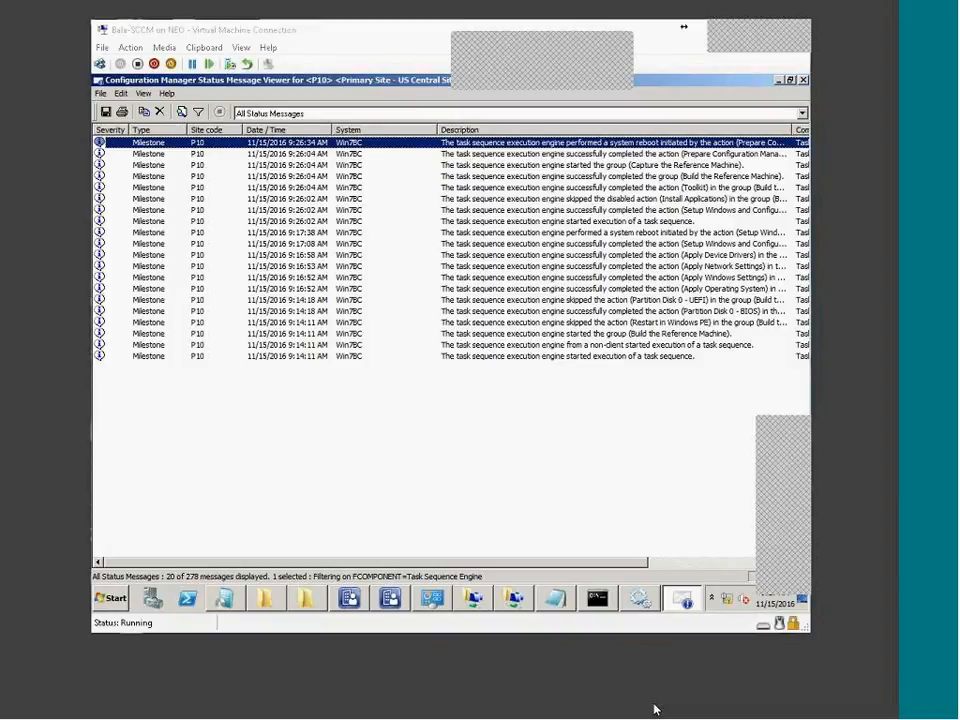
pyautogui.click(656, 710)
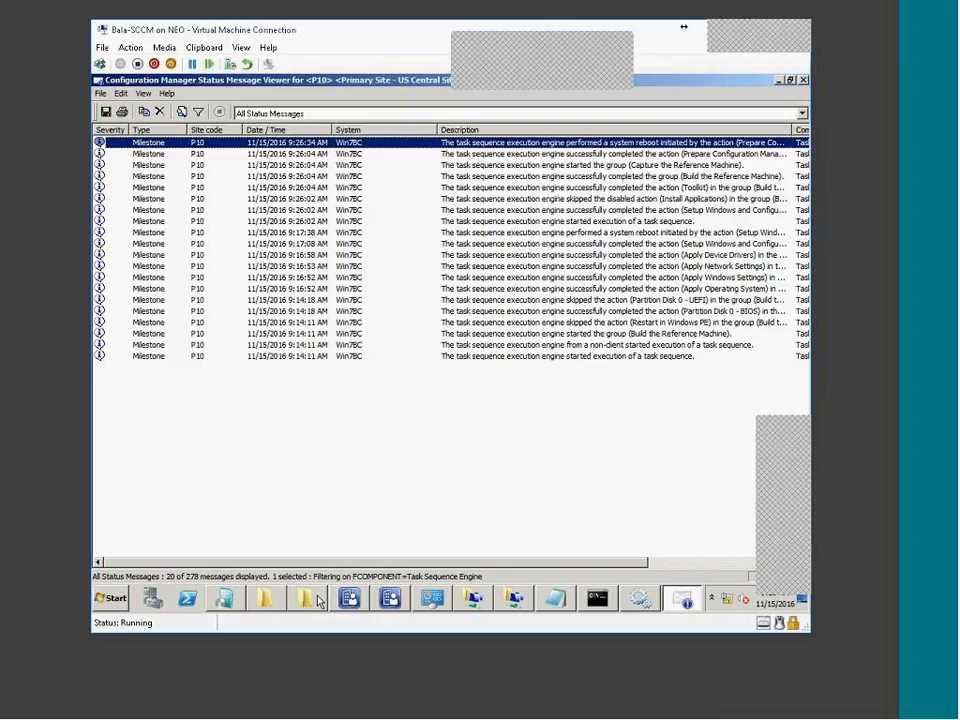
# Browse to the still-empty D:\SOURCE\OSD\Capture folder and place the BC - Win7 editor beside it
pyautogui.click(318, 600)
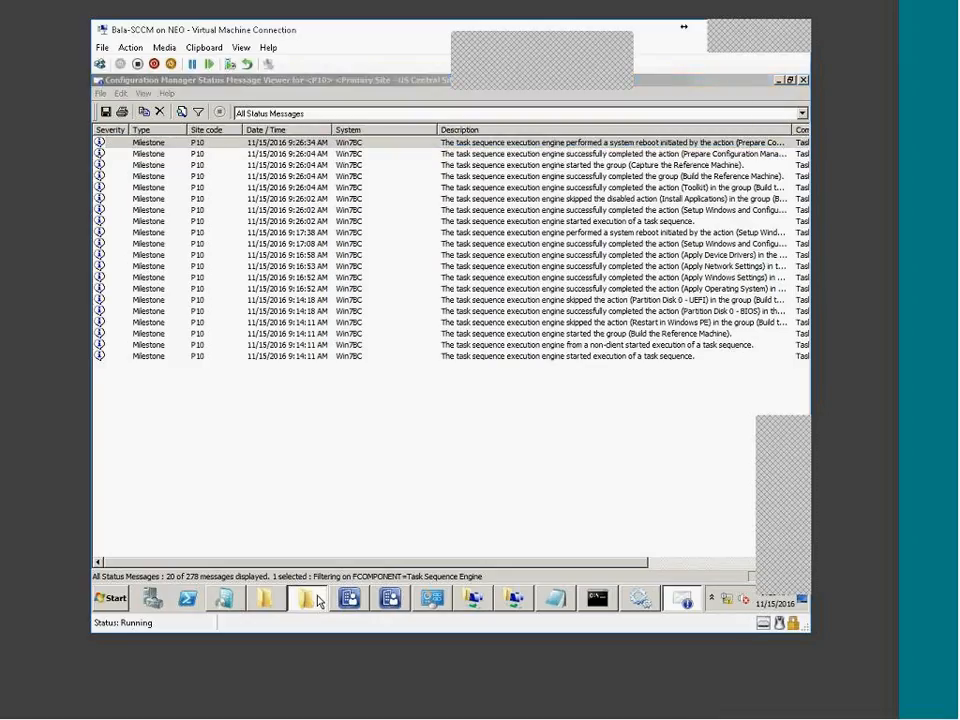
pyautogui.click(157, 323)
pyautogui.doubleClick(255, 294)
pyautogui.doubleClick(246, 181)
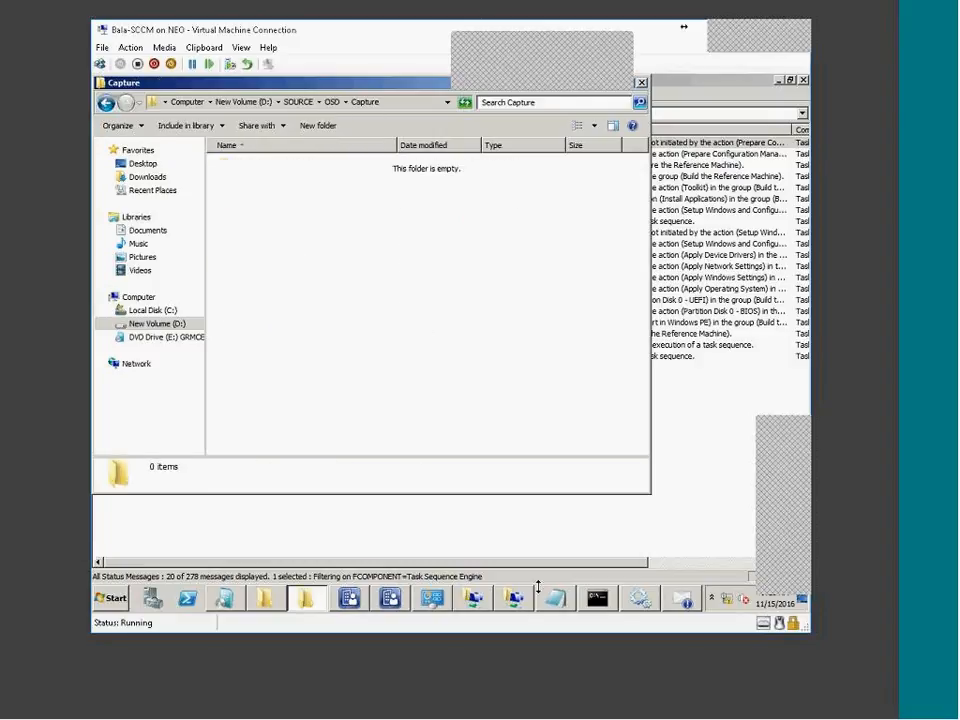
pyautogui.click(390, 598)
pyautogui.moveTo(471, 365); pyautogui.dragTo(542, 189)
# Review the Capture the Reference Machine destination, highlighting the 7X64win112016.wim file name
pyautogui.click(411, 377)
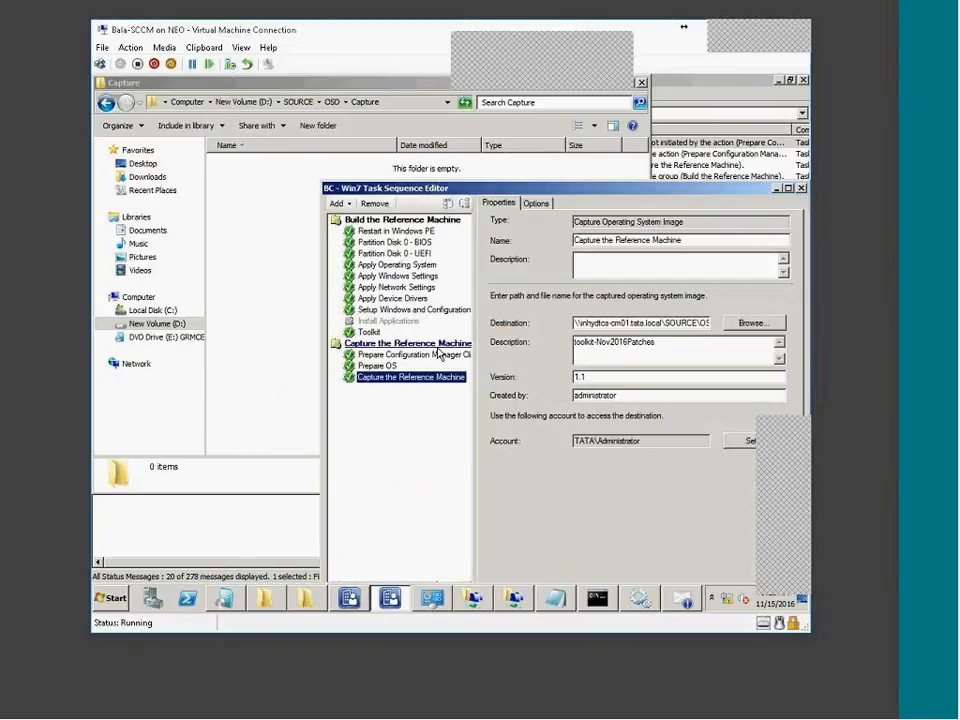
pyautogui.click(379, 366)
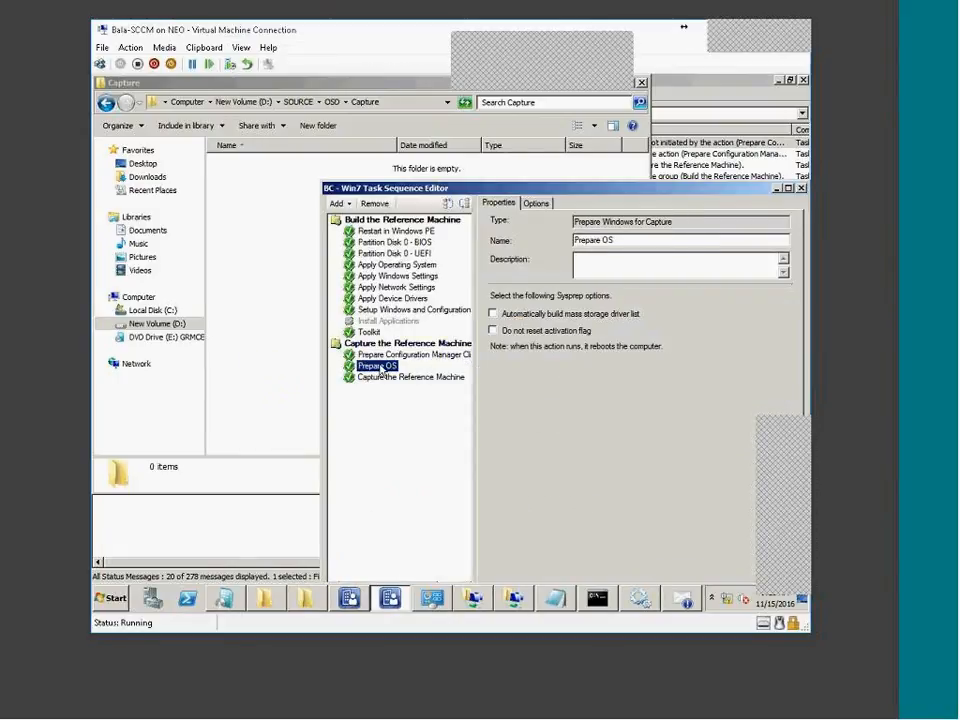
pyautogui.click(395, 377)
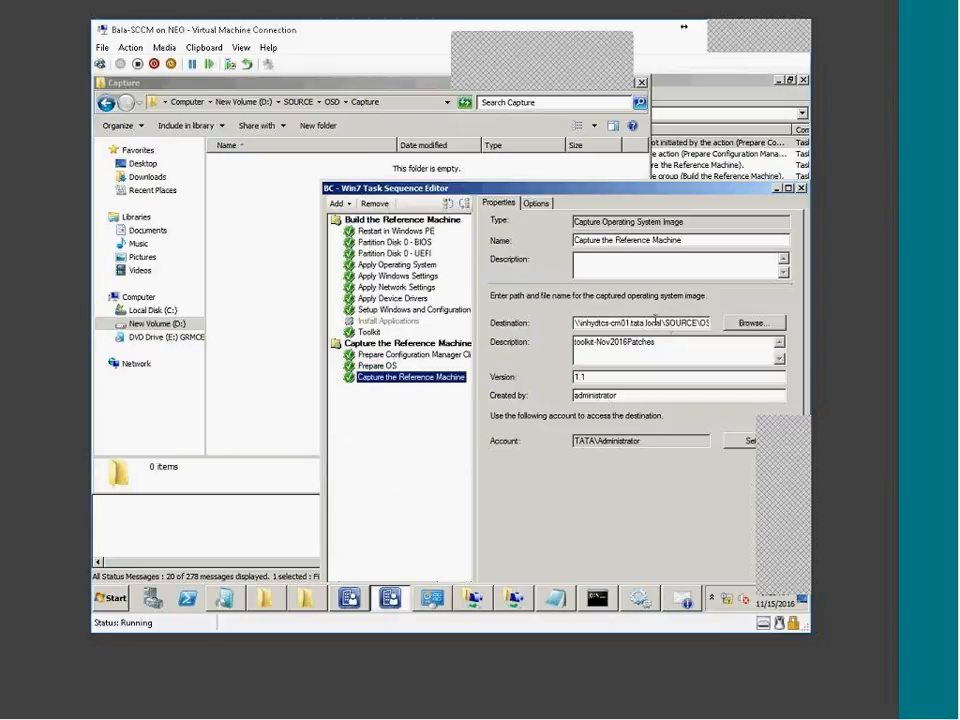
pyautogui.doubleClick(661, 323)
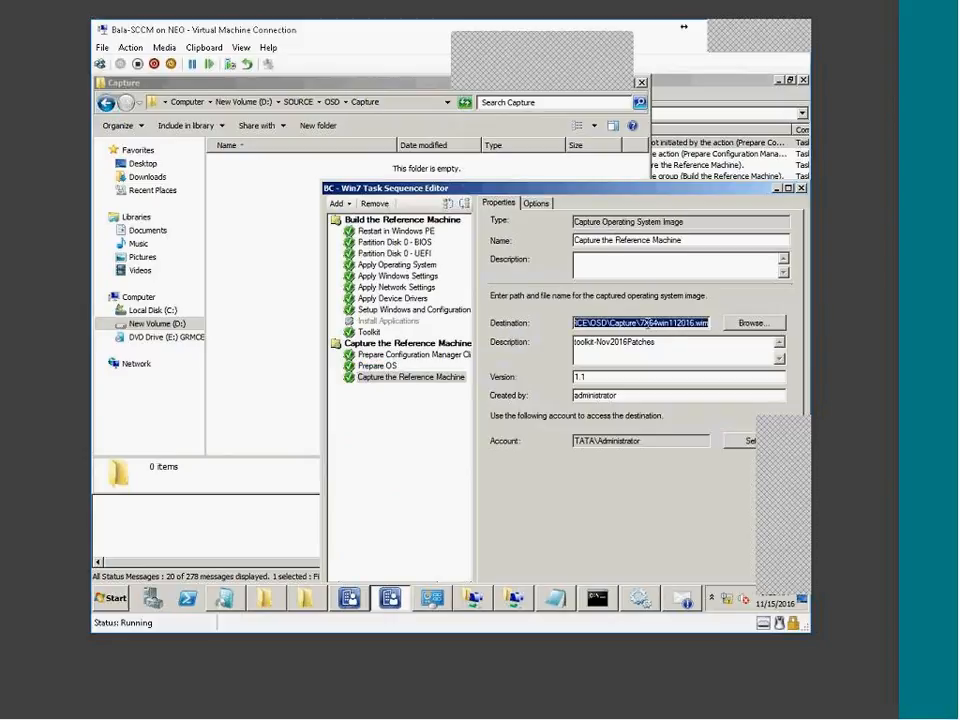
pyautogui.click(642, 323)
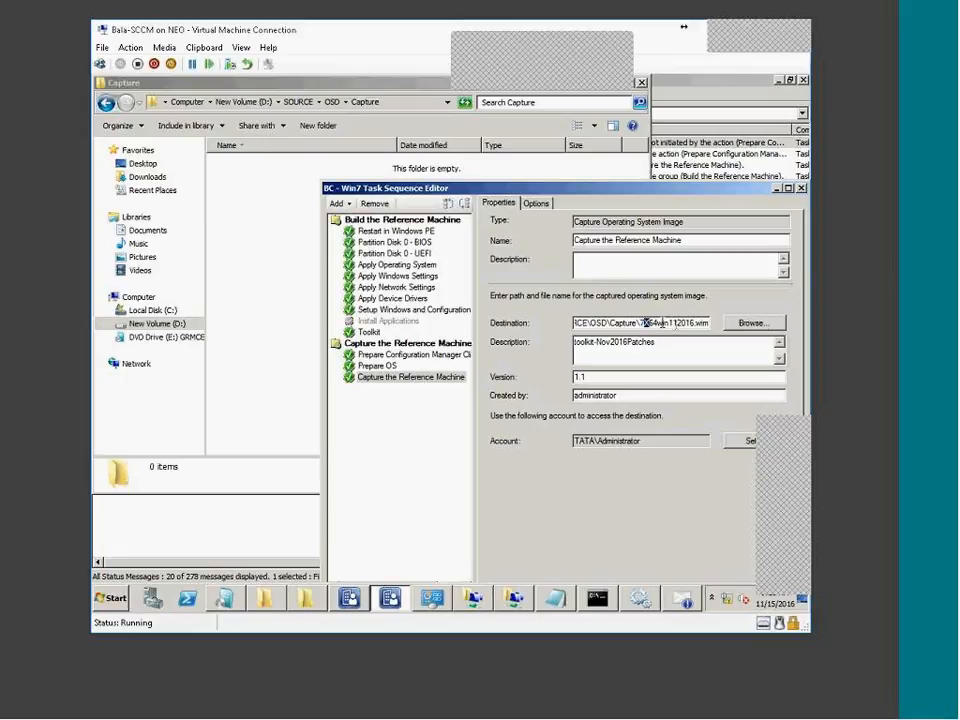
pyautogui.hotkey('shift', 'End')
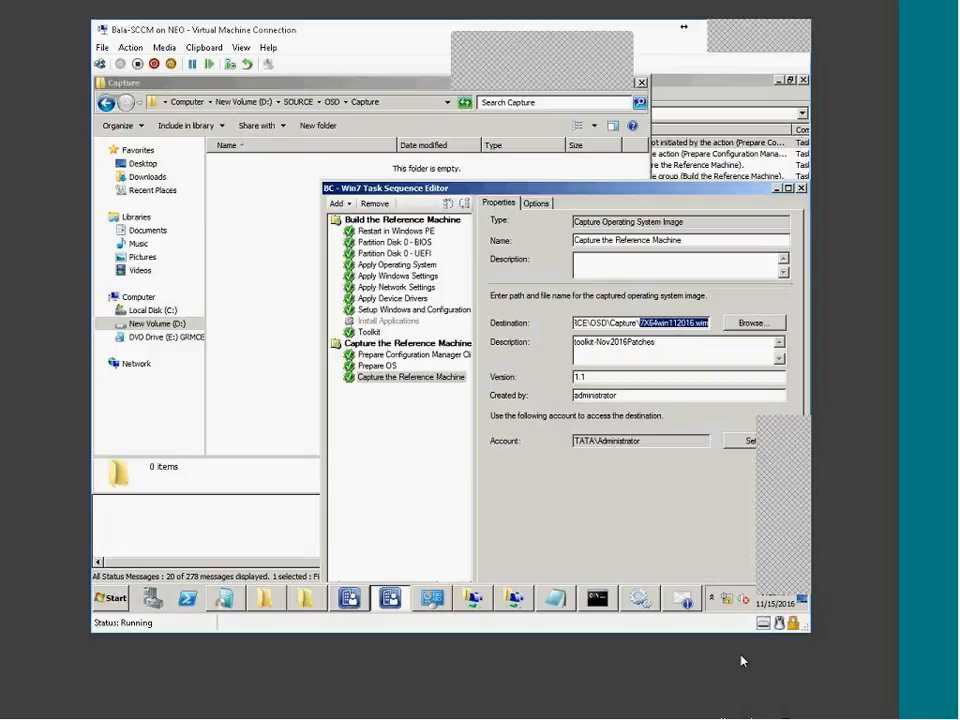
# Rearrange the Win7 build VM and task sequence editor windows, leaving the VM in front
pyautogui.click(745, 718)
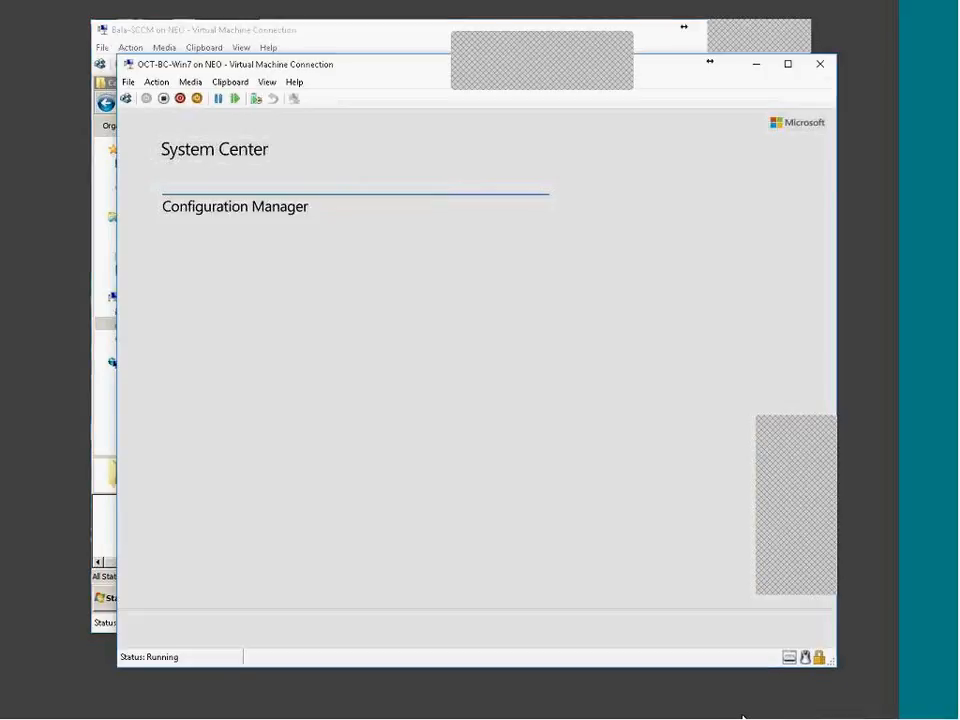
pyautogui.moveTo(511, 68); pyautogui.dragTo(535, 93)
pyautogui.moveTo(379, 96); pyautogui.dragTo(444, 62)
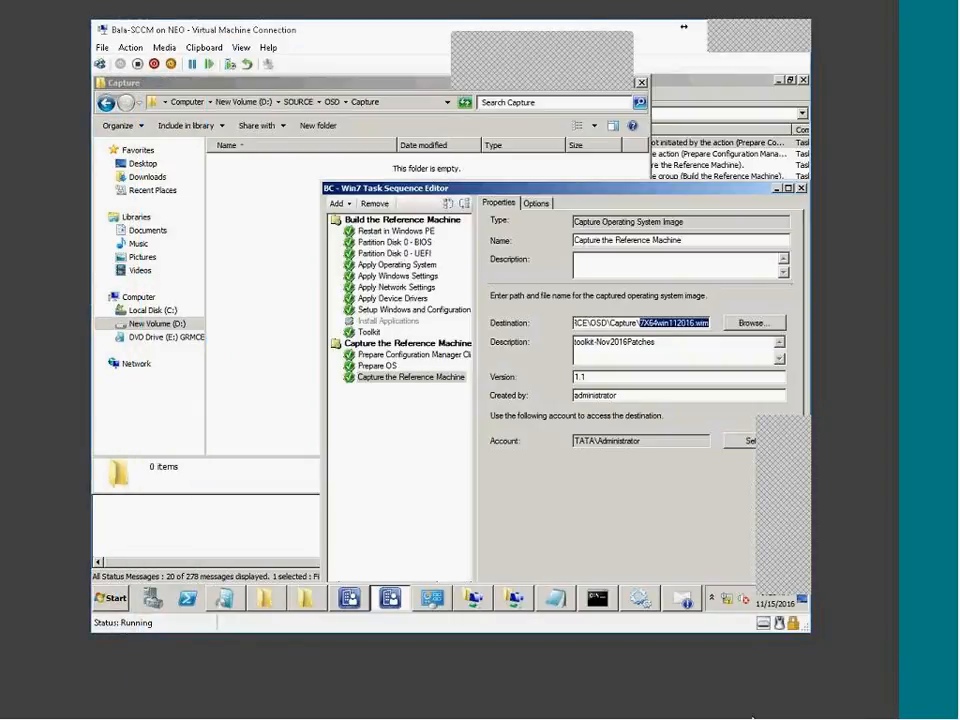
pyautogui.moveTo(531, 189); pyautogui.dragTo(535, 160)
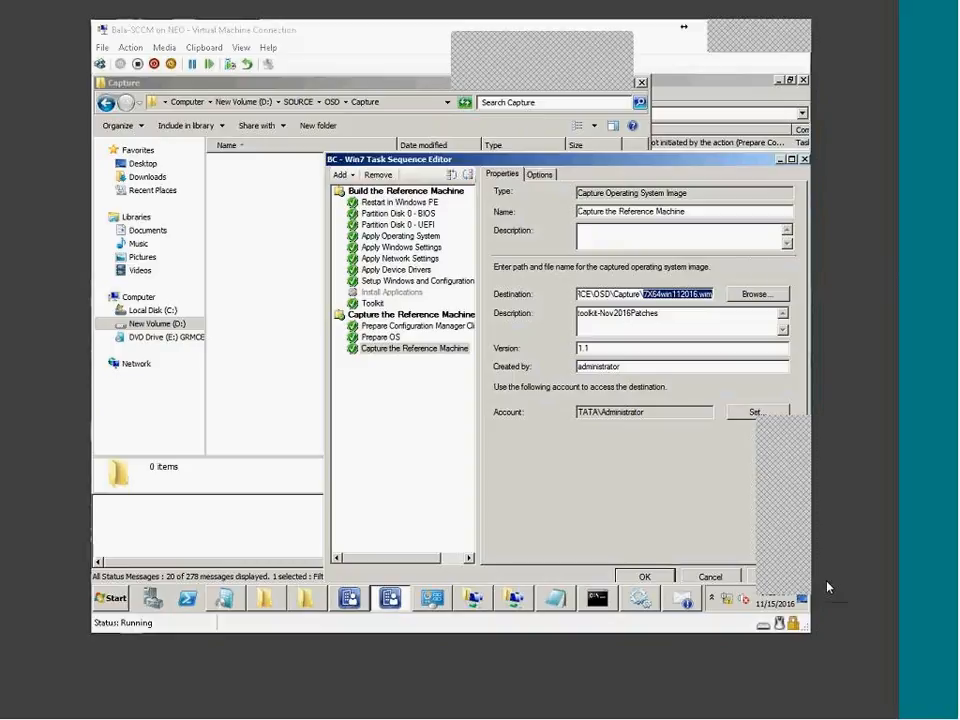
pyautogui.click(752, 710)
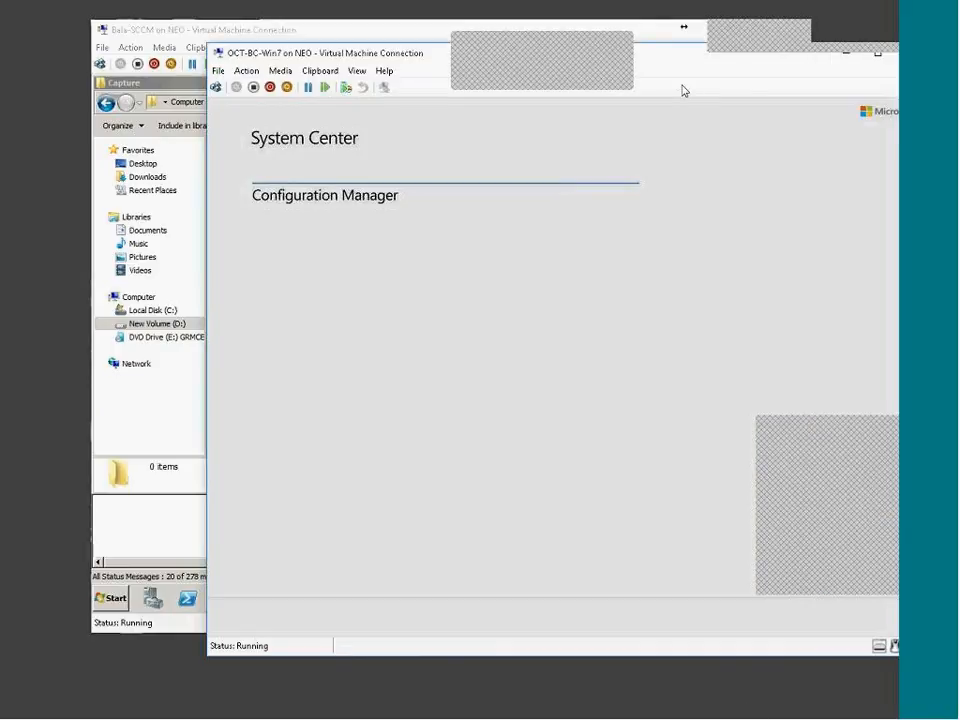
pyautogui.moveTo(860, 14); pyautogui.dragTo(750, 29)
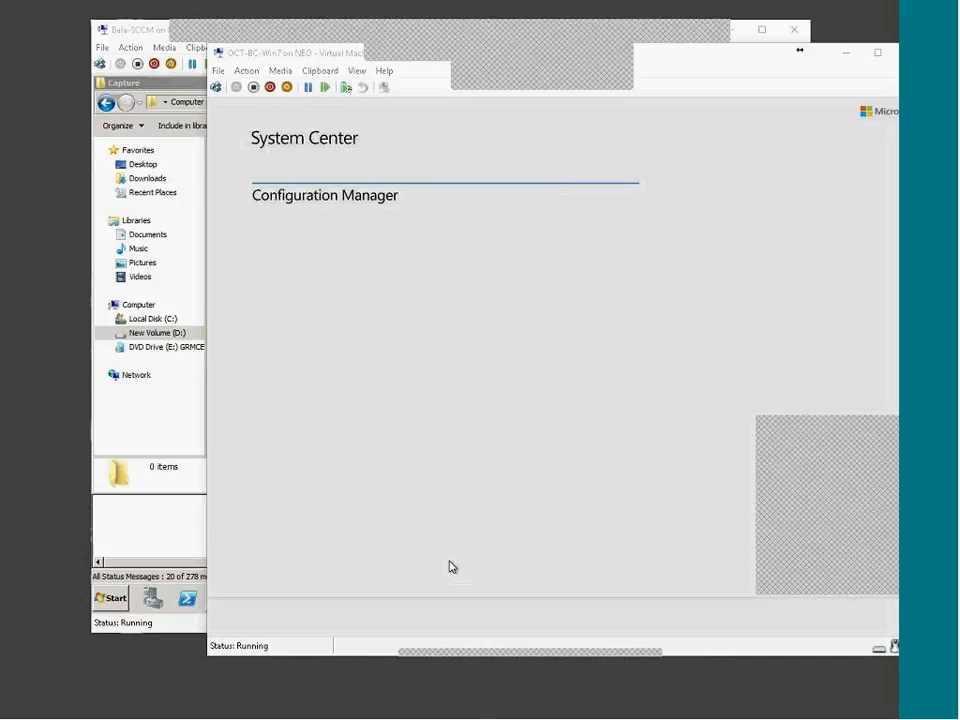
pyautogui.click(680, 716)
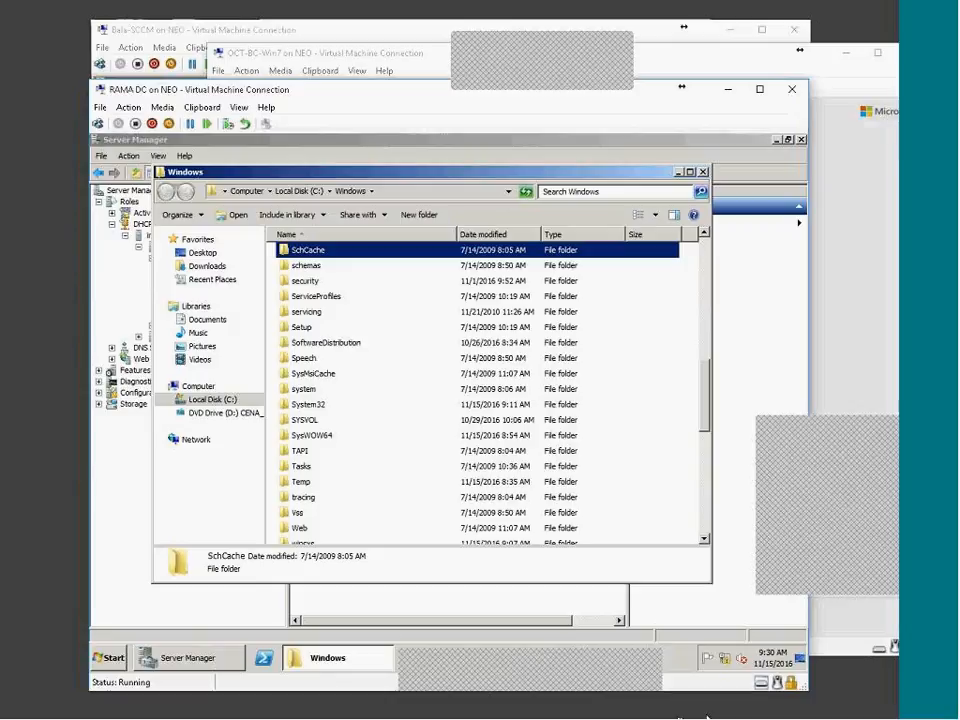
# Switch to the SCCM server's console and list Operating System Images, showing Windows 7 ENTERPRISE 1.0
pyautogui.click(705, 716)
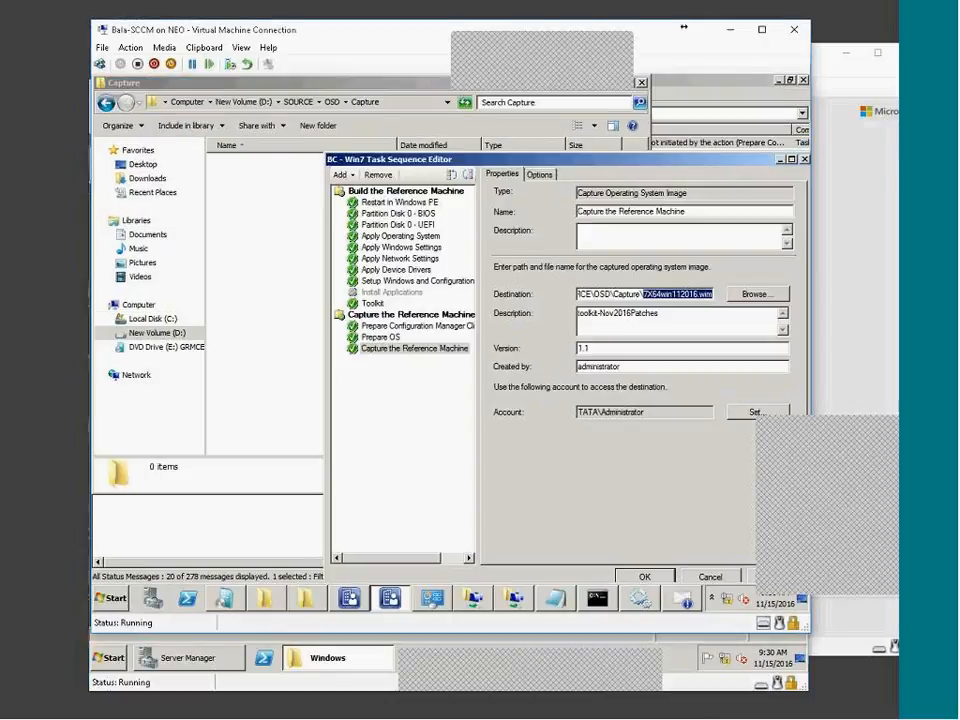
pyautogui.click(358, 600)
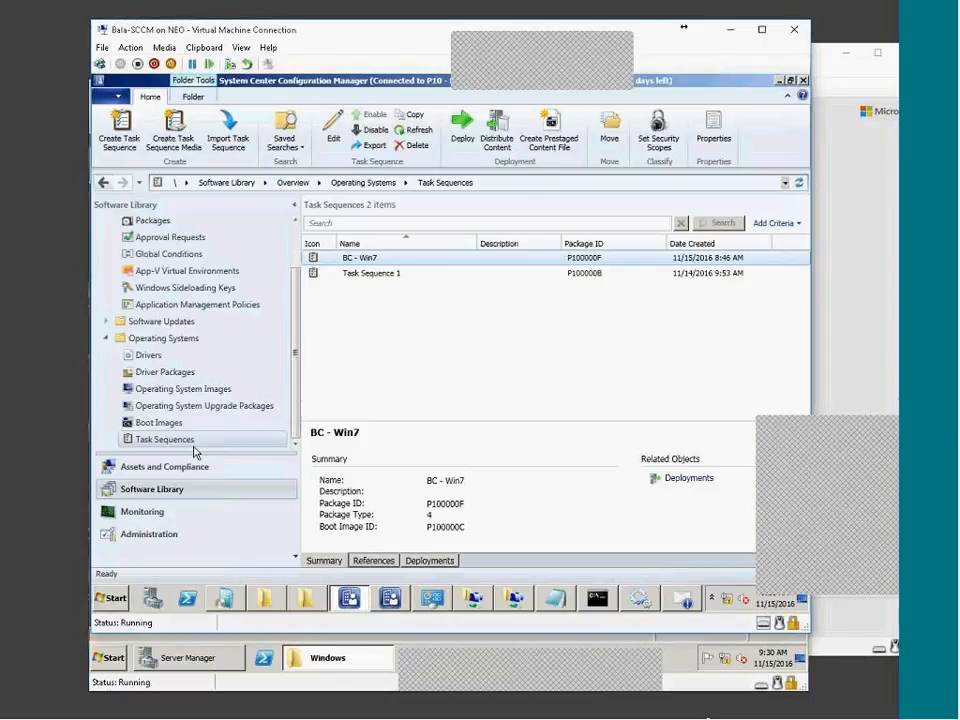
pyautogui.click(172, 390)
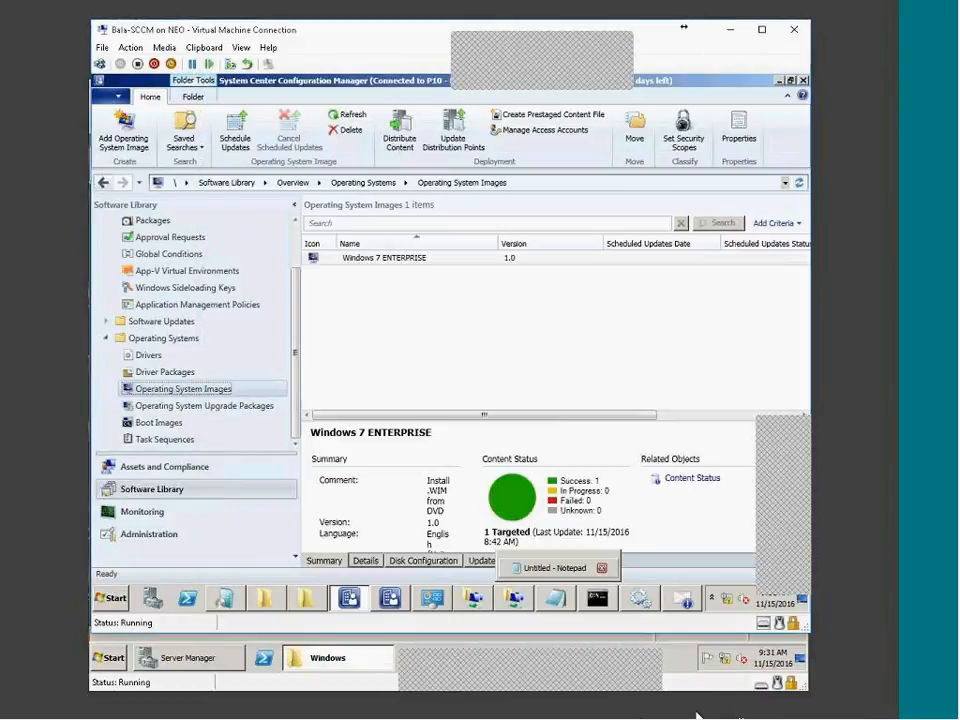
# Cycle through the open virtual machine windows between the Win7 build VM and SCCM server
pyautogui.click(702, 716)
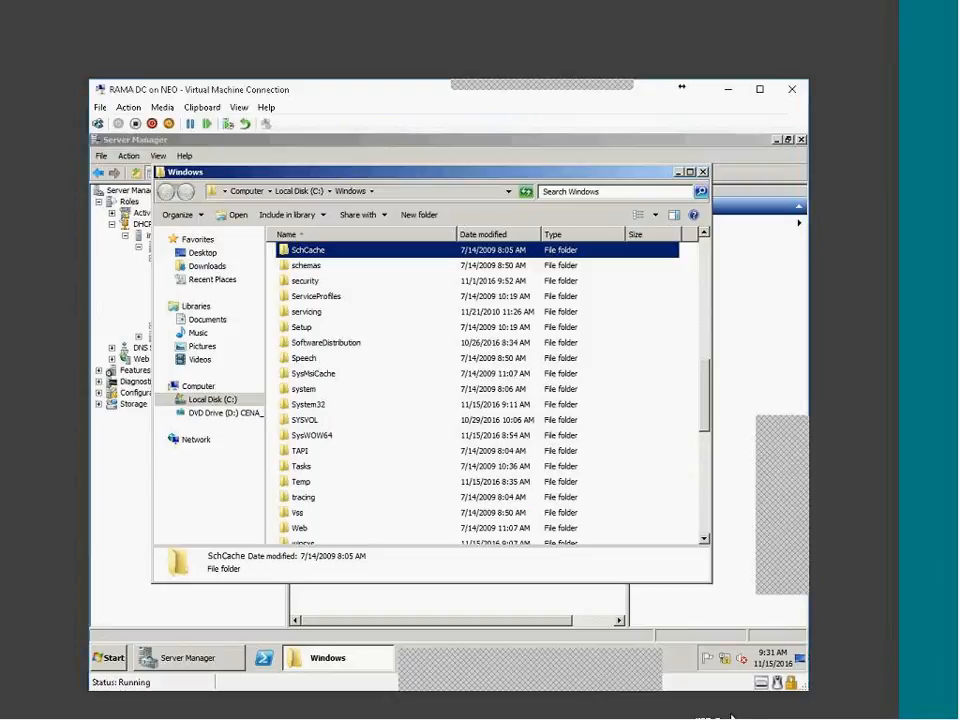
pyautogui.click(748, 716)
pyautogui.click(677, 716)
pyautogui.click(702, 716)
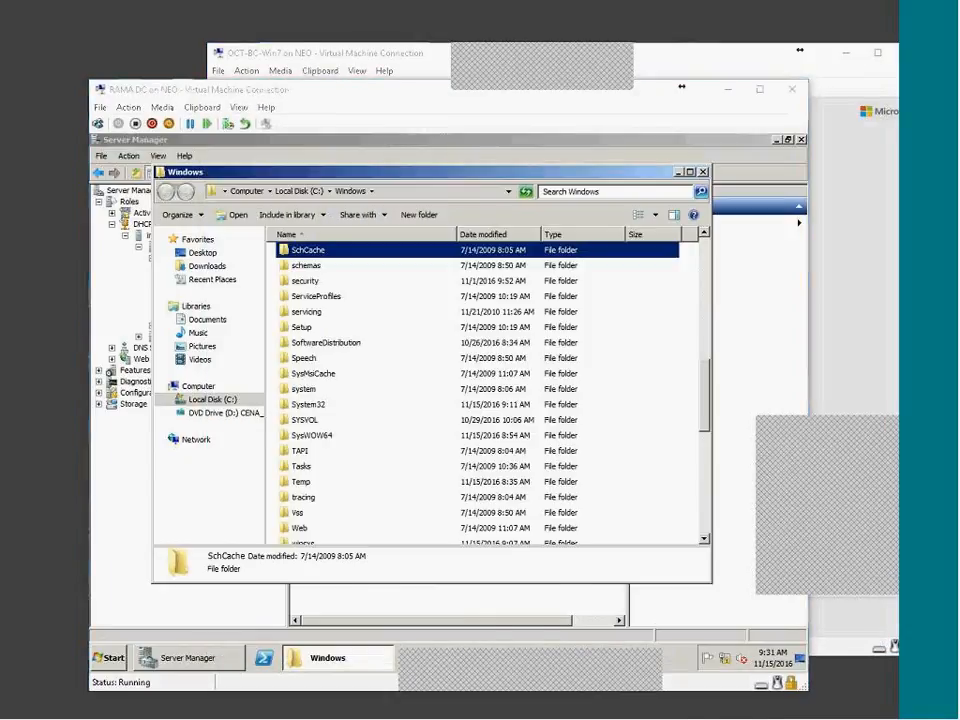
pyautogui.click(735, 716)
pyautogui.click(701, 714)
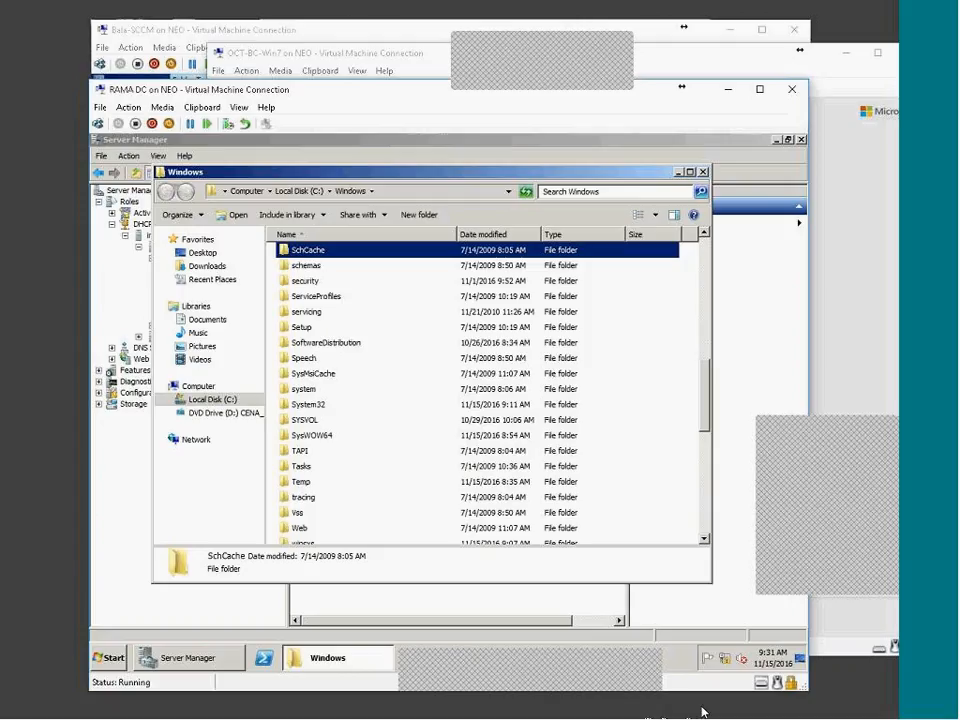
pyautogui.click(746, 710)
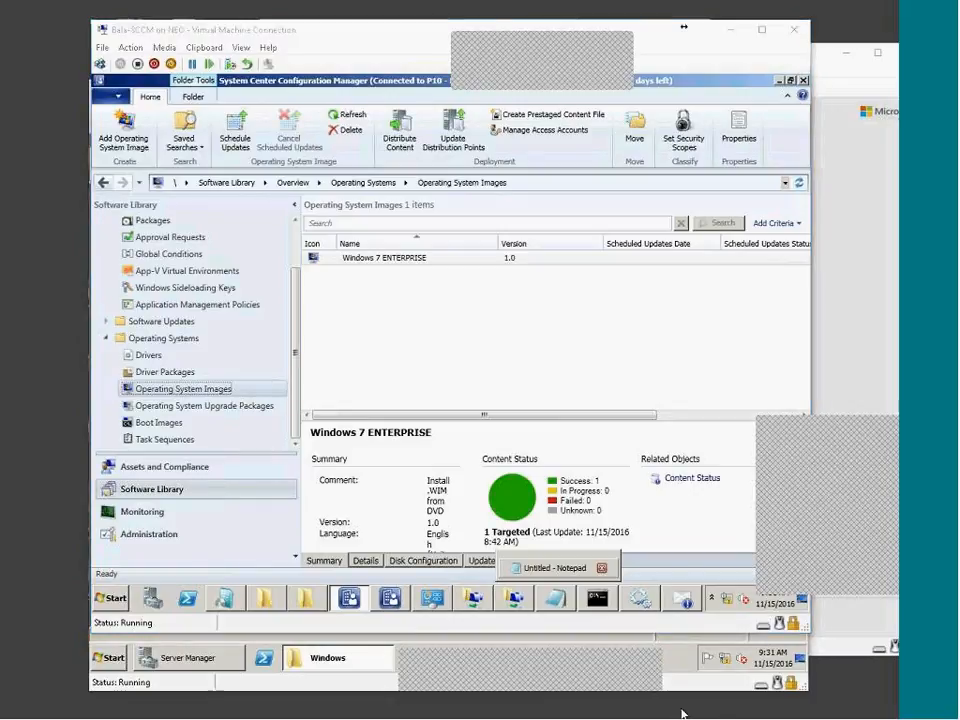
# Close the RAMA DC connection and move the Win7 build VM window left over the SCCM server
pyautogui.click(684, 712)
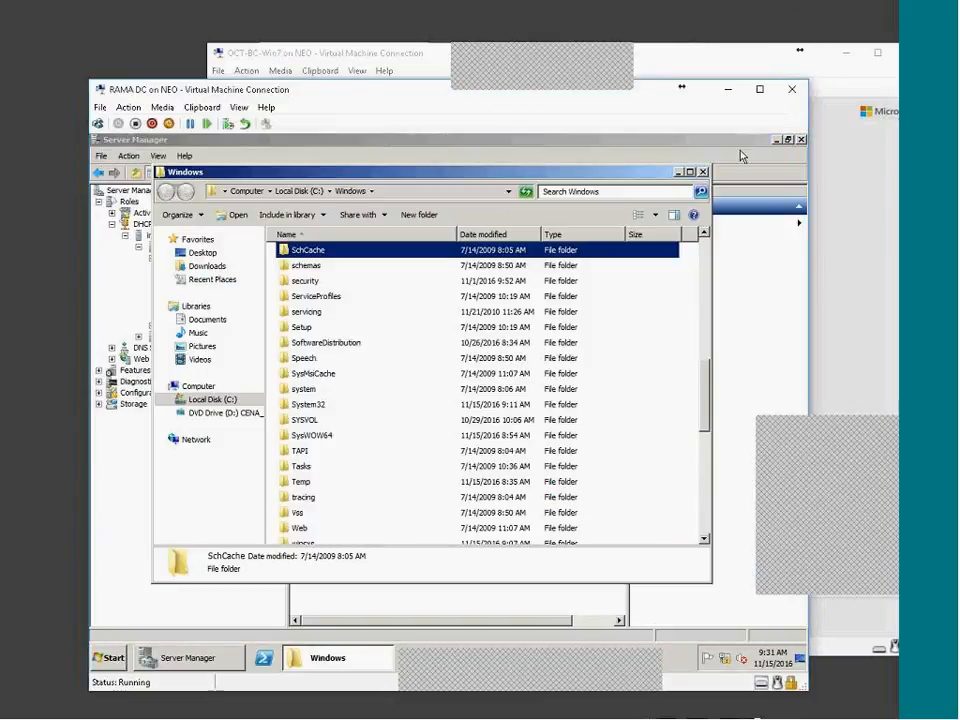
pyautogui.click(794, 96)
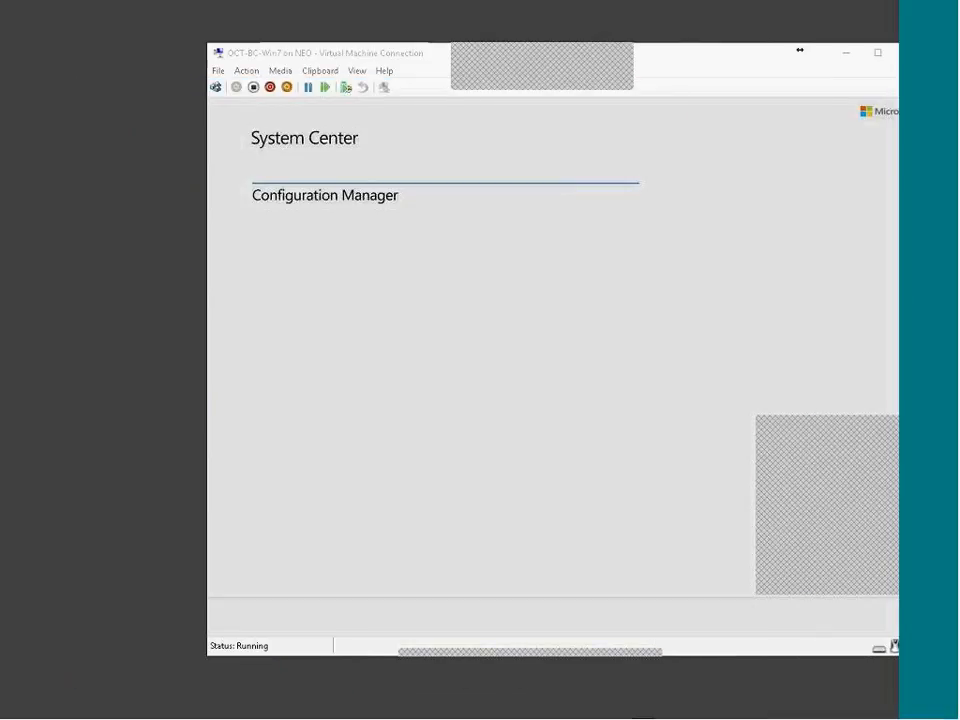
pyautogui.click(713, 718)
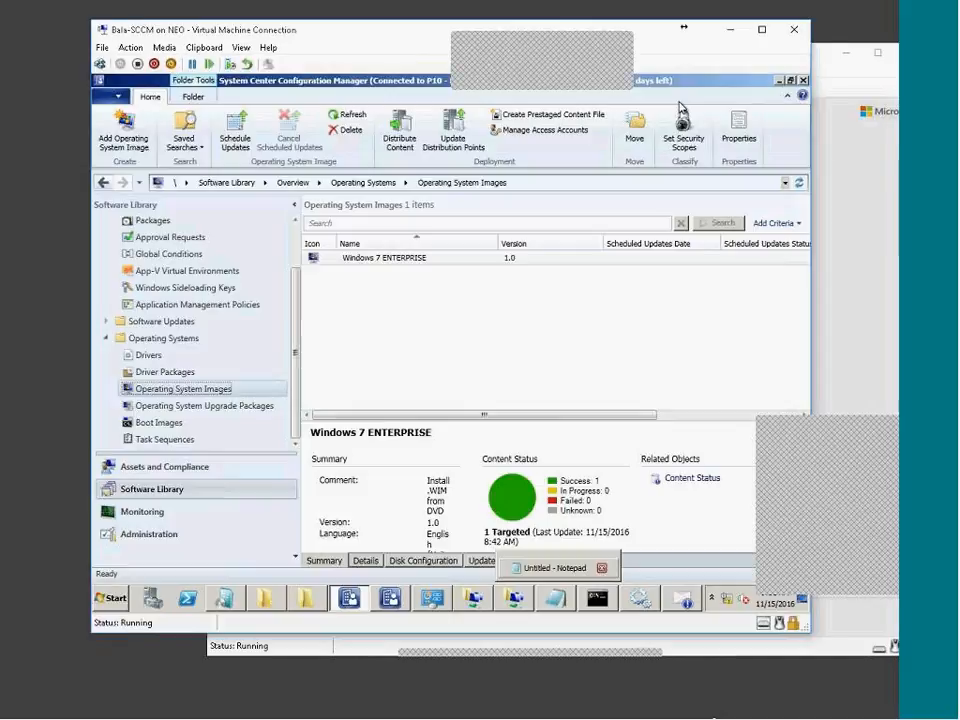
pyautogui.click(715, 718)
pyautogui.moveTo(552, 46); pyautogui.dragTo(185, 560)
pyautogui.moveTo(410, 62); pyautogui.dragTo(290, 69)
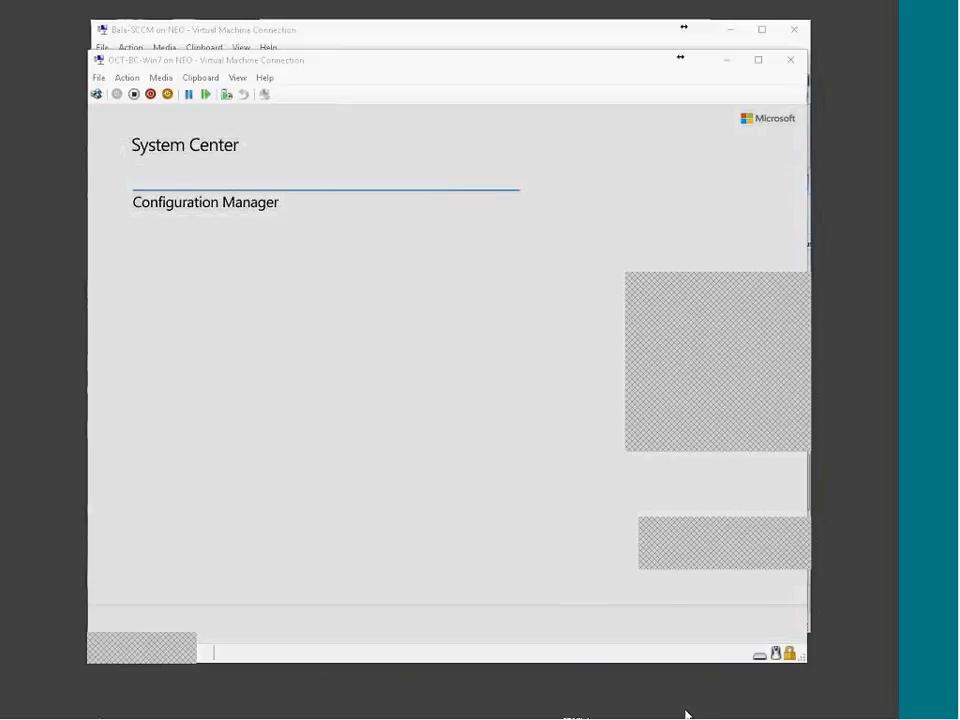
# Minimize the OCT-BC-Win7 VM so the SCCM console's Operating System Images view is in front
pyautogui.click(583, 690)
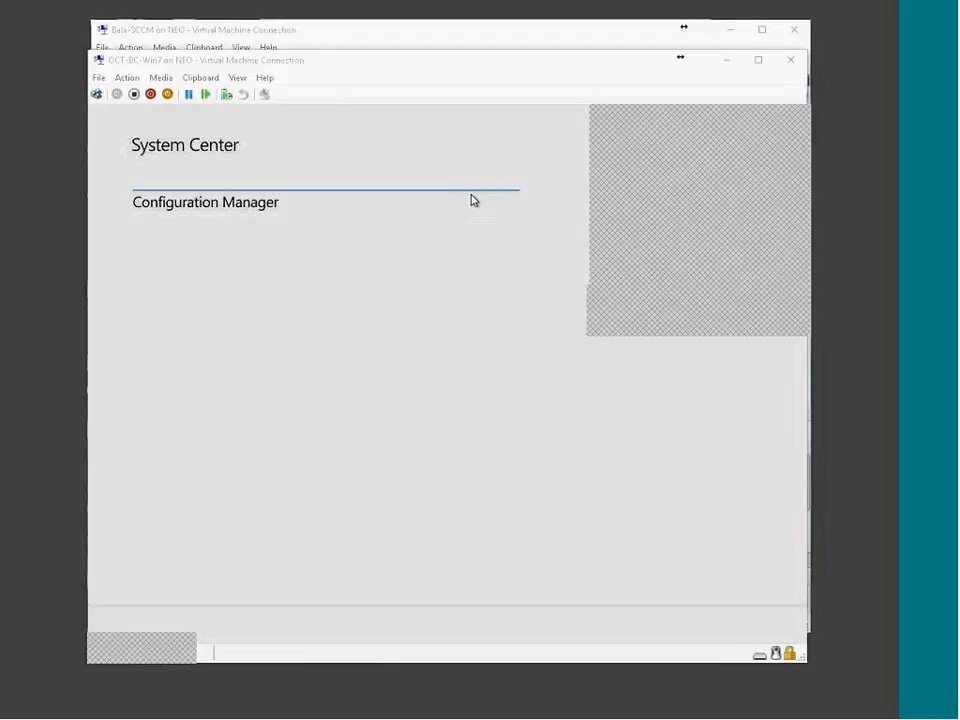
pyautogui.click(753, 711)
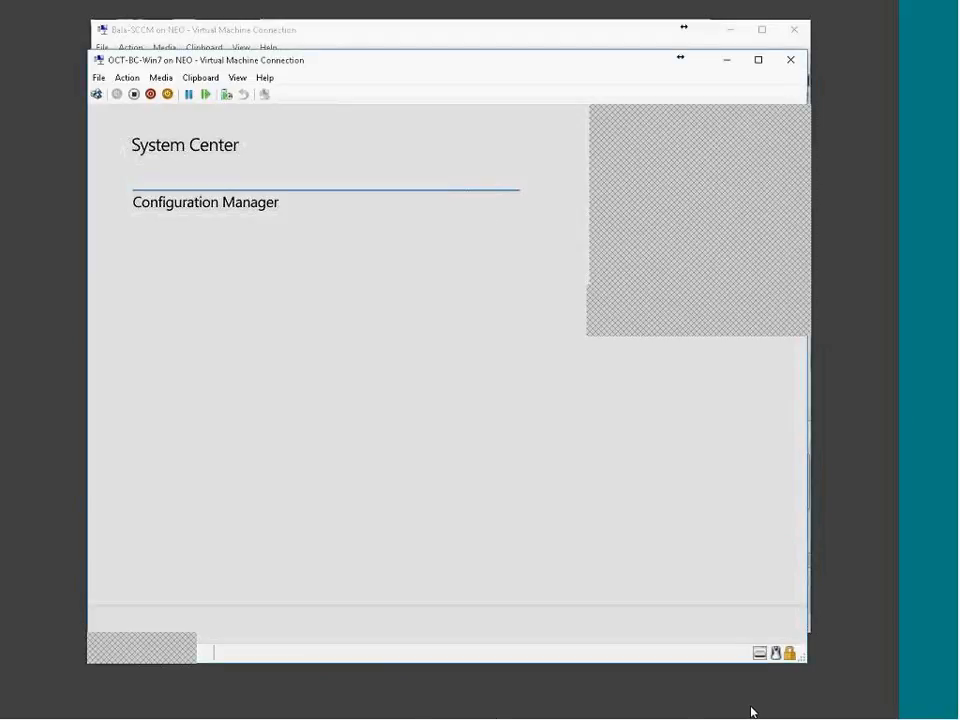
pyautogui.click(753, 711)
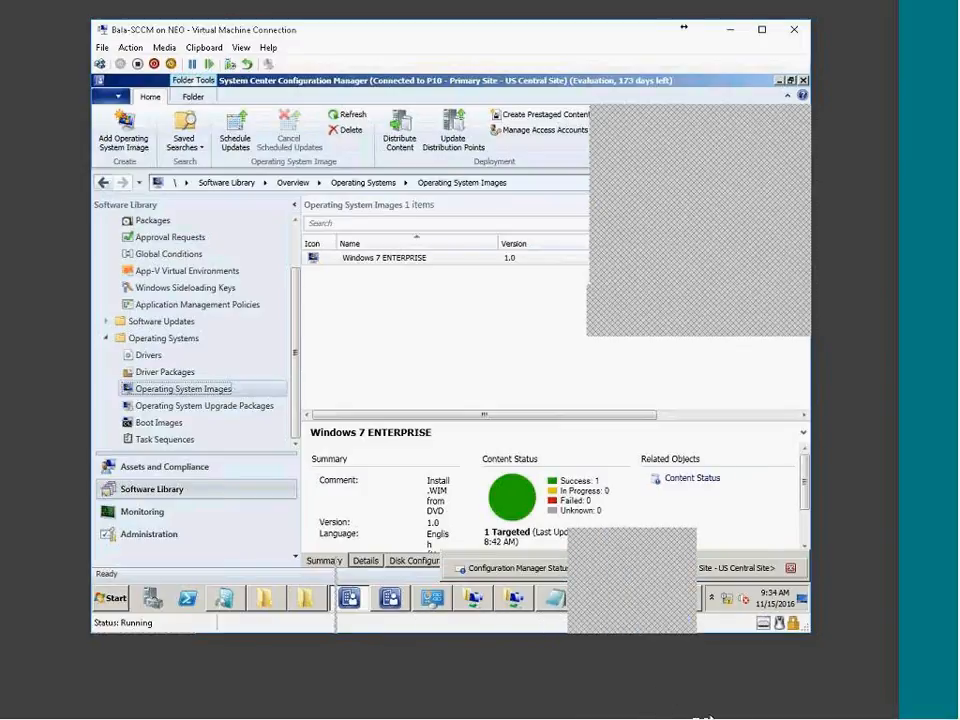
pyautogui.click(704, 718)
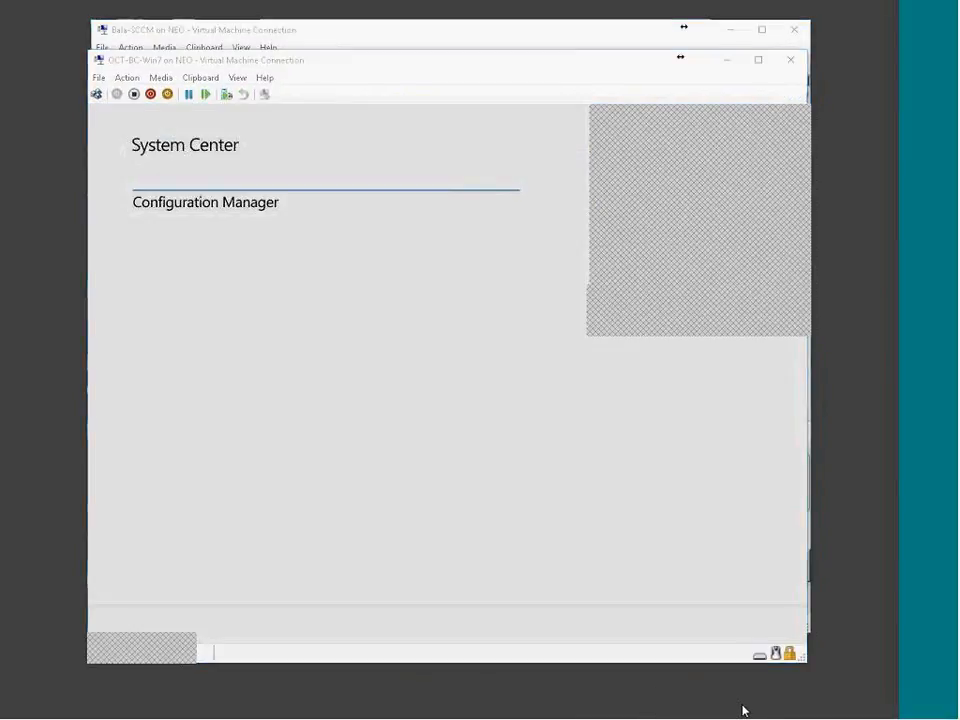
pyautogui.click(743, 712)
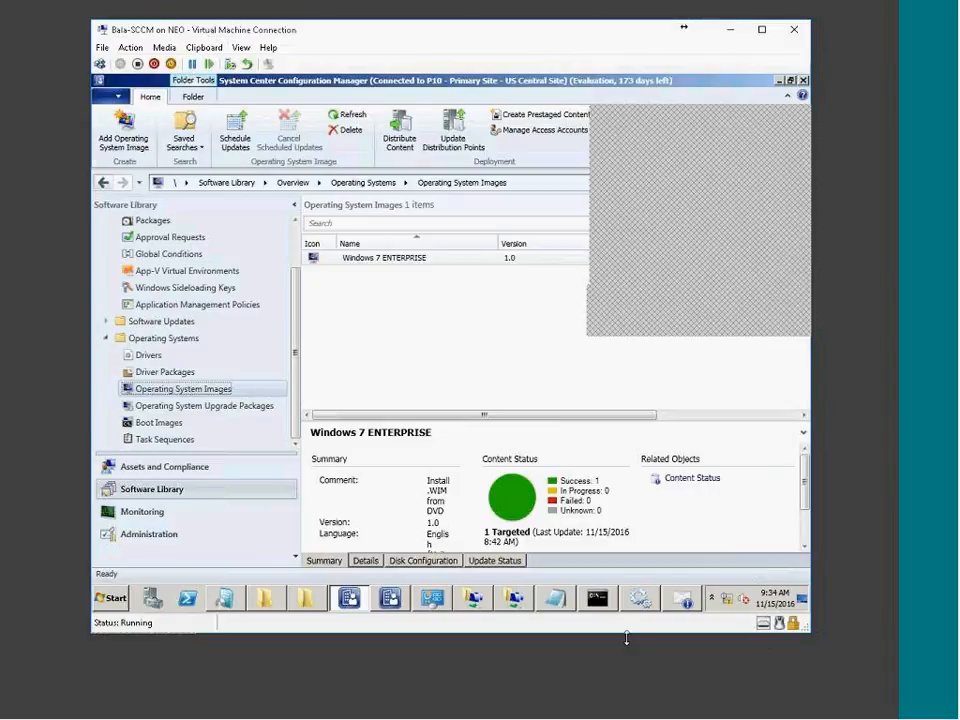
pyautogui.click(392, 600)
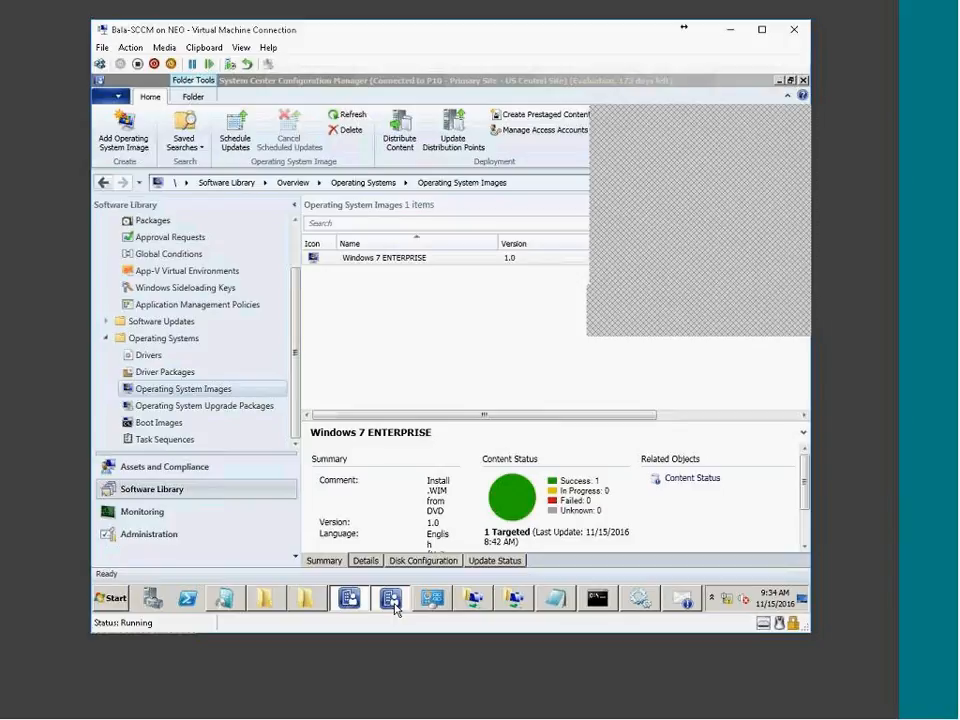
# Close the BC - Win7 task sequence editor and display the Task Sequences list
pyautogui.click(394, 606)
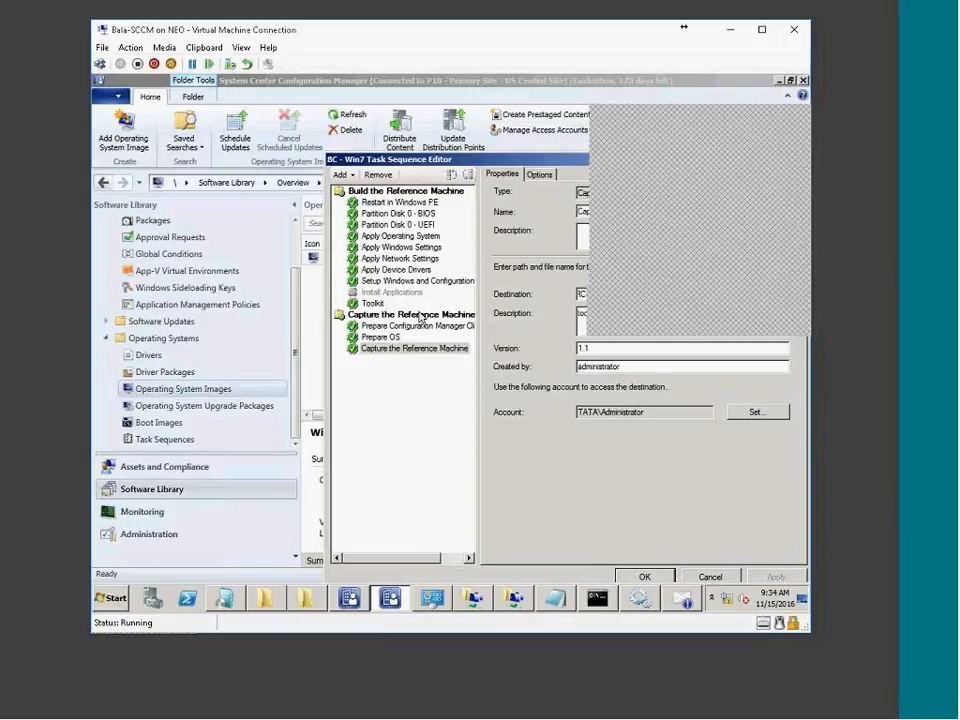
pyautogui.click(683, 599)
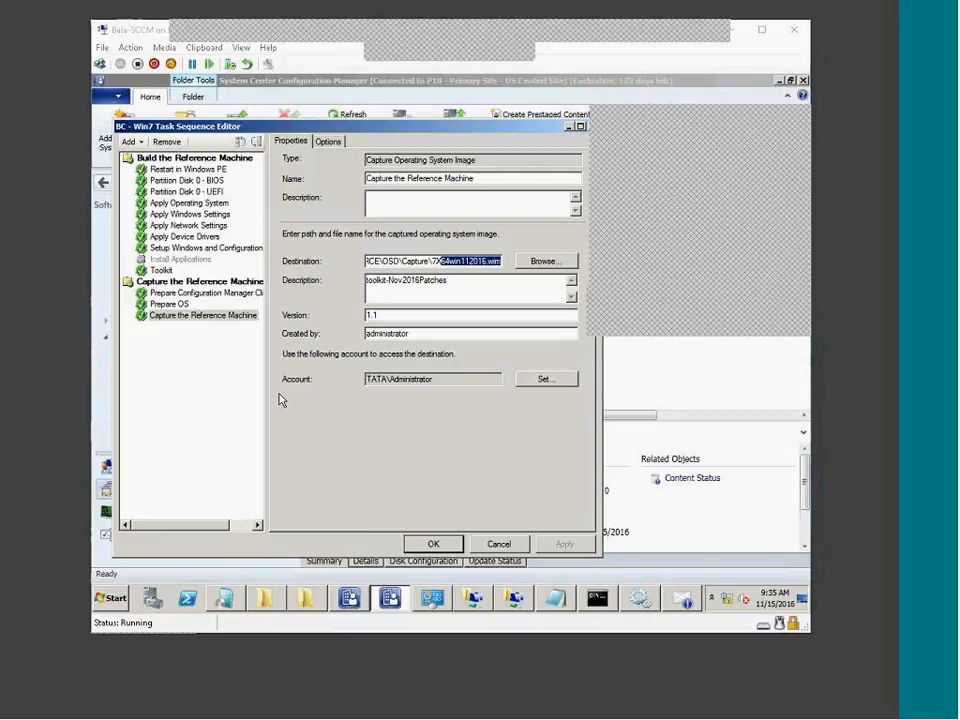
pyautogui.click(507, 544)
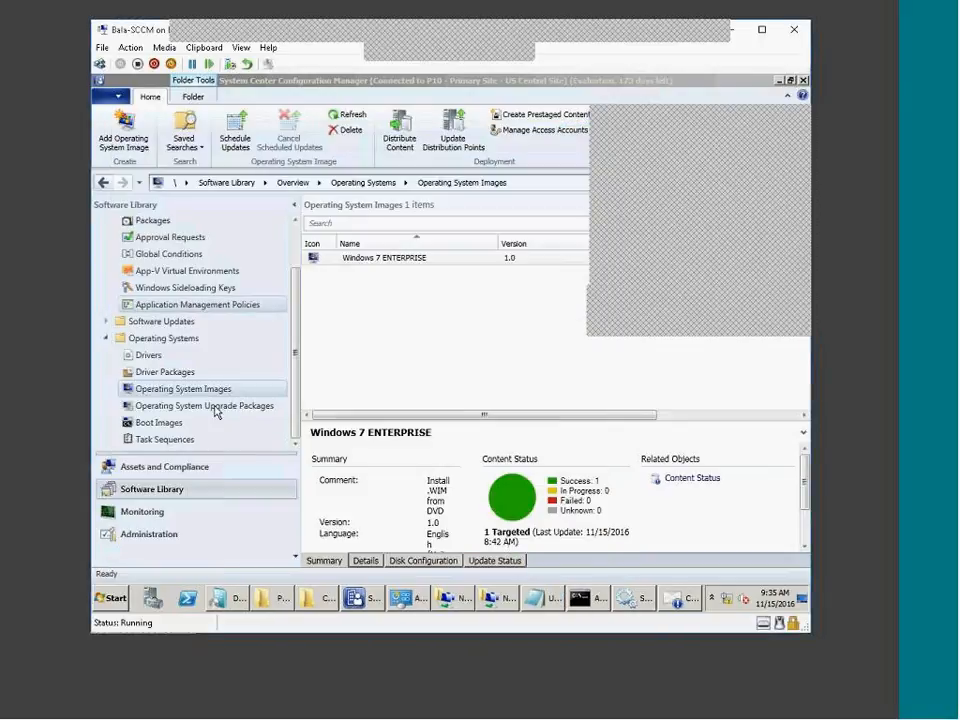
pyautogui.click(165, 439)
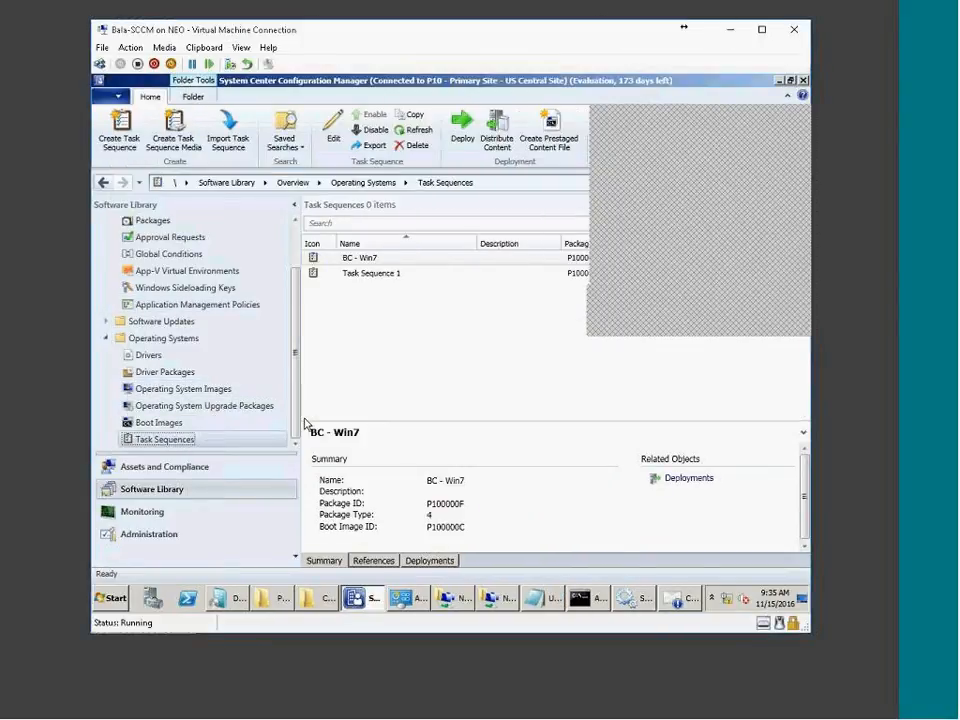